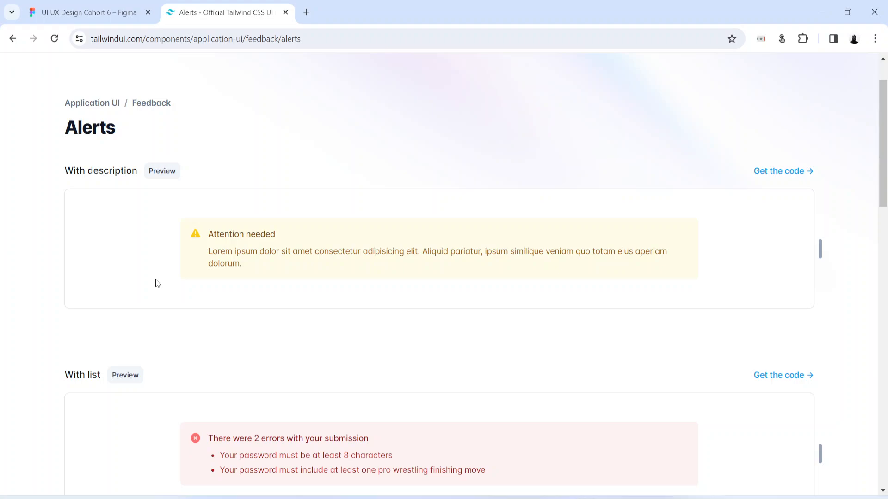
# Step: Examine the alert examples on the Tailwind UI page, from the description variant to the dismiss button variant
pyautogui.scroll(-15, 375, 278)
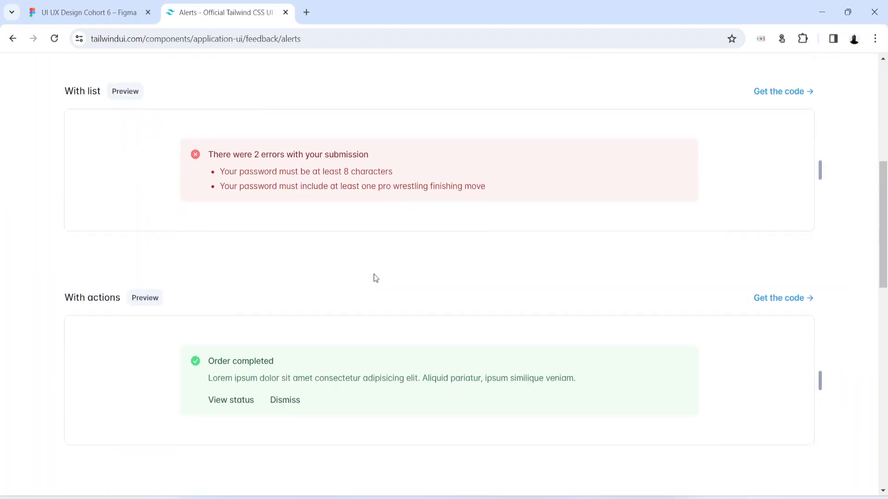
pyautogui.scroll(4, 376, 277)
pyautogui.scroll(14, 374, 275)
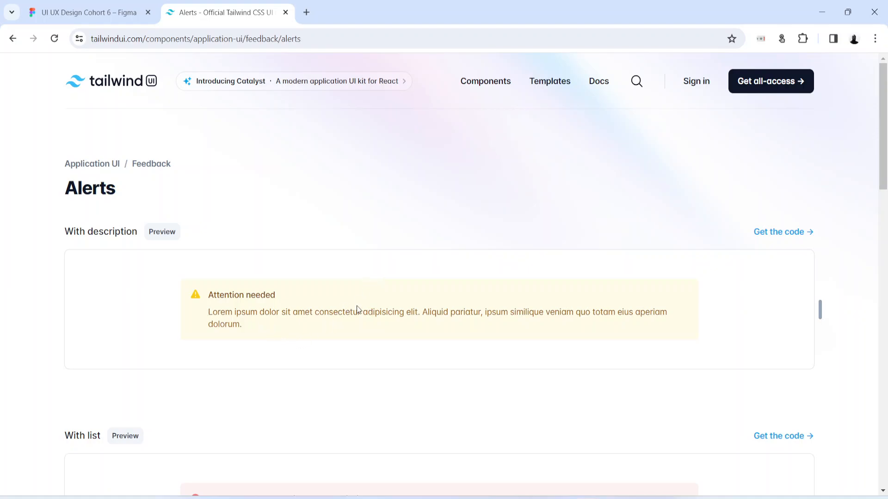
pyautogui.scroll(-5, 370, 319)
pyautogui.scroll(-5, 460, 287)
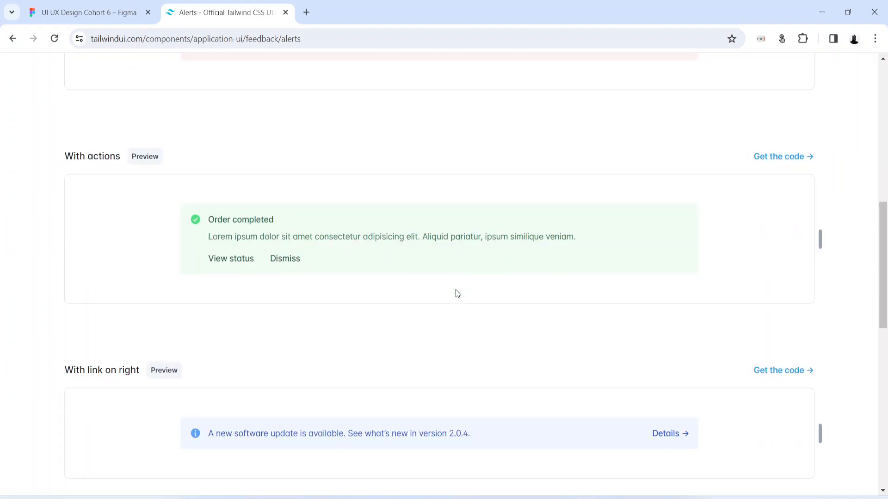
pyautogui.scroll(-4, 390, 254)
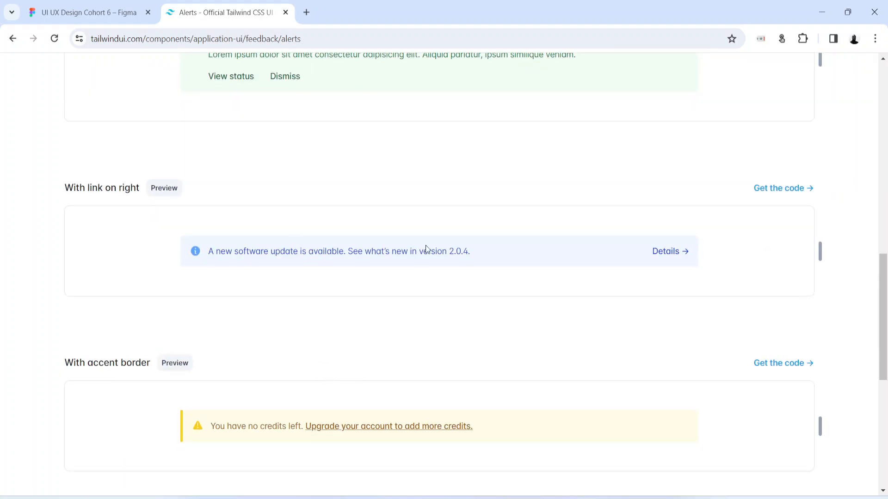
pyautogui.scroll(-3, 278, 434)
pyautogui.scroll(-5, 292, 456)
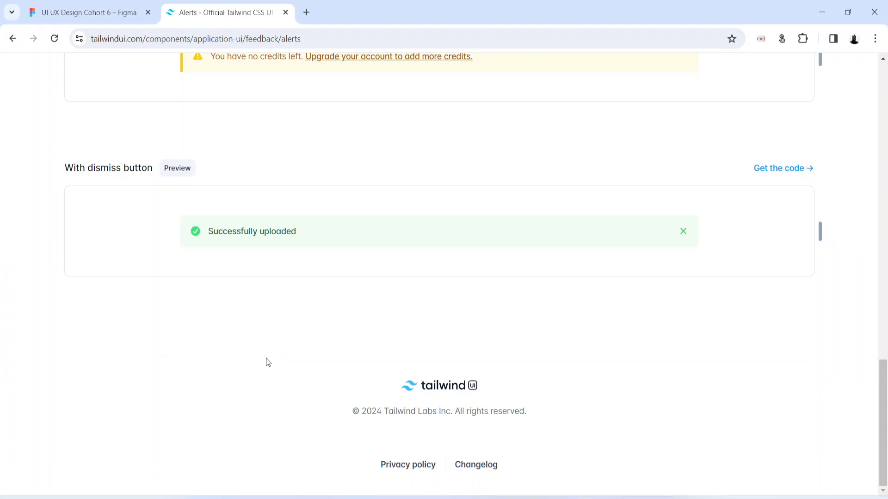
pyautogui.scroll(20, 372, 334)
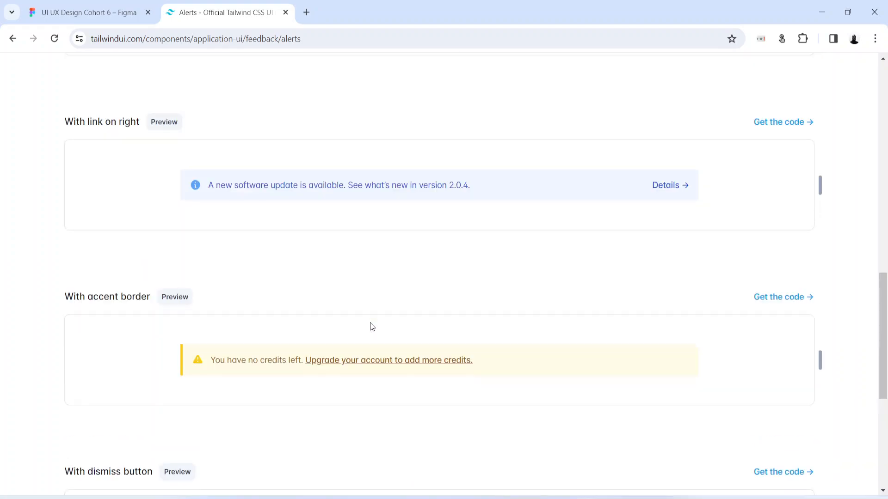
pyautogui.scroll(-5, 372, 329)
pyautogui.scroll(-4, 372, 327)
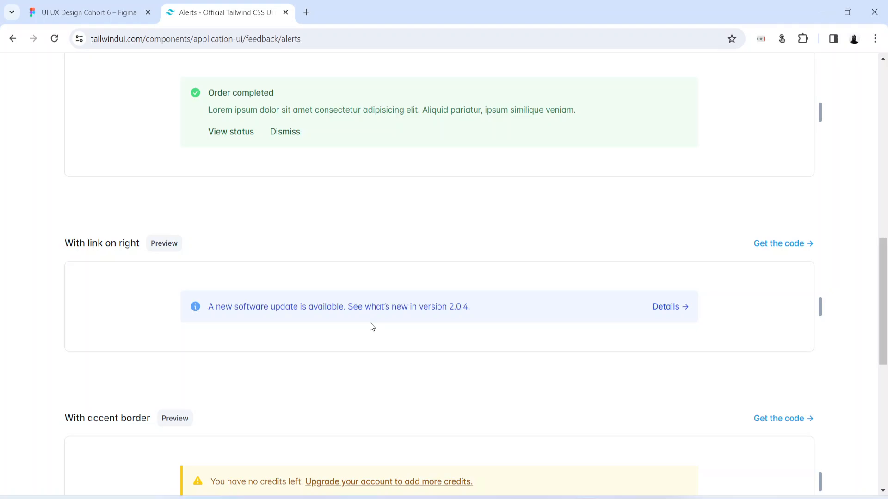
pyautogui.scroll(3, 370, 323)
pyautogui.middleClick(370, 322)
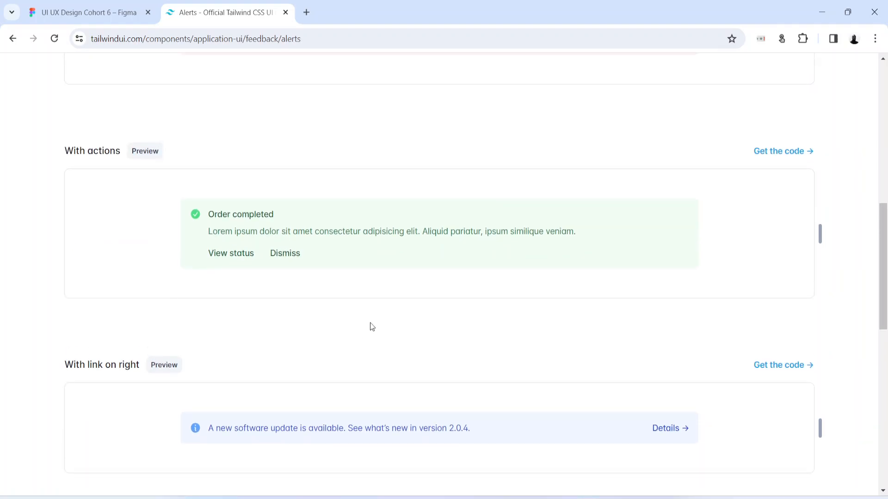
pyautogui.scroll(7, 372, 327)
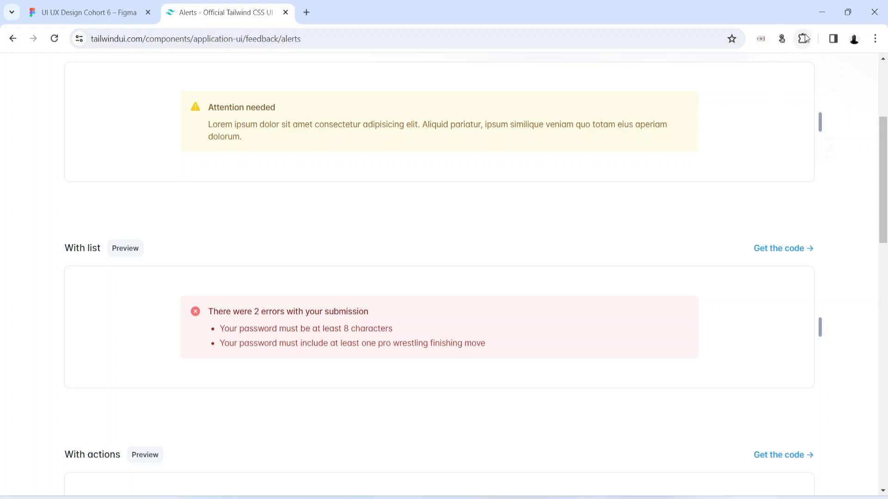
pyautogui.scroll(3, 223, 225)
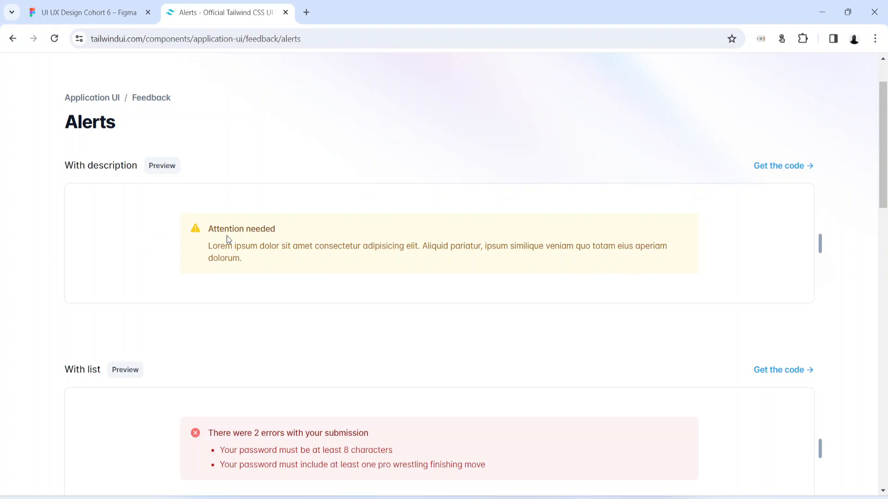
pyautogui.moveTo(819, 247); pyautogui.dragTo(887, 266)
pyautogui.scroll(-4, 128, 291)
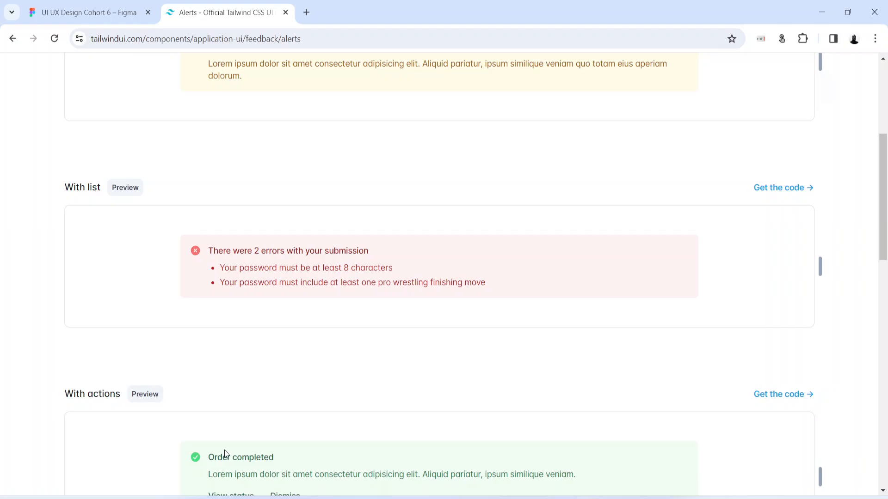
# Step: Switch to the Figma file UI UX Design Cohort 6 and examine the four alert screenshots on the canvas
pyautogui.click(41, 12)
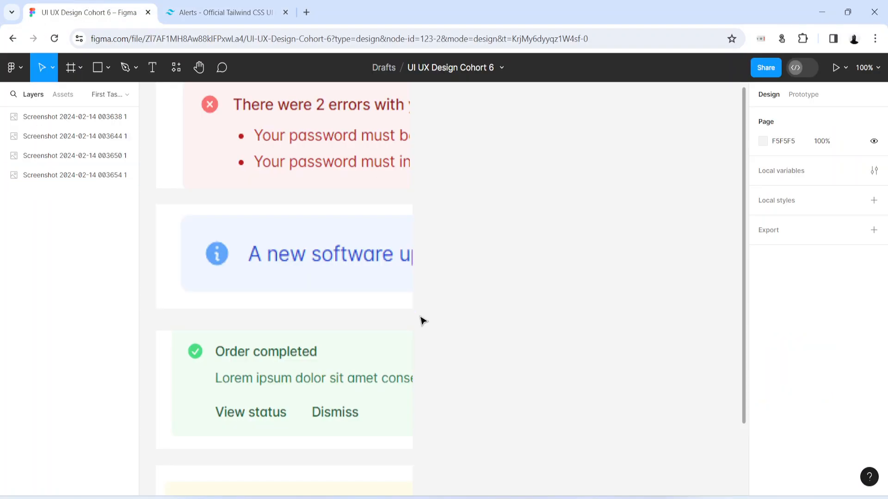
pyautogui.scroll(3, 555, 403)
pyautogui.scroll(-3, 553, 401)
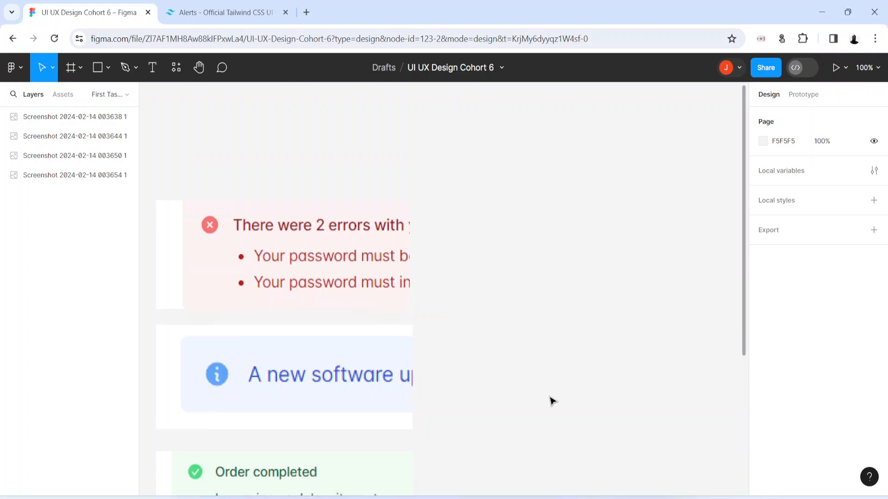
pyautogui.click(336, 256)
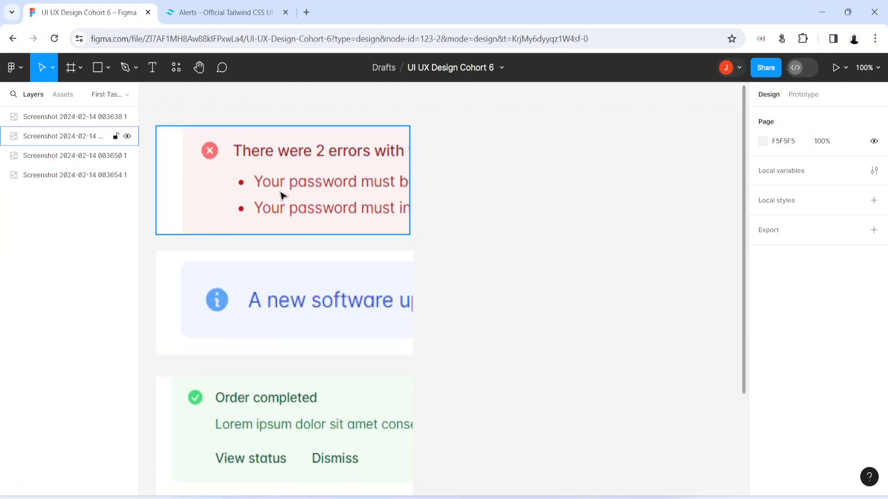
pyautogui.scroll(-7, 277, 303)
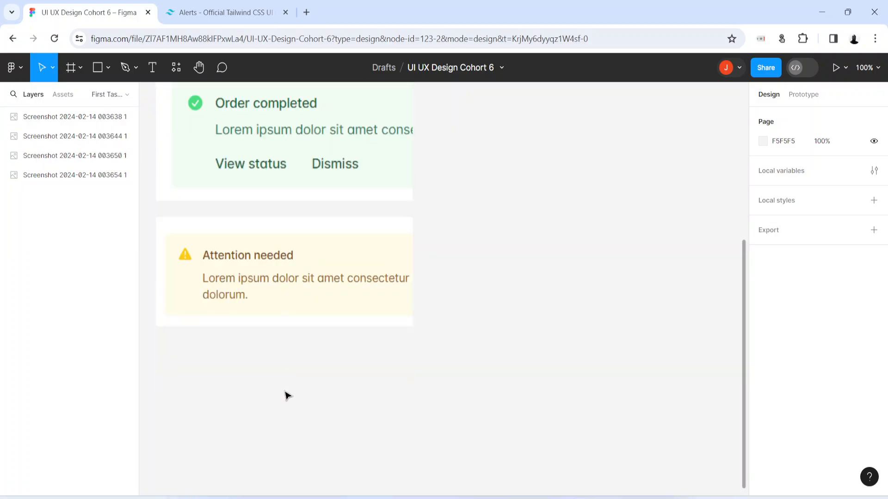
pyautogui.scroll(9, 288, 395)
pyautogui.scroll(3, 289, 396)
pyautogui.scroll(-11, 287, 350)
pyautogui.scroll(3, 287, 370)
pyautogui.scroll(6, 289, 377)
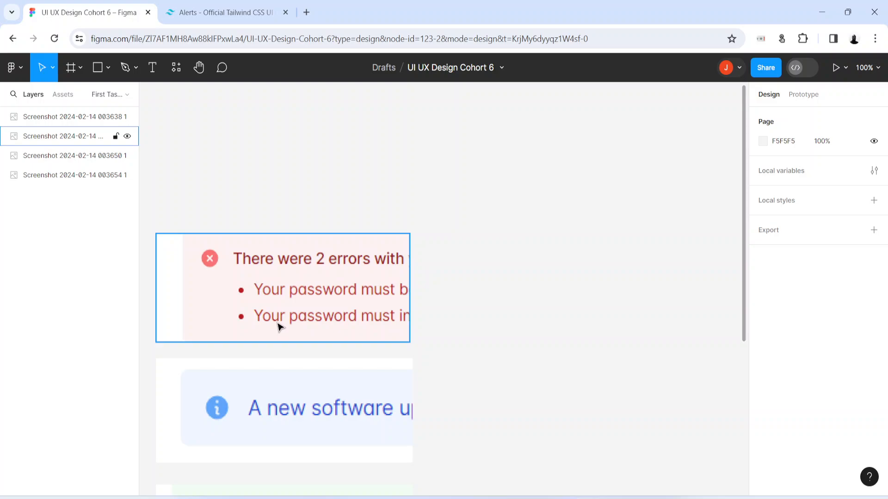
pyautogui.click(273, 13)
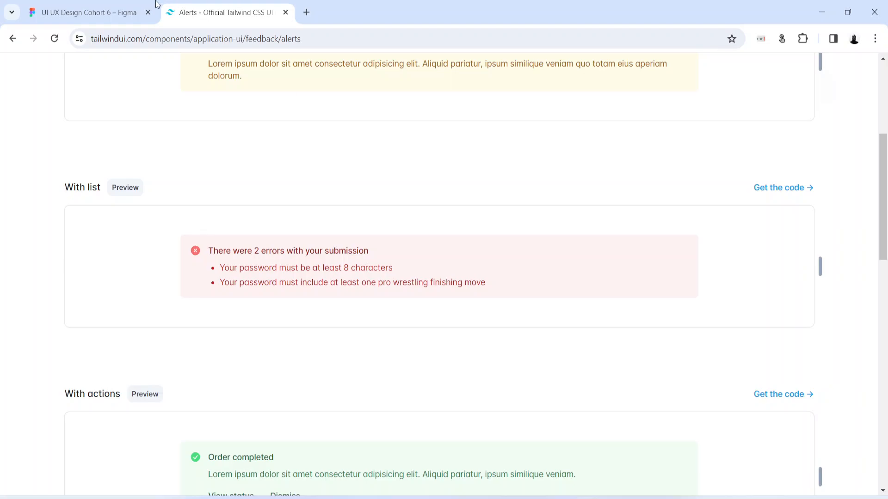
pyautogui.click(83, 9)
pyautogui.scroll(-1, 292, 445)
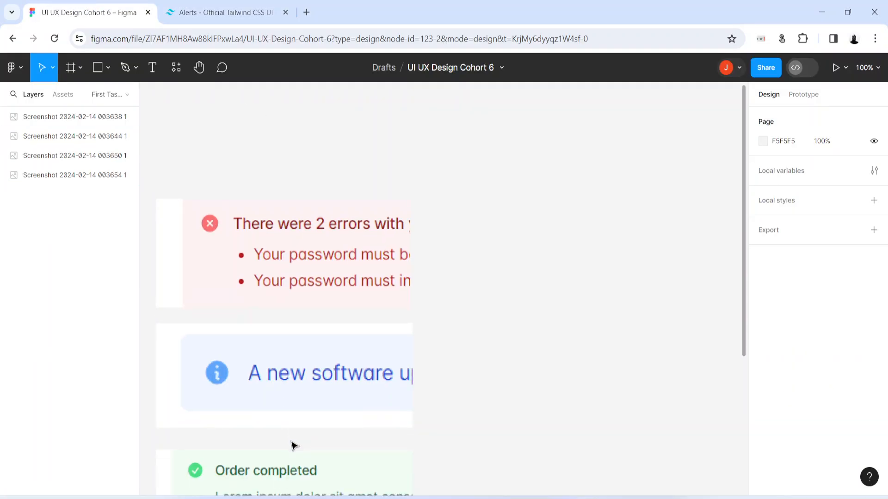
pyautogui.scroll(-3, 292, 445)
pyautogui.scroll(2, 291, 449)
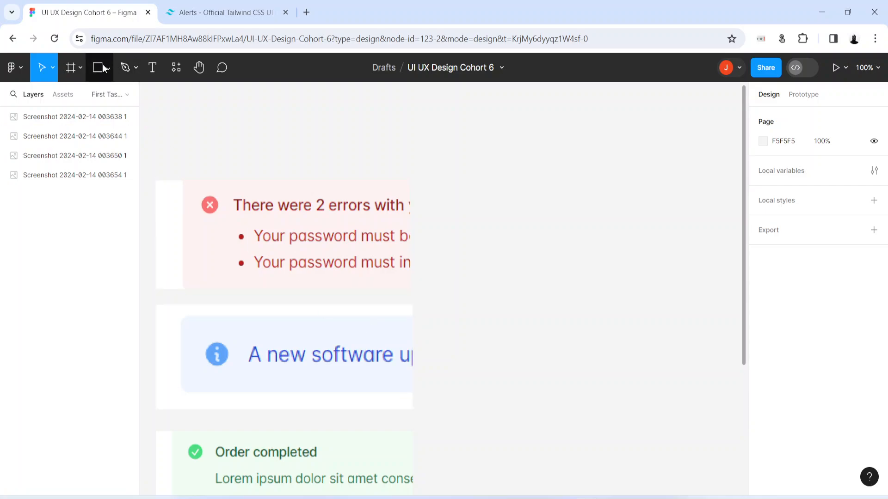
# Step: Move the red error alert screenshot slightly up and draw a rectangle about 173 × 100 on the empty canvas beside it
pyautogui.moveTo(207, 233); pyautogui.dragTo(213, 218)
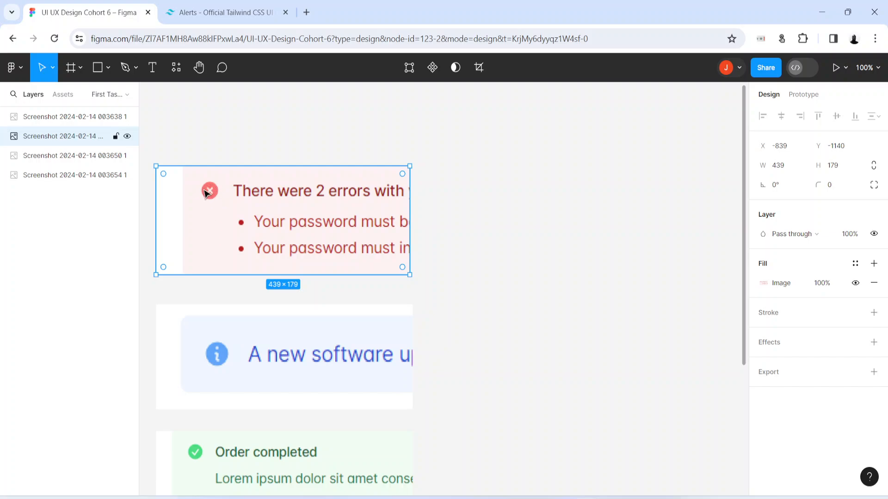
pyautogui.click(99, 70)
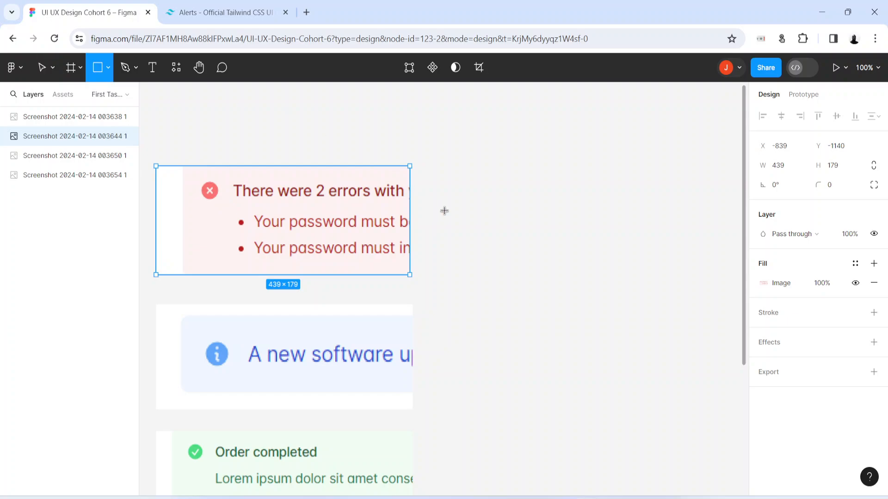
pyautogui.moveTo(473, 156)
pyautogui.mouseDown()
pyautogui.moveTo(491, 181)
pyautogui.moveTo(573, 214)
pyautogui.mouseUp()
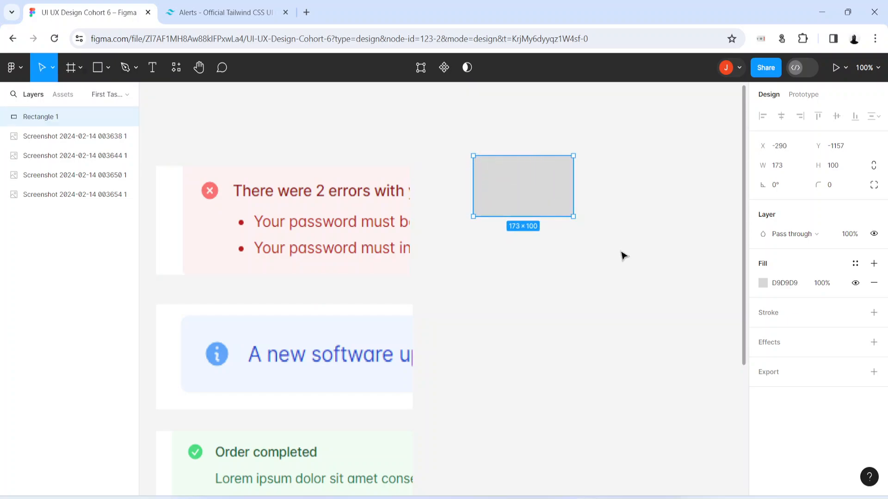
pyautogui.moveTo(520, 185); pyautogui.dragTo(544, 161)
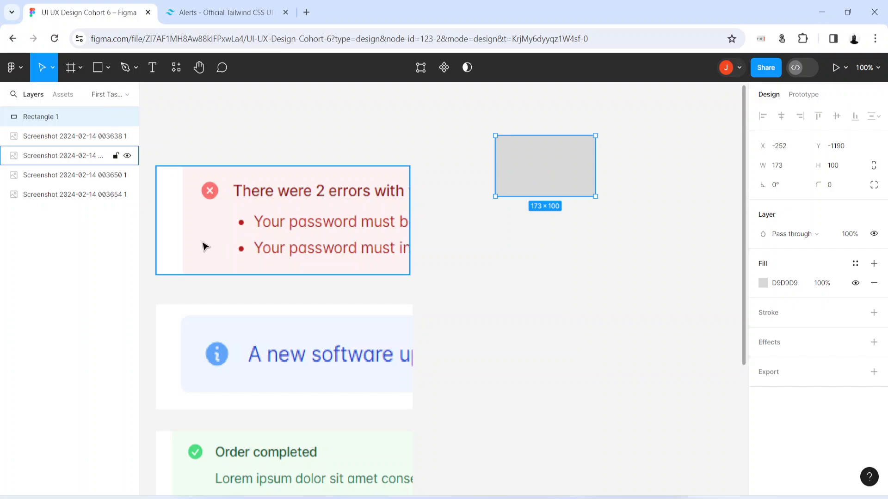
pyautogui.moveTo(551, 187); pyautogui.dragTo(557, 182)
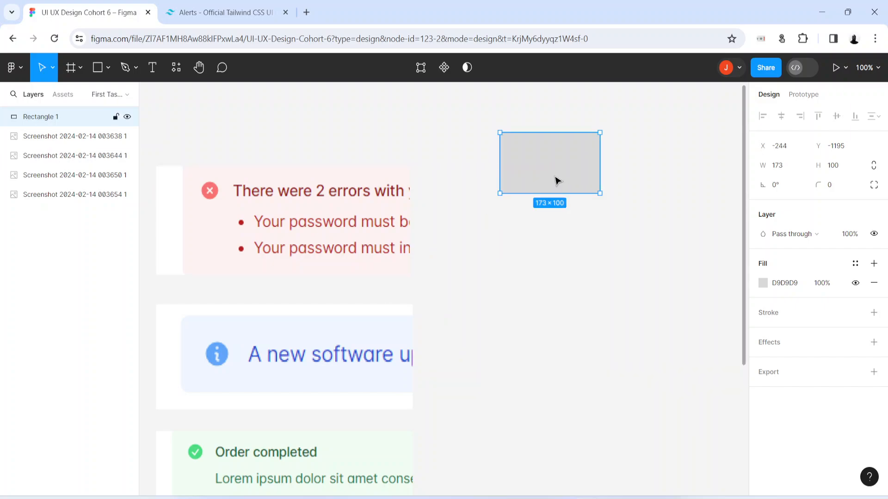
# Step: Fill the rectangle with the error alert's pale pink background colour FEF2F2, sampled from the screenshot, and shift it slightly up
pyautogui.click(763, 283)
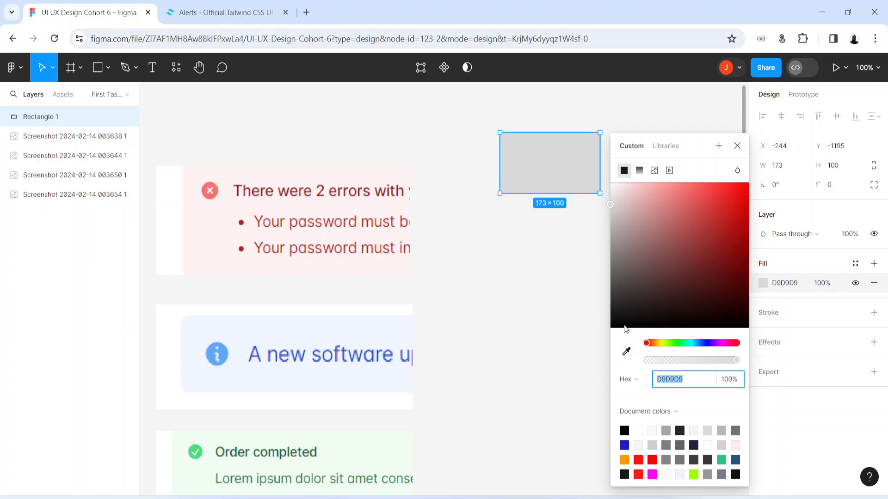
pyautogui.click(627, 354)
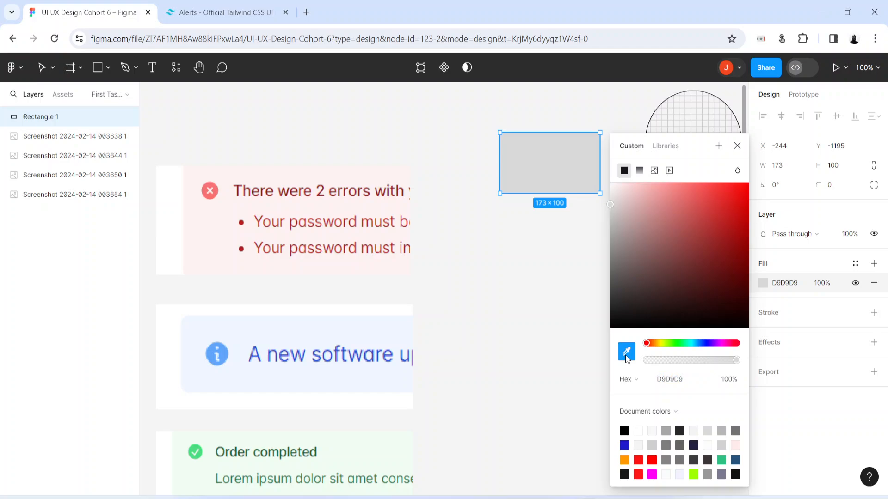
pyautogui.click(212, 236)
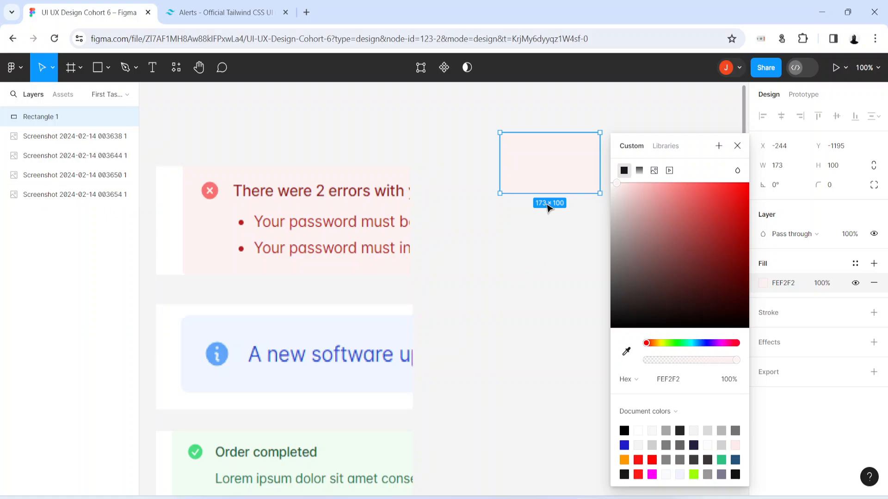
pyautogui.moveTo(538, 181); pyautogui.dragTo(547, 164)
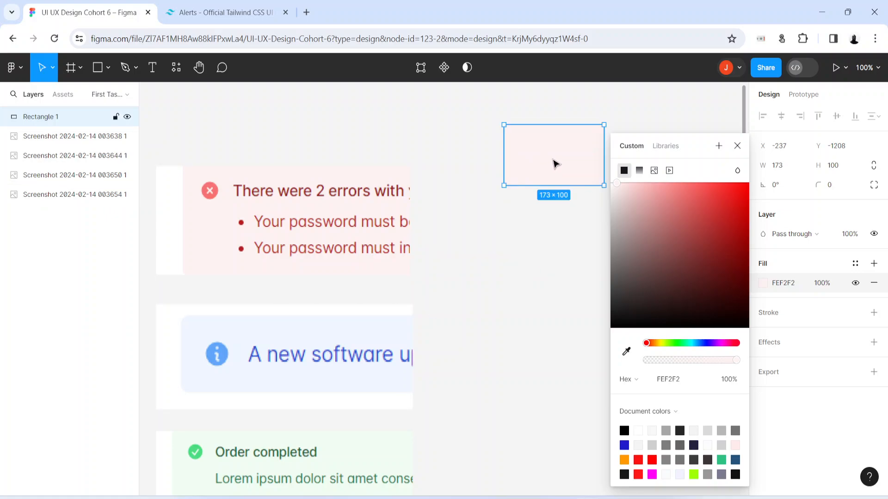
# Step: Draw a second rectangle about 173 × 93 below the pale pink one and fill it with the error icon's sampled red, F87171
pyautogui.click(97, 67)
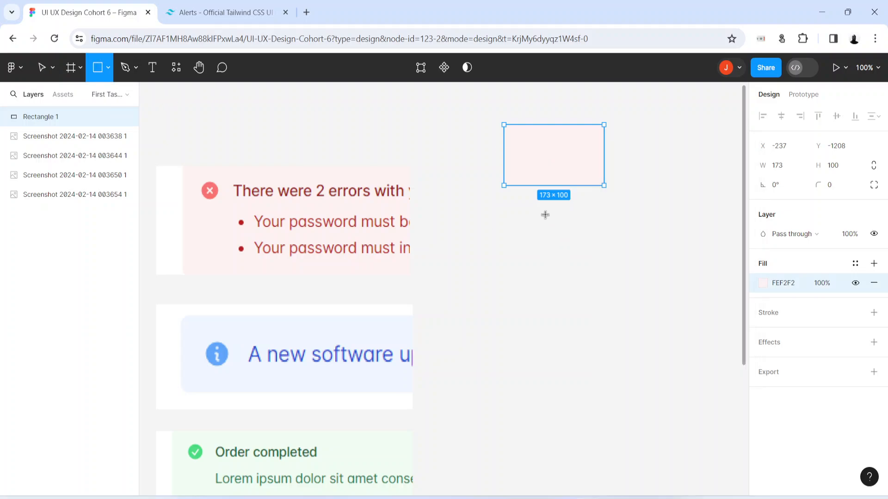
pyautogui.moveTo(504, 199)
pyautogui.mouseDown()
pyautogui.moveTo(529, 240)
pyautogui.moveTo(604, 254)
pyautogui.mouseUp()
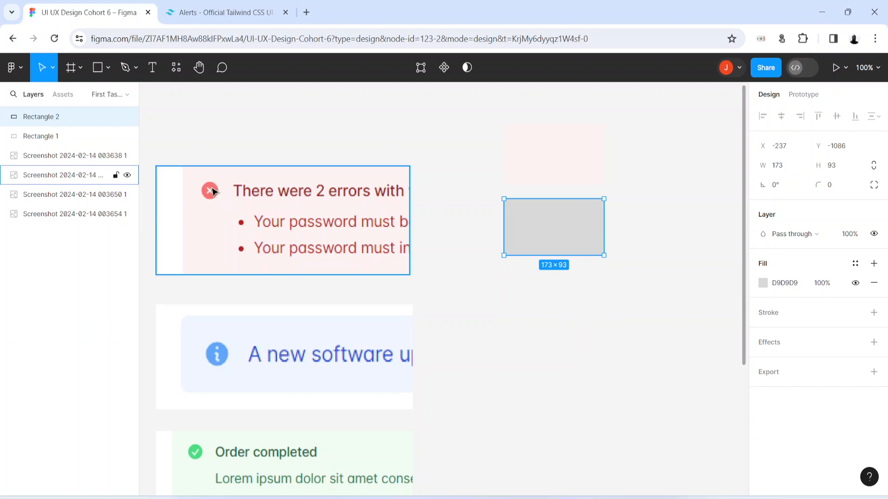
pyautogui.click(763, 282)
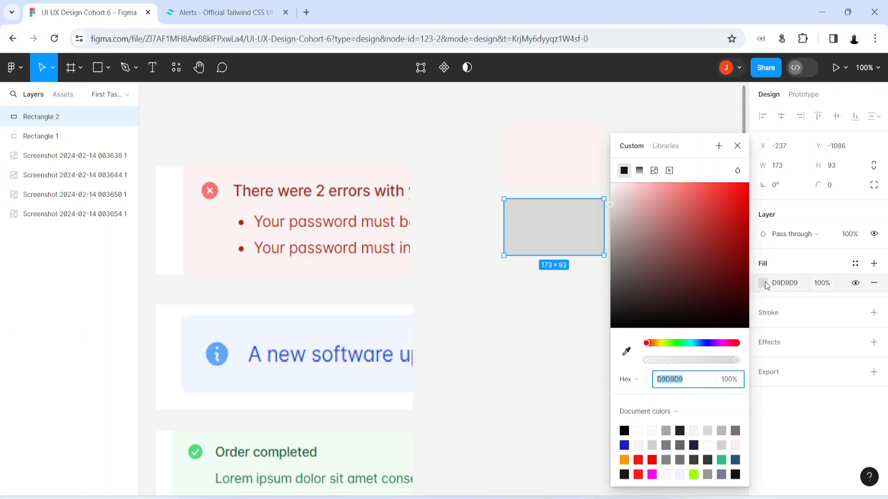
pyautogui.click(627, 357)
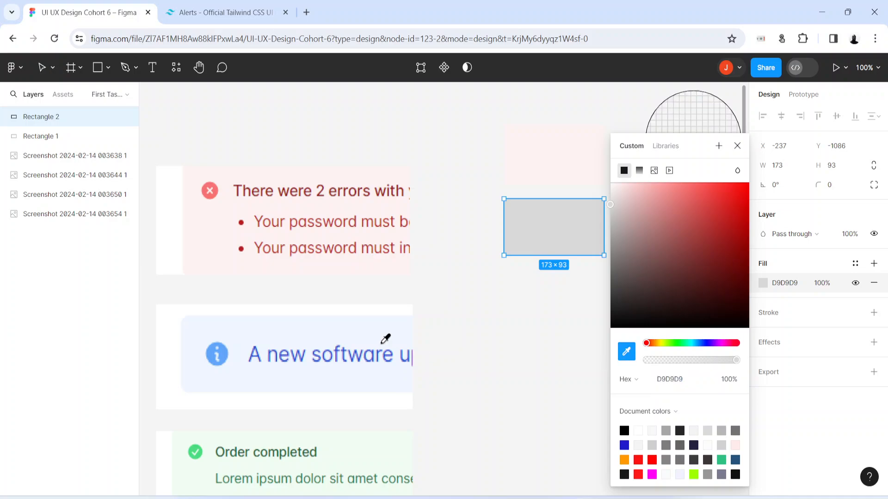
pyautogui.click(217, 189)
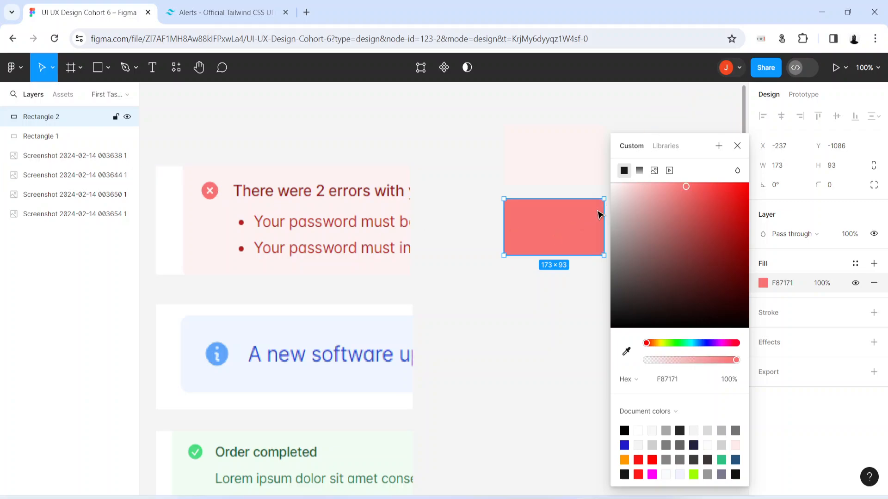
pyautogui.moveTo(543, 226); pyautogui.dragTo(543, 224)
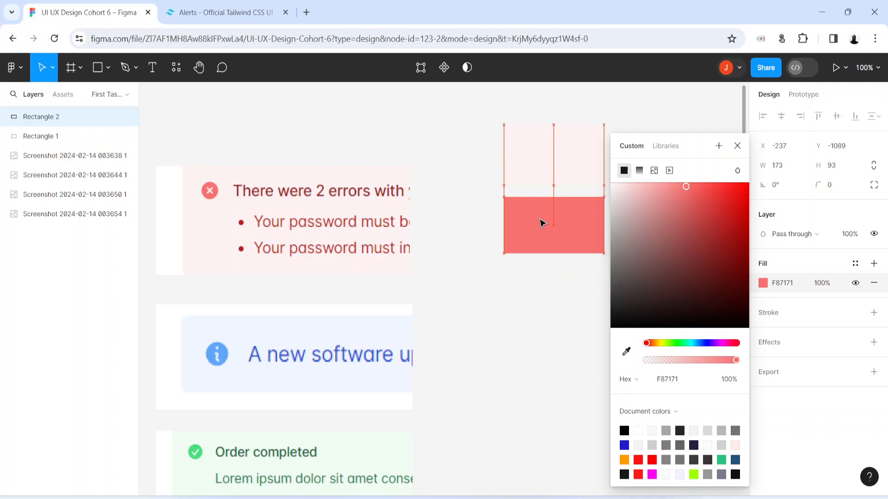
pyautogui.click(554, 146)
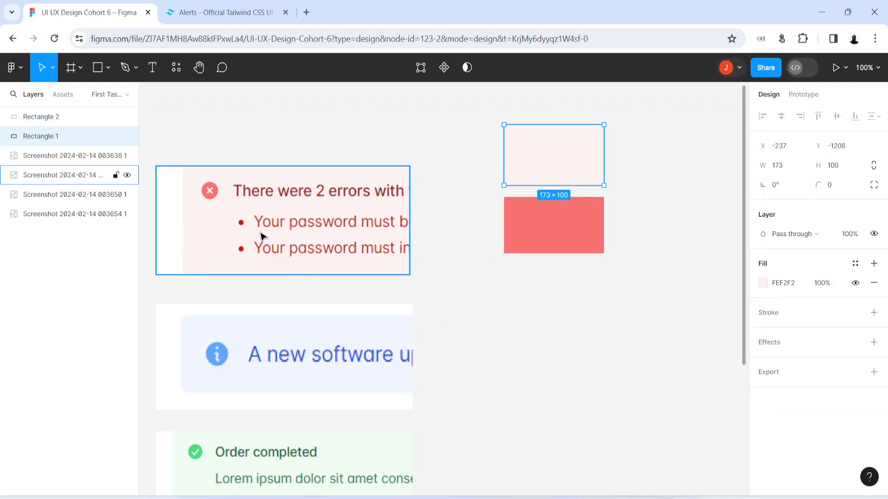
# Step: Select the pale pink and red swatches together and move them next to the red error alert screenshot
pyautogui.click(557, 239)
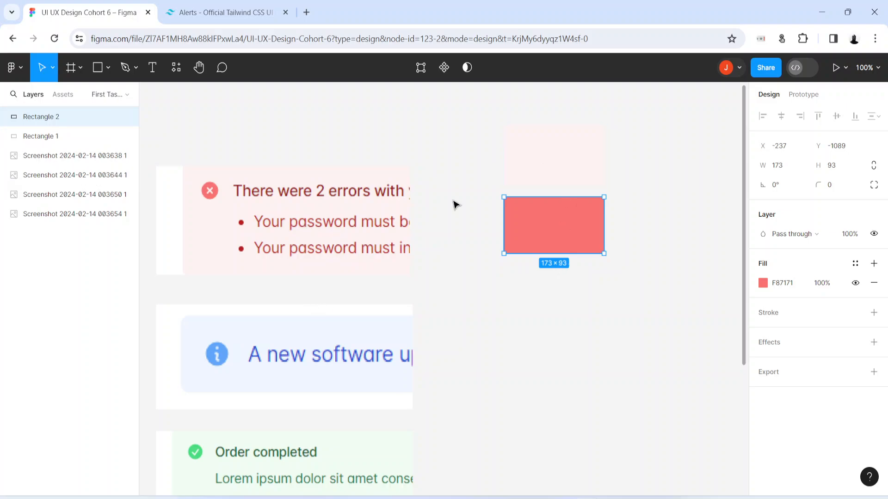
pyautogui.moveTo(638, 290); pyautogui.dragTo(502, 98)
pyautogui.moveTo(531, 153); pyautogui.dragTo(490, 177)
pyautogui.click(522, 402)
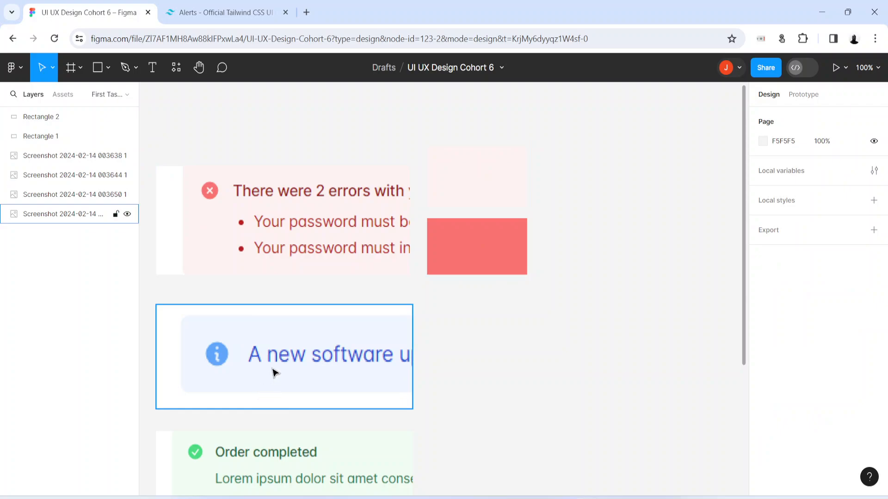
# Step: Draw a rectangle about 198 × 86 beside the blue info alert and fill it with the alert's sampled pale blue background, EFF6FF
pyautogui.click(97, 69)
pyautogui.moveTo(427, 304); pyautogui.dragTo(542, 356)
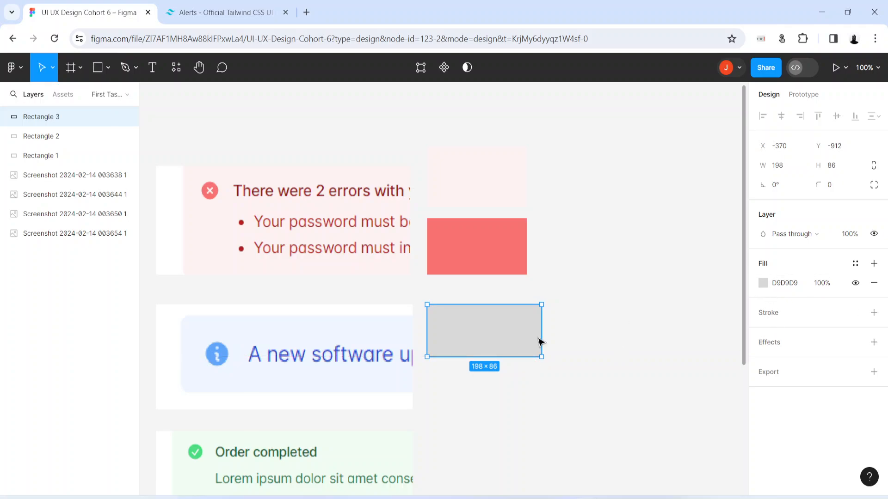
pyautogui.moveTo(489, 329); pyautogui.dragTo(495, 329)
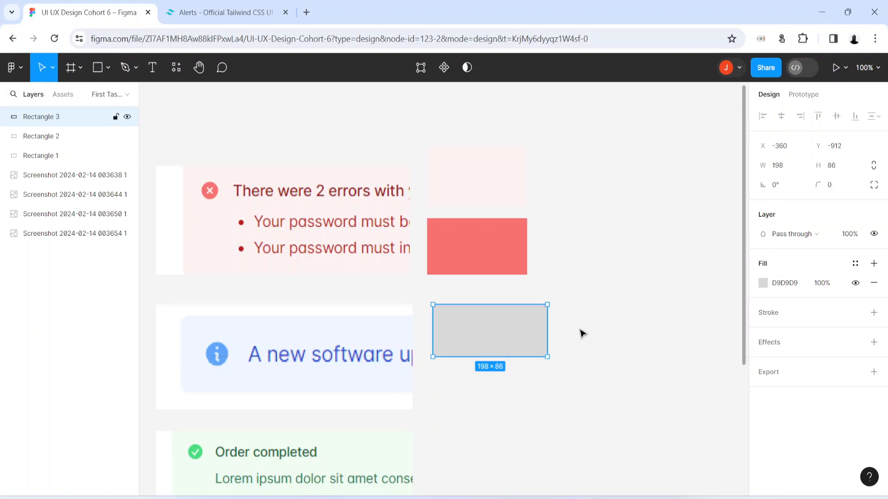
pyautogui.click(764, 284)
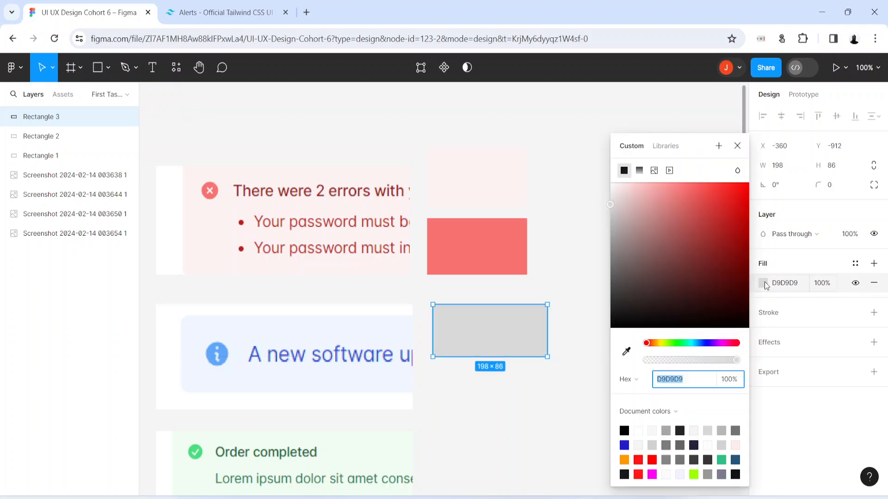
pyautogui.click(627, 352)
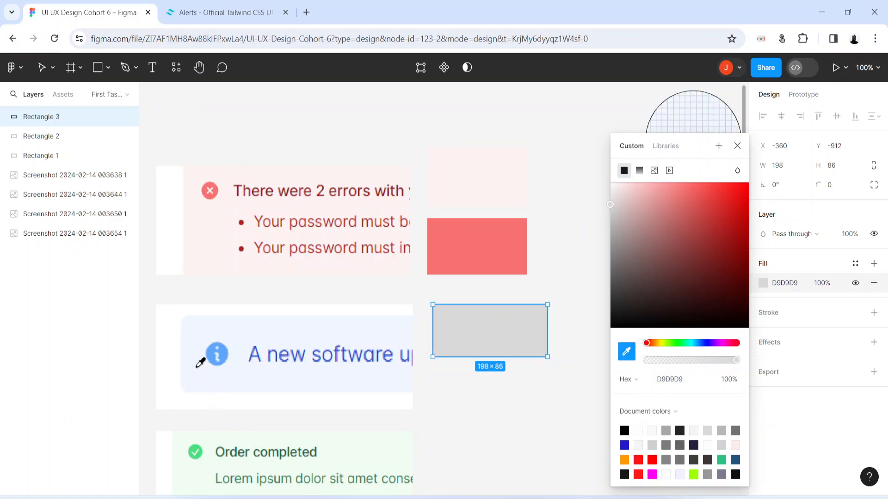
pyautogui.click(242, 375)
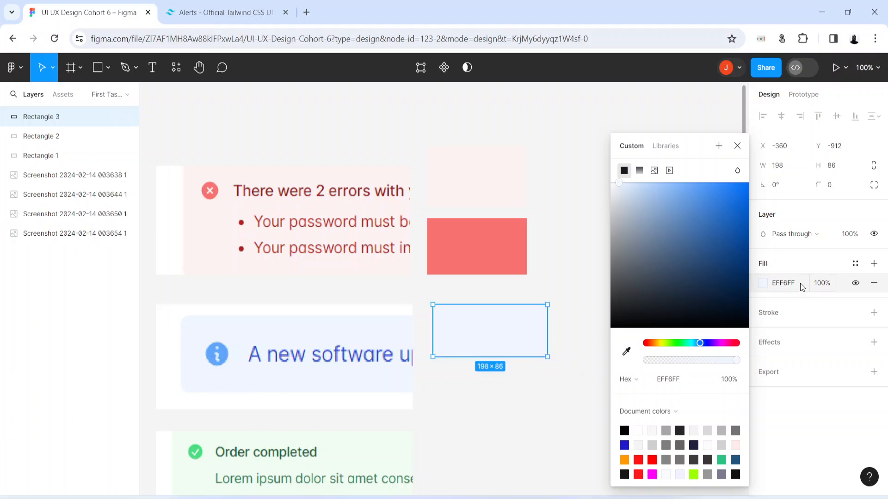
pyautogui.click(781, 287)
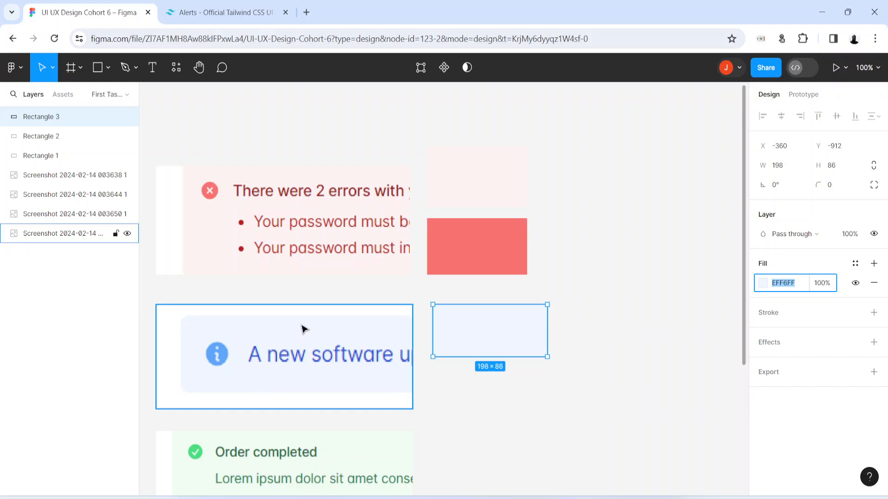
# Step: Draw a rectangle about 198 × 68 below the pale blue swatch and fill it with the info icon's sampled blue, 60A5FA
pyautogui.click(97, 67)
pyautogui.moveTo(433, 368); pyautogui.dragTo(549, 411)
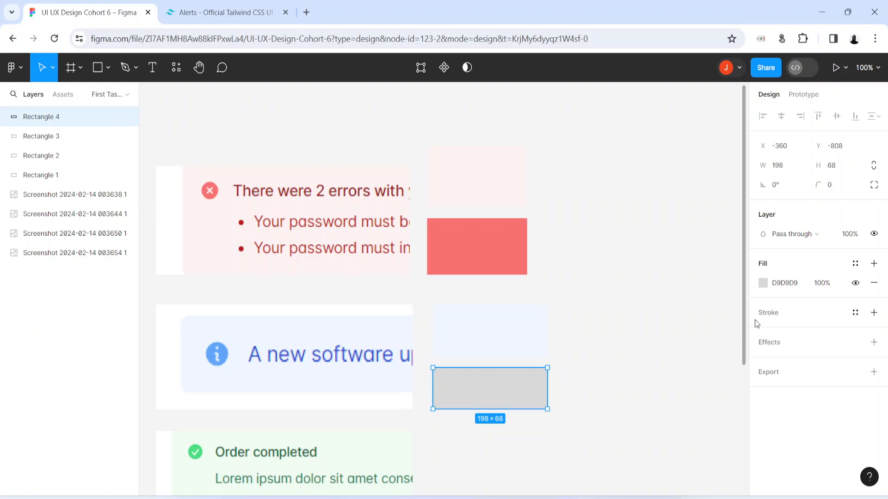
pyautogui.click(762, 283)
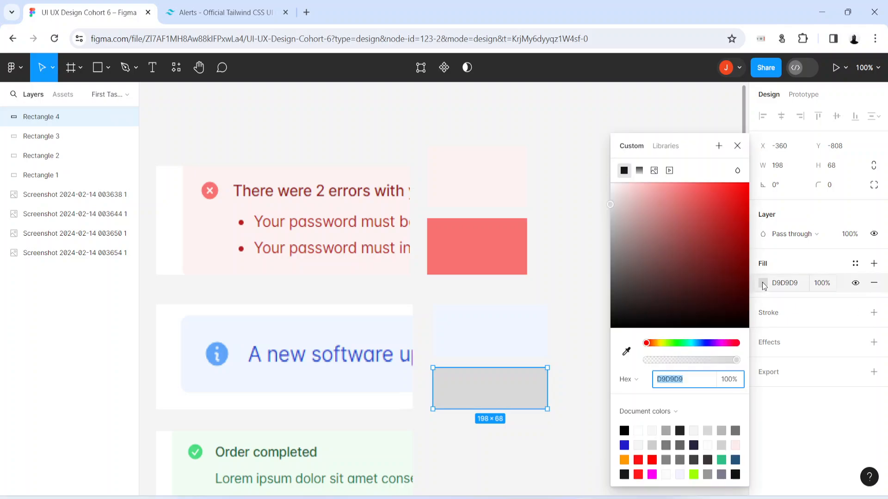
pyautogui.click(629, 353)
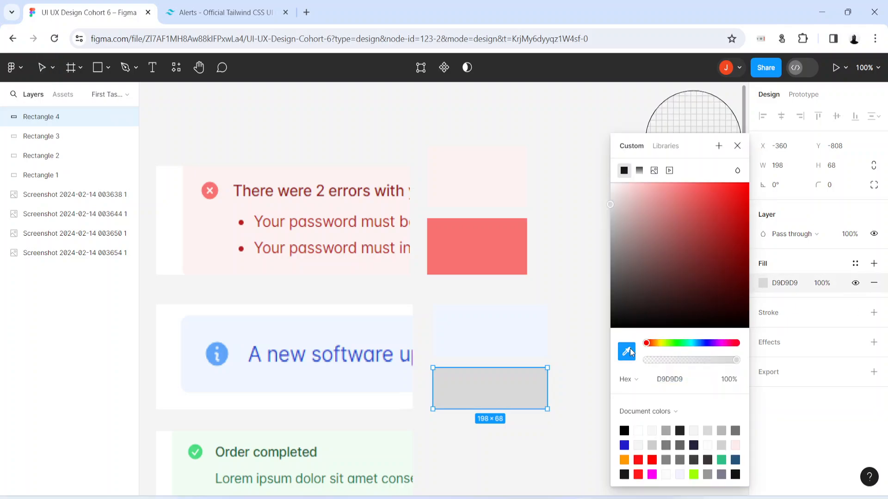
pyautogui.click(225, 355)
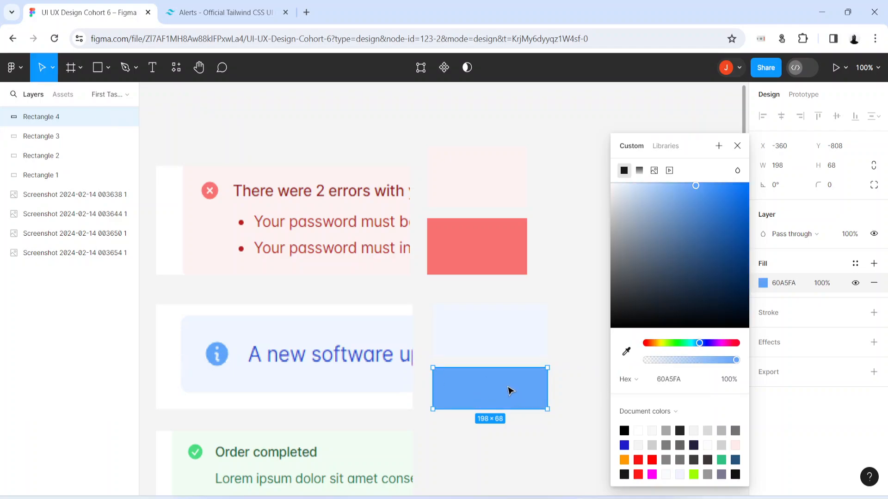
pyautogui.click(739, 149)
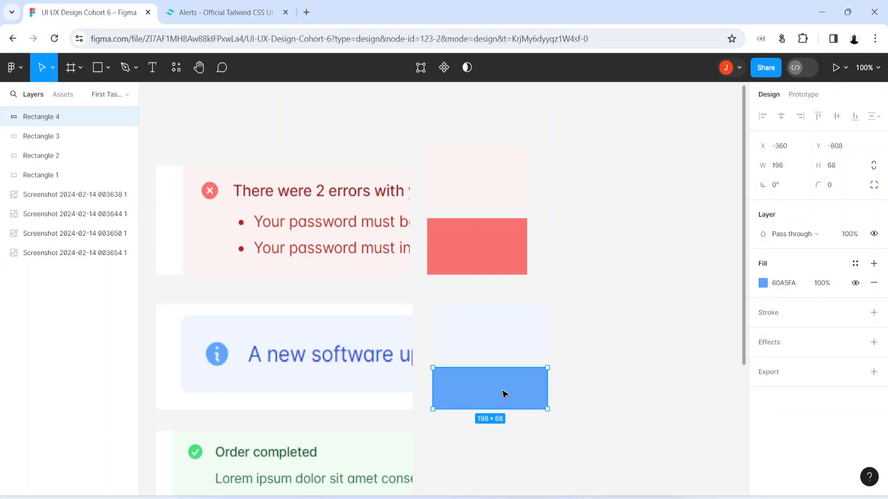
pyautogui.click(798, 289)
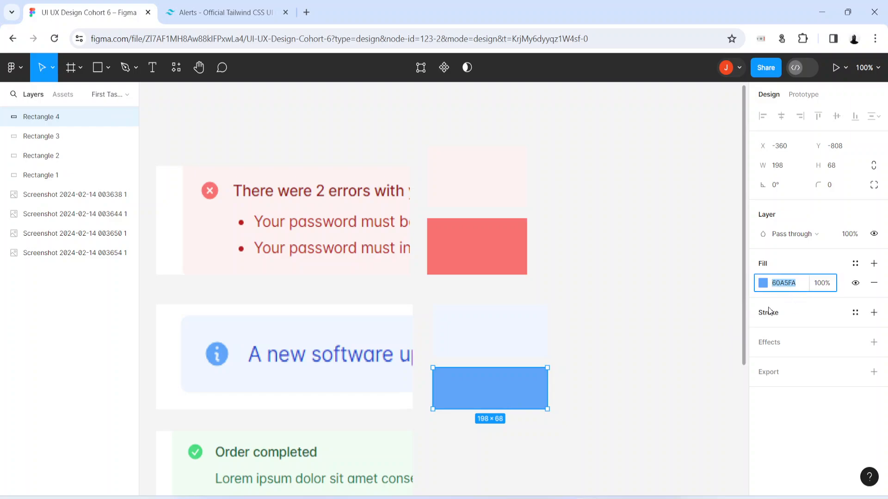
pyautogui.click(634, 450)
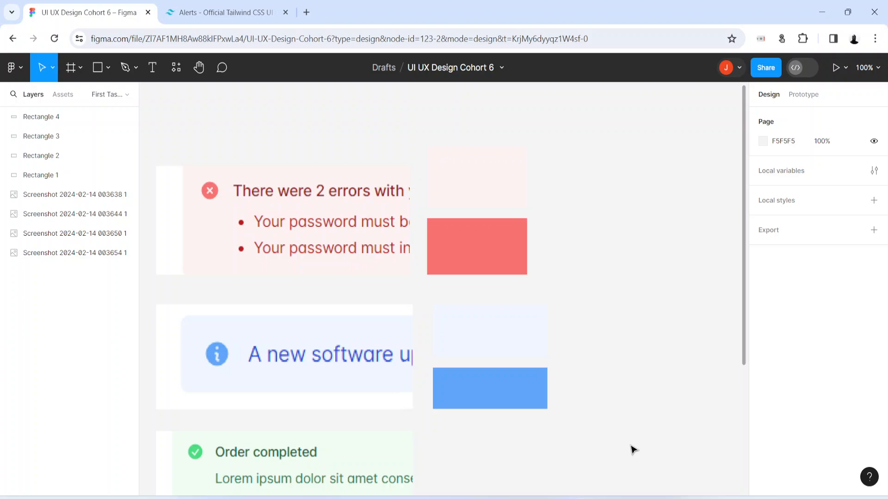
# Step: Draw a rectangle about 190 × 77 beside the green Order completed alert and fill it with the alert's sampled pale green background, F0FDF4
pyautogui.scroll(-3, 633, 449)
pyautogui.scroll(-6, 633, 450)
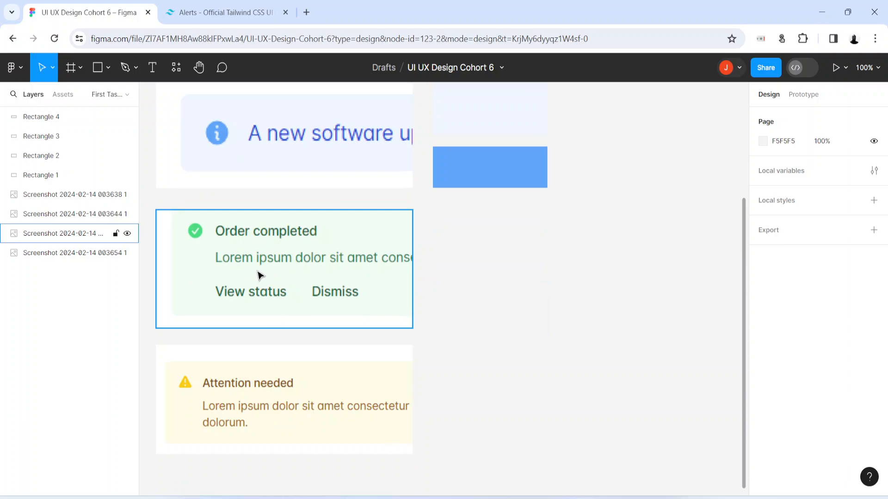
pyautogui.click(95, 63)
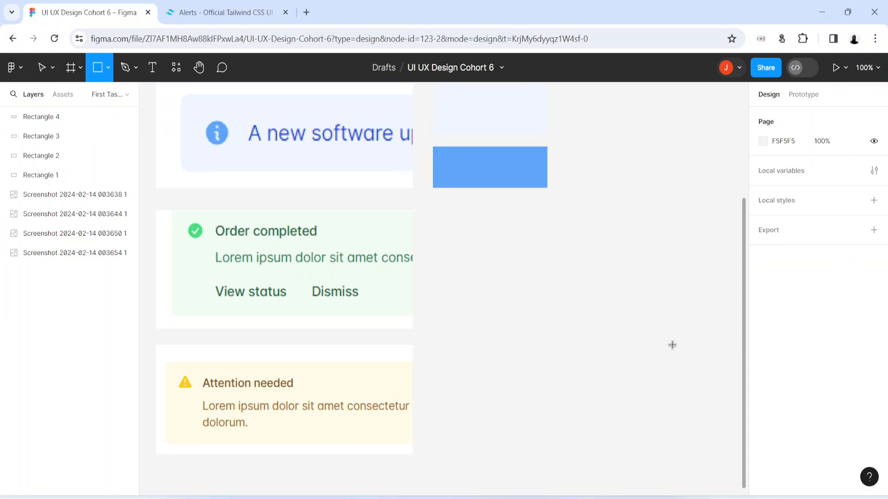
pyautogui.moveTo(437, 209)
pyautogui.mouseDown()
pyautogui.moveTo(448, 246)
pyautogui.moveTo(594, 257)
pyautogui.moveTo(548, 257)
pyautogui.mouseUp()
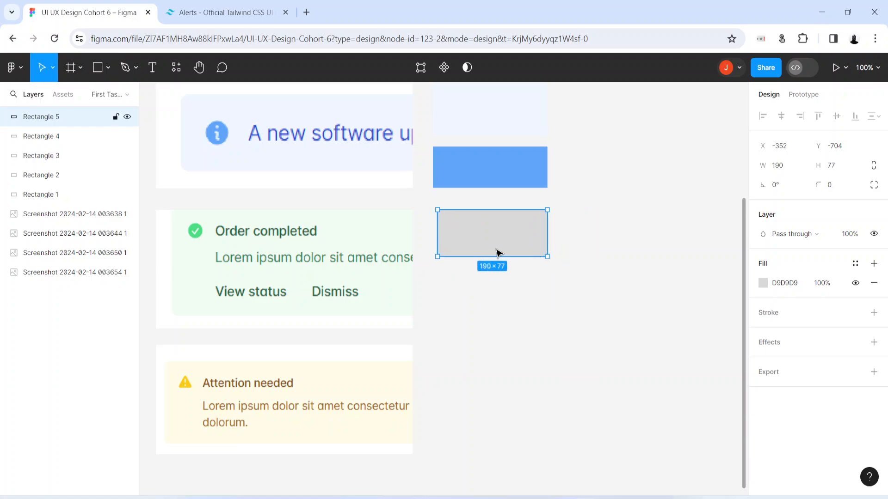
pyautogui.click(764, 283)
pyautogui.click(626, 352)
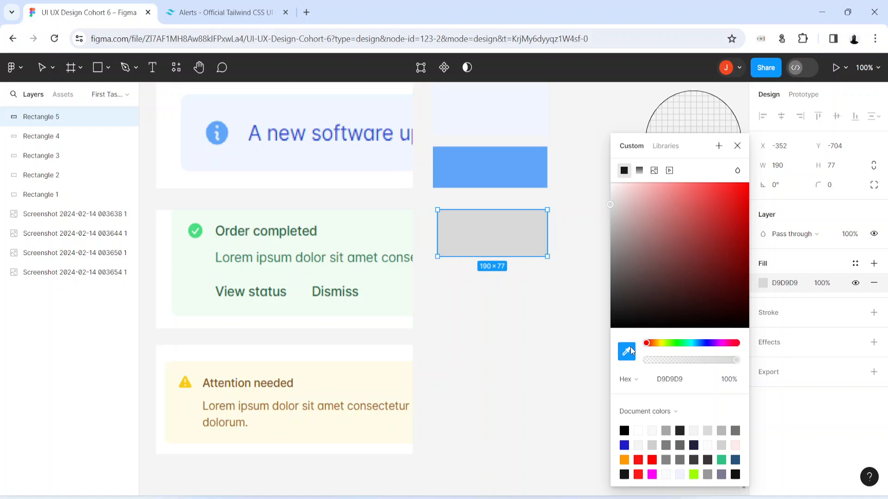
pyautogui.click(385, 284)
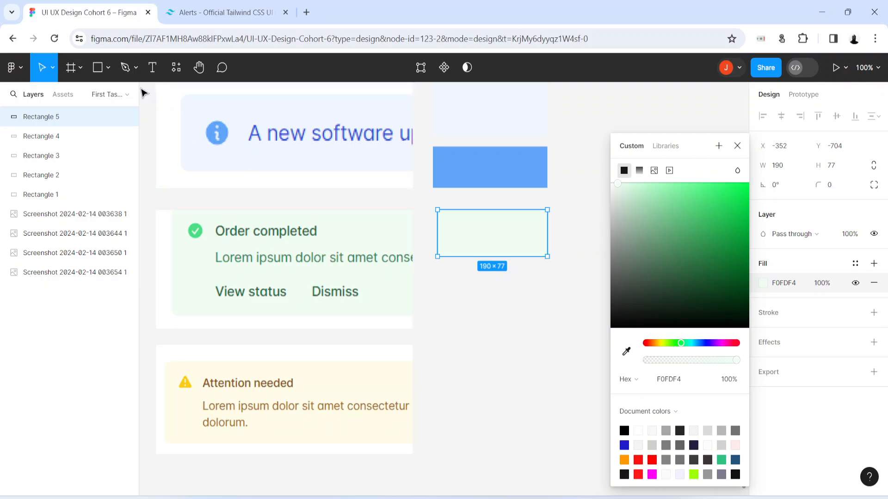
# Step: Draw a rectangle about 190 × 88 below the pale green swatch and fill it with the check icon's sampled green, 4ADE80
pyautogui.click(97, 67)
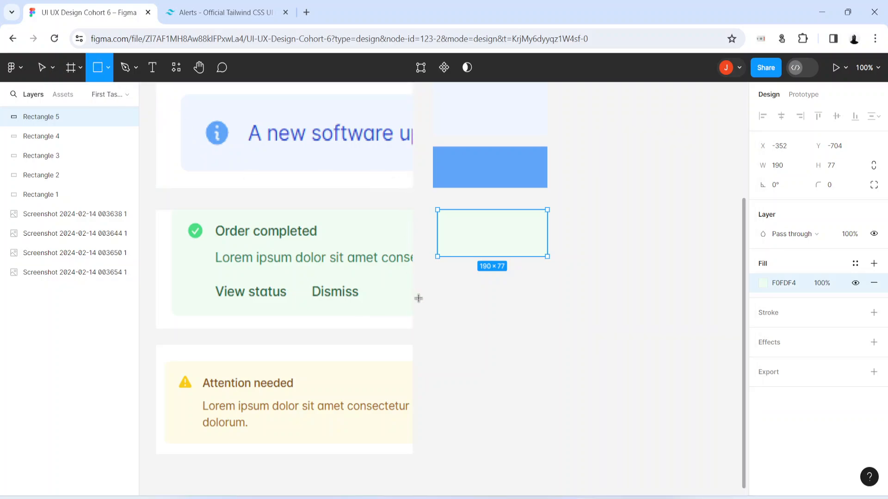
pyautogui.moveTo(438, 269)
pyautogui.mouseDown()
pyautogui.moveTo(446, 301)
pyautogui.moveTo(497, 321)
pyautogui.moveTo(548, 322)
pyautogui.mouseUp()
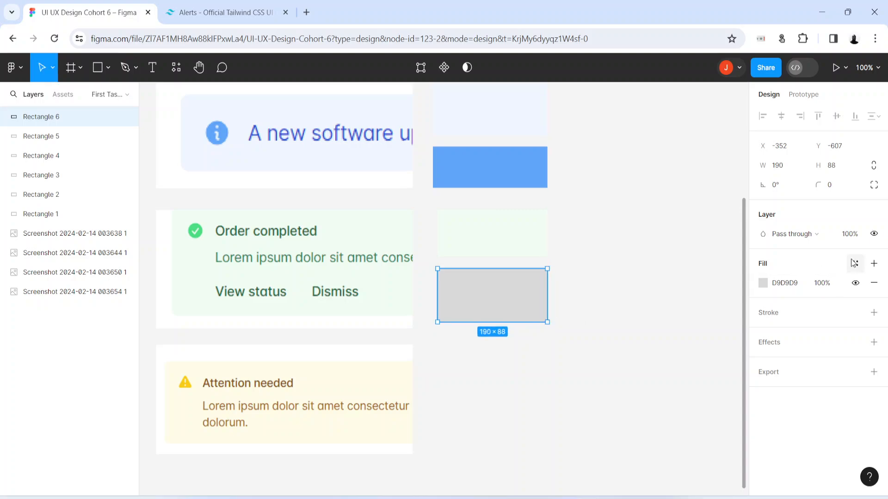
pyautogui.click(764, 284)
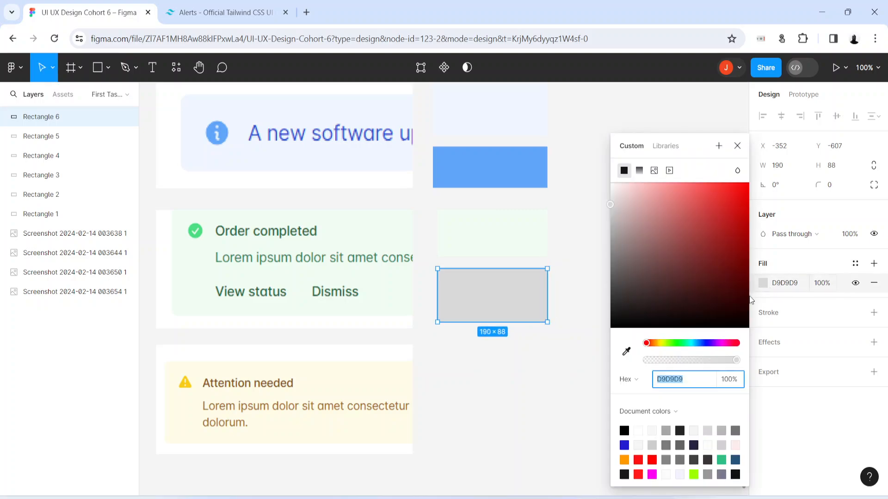
pyautogui.click(629, 353)
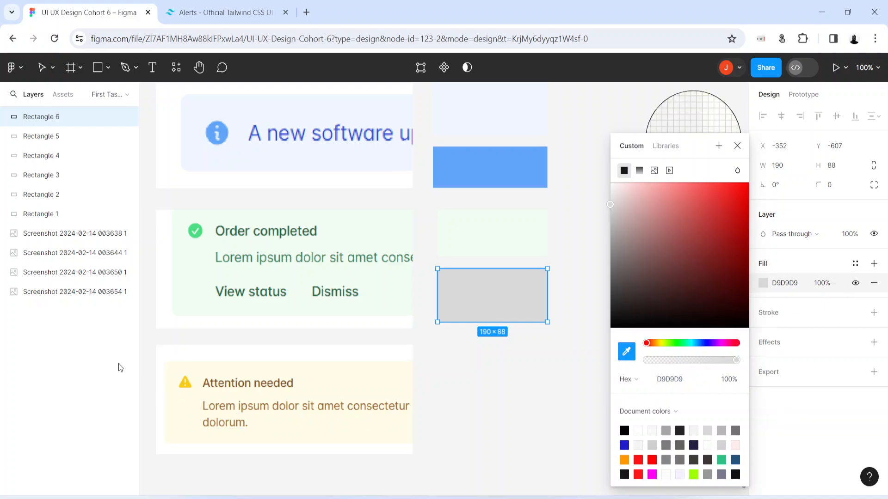
pyautogui.click(195, 228)
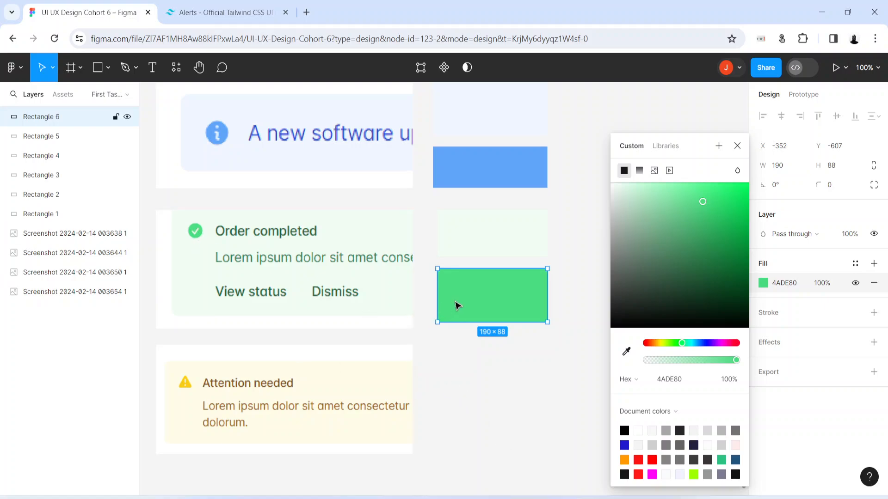
pyautogui.click(463, 443)
# Step: Draw a rectangle about 198 × 70 beside the yellow Attention needed alert and fill it with the alert's sampled pale yellow background, FEFCE8
pyautogui.scroll(2, 288, 327)
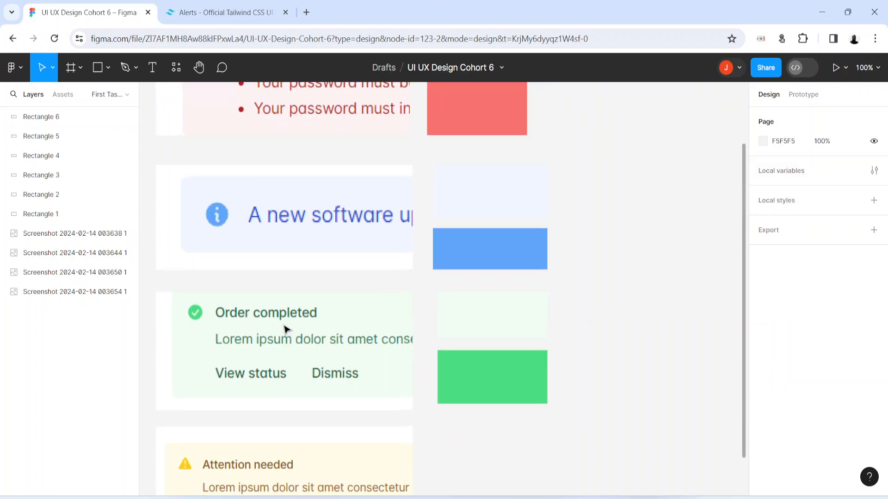
pyautogui.scroll(-3, 287, 330)
pyautogui.click(98, 68)
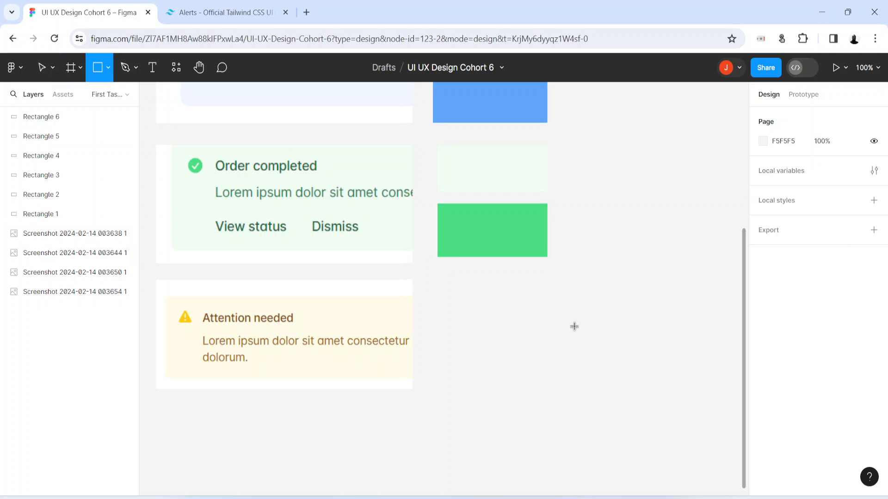
pyautogui.moveTo(435, 288)
pyautogui.mouseDown()
pyautogui.moveTo(558, 330)
pyautogui.moveTo(548, 332)
pyautogui.mouseUp()
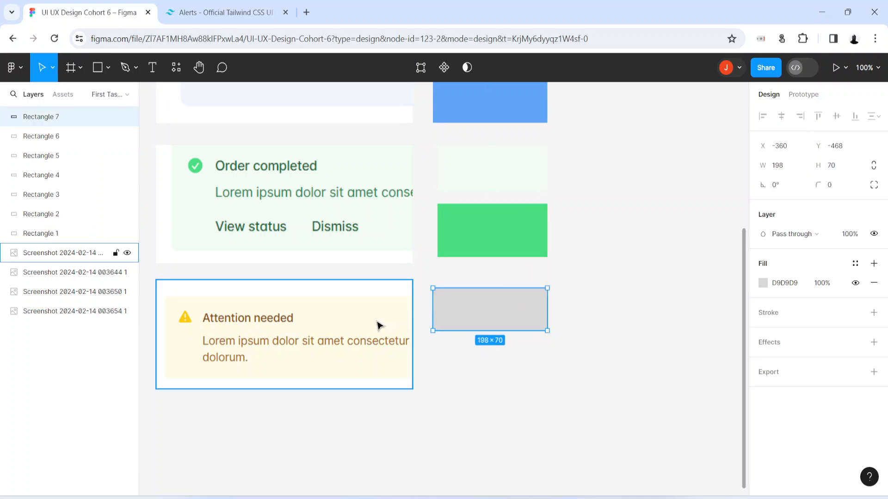
pyautogui.click(763, 283)
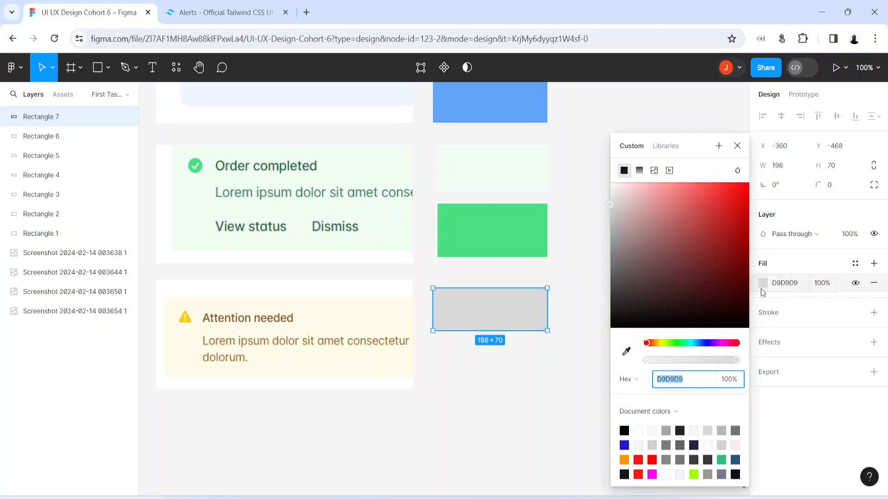
pyautogui.click(626, 352)
pyautogui.click(361, 306)
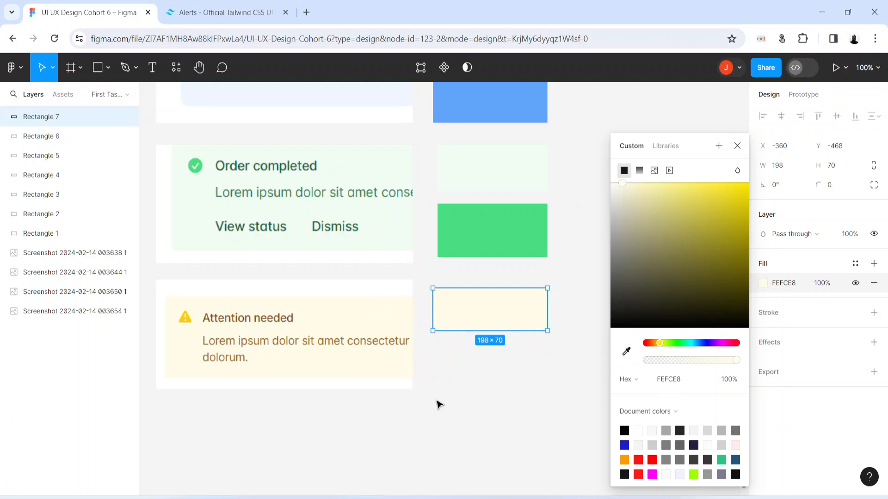
# Step: Draw a rectangle about 198 × 72 below the pale yellow swatch and fill it with the warning icon's sampled yellow, FACC15
pyautogui.click(98, 69)
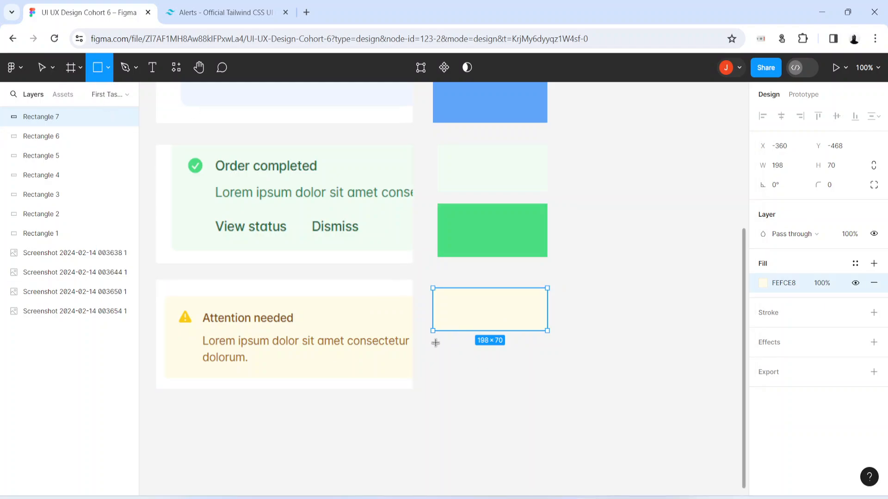
pyautogui.moveTo(432, 345)
pyautogui.mouseDown()
pyautogui.moveTo(439, 373)
pyautogui.moveTo(496, 395)
pyautogui.moveTo(548, 390)
pyautogui.mouseUp()
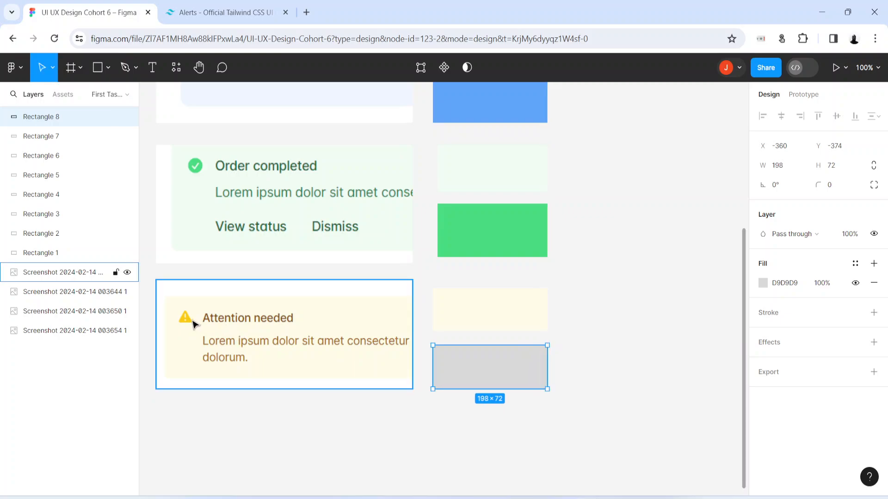
pyautogui.click(763, 283)
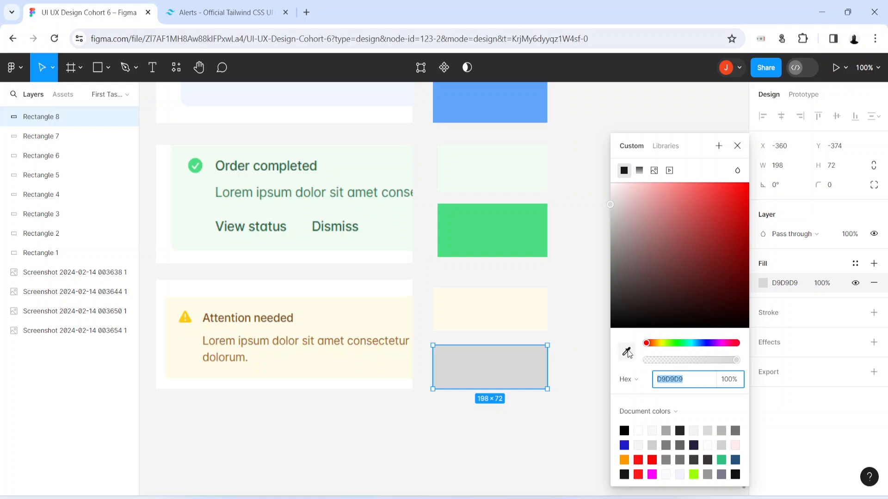
pyautogui.click(627, 353)
pyautogui.click(186, 319)
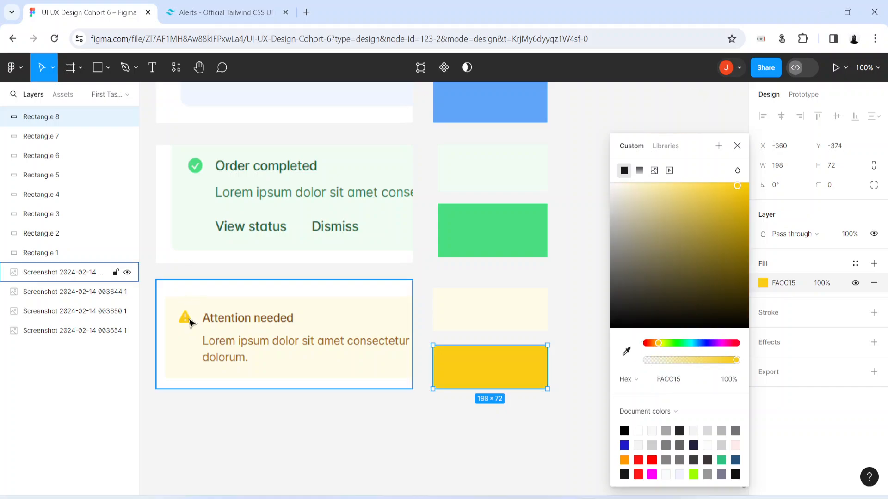
pyautogui.click(527, 398)
pyautogui.scroll(5, 536, 416)
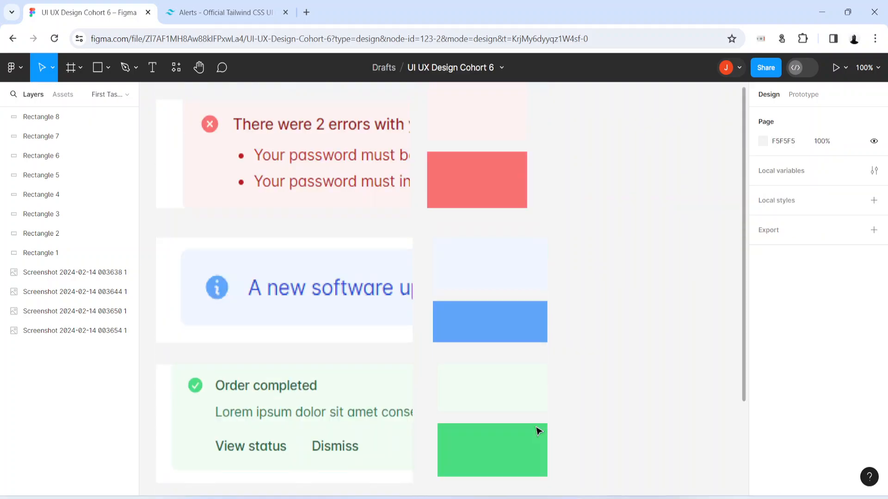
# Step: Switch to the Tailwind UI alerts page and examine the alert designs, focusing on the Attention needed alert's icon, title and description
pyautogui.scroll(-3, 536, 429)
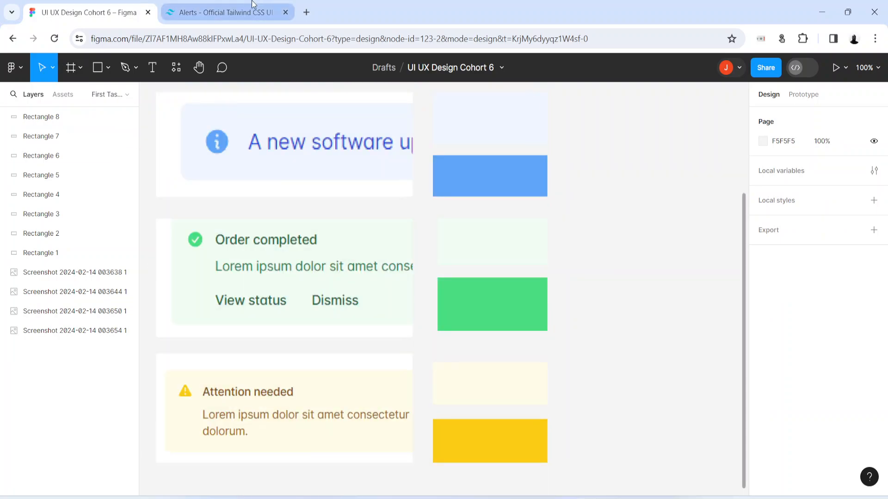
pyautogui.click(254, 6)
pyautogui.scroll(-10, 335, 279)
pyautogui.scroll(14, 336, 279)
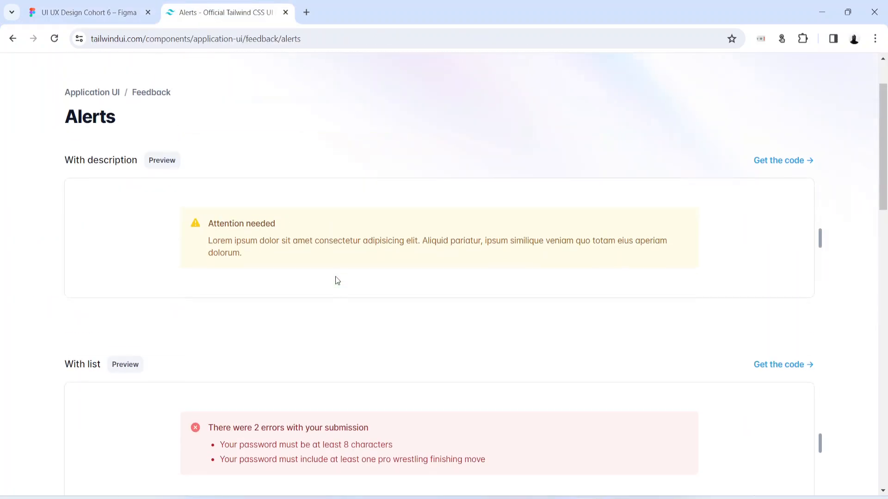
pyautogui.scroll(-15, 337, 279)
pyautogui.scroll(6, 337, 280)
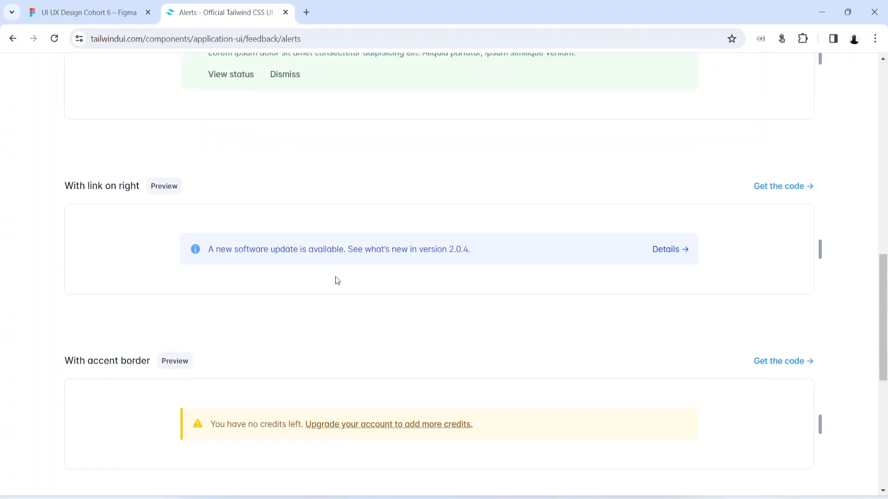
pyautogui.scroll(12, 337, 280)
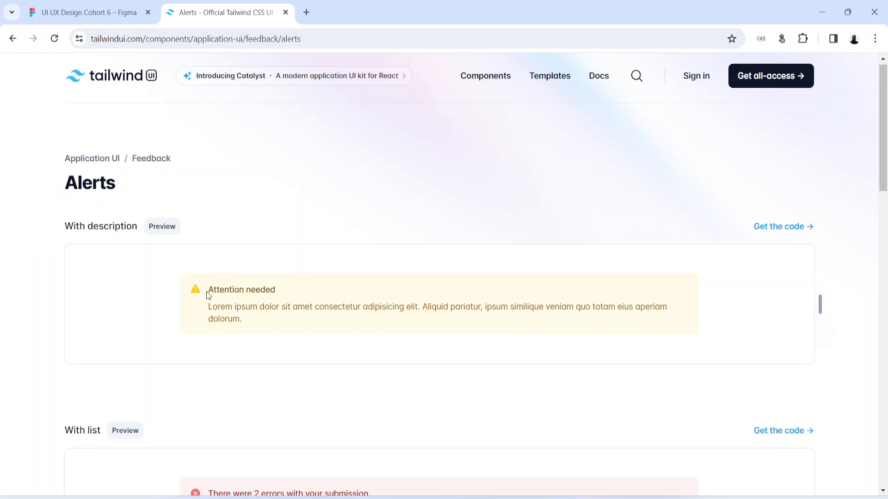
pyautogui.moveTo(209, 296); pyautogui.dragTo(305, 296)
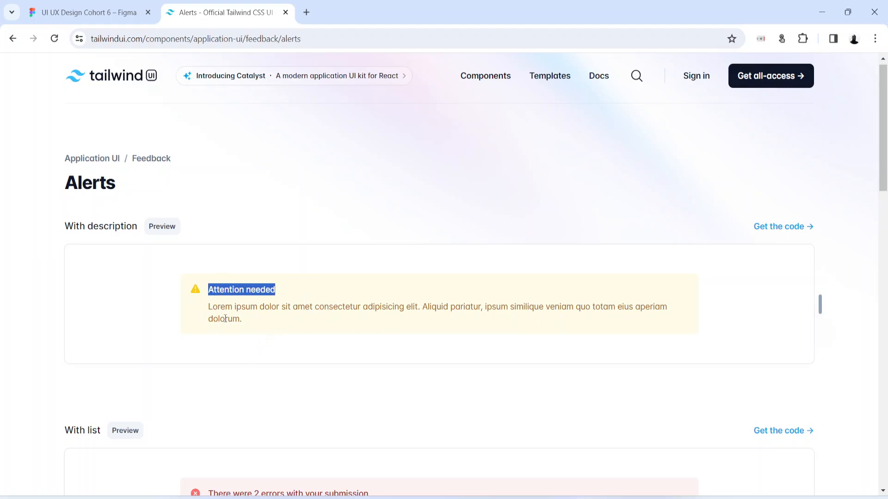
pyautogui.moveTo(209, 305); pyautogui.dragTo(262, 329)
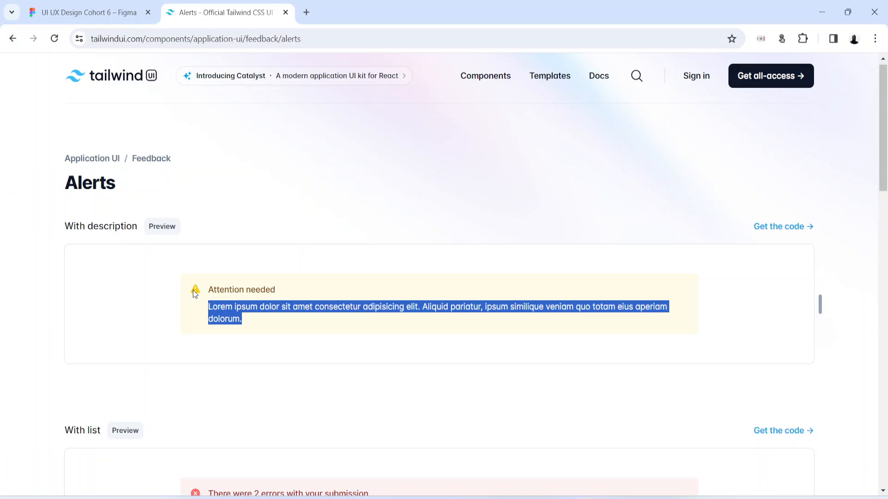
# Step: Switch to Figma, search the Material Symbols plugin for "caution" and insert the triangular warning symbol on an empty canvas area
pyautogui.click(74, 12)
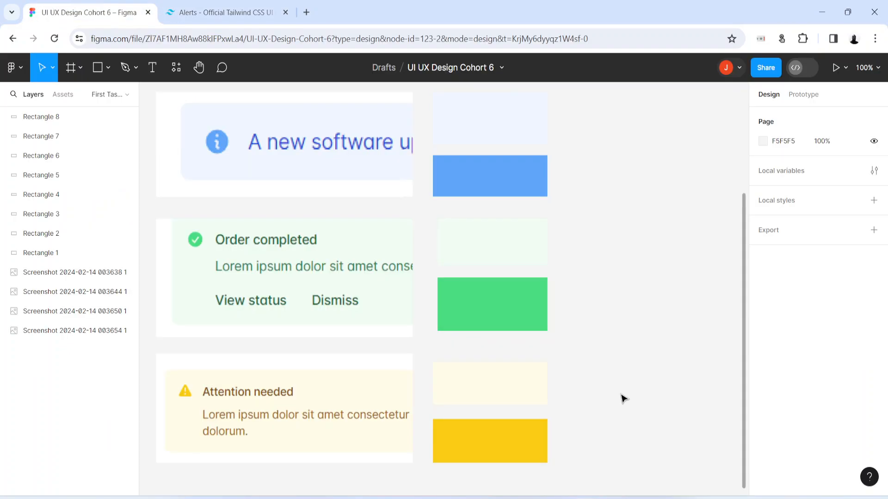
pyautogui.press('h')
pyautogui.moveTo(648, 236); pyautogui.dragTo(257, 479)
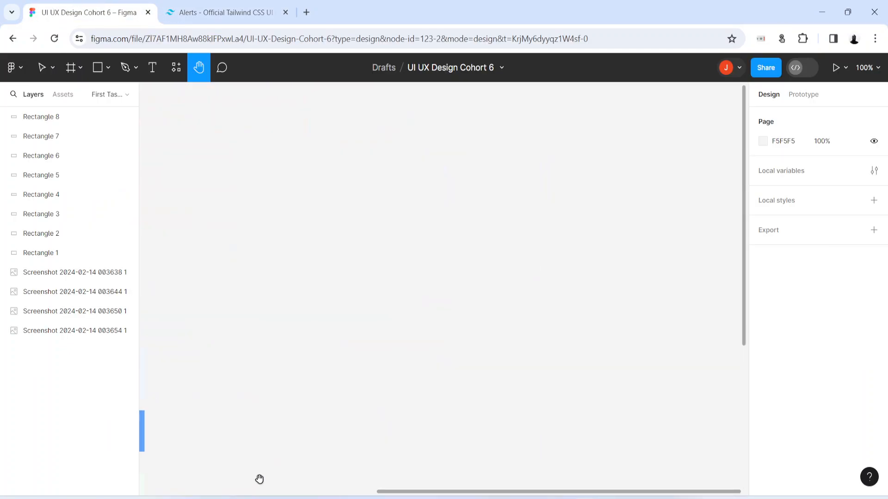
pyautogui.hotkey('ctrl', '/')
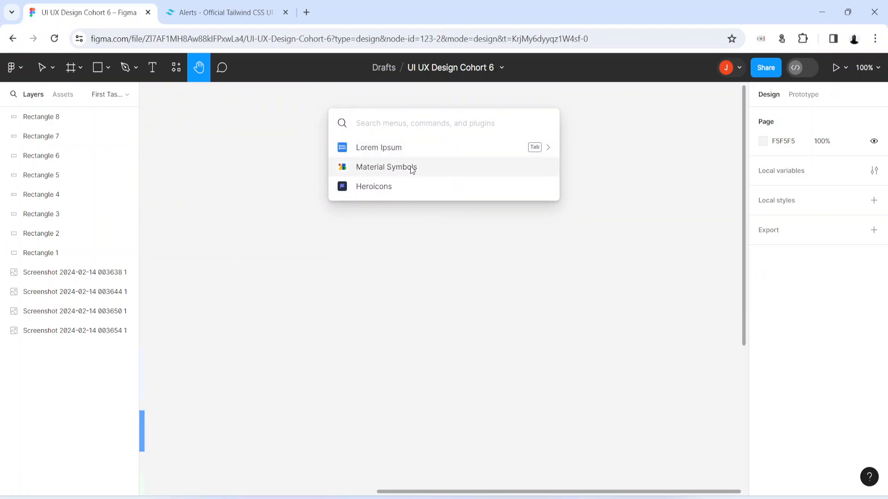
pyautogui.click(416, 167)
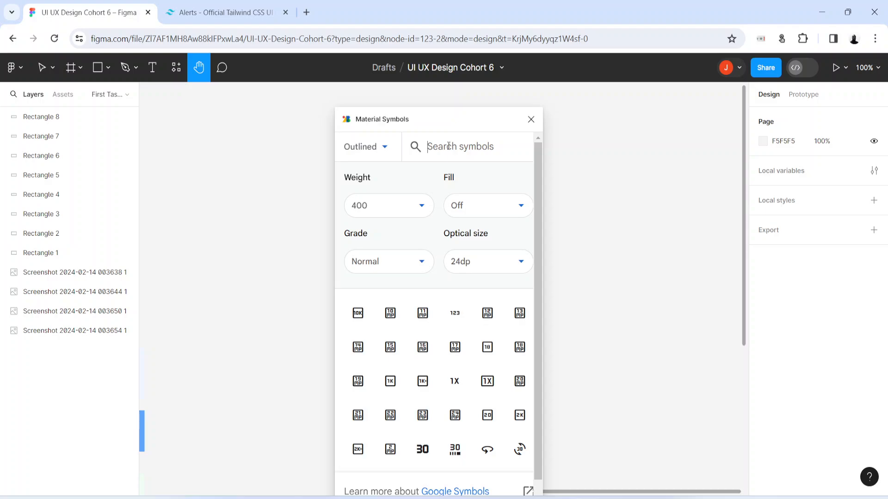
pyautogui.write('caution')
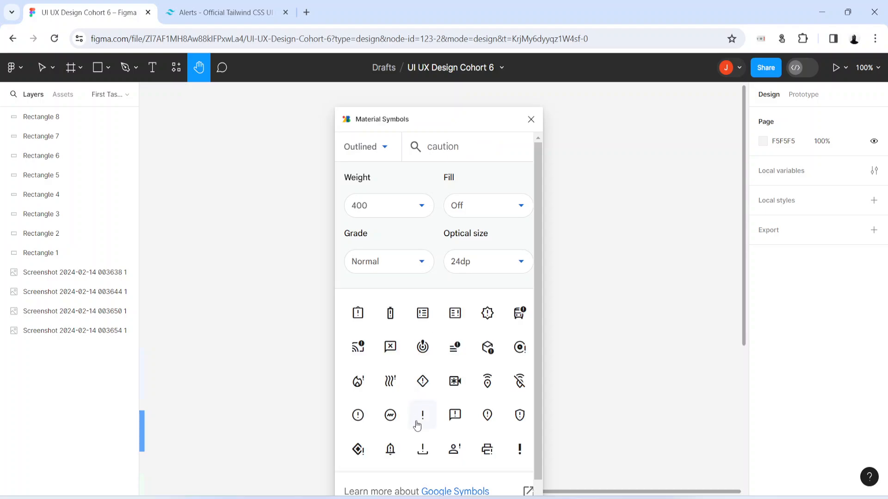
pyautogui.scroll(-3, 448, 430)
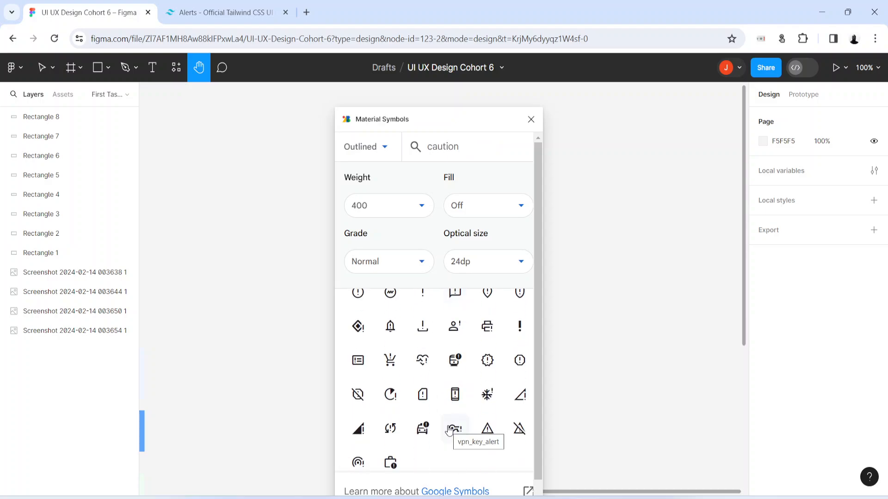
pyautogui.scroll(-1, 449, 430)
pyautogui.click(491, 409)
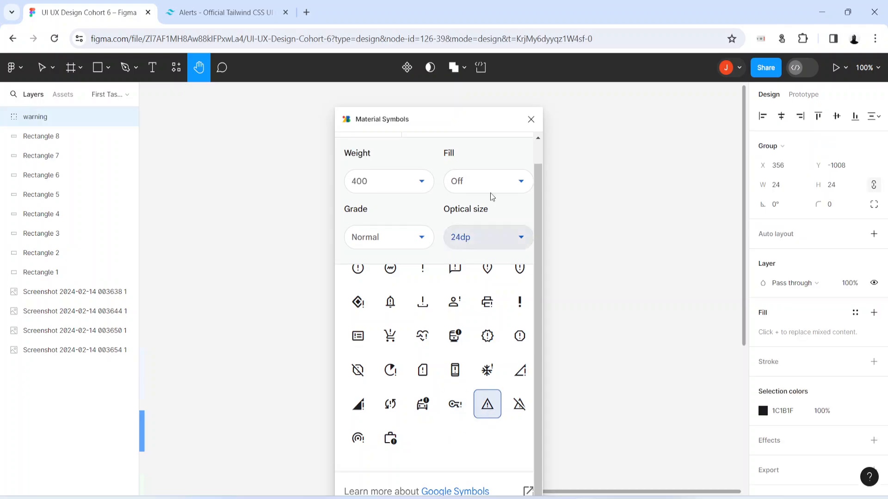
# Step: Turn the warning symbol's Fill option On in Material Symbols and close the plugin
pyautogui.moveTo(470, 123); pyautogui.dragTo(686, 130)
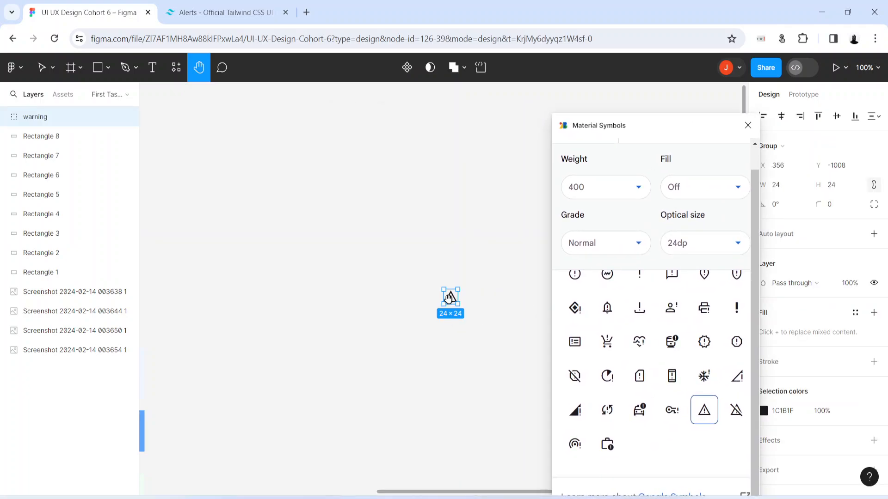
pyautogui.moveTo(454, 291); pyautogui.dragTo(329, 300)
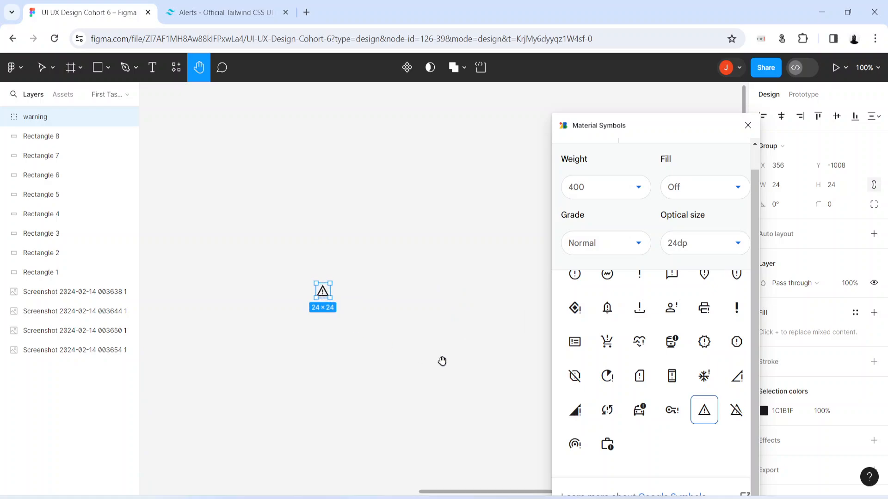
pyautogui.moveTo(444, 360)
pyautogui.mouseDown()
pyautogui.moveTo(406, 354)
pyautogui.moveTo(434, 349)
pyautogui.mouseUp()
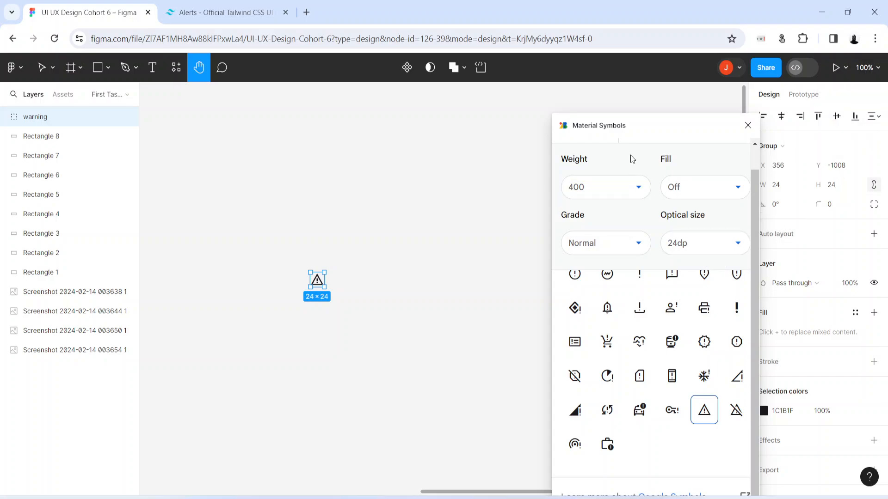
pyautogui.moveTo(656, 139); pyautogui.dragTo(533, 134)
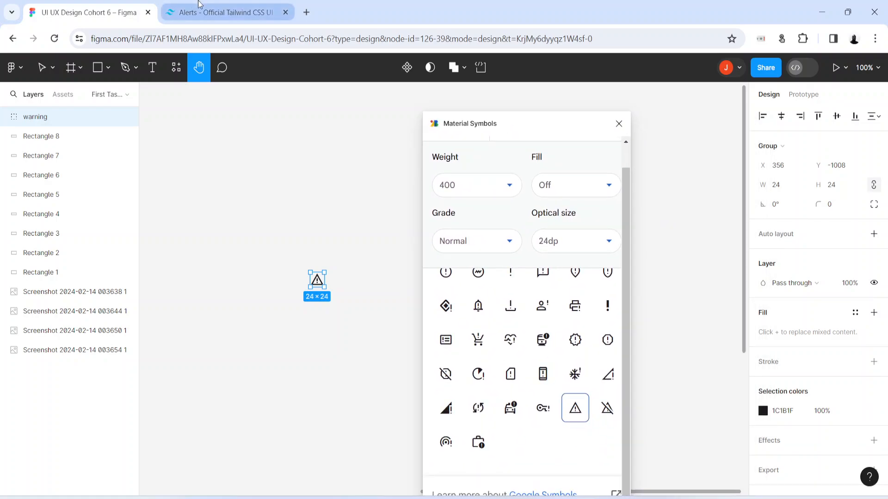
pyautogui.click(222, 12)
pyautogui.click(83, 12)
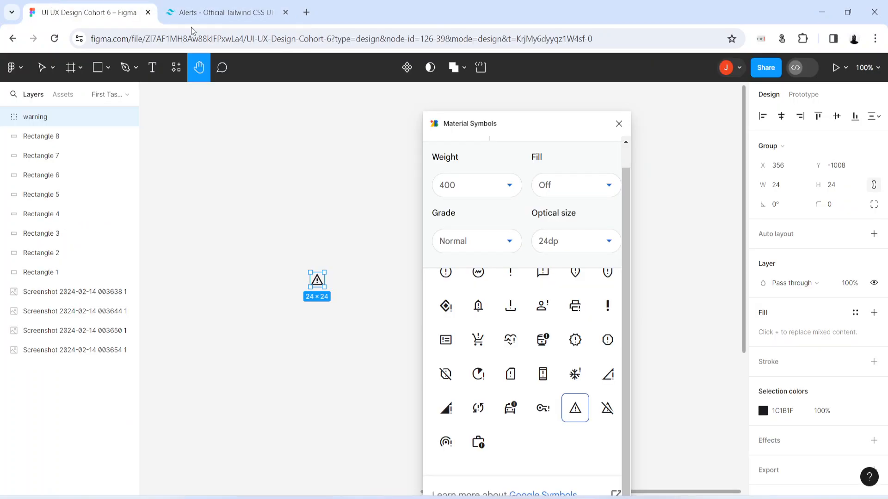
pyautogui.click(578, 185)
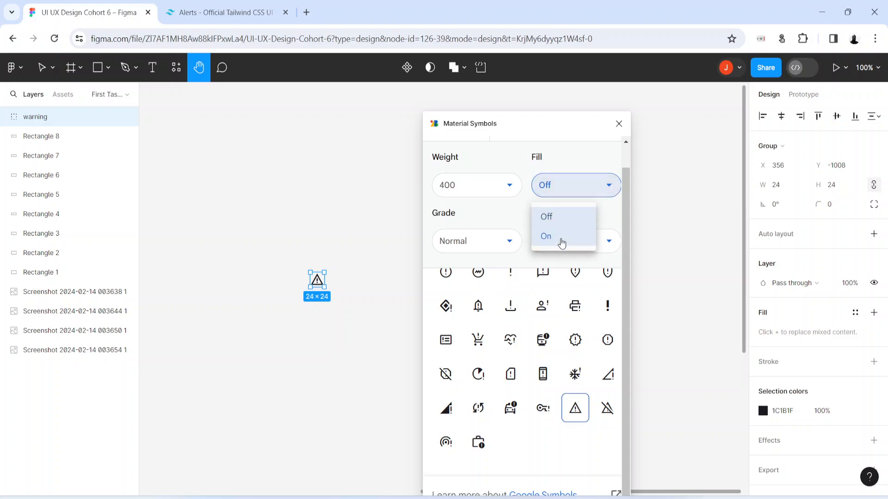
pyautogui.click(546, 237)
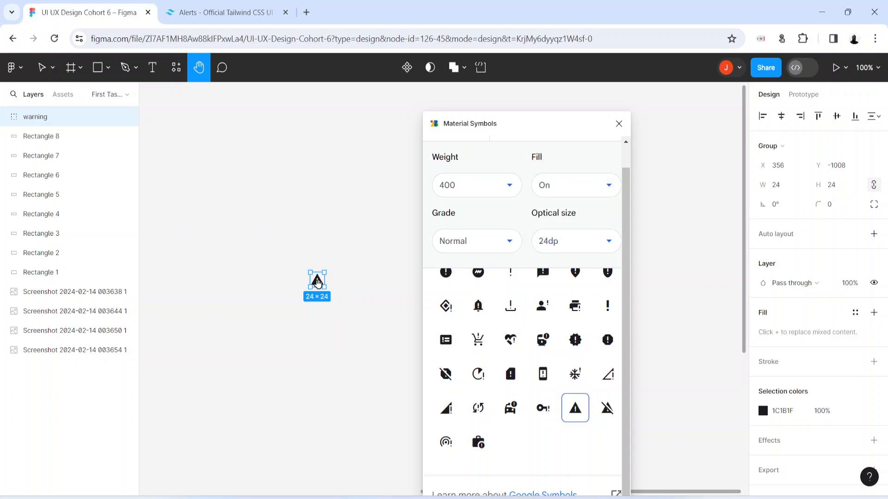
pyautogui.click(619, 125)
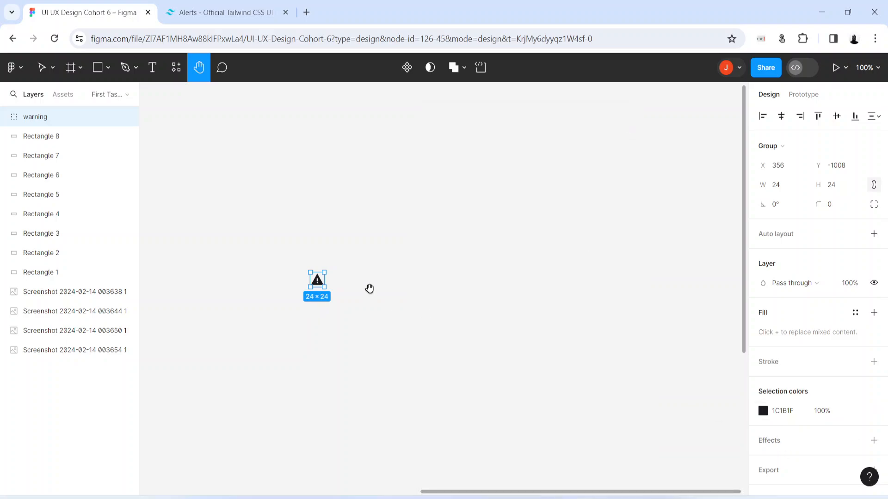
# Step: Resize the warning icon to 20 × 20
pyautogui.click(841, 194)
pyautogui.press('Return')
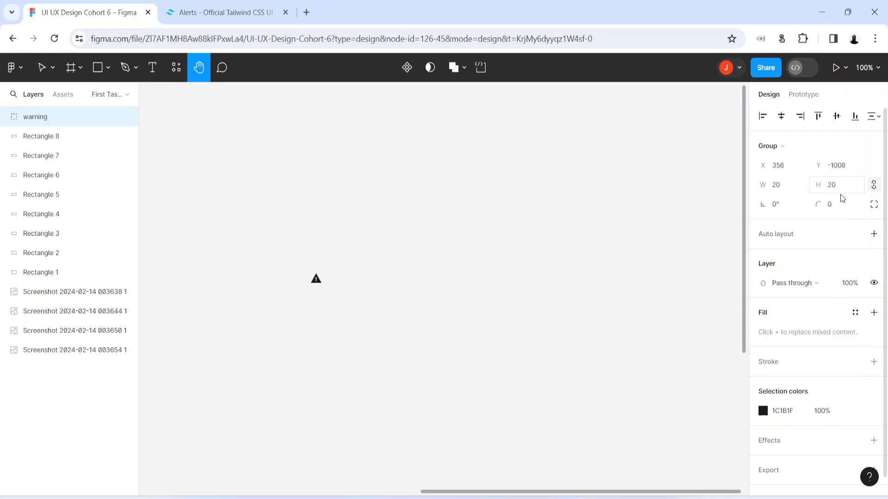
pyautogui.hotkey('ctrl', '+')
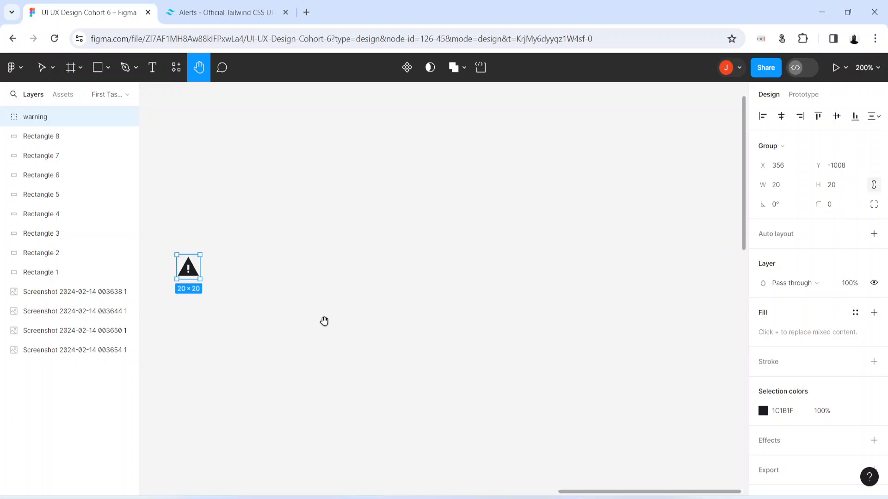
pyautogui.moveTo(185, 323); pyautogui.dragTo(351, 351)
pyautogui.hotkey('ctrl', '-')
pyautogui.hotkey('ctrl', '-')
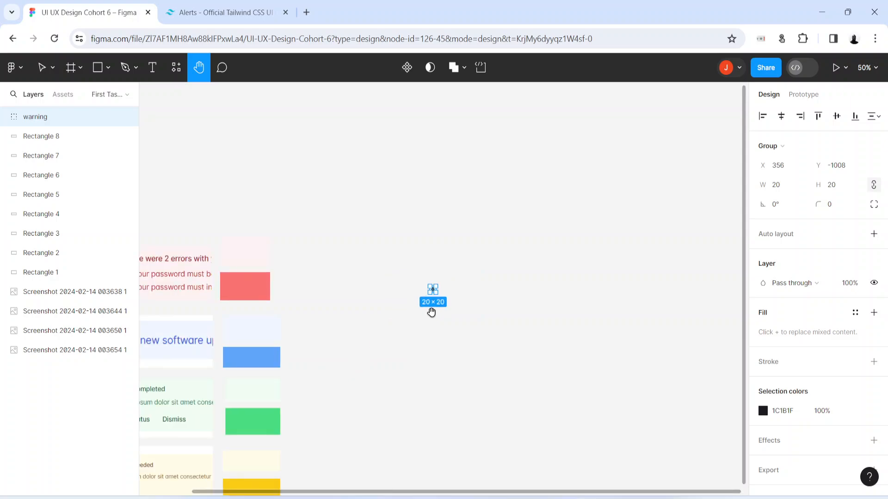
# Step: Move the warning icon to the empty canvas area beside the green swatches
pyautogui.press('v')
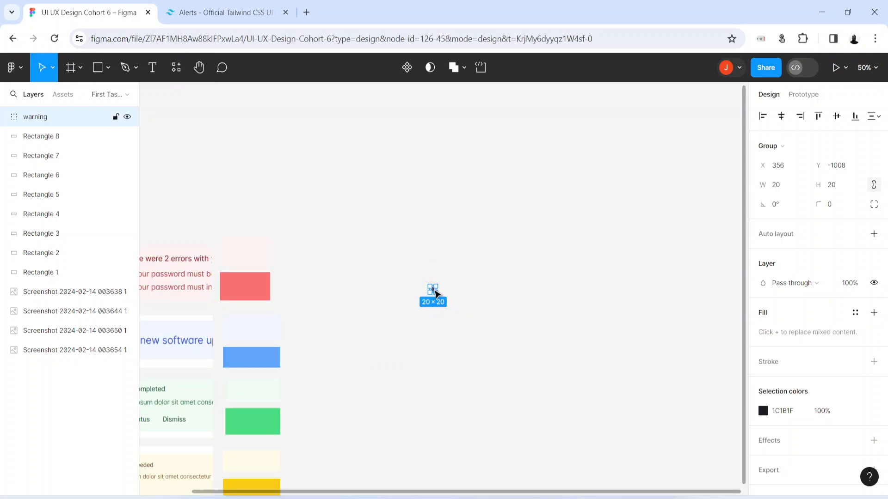
pyautogui.moveTo(437, 294); pyautogui.dragTo(351, 415)
pyautogui.scroll(-5, 353, 415)
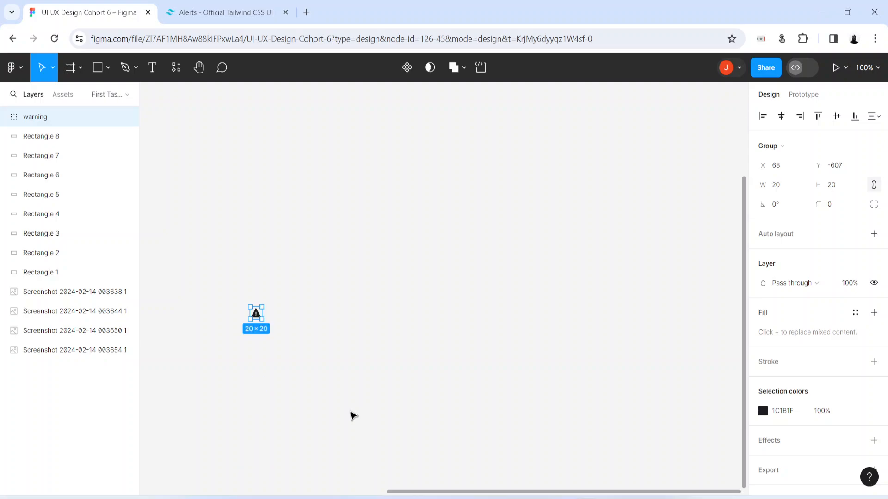
pyautogui.press('h')
pyautogui.moveTo(313, 382); pyautogui.dragTo(554, 302)
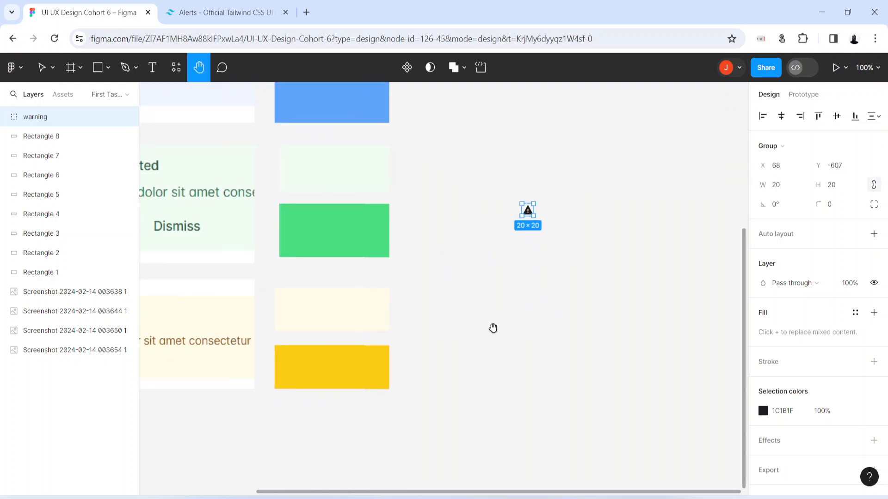
# Step: Copy the fill hex code FACC15 from the darker yellow swatch
pyautogui.press('v')
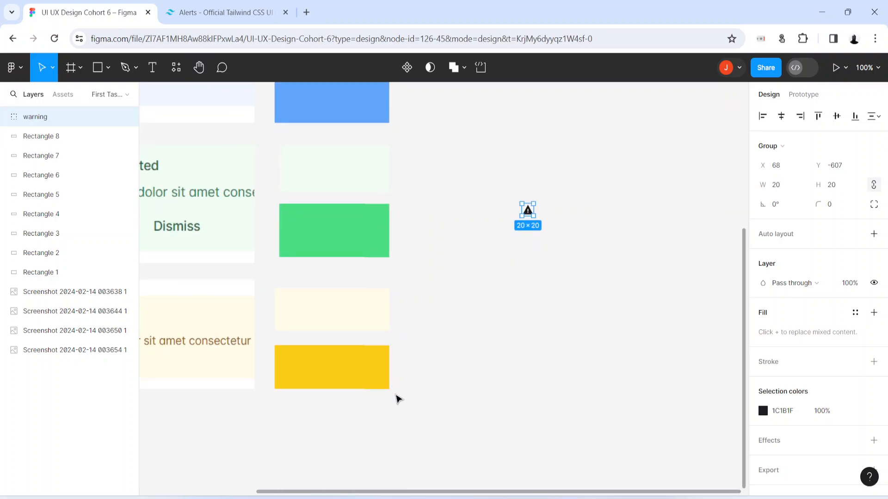
pyautogui.click(356, 381)
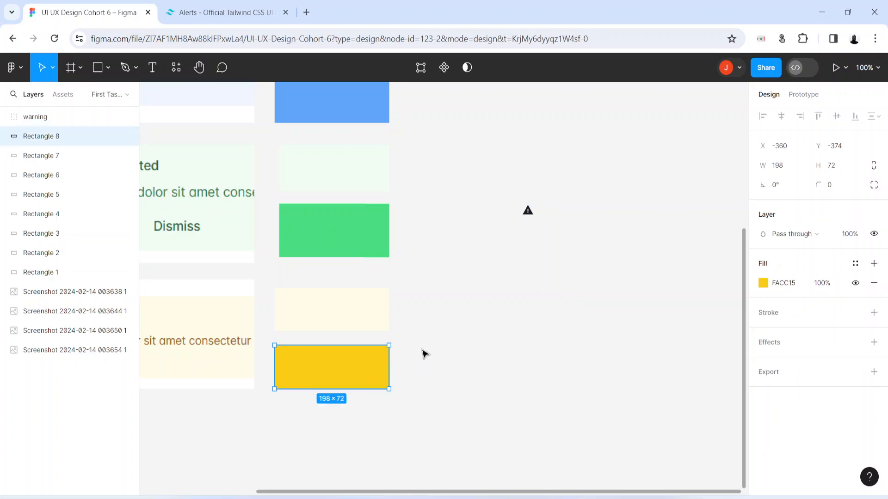
pyautogui.click(795, 285)
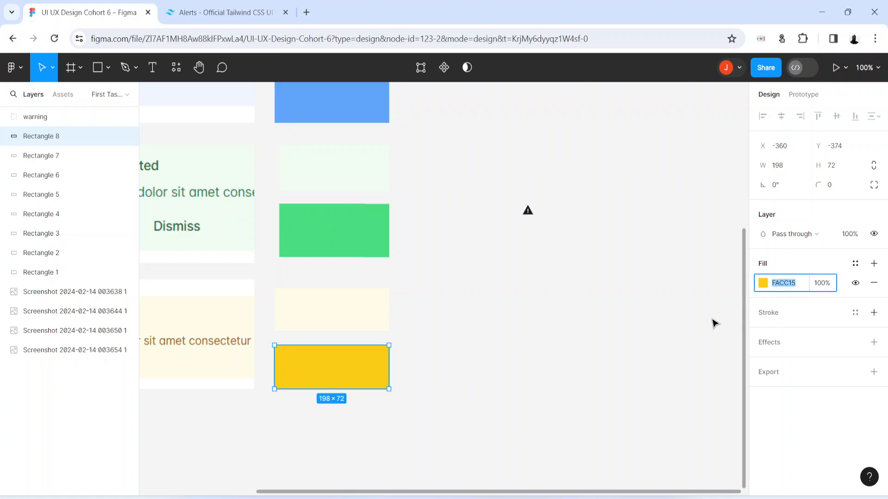
pyautogui.click(539, 360)
# Step: Shift the warning icon slightly closer to the green swatches and set its colour to FACC15
pyautogui.hotkey('ctrl', '=')
pyautogui.scroll(5, 578, 358)
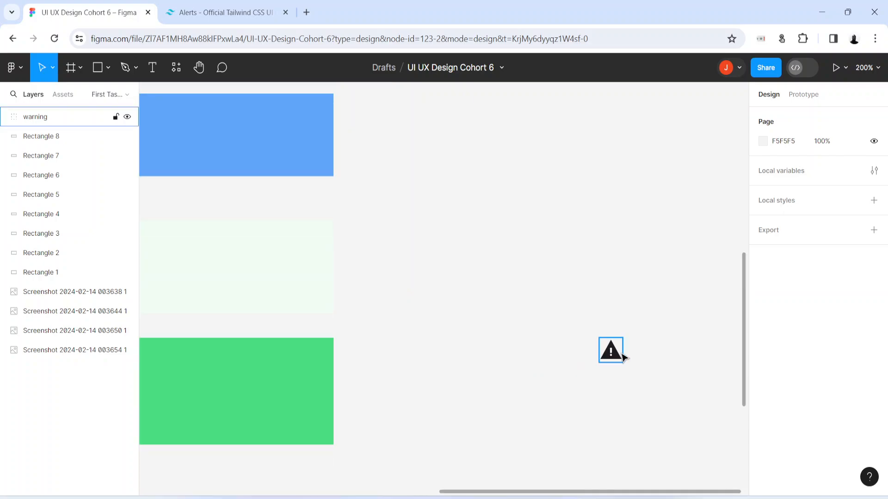
pyautogui.moveTo(617, 353); pyautogui.dragTo(527, 335)
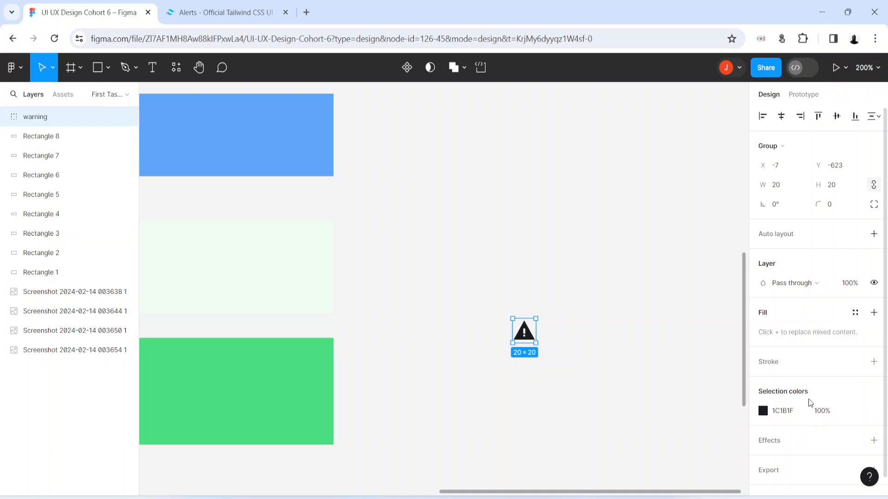
pyautogui.click(801, 413)
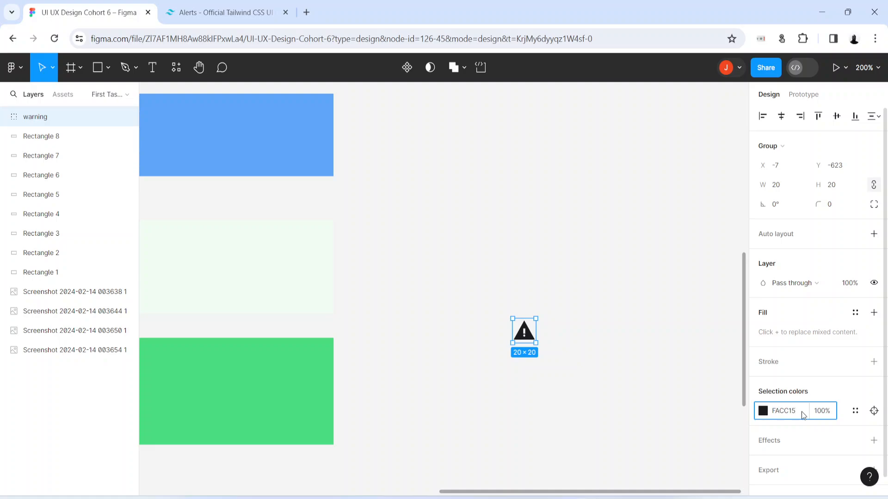
pyautogui.press('Return')
pyautogui.click(507, 410)
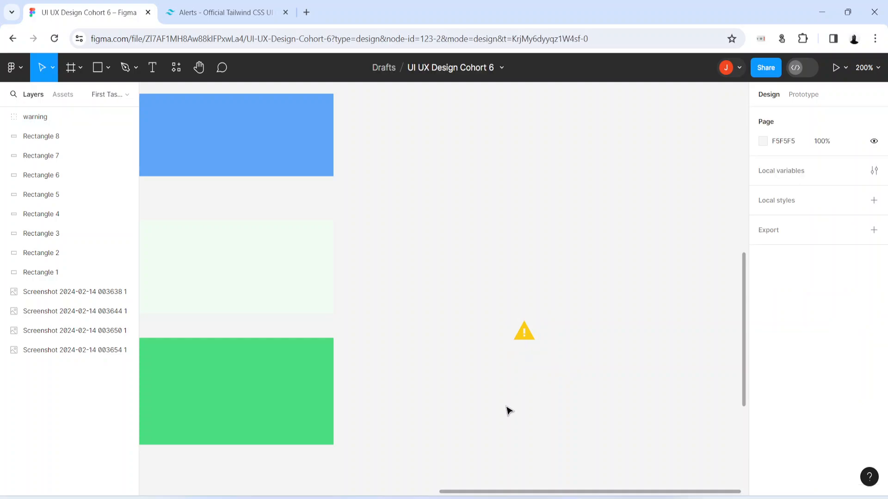
# Step: Check the Attention needed alert on the Tailwind UI page, then move the warning icon in Figma closer to the green swatches
pyautogui.click(249, 4)
pyautogui.click(411, 377)
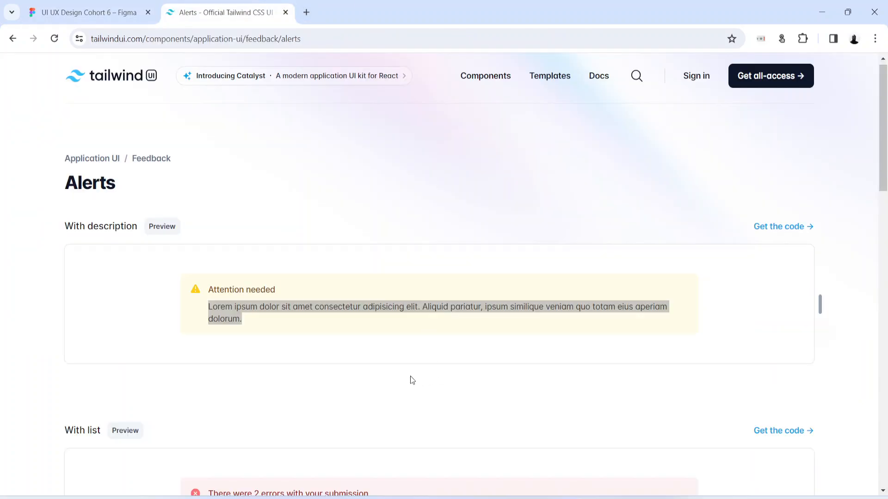
pyautogui.click(67, 14)
pyautogui.click(525, 340)
pyautogui.moveTo(526, 342); pyautogui.dragTo(479, 329)
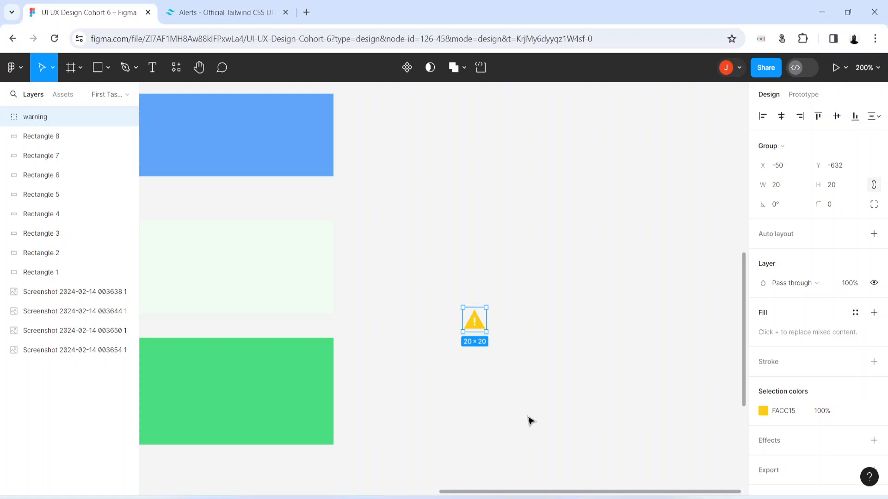
# Step: Add a text layer reading "Attention Needed" beside the warning icon, using the Tailwind UI alert's heading as reference
pyautogui.press('h')
pyautogui.moveTo(594, 409); pyautogui.dragTo(509, 406)
pyautogui.press('t')
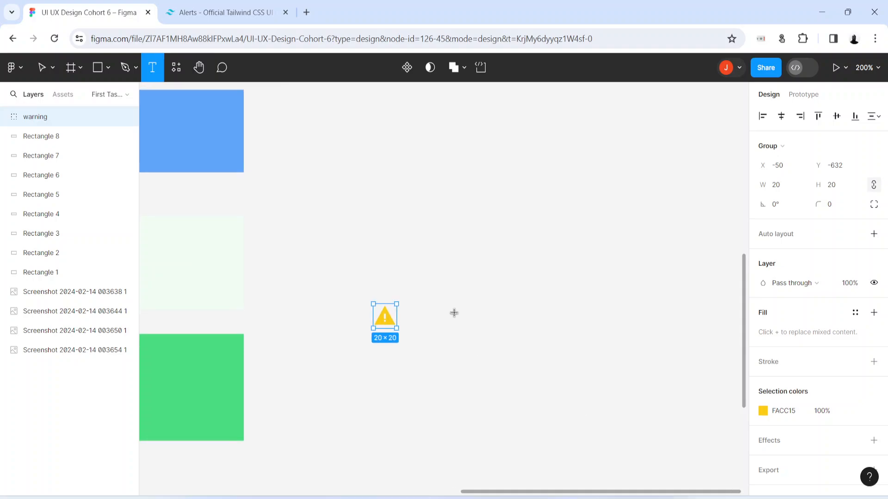
pyautogui.click(454, 316)
pyautogui.click(199, 8)
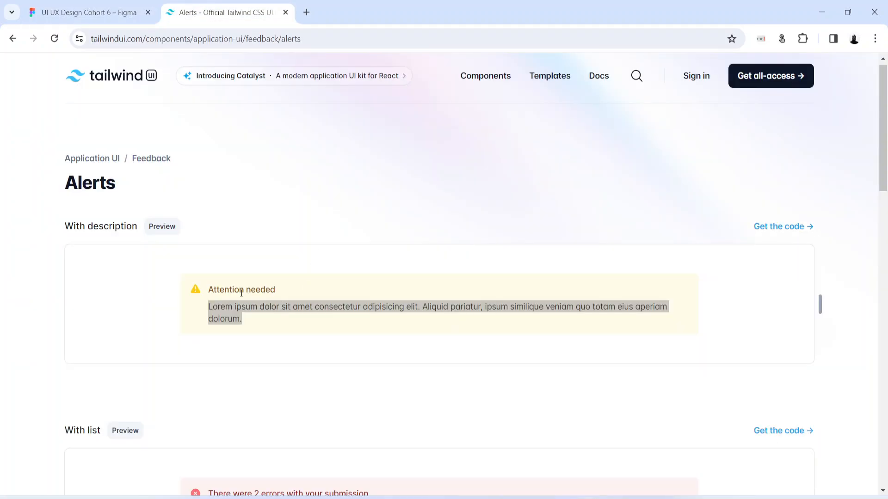
pyautogui.click(115, 8)
pyautogui.write('Atten')
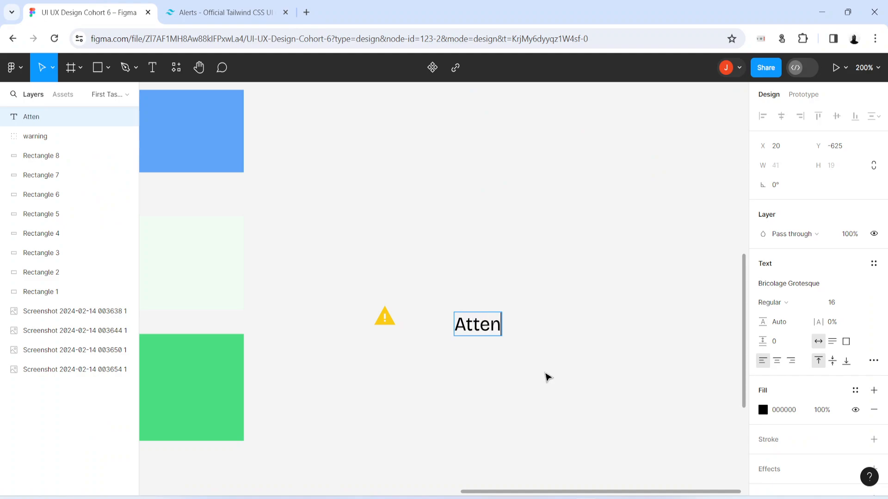
pyautogui.write('tion Needed')
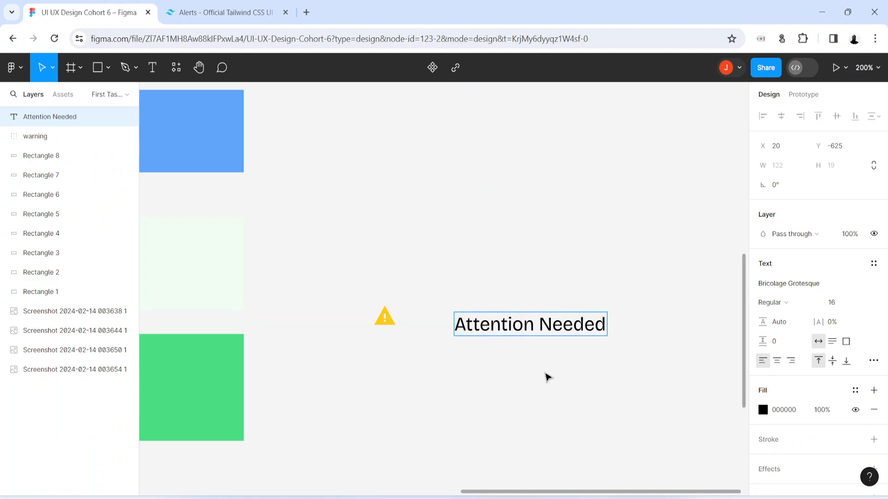
pyautogui.press('Escape')
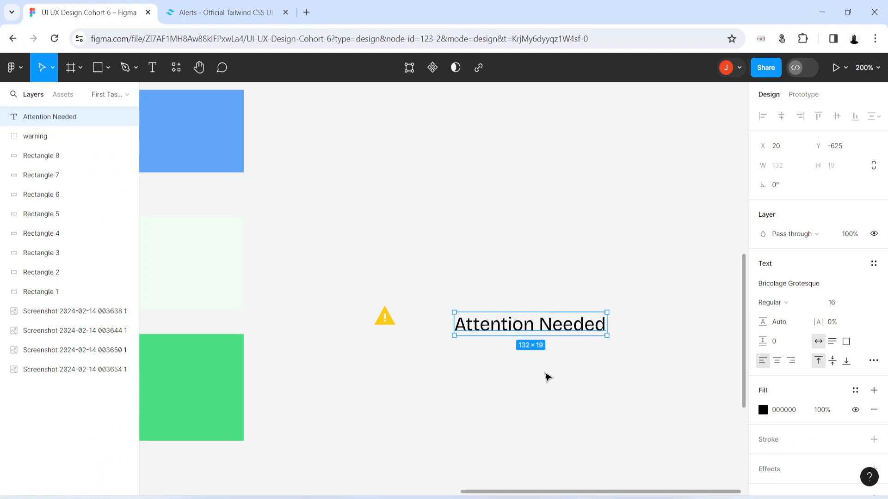
# Step: Set the Attention Needed heading to Bold after comparing it with the Tailwind UI alert, and shift it closer to the warning icon
pyautogui.click(199, 4)
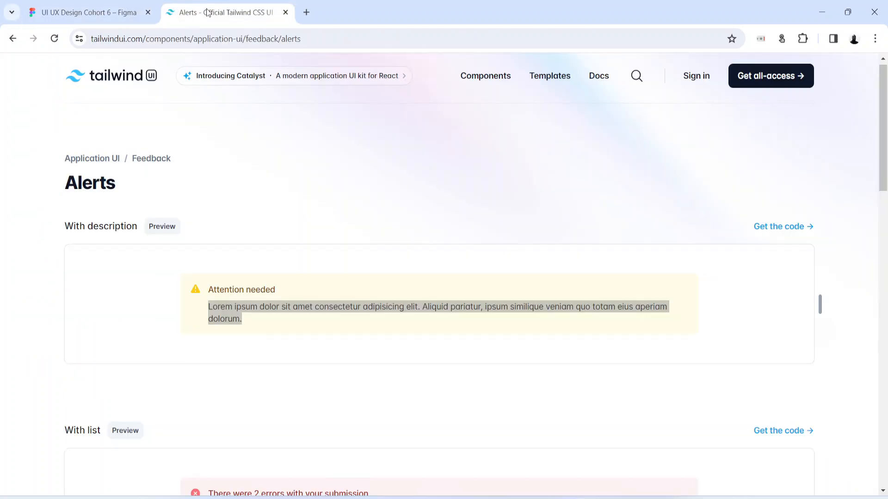
pyautogui.click(83, 12)
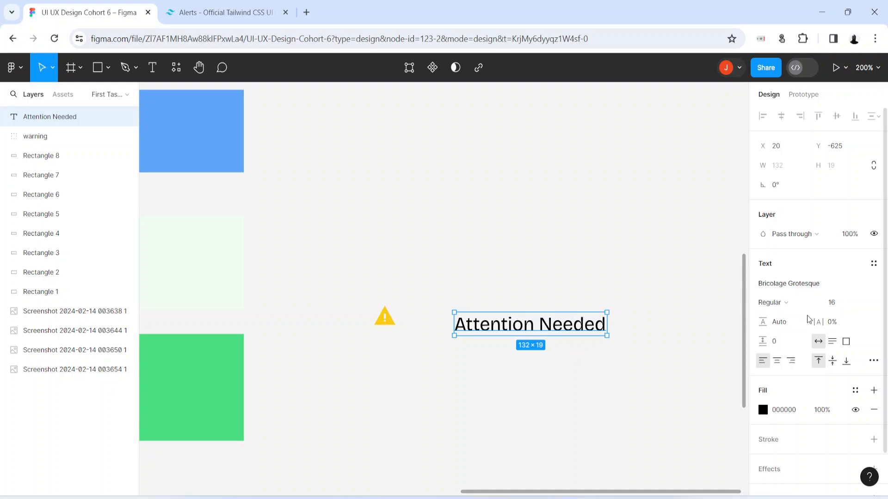
pyautogui.click(197, 12)
pyautogui.click(240, 295)
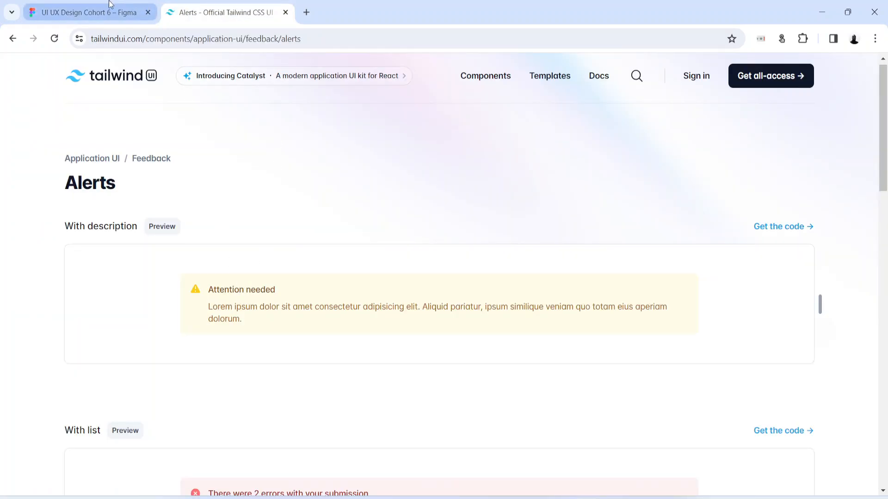
pyautogui.click(92, 12)
pyautogui.click(793, 303)
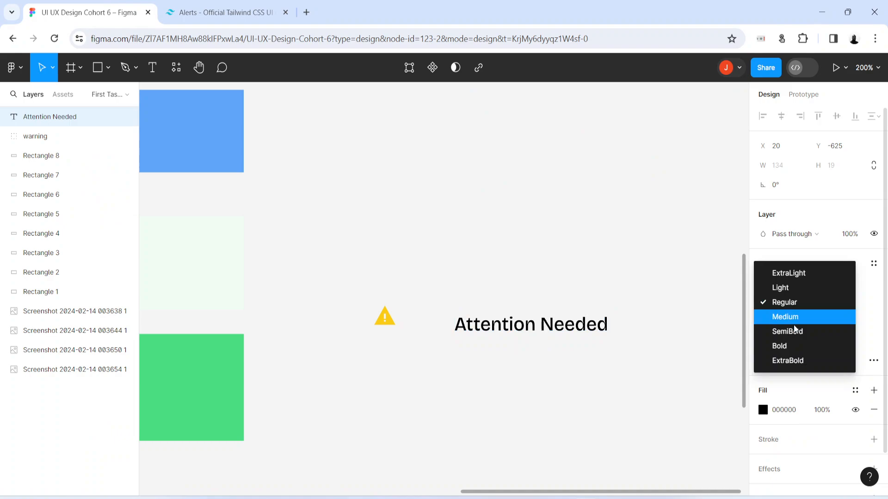
pyautogui.click(780, 346)
pyautogui.moveTo(512, 329); pyautogui.dragTo(495, 326)
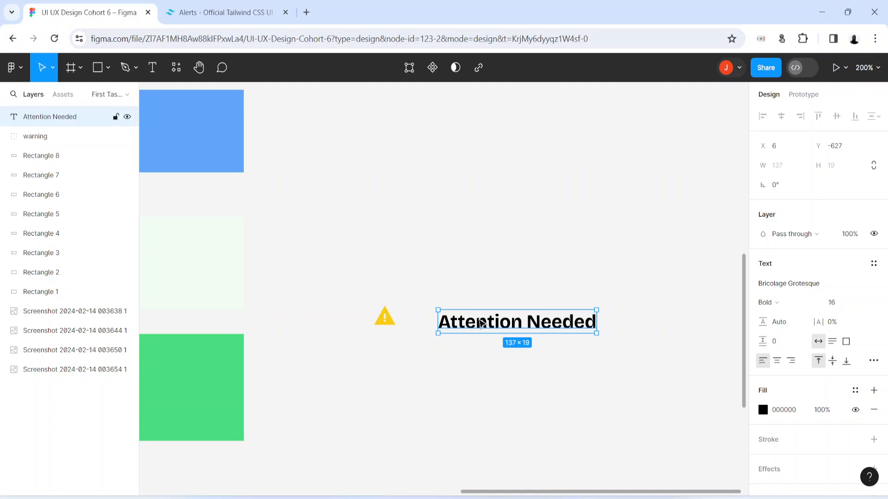
# Step: Copy the Lorem ipsum description of the Attention needed alert from the Tailwind UI page and return to Figma
pyautogui.click(186, 11)
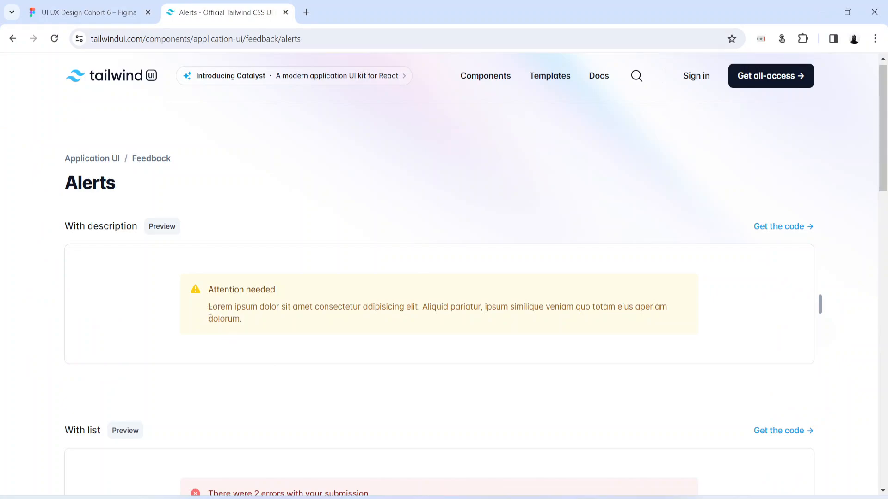
pyautogui.moveTo(210, 311); pyautogui.dragTo(633, 341)
pyautogui.click(312, 342)
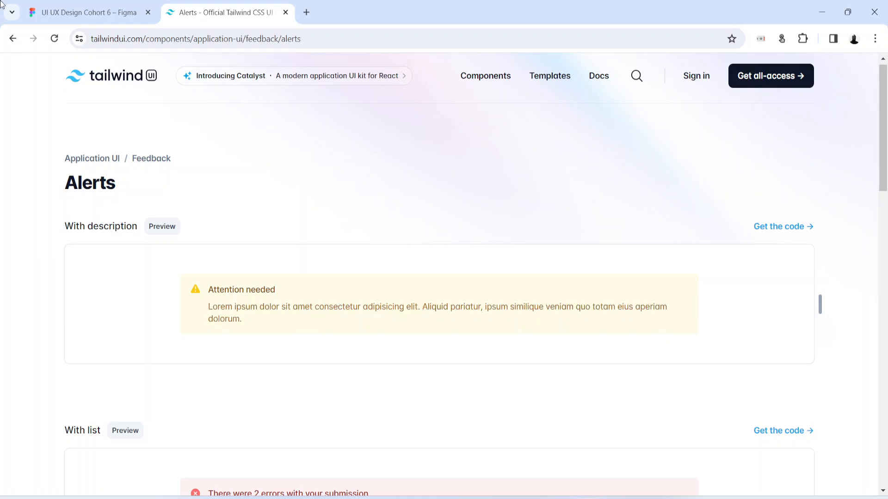
pyautogui.click(109, 6)
pyautogui.click(490, 428)
pyautogui.click(222, 12)
pyautogui.moveTo(208, 307); pyautogui.dragTo(242, 335)
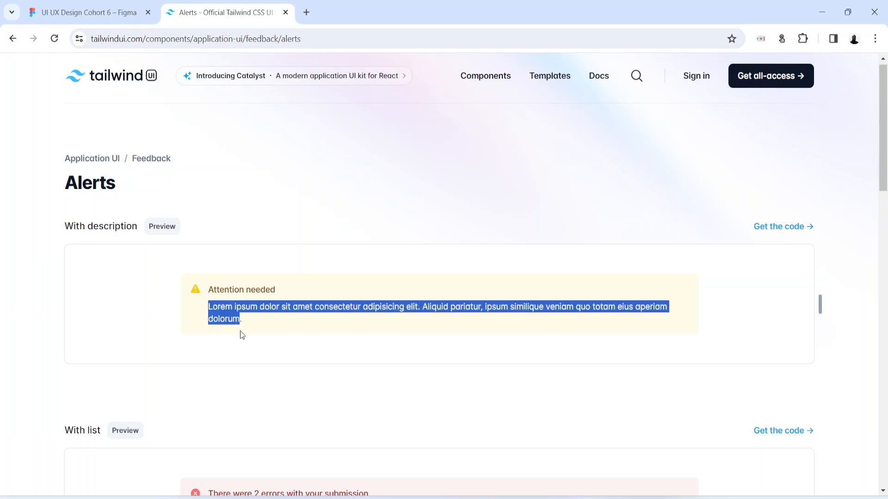
pyautogui.rightClick(236, 319)
pyautogui.click(252, 332)
pyautogui.click(138, 12)
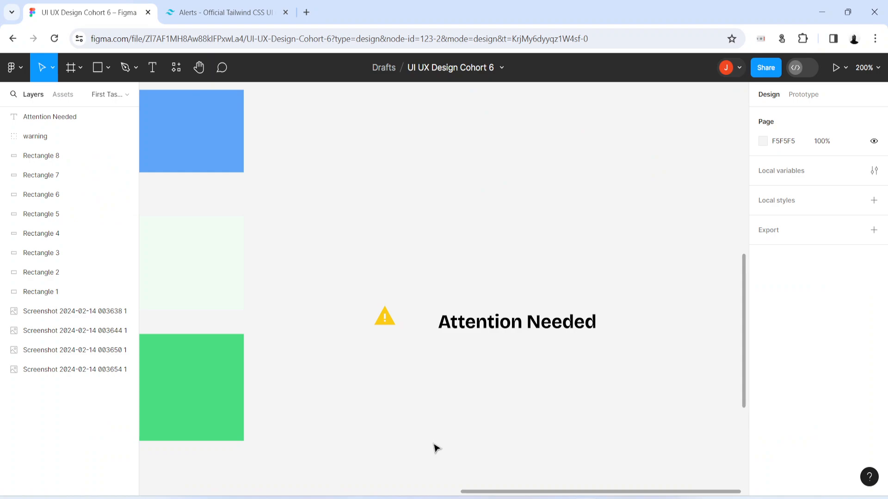
# Step: Paste the copied description into a new text box about 279 × 73 and position it below the Attention Needed heading
pyautogui.press('t')
pyautogui.moveTo(331, 372); pyautogui.dragTo(654, 461)
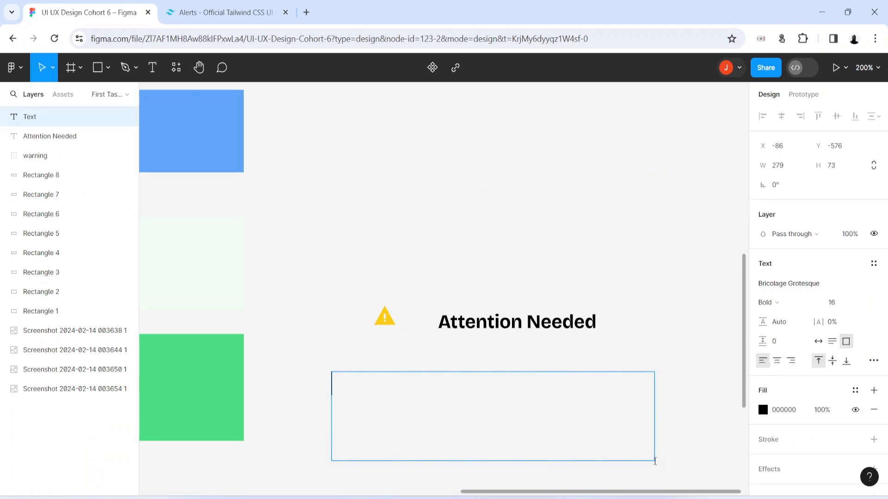
pyautogui.hotkey('ctrl', 'v')
pyautogui.press('Escape')
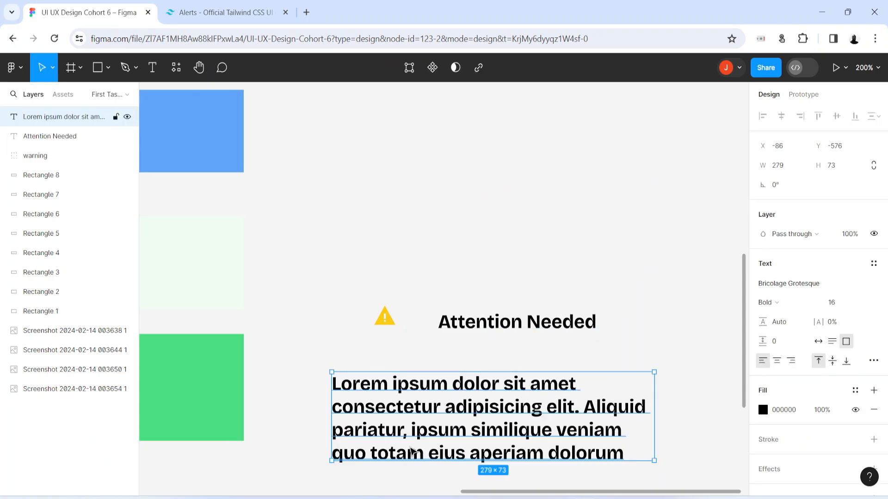
pyautogui.moveTo(411, 451); pyautogui.dragTo(503, 421)
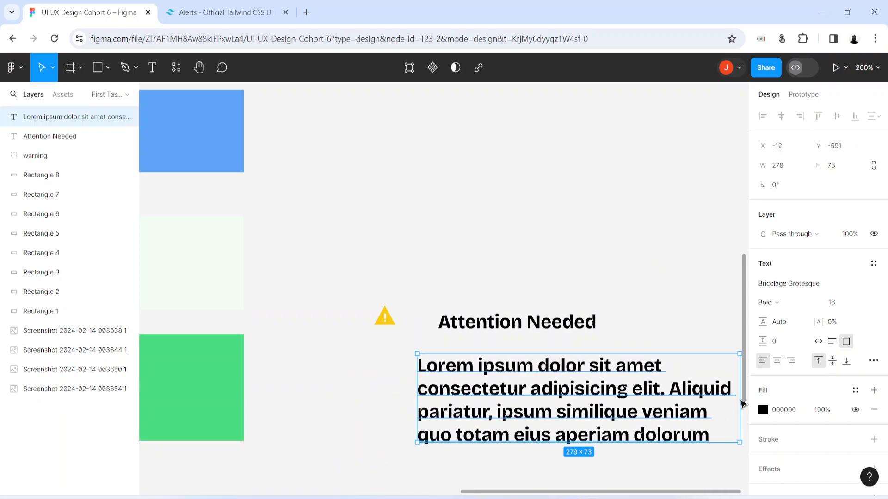
# Step: Set the font weight of the Lorem ipsum description to Regular
pyautogui.press('h')
pyautogui.moveTo(637, 431); pyautogui.dragTo(515, 420)
pyautogui.click(781, 303)
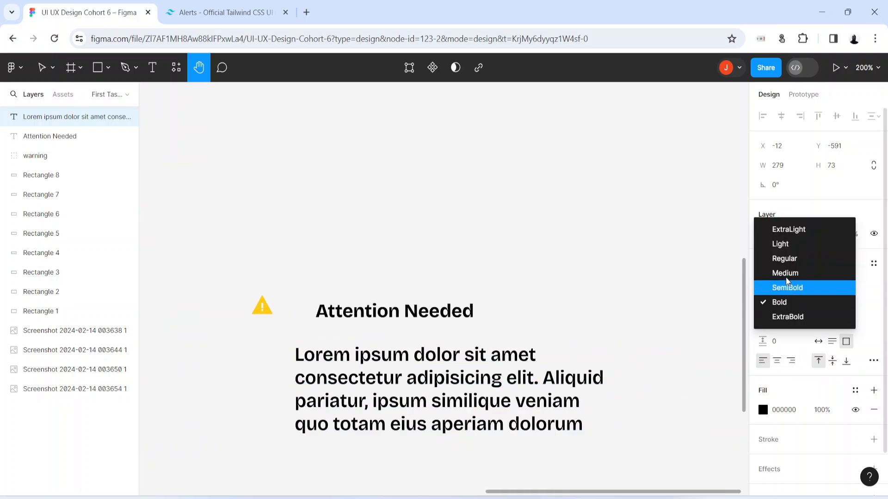
pyautogui.click(785, 259)
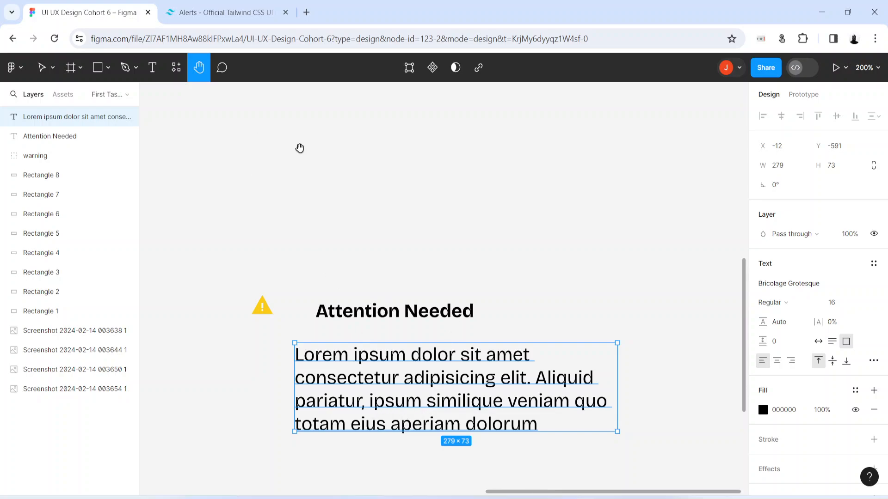
# Step: Compare the layout with the Tailwind UI alert and move the warning icon up and farther away from the heading
pyautogui.click(188, 4)
pyautogui.click(250, 347)
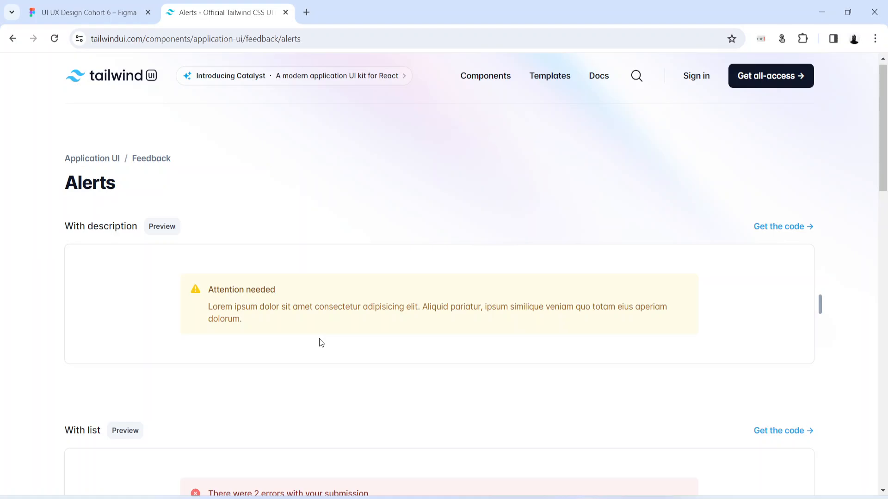
pyautogui.click(98, 6)
pyautogui.press('v')
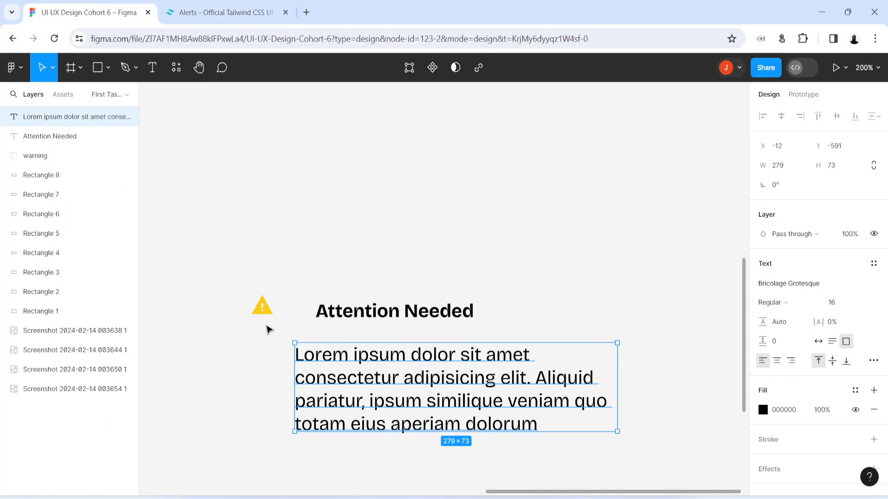
pyautogui.click(261, 306)
pyautogui.moveTo(261, 306); pyautogui.dragTo(220, 276)
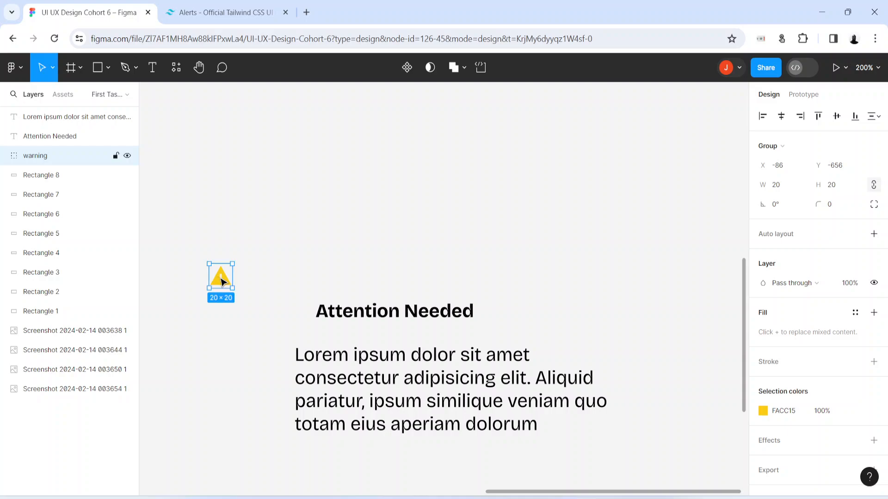
# Step: Wrap the Attention Needed heading in an auto layout frame and rename the frame "attention"
pyautogui.click(357, 313)
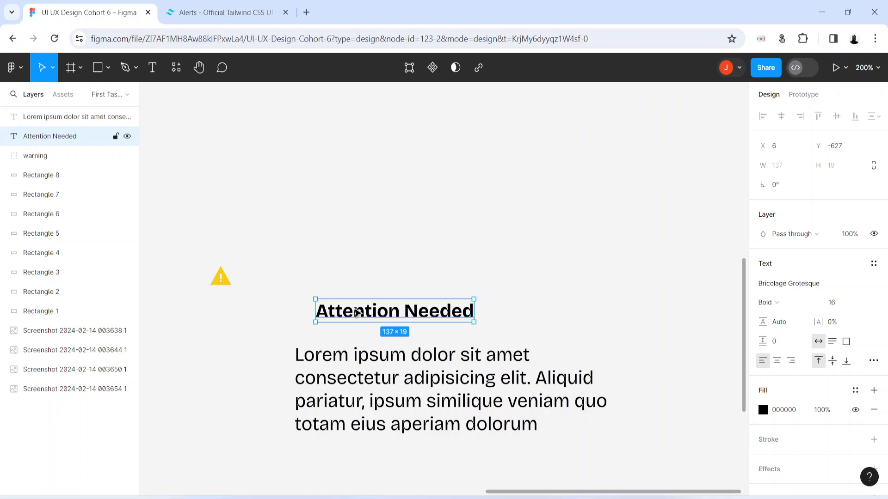
pyautogui.hotkey('shift', 'a')
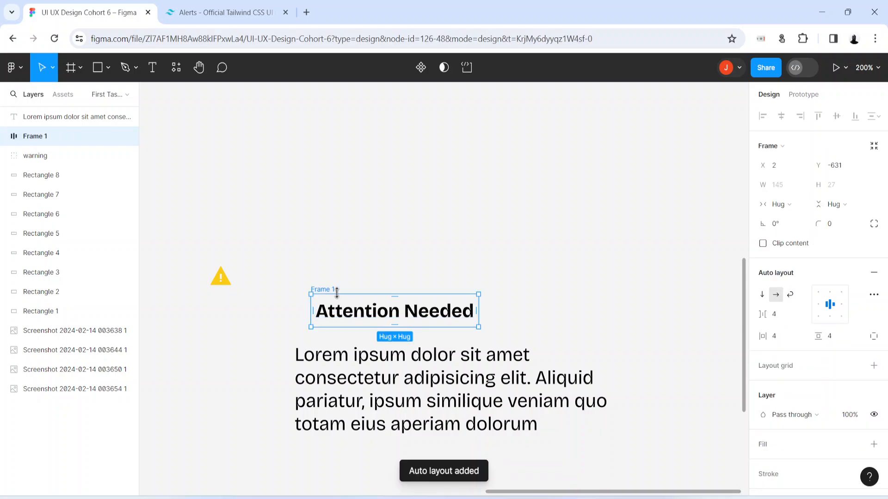
pyautogui.doubleClick(325, 290)
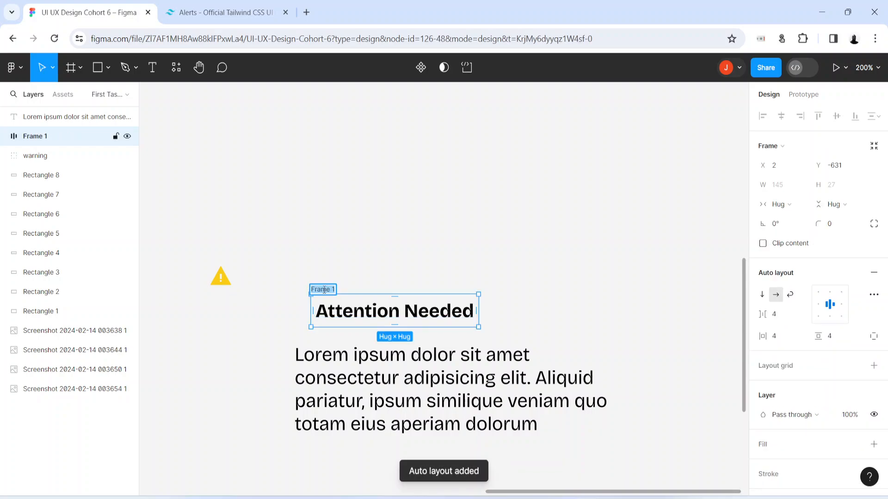
pyautogui.write('attention')
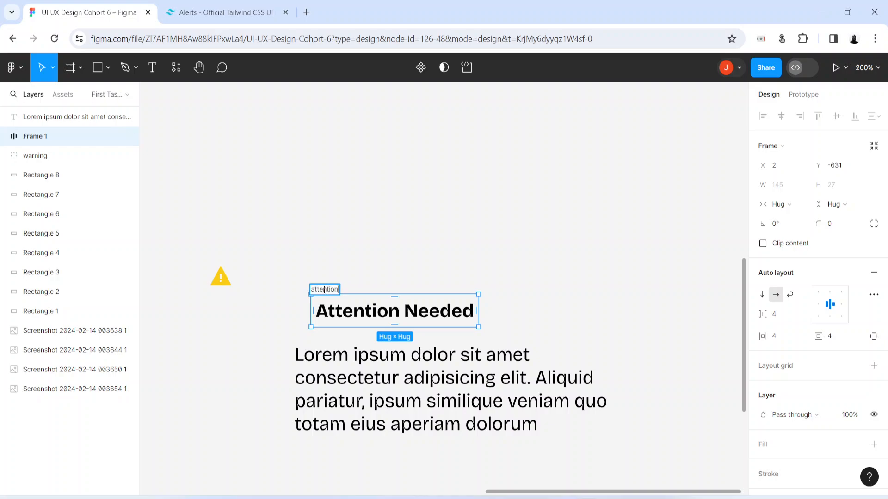
pyautogui.press('Return')
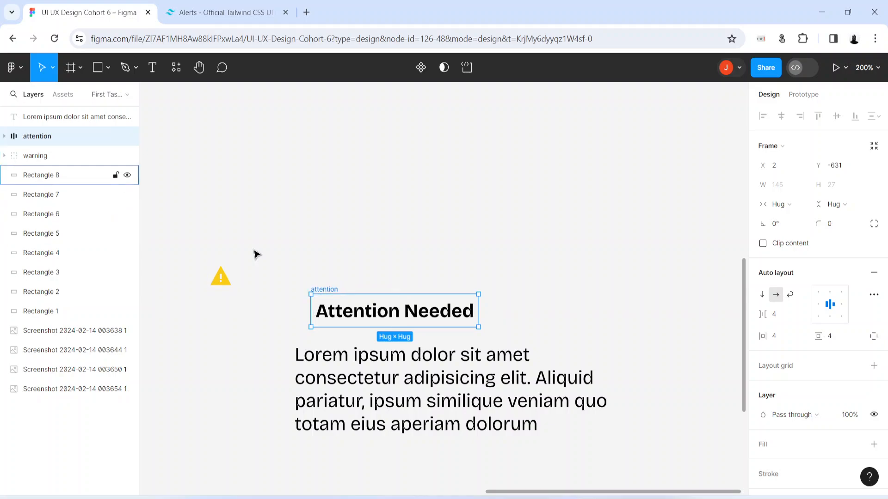
# Step: Set the attention frame's padding to 0 and move the frame slightly up, away from the description
pyautogui.click(788, 337)
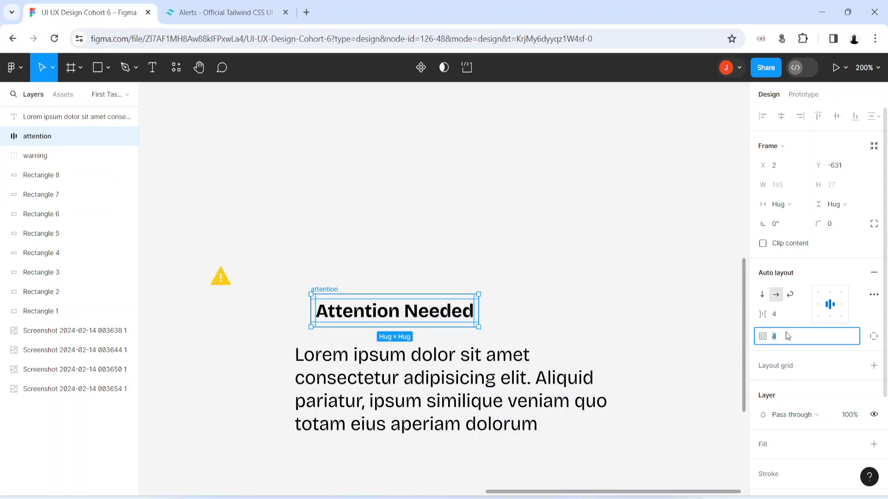
pyautogui.press('Return')
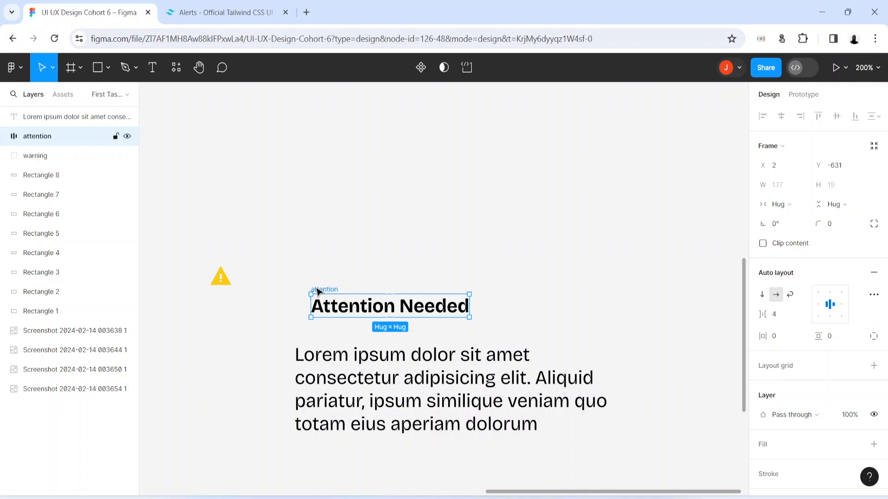
pyautogui.moveTo(320, 291)
pyautogui.mouseDown()
pyautogui.moveTo(327, 277)
pyautogui.moveTo(317, 281)
pyautogui.mouseUp()
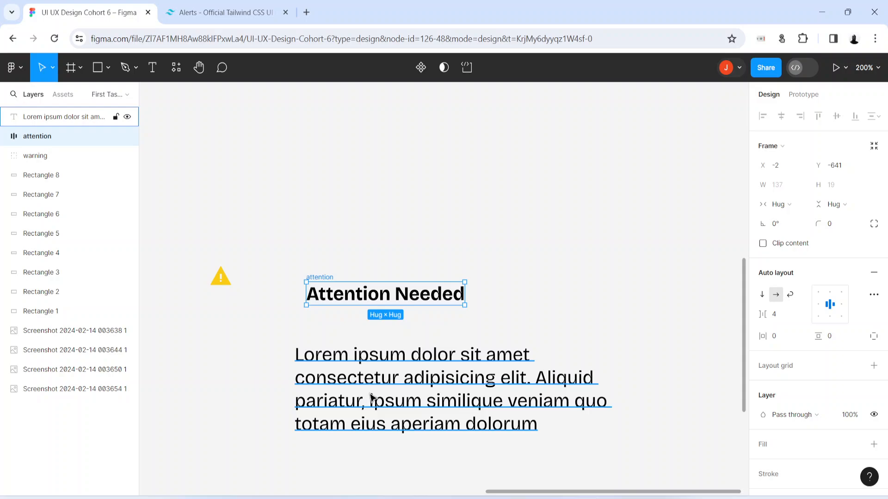
# Step: Align the description roughly under the heading and wrap it in an auto layout frame with 0 padding
pyautogui.moveTo(371, 397); pyautogui.dragTo(390, 396)
pyautogui.hotkey('shift', 'a')
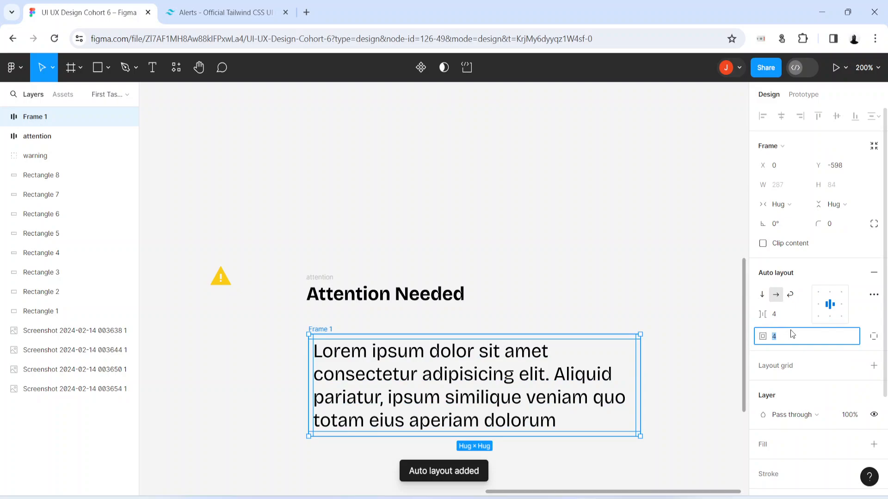
pyautogui.press('Return')
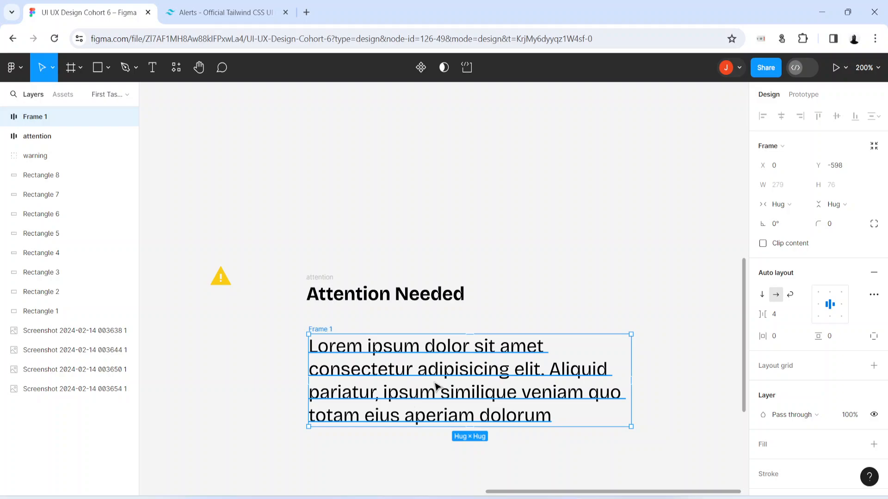
# Step: Switch to the Tailwind UI alerts page and examine how the alert's description wraps when the preview is narrowed and widened
pyautogui.hotkey('ctrl', 'Tab')
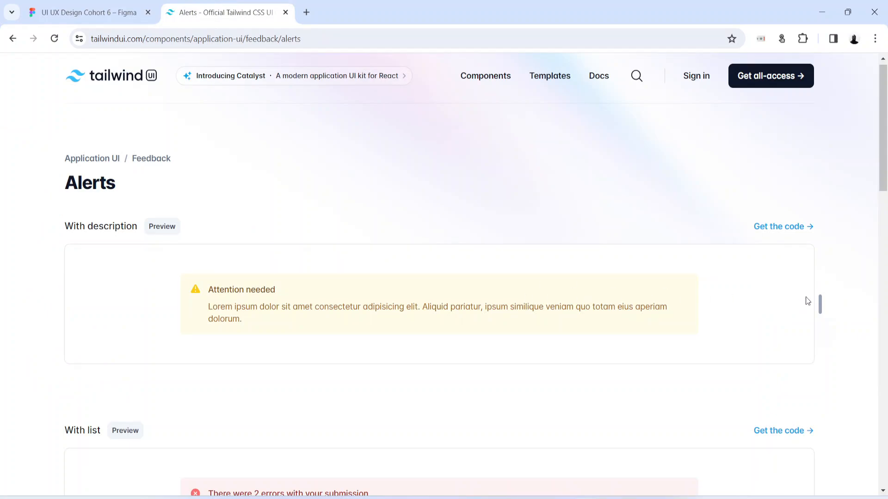
pyautogui.moveTo(820, 304)
pyautogui.mouseDown()
pyautogui.moveTo(229, 304)
pyautogui.moveTo(820, 304)
pyautogui.mouseUp()
pyautogui.moveTo(276, 291); pyautogui.dragTo(210, 290)
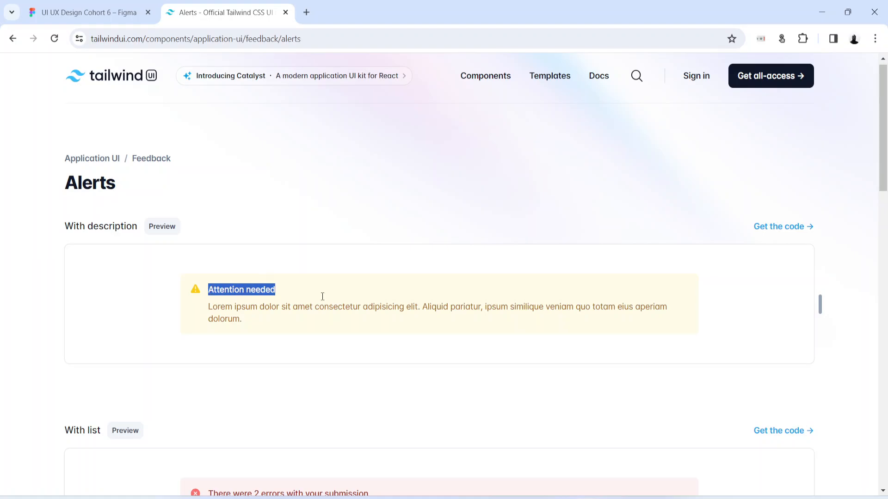
pyautogui.moveTo(820, 304); pyautogui.dragTo(279, 303)
pyautogui.click(190, 301)
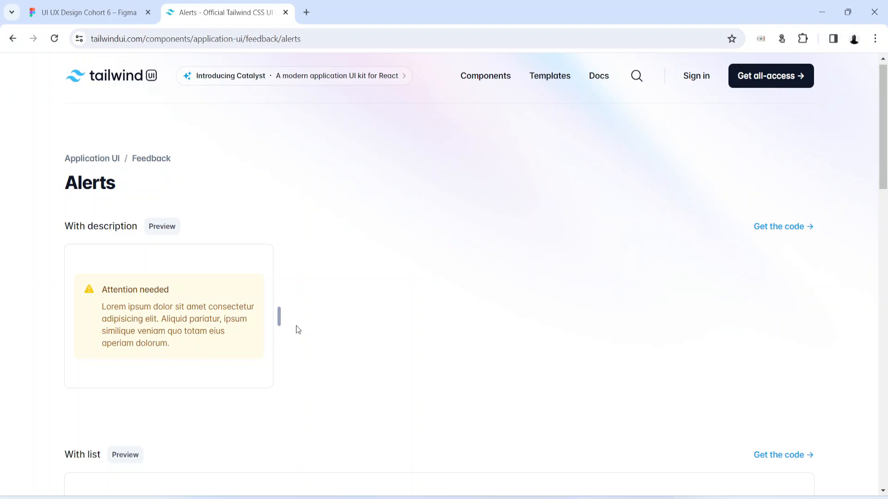
pyautogui.moveTo(281, 315); pyautogui.dragTo(886, 318)
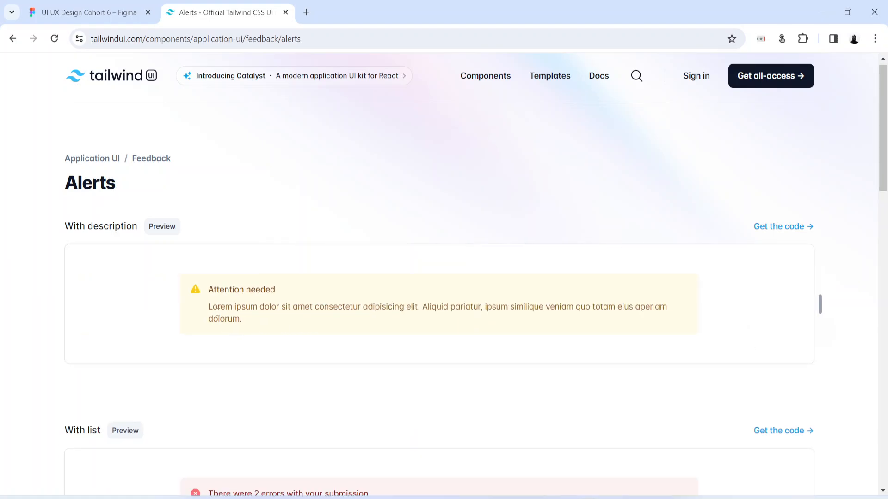
pyautogui.moveTo(209, 305); pyautogui.dragTo(276, 320)
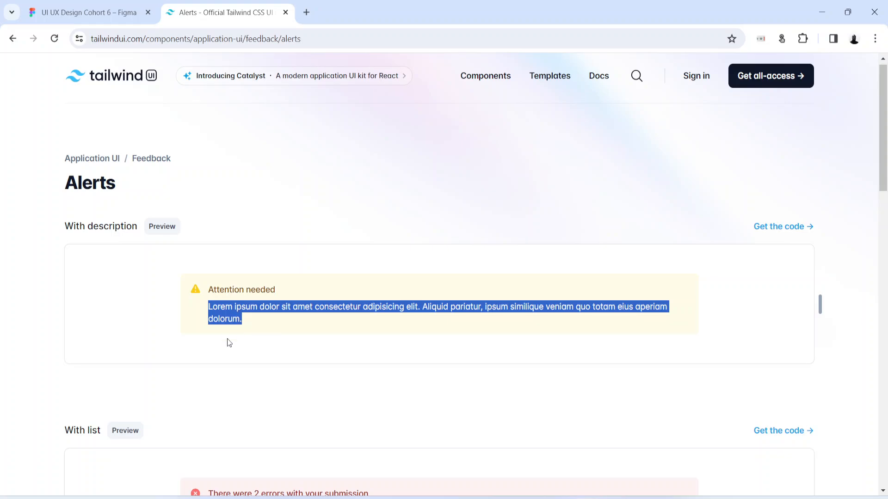
# Step: Switch back to Figma and rename the description's auto layout frame "lorem AL"
pyautogui.click(93, 10)
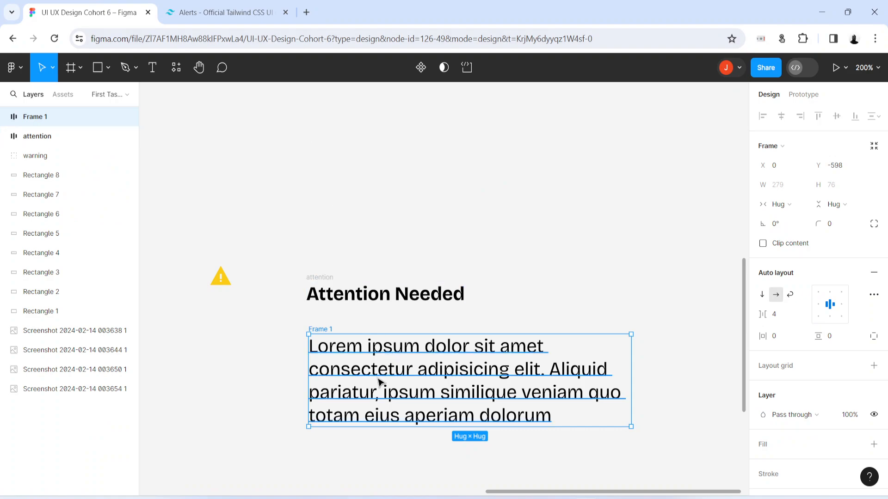
pyautogui.scroll(-2, 382, 379)
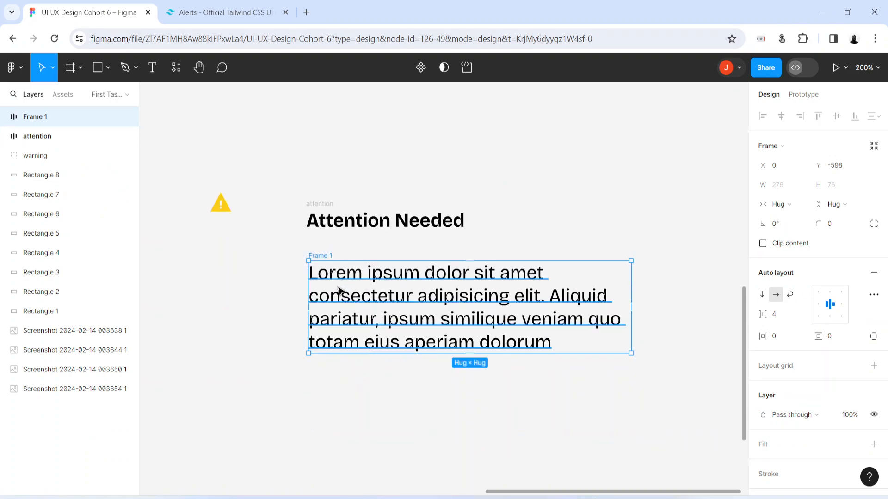
pyautogui.click(5, 117)
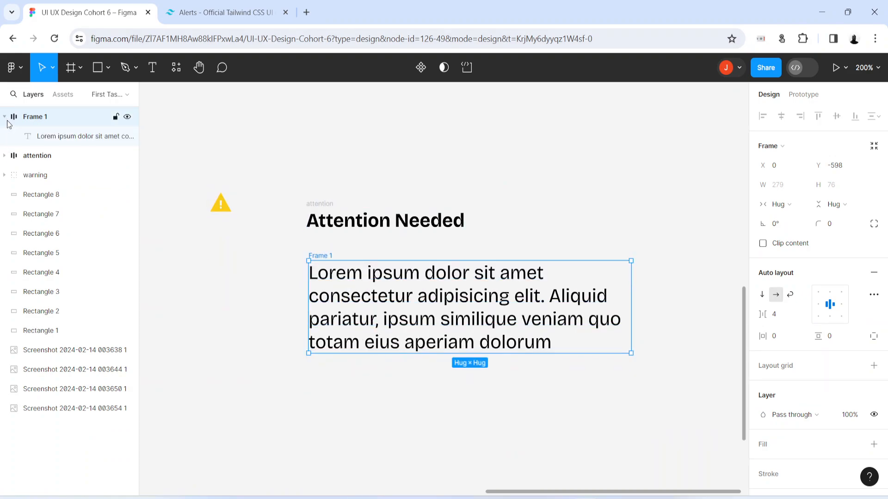
pyautogui.click(70, 136)
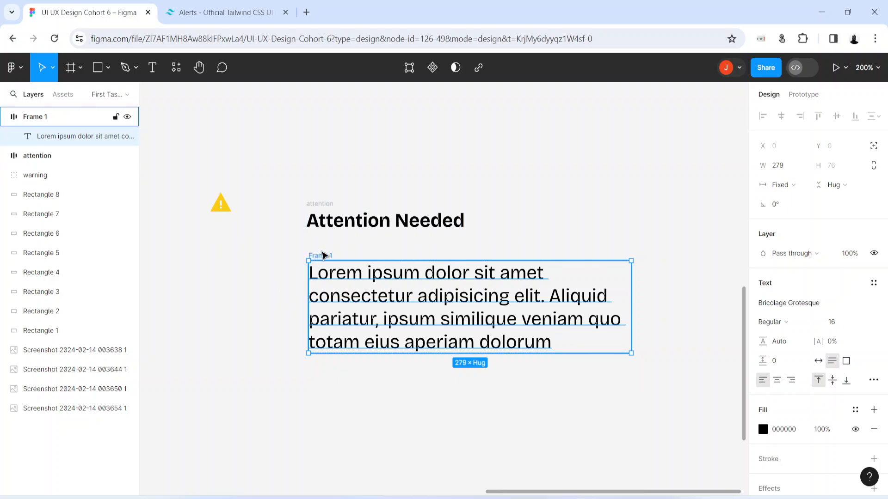
pyautogui.click(324, 272)
pyautogui.click(32, 117)
pyautogui.rightClick(32, 117)
pyautogui.click(62, 277)
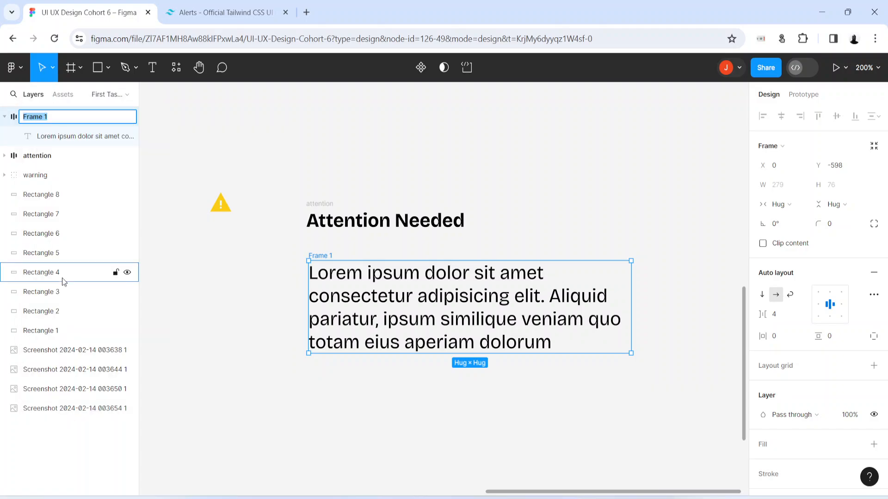
pyautogui.write('lorem aAL')
pyautogui.press('Return')
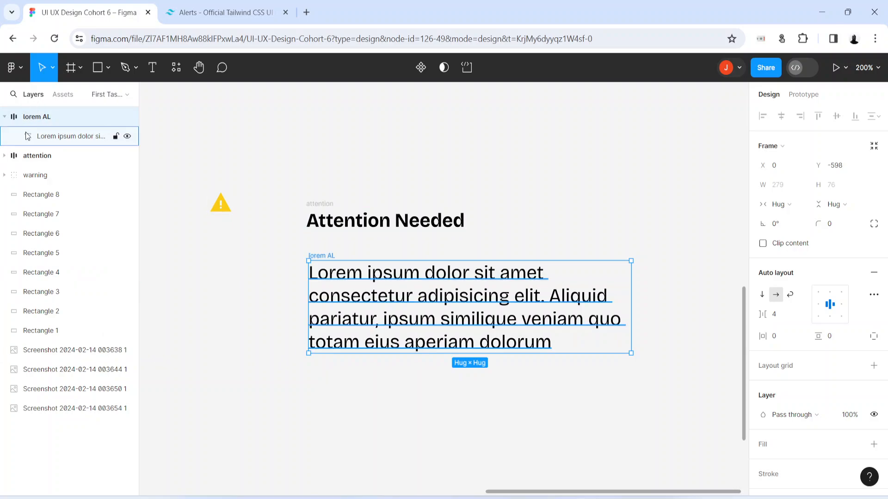
# Step: Set the description text's width to Fill and widen the lorem AL frame to 305
pyautogui.click(62, 140)
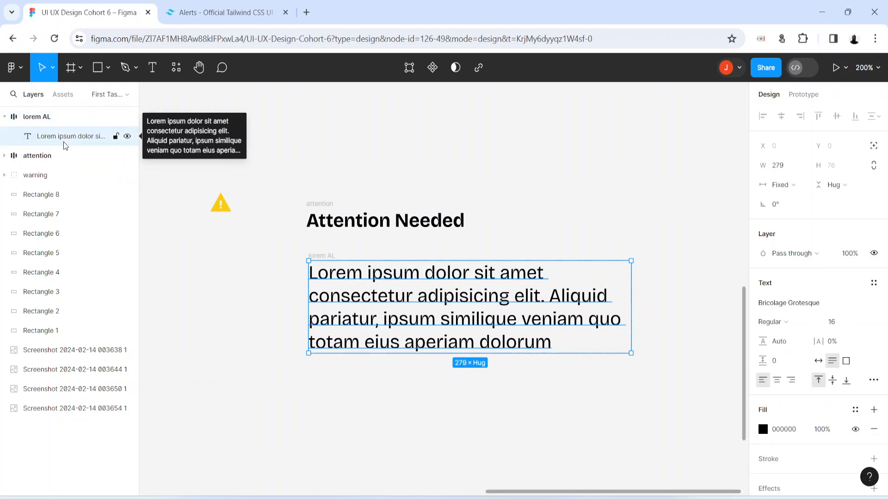
pyautogui.click(792, 185)
pyautogui.click(786, 213)
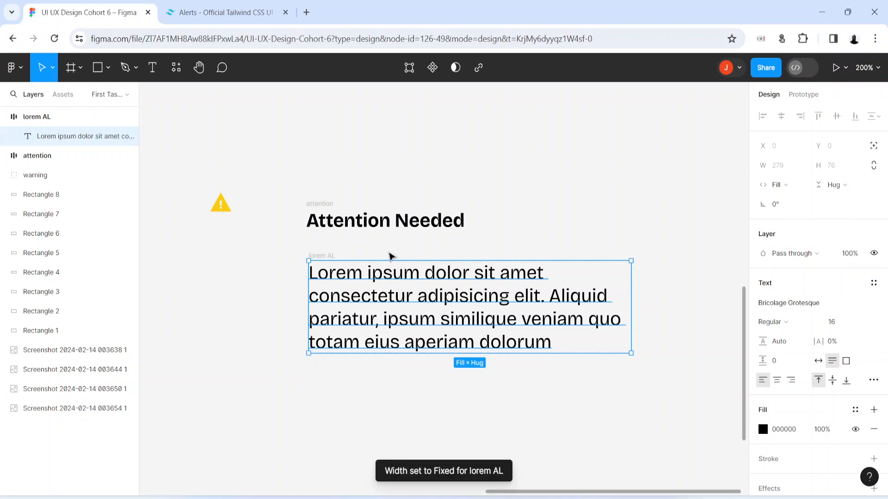
pyautogui.click(320, 256)
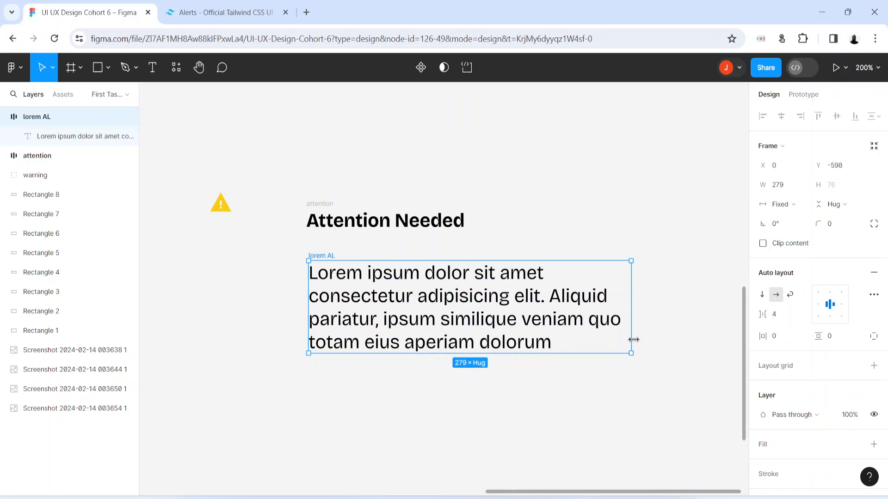
pyautogui.moveTo(633, 340); pyautogui.dragTo(661, 273)
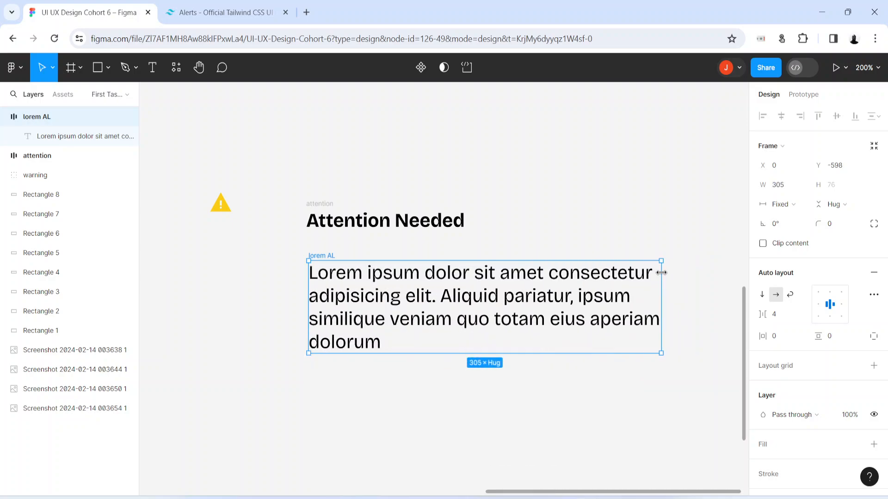
# Step: Move the attention frame to about X 61, Y -675, lorem AL to about X 66, Y -627, and the warning icon to about X -38, Y -669
pyautogui.hotkey('shift', '0')
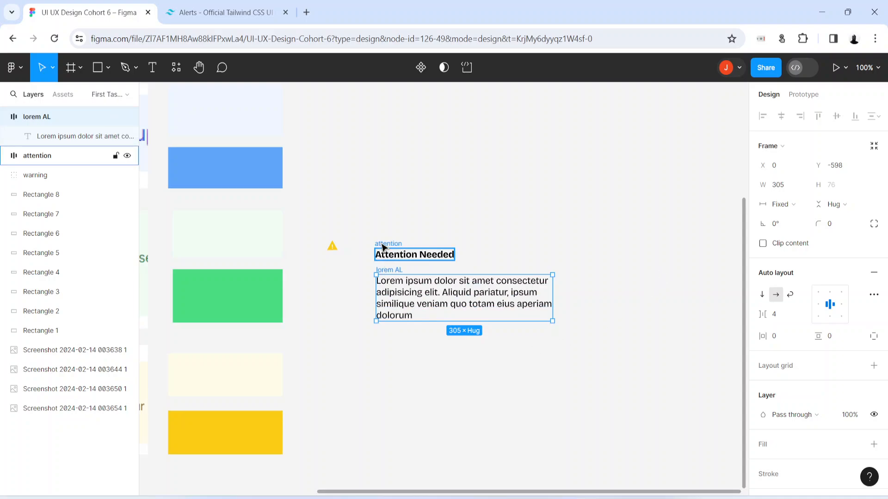
pyautogui.moveTo(382, 248); pyautogui.dragTo(419, 227)
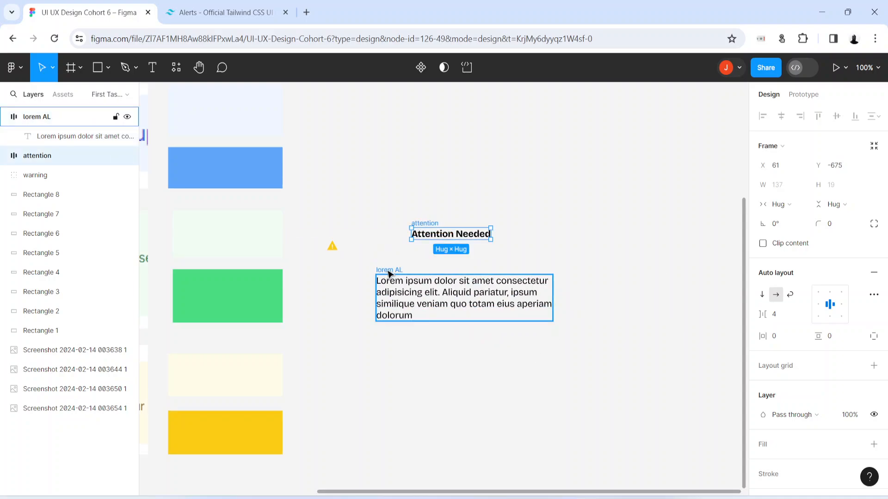
pyautogui.moveTo(389, 273); pyautogui.dragTo(424, 255)
pyautogui.hotkey('ctrl', '+')
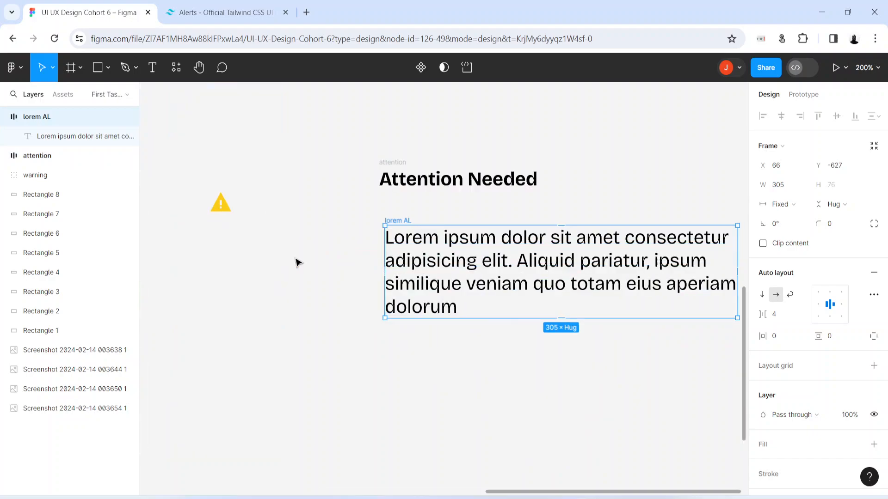
pyautogui.moveTo(219, 204); pyautogui.dragTo(267, 186)
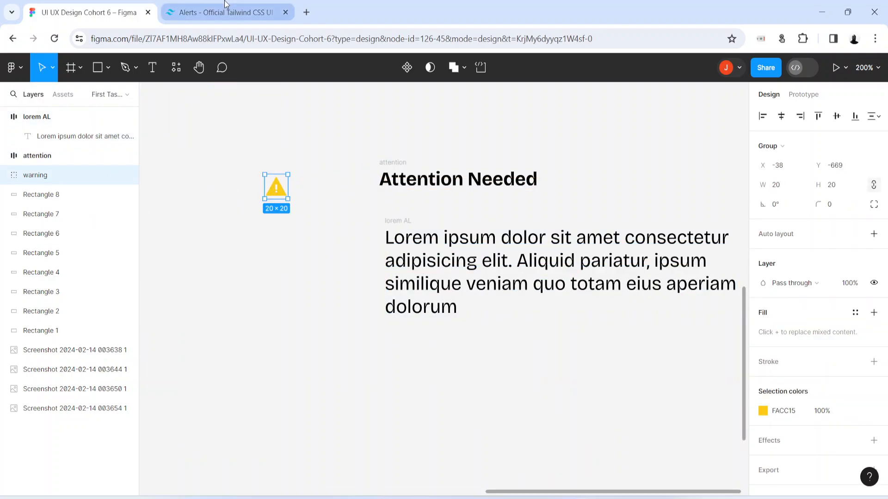
pyautogui.click(555, 498)
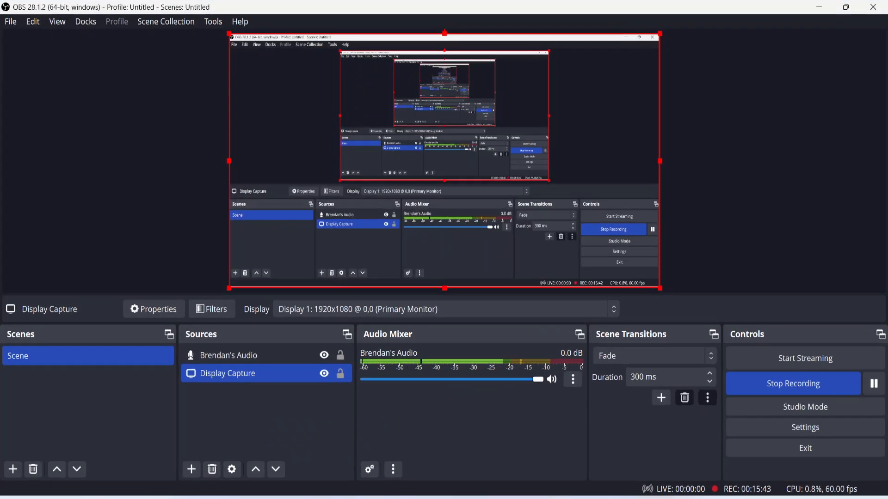
pyautogui.click(555, 498)
pyautogui.press('space')
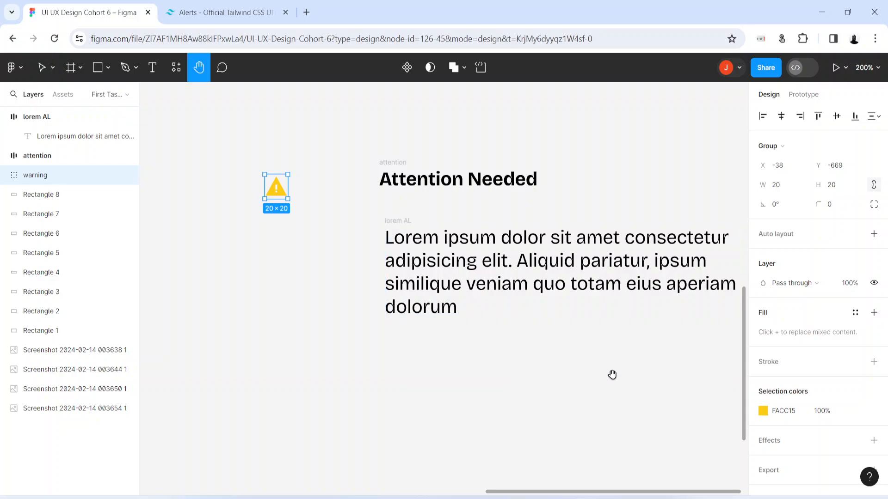
pyautogui.moveTo(612, 374); pyautogui.dragTo(529, 421)
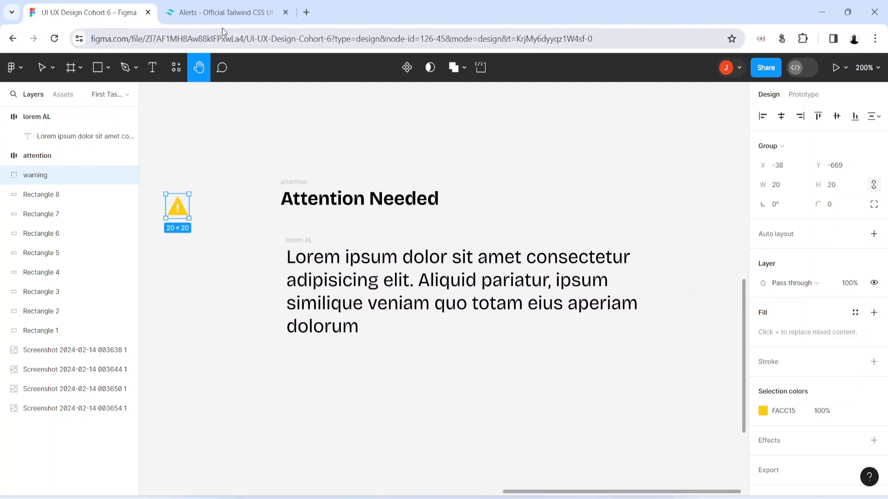
# Step: Switch to the Tailwind UI alerts page and examine how the heading and description are stacked beside the warning icon
pyautogui.click(225, 12)
pyautogui.click(259, 375)
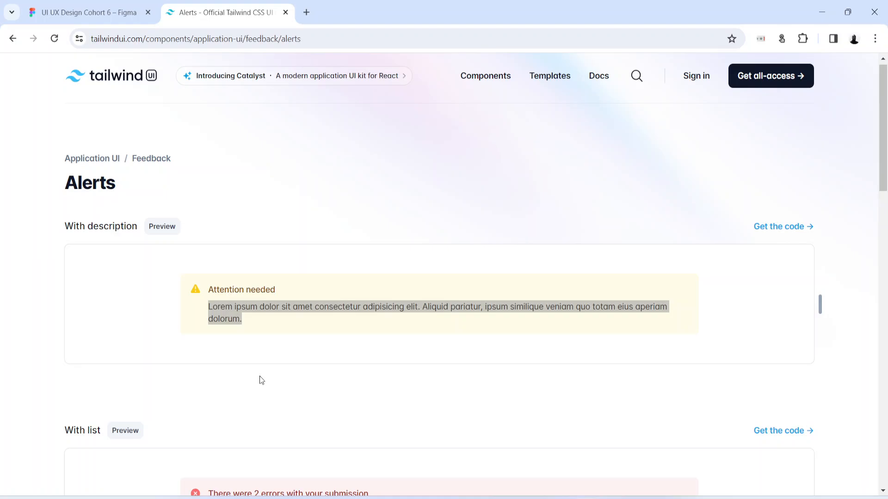
pyautogui.click(208, 354)
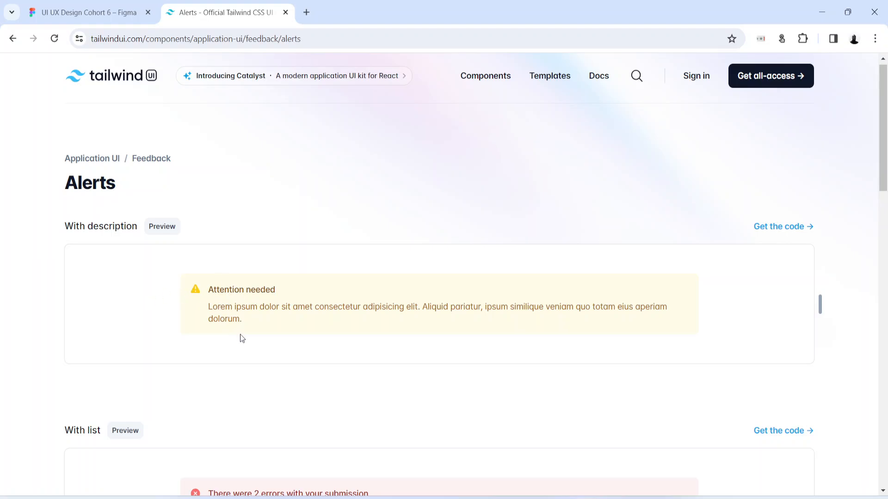
pyautogui.moveTo(224, 291); pyautogui.dragTo(245, 290)
pyautogui.moveTo(225, 319); pyautogui.dragTo(239, 319)
pyautogui.moveTo(219, 290); pyautogui.dragTo(283, 290)
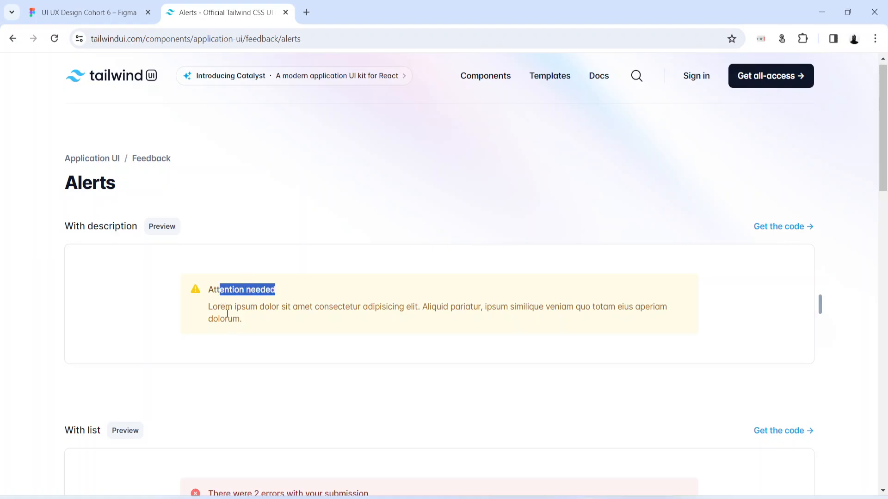
pyautogui.moveTo(212, 307); pyautogui.dragTo(266, 327)
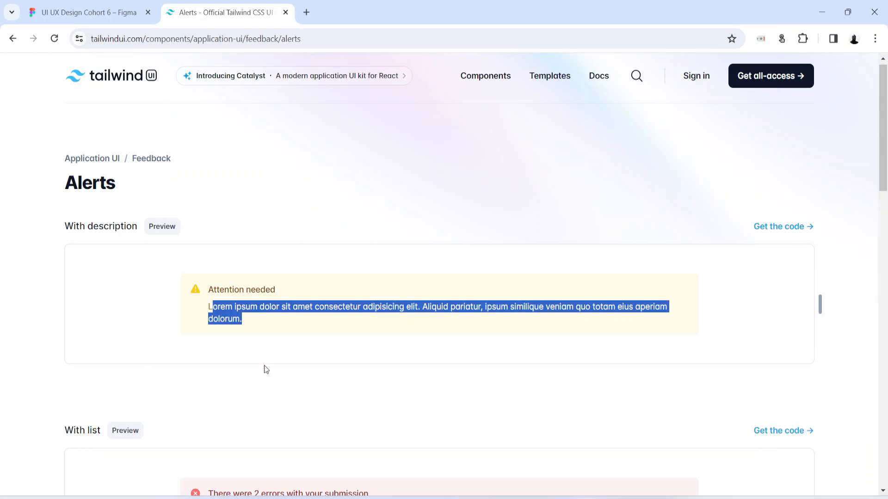
pyautogui.click(254, 318)
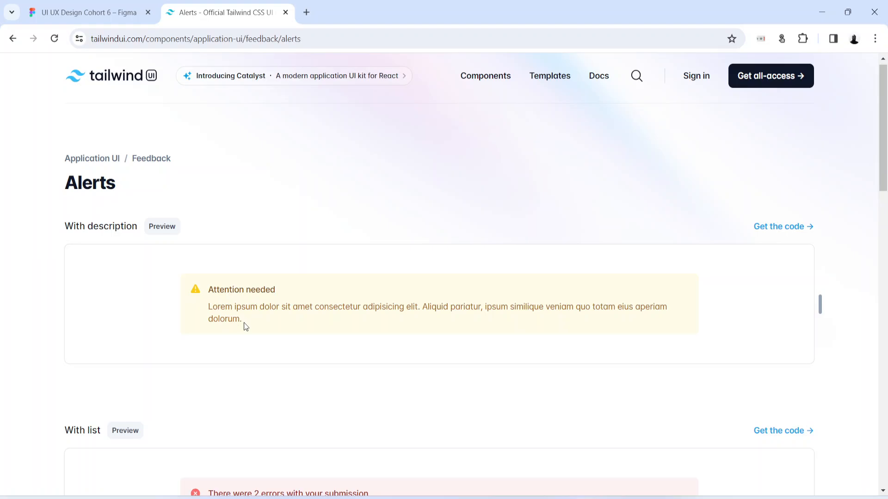
# Step: Switch back to Figma and wrap the attention and lorem AL frames together in a vertical auto layout frame
pyautogui.click(90, 12)
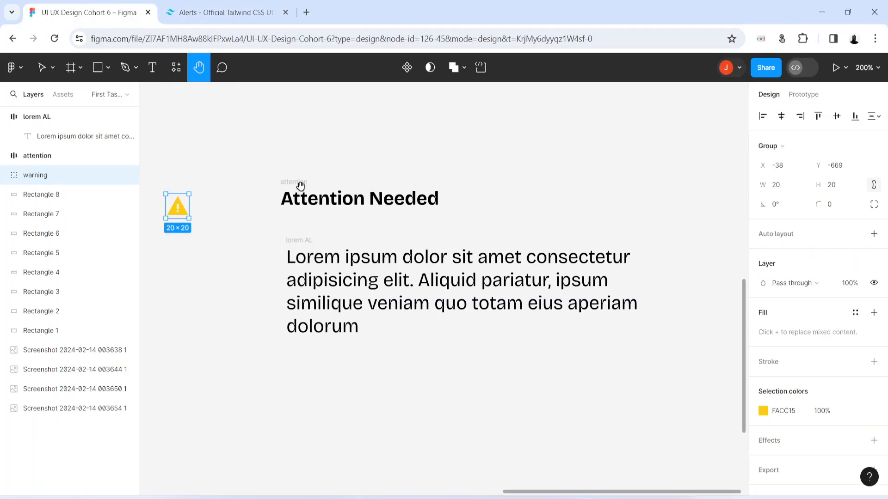
pyautogui.press('v')
pyautogui.moveTo(259, 144); pyautogui.dragTo(668, 377)
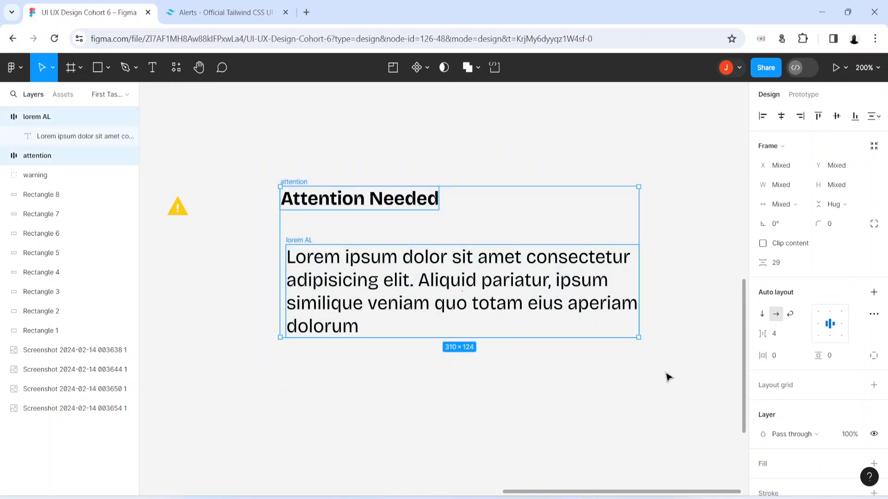
pyautogui.hotkey('shift', 'a')
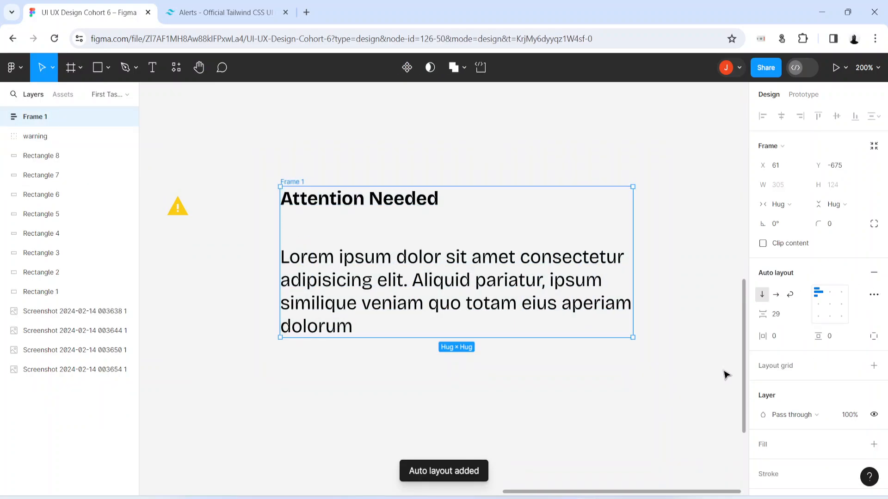
# Step: Try a vertical gap of 8 between the heading and description, and settle on a gap of 4
pyautogui.click(787, 317)
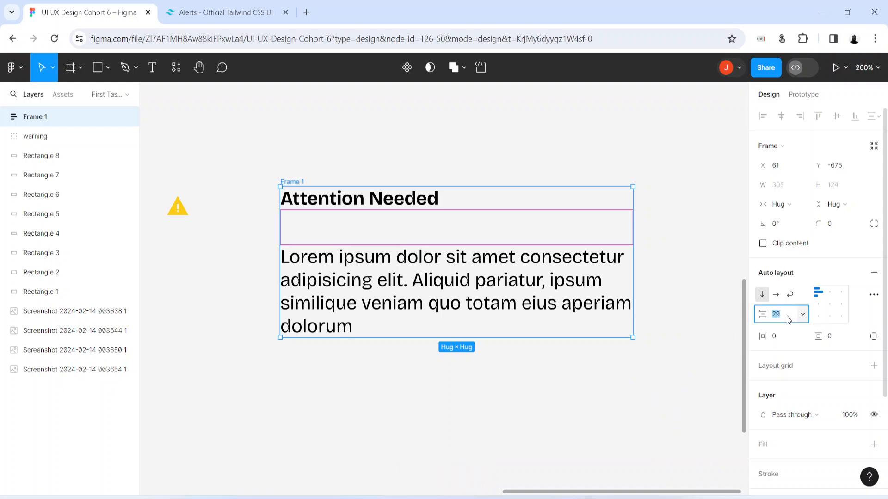
pyautogui.write('8')
pyautogui.press('Return')
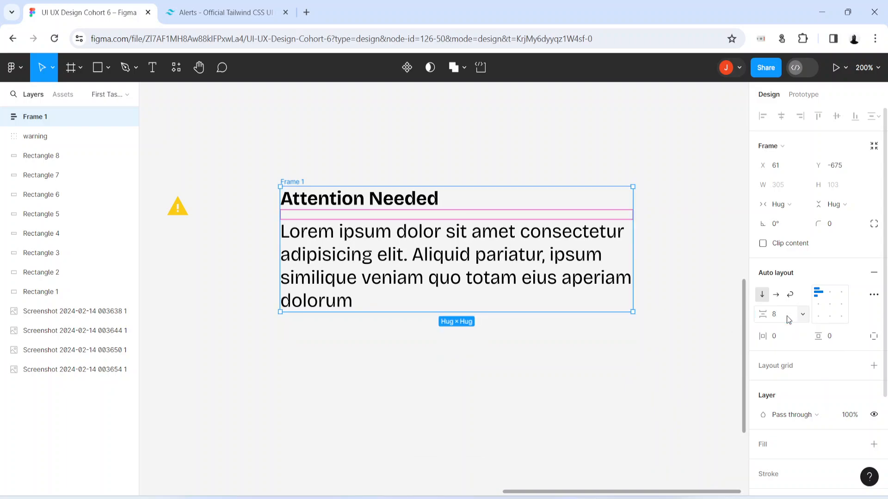
pyautogui.click(787, 316)
pyautogui.write('4')
pyautogui.press('Return')
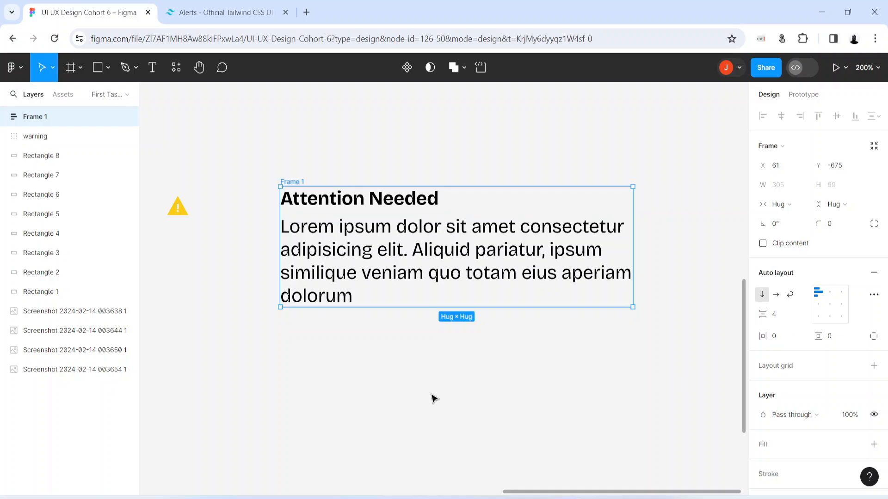
# Step: Rename the frame holding the heading and description "Combo"
pyautogui.doubleClick(286, 182)
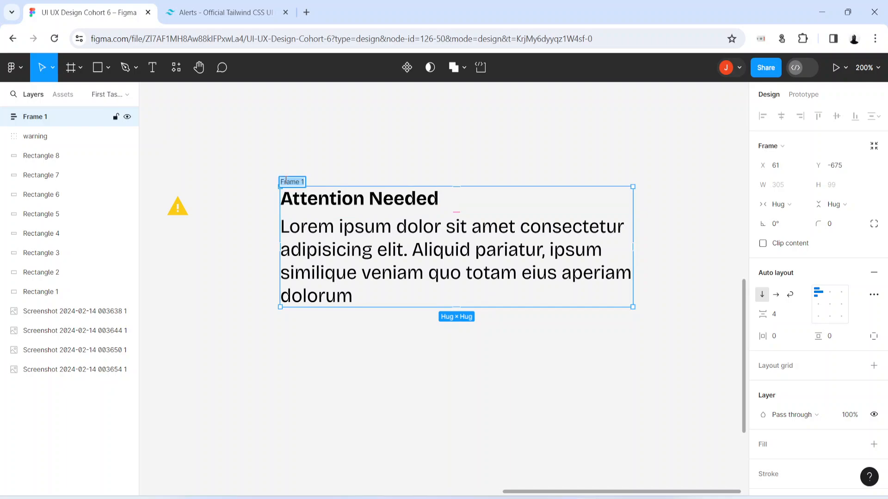
pyautogui.write('Combo')
pyautogui.press('Return')
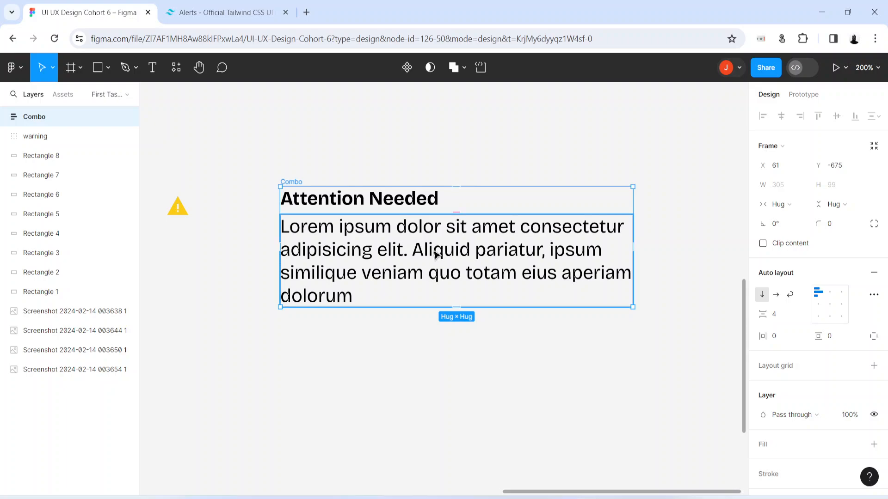
# Step: Move the Combo frame down toward the warning icon and give it a white FFFFFF fill
pyautogui.moveTo(434, 252); pyautogui.dragTo(404, 284)
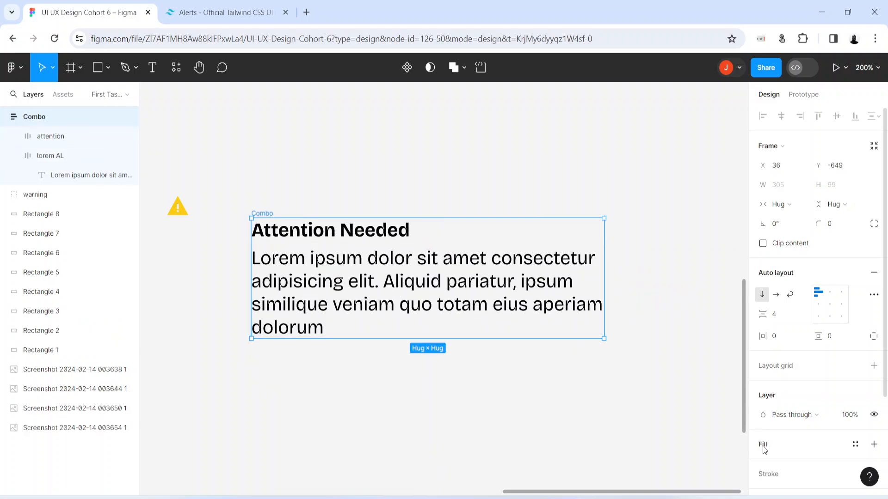
pyautogui.click(874, 444)
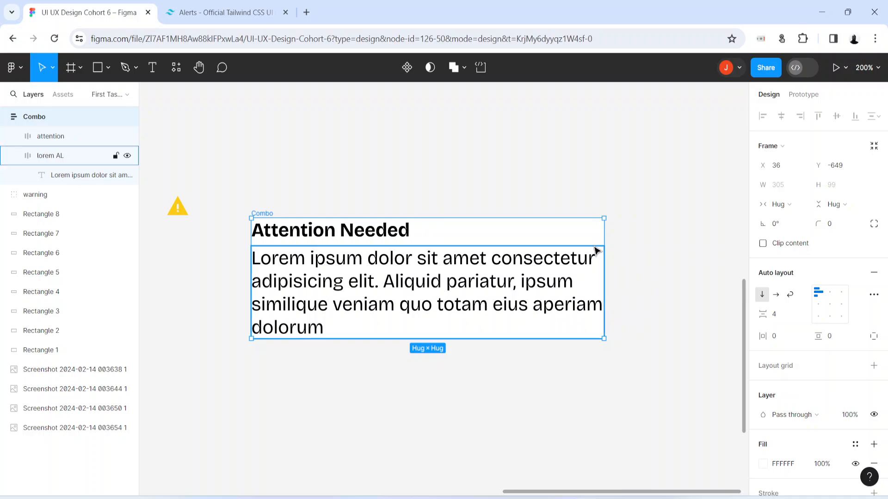
pyautogui.moveTo(616, 243)
pyautogui.mouseDown()
pyautogui.moveTo(675, 242)
pyautogui.moveTo(311, 238)
pyautogui.moveTo(631, 237)
pyautogui.mouseUp()
pyautogui.doubleClick(630, 237)
# Step: Set the lorem AL frame's width to fill container and widen the Combo frame to 376
pyautogui.click(304, 296)
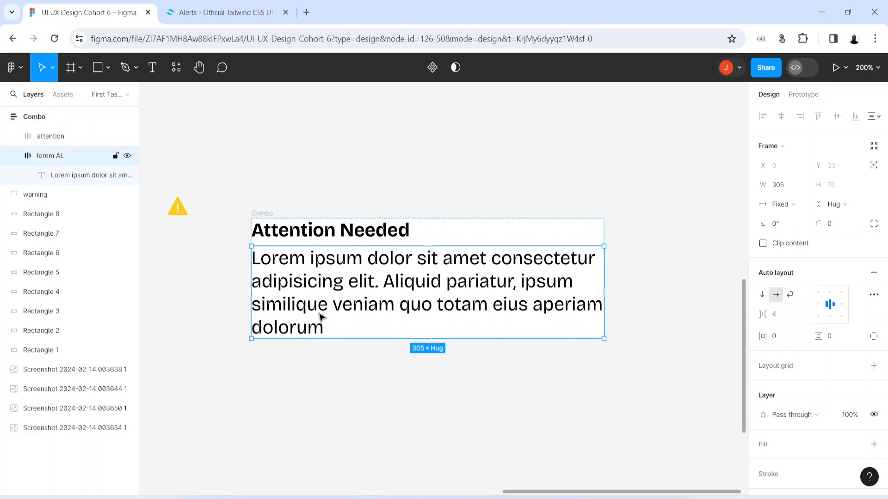
pyautogui.click(780, 205)
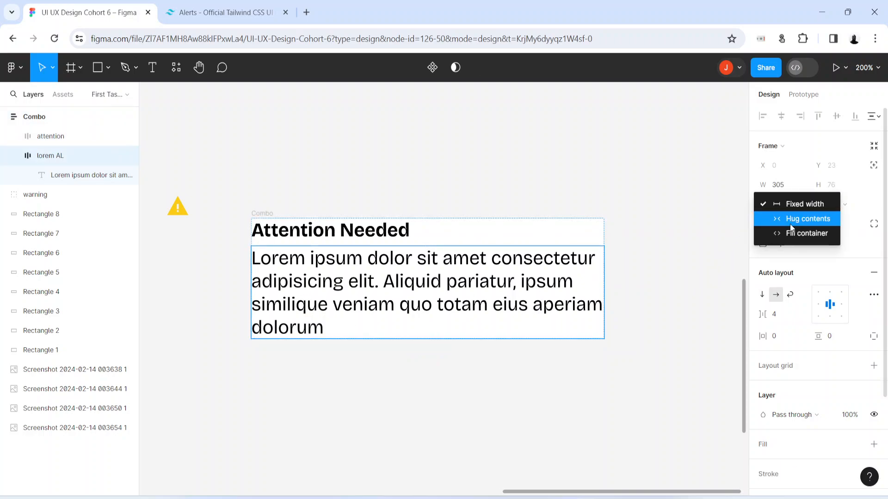
pyautogui.click(789, 234)
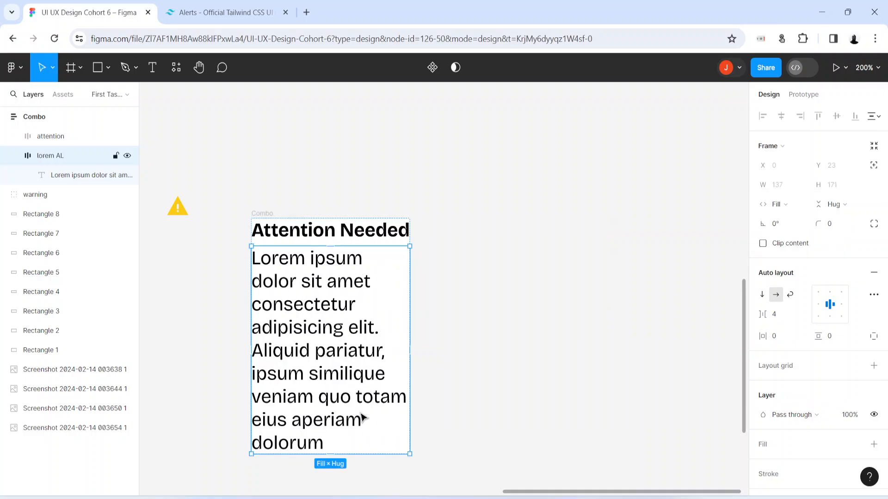
pyautogui.click(262, 214)
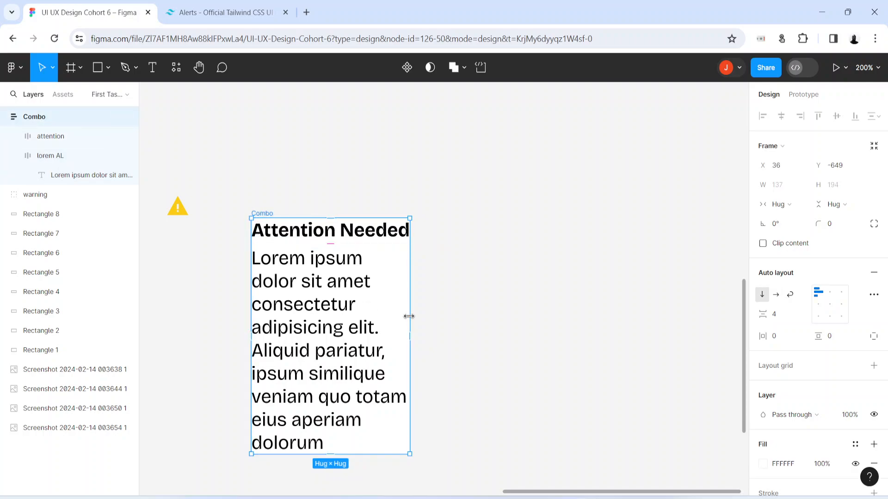
pyautogui.moveTo(408, 315); pyautogui.dragTo(686, 273)
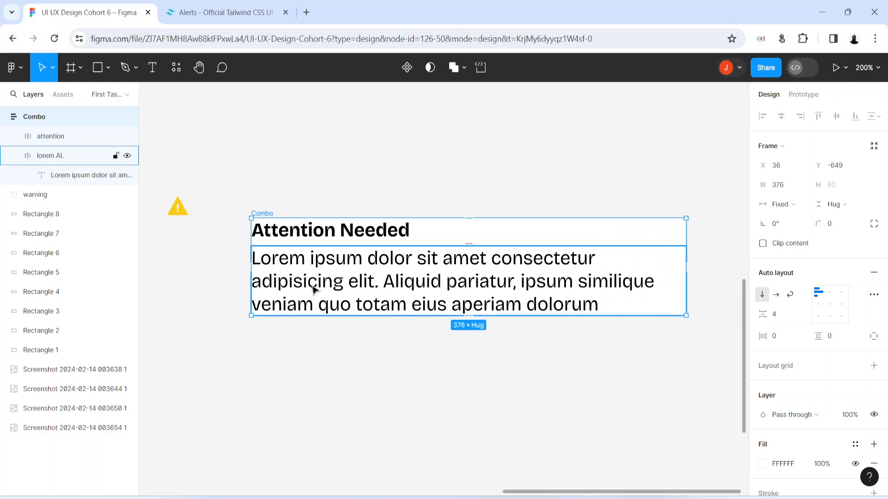
# Step: Place the Combo frame and warning icon side by side and wrap both in a horizontal auto layout frame
pyautogui.moveTo(311, 282); pyautogui.dragTo(313, 264)
pyautogui.moveTo(181, 211); pyautogui.dragTo(227, 214)
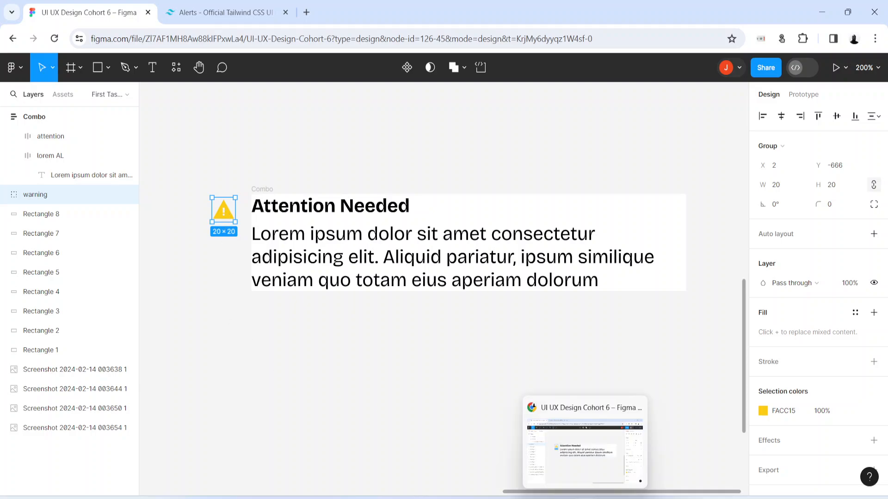
pyautogui.click(231, 7)
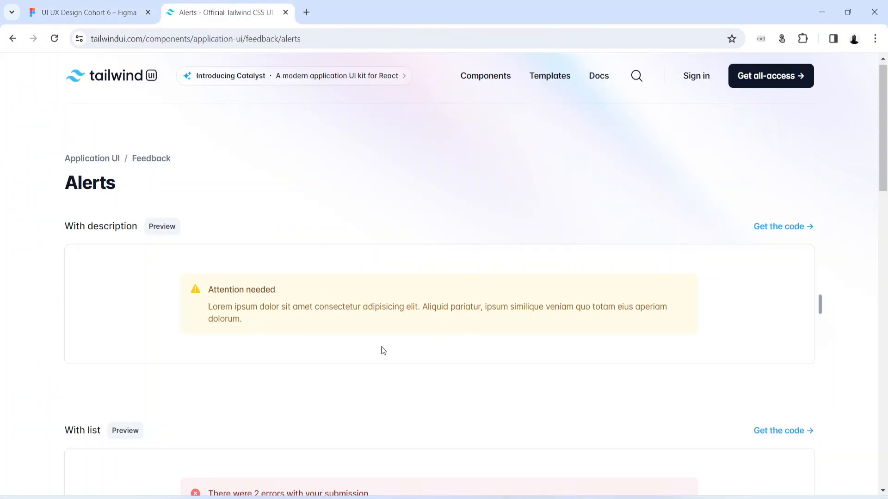
pyautogui.click(51, 5)
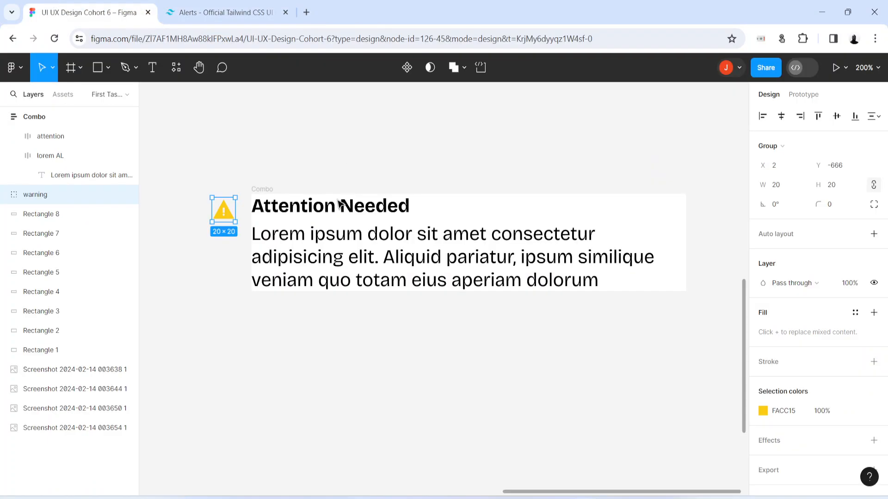
pyautogui.moveTo(174, 150); pyautogui.dragTo(707, 352)
pyautogui.hotkey('shift', 'a')
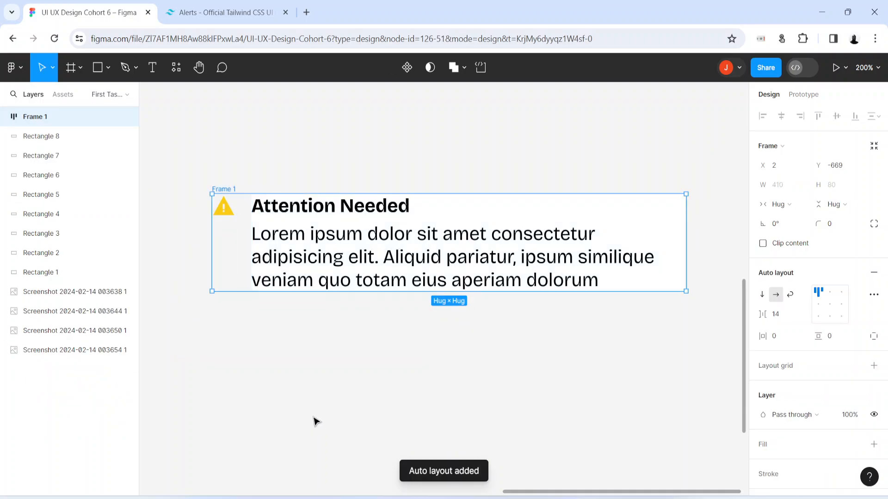
# Step: Rename the outer auto layout frame "Attention Needed" and give it a white FFFFFF fill
pyautogui.doubleClick(232, 189)
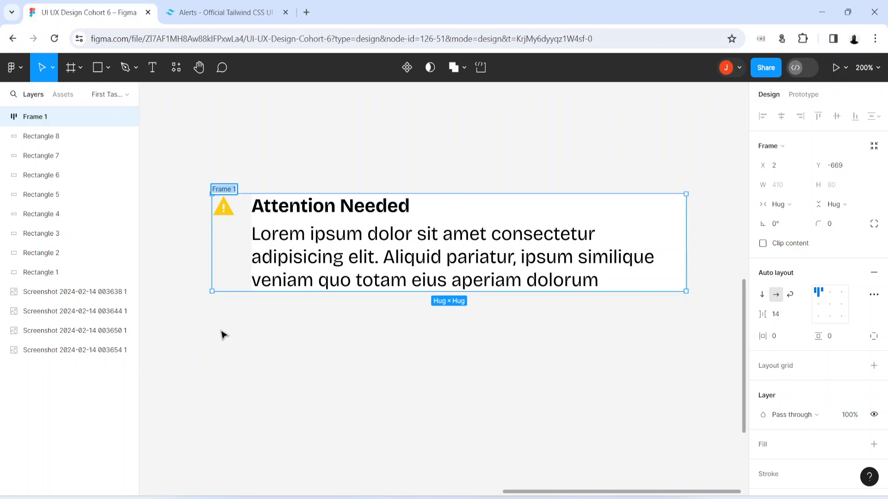
pyautogui.write('Attention Nee')
pyautogui.write('ded')
pyautogui.press('Return')
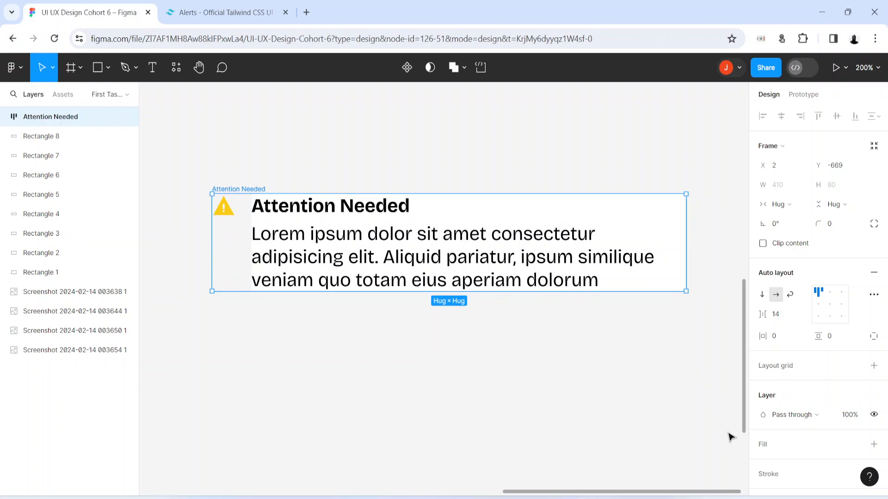
pyautogui.click(762, 444)
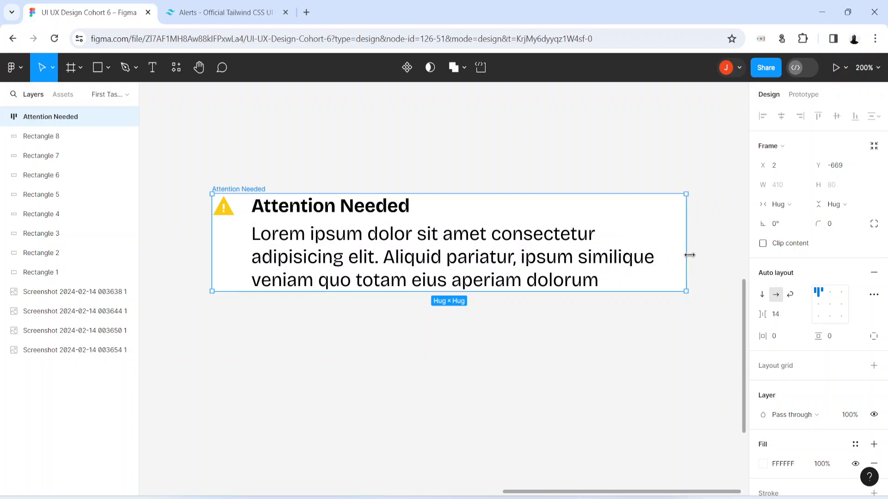
# Step: Try narrowing the Attention Needed frame, restore its hug width, and set the nested Combo frame's width to fill container
pyautogui.moveTo(675, 256); pyautogui.dragTo(435, 243)
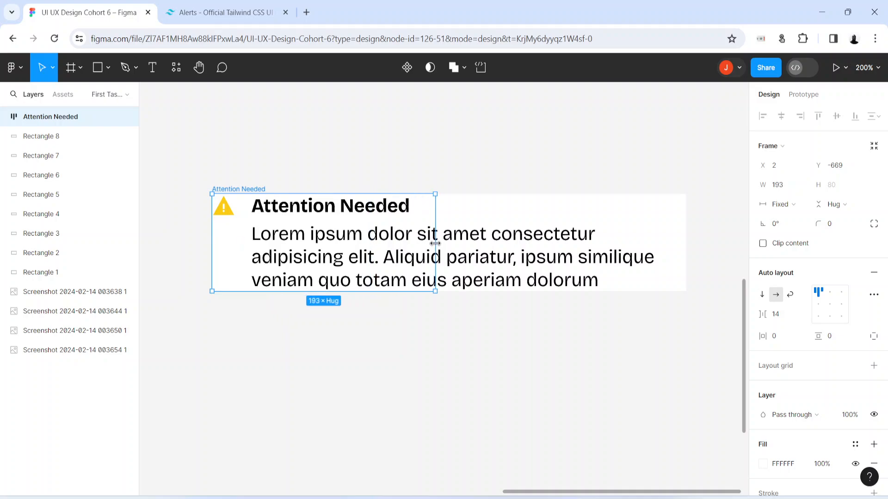
pyautogui.doubleClick(435, 243)
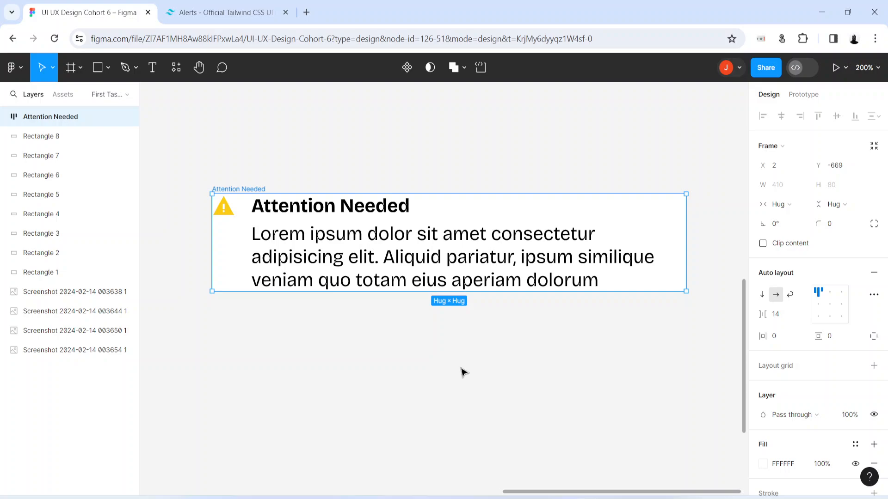
pyautogui.doubleClick(401, 262)
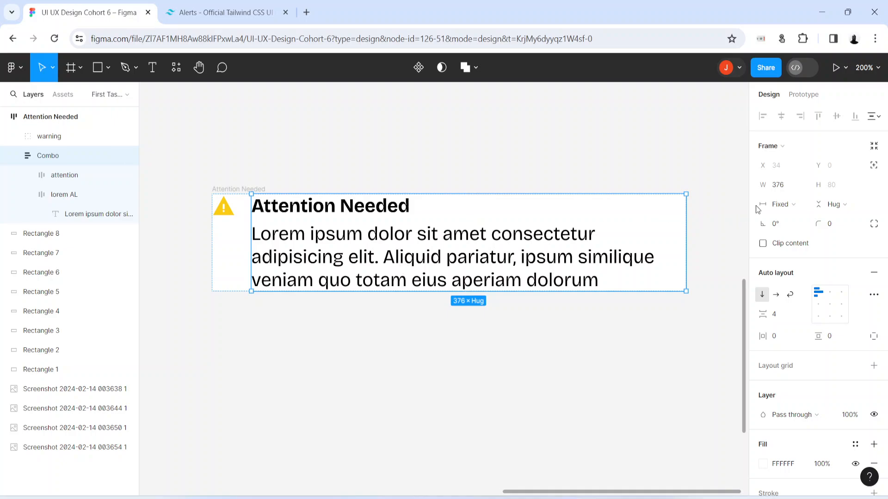
pyautogui.click(781, 204)
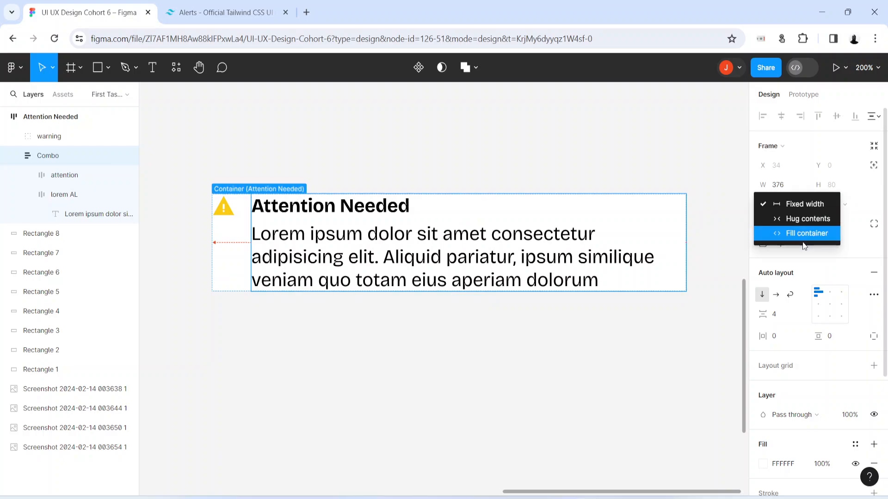
pyautogui.click(803, 232)
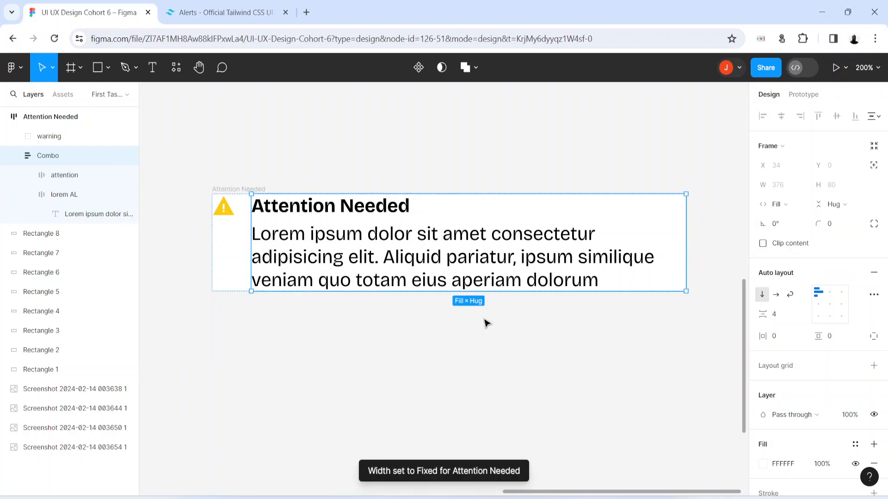
# Step: Test the text wrapping by narrowing the Attention Needed frame to 276, widen it to 430, and move it slightly up
pyautogui.click(233, 190)
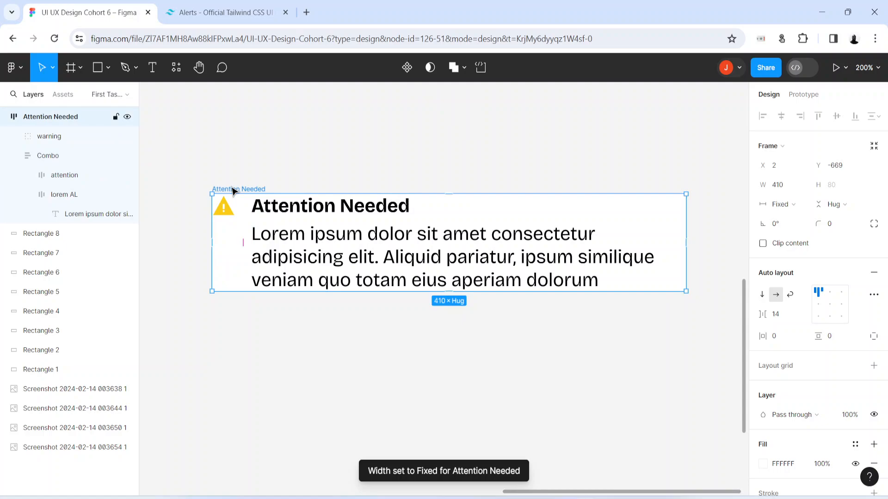
pyautogui.moveTo(687, 279); pyautogui.dragTo(531, 277)
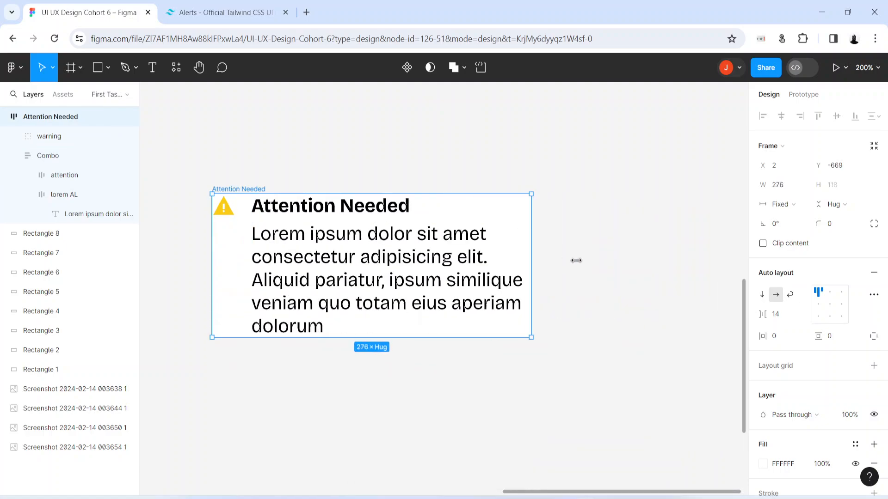
pyautogui.moveTo(575, 260); pyautogui.dragTo(710, 252)
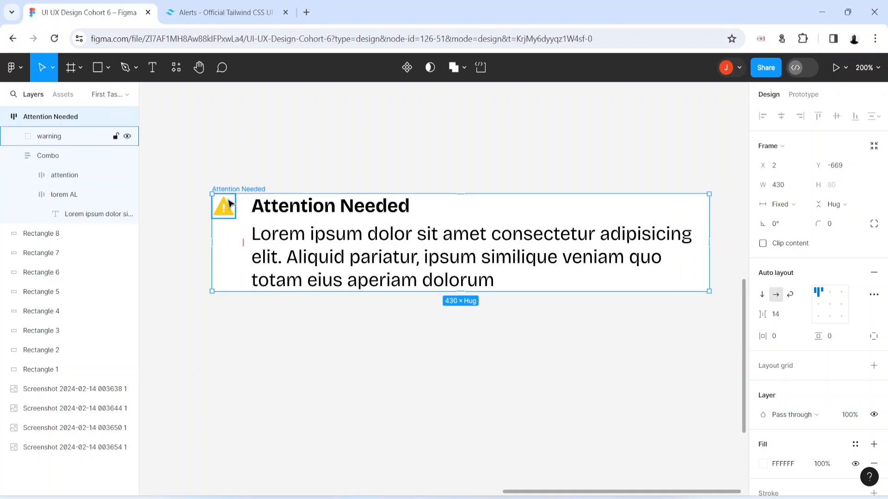
pyautogui.moveTo(227, 192); pyautogui.dragTo(218, 177)
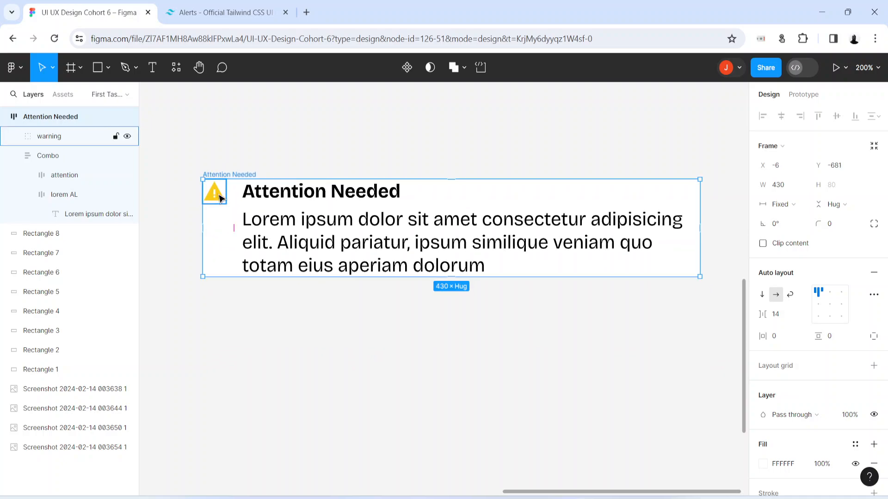
# Step: Check the icon spacing on the Tailwind UI alerts page and set the Attention Needed frame's horizontal gap to 12 in Figma
pyautogui.click(220, 198)
pyautogui.click(282, 201)
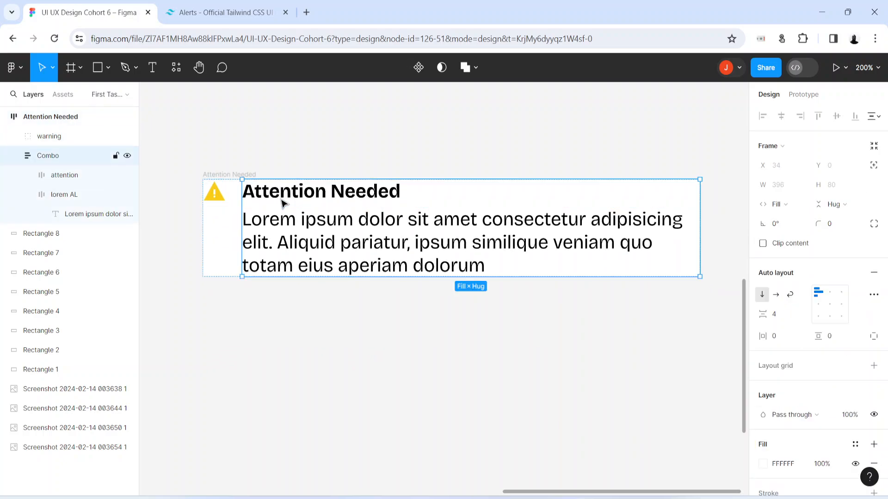
pyautogui.click(221, 175)
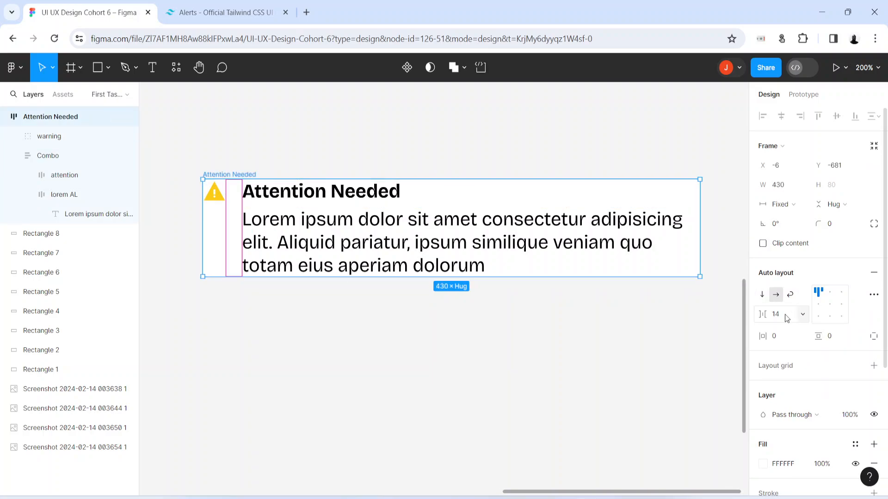
pyautogui.click(217, 6)
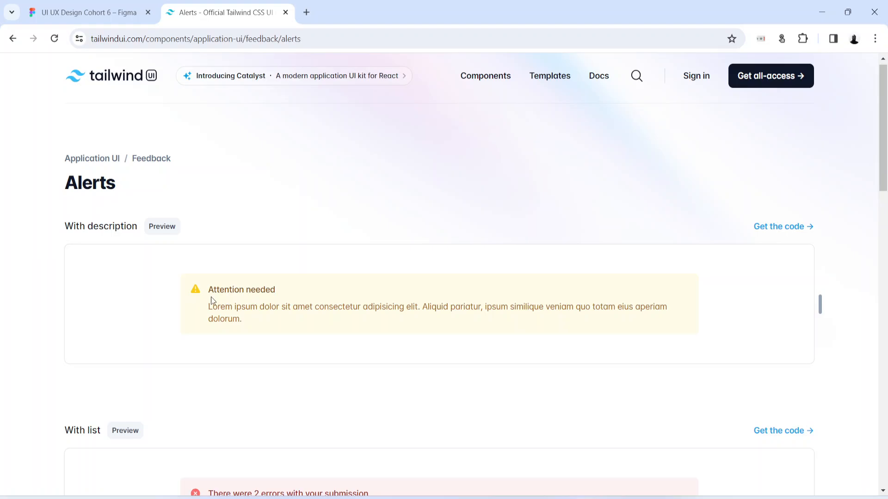
pyautogui.click(84, 12)
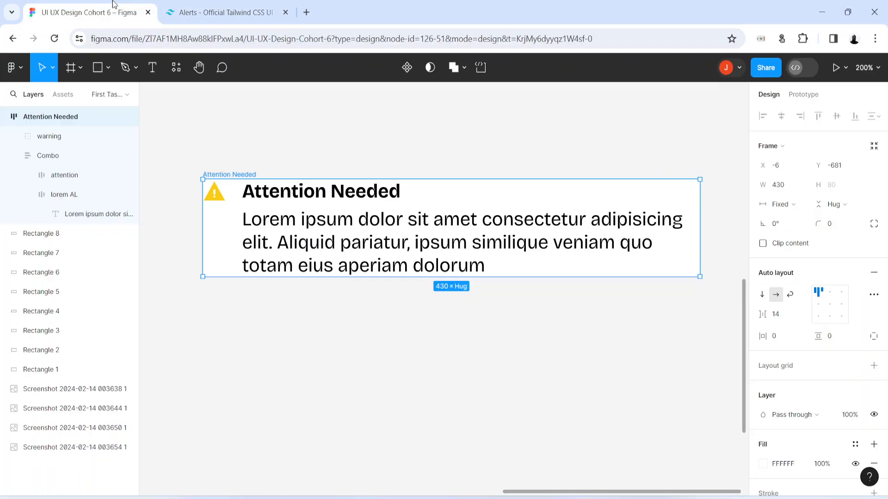
pyautogui.click(780, 318)
pyautogui.write('12')
pyautogui.press('Return')
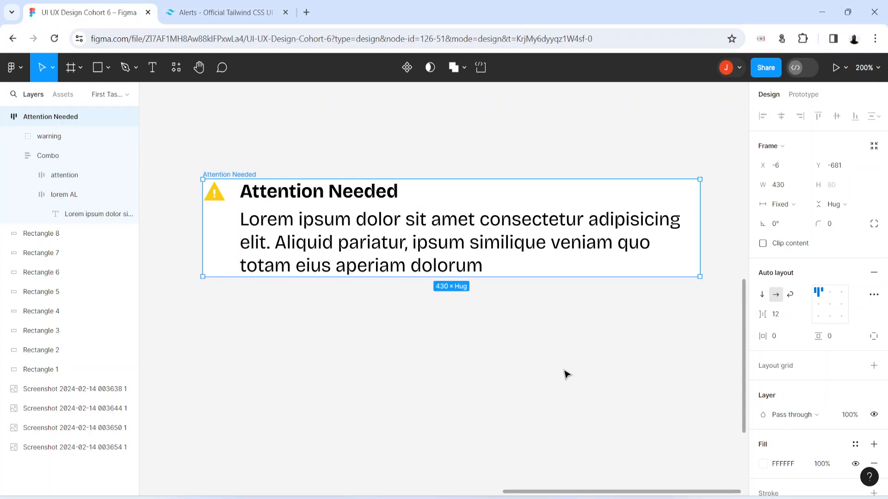
# Step: Try a horizontal gap of 16 between the warning icon and the Combo frame, and return to 12
pyautogui.click(787, 319)
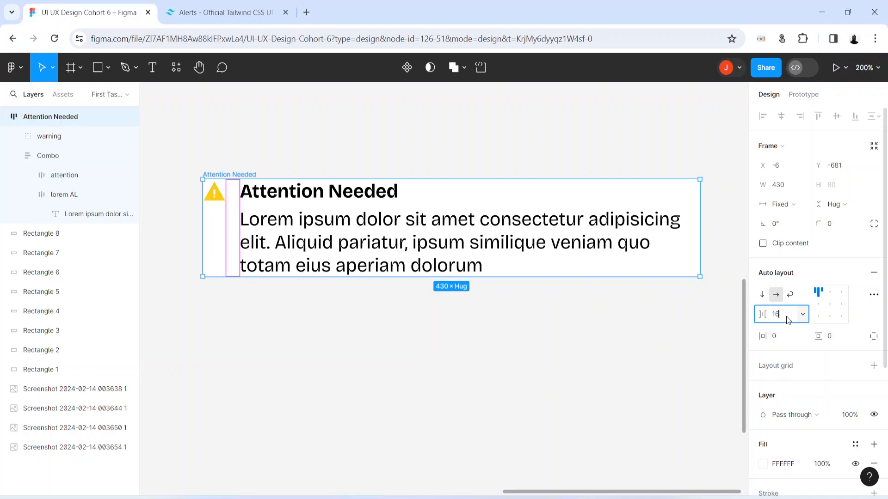
pyautogui.press('Return')
pyautogui.click(787, 319)
pyautogui.write('1')
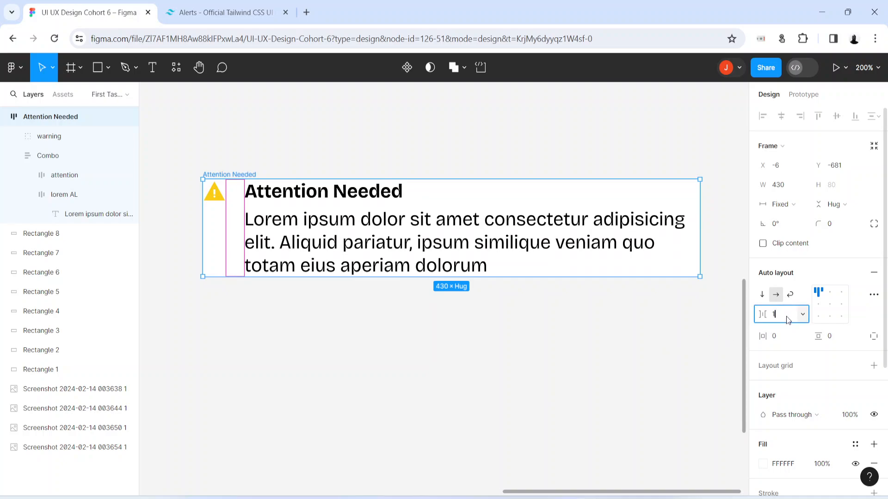
pyautogui.press('Return')
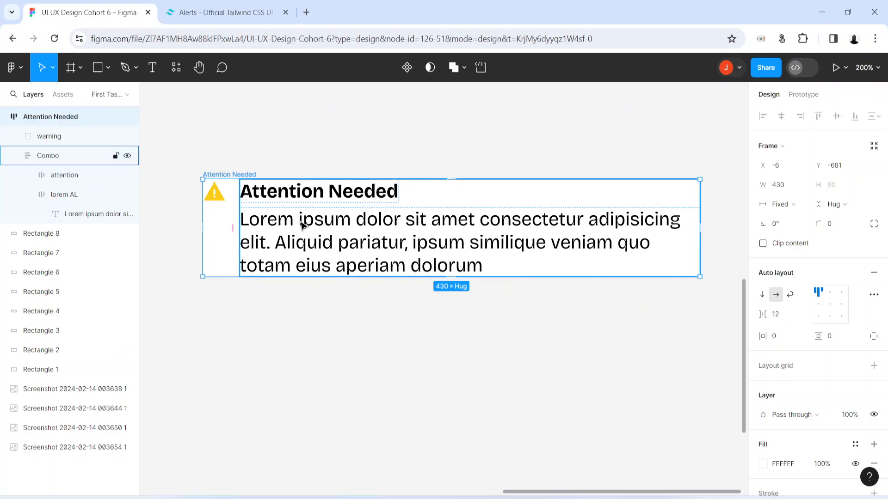
# Step: Check the alert's inner margins on the Tailwind UI page and set the Attention Needed frame's padding to 12 on all sides in Figma
pyautogui.click(259, 6)
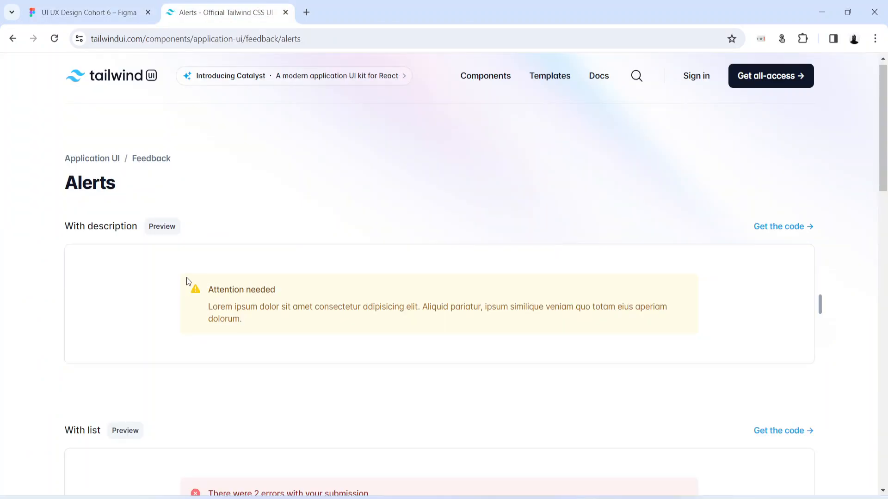
pyautogui.click(88, 12)
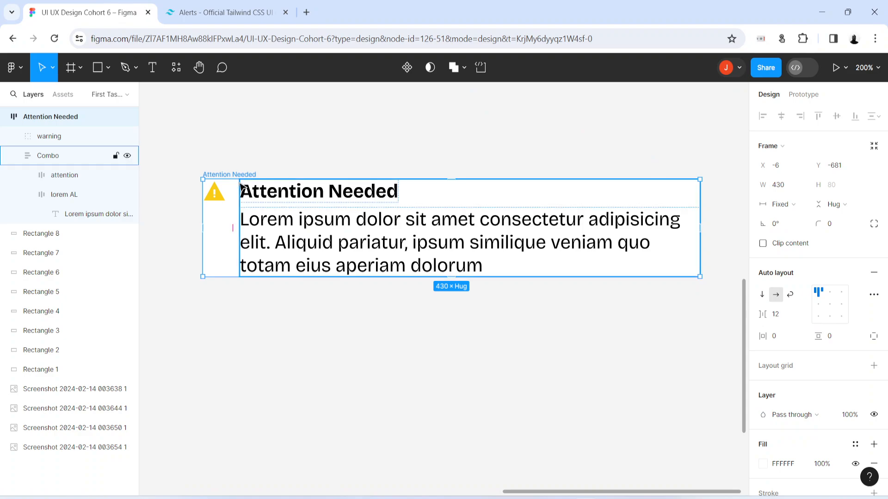
pyautogui.click(788, 338)
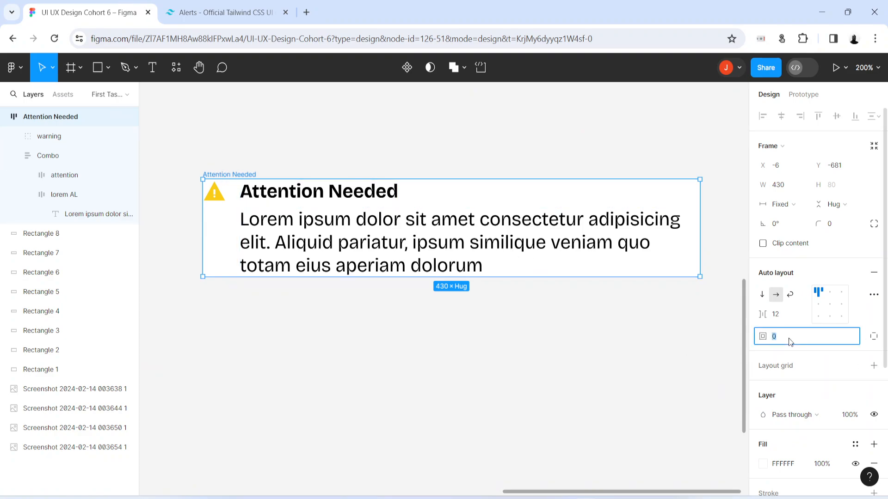
pyautogui.write('12')
pyautogui.press('Return')
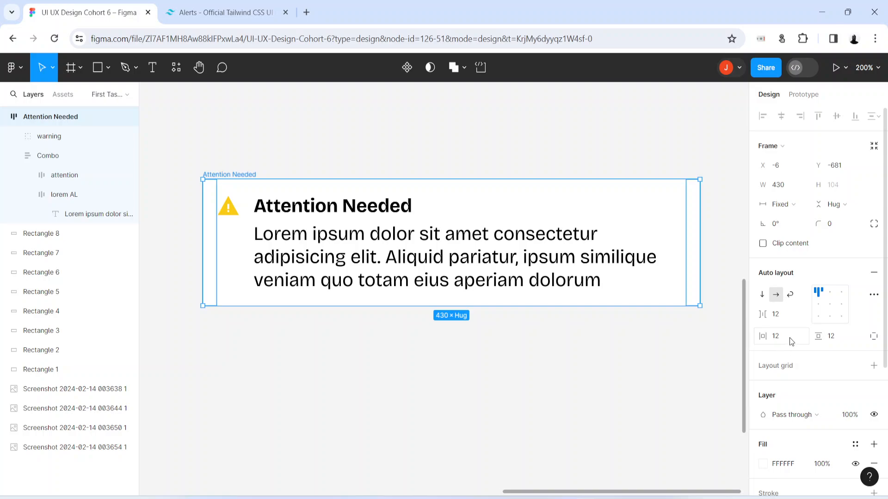
# Step: Set the Attention Needed frame's padding to 16 on all sides
pyautogui.click(789, 337)
pyautogui.write('16')
pyautogui.press('Return')
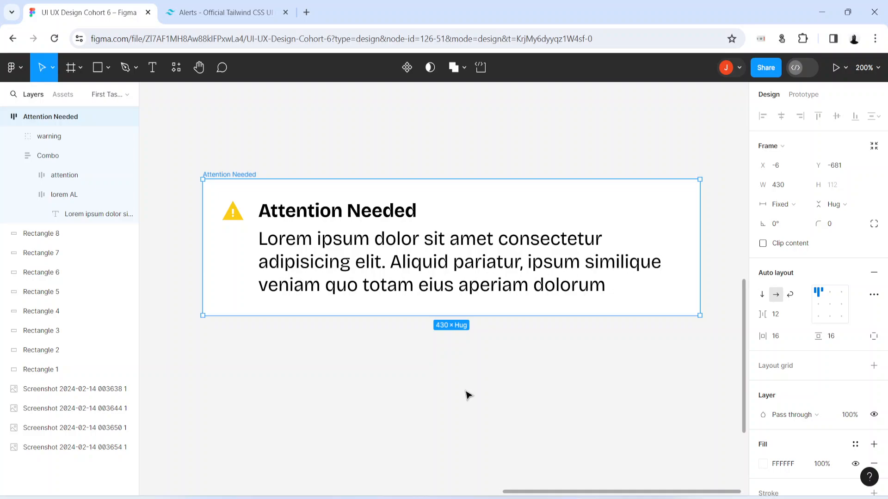
# Step: Move the Attention Needed frame to about X -67, Y -666 and widen it to about 767
pyautogui.hotkey('ctrl', '-')
pyautogui.moveTo(483, 286); pyautogui.dragTo(449, 295)
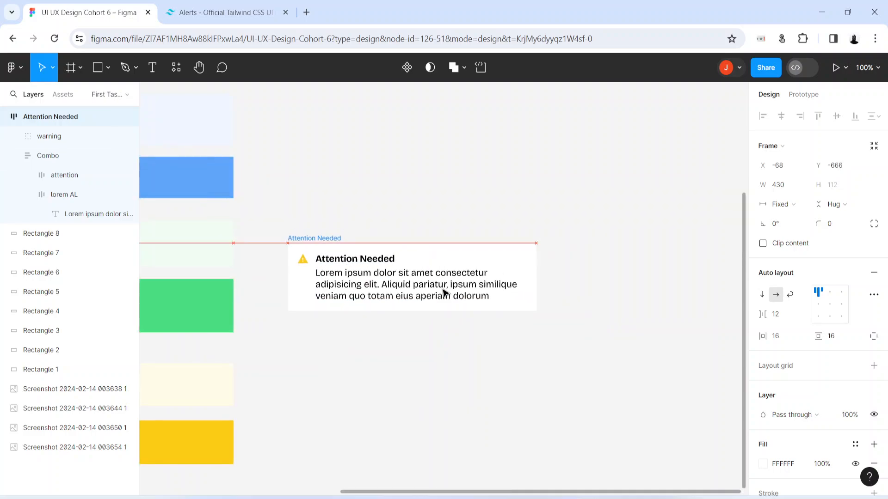
pyautogui.moveTo(536, 289); pyautogui.dragTo(731, 268)
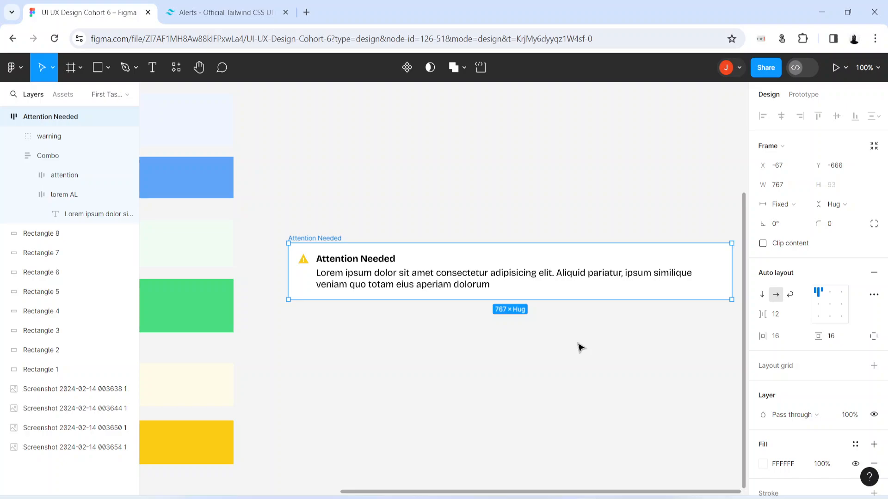
# Step: Copy the pale yellow fill FEFCE8 from Rectangle 7 and apply it to the Attention Needed frame
pyautogui.press('h')
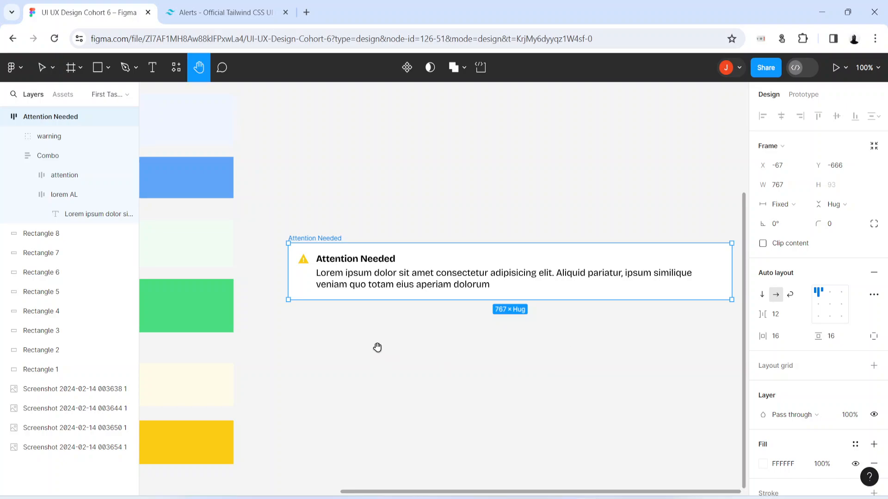
pyautogui.moveTo(377, 349); pyautogui.dragTo(424, 335)
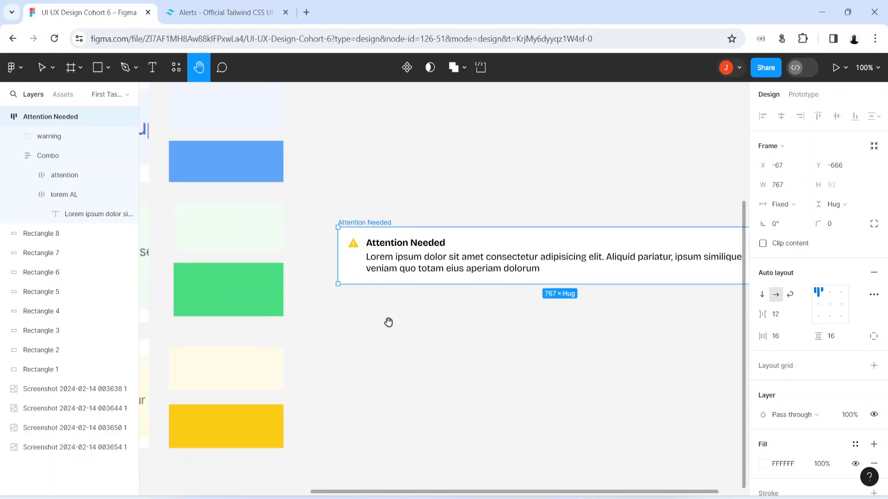
pyautogui.press('v')
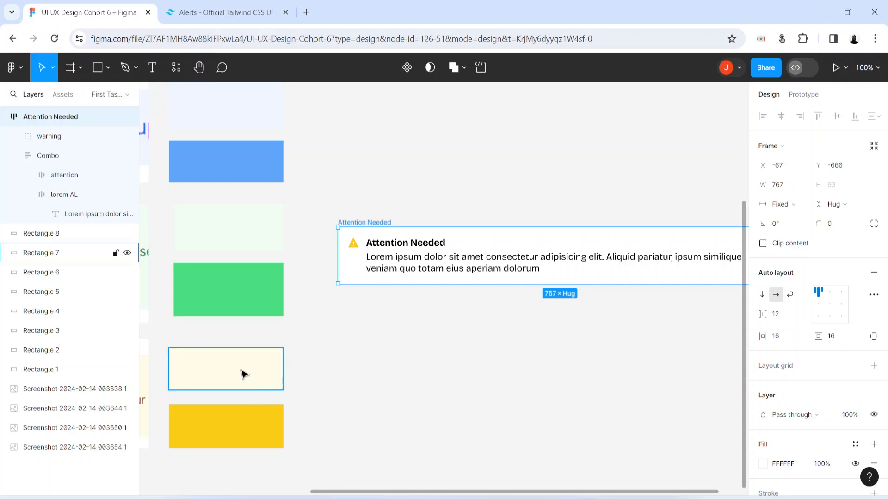
pyautogui.click(240, 375)
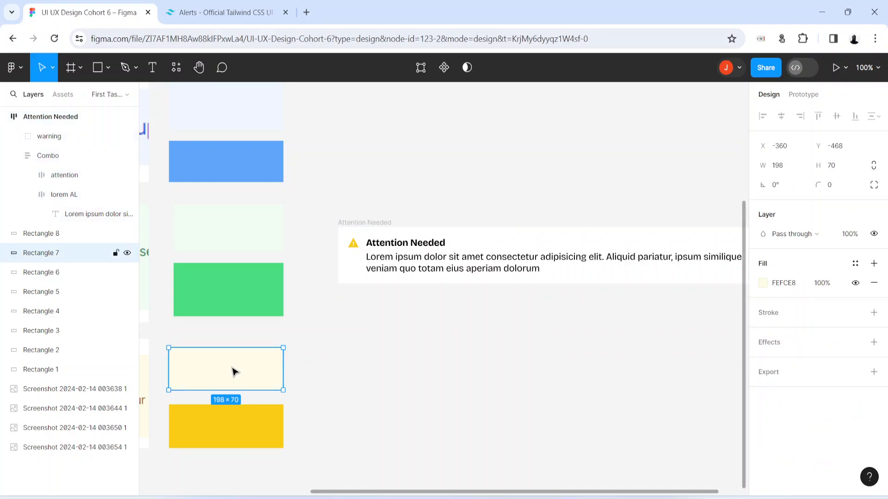
pyautogui.click(802, 284)
pyautogui.hotkey('ctrl', 'c')
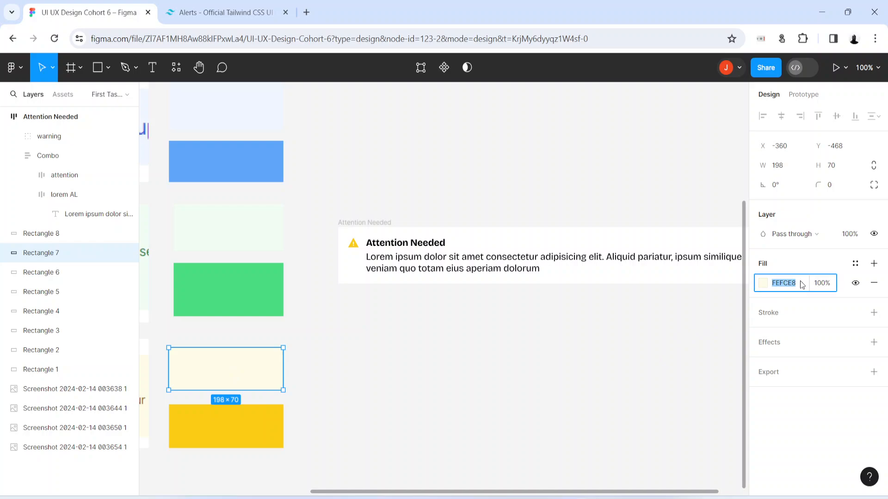
pyautogui.click(350, 226)
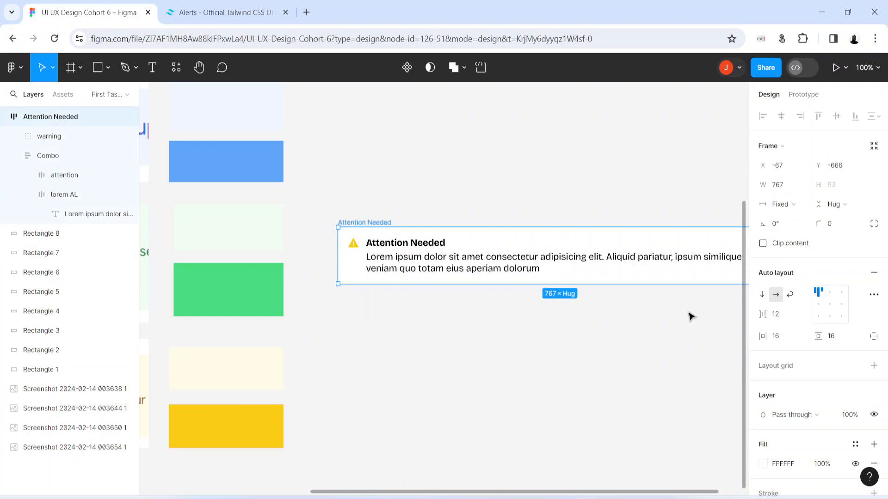
pyautogui.click(795, 463)
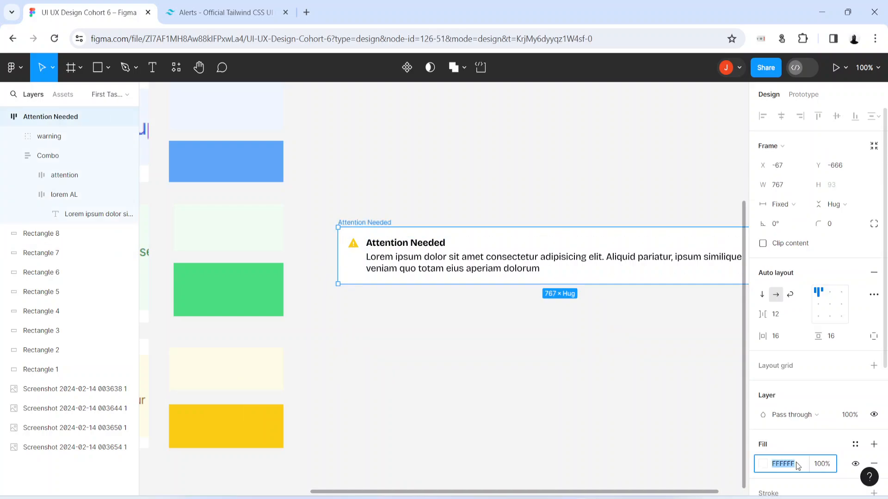
pyautogui.hotkey('ctrl', 'v')
pyautogui.press('Return')
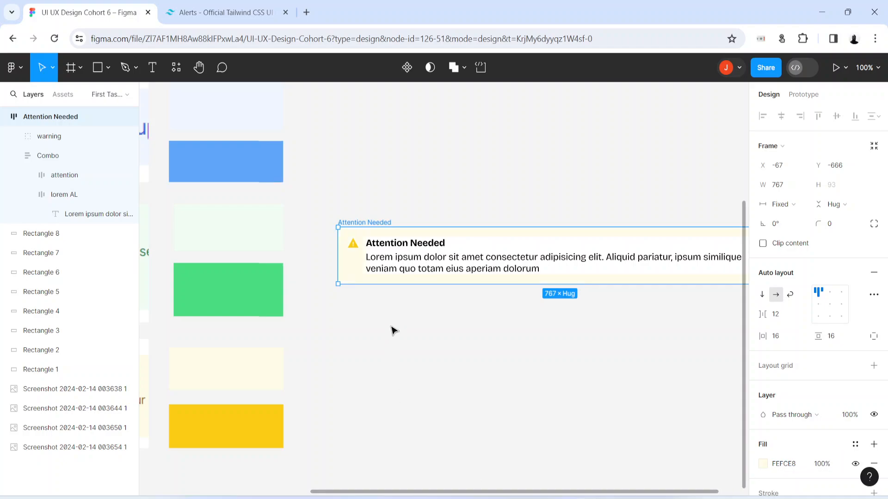
# Step: Set the Combo frame's fill to the copied pale yellow FEFCE8
pyautogui.click(464, 263)
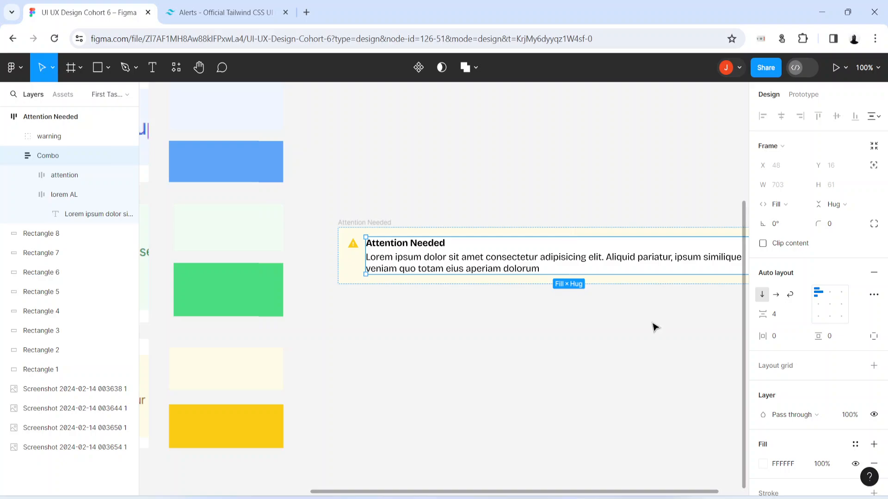
pyautogui.scroll(-2, 805, 439)
pyautogui.click(796, 404)
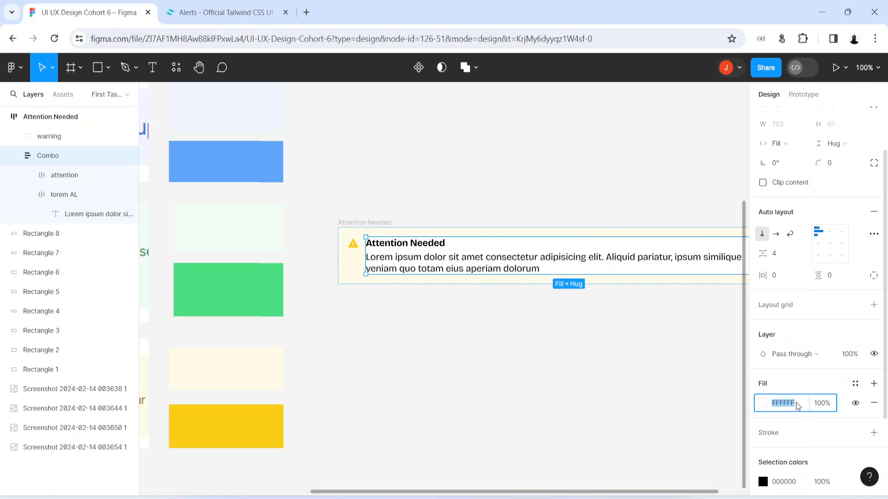
pyautogui.press('Escape')
pyautogui.click(470, 370)
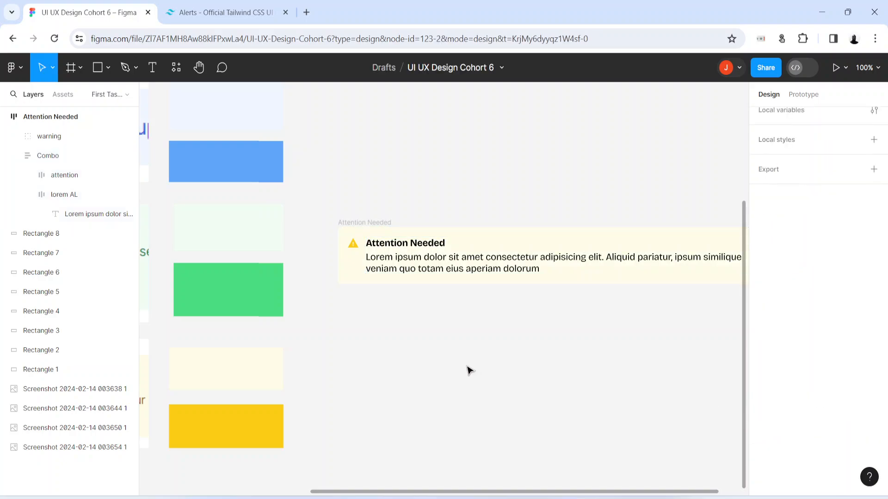
# Step: Widen the Attention Needed frame to about 955, checking its line wrap against the alert on the Tailwind UI page
pyautogui.press('h')
pyautogui.moveTo(543, 383); pyautogui.dragTo(375, 380)
pyautogui.press('v')
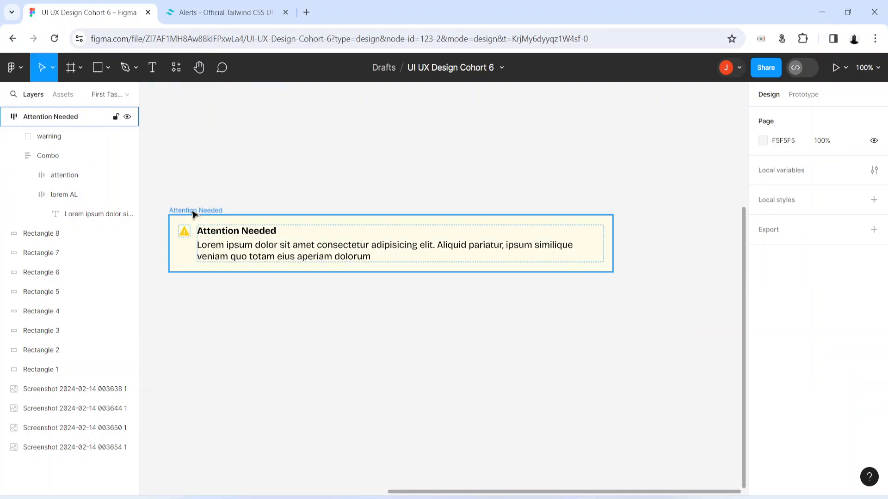
pyautogui.click(194, 211)
pyautogui.moveTo(612, 259); pyautogui.dragTo(704, 247)
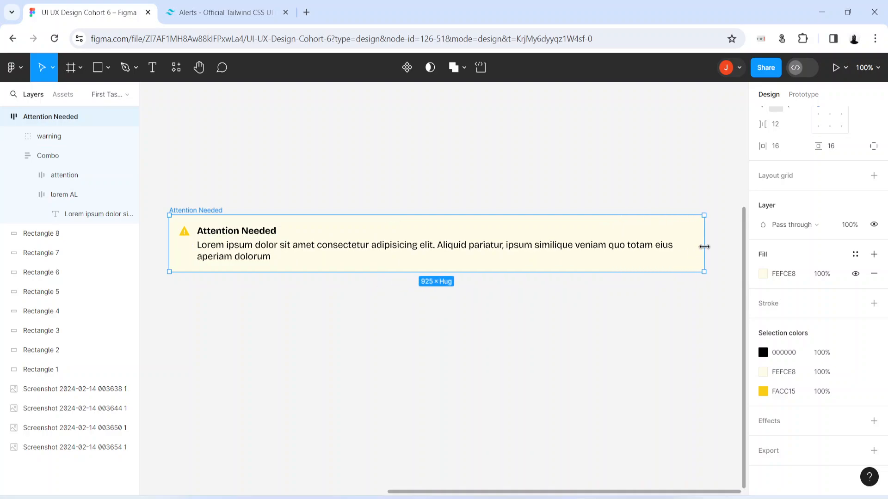
pyautogui.click(221, 11)
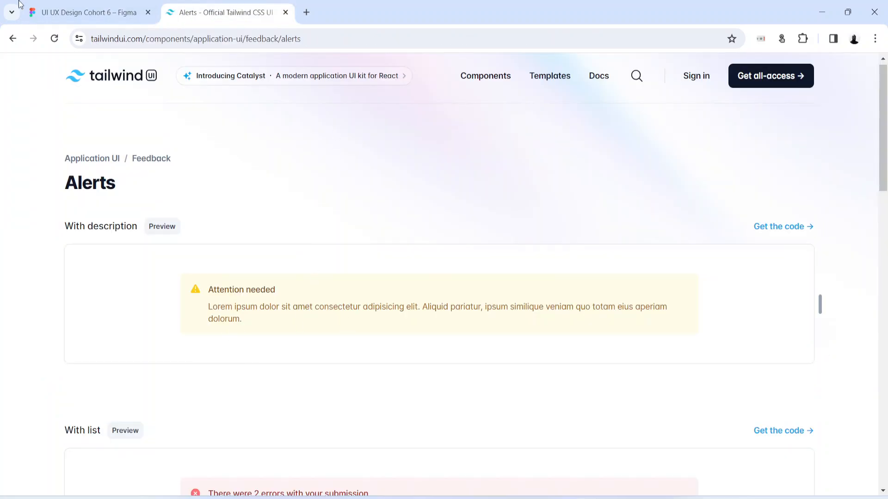
pyautogui.click(43, 12)
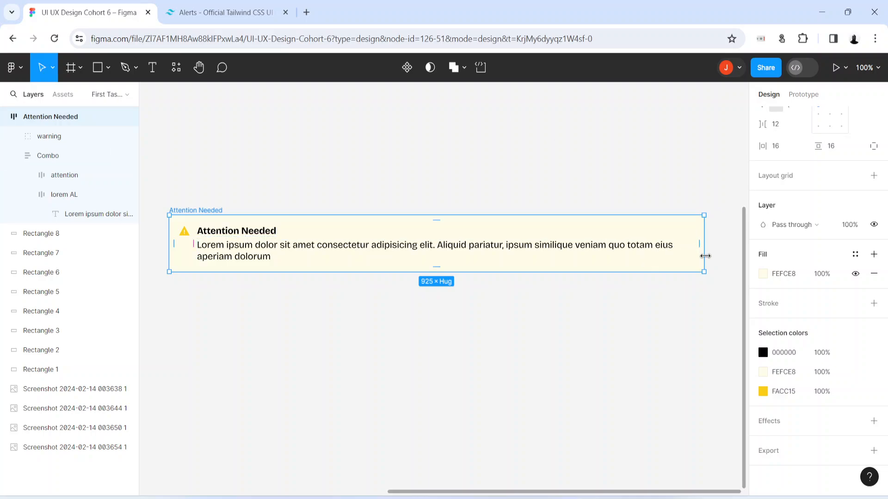
pyautogui.moveTo(705, 255); pyautogui.dragTo(722, 247)
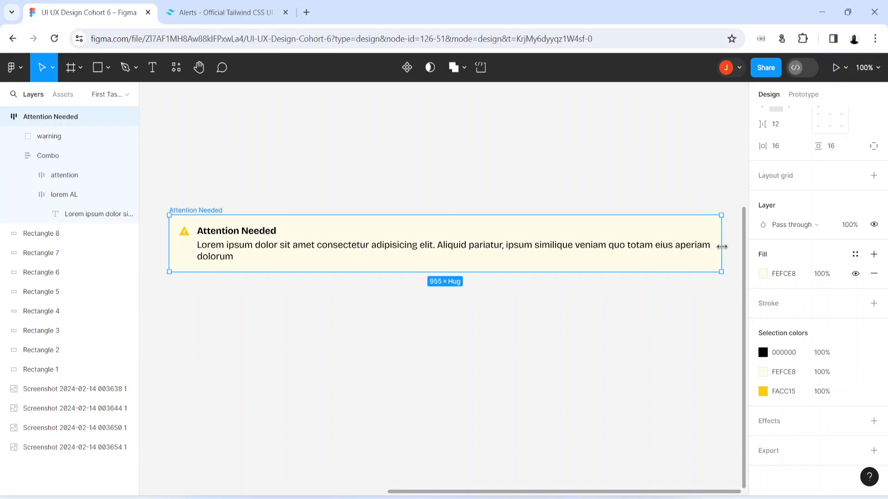
pyautogui.click(352, 387)
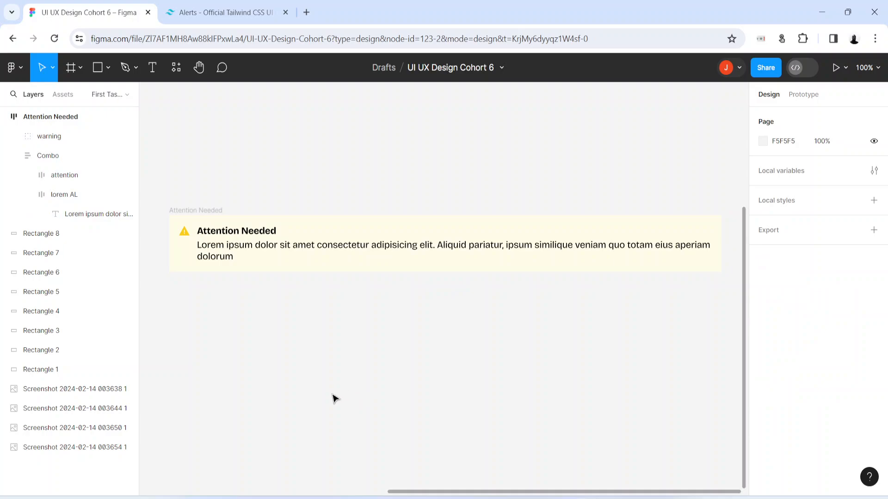
# Step: Check the alert's text colours on the Tailwind UI page and set the Attention Needed title's fill to olive brown 8F7D3A in Figma
pyautogui.click(210, 5)
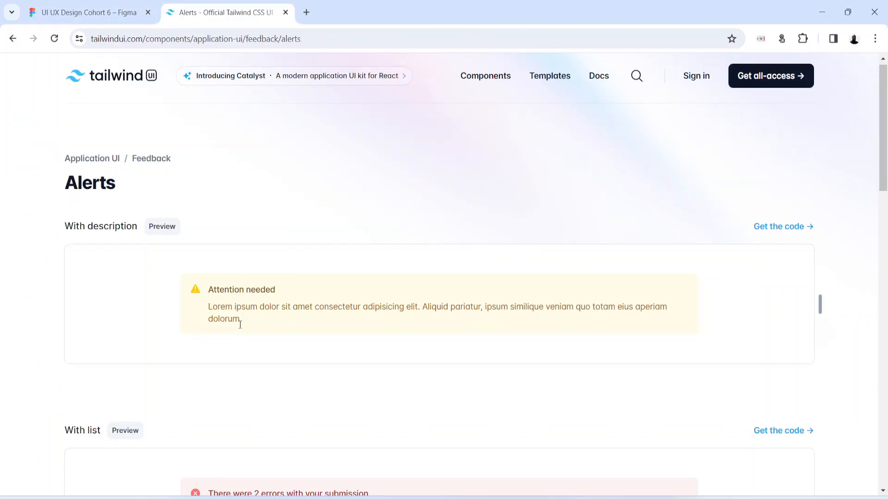
pyautogui.click(138, 9)
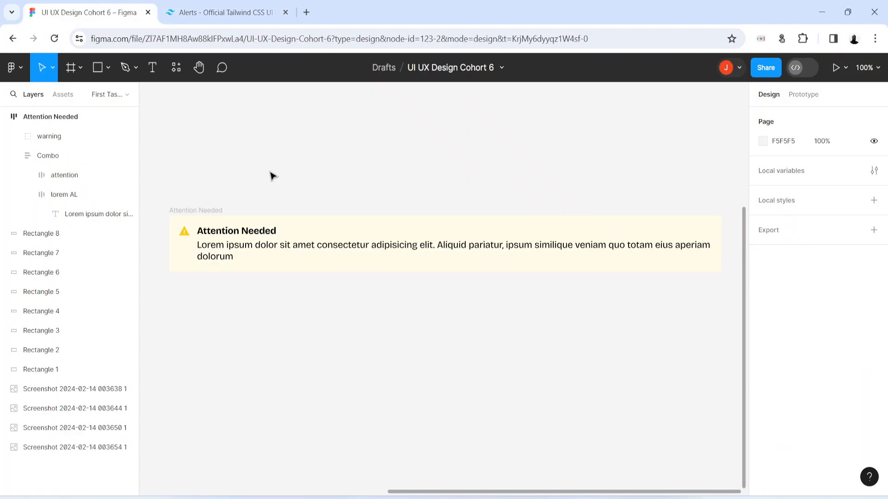
pyautogui.doubleClick(233, 238)
pyautogui.doubleClick(232, 239)
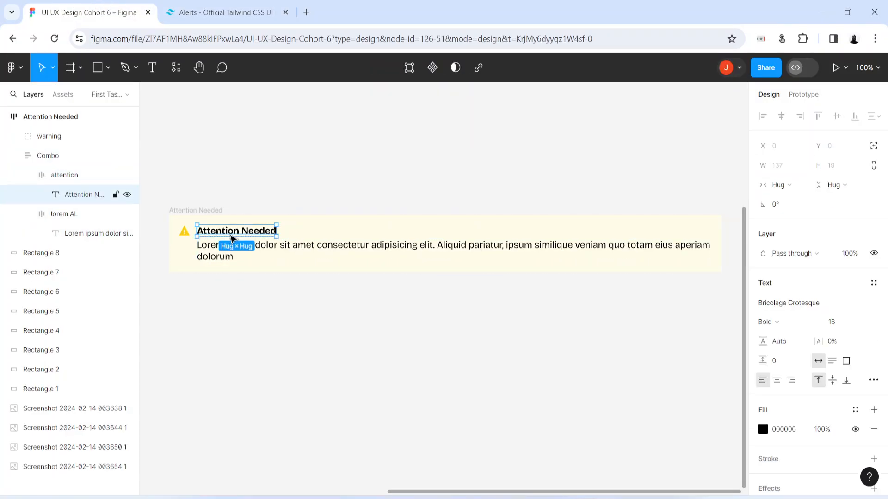
pyautogui.doubleClick(232, 238)
pyautogui.press('Escape')
pyautogui.click(763, 429)
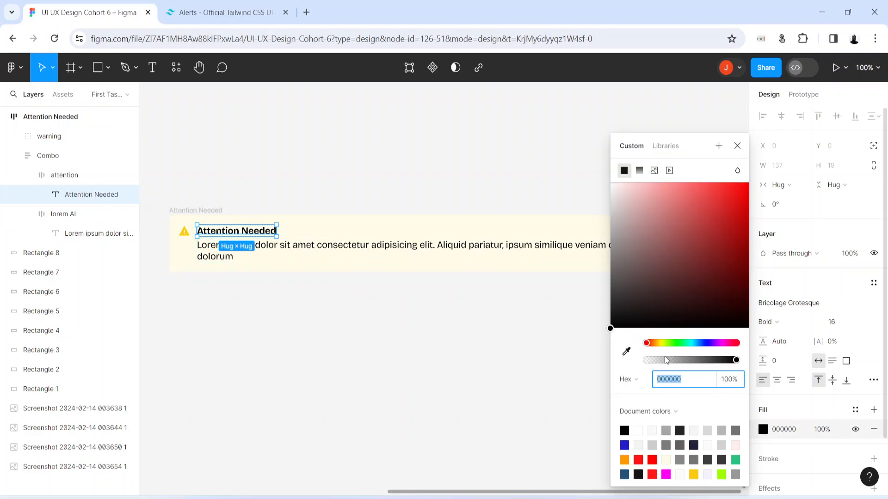
pyautogui.moveTo(655, 345); pyautogui.dragTo(657, 344)
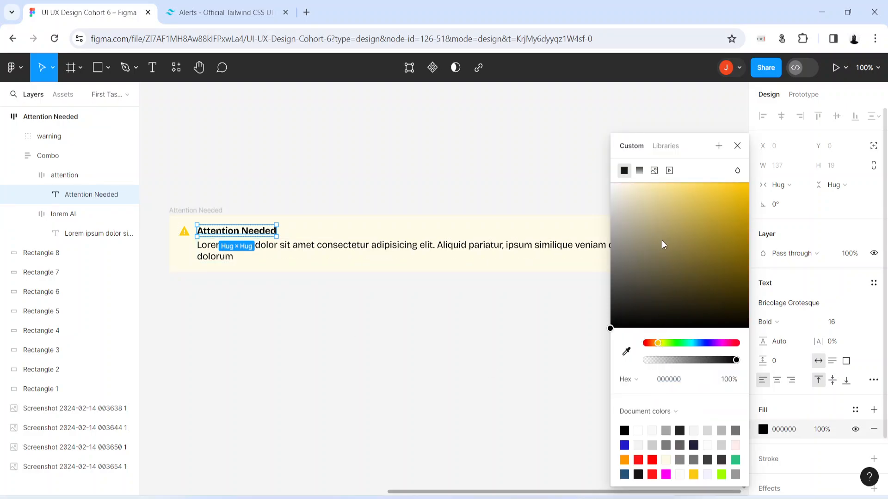
pyautogui.moveTo(664, 245); pyautogui.dragTo(692, 251)
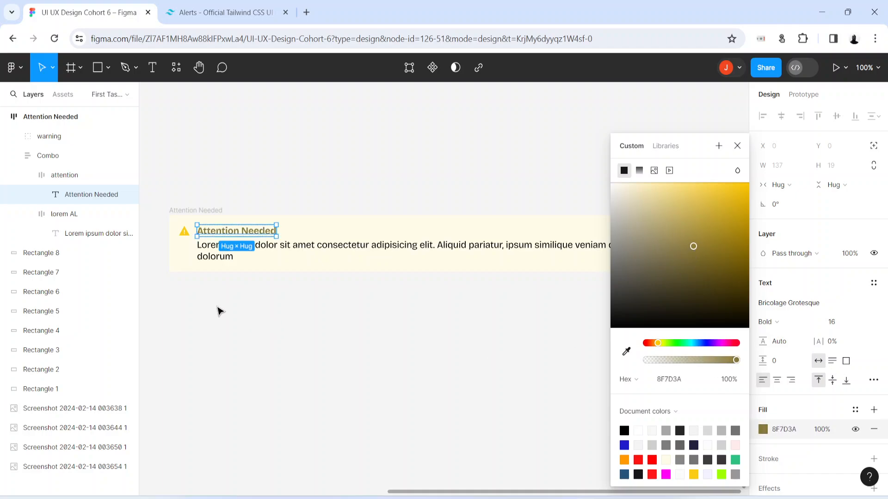
# Step: Set the Lorem ipsum description text's fill to the light greyish yellow AAA595
pyautogui.click(217, 253)
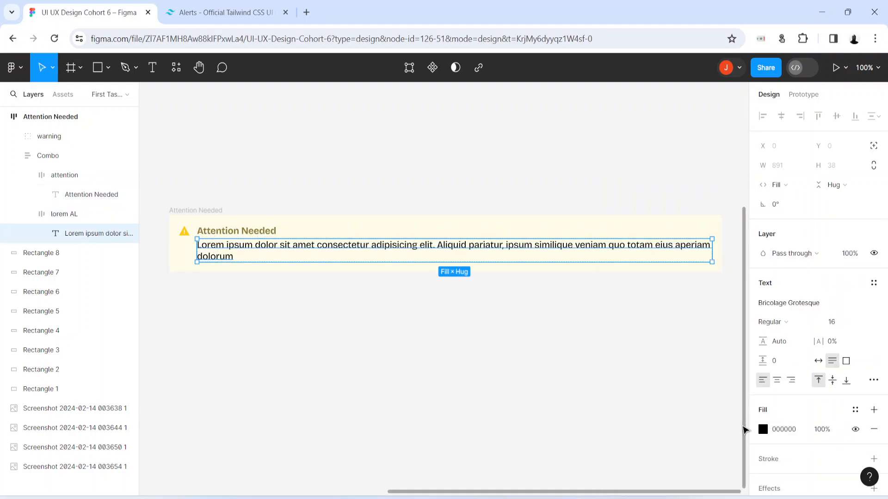
pyautogui.click(763, 429)
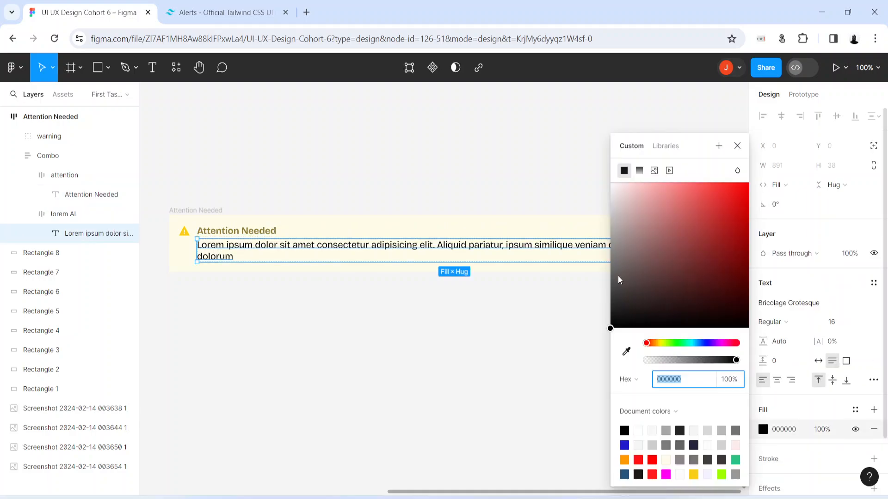
pyautogui.click(659, 343)
pyautogui.moveTo(659, 293); pyautogui.dragTo(636, 240)
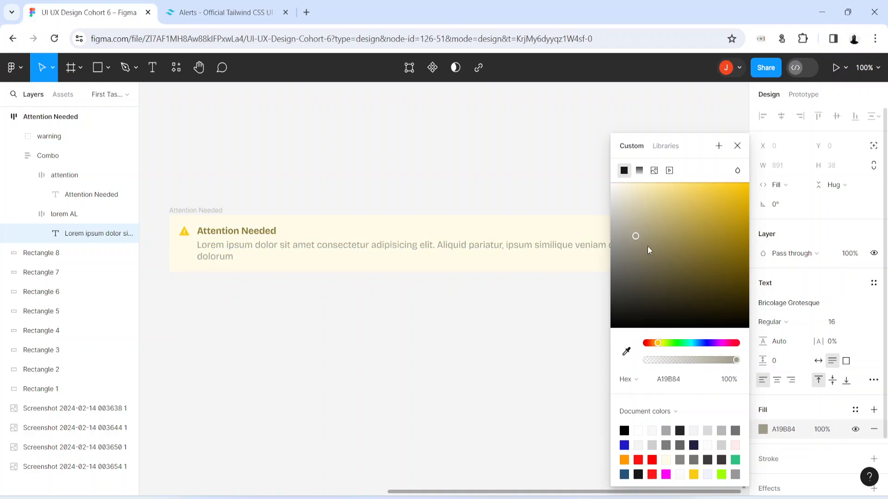
pyautogui.moveTo(640, 238); pyautogui.dragTo(626, 236)
pyautogui.click(289, 422)
# Step: Compare the description colour with the Tailwind UI page and darken the Lorem ipsum text's fill to 95938D in Figma
pyautogui.click(246, 3)
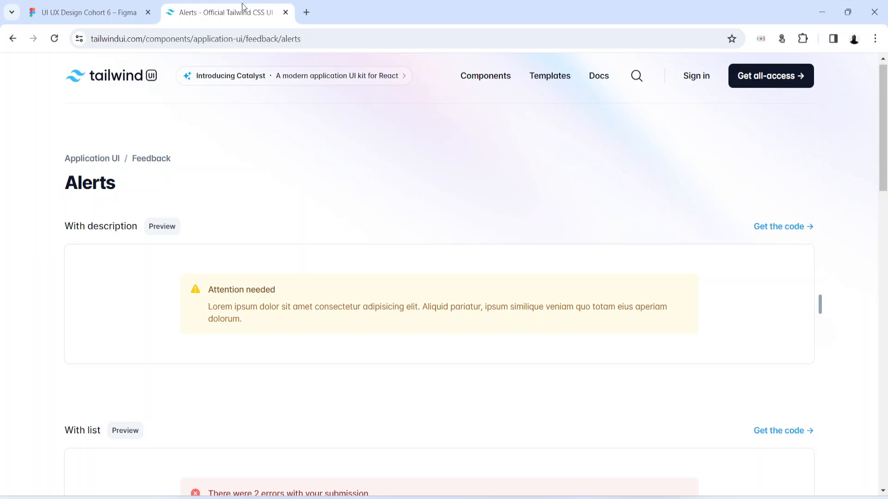
pyautogui.click(116, 8)
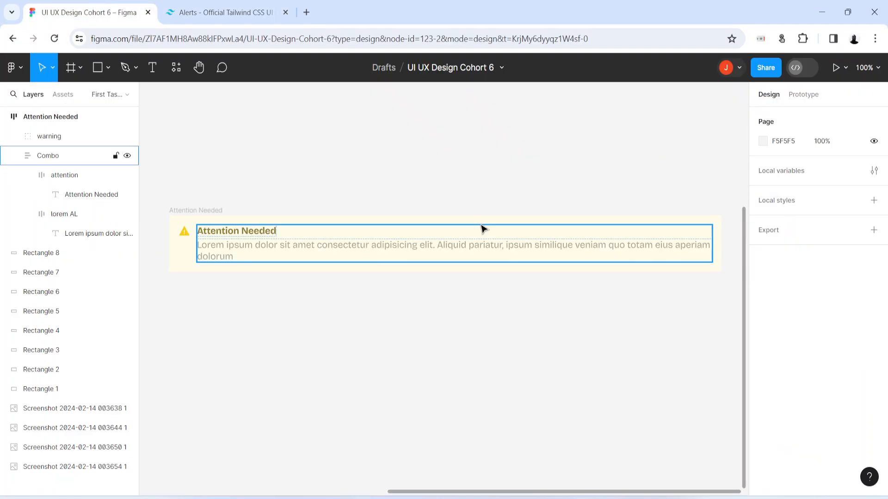
pyautogui.doubleClick(287, 252)
pyautogui.click(764, 429)
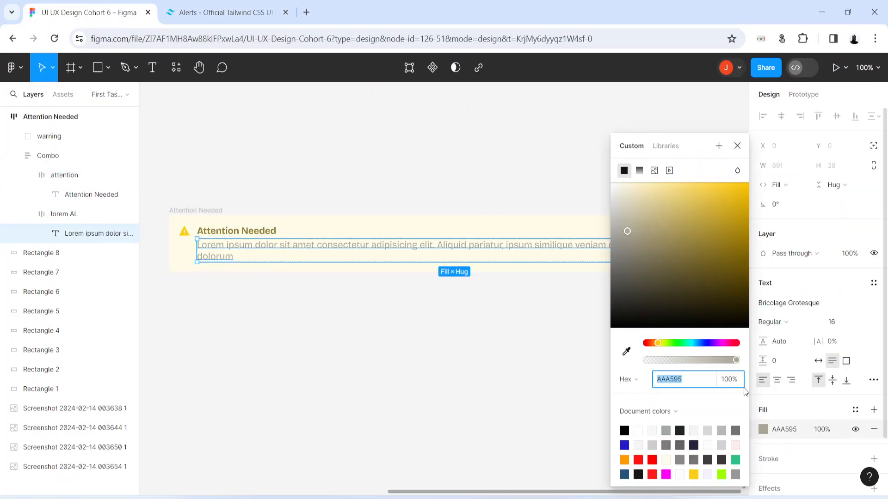
pyautogui.moveTo(628, 234); pyautogui.dragTo(618, 247)
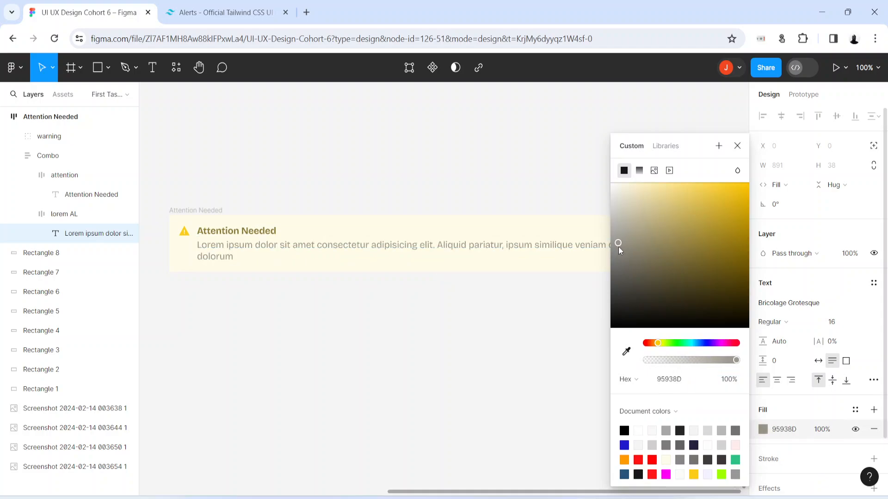
pyautogui.click(335, 392)
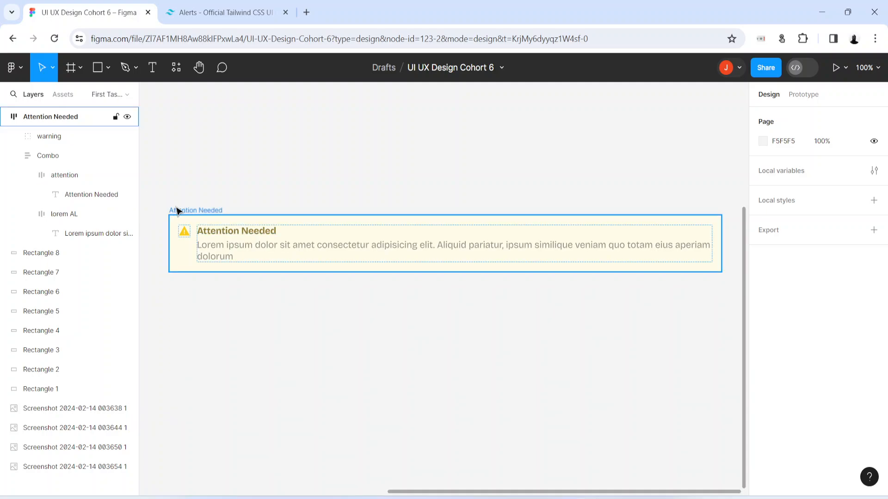
# Step: Set the Attention Needed frame's corner radius to 8
pyautogui.click(51, 117)
pyautogui.click(833, 227)
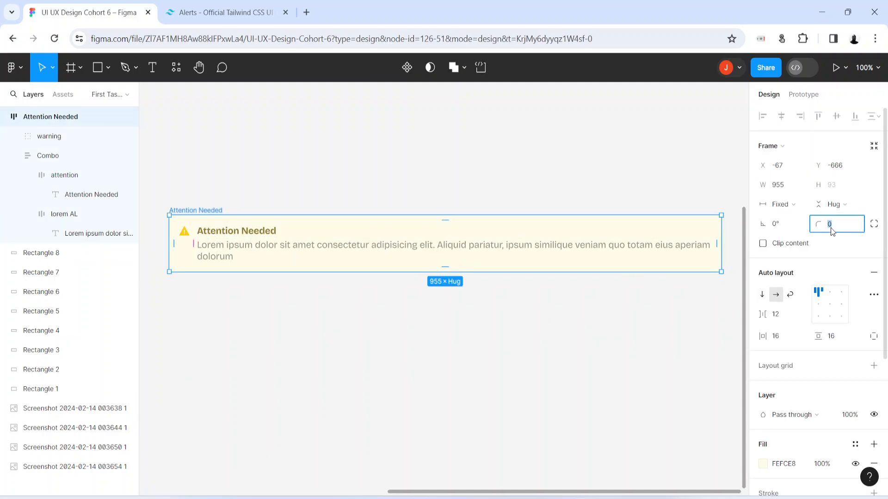
pyautogui.press('Return')
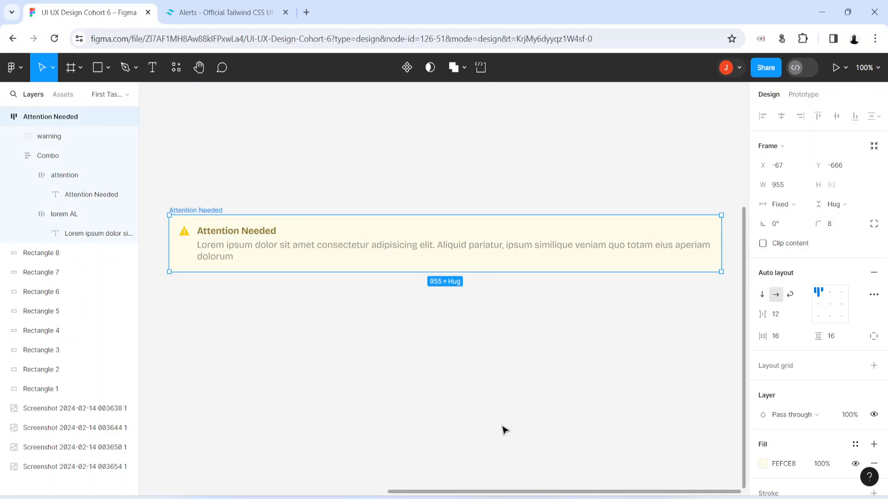
pyautogui.click(483, 437)
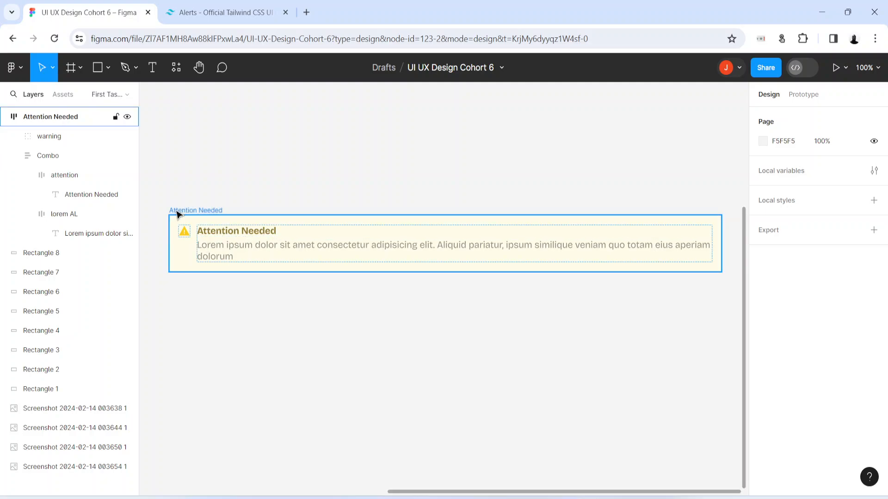
# Step: Move the Attention Needed frame slightly up and to the right, to about X -14, Y -705, and hide the editor interface to inspect it
pyautogui.moveTo(174, 209); pyautogui.dragTo(211, 188)
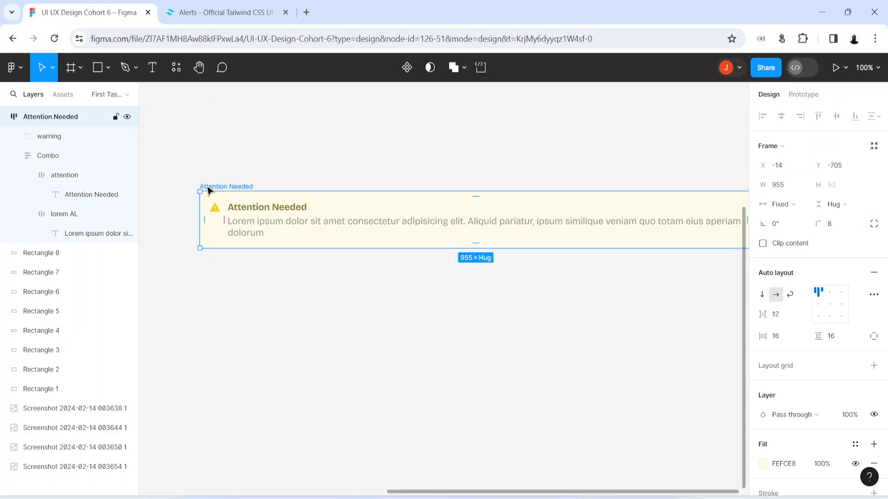
pyautogui.press('-')
pyautogui.press('+')
pyautogui.press('+')
pyautogui.hotkey('ctrl', '\\')
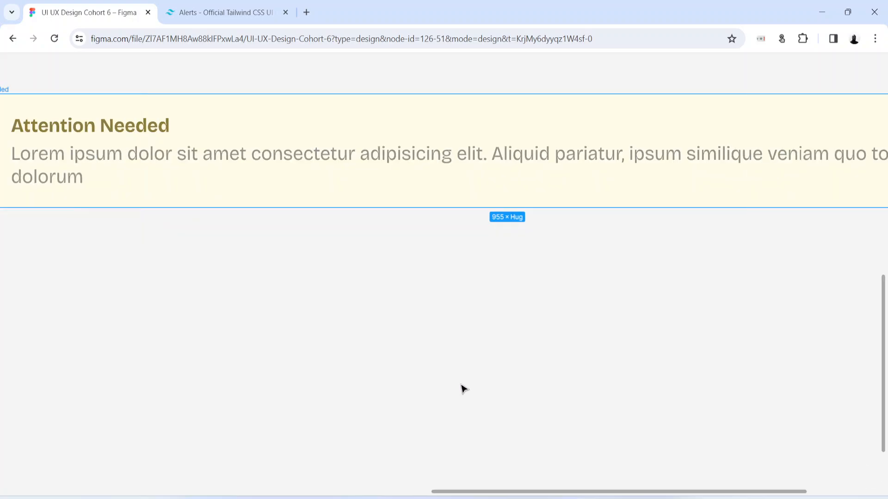
pyautogui.hscroll(-5, 145, 155)
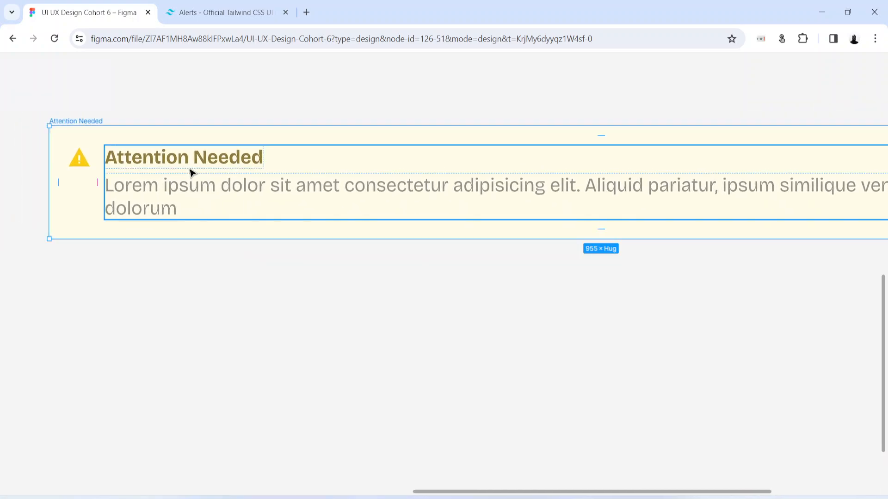
pyautogui.press('-')
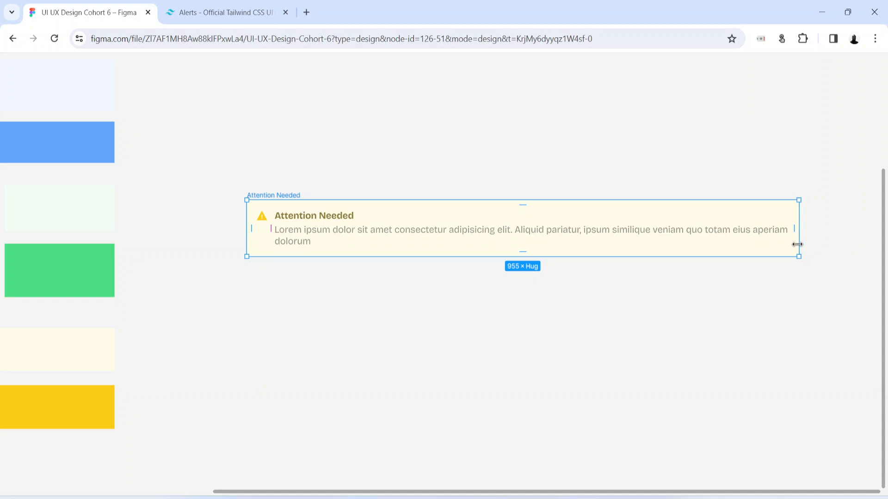
# Step: Narrow the Attention Needed frame to about 334 and test the resizable alert preview on the Tailwind UI page for comparison
pyautogui.moveTo(797, 244); pyautogui.dragTo(440, 264)
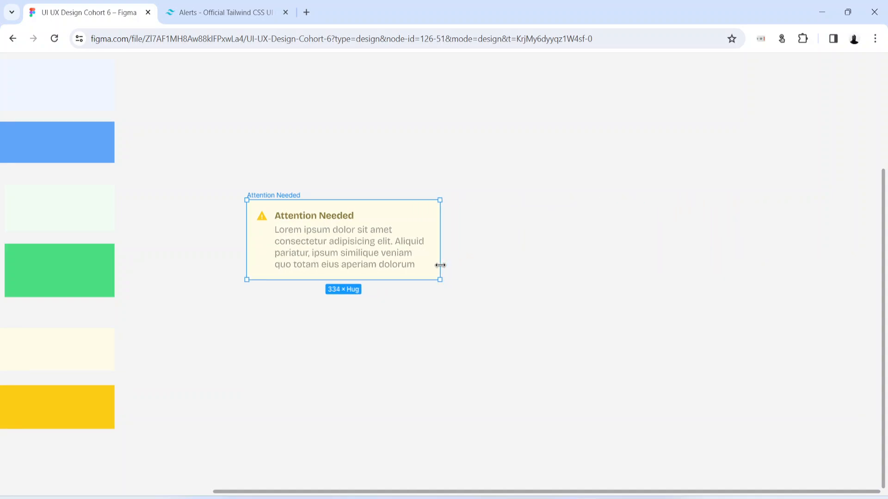
pyautogui.click(204, 12)
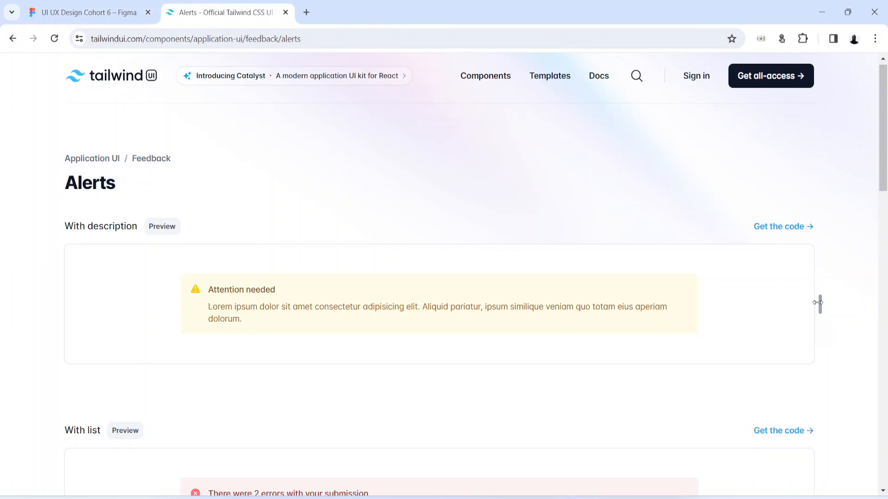
pyautogui.moveTo(818, 303); pyautogui.dragTo(887, 291)
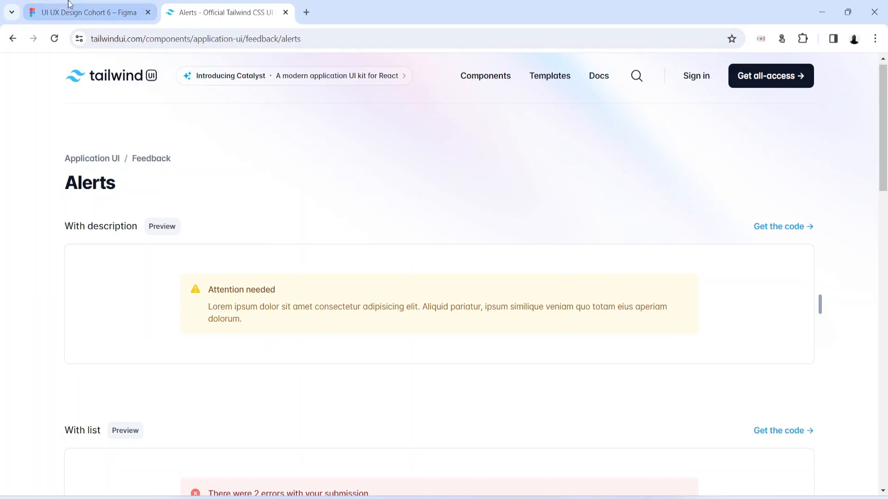
# Step: Return to Figma and widen the Attention Needed frame to about 956
pyautogui.click(87, 12)
pyautogui.moveTo(441, 246); pyautogui.dragTo(800, 240)
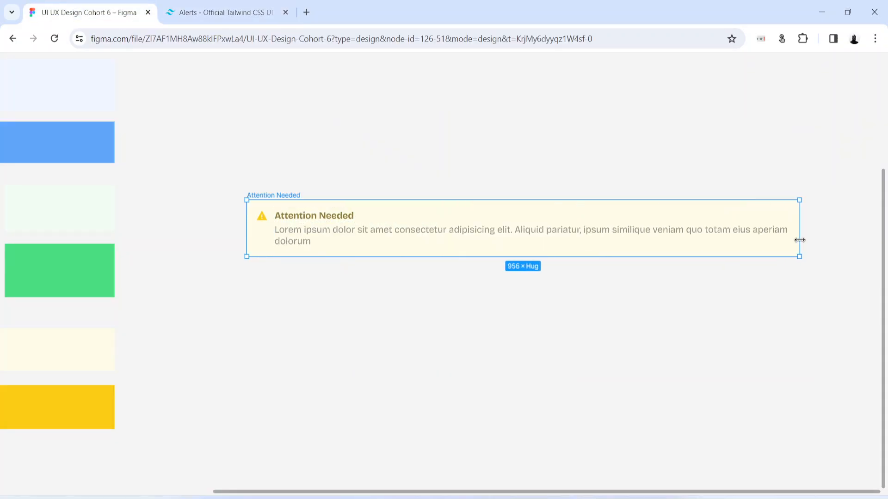
pyautogui.click(325, 332)
# Step: Consult the With list alert on the Tailwind UI page and add its heading "There were 2 errors with your submission" below the yellow alert in Figma
pyautogui.click(238, 5)
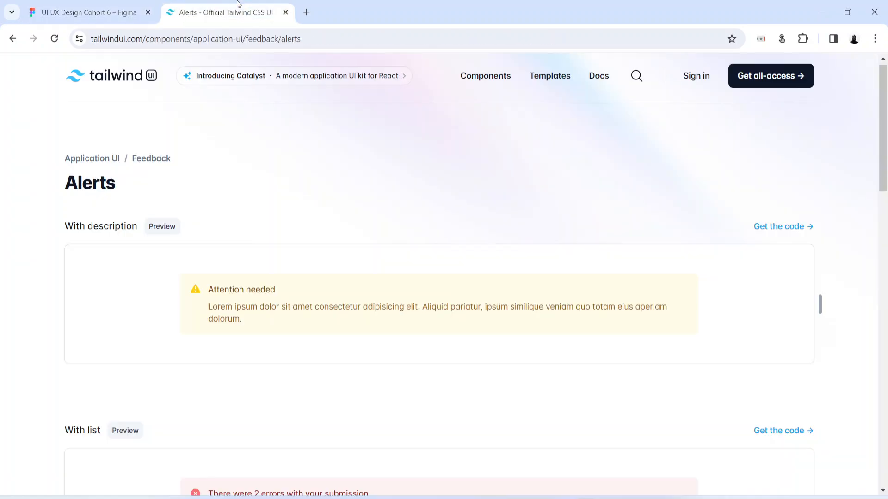
pyautogui.scroll(-4, 290, 346)
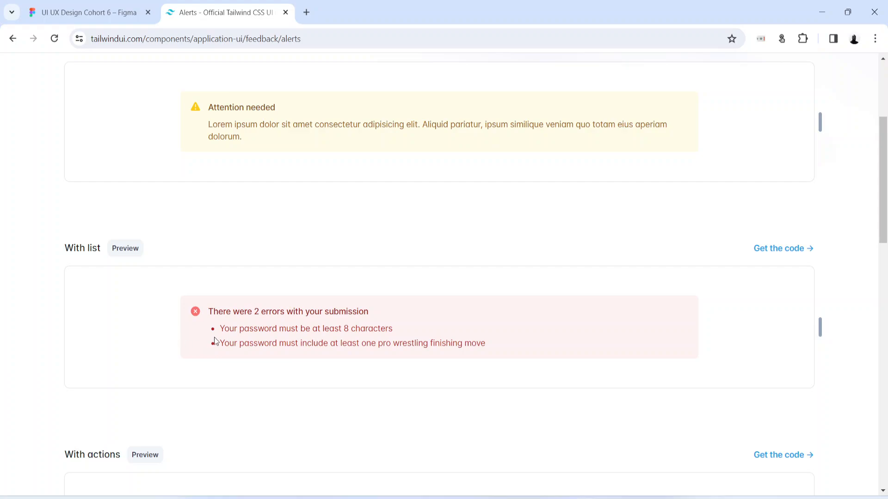
pyautogui.scroll(-4, 215, 342)
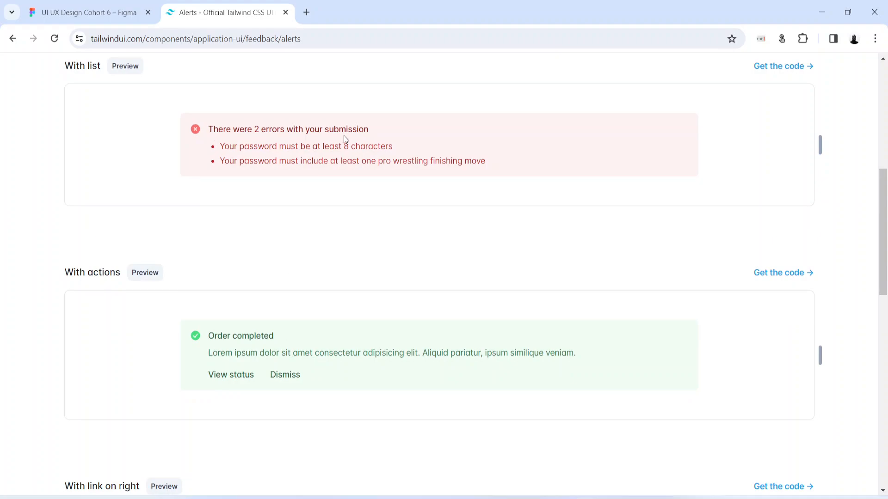
pyautogui.click(107, 9)
pyautogui.scroll(-3, 203, 324)
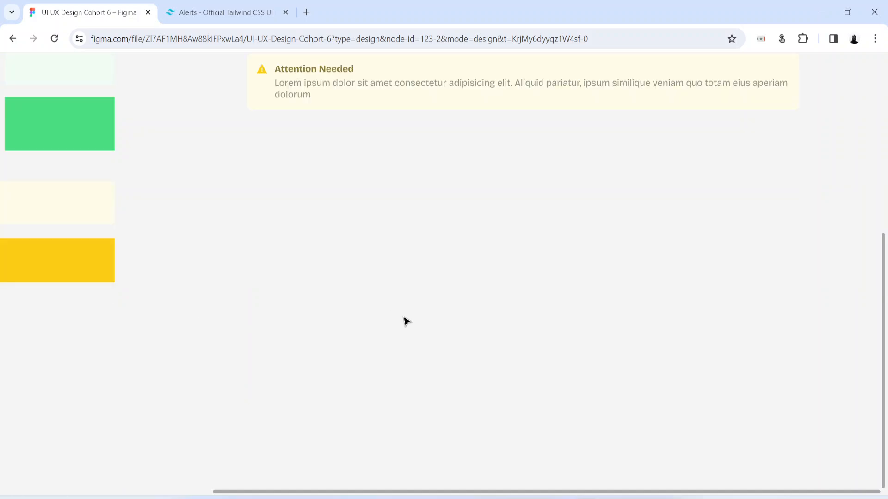
pyautogui.press('t')
pyautogui.click(270, 197)
pyautogui.write('Tjere')
pyautogui.press('BackSpace')
pyautogui.press('BackSpace')
pyautogui.press('BackSpace')
pyautogui.press('BackSpace')
pyautogui.write('here')
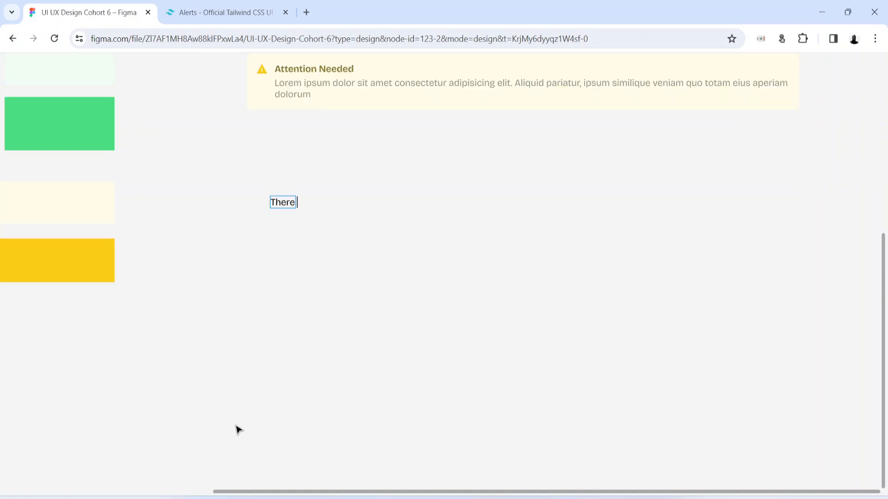
pyautogui.write(' were 2 errors with your submission')
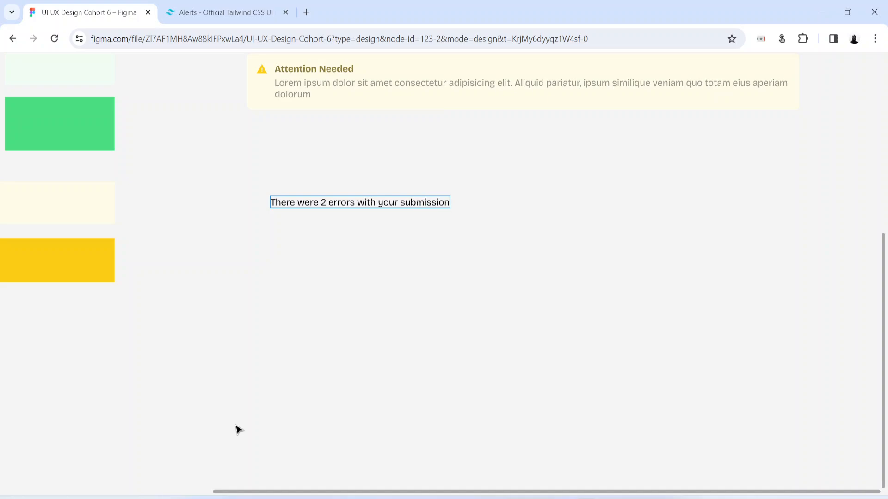
pyautogui.press('Escape')
# Step: Check the error list on the Tailwind UI page and start a bulleted text reading "Your" below the errors heading in Figma
pyautogui.click(271, 12)
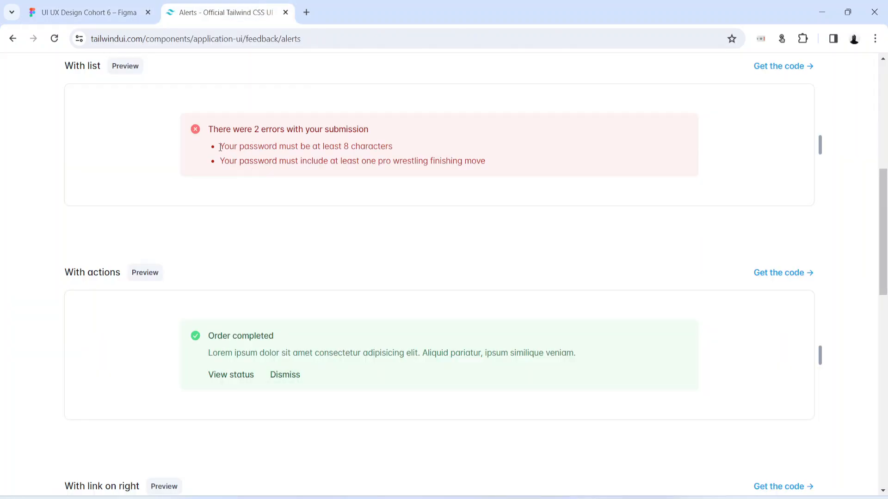
pyautogui.moveTo(221, 147); pyautogui.dragTo(480, 178)
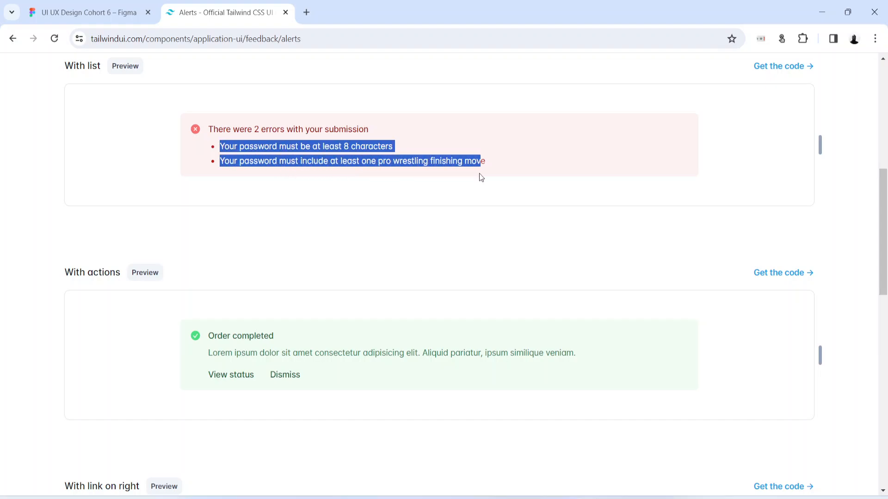
pyautogui.click(231, 161)
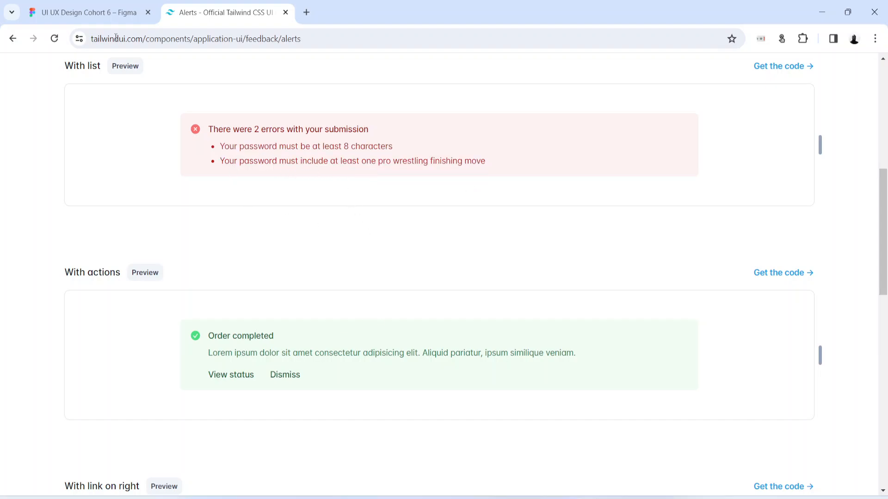
pyautogui.click(88, 12)
pyautogui.click(282, 300)
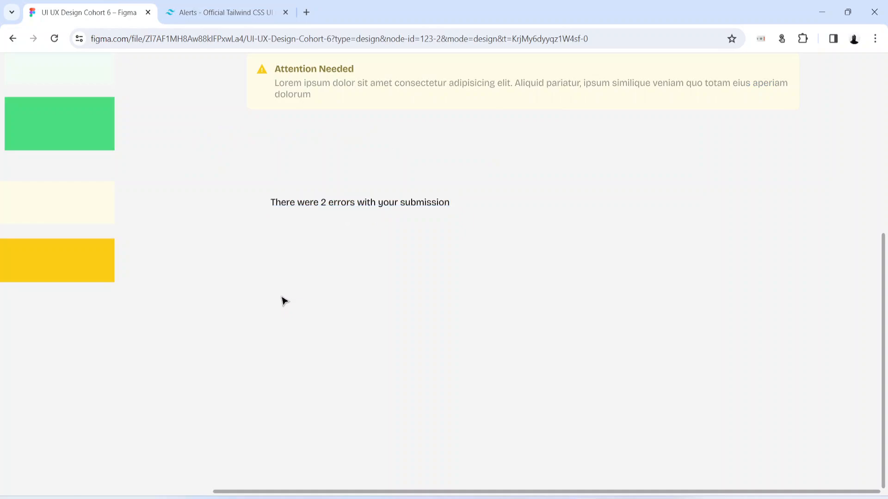
pyautogui.hotkey('ctrl', '+')
pyautogui.press('r')
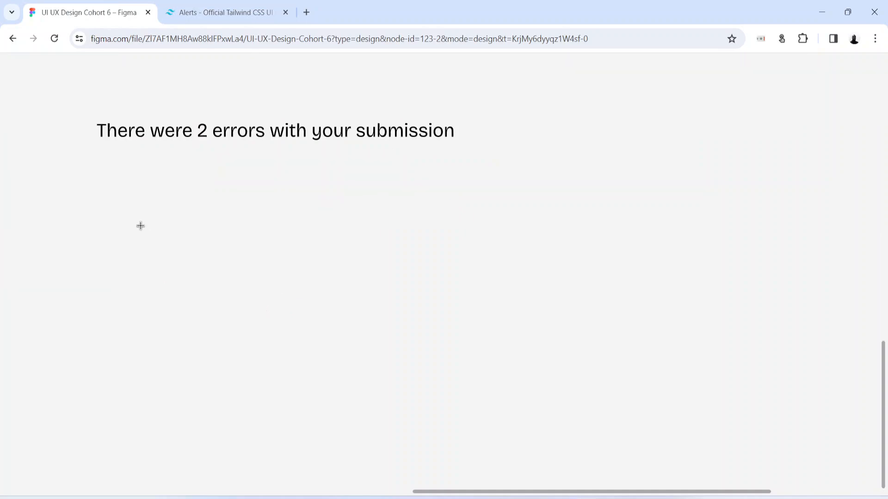
pyautogui.click(141, 225)
pyautogui.hotkey('ctrl', 'shift', '8')
pyautogui.write('Your')
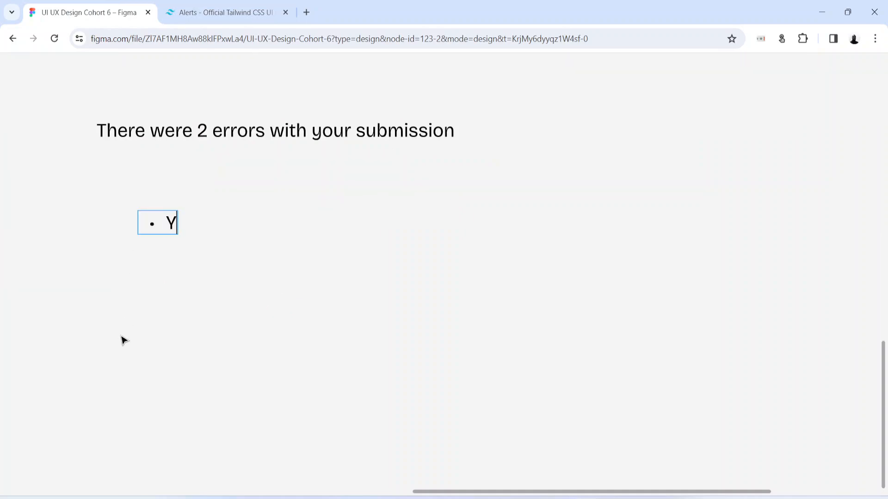
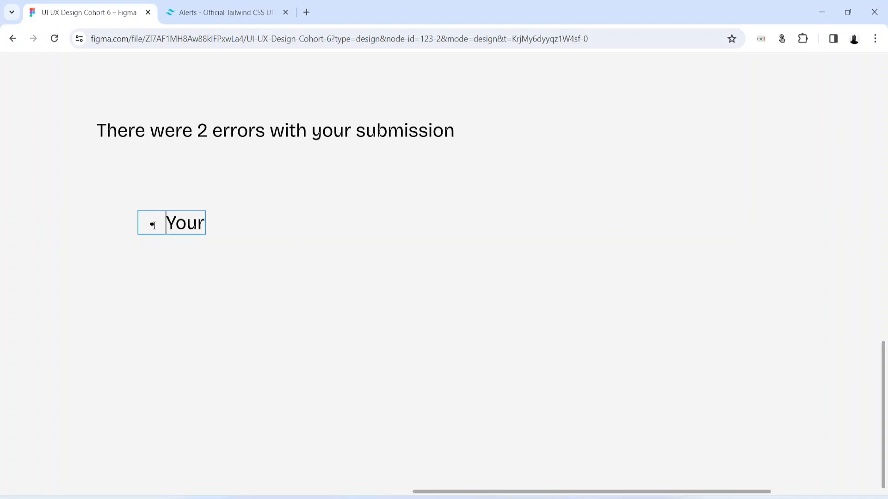
pyautogui.press('Escape')
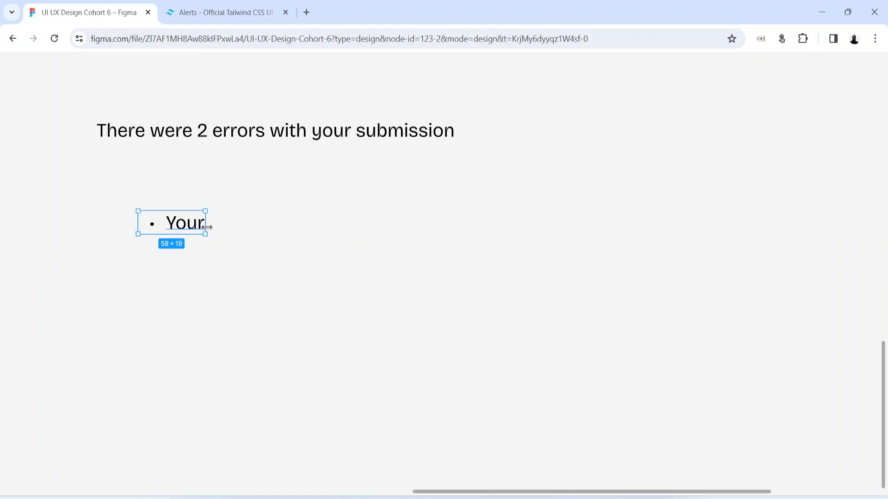
# Step: Complete the bulleted text as "Your password must be at least 8 characters", checking the wording on the Tailwind UI page
pyautogui.doubleClick(198, 232)
pyautogui.press('Right')
pyautogui.write('password b')
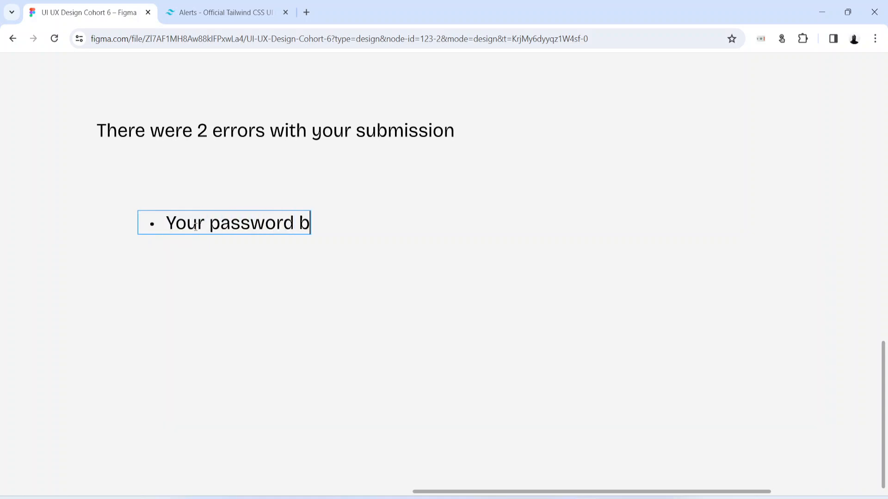
pyautogui.press('BackSpace')
pyautogui.write('must be')
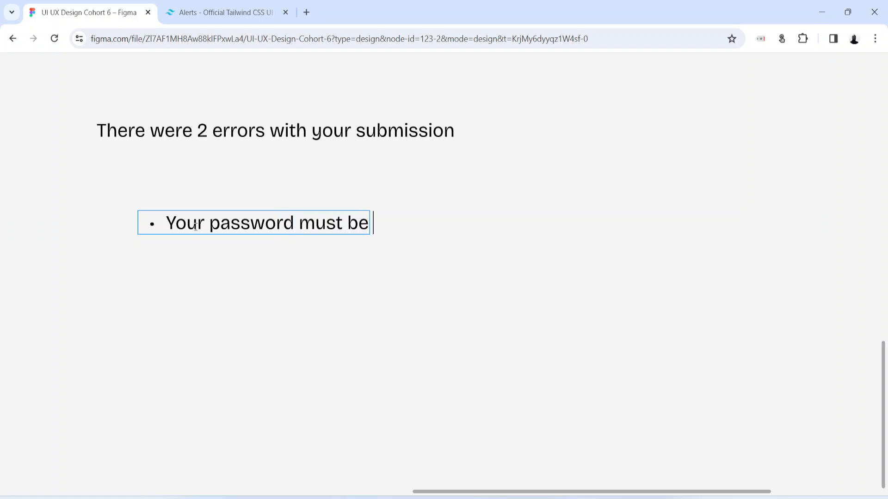
pyautogui.click(213, 6)
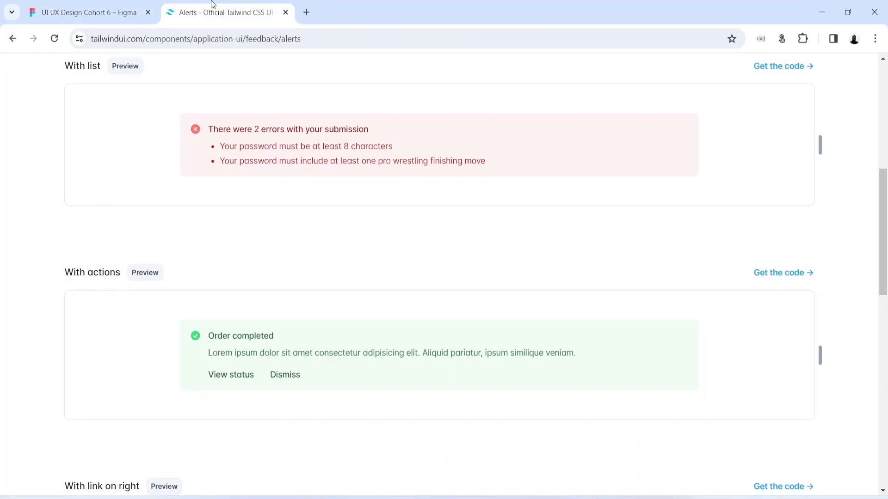
pyautogui.click(68, 5)
pyautogui.write('at leas')
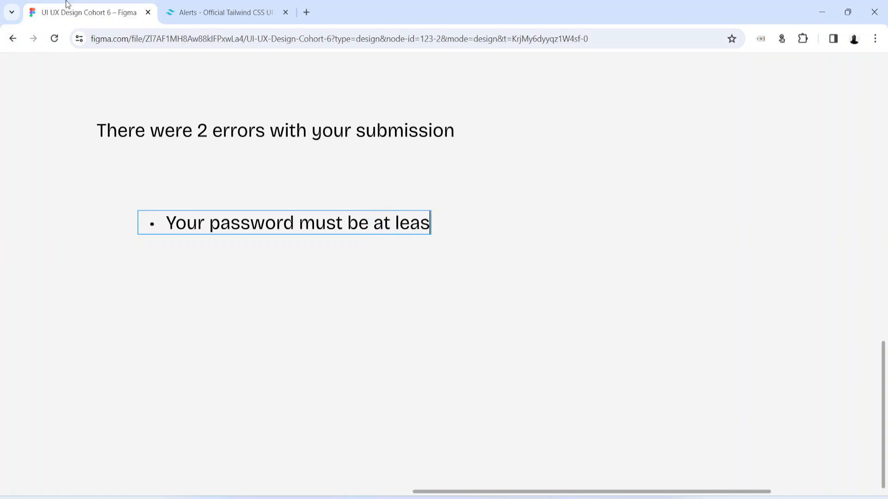
pyautogui.write('t 8 characters')
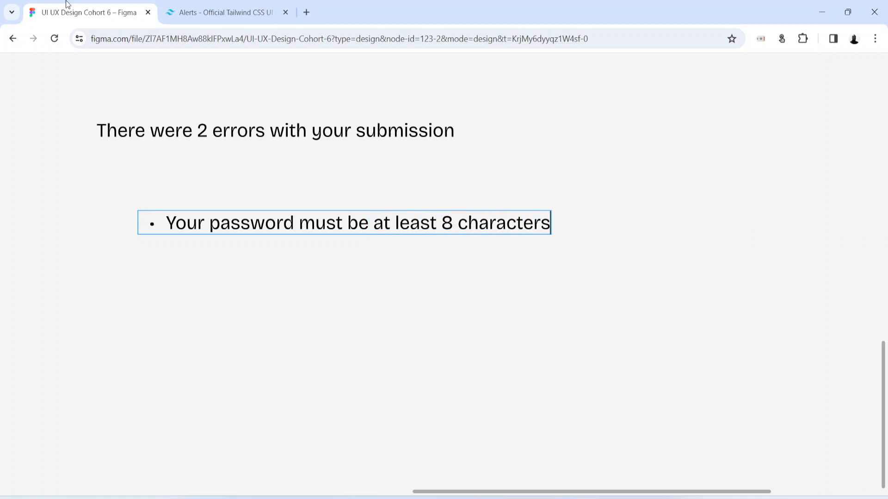
pyautogui.press('Escape')
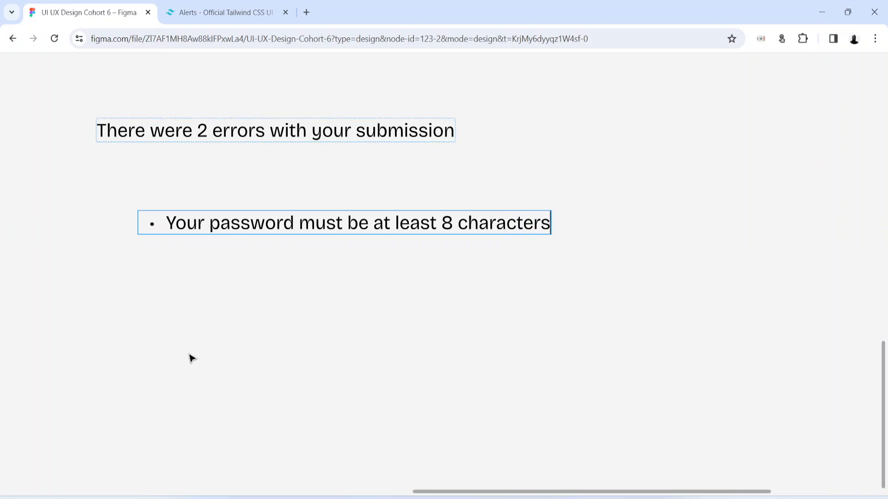
# Step: Duplicate the password bullet just below the original in Figma and check the second bullet's wording on the Tailwind UI page
pyautogui.moveTo(241, 228); pyautogui.dragTo(238, 270)
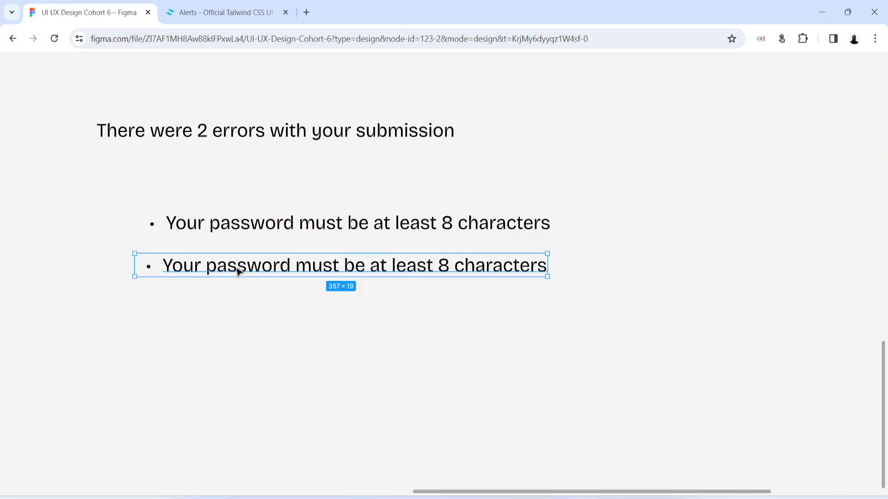
pyautogui.hotkey('ctrl', 'Tab')
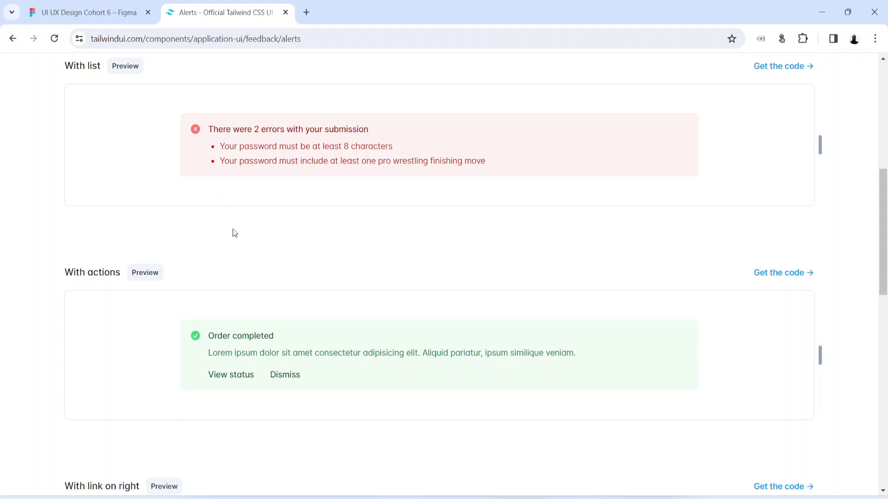
pyautogui.click(119, 6)
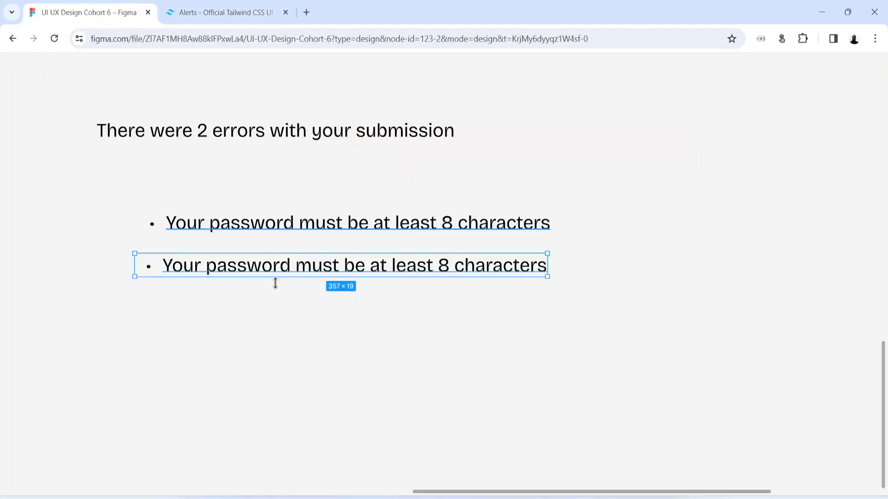
# Step: Reword the duplicated bullet as "Your password must include at least one pro wrestling finishing move"
pyautogui.doubleClick(359, 264)
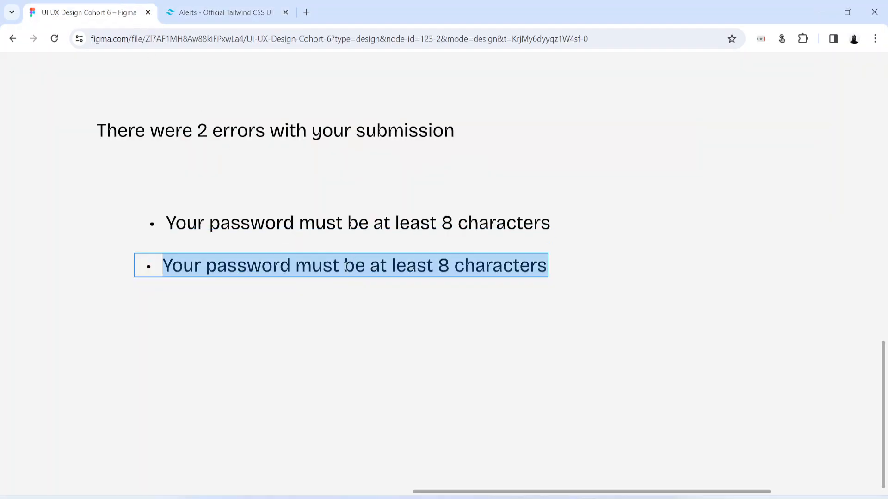
pyautogui.moveTo(344, 266); pyautogui.dragTo(565, 266)
pyautogui.write('inco')
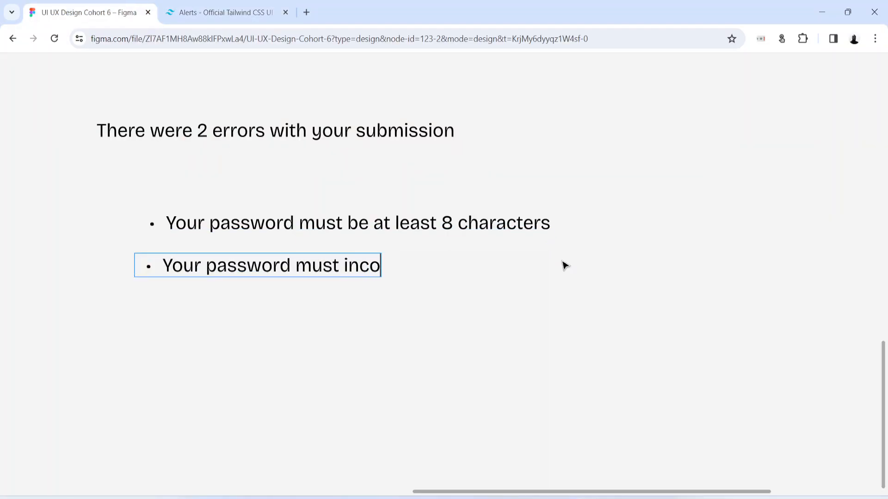
pyautogui.press('BackSpace')
pyautogui.write('lude at lea')
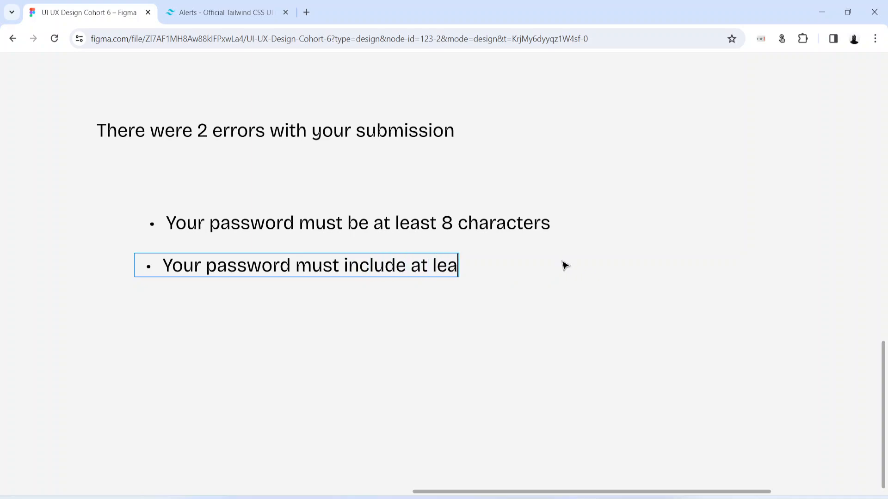
pyautogui.write('st one proi')
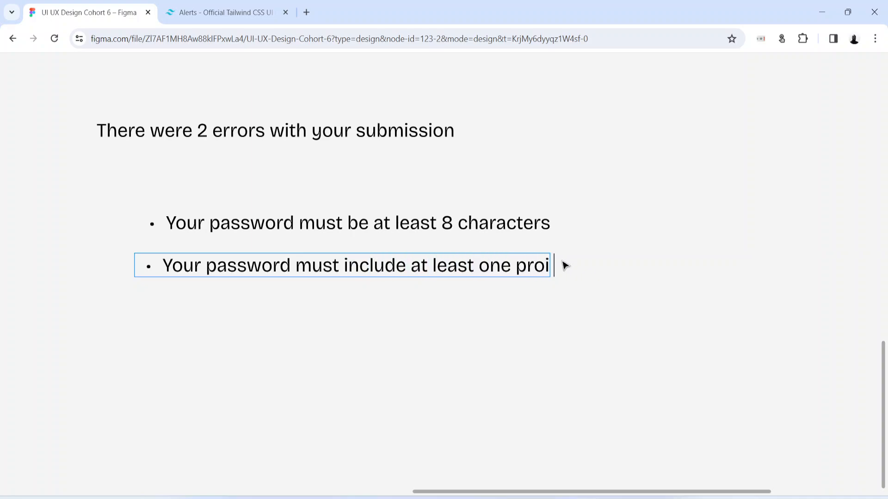
pyautogui.press('BackSpace')
pyautogui.write('wrestling')
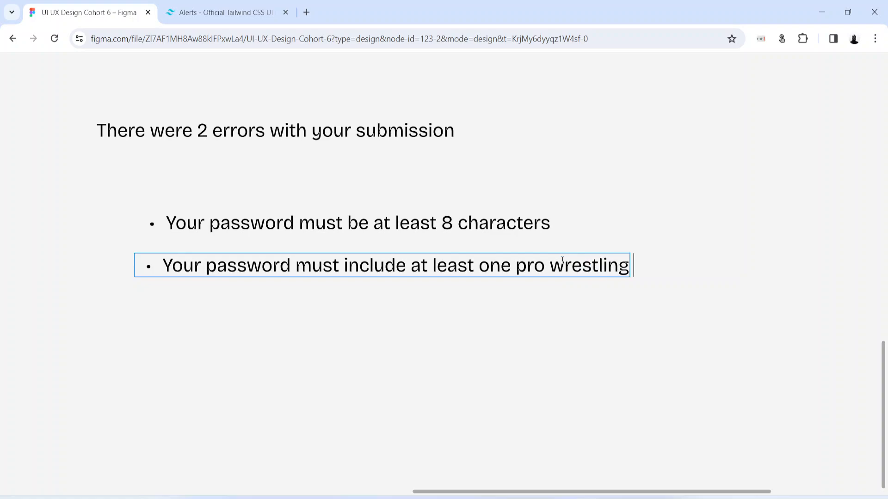
pyautogui.write(' finishing move')
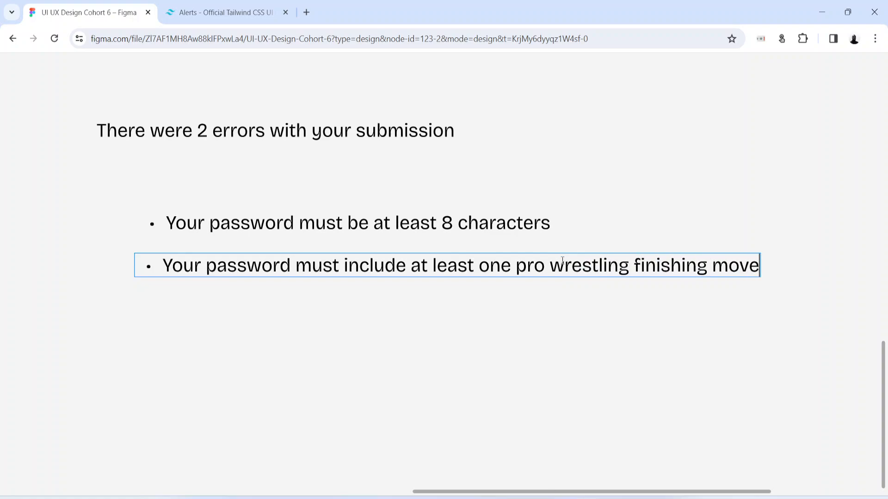
pyautogui.press('Escape')
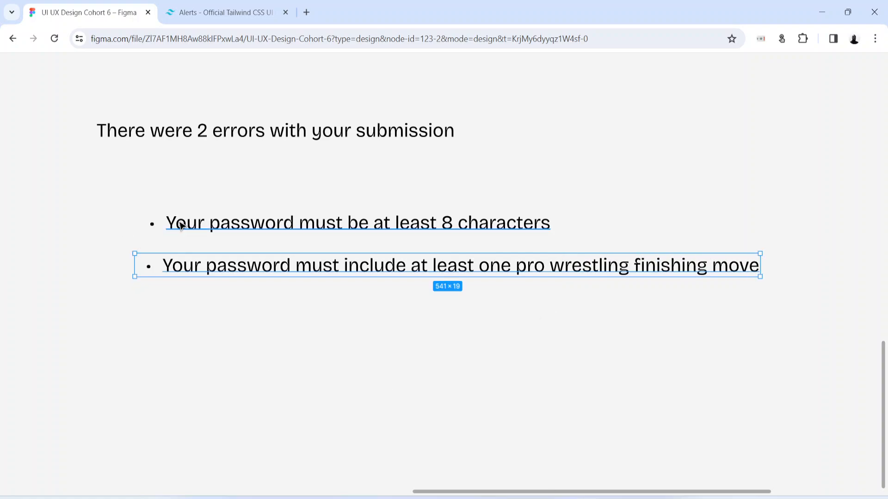
# Step: Move the first bullet and the errors heading closer to the second bullet, and check the alert's icon on the Tailwind UI page
pyautogui.moveTo(179, 224); pyautogui.dragTo(170, 229)
pyautogui.moveTo(182, 139); pyautogui.dragTo(204, 159)
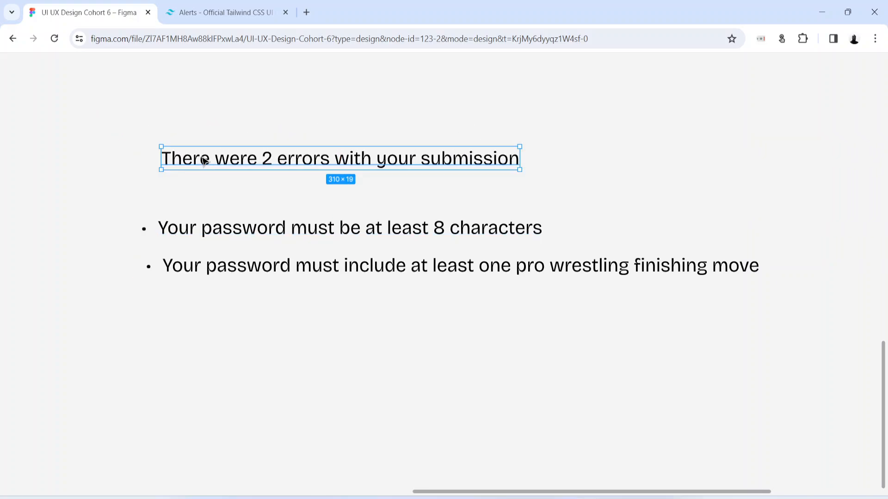
pyautogui.click(217, 12)
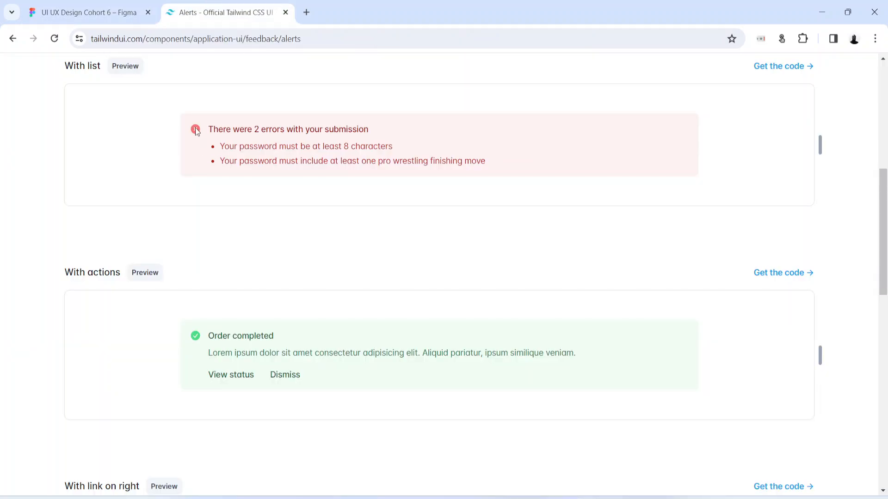
pyautogui.click(83, 12)
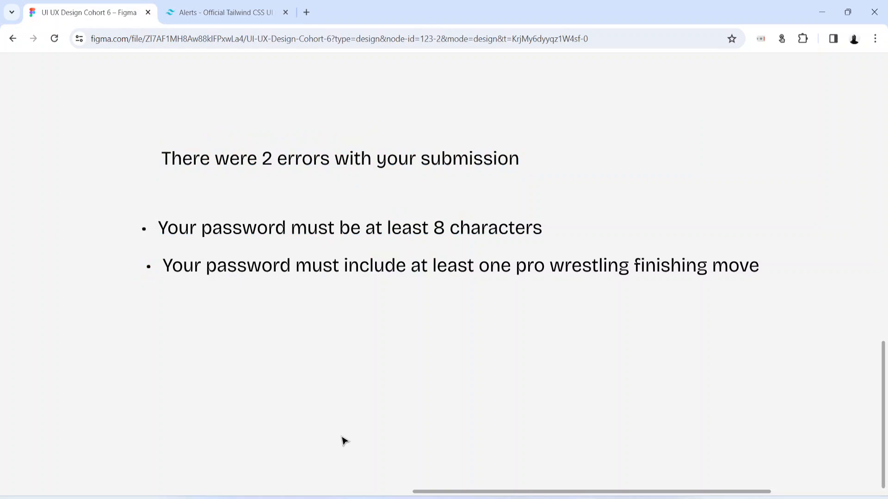
# Step: Search the Material Symbols plugin for "close" and insert the circled X icon
pyautogui.hotkey('ctrl', '/')
pyautogui.click(394, 148)
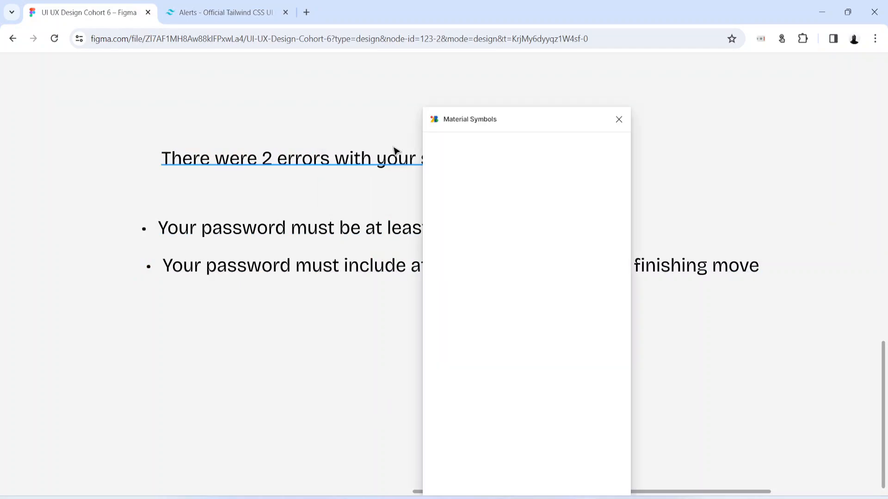
pyautogui.click(548, 147)
pyautogui.write('clo')
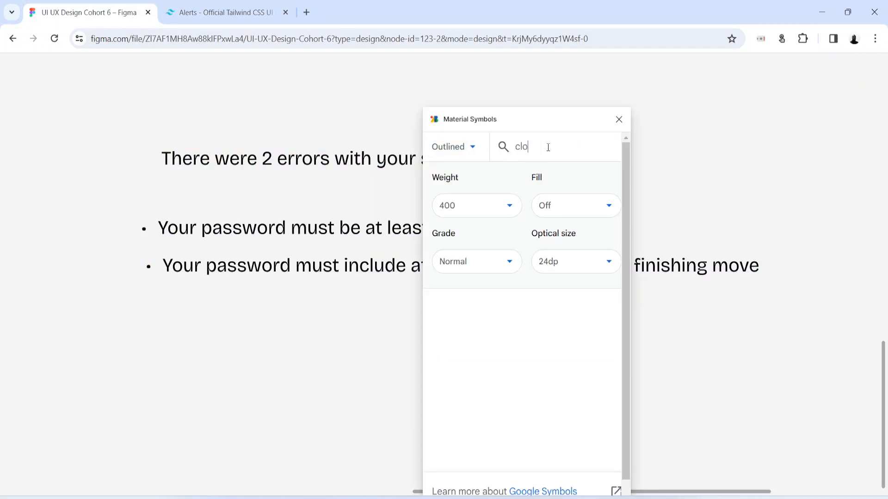
pyautogui.write('se')
pyautogui.scroll(-5, 500, 362)
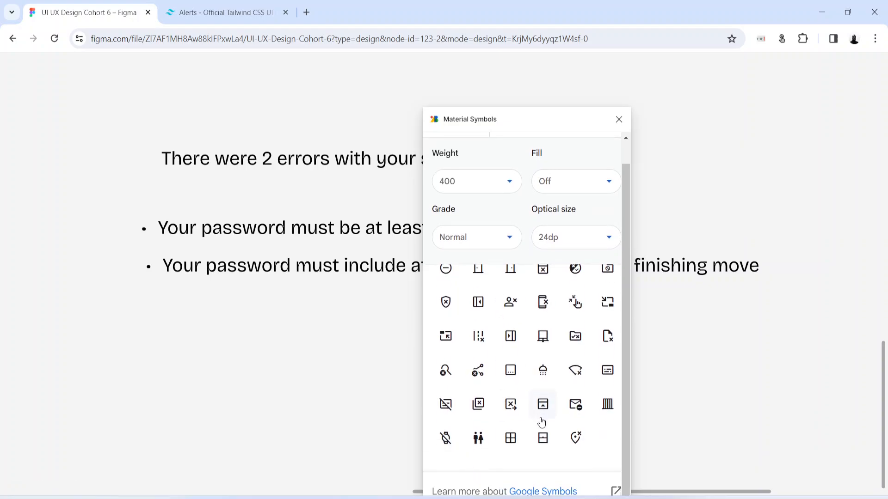
pyautogui.scroll(1, 541, 423)
pyautogui.scroll(3, 553, 325)
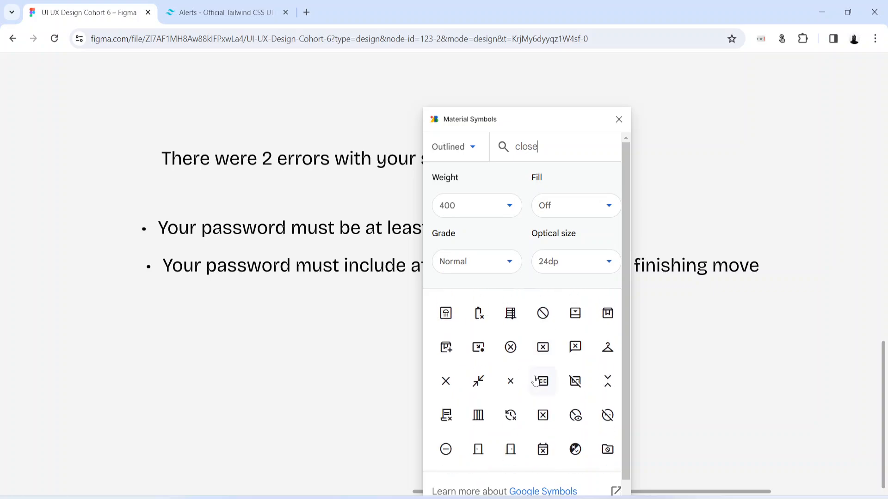
pyautogui.click(509, 350)
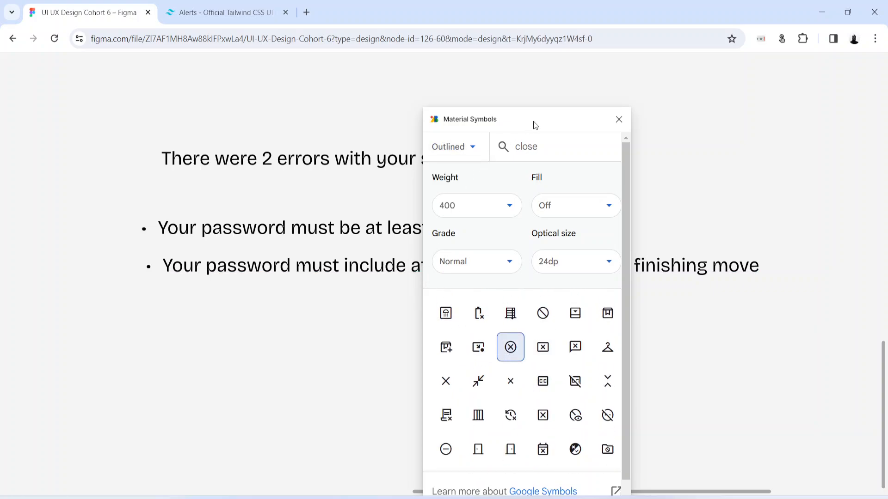
# Step: Compare the icon with the Tailwind UI alert, set the symbol's fill to On, and place it below the bullets
pyautogui.moveTo(533, 121); pyautogui.dragTo(686, 109)
pyautogui.click(252, 5)
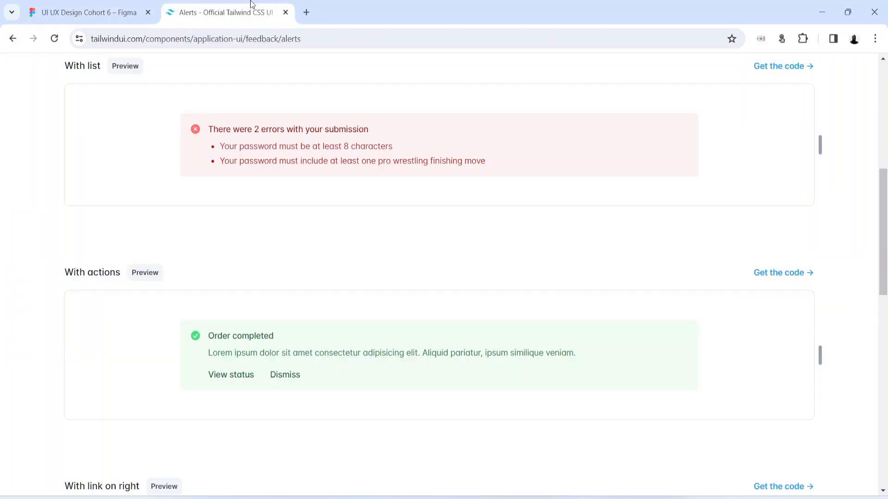
pyautogui.click(111, 11)
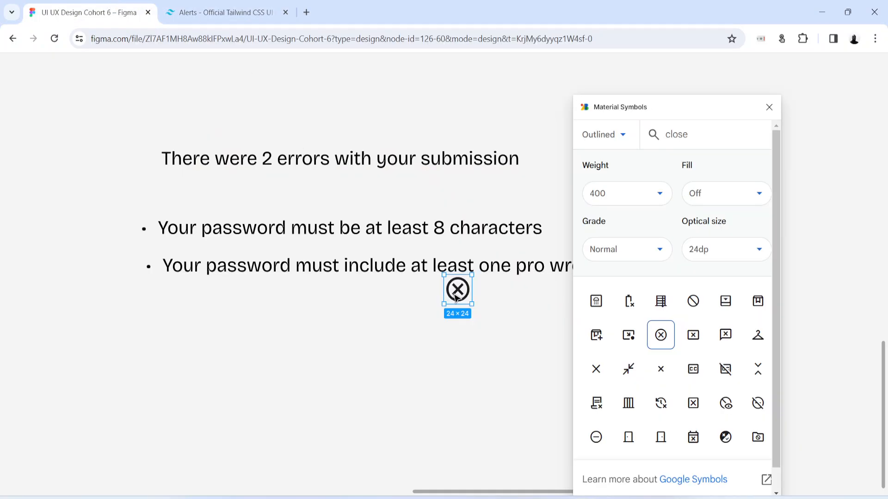
pyautogui.moveTo(454, 294); pyautogui.dragTo(398, 332)
pyautogui.click(707, 198)
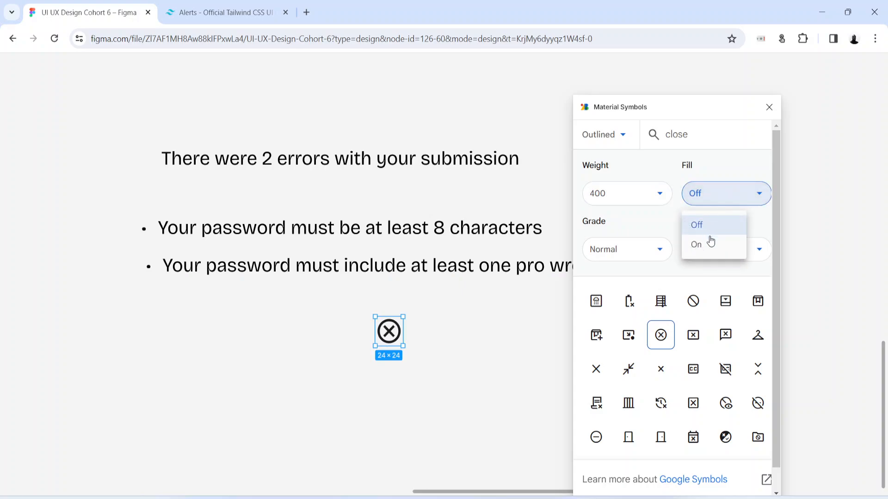
pyautogui.click(697, 243)
pyautogui.moveTo(392, 342); pyautogui.dragTo(149, 373)
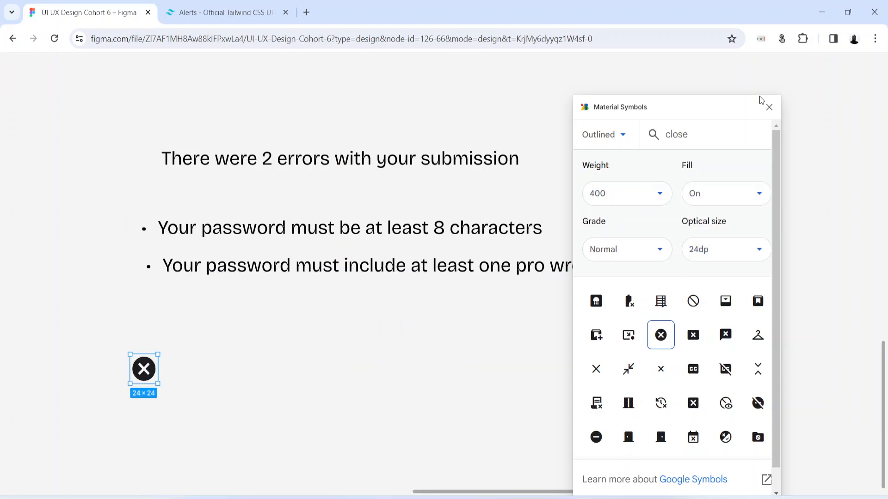
pyautogui.click(770, 106)
# Step: Resize the cancel icon to 20 × 20 and place it to the left of the errors heading
pyautogui.hotkey('ctrl', '\\')
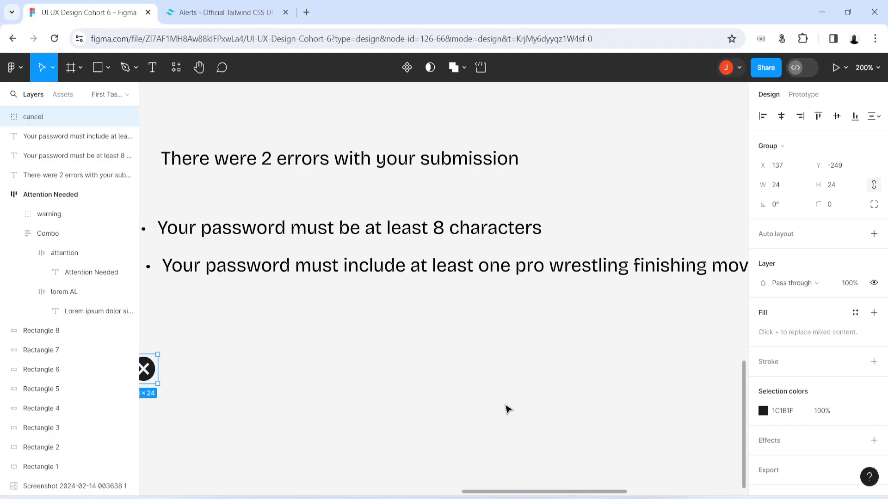
pyautogui.click(842, 187)
pyautogui.write('2')
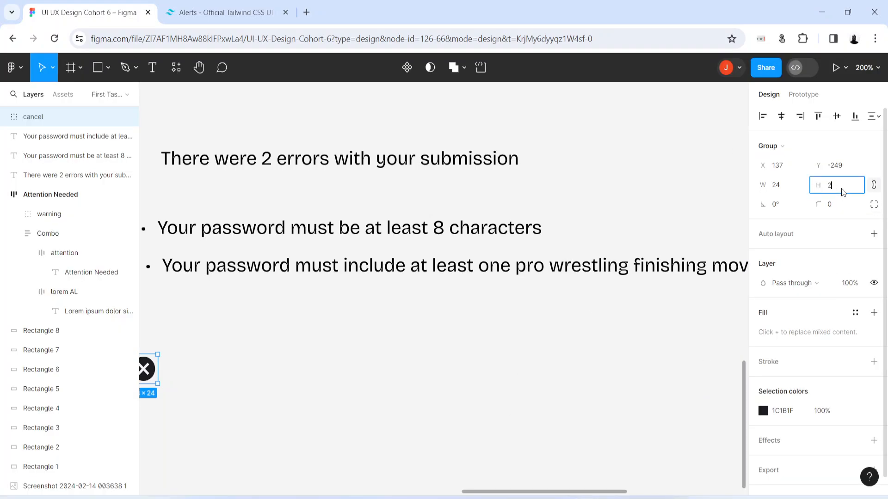
pyautogui.write('0')
pyautogui.press('Return')
pyautogui.press('h')
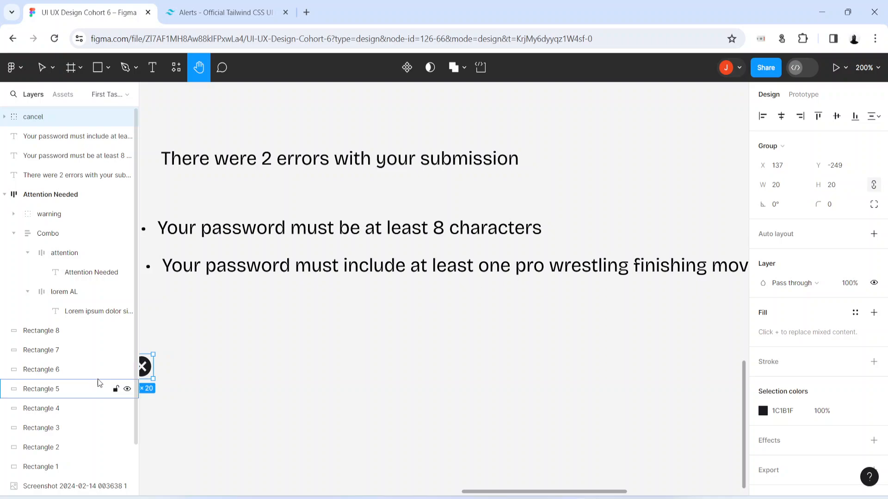
pyautogui.moveTo(191, 285); pyautogui.dragTo(325, 336)
pyautogui.press('v')
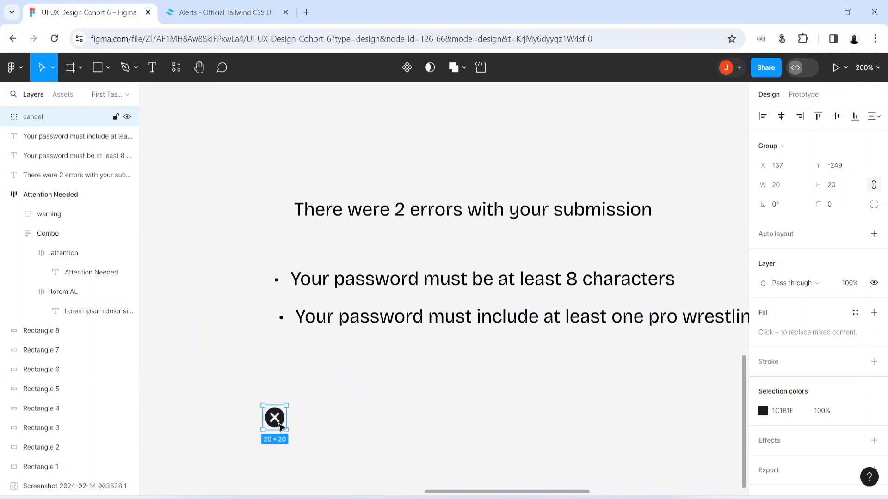
pyautogui.moveTo(275, 417); pyautogui.dragTo(200, 202)
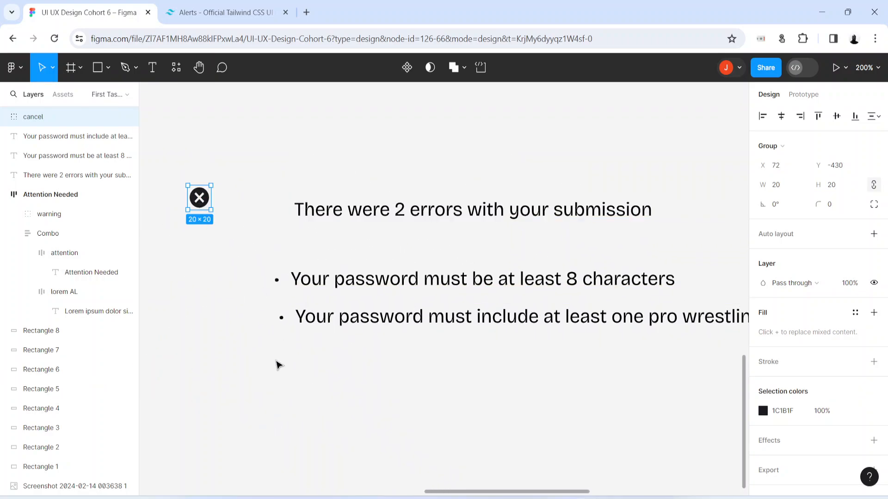
# Step: Check the Tailwind UI alert and wrap the errors heading in an auto layout frame named "There" with 0 padding
pyautogui.click(202, 6)
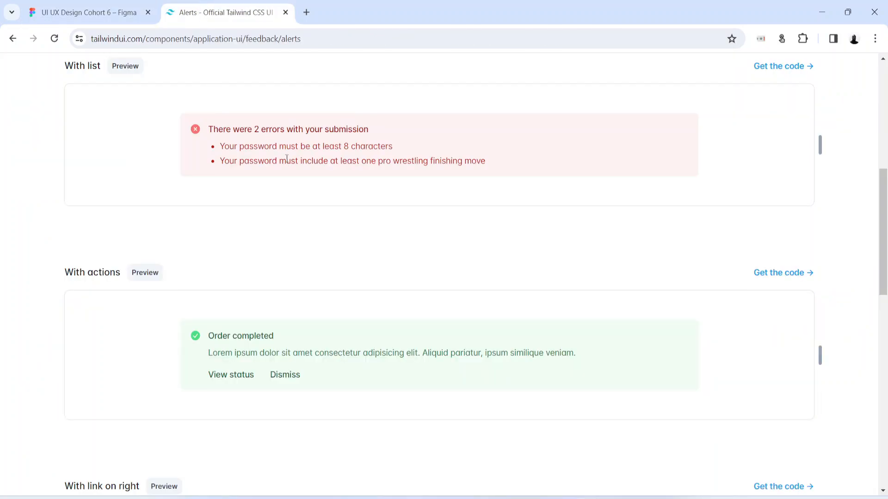
pyautogui.click(115, 13)
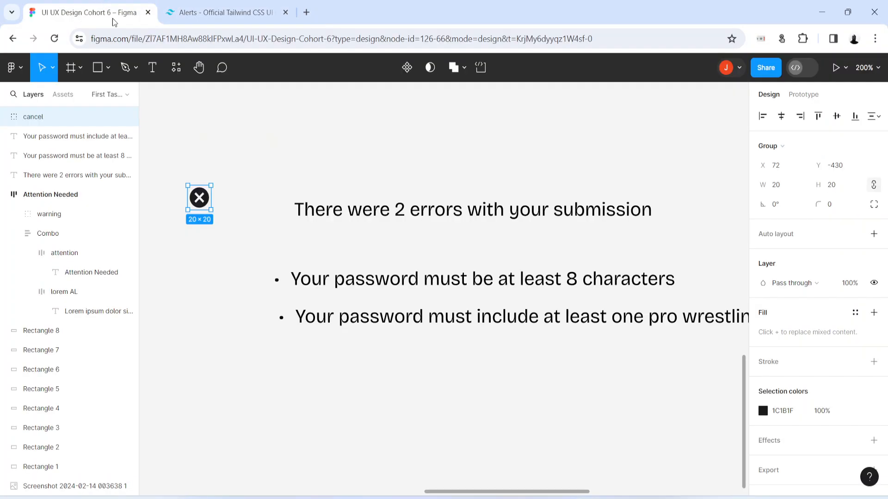
pyautogui.click(342, 211)
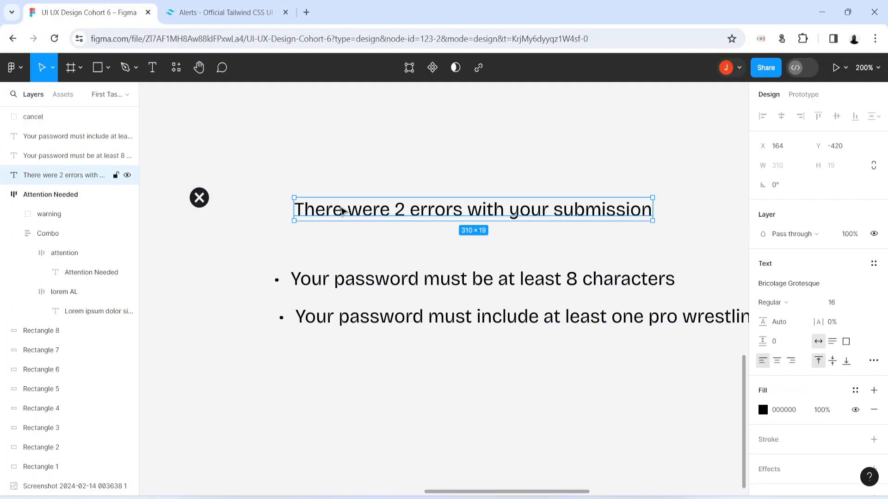
pyautogui.hotkey('shift', 'a')
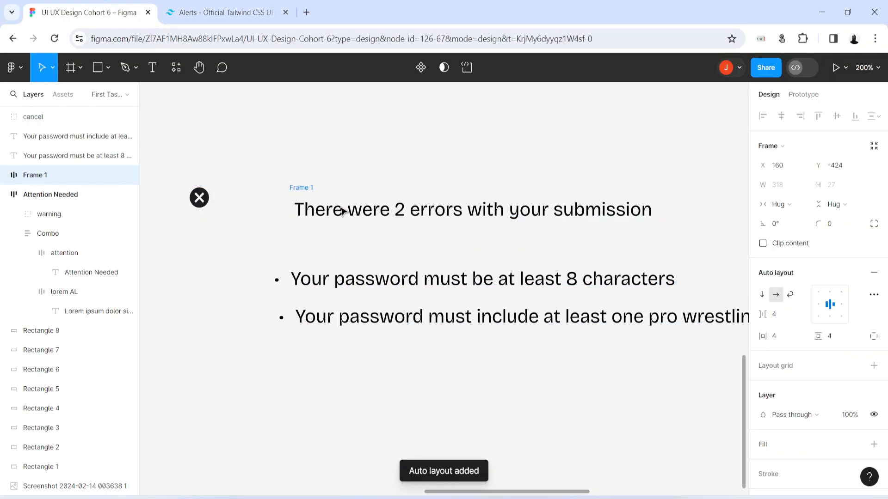
pyautogui.doubleClick(307, 188)
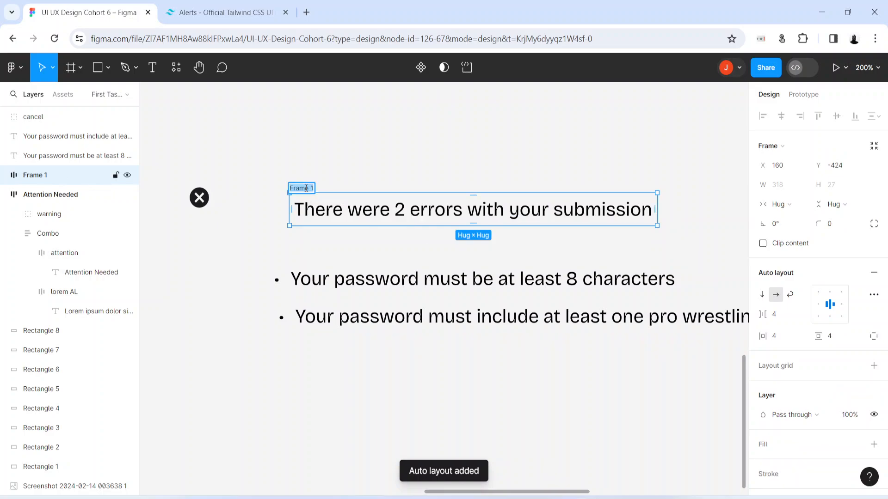
pyautogui.write('There')
pyautogui.press('Return')
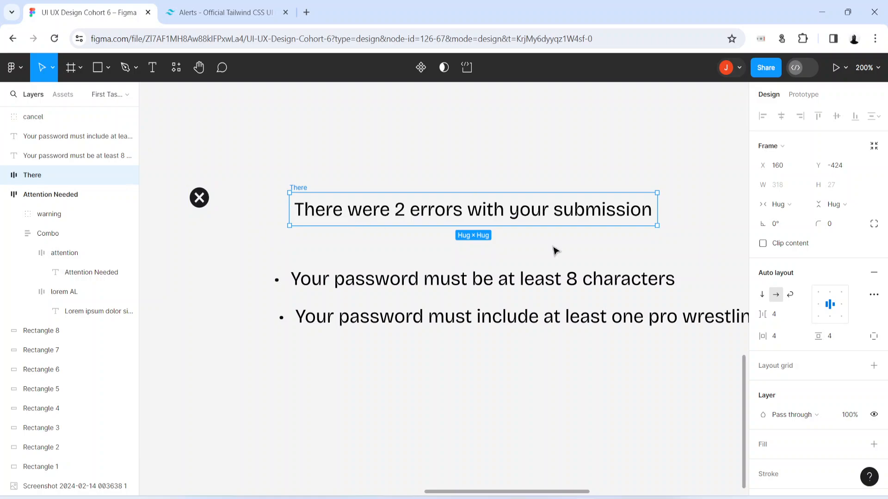
pyautogui.click(782, 338)
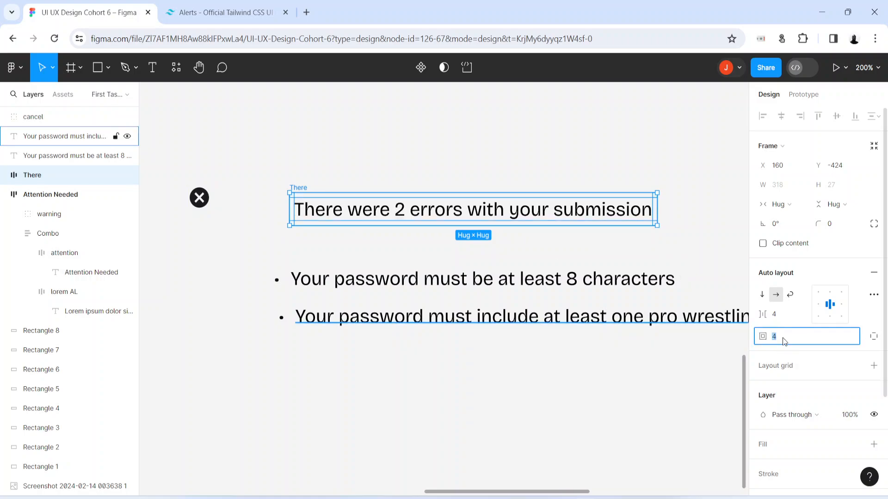
pyautogui.press('Return')
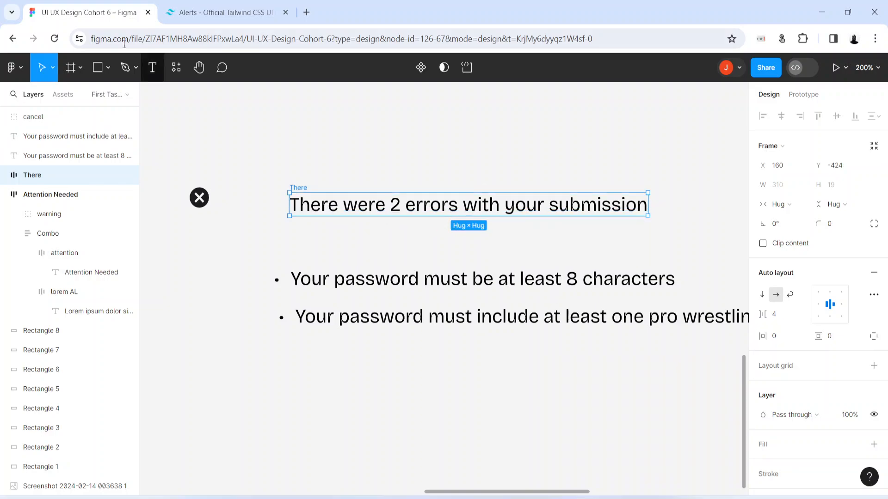
# Step: Check the Tailwind UI alert, set the errors heading text to Fill container width, and move the "There" frame slightly up and left
pyautogui.click(217, 13)
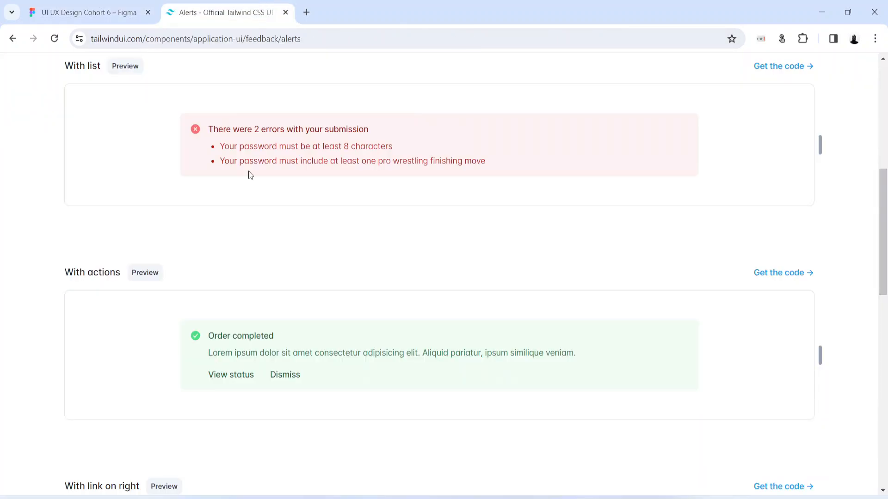
pyautogui.click(103, 10)
pyautogui.click(369, 210)
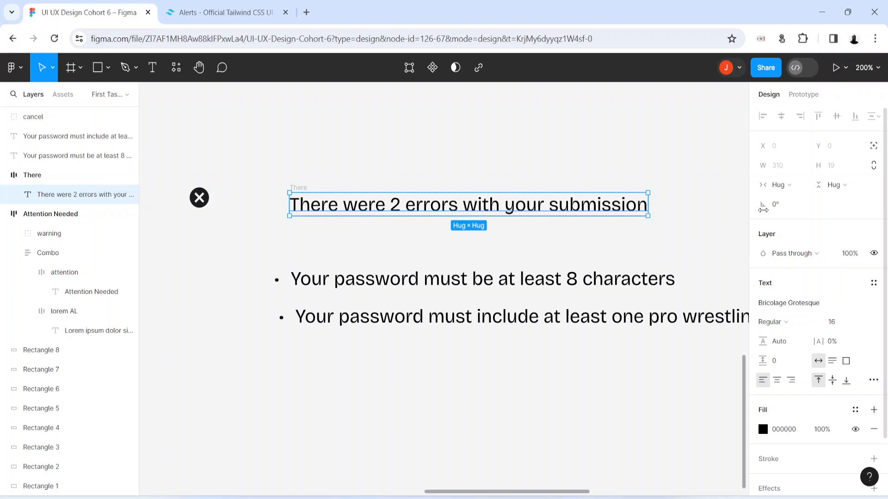
pyautogui.click(779, 185)
pyautogui.click(797, 198)
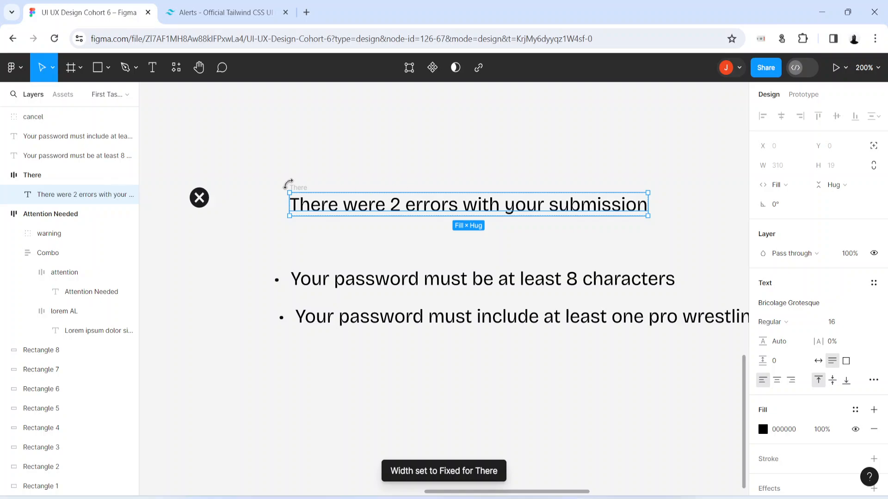
pyautogui.click(292, 186)
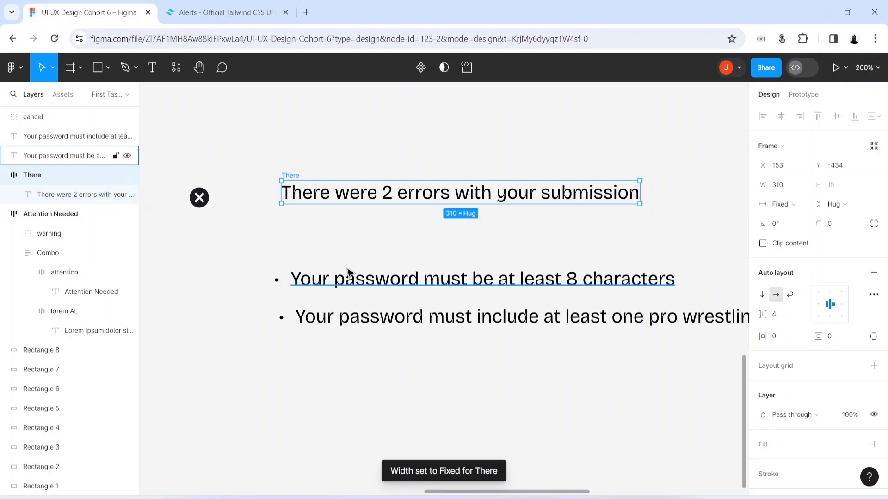
# Step: Wrap the "at least 8 characters" bullet in an auto layout frame named "Your password" with 0 padding
pyautogui.moveTo(349, 273)
pyautogui.mouseDown()
pyautogui.moveTo(331, 268)
pyautogui.moveTo(342, 274)
pyautogui.mouseUp()
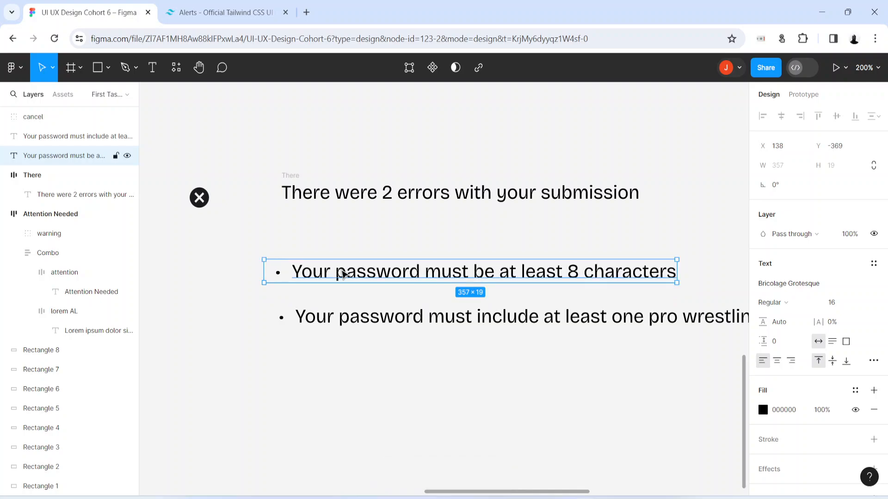
pyautogui.hotkey('shift', 'a')
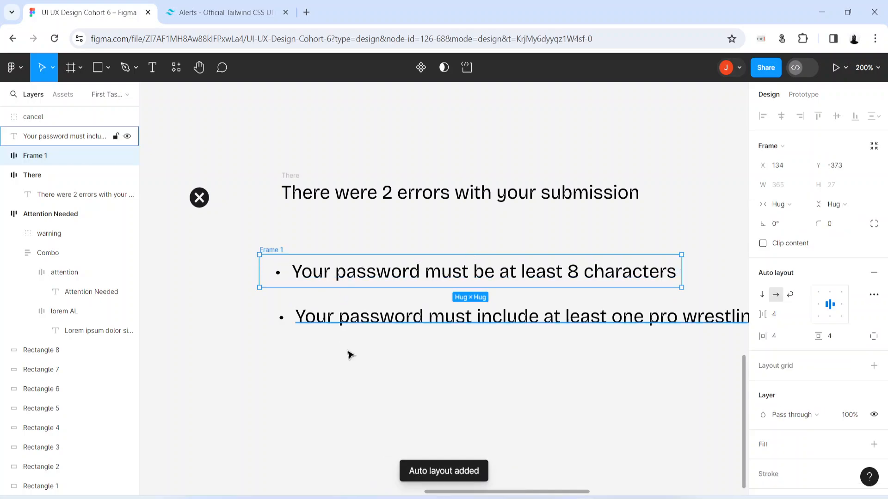
pyautogui.doubleClick(269, 250)
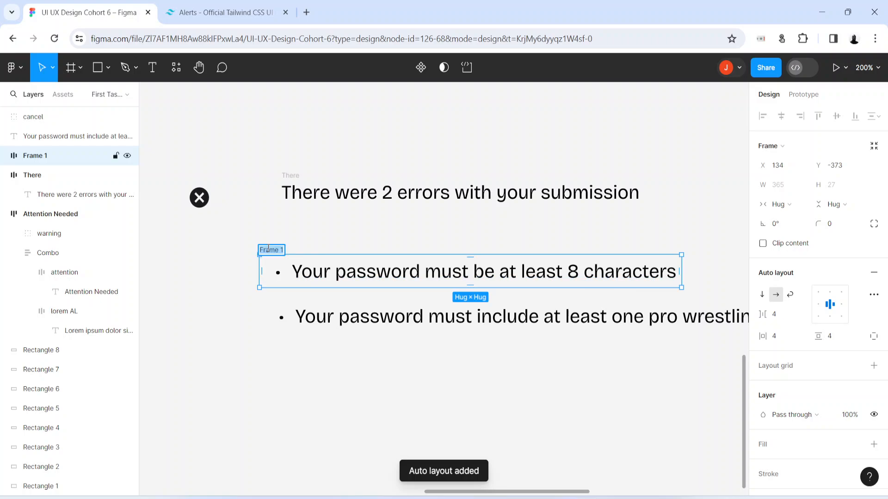
pyautogui.write('Your password')
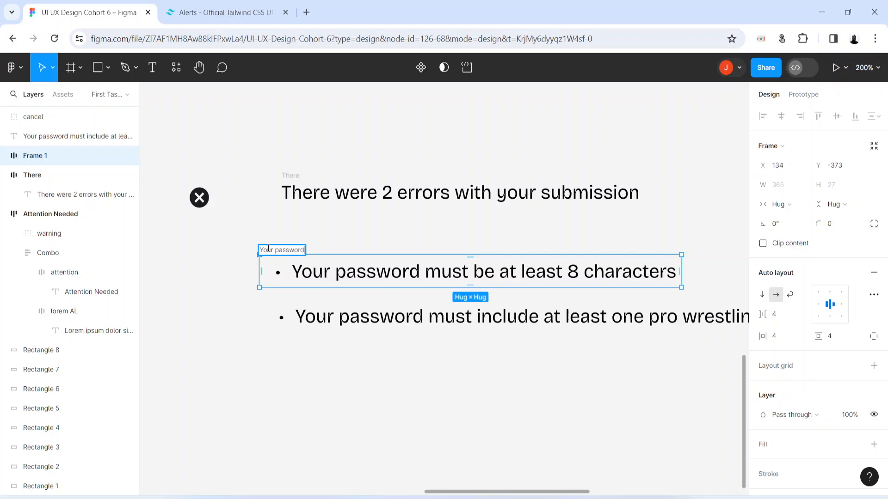
pyautogui.press('Return')
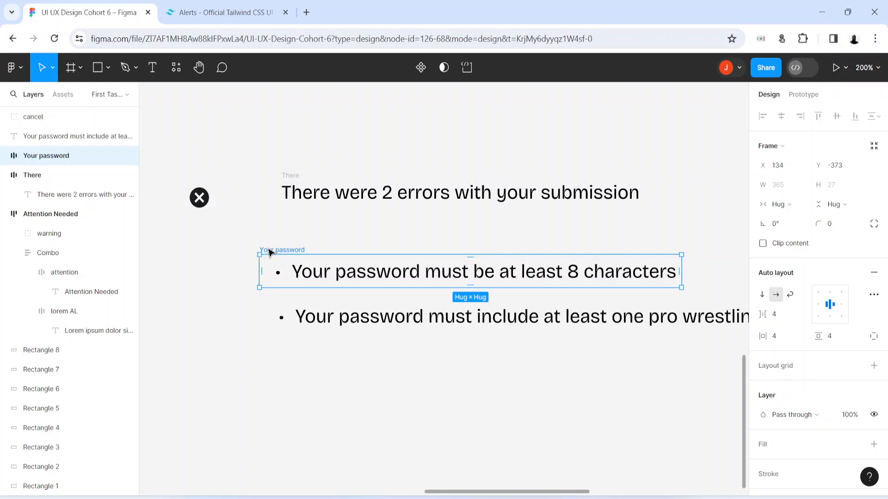
pyautogui.click(786, 341)
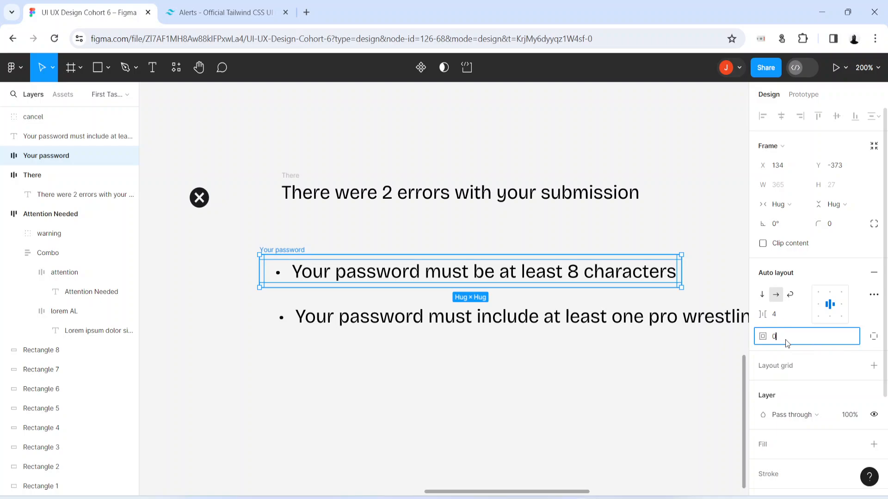
pyautogui.write('0')
pyautogui.press('Return')
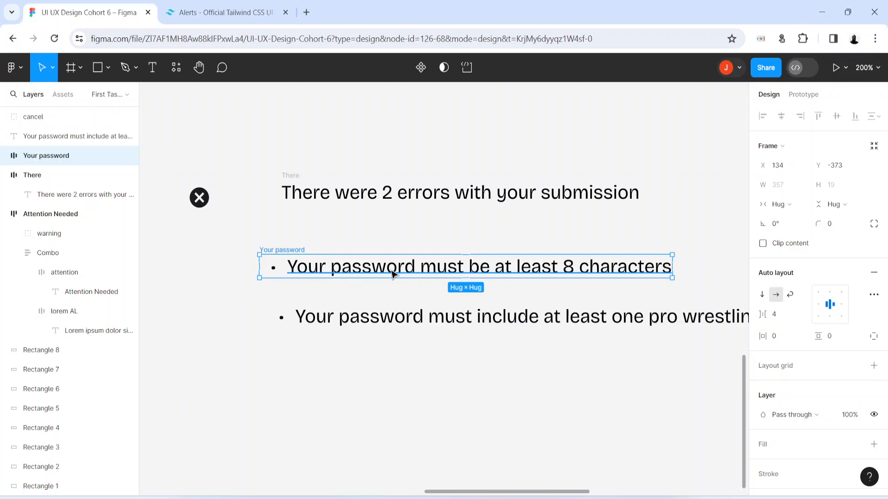
# Step: Set the first bullet text to Fill container width and place its frame below the heading, aligned to the heading's left edge
pyautogui.click(481, 276)
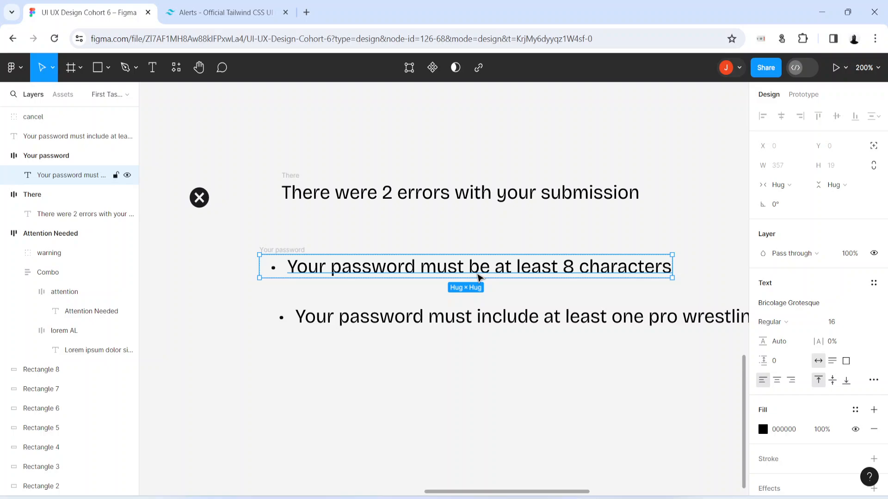
pyautogui.click(780, 184)
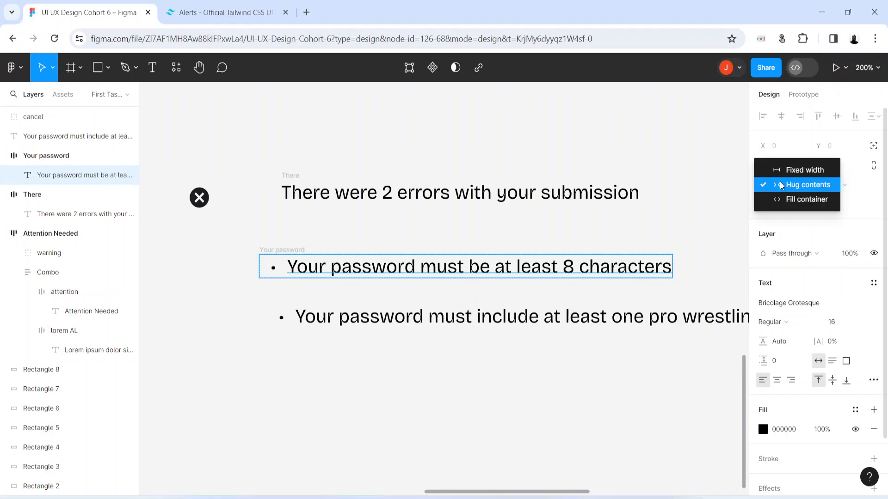
pyautogui.click(792, 199)
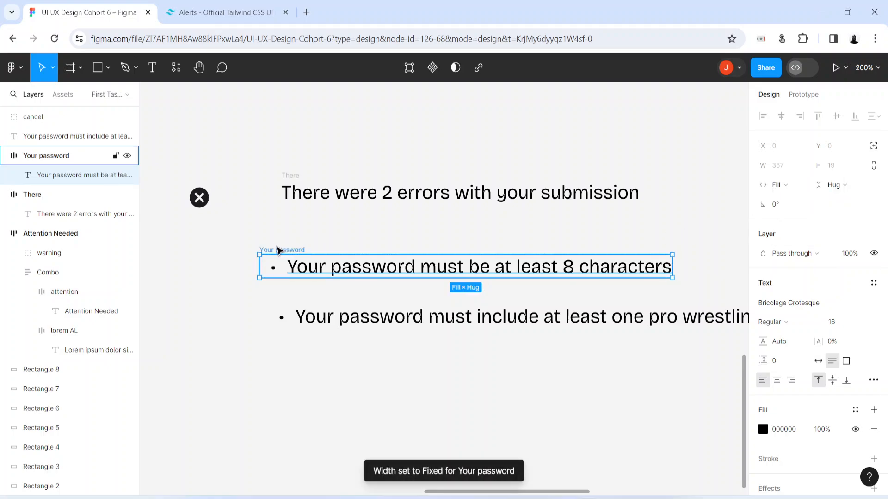
pyautogui.moveTo(278, 250); pyautogui.dragTo(300, 226)
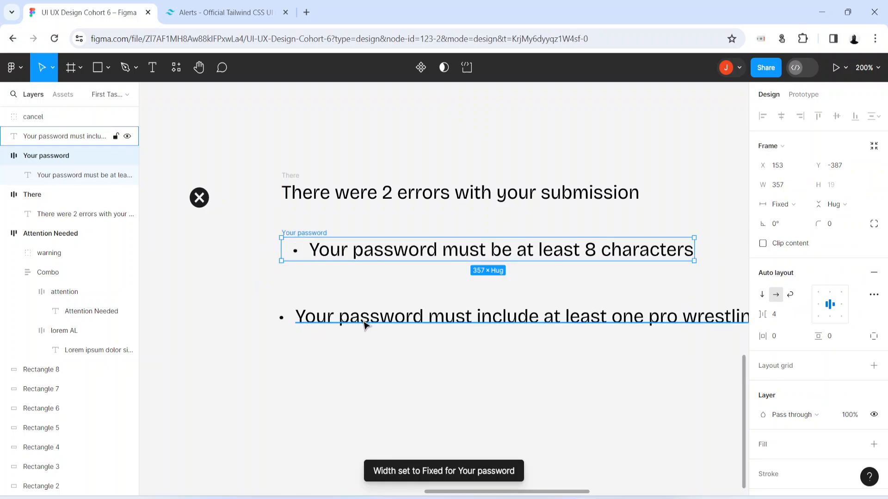
# Step: Wrap the second bullet text in an auto layout frame named "pro wrestling" with 0 padding
pyautogui.moveTo(365, 321); pyautogui.dragTo(336, 341)
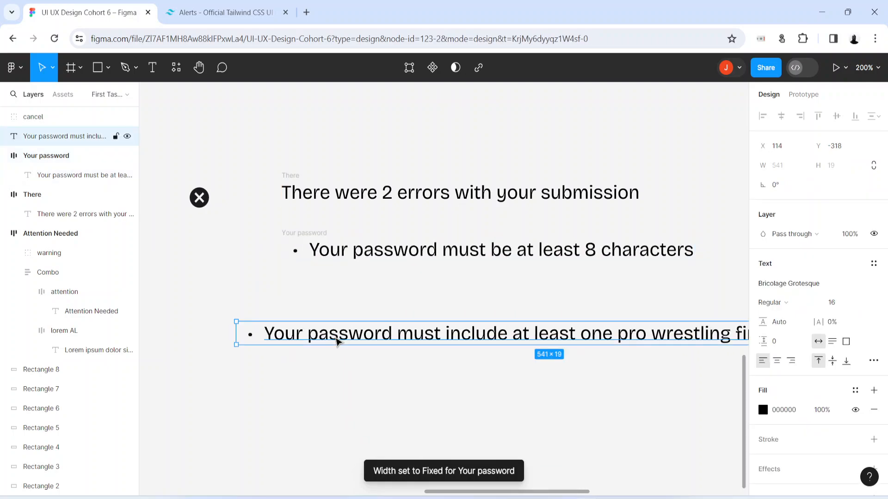
pyautogui.hotkey('shift', 'a')
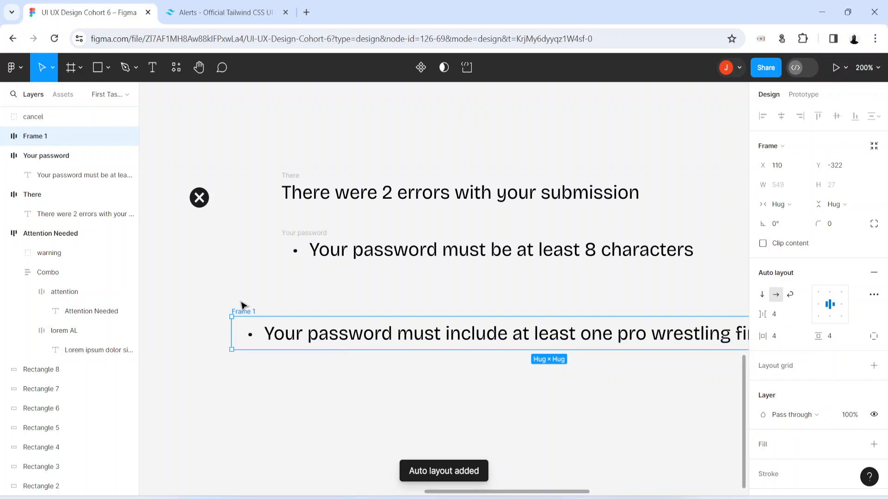
pyautogui.doubleClick(239, 312)
pyautogui.write('pro wrestling')
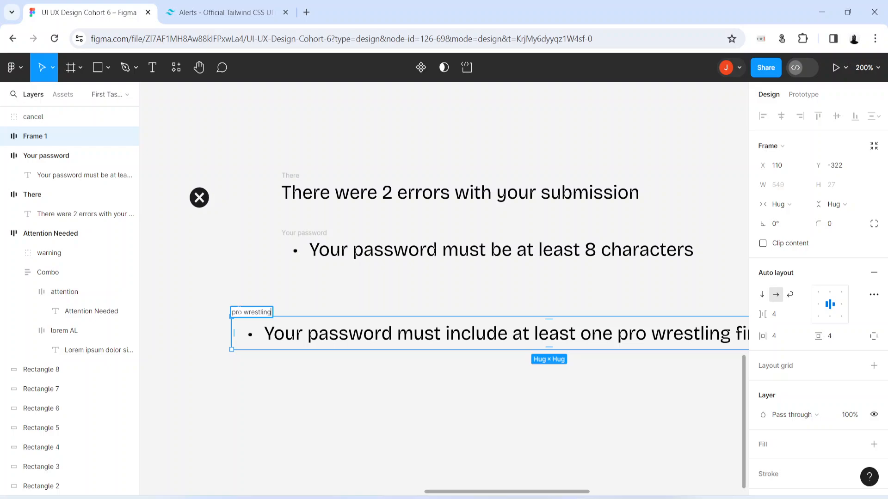
pyautogui.press('Return')
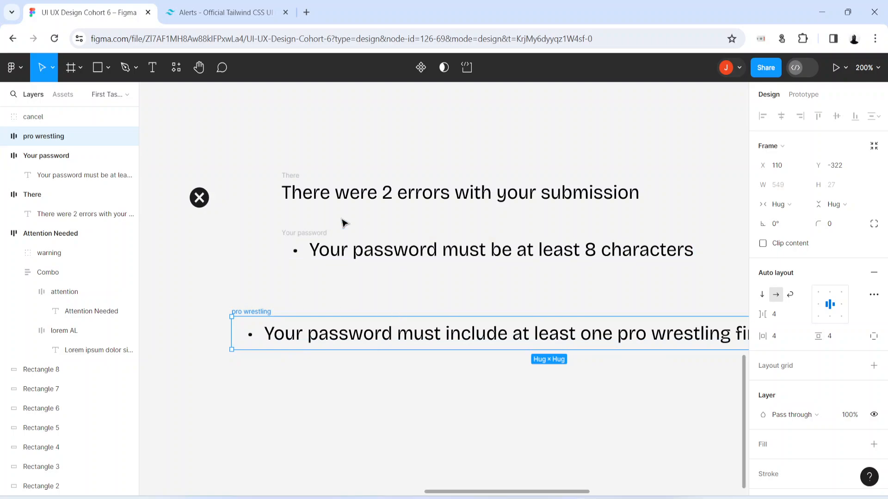
pyautogui.click(784, 341)
pyautogui.write('0')
pyautogui.press('Return')
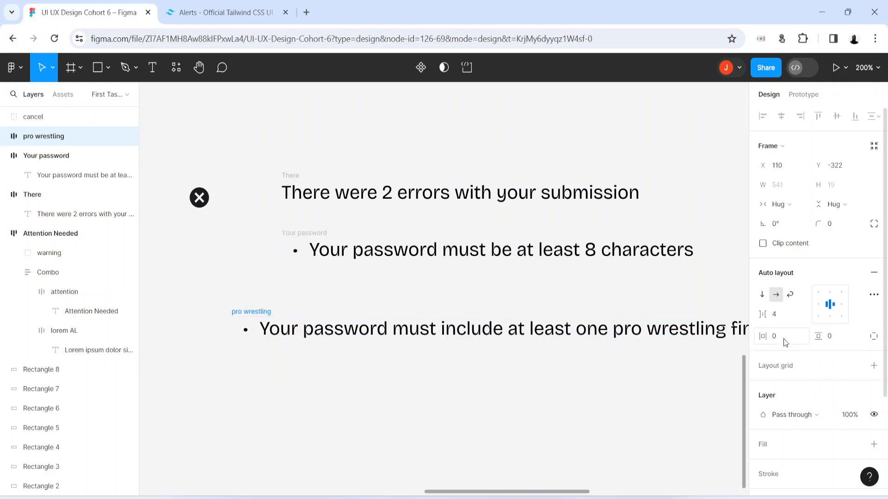
# Step: Set the second bullet text to Fill container width and bring both bullet frames close together, left-aligned with the heading
pyautogui.click(368, 338)
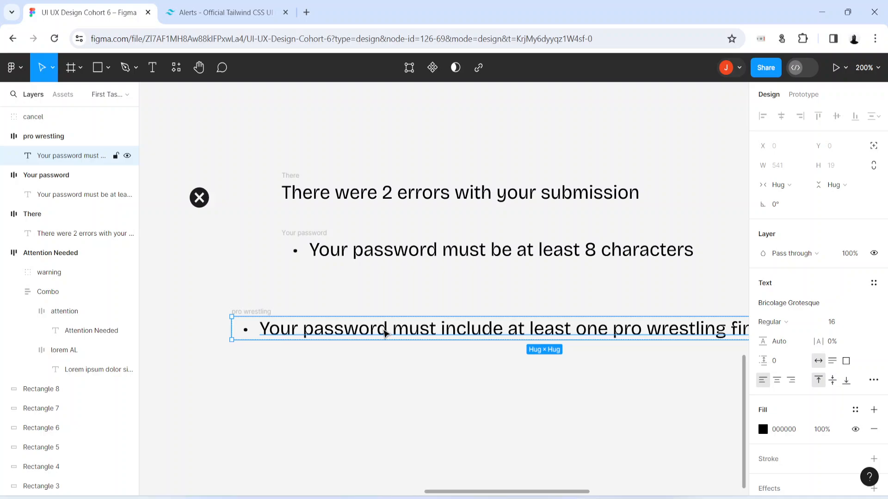
pyautogui.click(783, 190)
pyautogui.click(786, 198)
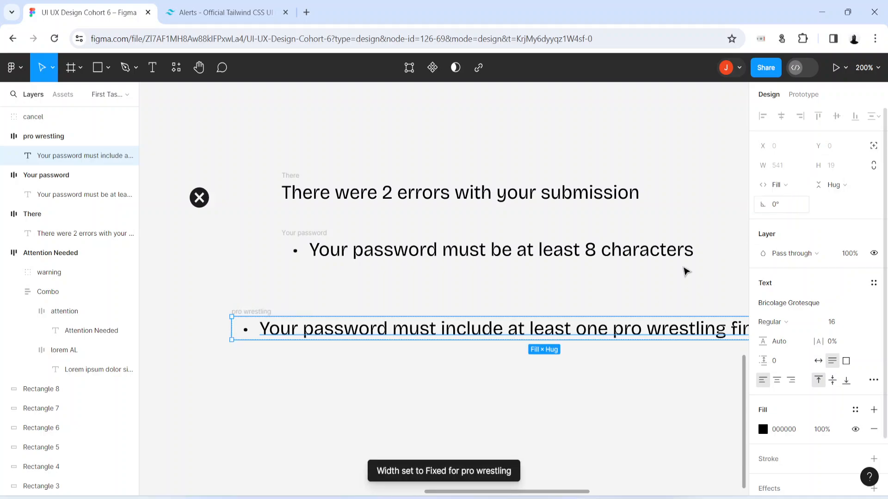
pyautogui.moveTo(244, 310); pyautogui.dragTo(295, 300)
pyautogui.click(292, 237)
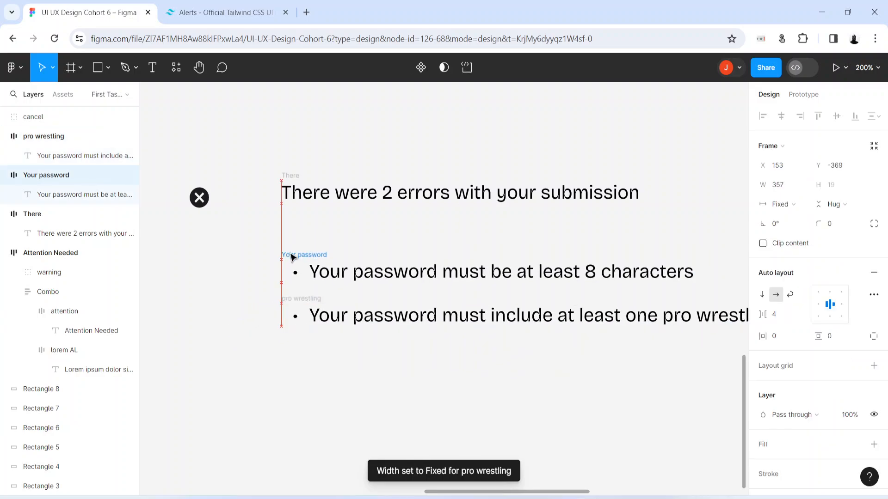
# Step: Check the bullet list in the Tailwind UI alert and combine both bullet frames in a vertical auto layout frame named "List combo"
pyautogui.click(240, 6)
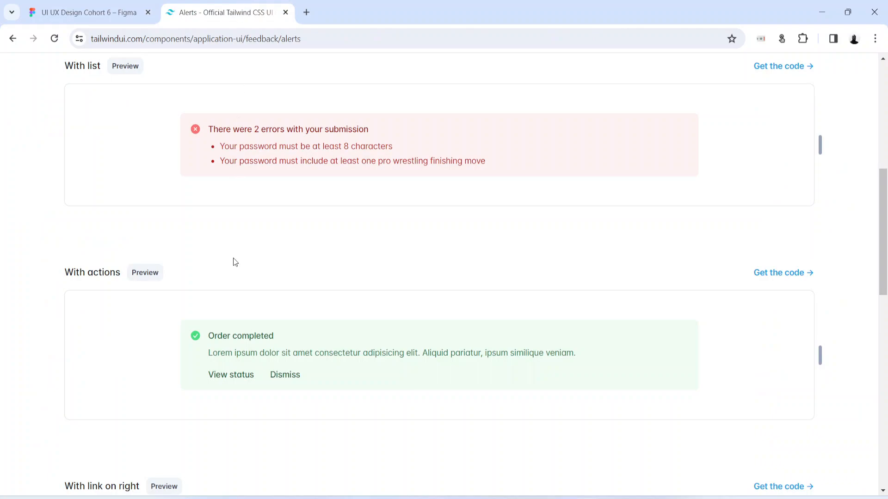
pyautogui.moveTo(225, 147); pyautogui.dragTo(493, 162)
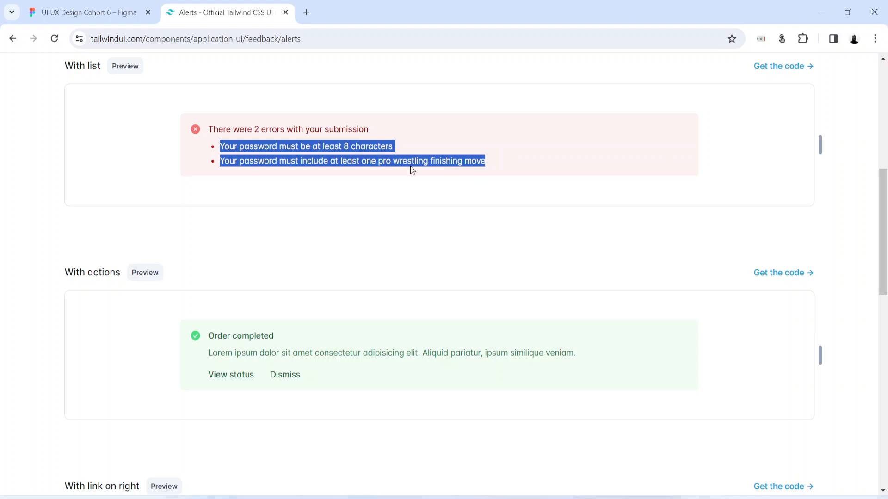
pyautogui.click(227, 159)
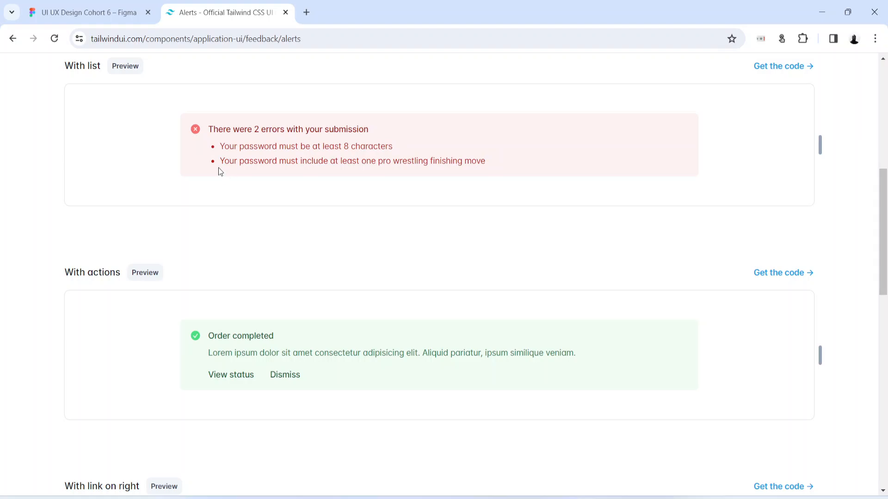
pyautogui.click(64, 5)
pyautogui.moveTo(254, 236); pyautogui.dragTo(748, 383)
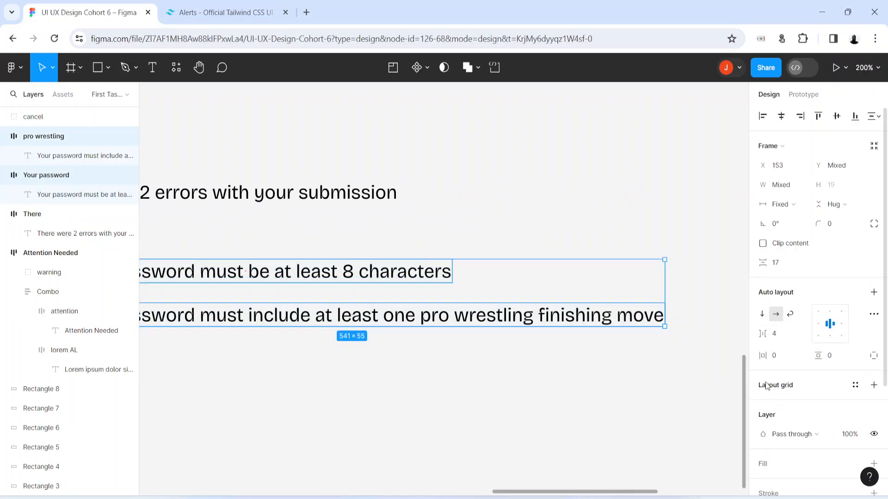
pyautogui.hotkey('shift', 'a')
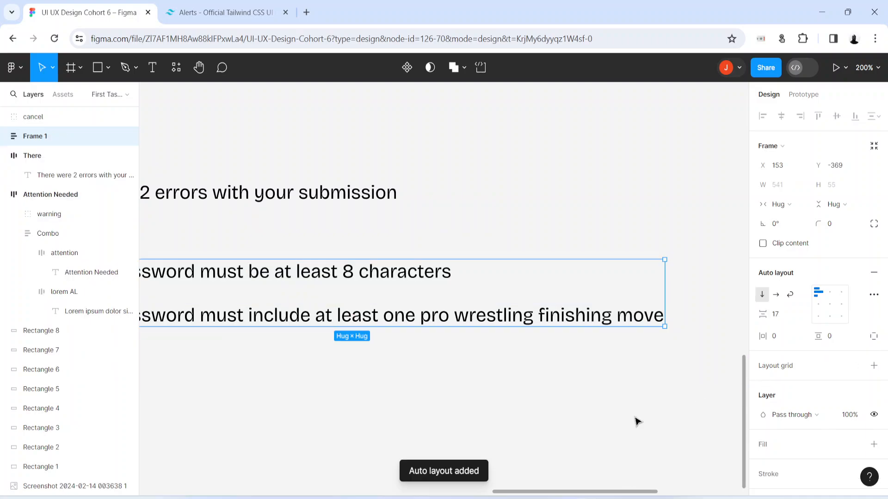
pyautogui.press('h')
pyautogui.moveTo(289, 390); pyautogui.dragTo(471, 378)
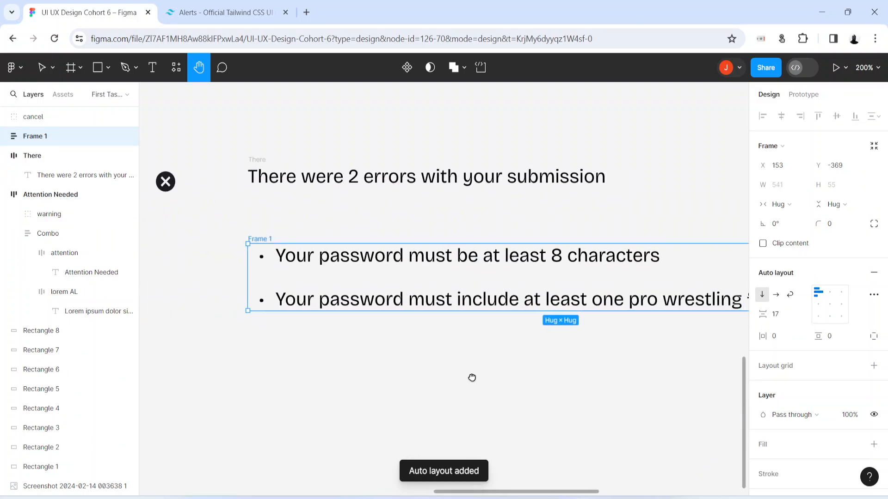
pyautogui.press('v')
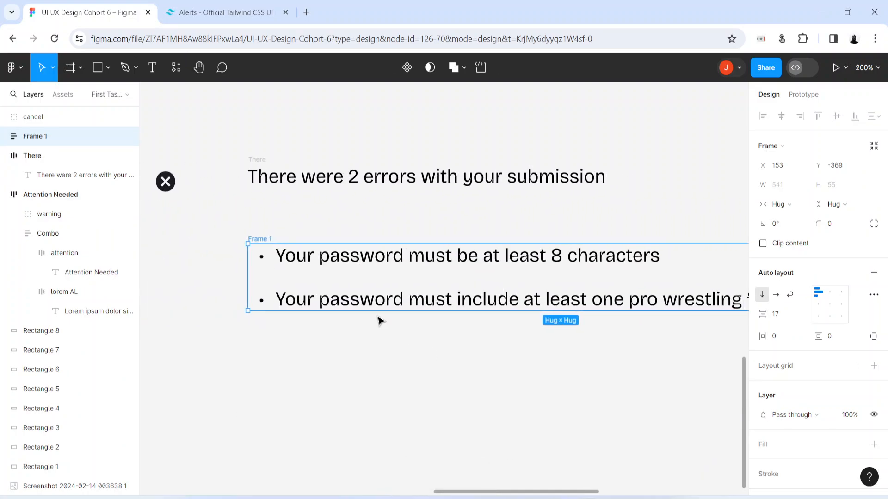
pyautogui.doubleClick(260, 239)
pyautogui.write('List combo')
pyautogui.press('Return')
# Step: Nudge the "List combo" frame 10 px left and 10 px up, and set its vertical item spacing to 8
pyautogui.hotkey('shift', 'Left')
pyautogui.hotkey('shift', 'Up')
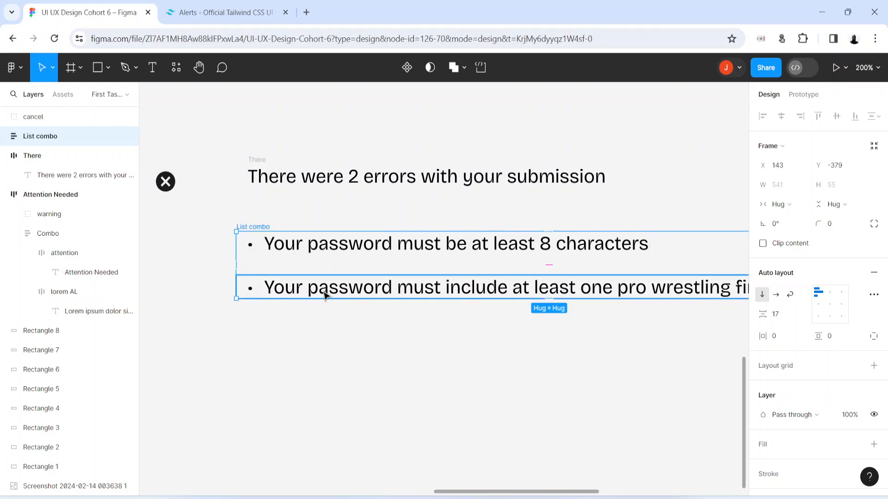
pyautogui.hotkey('shift', '0')
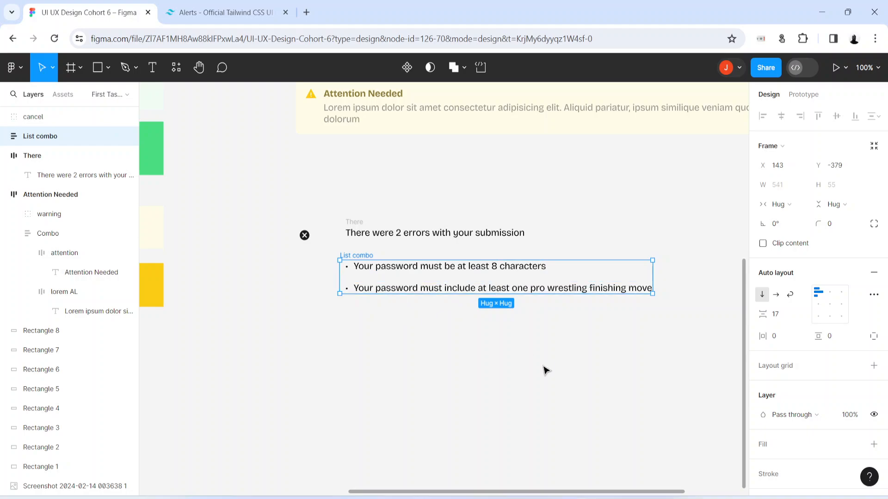
pyautogui.click(781, 315)
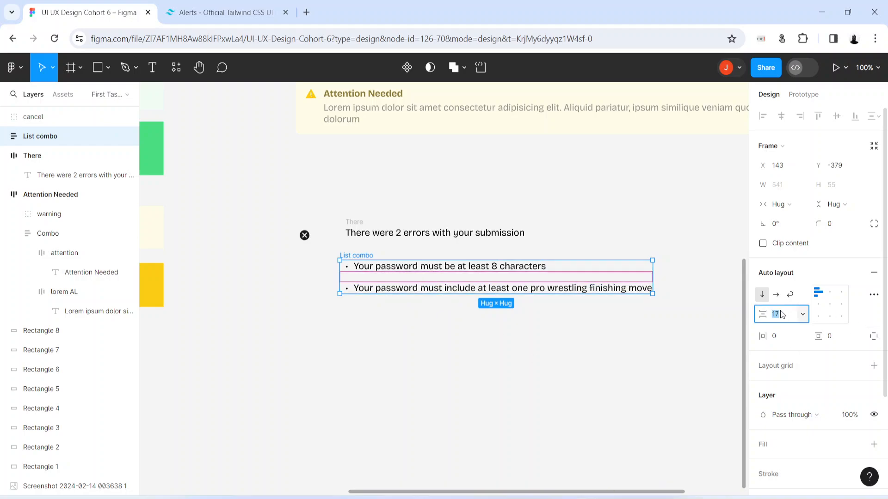
pyautogui.press('Return')
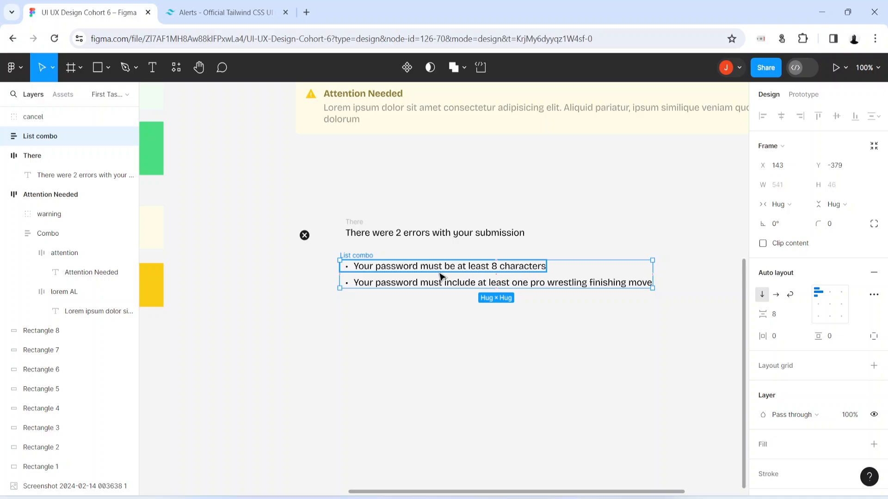
pyautogui.hotkey('ctrl', '+')
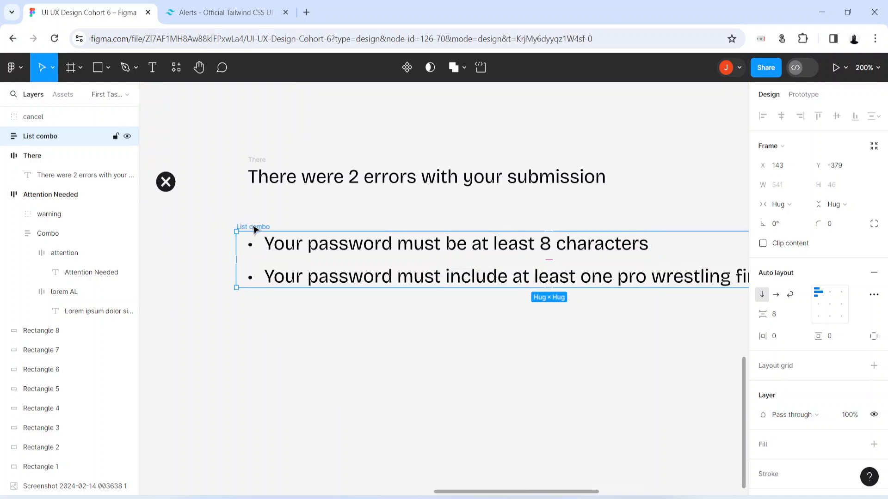
# Step: Move the "List combo" frame to about X 100, Y -366, try narrowing it to 234 px wide, and undo the resize
pyautogui.moveTo(253, 229); pyautogui.dragTo(204, 244)
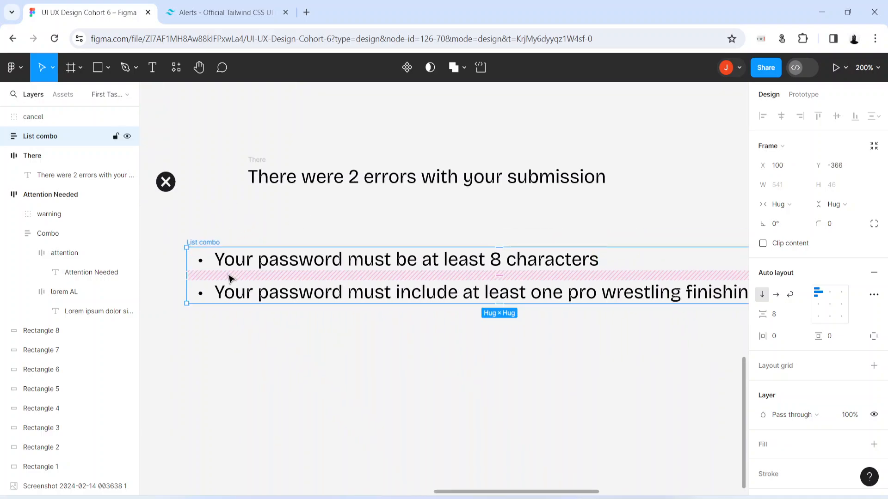
pyautogui.hotkey('ctrl', '\\')
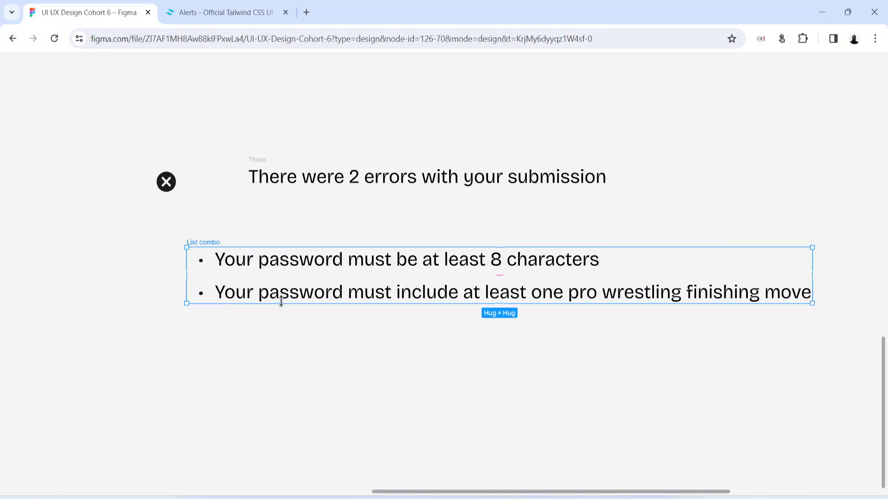
pyautogui.moveTo(812, 270); pyautogui.dragTo(457, 273)
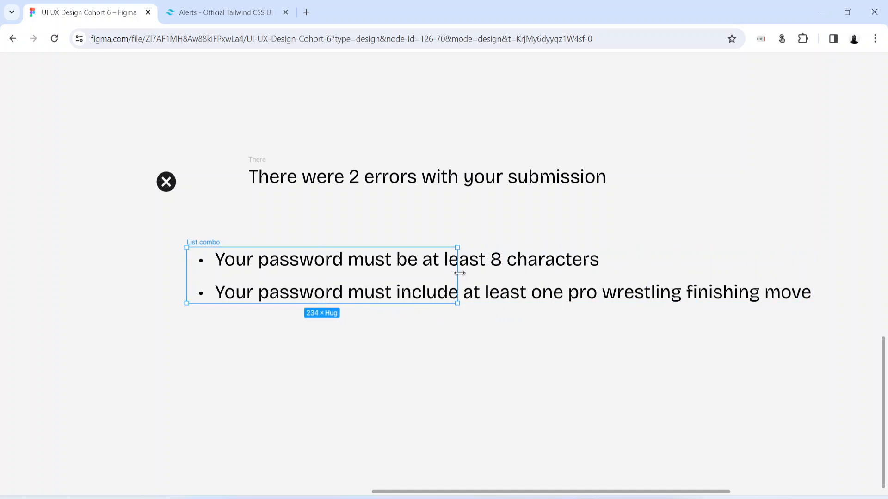
pyautogui.hotkey('ctrl', 'z')
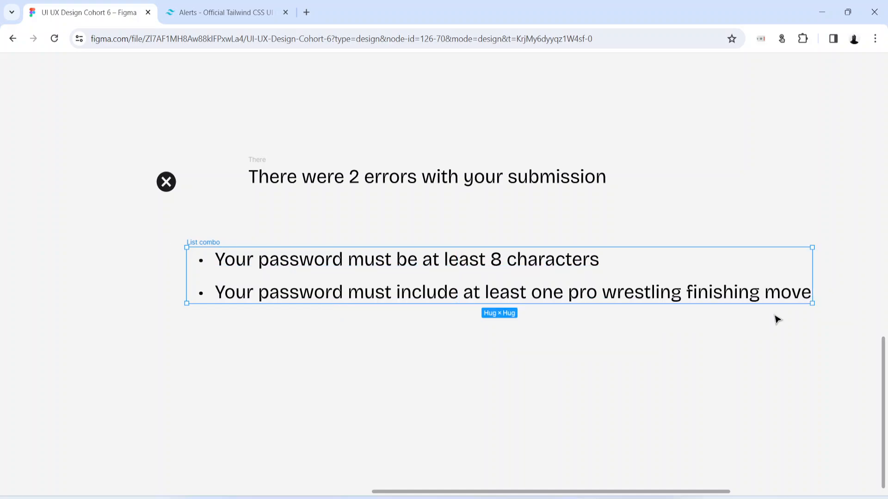
pyautogui.hotkey('ctrl', '\\')
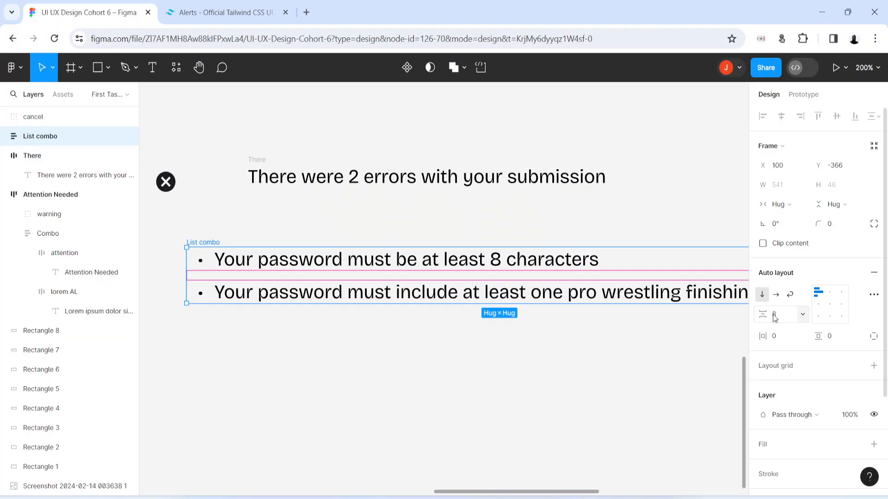
# Step: Move the "List combo" frame to about X 72, Y -375 and select its first bullet frame, "Your password"
pyautogui.moveTo(401, 261); pyautogui.dragTo(370, 252)
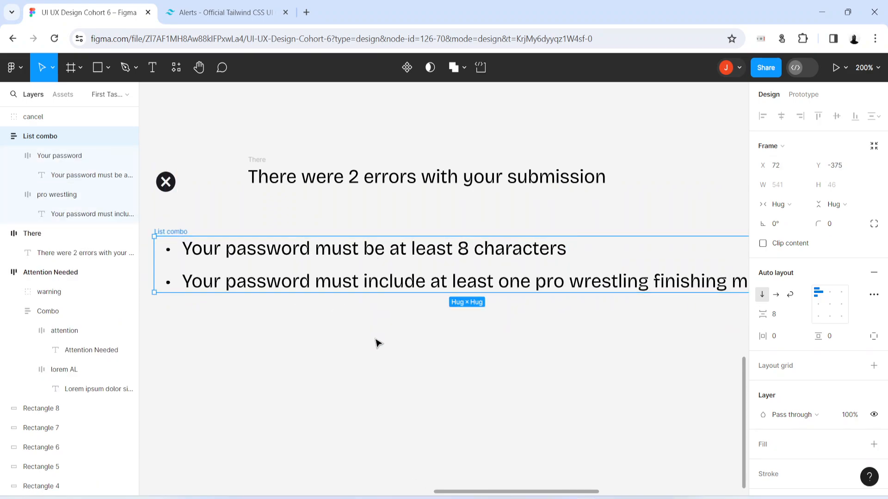
pyautogui.click(240, 257)
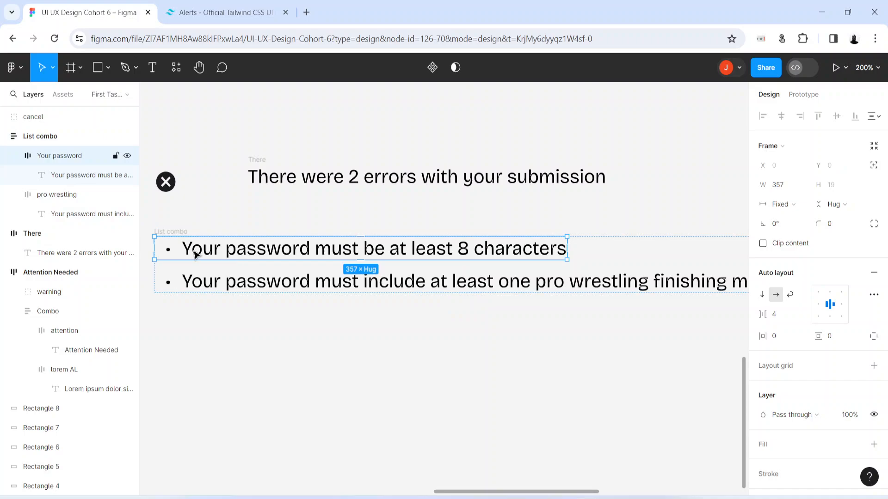
# Step: Set the width of both password bullet rows in List combo to Fill container
pyautogui.click(792, 204)
pyautogui.click(801, 233)
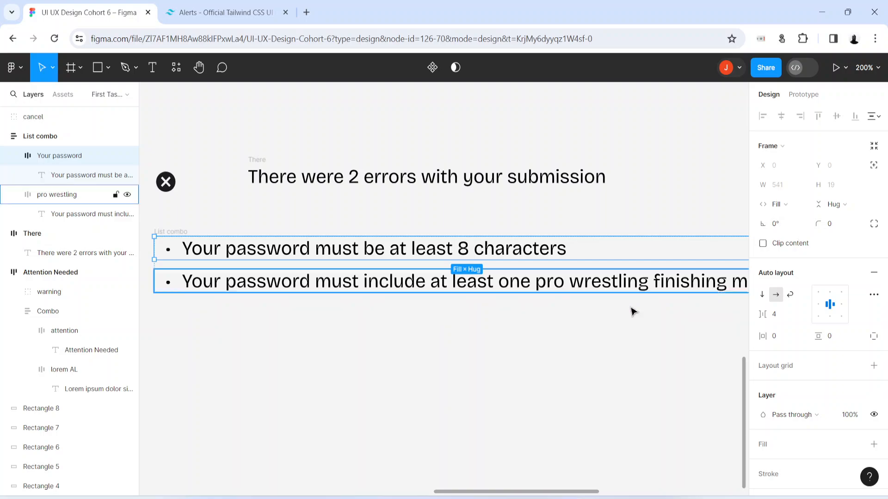
pyautogui.click(234, 286)
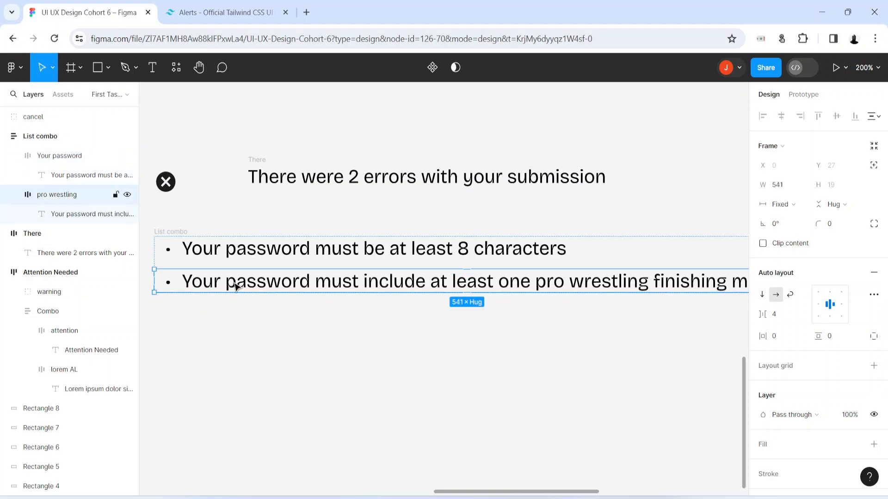
pyautogui.click(787, 204)
pyautogui.click(795, 235)
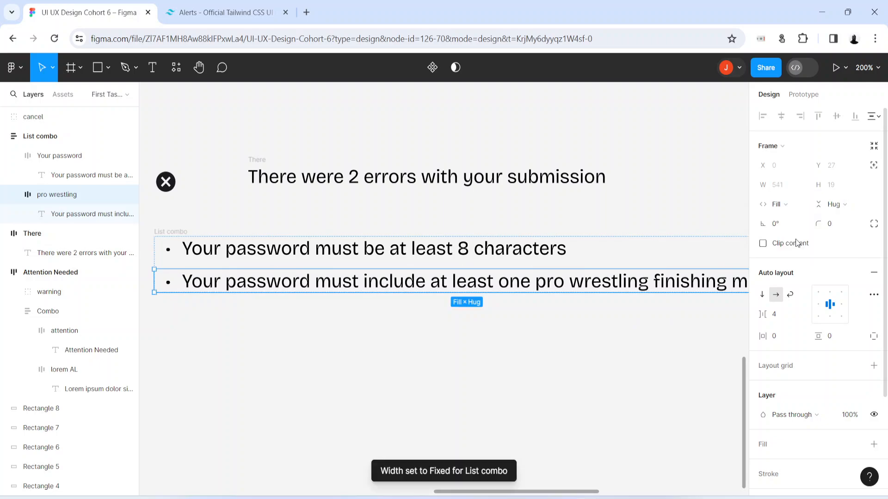
# Step: Widen the List combo frame to about 624
pyautogui.click(168, 235)
pyautogui.hotkey('shift', '0')
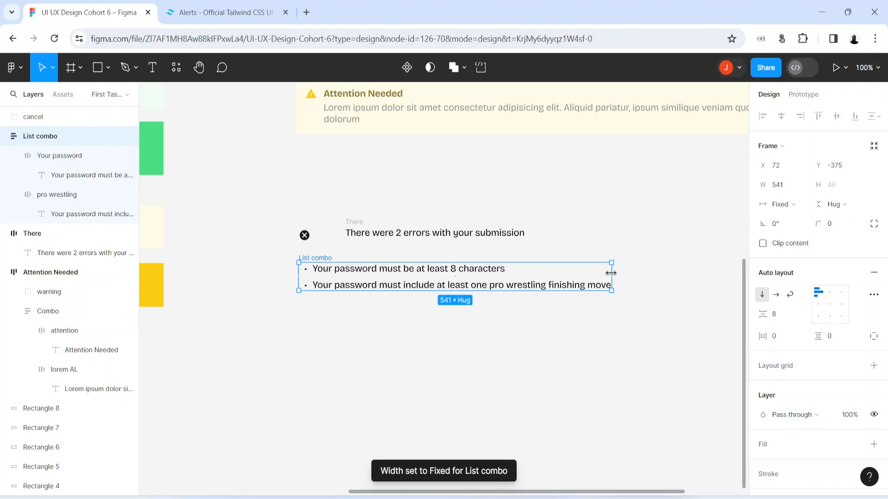
pyautogui.moveTo(611, 273); pyautogui.dragTo(660, 267)
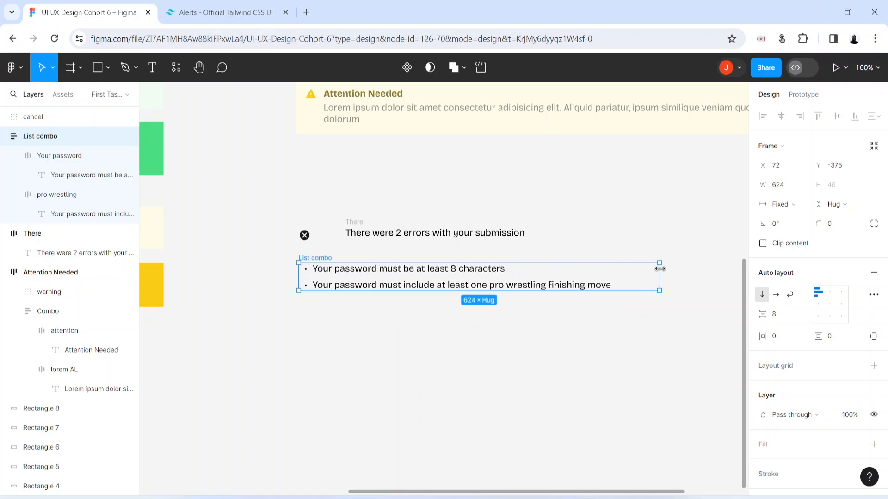
pyautogui.hotkey('ctrl', '=')
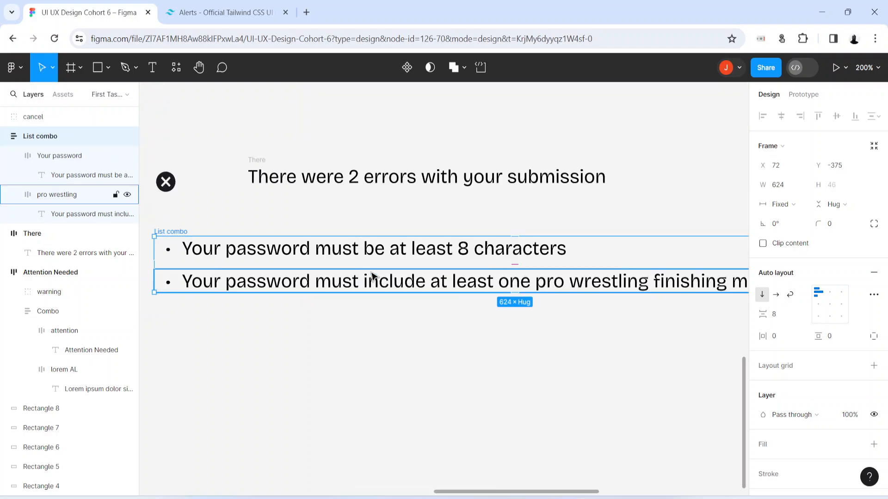
# Step: Move List combo just beneath the heading, align both at X 148, and compare with the Tailwind list alert
pyautogui.moveTo(174, 232); pyautogui.dragTo(262, 206)
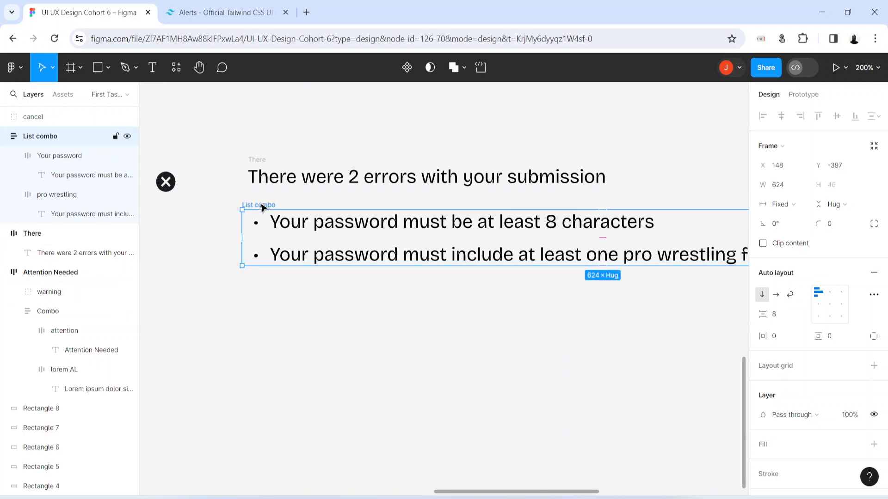
pyautogui.click(254, 178)
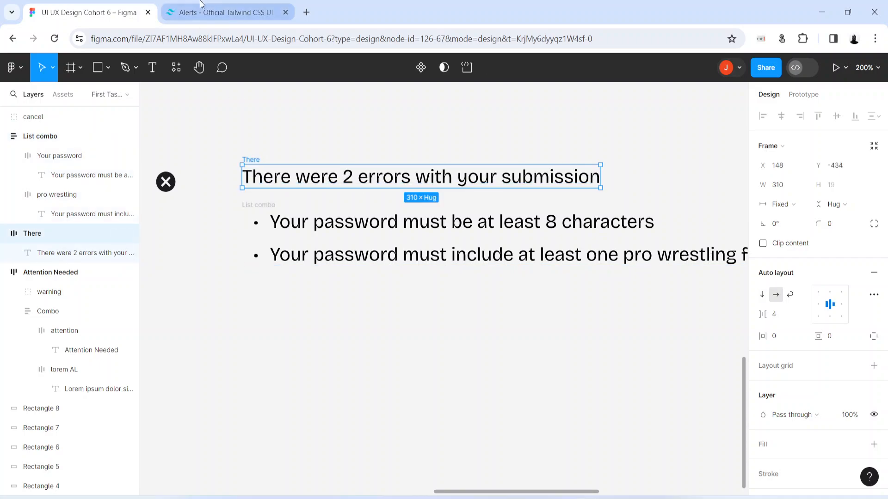
pyautogui.click(204, 5)
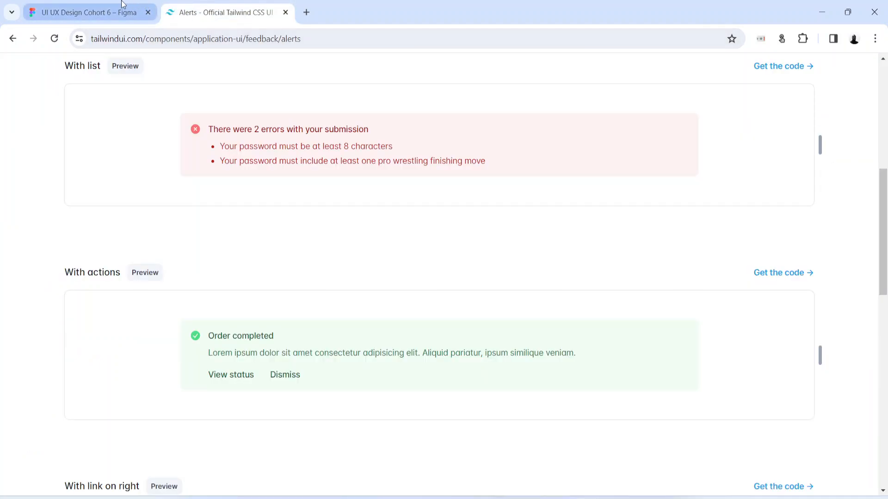
pyautogui.click(88, 13)
# Step: Wrap the heading and List combo together in a vertical auto layout frame named "There were"
pyautogui.moveTo(223, 129); pyautogui.dragTo(635, 308)
pyautogui.hscroll(7, 634, 308)
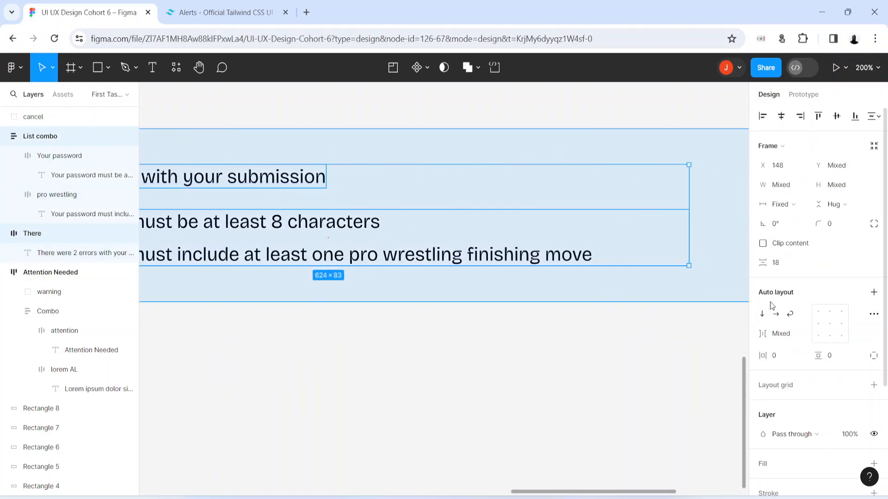
pyautogui.hotkey('shift', 'a')
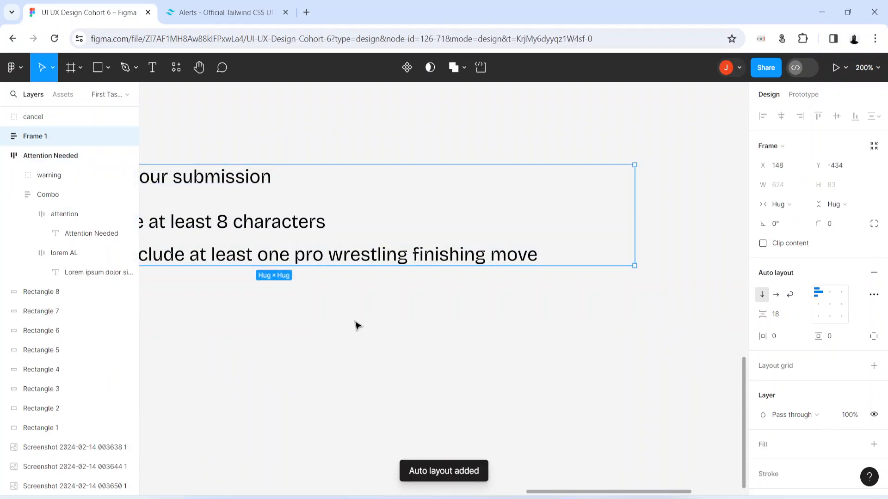
pyautogui.press('h')
pyautogui.moveTo(182, 313); pyautogui.dragTo(526, 328)
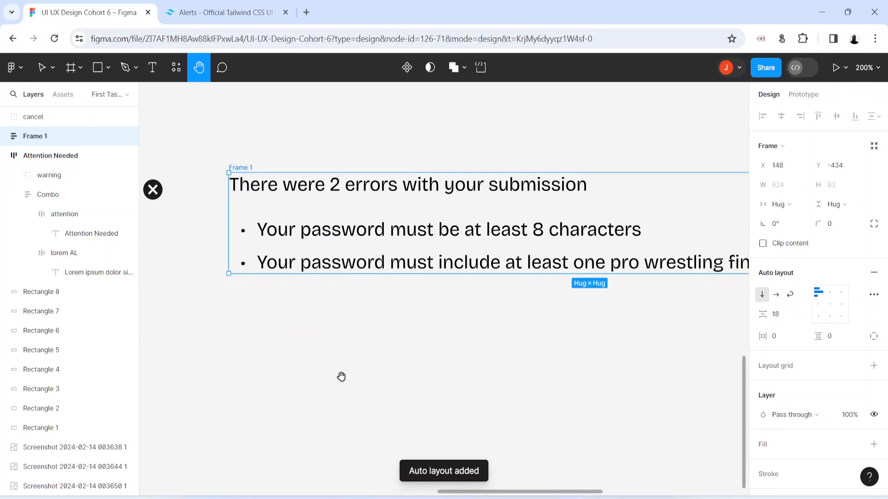
pyautogui.press('v')
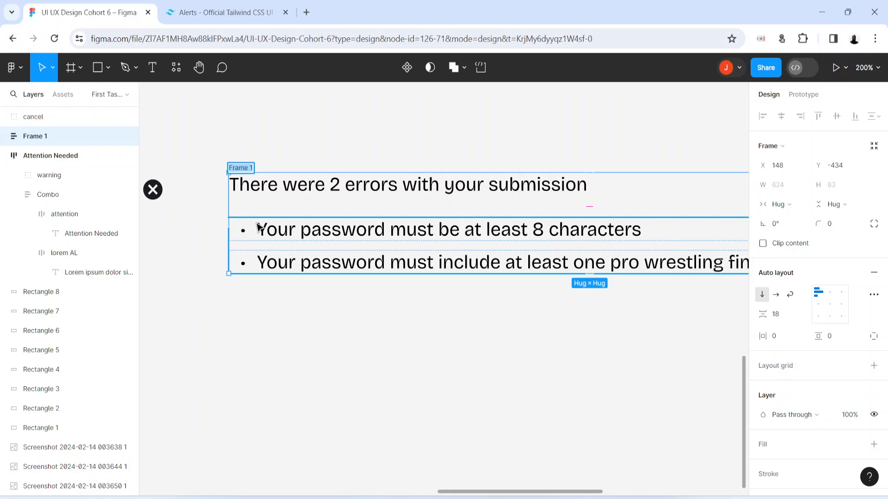
pyautogui.write('There were')
pyautogui.press('Return')
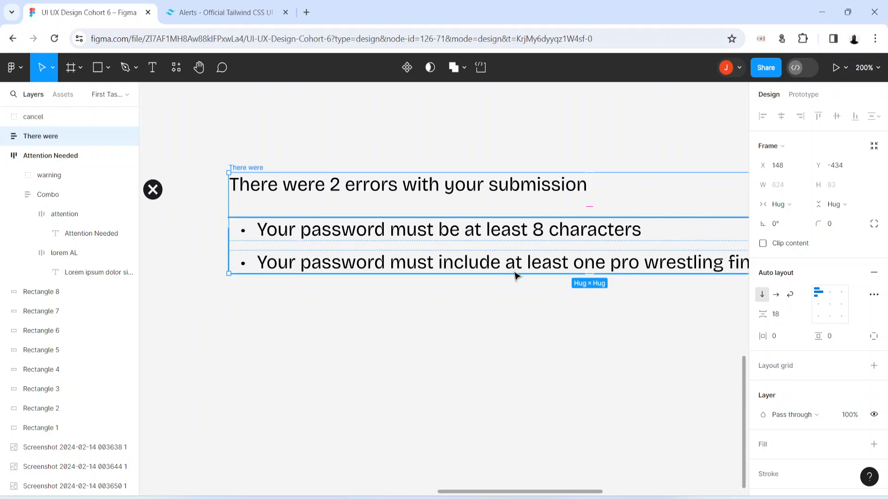
# Step: Add a FFFFFF fill to the "There were" frame and set its vertical item gap to 16
pyautogui.click(763, 445)
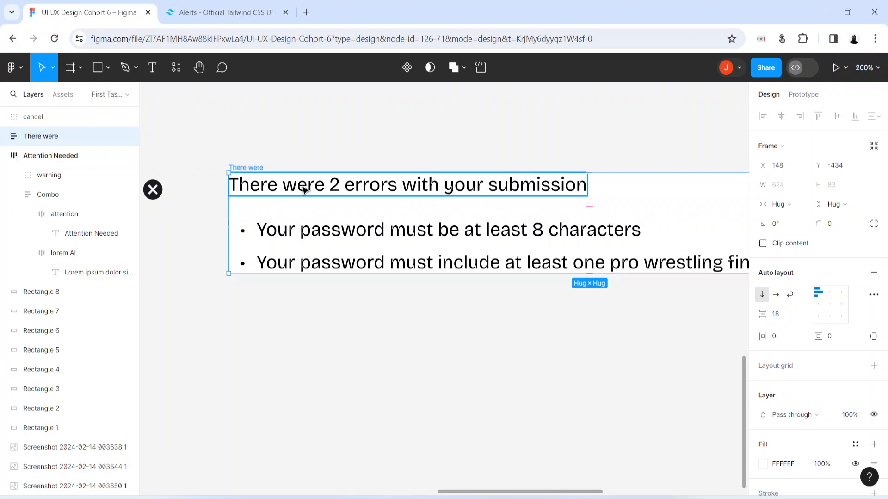
pyautogui.click(311, 247)
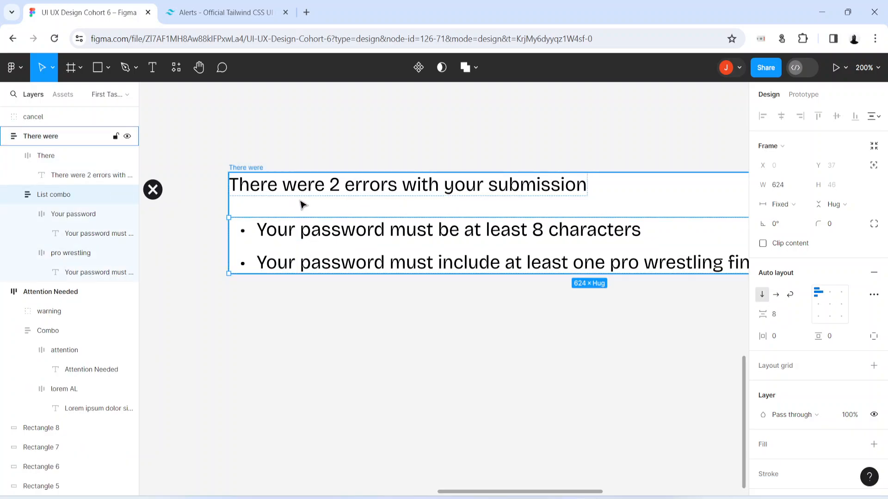
pyautogui.click(239, 169)
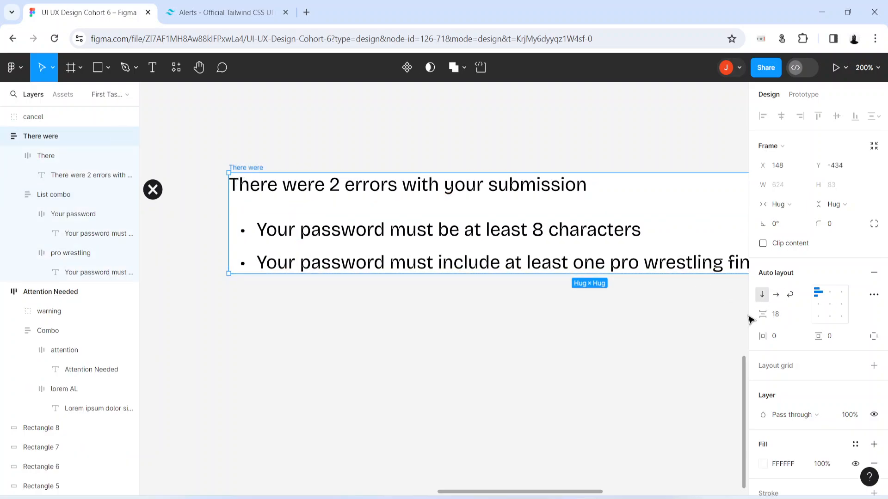
pyautogui.click(781, 317)
pyautogui.write('16')
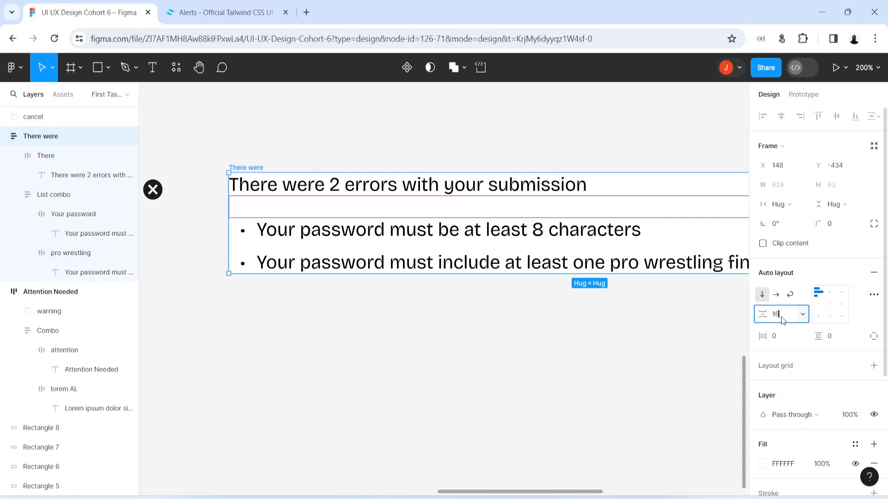
pyautogui.press('Return')
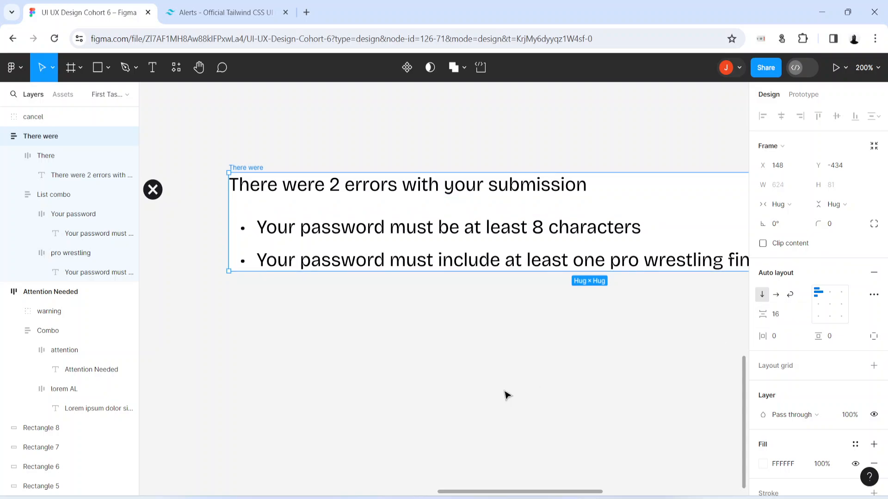
# Step: Try narrowing the "There were" frame to a width of about 91
pyautogui.hotkey('shift', '0')
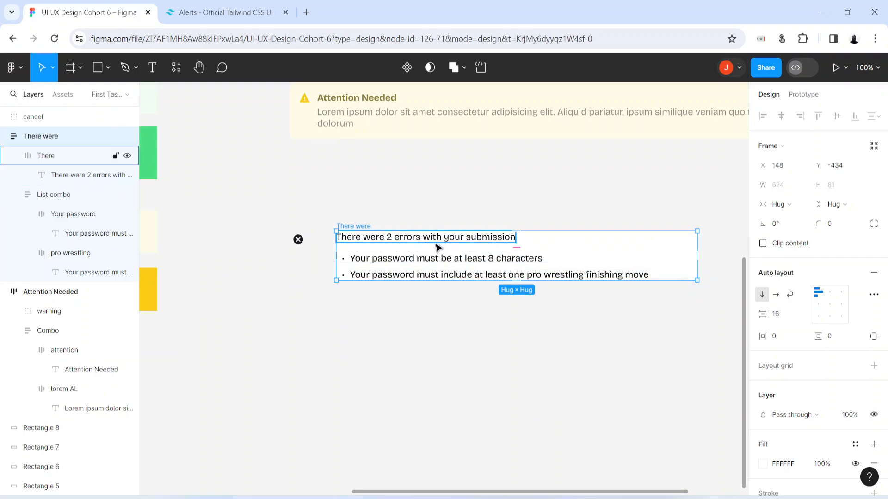
pyautogui.moveTo(689, 252); pyautogui.dragTo(389, 255)
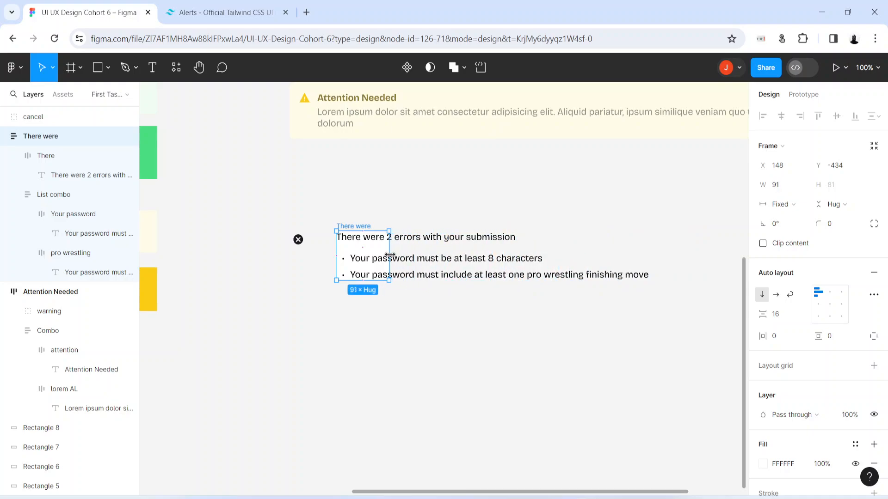
pyautogui.doubleClick(390, 255)
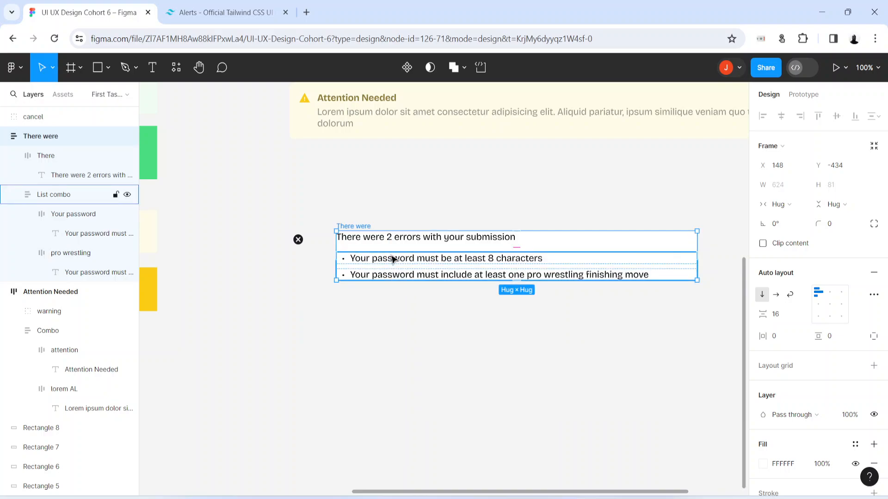
# Step: Set the heading and List combo to fill the "There were" frame's width, and narrow that frame to about 611
pyautogui.doubleClick(404, 244)
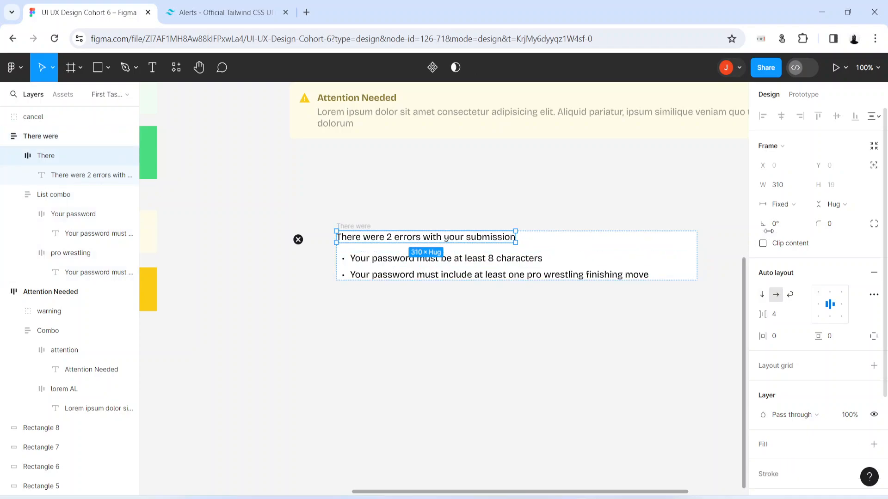
pyautogui.click(782, 204)
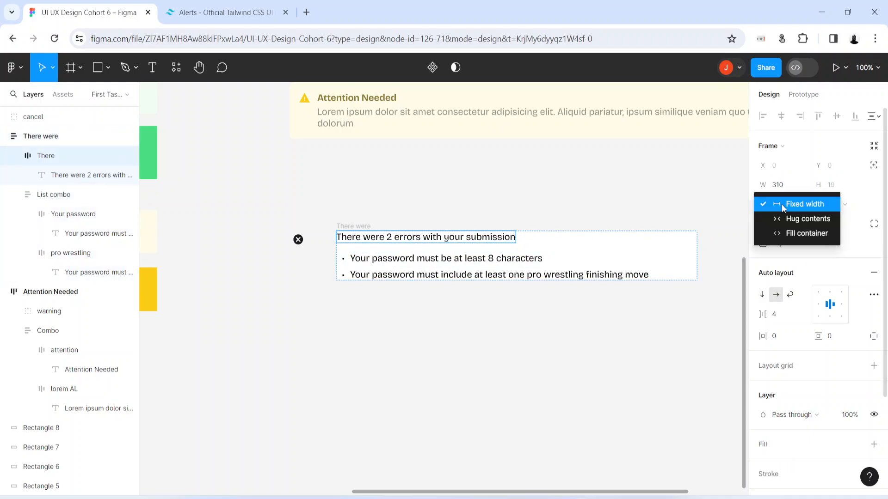
pyautogui.click(798, 233)
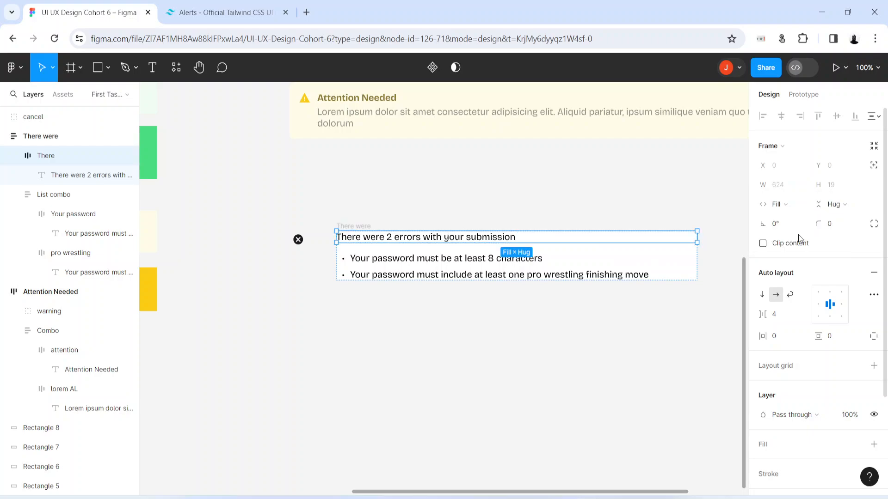
pyautogui.click(384, 272)
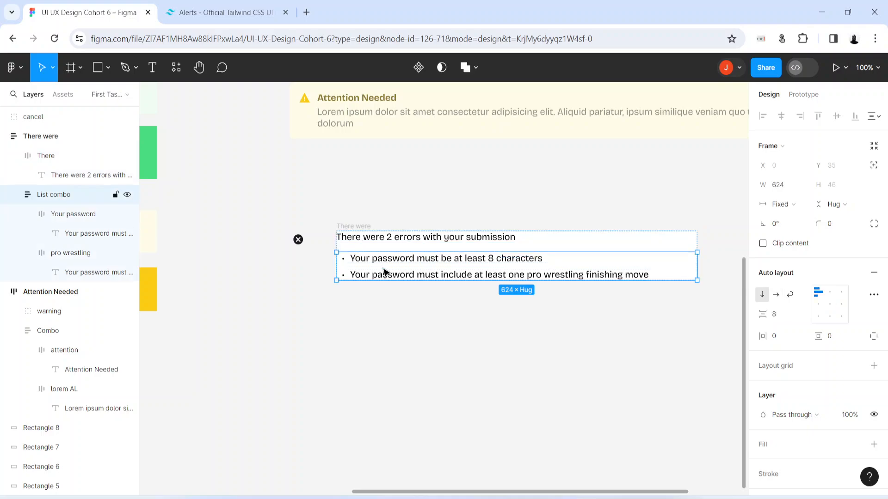
pyautogui.click(780, 207)
pyautogui.click(788, 233)
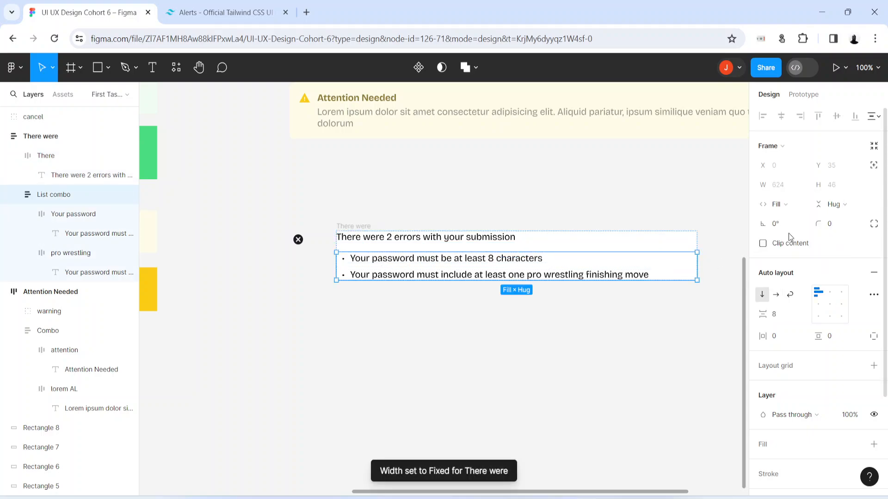
pyautogui.click(347, 227)
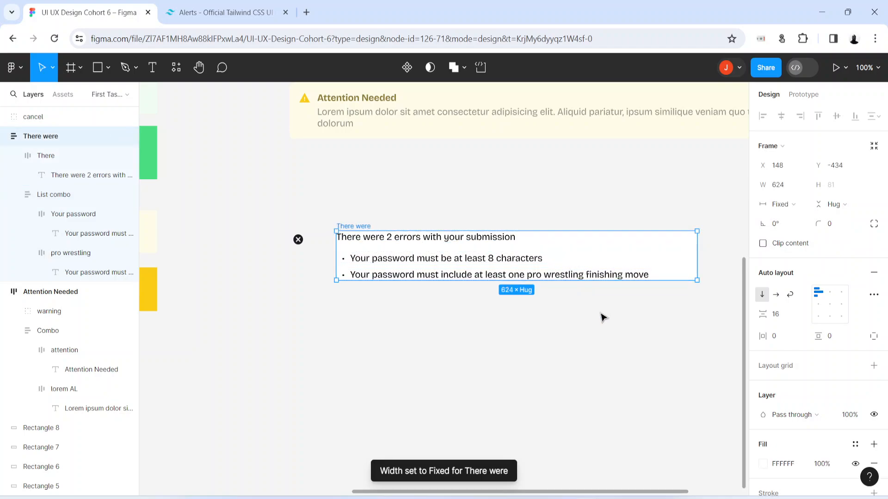
pyautogui.moveTo(697, 263)
pyautogui.mouseDown()
pyautogui.moveTo(558, 264)
pyautogui.moveTo(690, 259)
pyautogui.mouseUp()
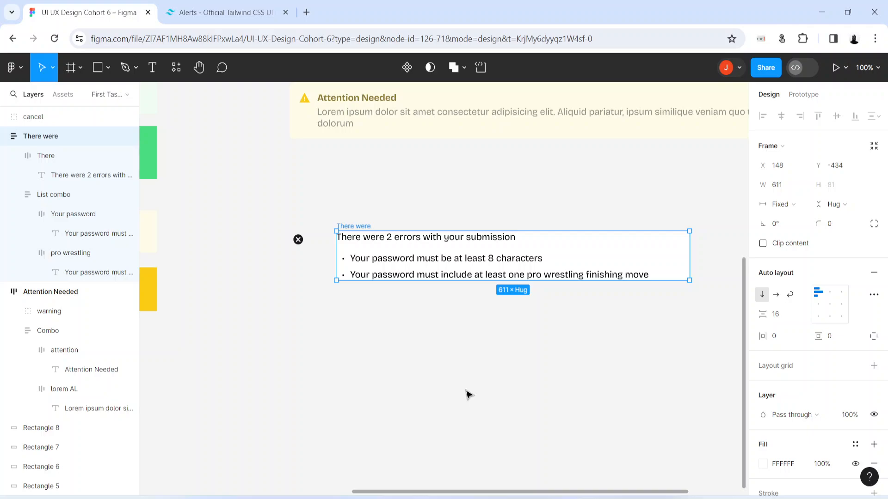
# Step: Move the cancel icon beside the heading at X 100, Y -434, and wrap it with the "There were" frame in auto layout
pyautogui.moveTo(298, 240); pyautogui.dragTo(314, 239)
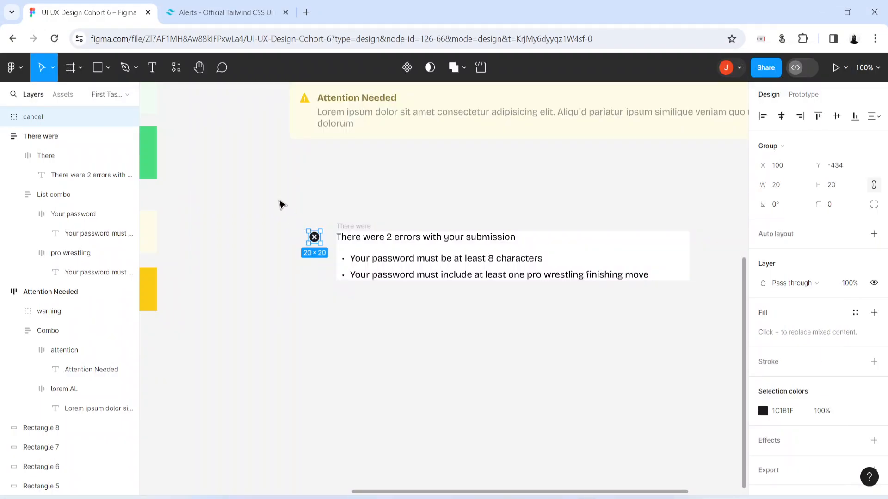
pyautogui.moveTo(261, 181); pyautogui.dragTo(711, 316)
pyautogui.hotkey('shift', 'a')
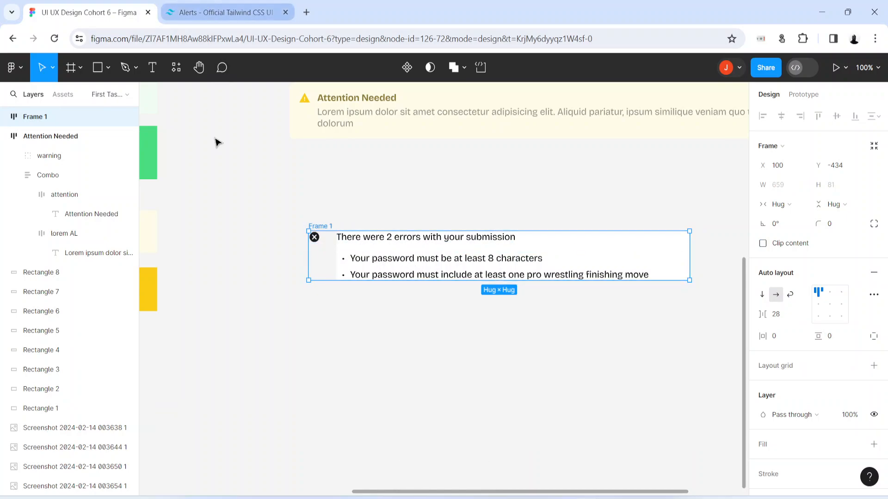
# Step: Check the list alert on the Tailwind reference page and rename the new outer frame as "Error alert"
pyautogui.click(174, 5)
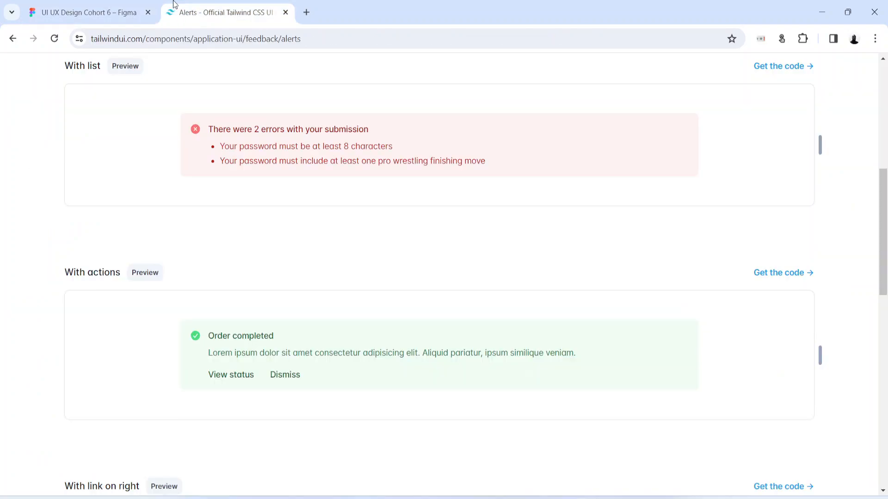
pyautogui.scroll(3, 244, 258)
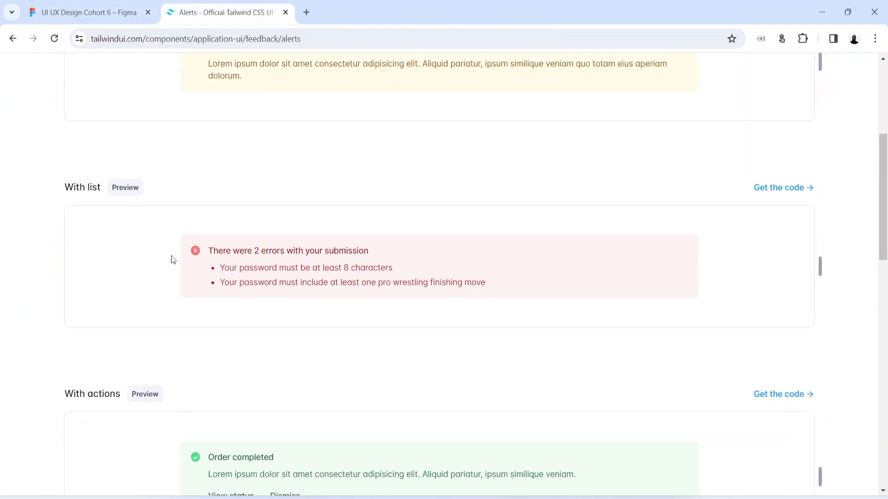
pyautogui.click(95, 5)
pyautogui.doubleClick(326, 226)
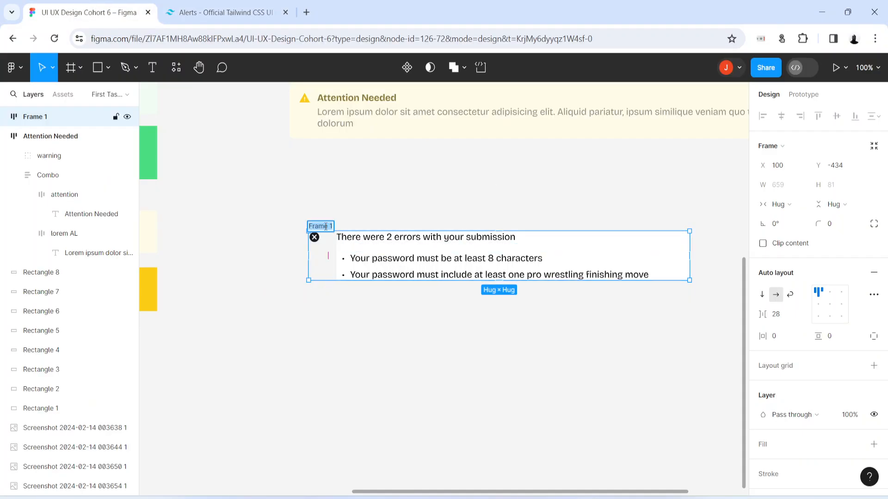
pyautogui.write('Error alert')
pyautogui.press('Return')
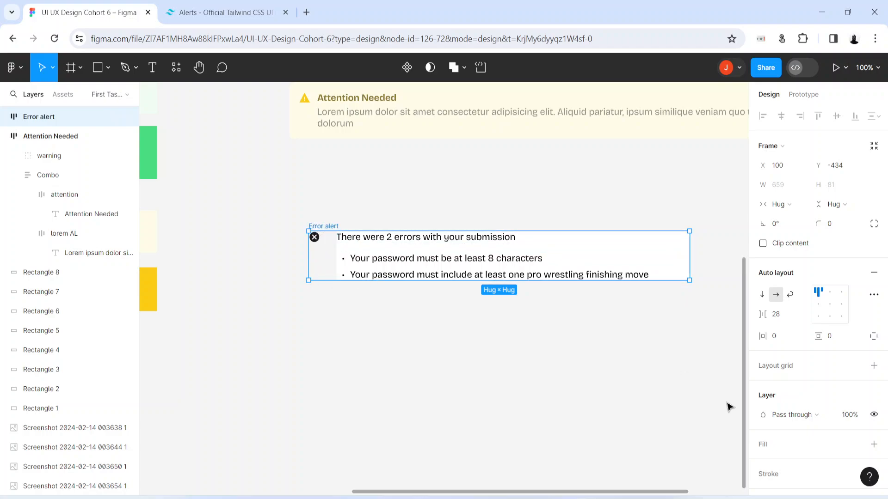
# Step: Add a white fill to the Error alert frame and try narrowing the frame to a width of about 343
pyautogui.click(763, 445)
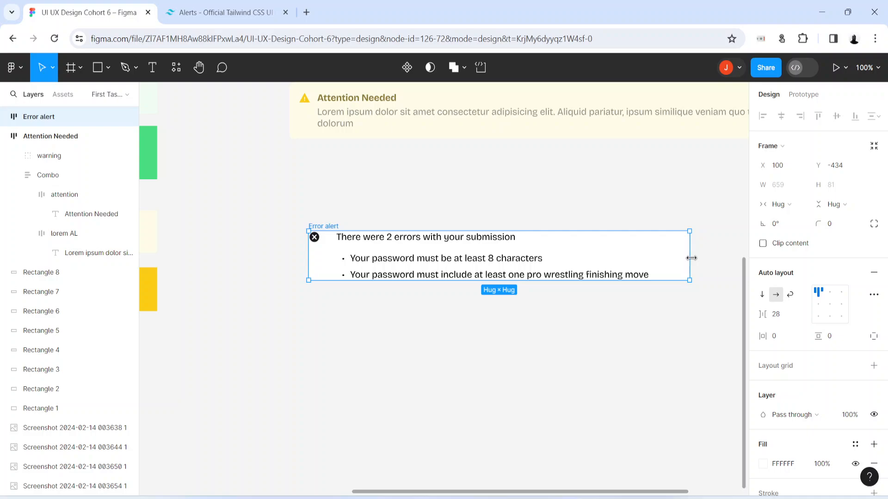
pyautogui.moveTo(691, 258); pyautogui.dragTo(507, 253)
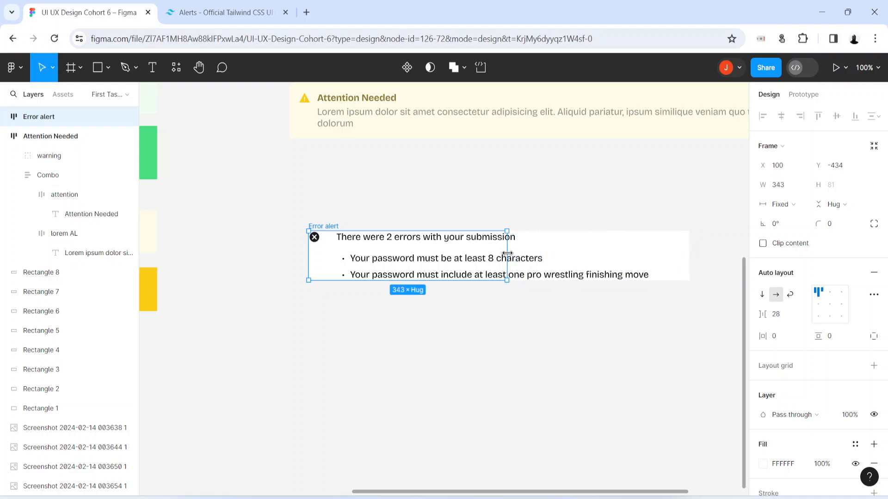
pyautogui.doubleClick(509, 254)
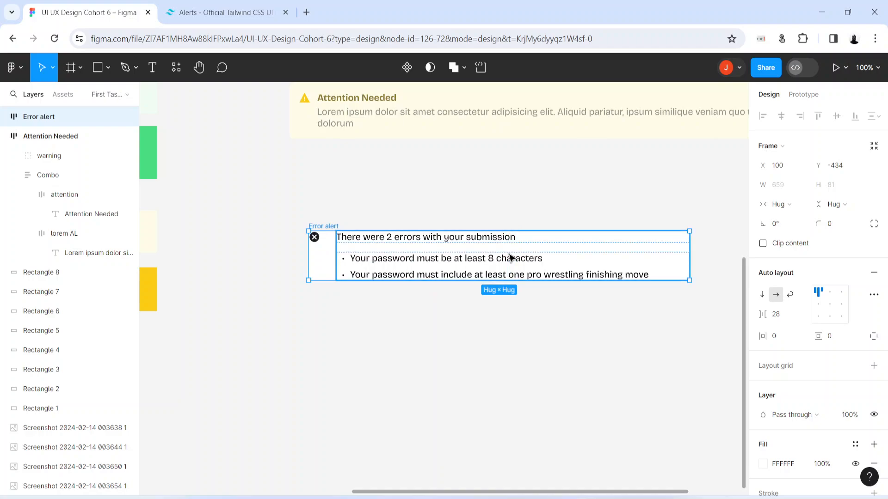
# Step: Set the "There were" frame to fill its parent's width and widen the Error alert frame to about 684
pyautogui.click(419, 267)
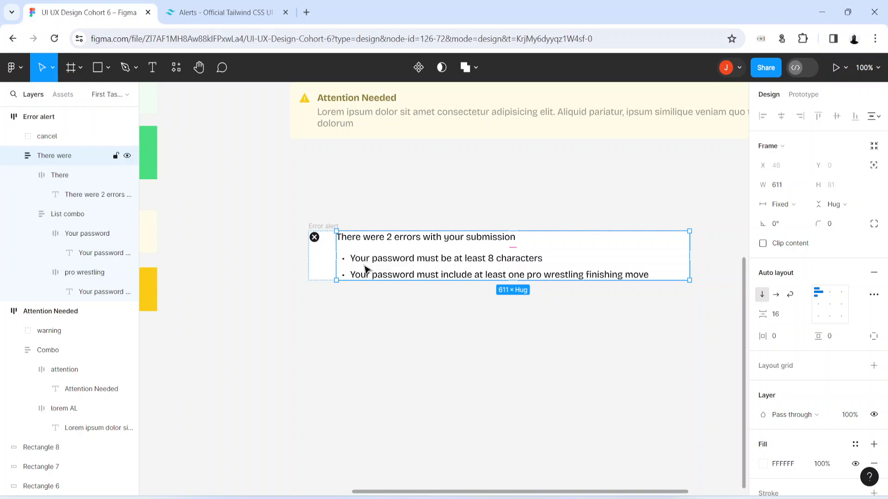
pyautogui.click(778, 204)
pyautogui.click(786, 234)
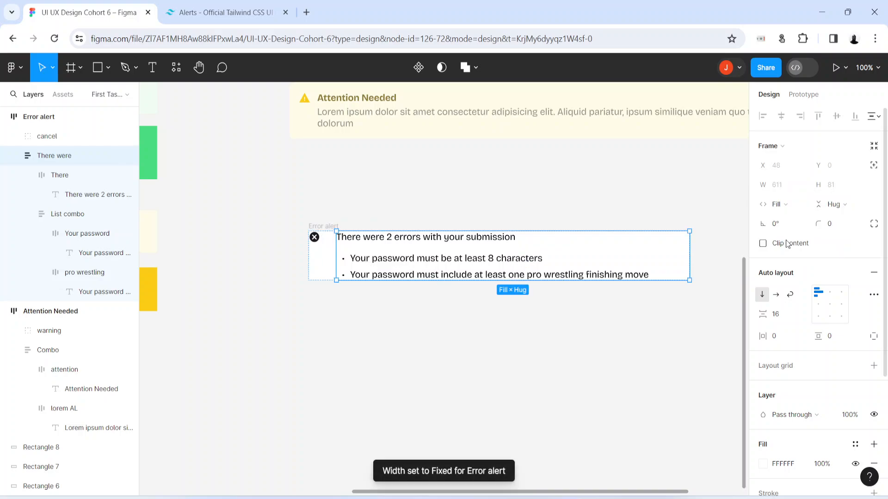
pyautogui.click(326, 226)
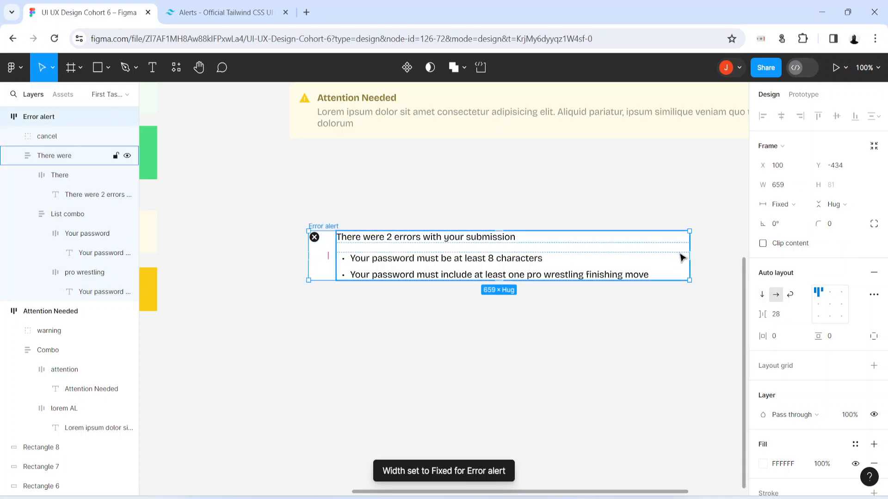
pyautogui.moveTo(689, 259)
pyautogui.mouseDown()
pyautogui.moveTo(567, 266)
pyautogui.moveTo(705, 264)
pyautogui.mouseUp()
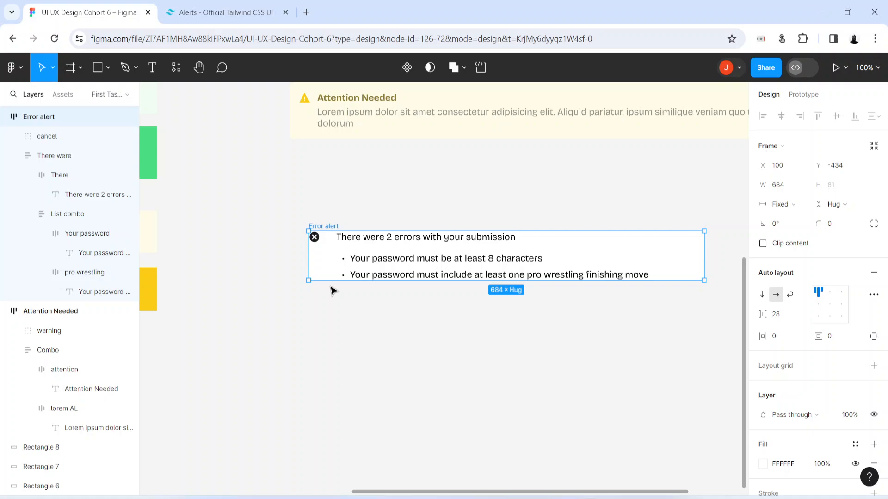
# Step: Check the Attention Needed alert's auto layout spacing and set the Error alert frame's item gap to 12
pyautogui.scroll(1, 347, 380)
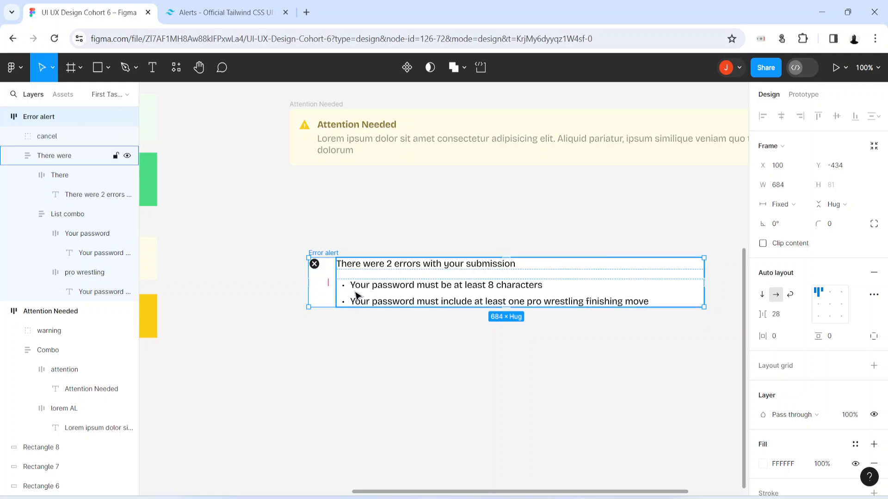
pyautogui.moveTo(329, 284)
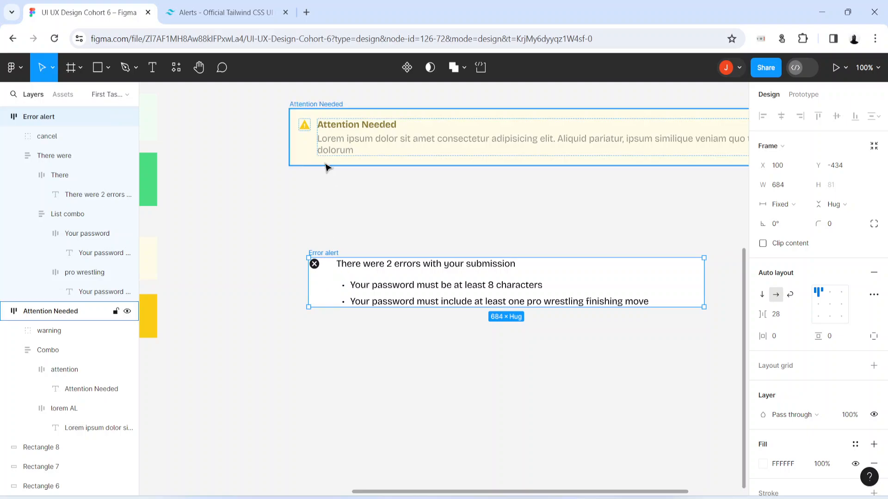
pyautogui.click(301, 111)
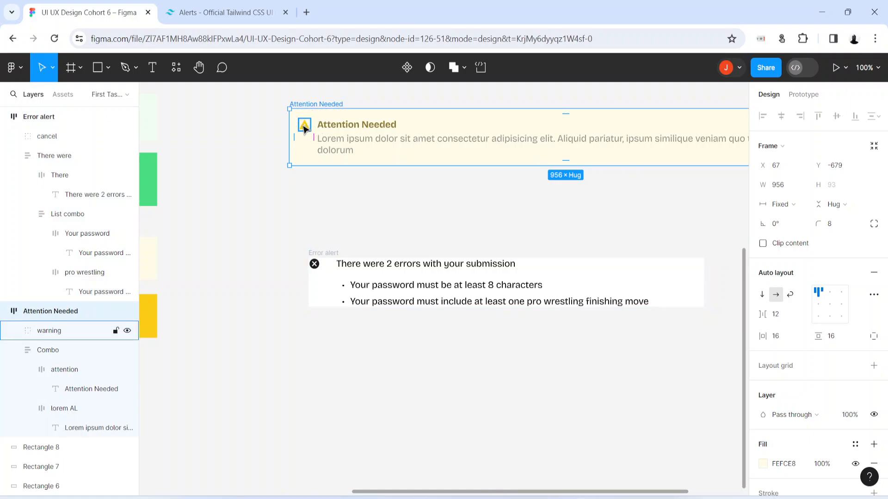
pyautogui.click(312, 260)
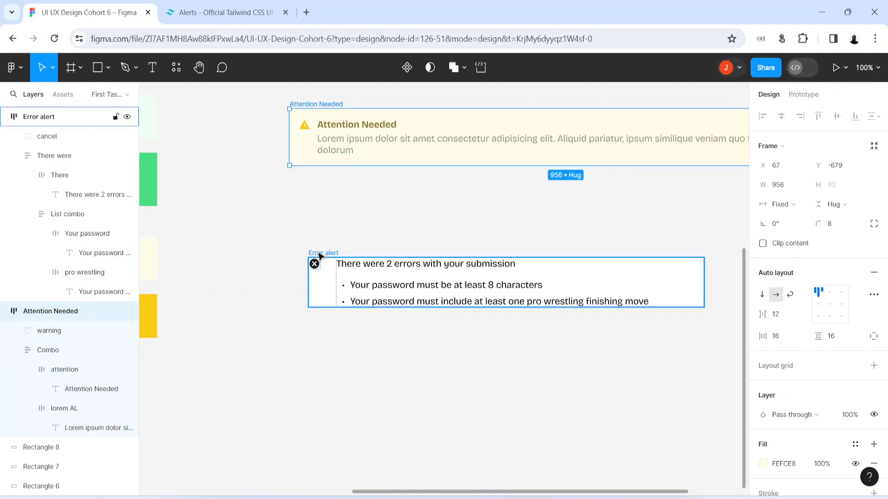
pyautogui.click(781, 315)
pyautogui.write('12')
pyautogui.press('Return')
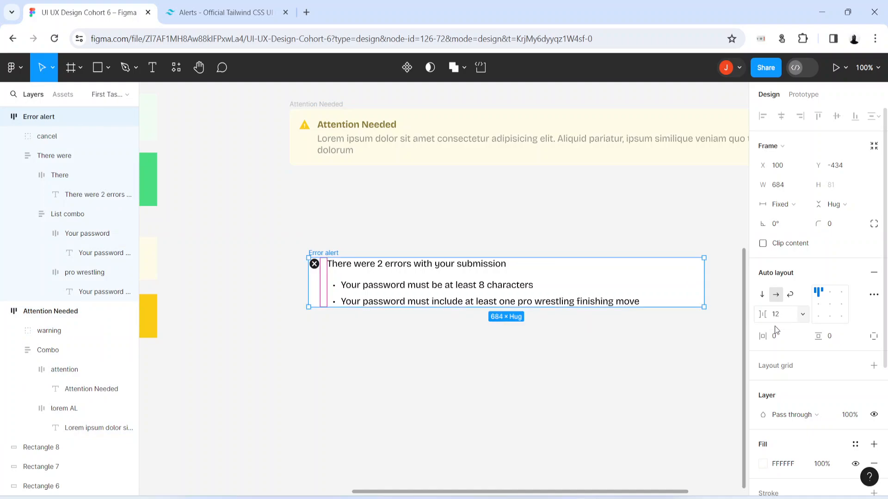
# Step: Move the Error alert frame to about X 50, Y -438 and give it 16 padding on all sides
pyautogui.moveTo(452, 296); pyautogui.dragTo(424, 294)
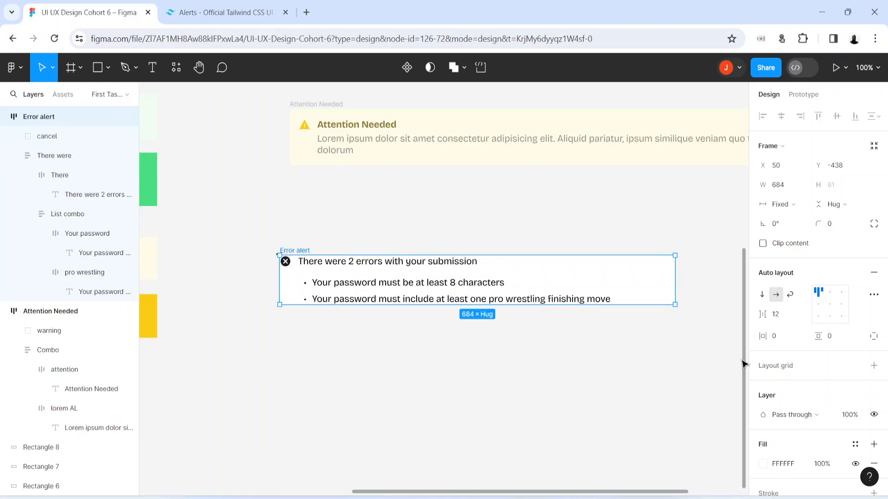
pyautogui.click(775, 336)
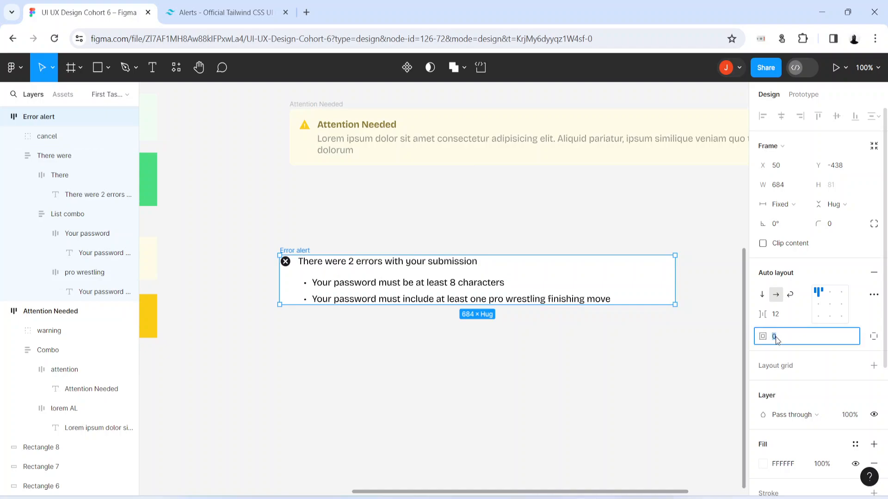
pyautogui.write('16')
pyautogui.press('Return')
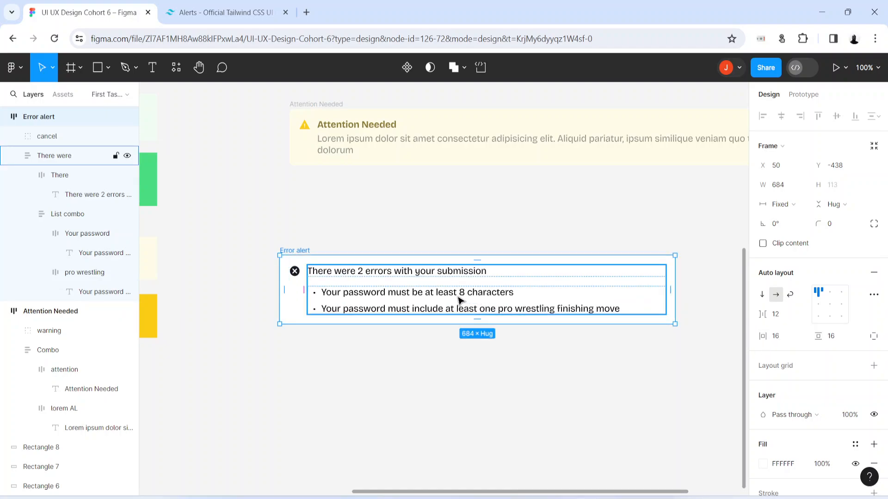
# Step: Widen the Error alert frame to about 839 and align it beneath the Attention Needed alert at X 67, Y -519
pyautogui.moveTo(460, 301); pyautogui.dragTo(416, 303)
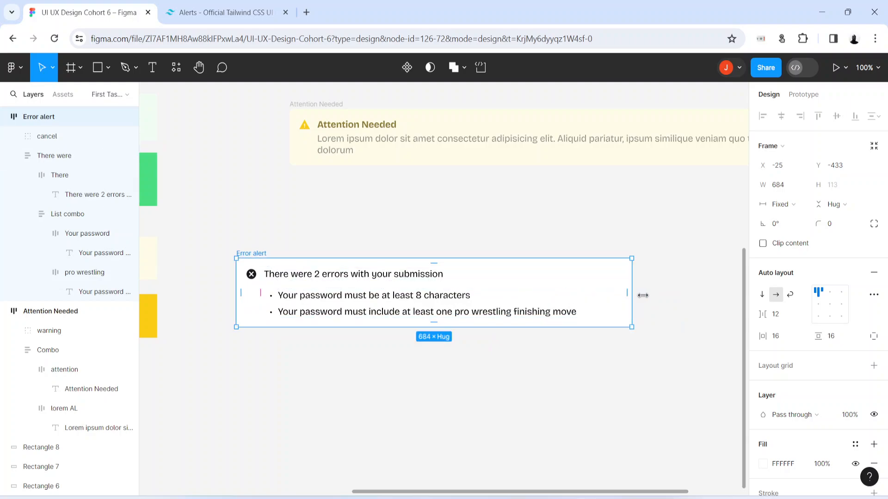
pyautogui.moveTo(643, 295); pyautogui.dragTo(730, 293)
pyautogui.moveTo(299, 290); pyautogui.dragTo(352, 236)
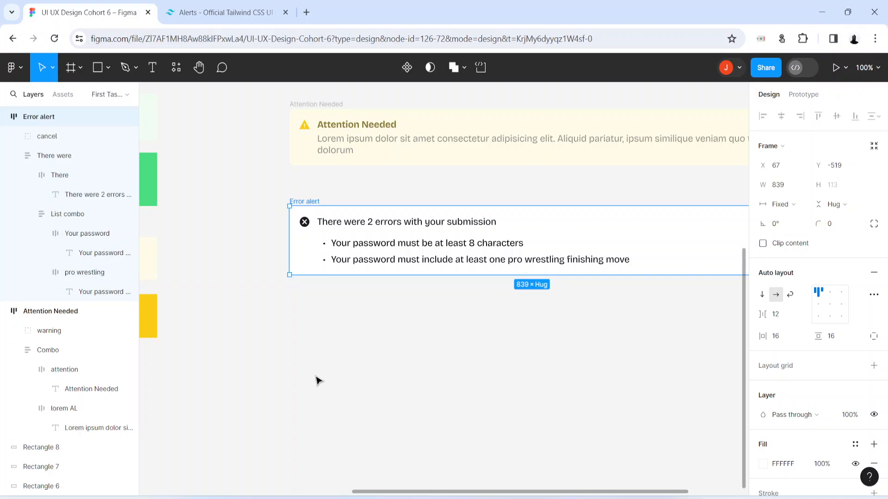
# Step: Copy the fill colour code FEF2F2 from the pale red swatch rectangle
pyautogui.press('h')
pyautogui.moveTo(179, 293); pyautogui.dragTo(352, 497)
pyautogui.moveTo(303, 221); pyautogui.dragTo(304, 316)
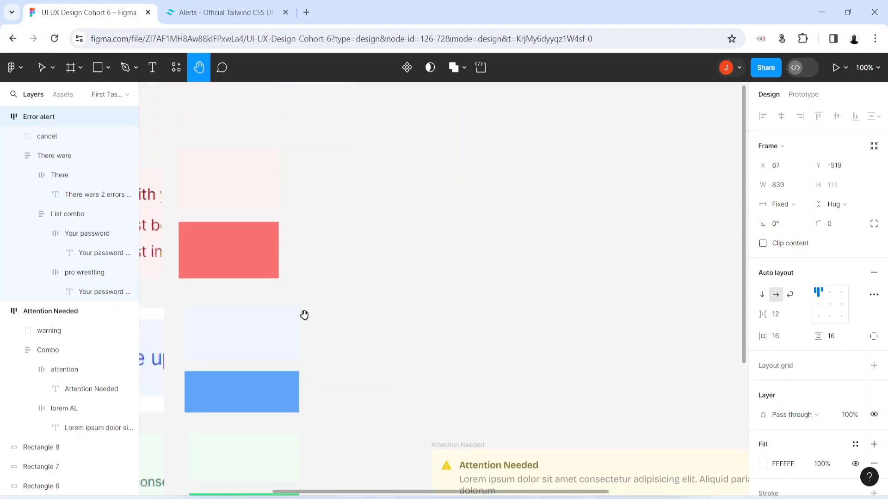
pyautogui.press('v')
pyautogui.click(247, 192)
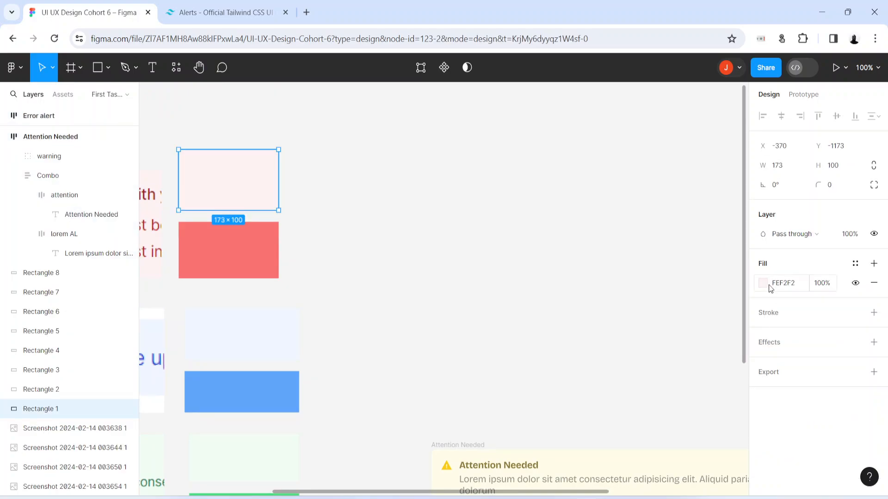
pyautogui.click(803, 283)
pyautogui.hotkey('ctrl', 'c')
# Step: Set the Error alert frame's fill to the copied pale red, FEF2F2
pyautogui.scroll(-5, 564, 365)
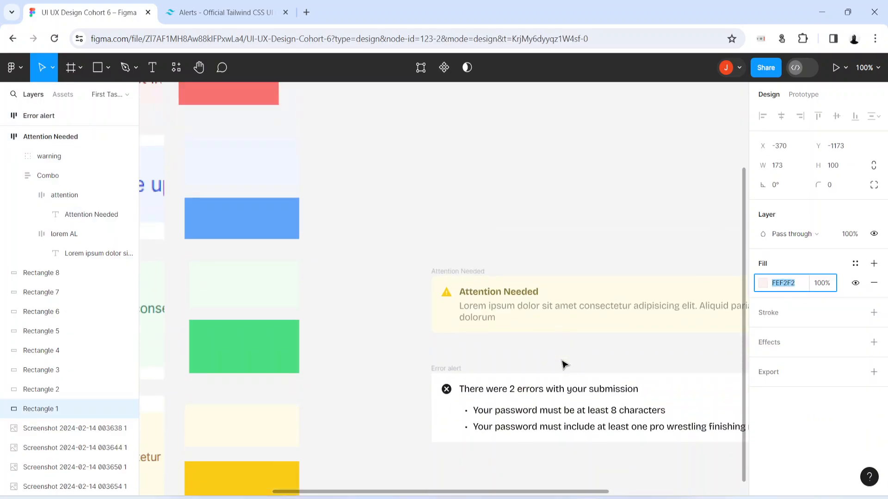
pyautogui.click(442, 390)
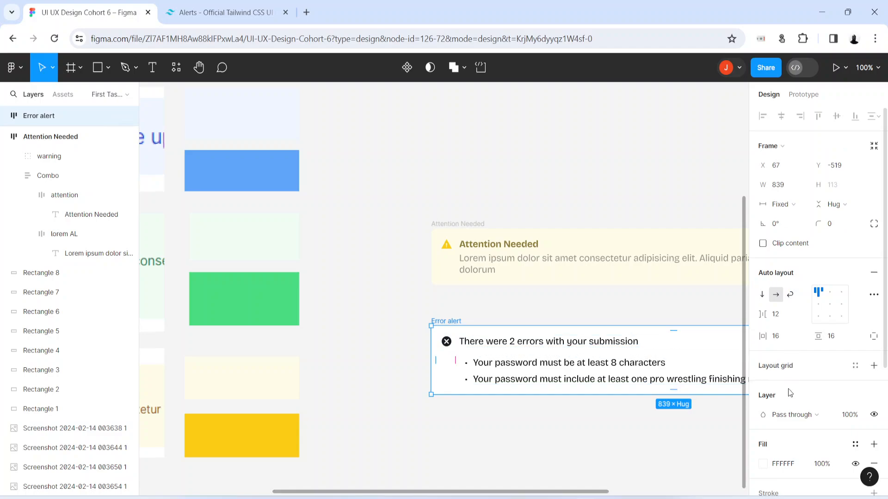
pyautogui.scroll(-2, 784, 470)
pyautogui.click(800, 404)
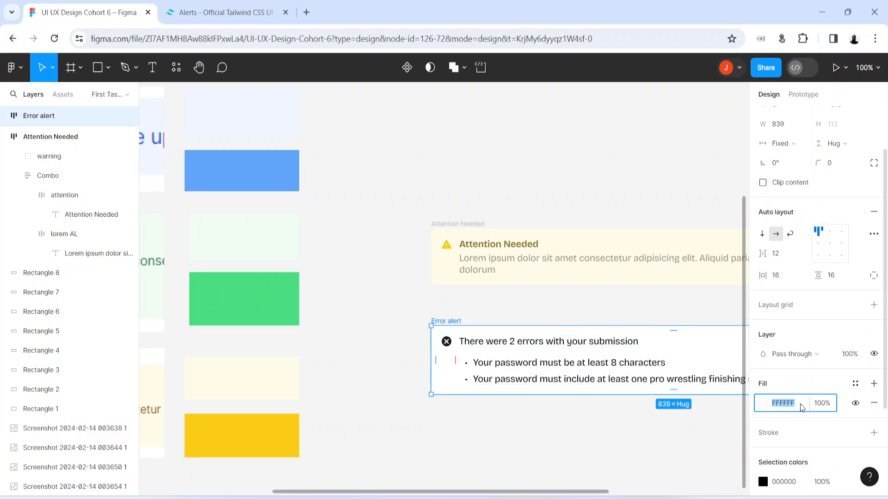
pyautogui.hotkey('ctrl', 'v')
pyautogui.press('Return')
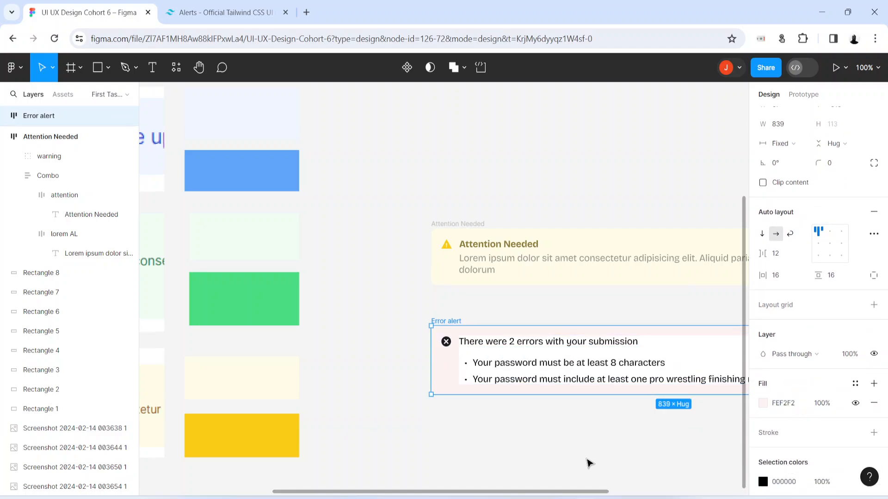
# Step: Set the fill of the "There were" frame inside the Error alert to FEF2F2
pyautogui.press('space')
pyautogui.moveTo(590, 464); pyautogui.dragTo(418, 420)
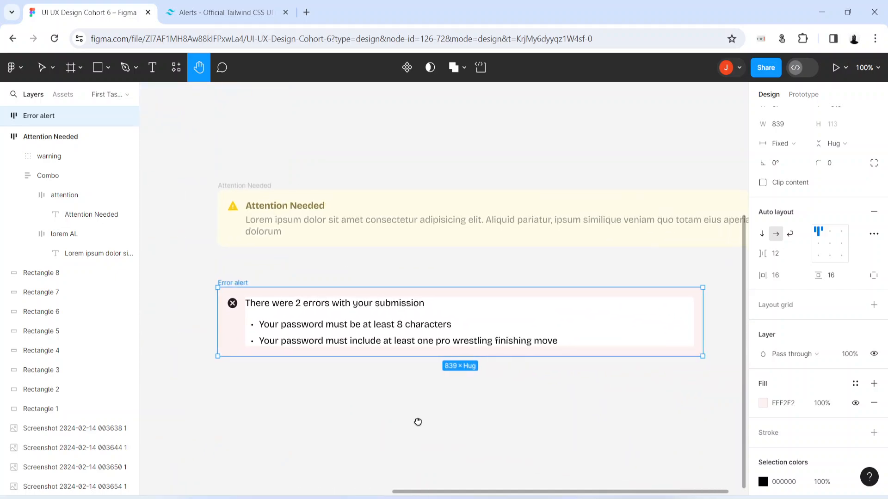
pyautogui.click(450, 326)
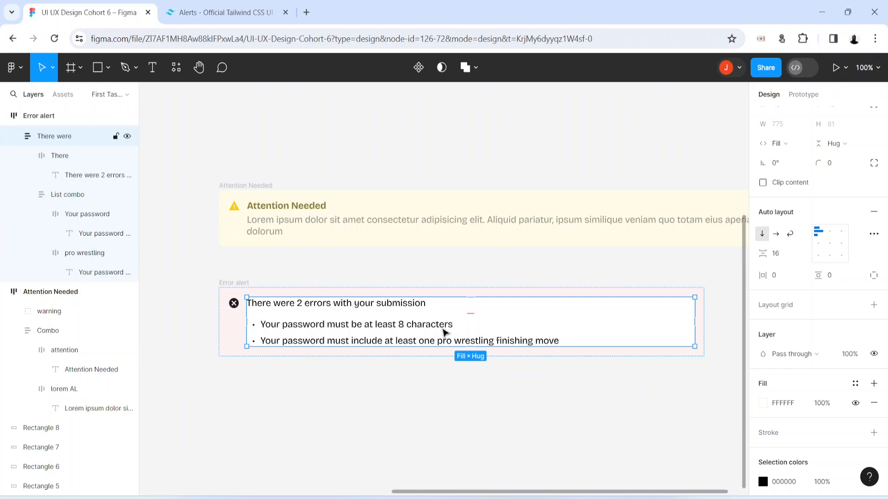
pyautogui.click(800, 404)
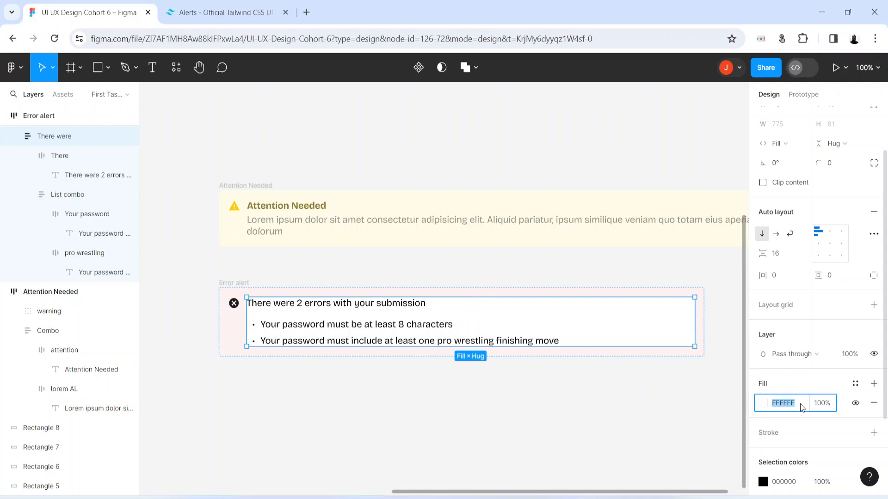
pyautogui.write('FEF2F2')
pyautogui.press('Return')
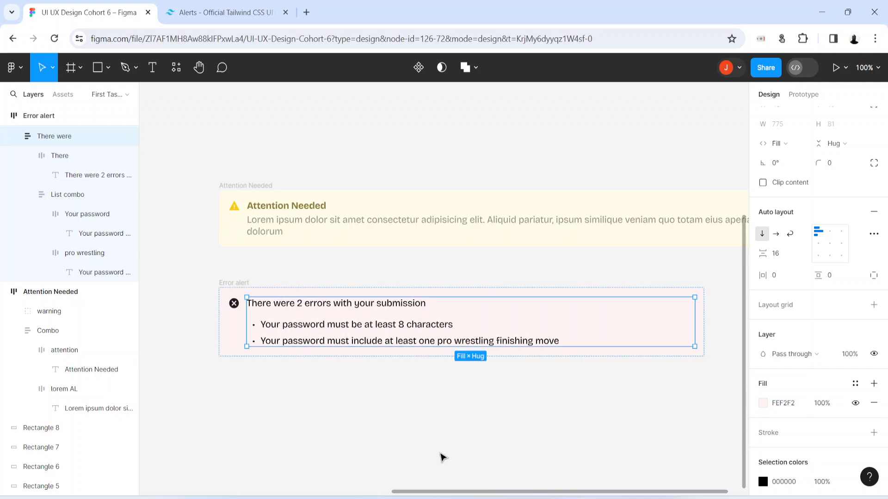
# Step: Copy the fill colour code F87171 from the stronger red swatch rectangle
pyautogui.click(215, 141)
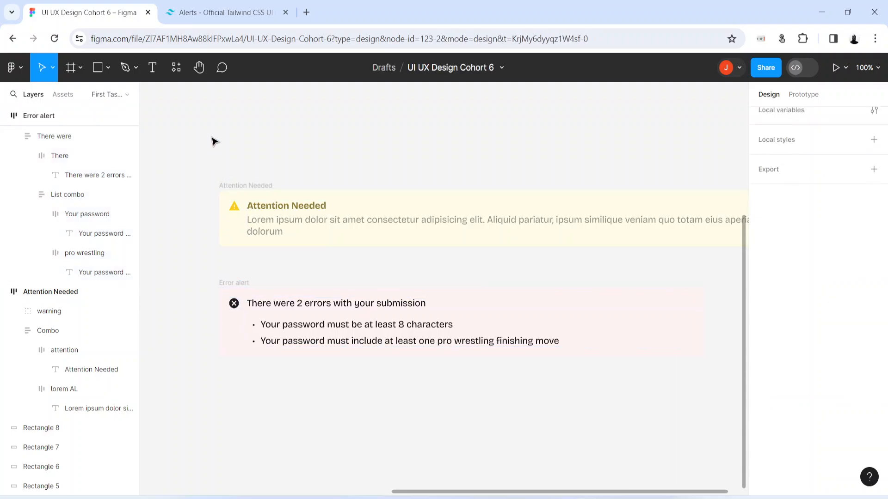
pyautogui.press('h')
pyautogui.scroll(6, 337, 304)
pyautogui.hscroll(-5, 337, 304)
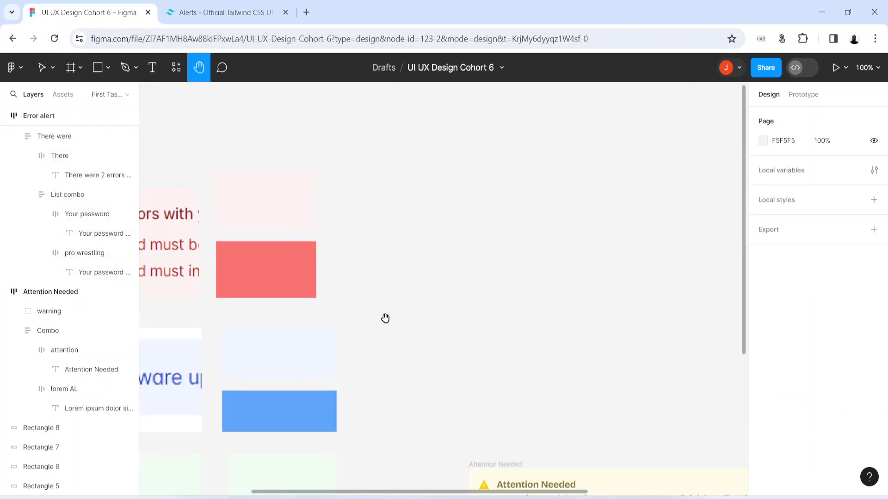
pyautogui.press('v')
pyautogui.click(282, 276)
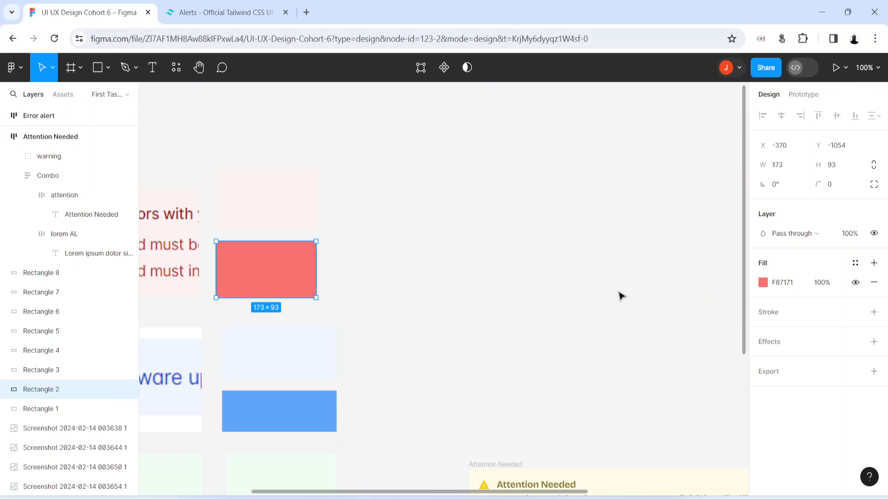
pyautogui.click(802, 288)
# Step: Set the colour of the cancel icon in the Error alert to the copied red, F87171
pyautogui.scroll(-10, 507, 348)
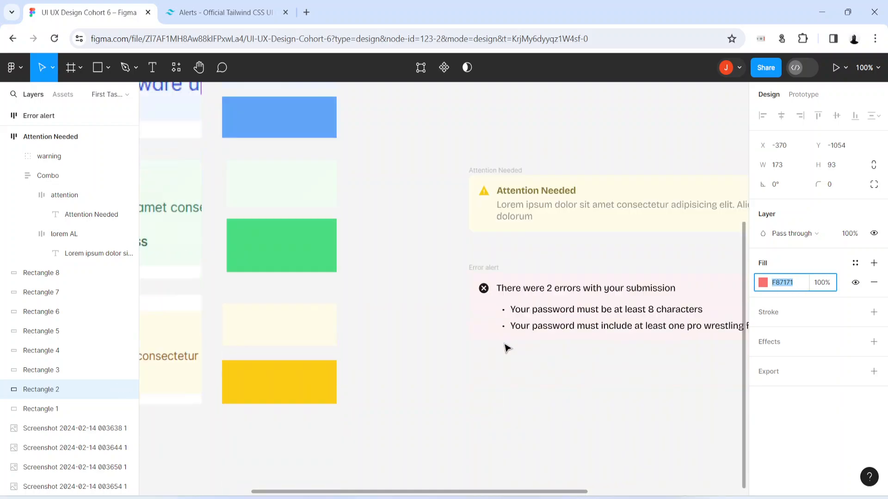
pyautogui.click(606, 338)
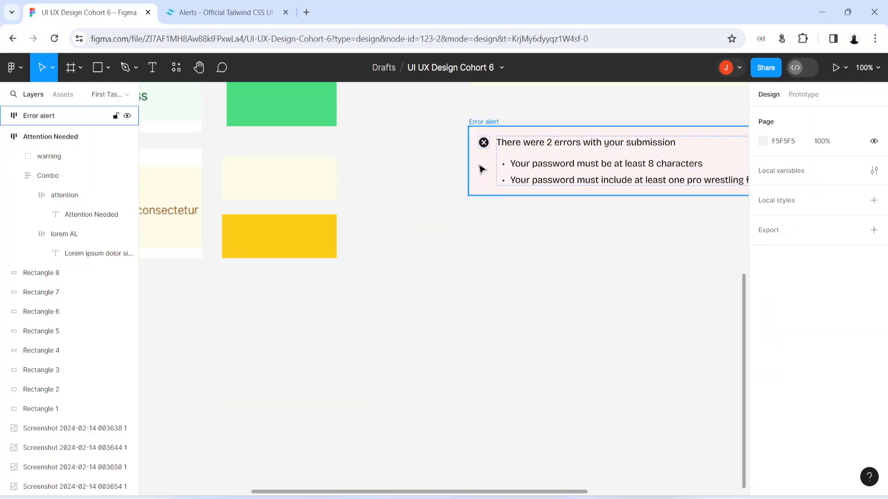
pyautogui.click(484, 142)
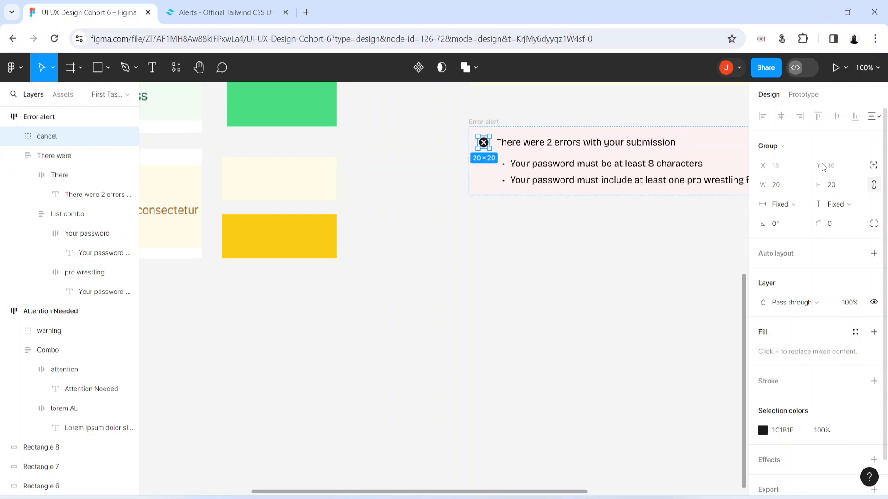
pyautogui.scroll(-2, 804, 416)
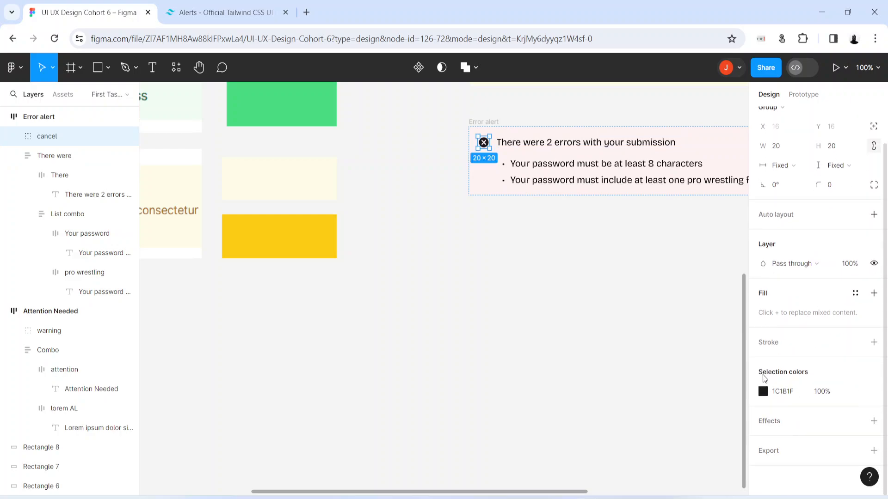
pyautogui.click(803, 398)
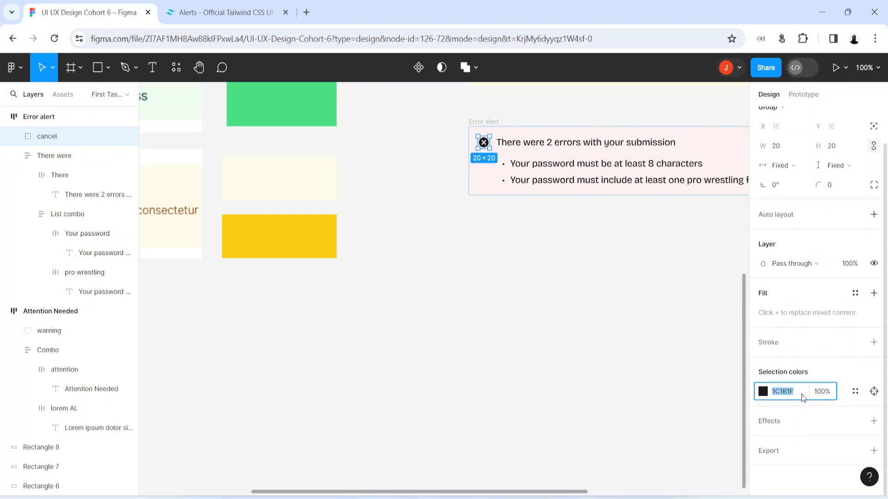
pyautogui.write('F87171')
pyautogui.press('Return')
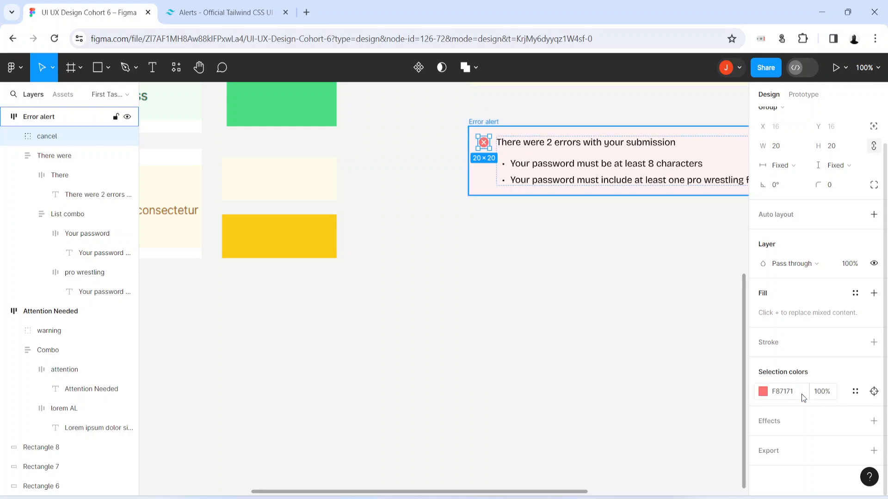
pyautogui.click(549, 320)
# Step: Compare the Error alert's text weight and colours with the With list alert on the Tailwind UI page
pyautogui.press('h')
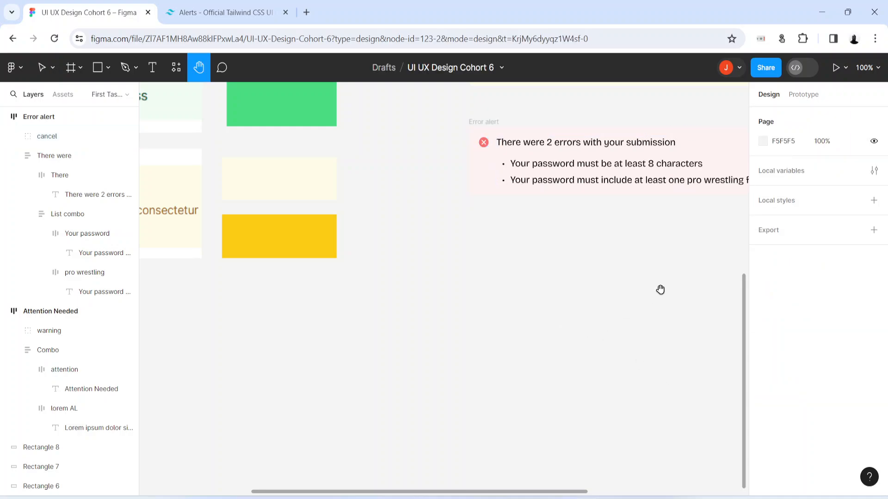
pyautogui.moveTo(660, 289); pyautogui.dragTo(393, 397)
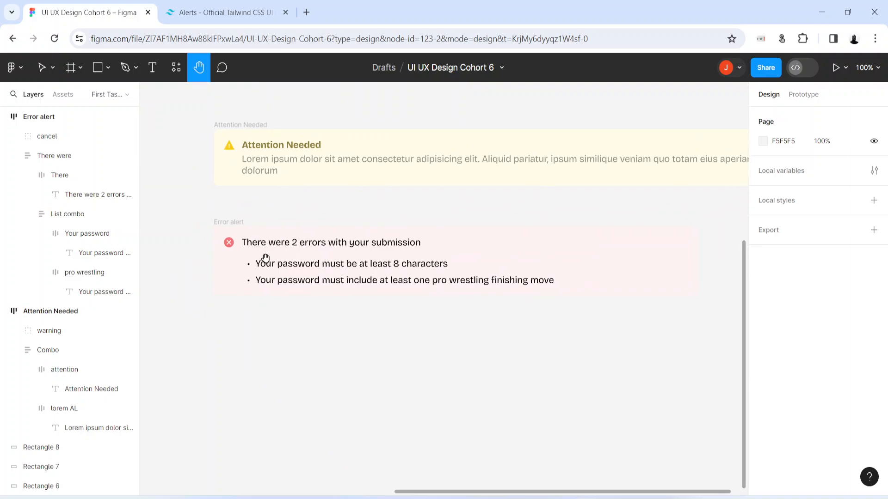
pyautogui.click(225, 6)
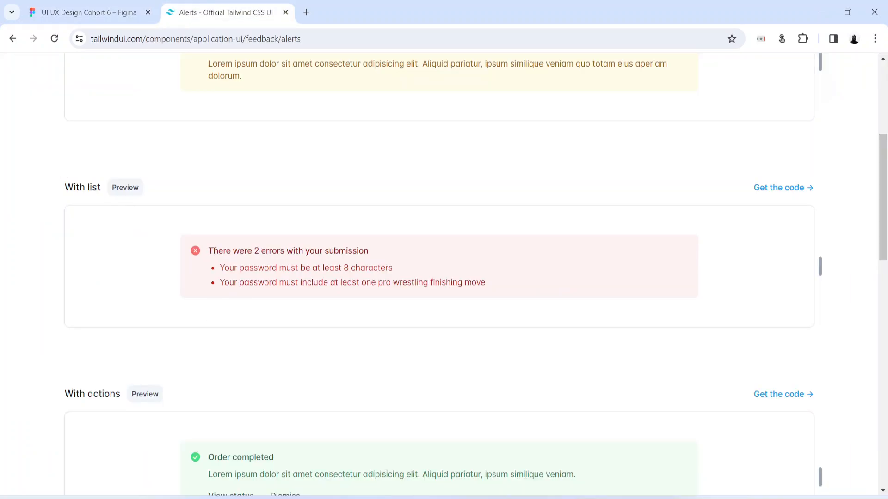
pyautogui.click(88, 13)
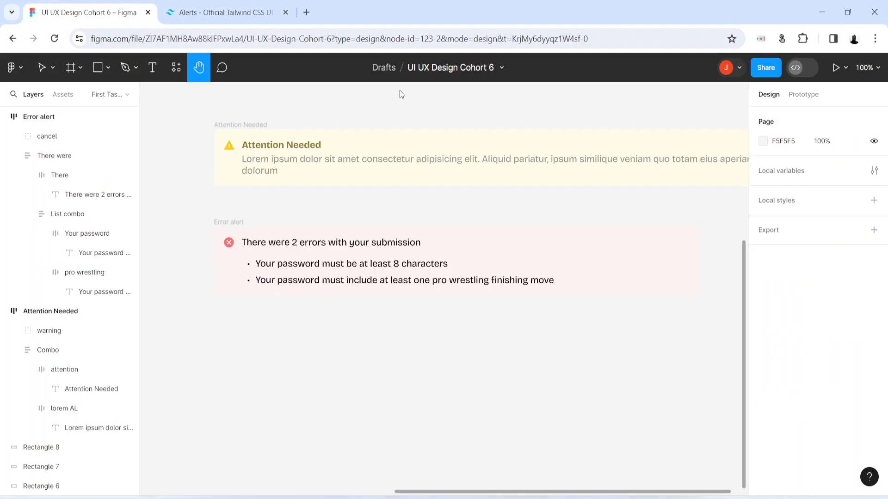
pyautogui.hotkey('ctrl', '+')
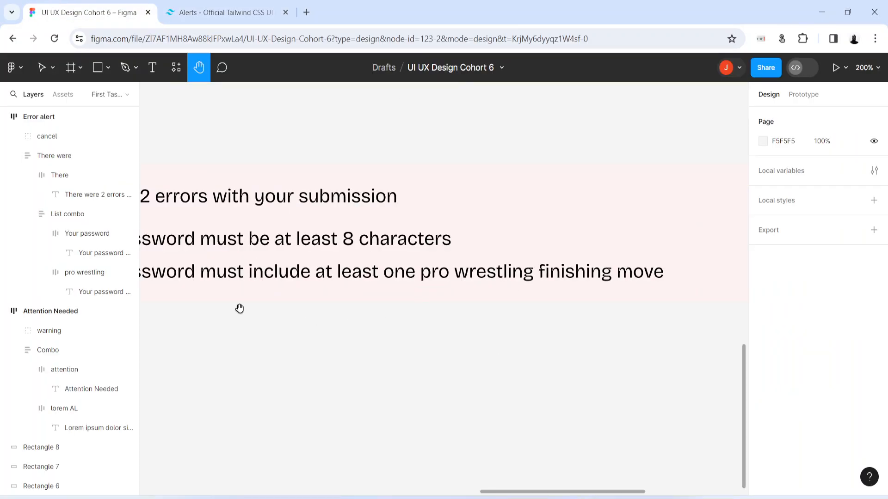
pyautogui.moveTo(239, 309); pyautogui.dragTo(484, 381)
pyautogui.click(240, 3)
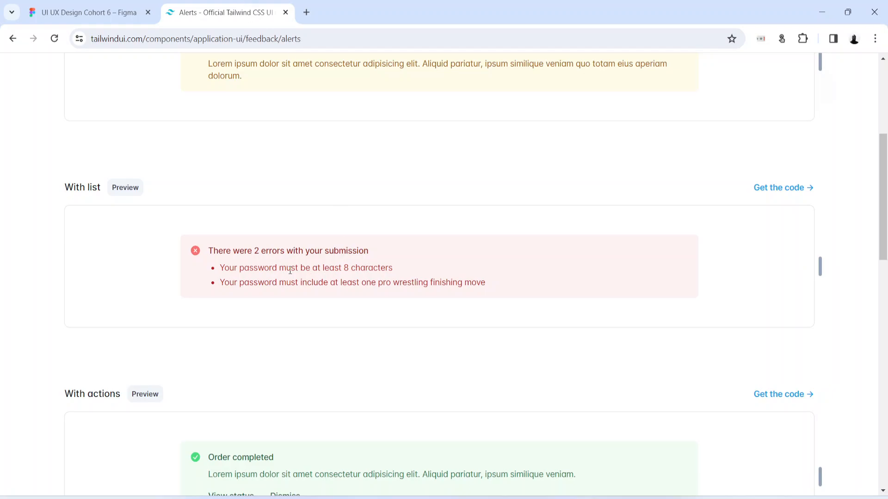
pyautogui.moveTo(214, 255); pyautogui.dragTo(501, 255)
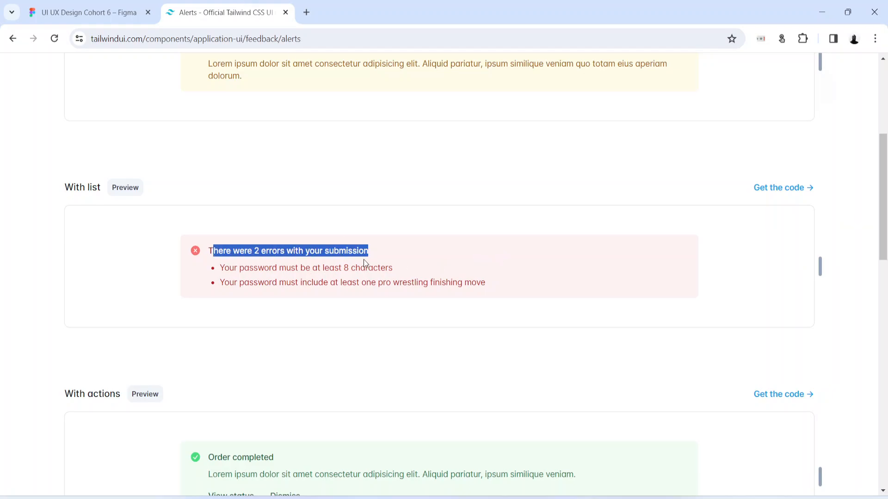
pyautogui.click(88, 12)
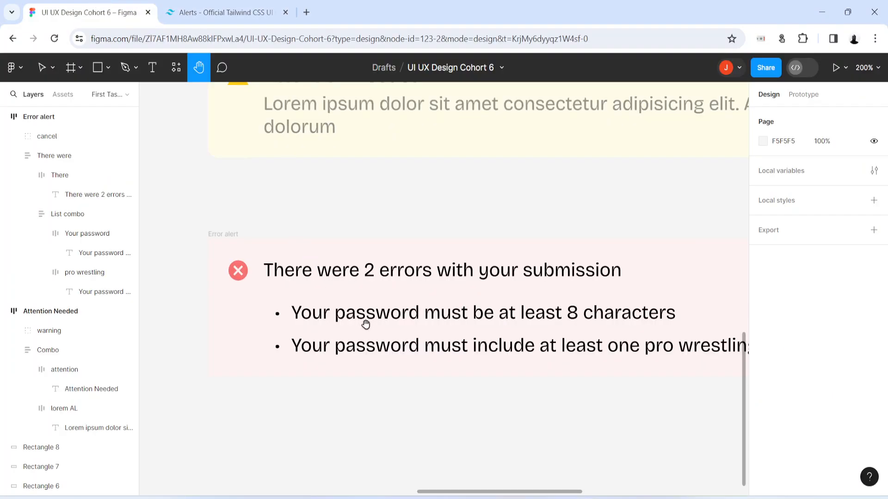
# Step: Set the font weight of the "There were 2 errors with your submission" heading to Bold
pyautogui.click(345, 273)
pyautogui.doubleClick(345, 273)
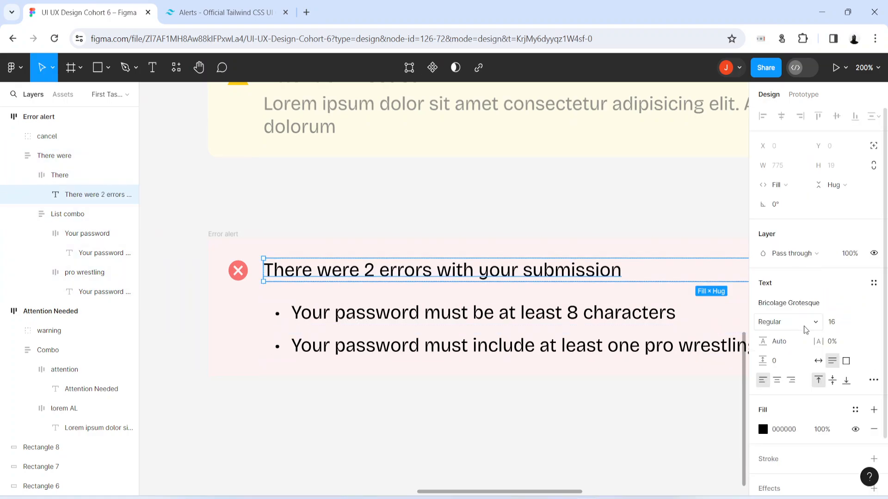
pyautogui.click(786, 322)
pyautogui.click(782, 366)
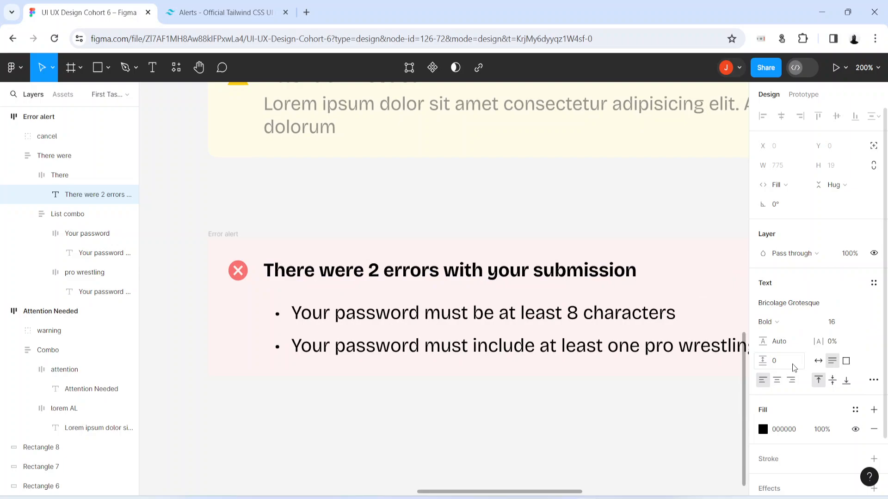
pyautogui.click(409, 328)
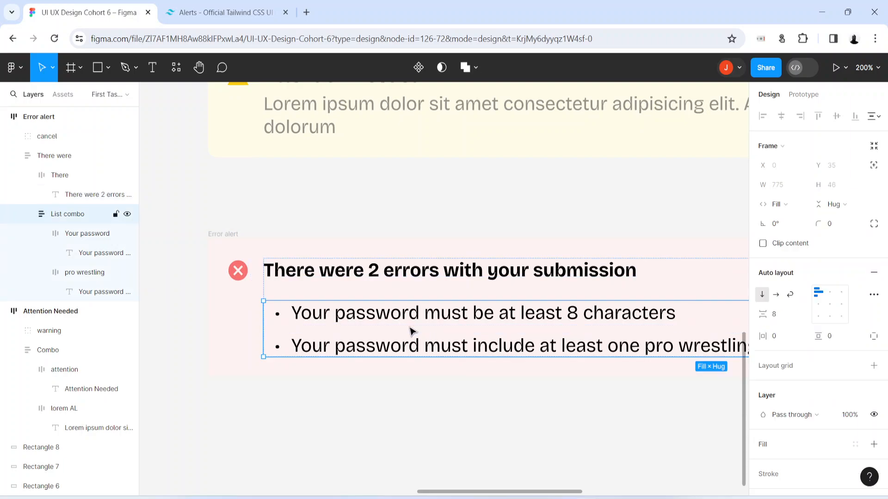
pyautogui.doubleClick(409, 327)
pyautogui.click(361, 431)
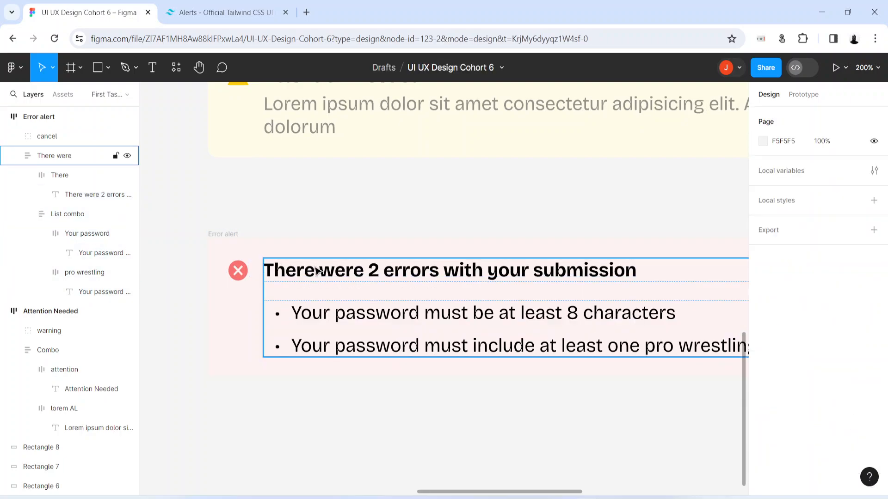
# Step: Set the text fill of the Error alert's heading to a dark red close to A63838
pyautogui.doubleClick(318, 269)
pyautogui.doubleClick(315, 267)
pyautogui.press('Escape')
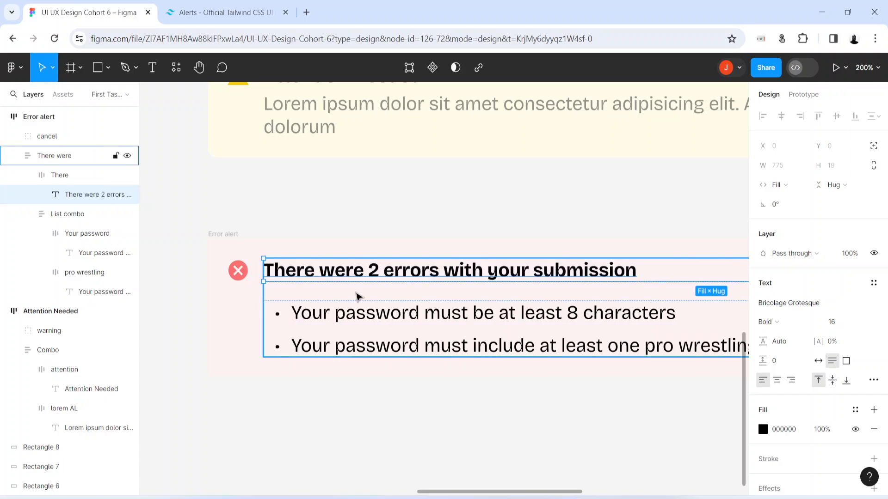
pyautogui.click(763, 430)
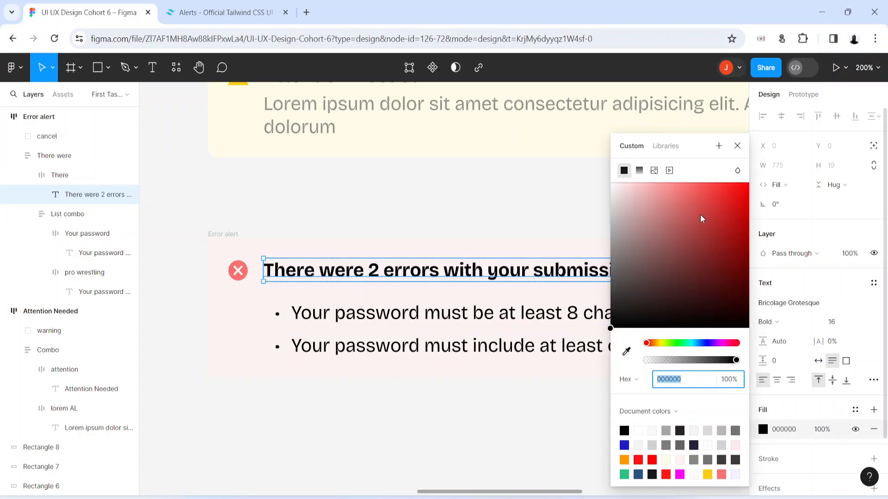
pyautogui.moveTo(710, 200); pyautogui.dragTo(703, 236)
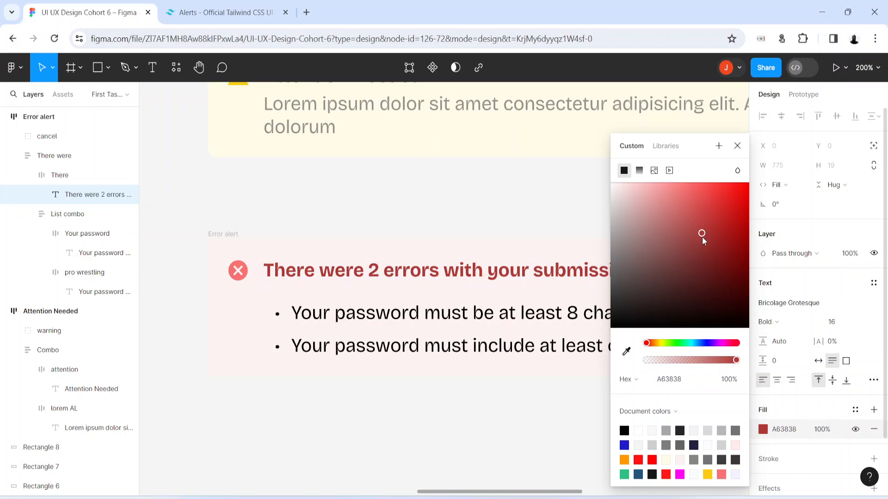
pyautogui.moveTo(704, 241); pyautogui.dragTo(706, 242)
pyautogui.click(386, 427)
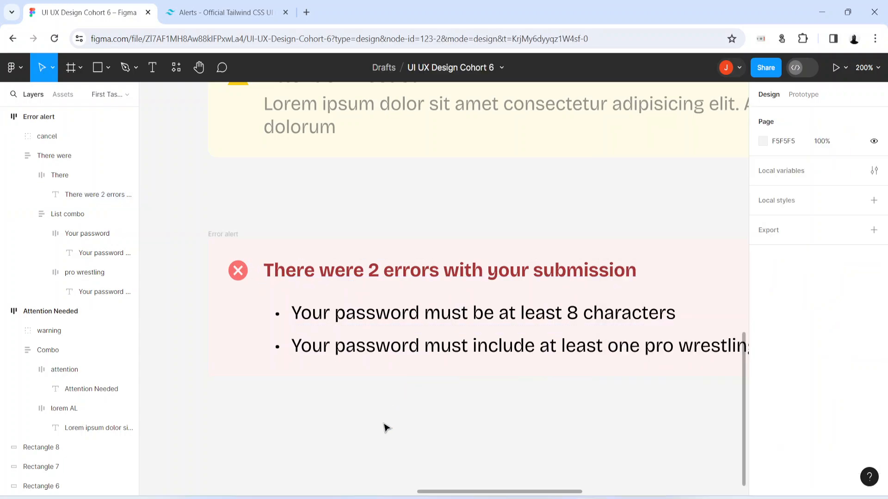
# Step: Set the text fill of the "Your password must be at least 8 characters" list item to the muted red D76565
pyautogui.click(357, 312)
pyautogui.doubleClick(359, 312)
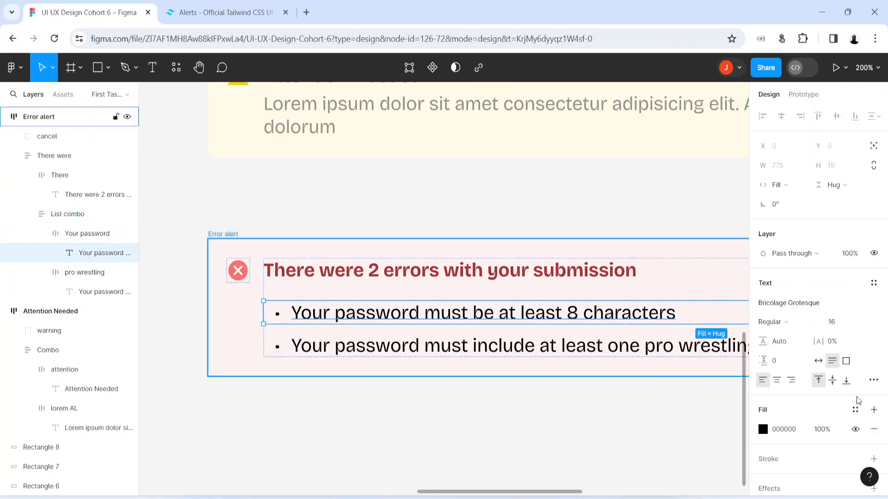
pyautogui.click(763, 429)
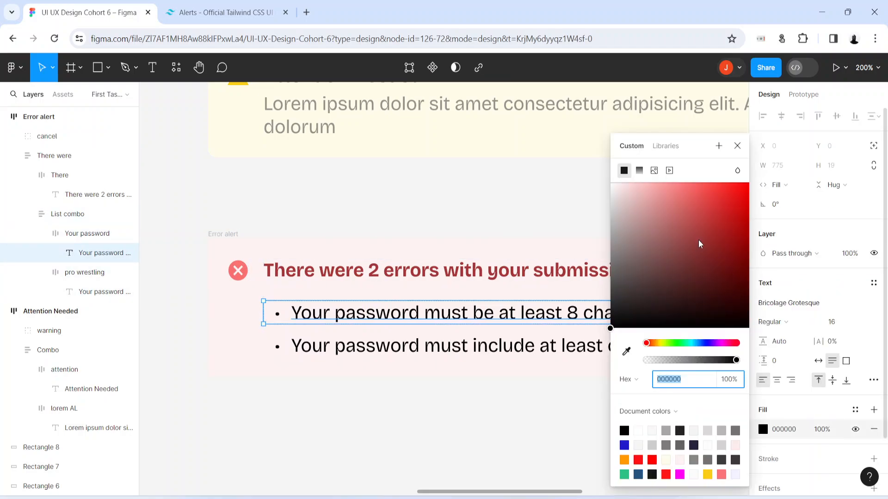
pyautogui.moveTo(706, 227); pyautogui.dragTo(678, 184)
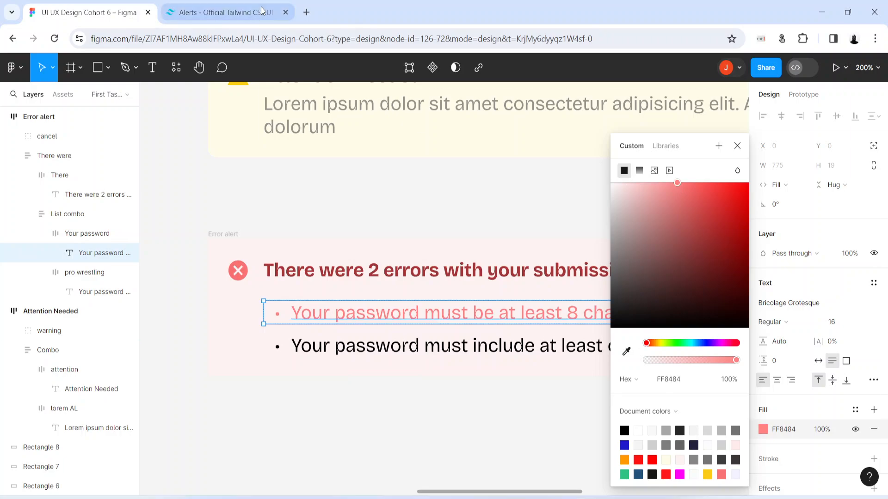
pyautogui.click(226, 13)
pyautogui.click(83, 12)
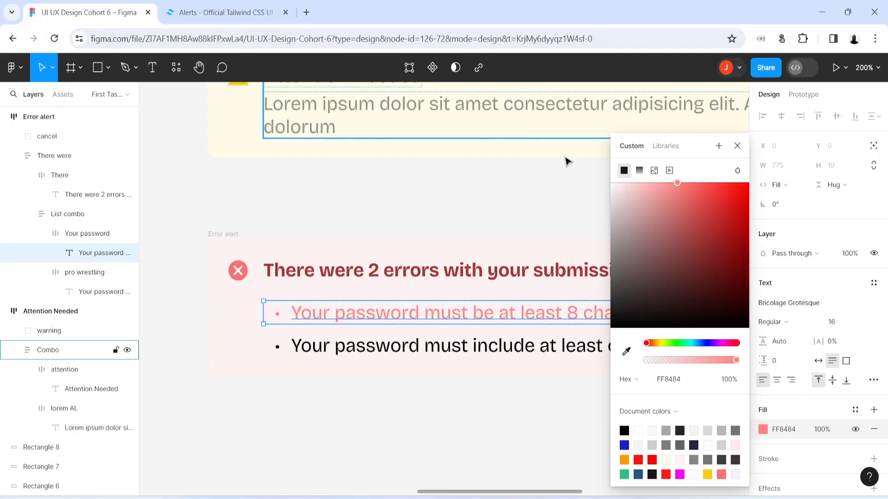
pyautogui.moveTo(682, 198)
pyautogui.mouseDown()
pyautogui.moveTo(688, 216)
pyautogui.moveTo(695, 200)
pyautogui.moveTo(675, 209)
pyautogui.mouseUp()
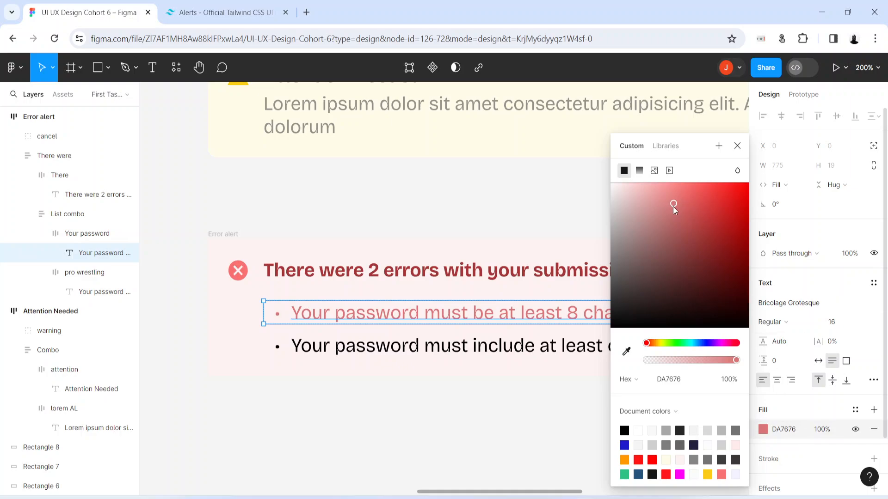
pyautogui.moveTo(672, 206); pyautogui.dragTo(684, 209)
# Step: Copy the first list item's fill code, D76565, and apply it to the pro wrestling list item's text
pyautogui.click(780, 429)
pyautogui.hotkey('ctrl', 'c')
pyautogui.click(436, 352)
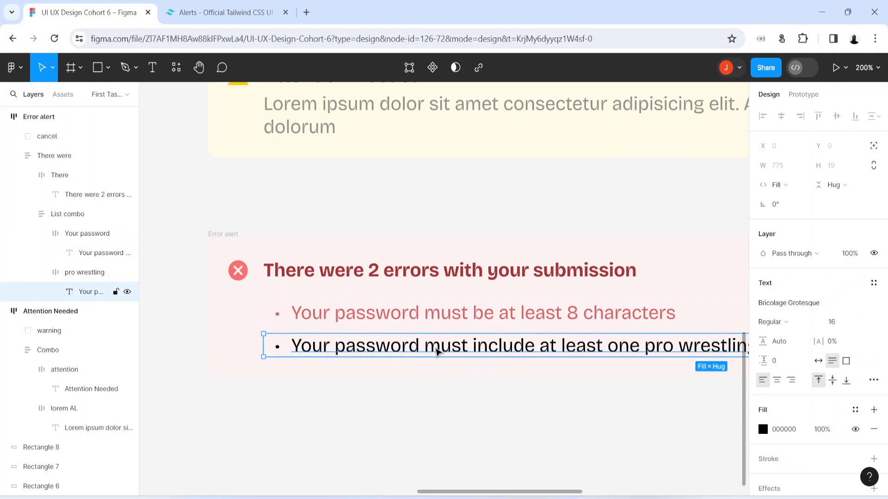
pyautogui.click(799, 431)
pyautogui.hotkey('ctrl', 'v')
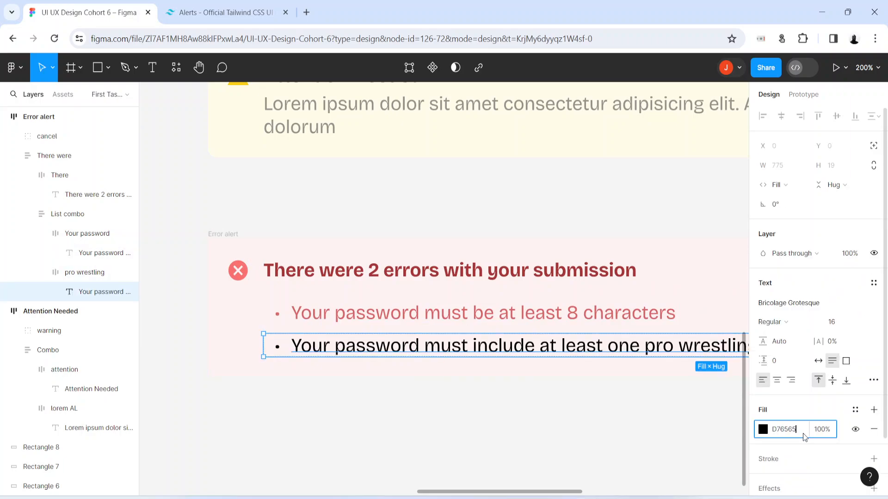
pyautogui.press('Return')
pyautogui.click(301, 451)
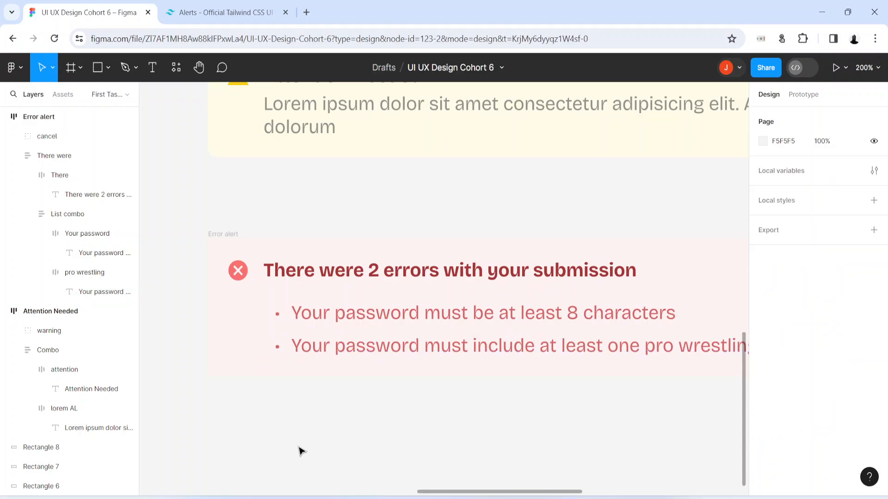
# Step: Move the Error alert frame up to Y -546, closer beneath the Attention Needed alert, and open its corner radius for editing
pyautogui.hotkey('shift', '0')
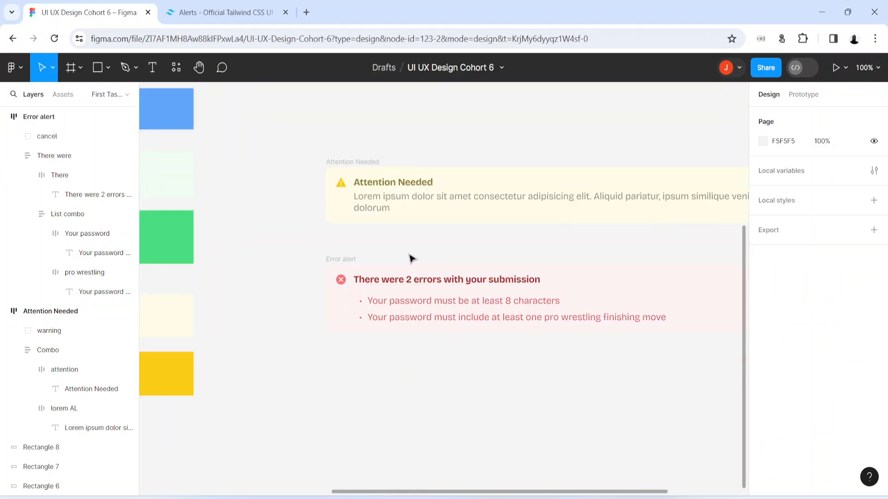
pyautogui.moveTo(342, 258); pyautogui.dragTo(343, 242)
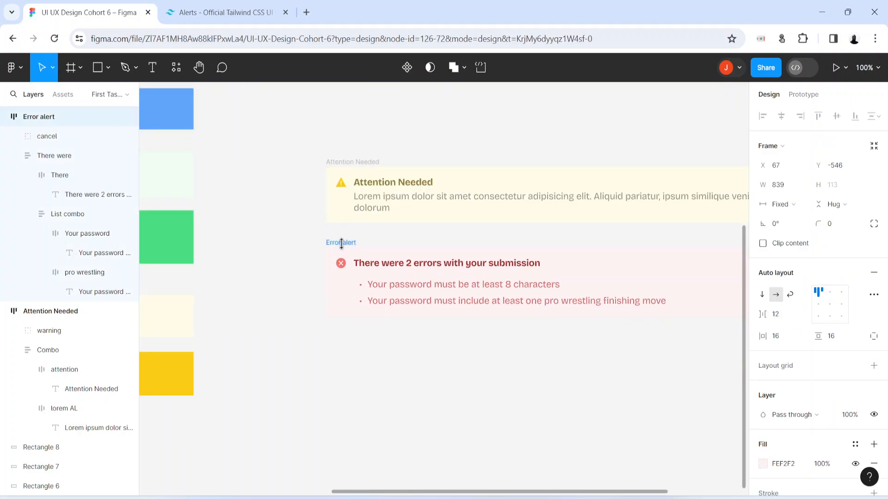
pyautogui.click(839, 225)
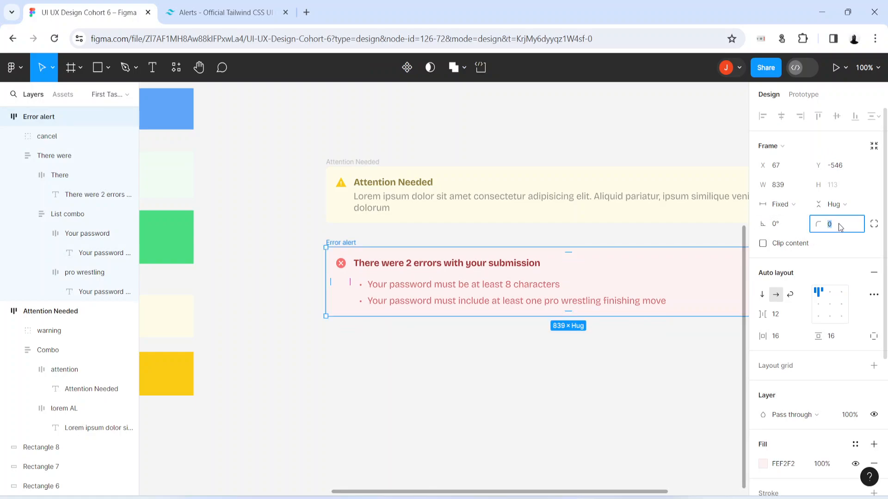
pyautogui.click(382, 404)
# Step: Hide the editor interface and view both alerts beside the reference screenshots at 50% zoom
pyautogui.press('h')
pyautogui.moveTo(618, 414); pyautogui.dragTo(489, 420)
pyautogui.press('-')
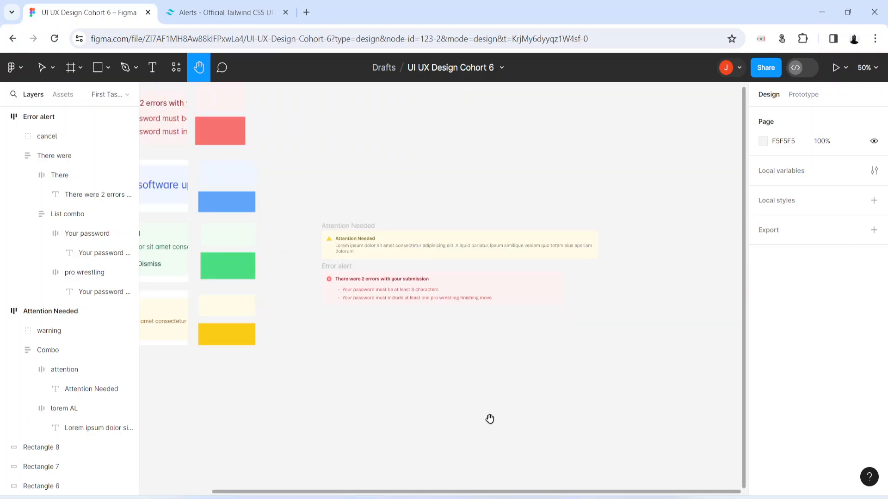
pyautogui.hotkey('ctrl', '\\')
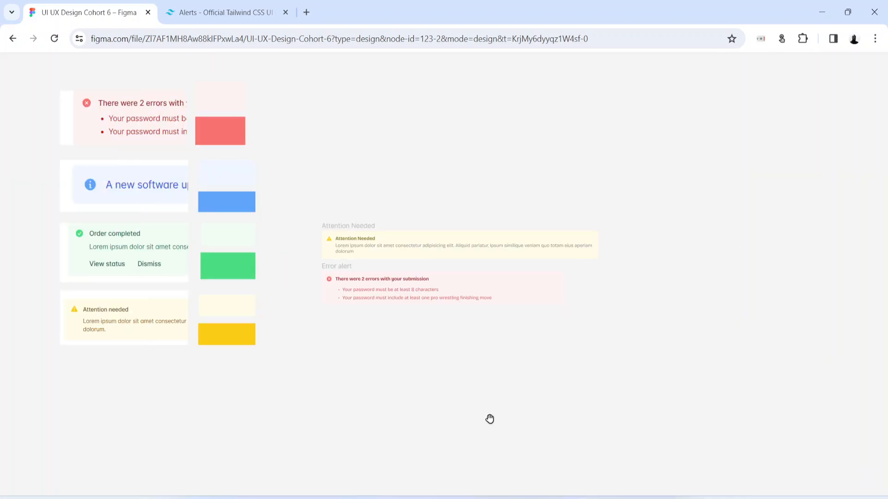
# Step: Widen the Error alert frame to 956 so that its right edge lines up with the Attention Needed alert
pyautogui.click(330, 276)
pyautogui.moveTo(570, 292); pyautogui.dragTo(598, 292)
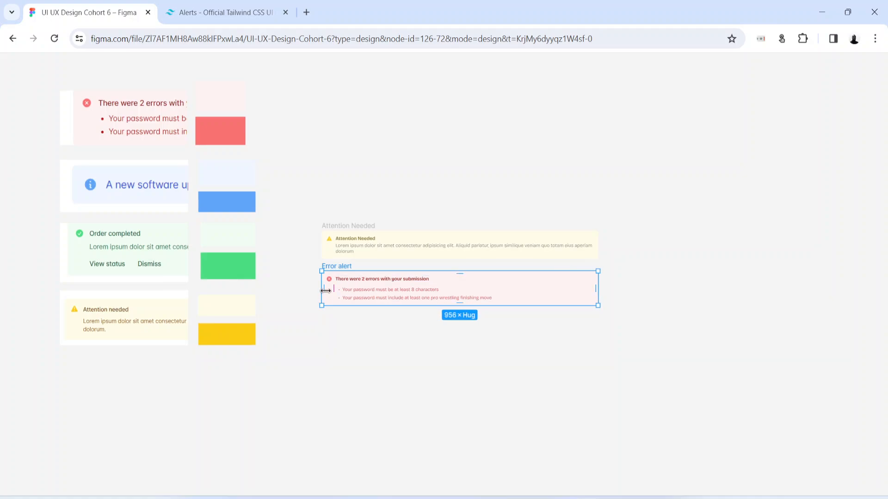
pyautogui.moveTo(329, 290); pyautogui.dragTo(327, 288)
pyautogui.moveTo(299, 196); pyautogui.dragTo(739, 374)
pyautogui.click(732, 373)
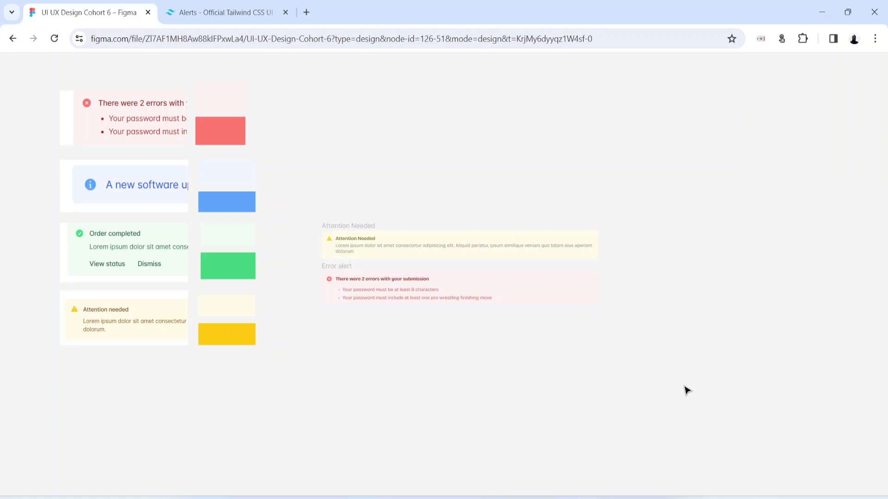
pyautogui.hotkey('ctrl', '+')
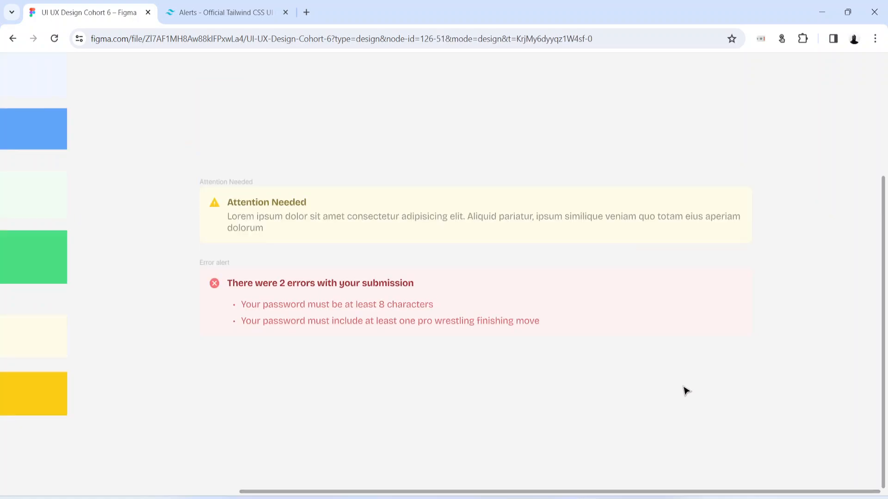
pyautogui.click(214, 189)
# Step: Create a MacBook Pro 16" frame and move both alerts into it at X 290, Attention Needed at Y 174 and Error alert at Y 318
pyautogui.hotkey('ctrl', '\\')
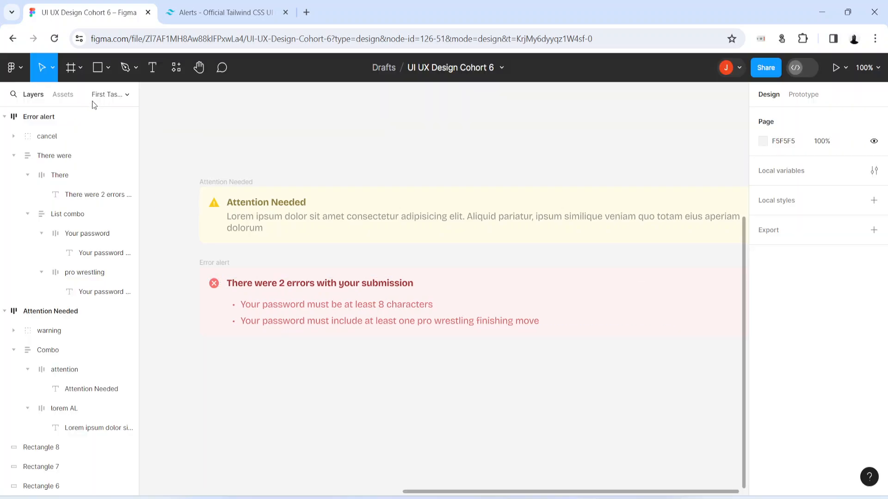
pyautogui.press('f')
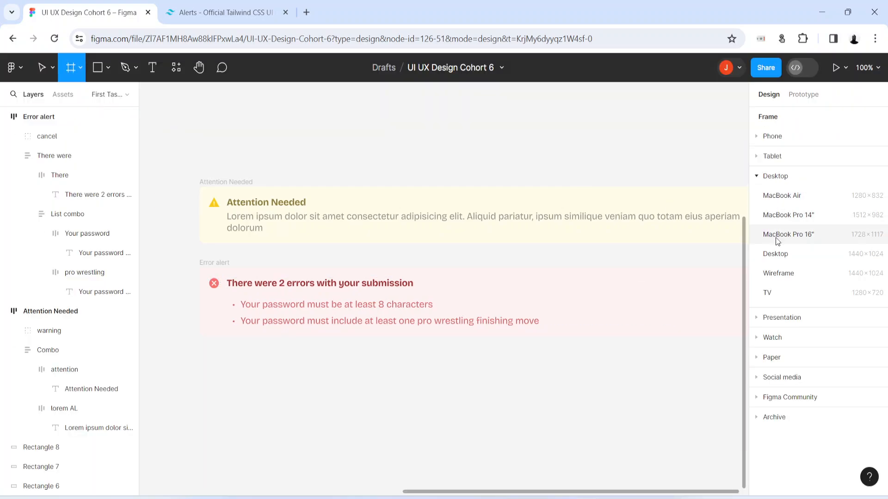
pyautogui.click(792, 232)
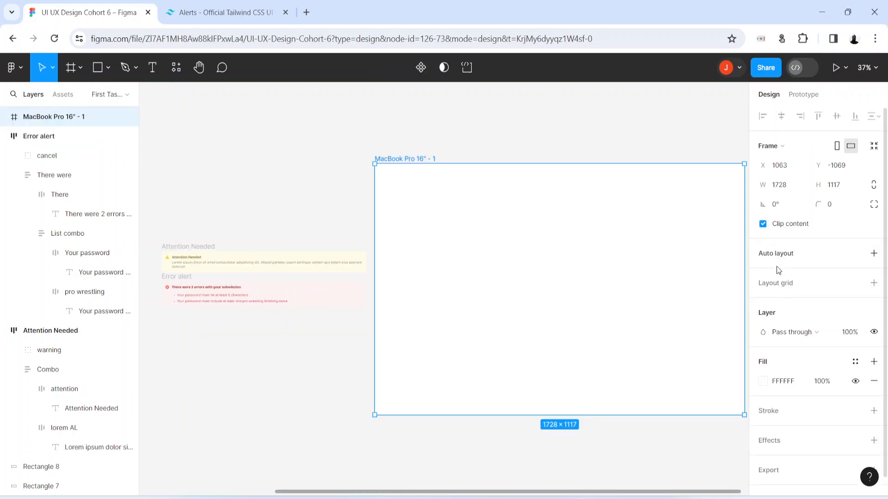
pyautogui.moveTo(194, 247); pyautogui.dragTo(440, 199)
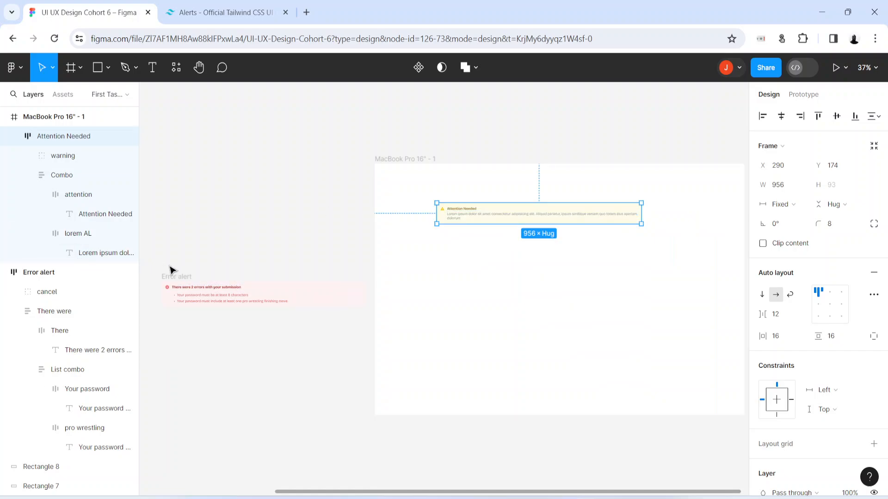
pyautogui.moveTo(170, 275); pyautogui.dragTo(442, 231)
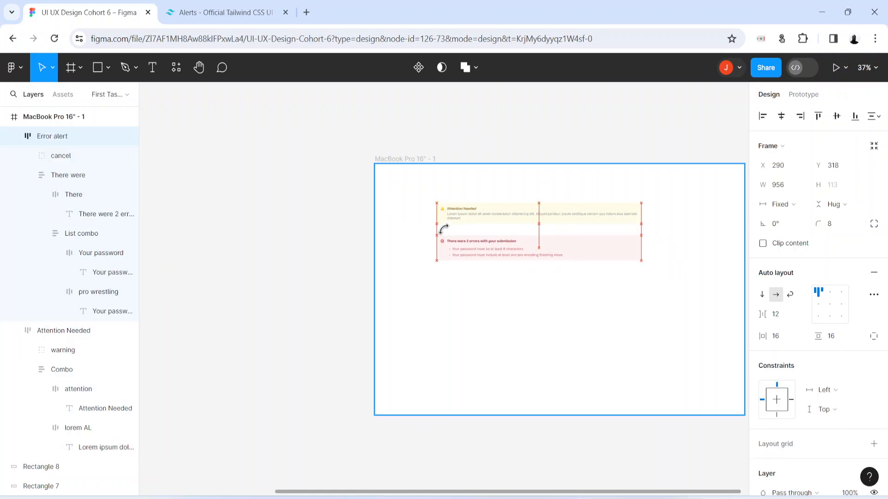
pyautogui.click(451, 337)
# Step: Examine both alerts up close inside the MacBook Pro 16" frame with the editor interface hidden
pyautogui.hotkey('ctrl', '+')
pyautogui.press('h')
pyautogui.moveTo(641, 271); pyautogui.dragTo(504, 308)
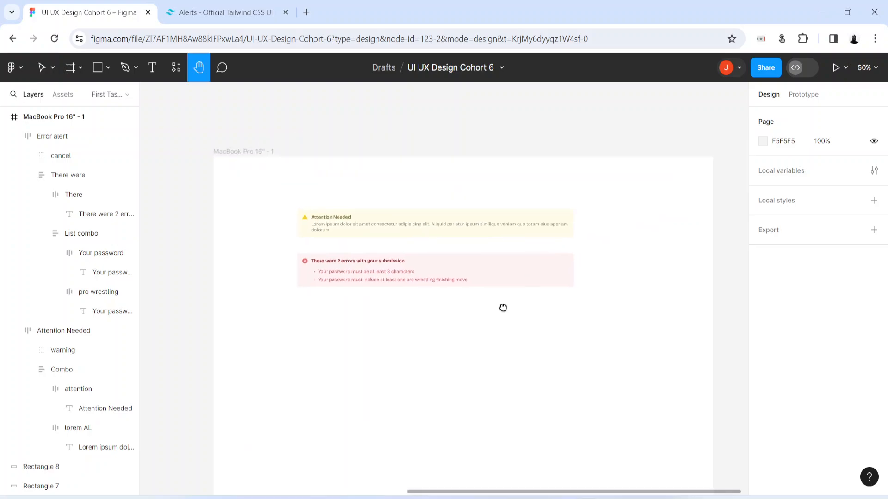
pyautogui.hotkey('ctrl', '+')
pyautogui.moveTo(270, 335); pyautogui.dragTo(391, 424)
pyautogui.hotkey('ctrl', '\\')
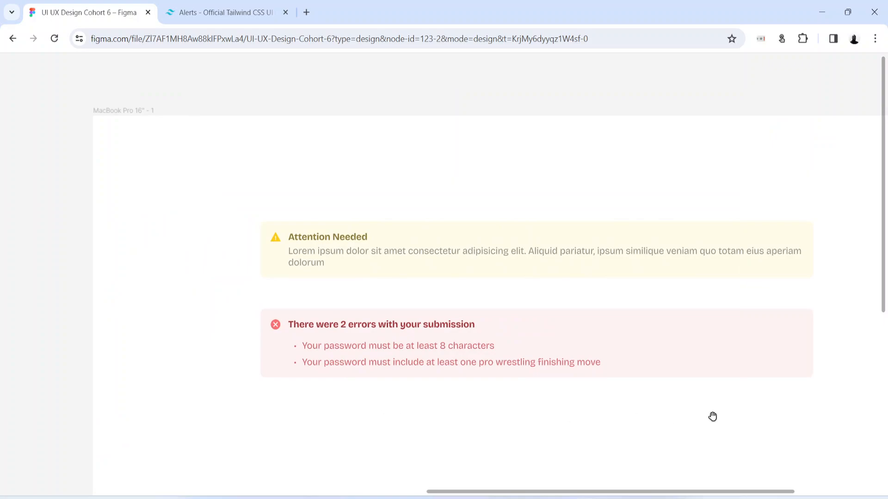
pyautogui.moveTo(712, 416); pyautogui.dragTo(606, 378)
pyautogui.hscroll(-3, 604, 375)
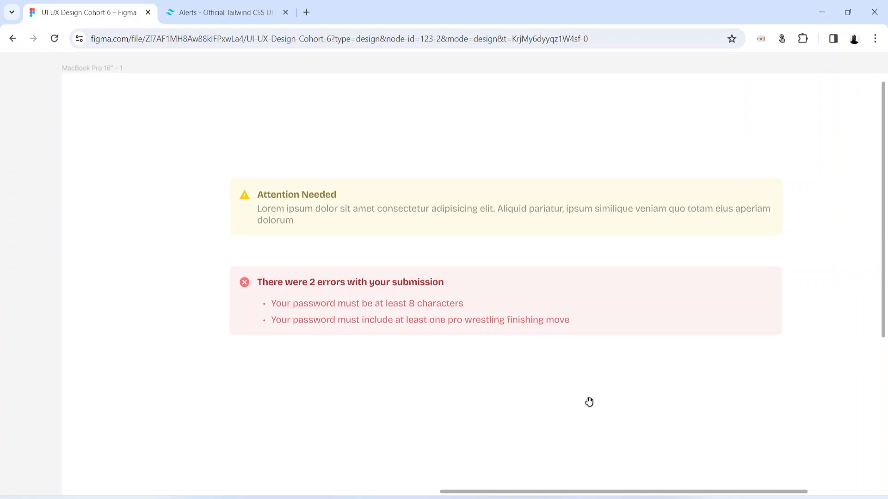
# Step: Extend the left edges of the Attention Needed and Error alert frames outward to a matching width of about 997
pyautogui.click(257, 195)
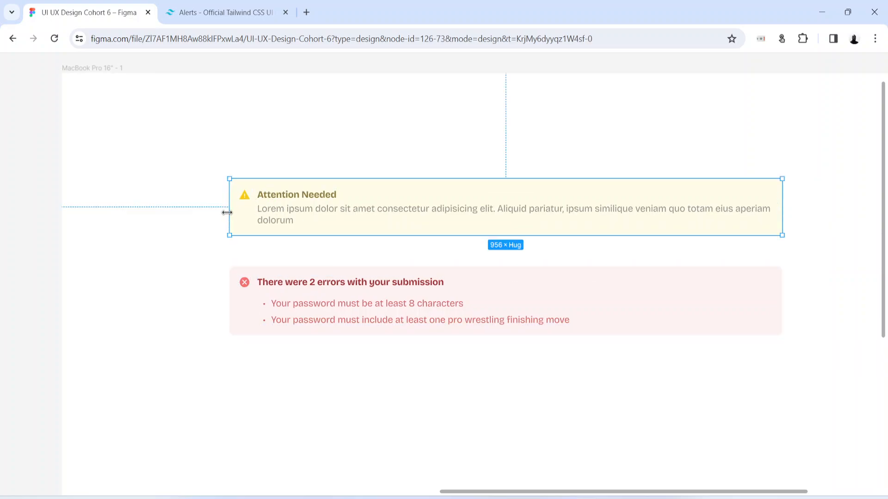
pyautogui.moveTo(227, 212); pyautogui.dragTo(206, 192)
pyautogui.click(244, 324)
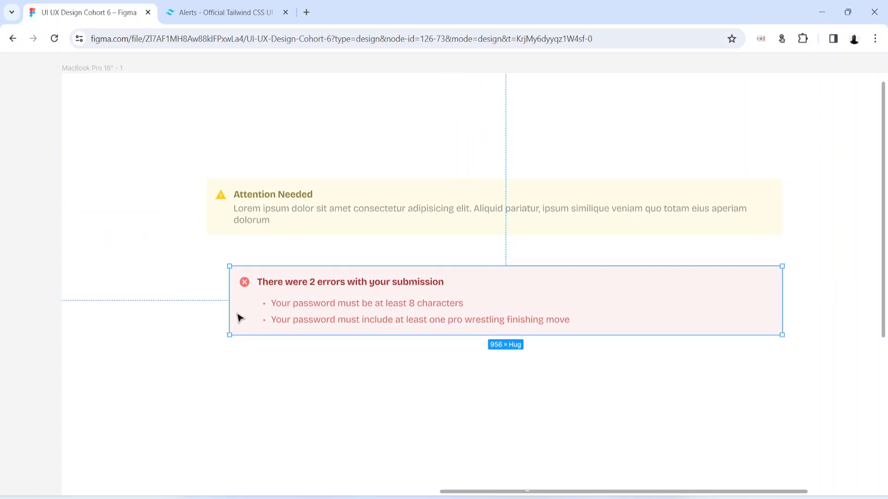
pyautogui.moveTo(226, 310); pyautogui.dragTo(206, 313)
pyautogui.click(341, 389)
# Step: Select both alerts together and move them to the horizontal centre of the MacBook Pro 16" frame
pyautogui.scroll(-5, 340, 388)
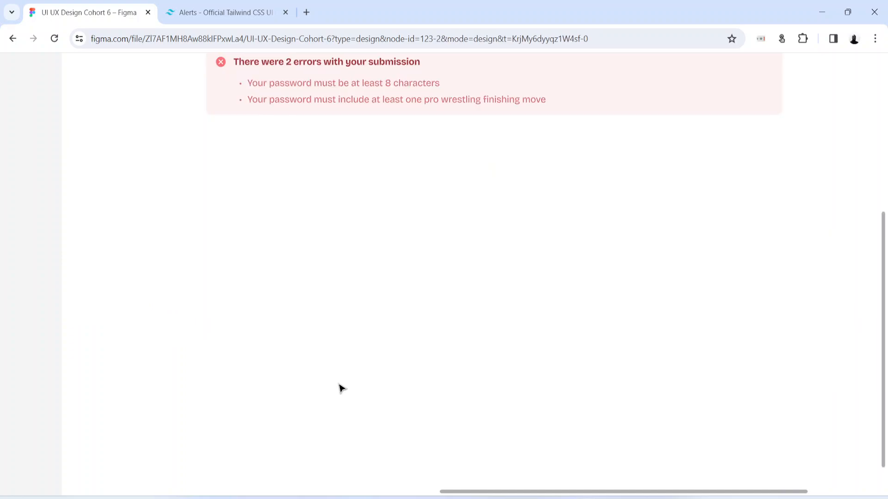
pyautogui.scroll(5, 341, 389)
pyautogui.moveTo(156, 101); pyautogui.dragTo(883, 286)
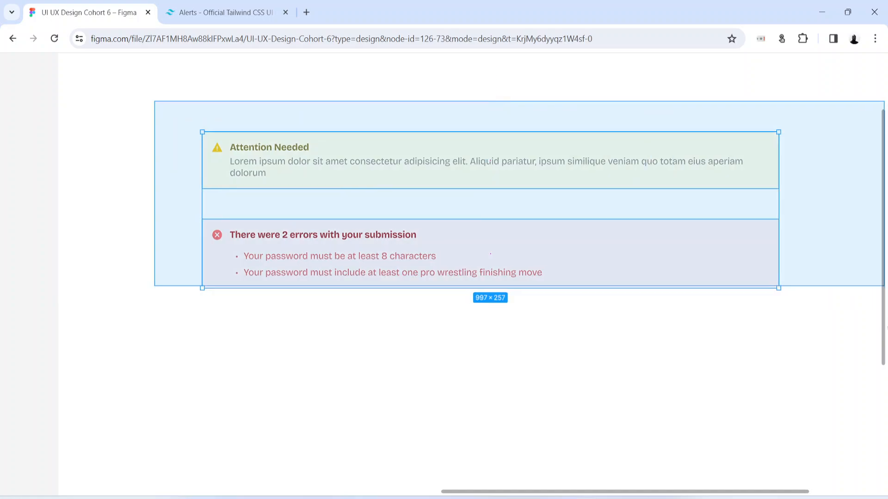
pyautogui.moveTo(887, 327); pyautogui.dragTo(887, 344)
pyautogui.moveTo(261, 196); pyautogui.dragTo(331, 213)
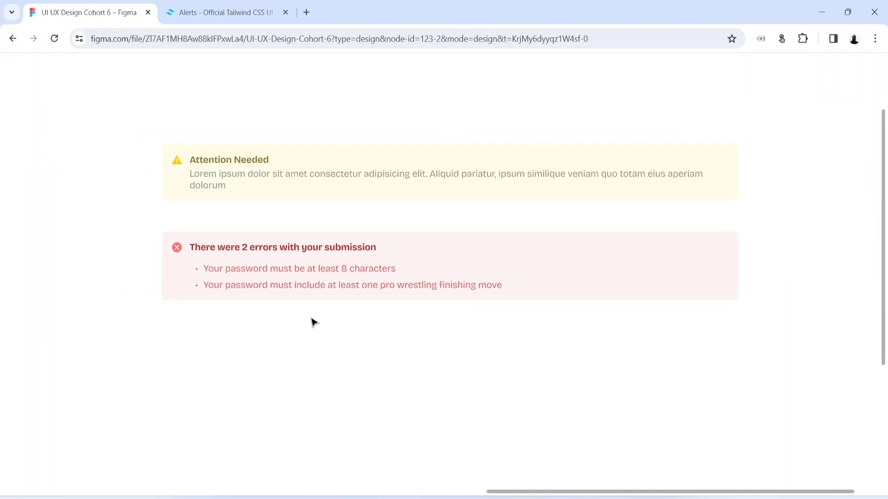
pyautogui.hotkey('ctrl', '-')
pyautogui.hotkey('ctrl', '+')
pyautogui.hotkey('ctrl', '-')
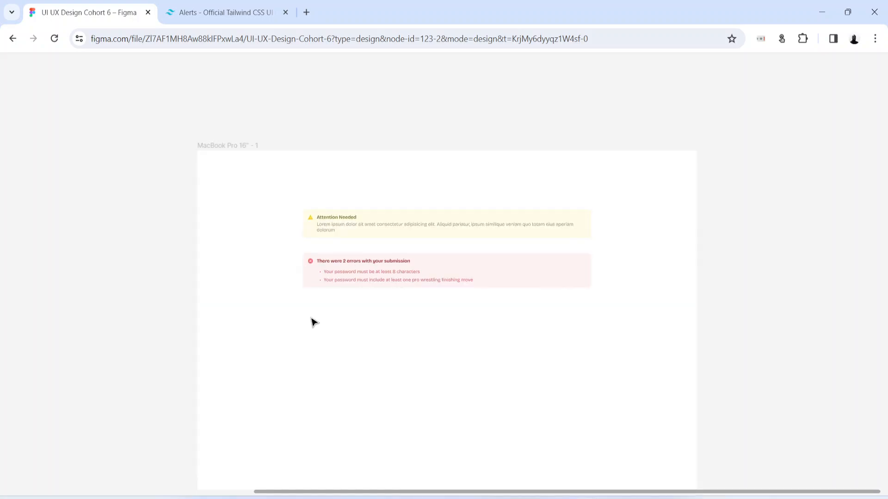
pyautogui.moveTo(134, 333); pyautogui.dragTo(467, 332)
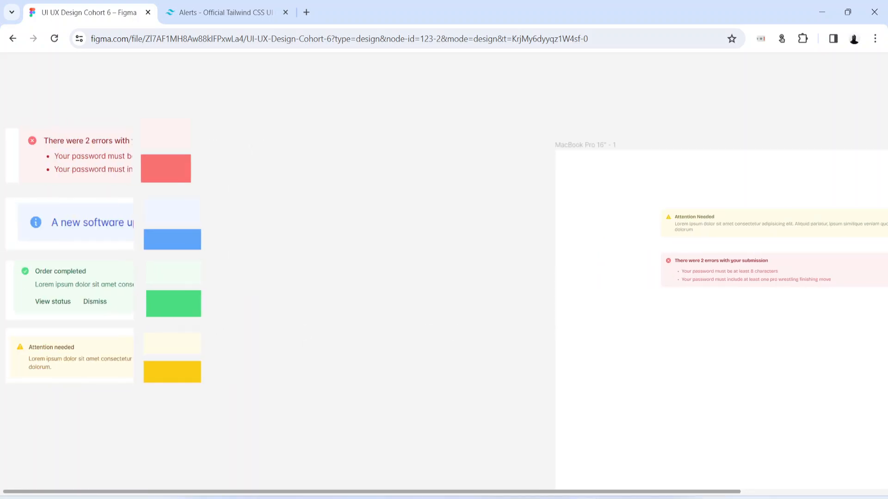
pyautogui.click(519, 498)
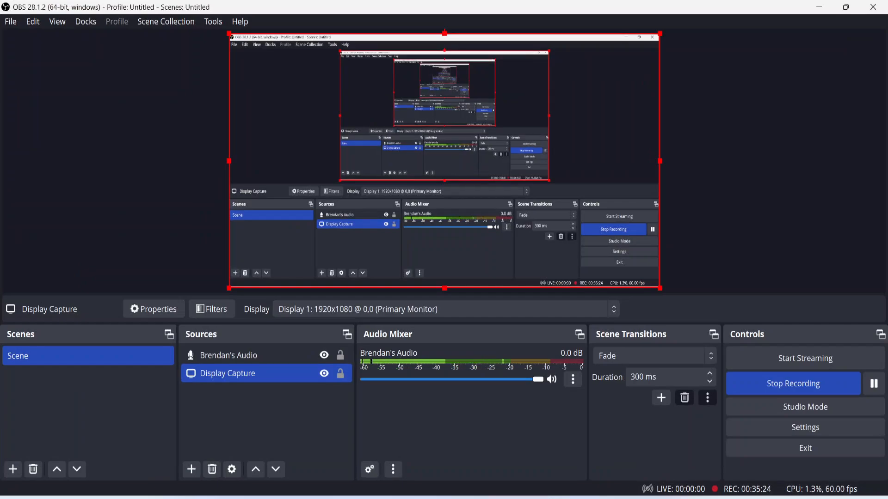
pyautogui.click(519, 498)
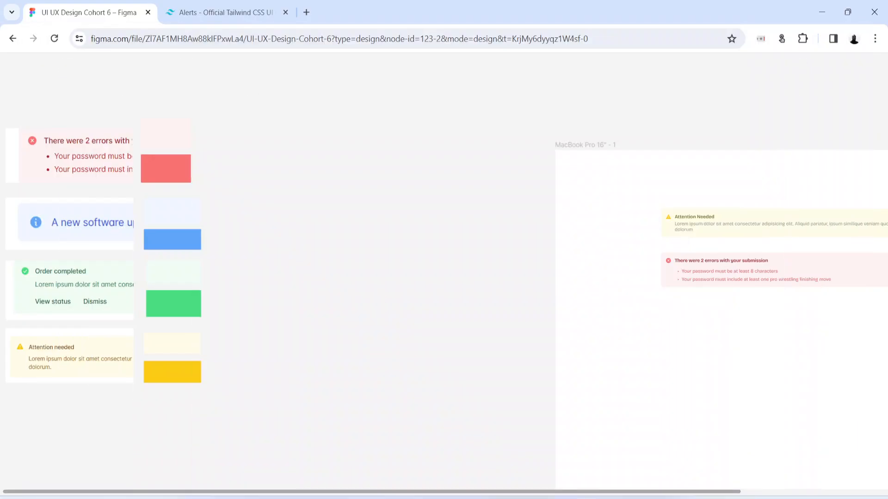
# Step: Switch to the Tailwind UI Alerts page and review the remaining examples, including the Order completed alert with actions
pyautogui.click(261, 12)
pyautogui.scroll(-6, 392, 384)
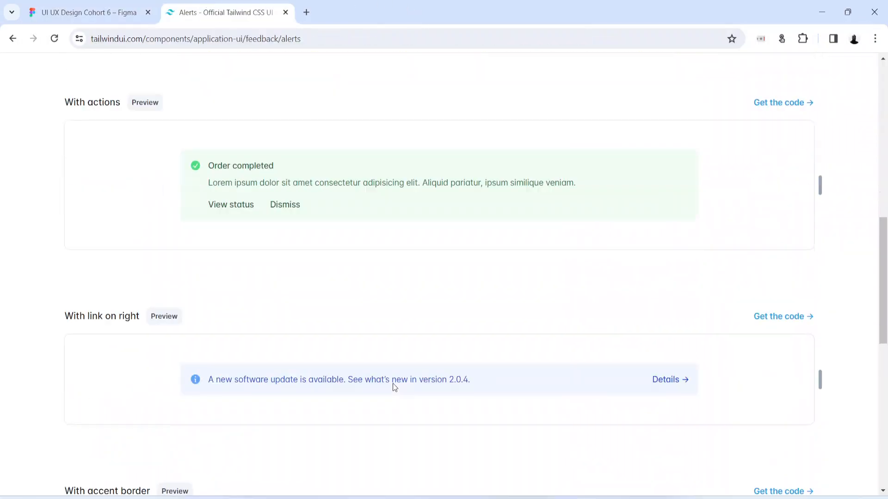
pyautogui.scroll(4, 388, 396)
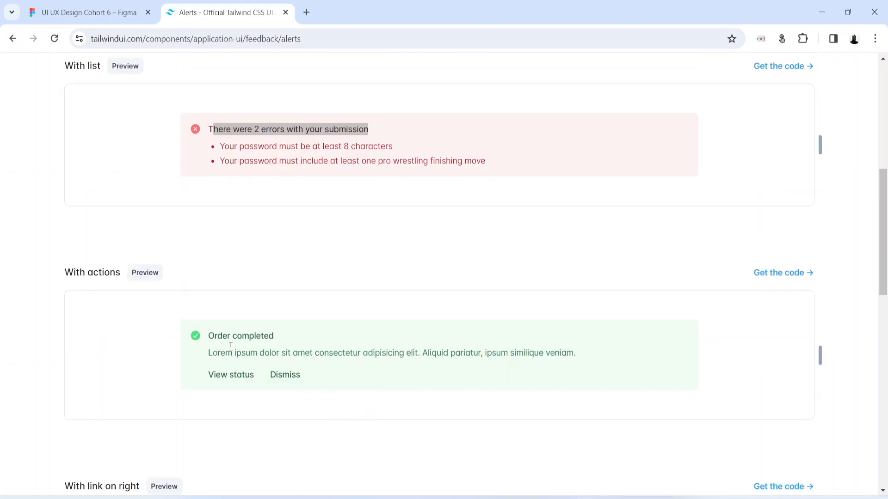
pyautogui.scroll(-8, 260, 421)
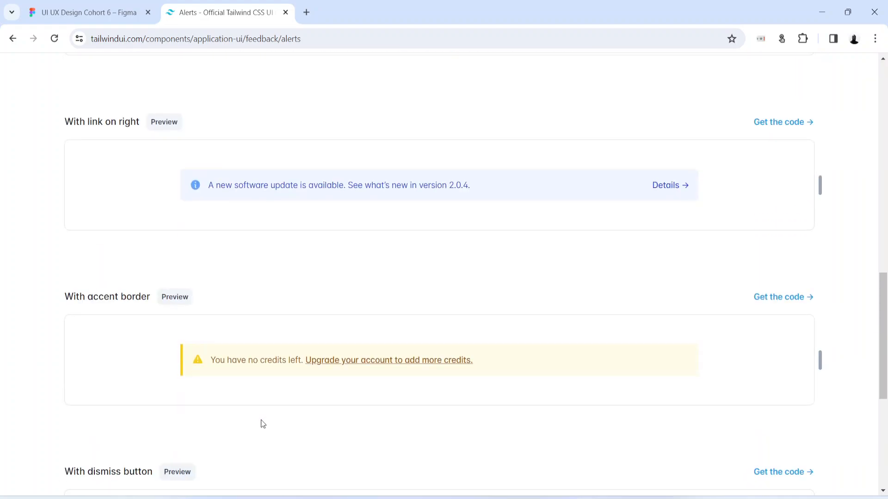
pyautogui.scroll(-5, 315, 385)
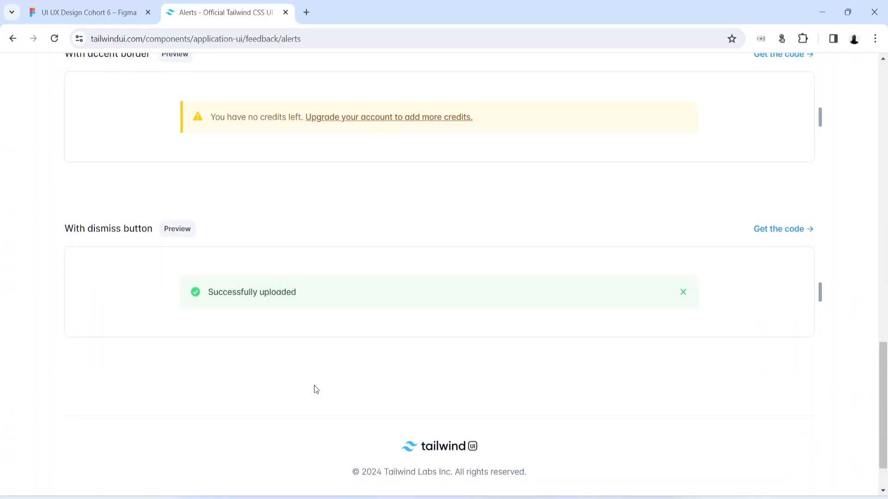
pyautogui.scroll(8, 315, 384)
pyautogui.scroll(3, 314, 390)
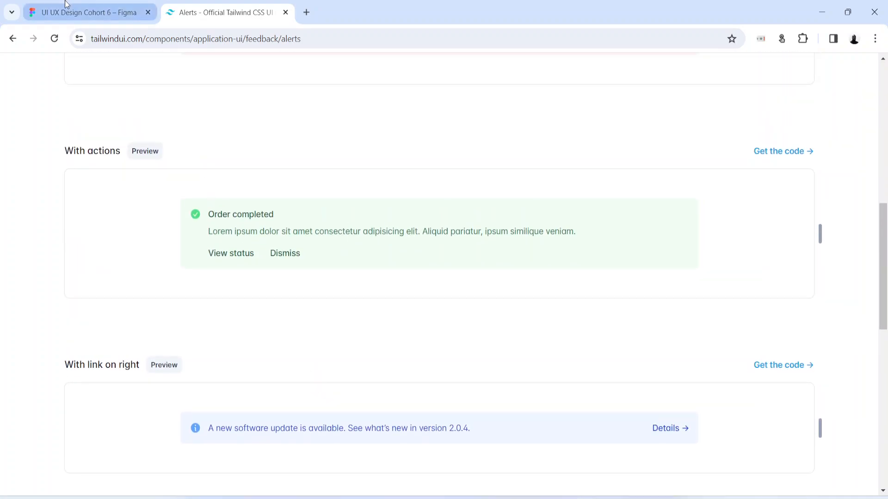
# Step: Return to the Figma file and add an "Order Completed" text on the empty canvas above the existing designs
pyautogui.click(88, 13)
pyautogui.scroll(10, 344, 313)
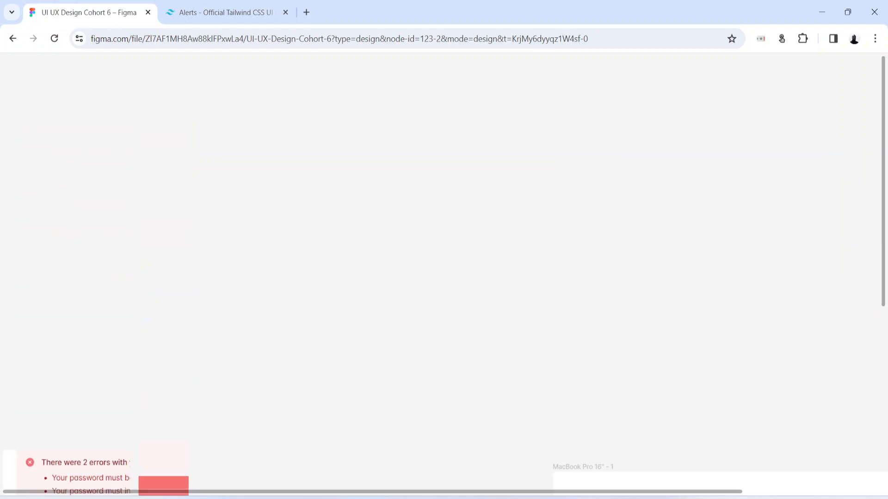
pyautogui.press('t')
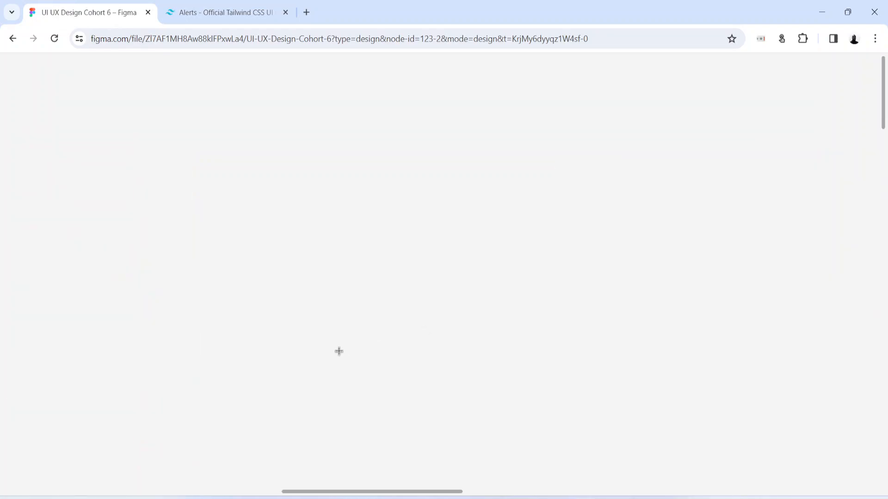
pyautogui.click(307, 333)
pyautogui.write('Order Completed')
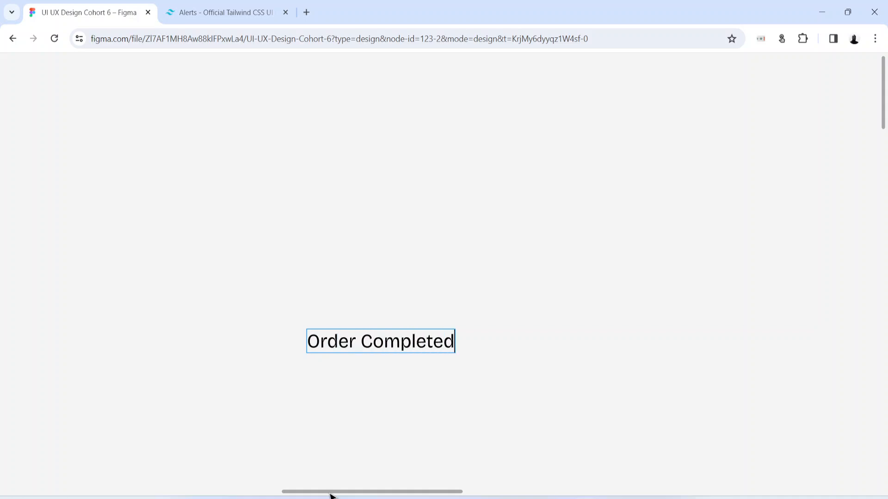
pyautogui.press('Escape')
pyautogui.hotkey('shift', '0')
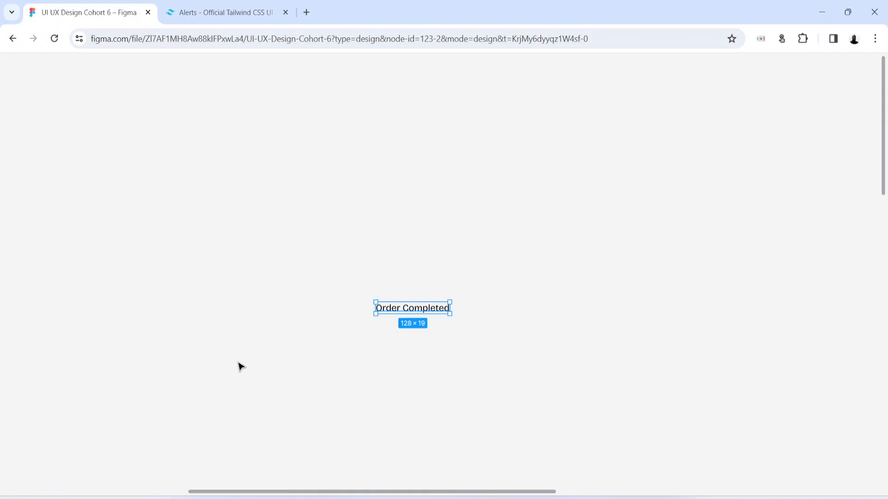
# Step: Show the editor interface and move the "Order Completed" text to about X 526, Y -1683
pyautogui.hotkey('ctrl', '\\')
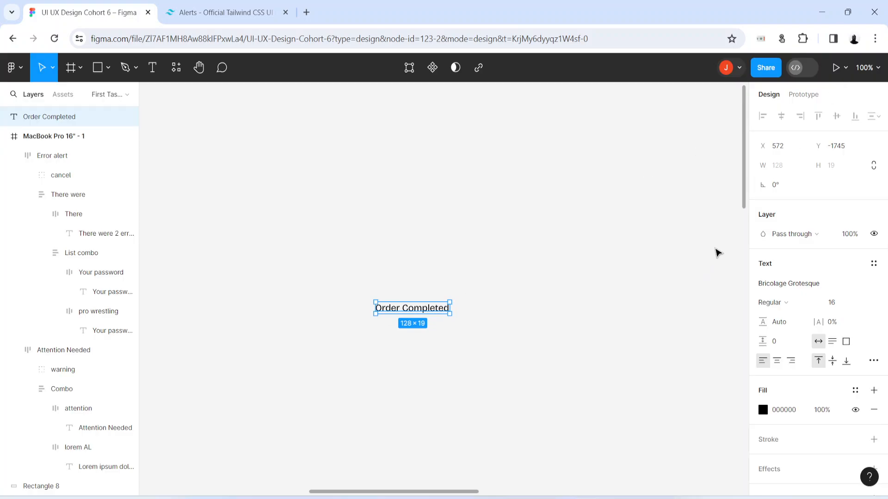
pyautogui.hotkey('ctrl', '+')
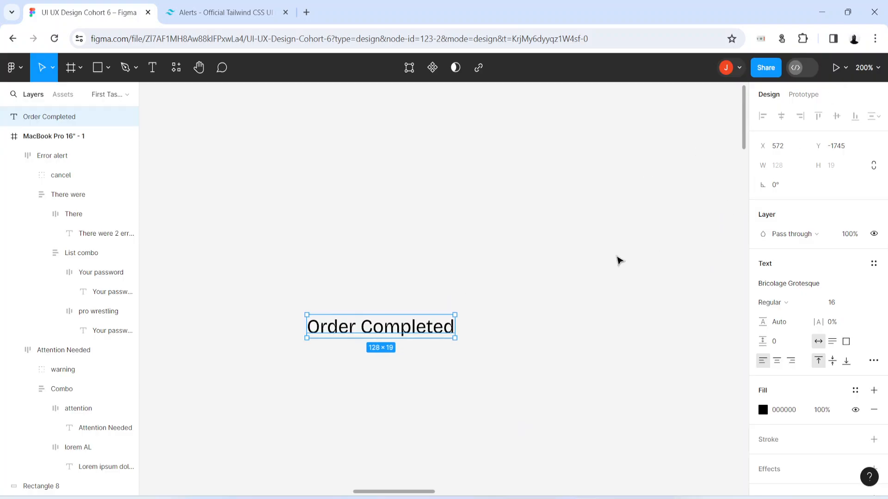
pyautogui.click(390, 418)
pyautogui.moveTo(365, 332); pyautogui.dragTo(314, 410)
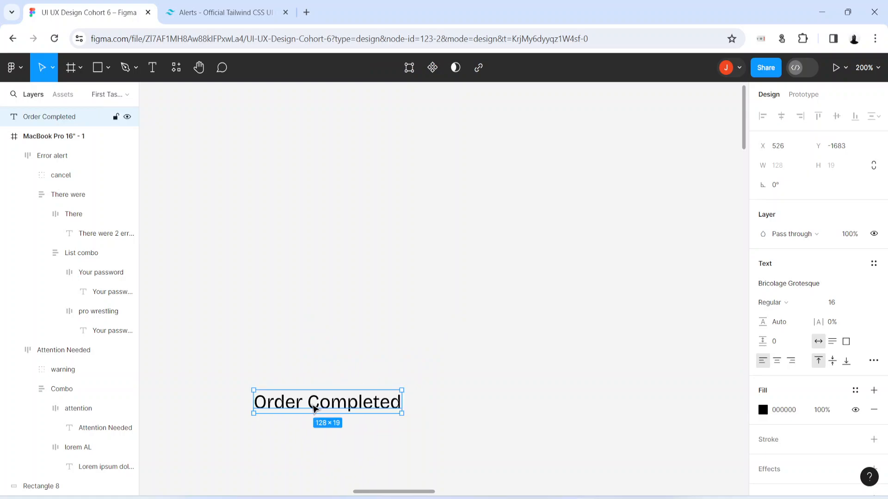
# Step: Copy the lorem ipsum sentence from the Tailwind UI Order completed alert and paste it in Figma as a new text below "Order Completed"
pyautogui.click(185, 11)
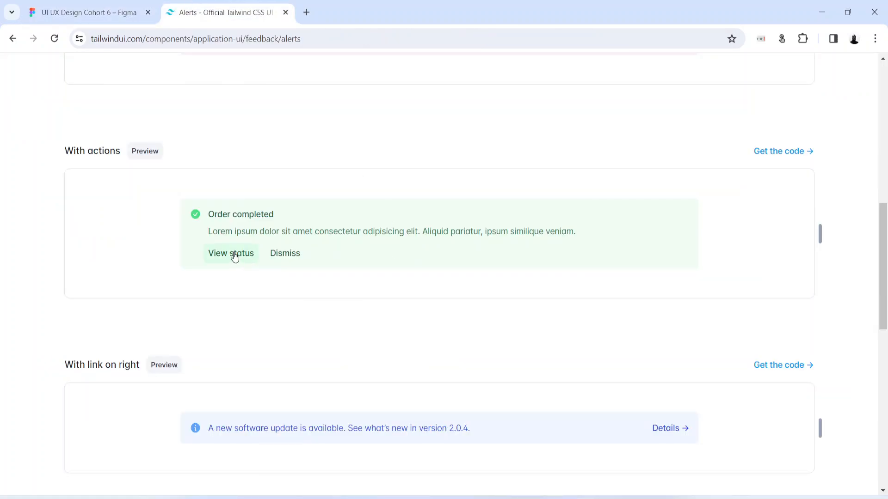
pyautogui.moveTo(208, 231); pyautogui.dragTo(587, 234)
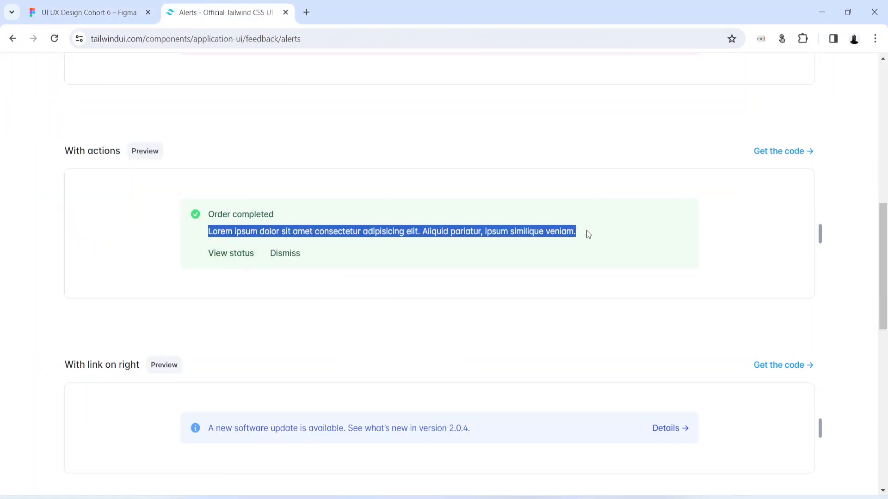
pyautogui.click(127, 12)
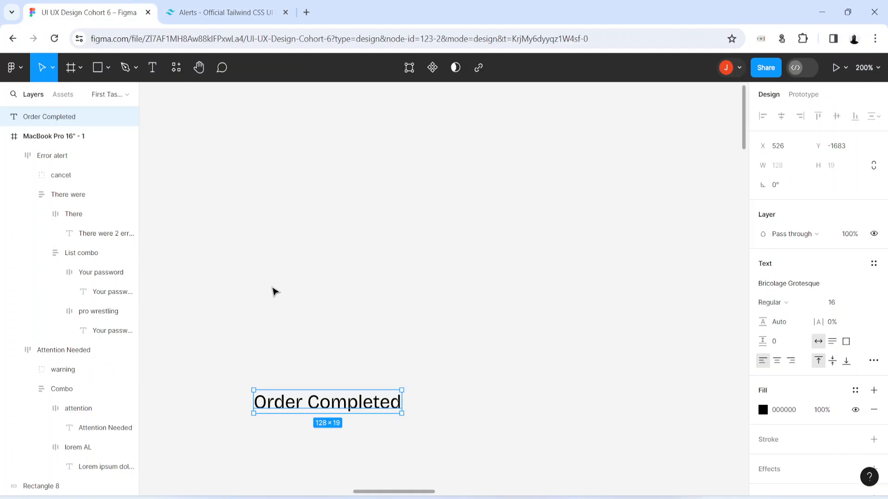
pyautogui.scroll(-2, 278, 369)
pyautogui.scroll(-4, 296, 430)
pyautogui.press('t')
pyautogui.click(233, 289)
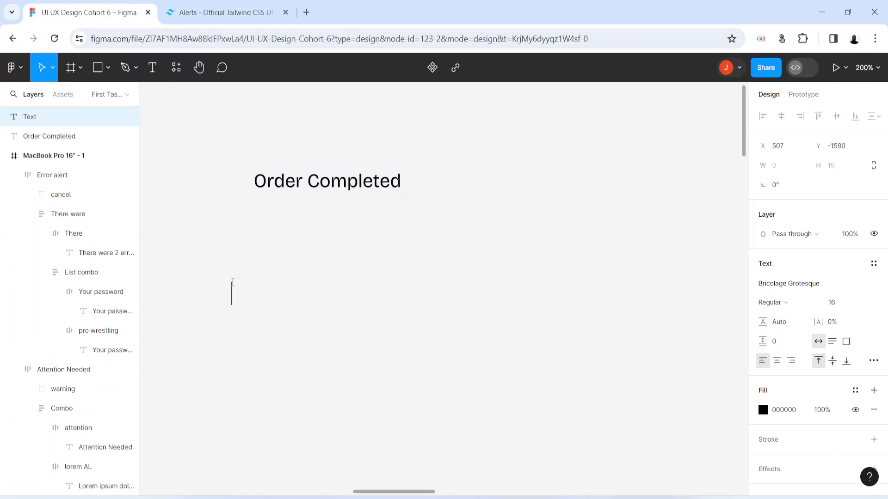
pyautogui.hotkey('ctrl', 'v')
pyautogui.press('Escape')
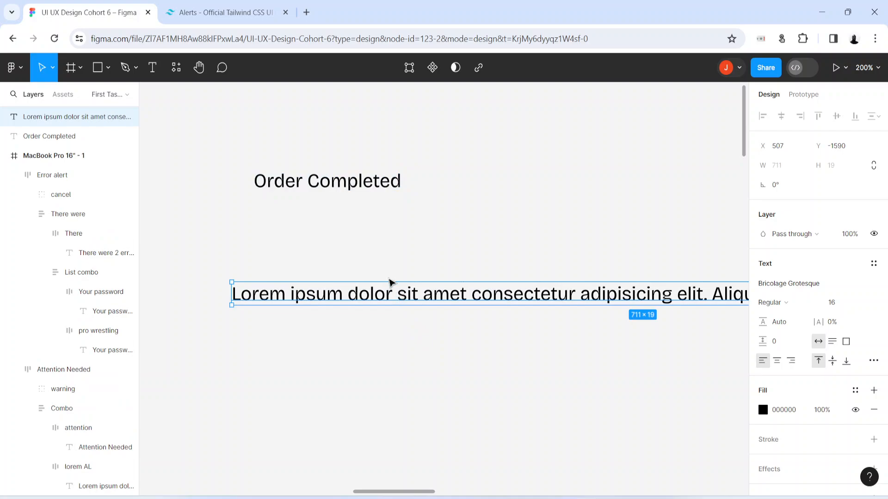
# Step: Narrow the lorem ipsum text to about 321 wide so it wraps, and move it under "Order Completed" at about X 532, Y -1625
pyautogui.moveTo(394, 291); pyautogui.dragTo(205, 297)
pyautogui.hotkey('shift', '0')
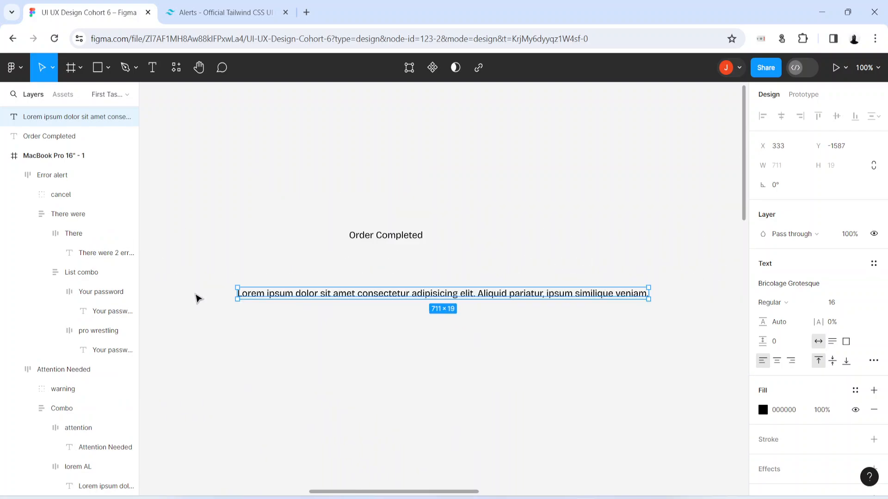
pyautogui.moveTo(651, 293); pyautogui.dragTo(424, 291)
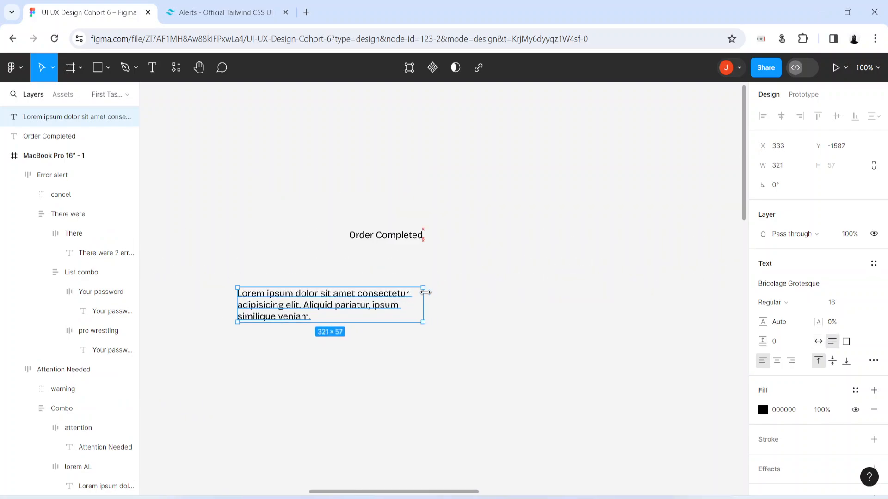
pyautogui.moveTo(282, 306); pyautogui.dragTo(399, 284)
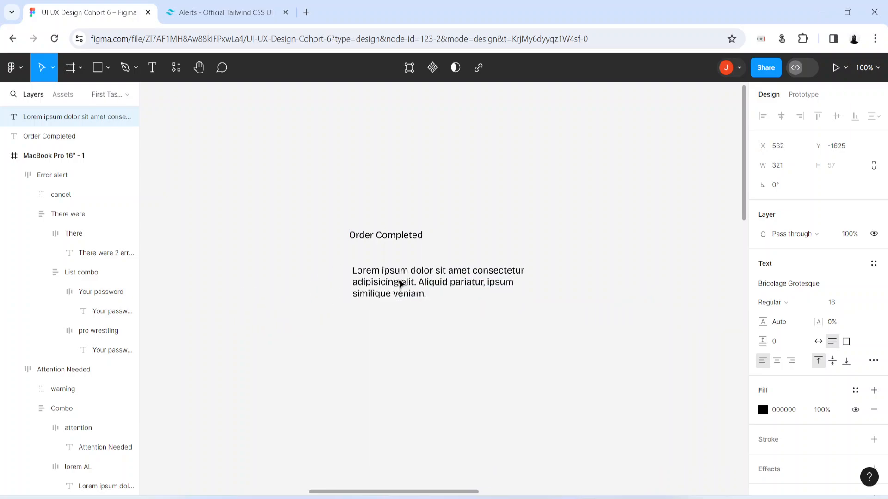
pyautogui.hotkey('ctrl', '=')
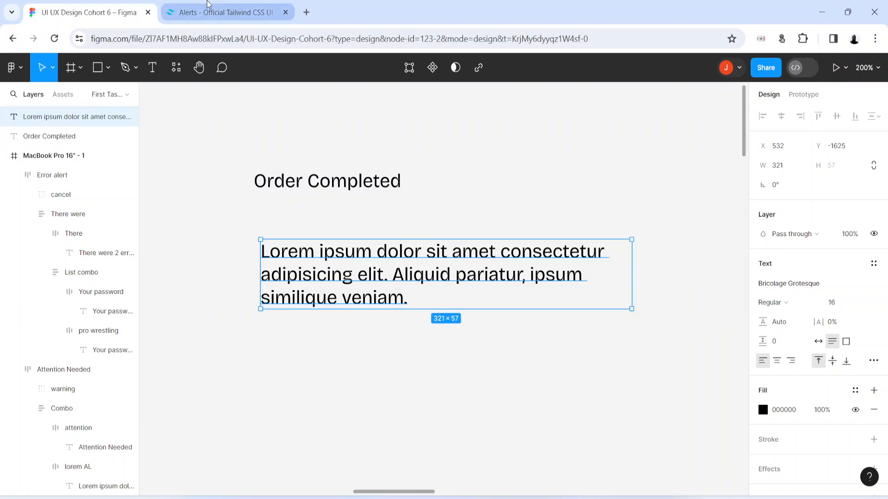
# Step: Check the reference alert's icon, then insert the check_circle symbol with Fill set to On using the Material Symbols plugin
pyautogui.click(222, 12)
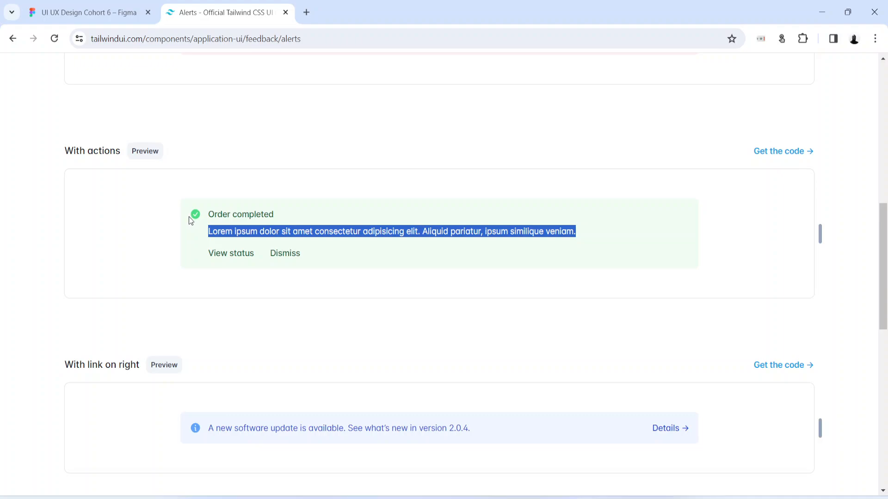
pyautogui.click(83, 12)
pyautogui.click(402, 423)
pyautogui.hotkey('ctrl', '/')
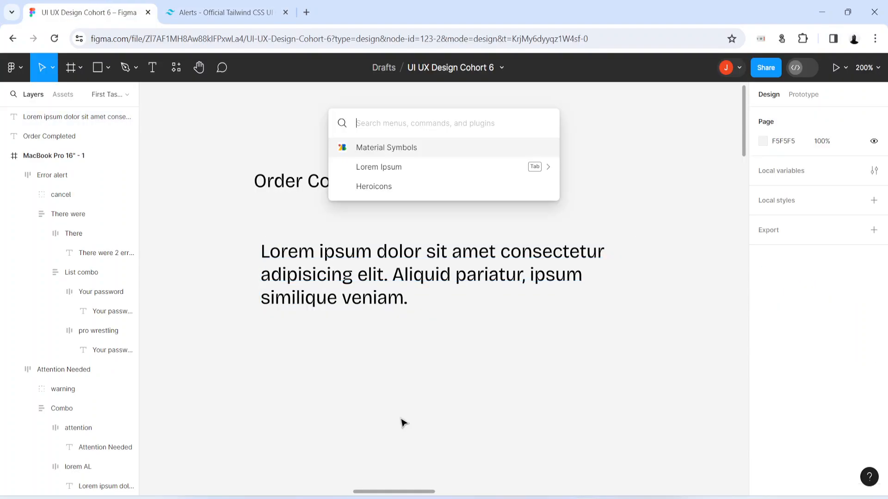
pyautogui.click(407, 146)
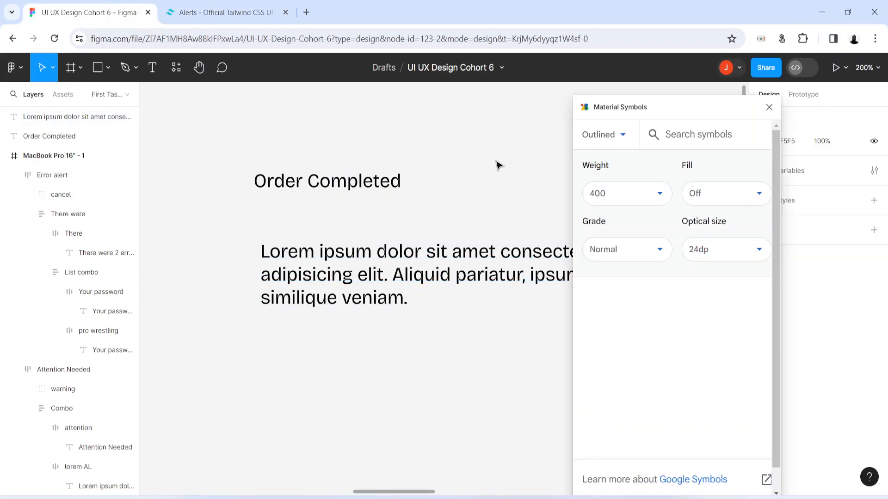
pyautogui.click(688, 131)
pyautogui.write('check')
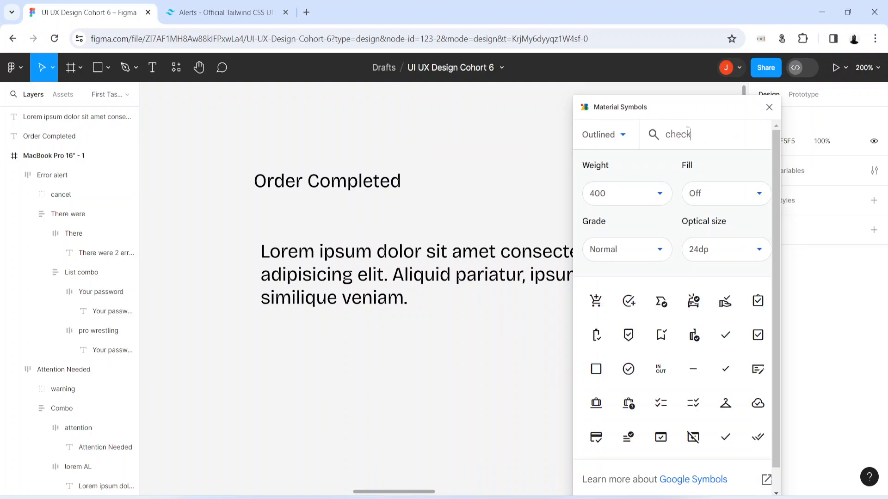
pyautogui.click(628, 369)
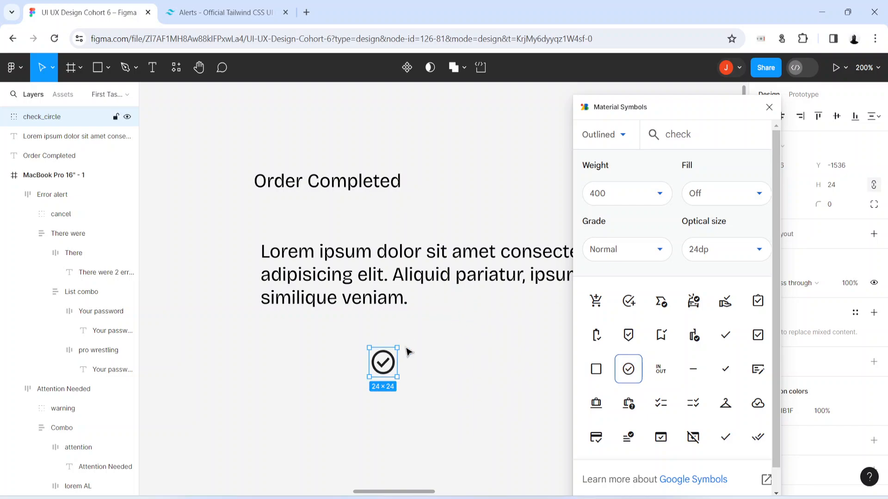
pyautogui.click(695, 194)
pyautogui.click(713, 254)
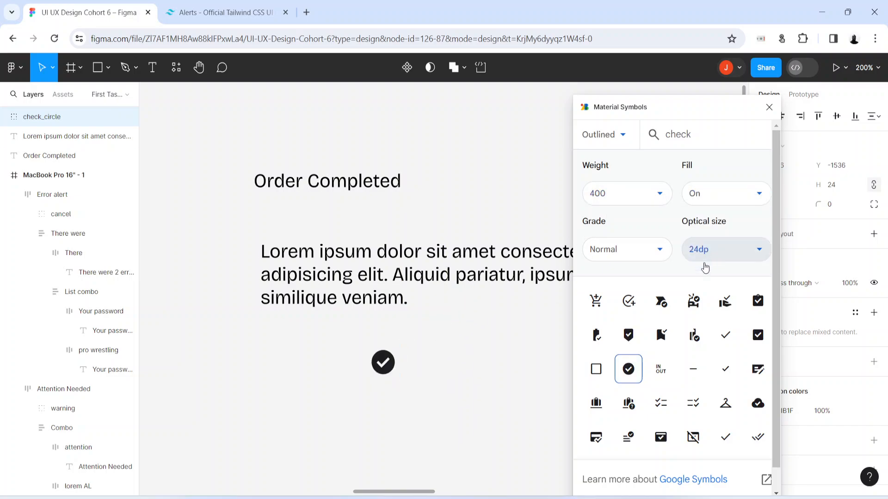
# Step: Set the check_circle icon's height to 20 and place the icon just left of the "Order Completed" text
pyautogui.click(849, 183)
pyautogui.write('20')
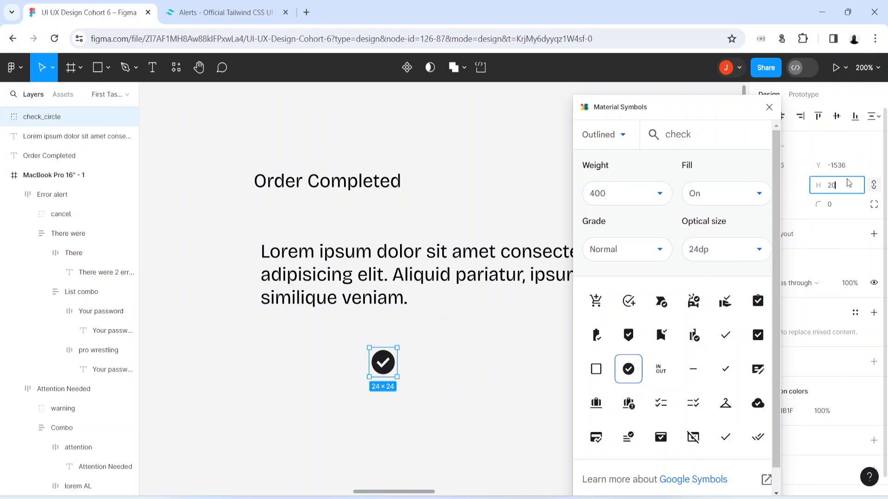
pyautogui.press('Return')
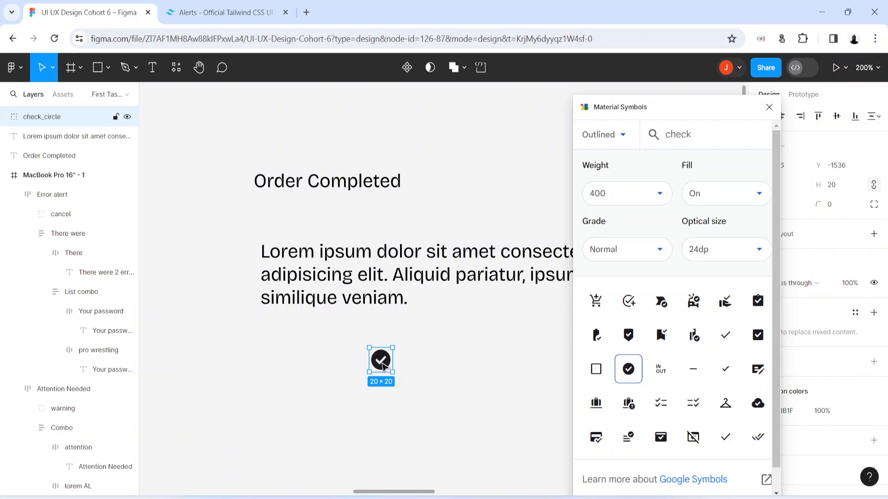
pyautogui.moveTo(380, 361); pyautogui.dragTo(216, 192)
pyautogui.click(223, 326)
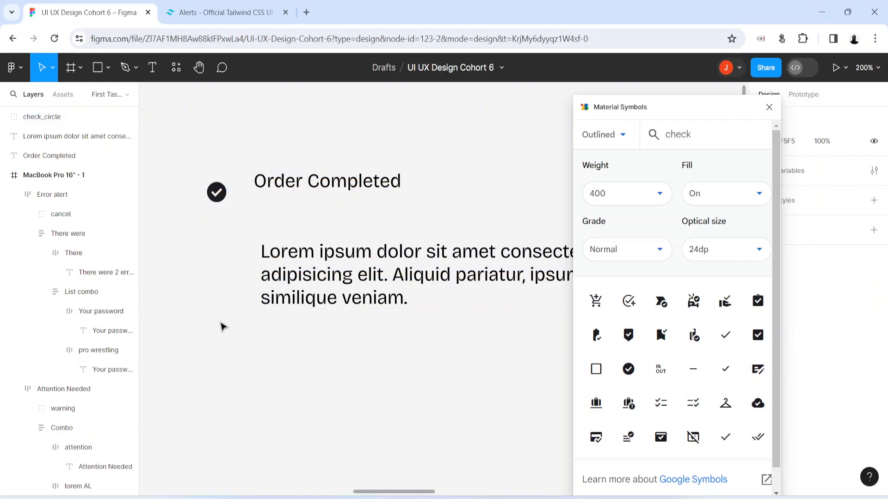
# Step: Review the Order completed alert with actions on the Tailwind UI page, then return to Figma and close the Material Symbols plugin
pyautogui.click(209, 10)
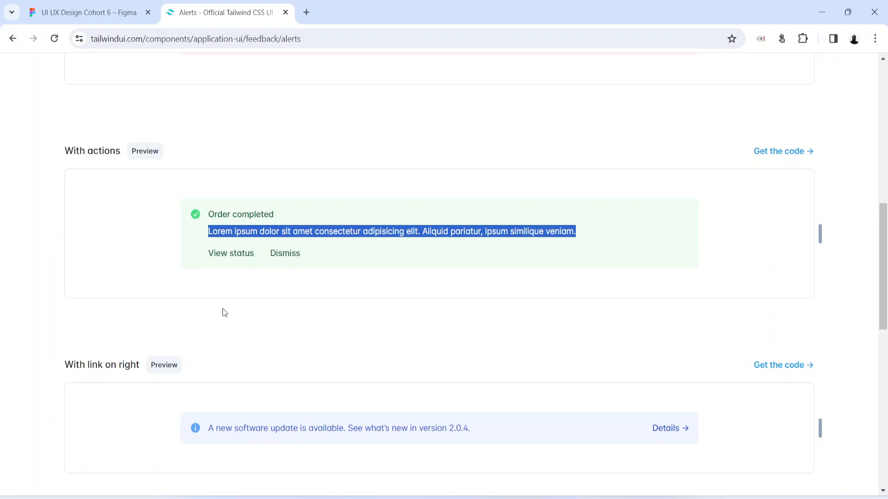
pyautogui.click(227, 298)
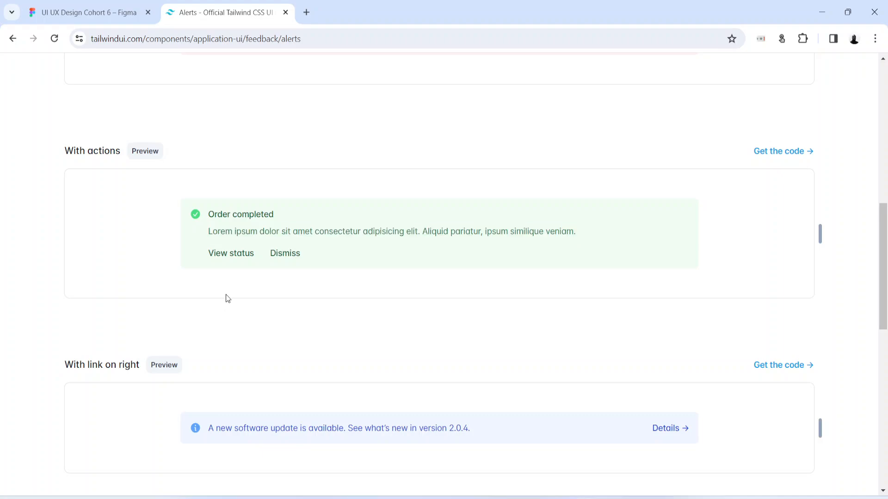
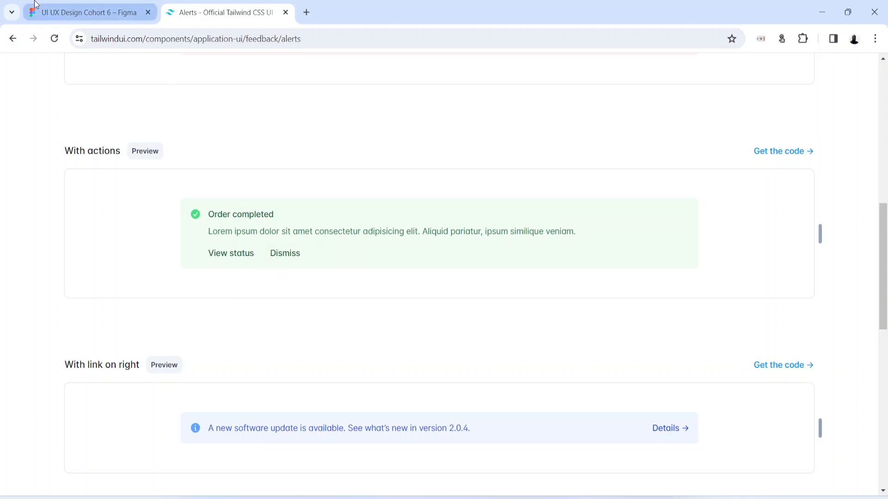
pyautogui.click(87, 14)
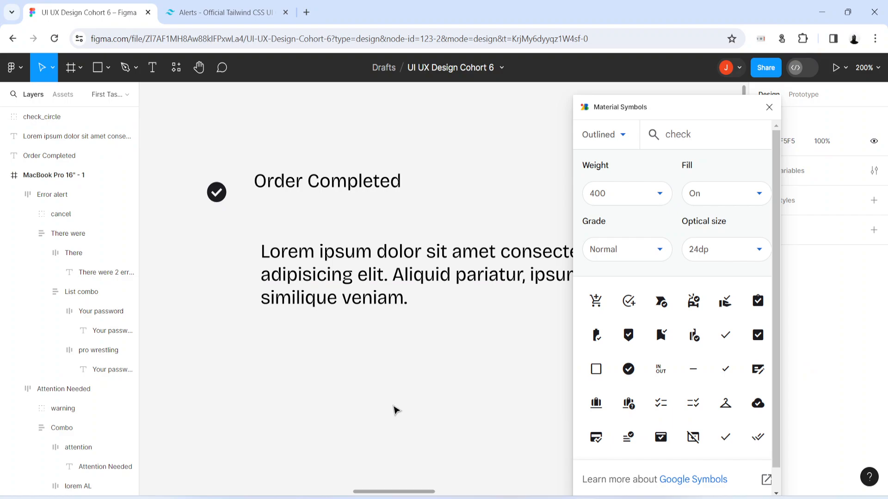
pyautogui.click(769, 107)
# Step: Check the action labels in the Tailwind UI alert and add a "View Status" text below the lorem ipsum text in Figma
pyautogui.click(196, 4)
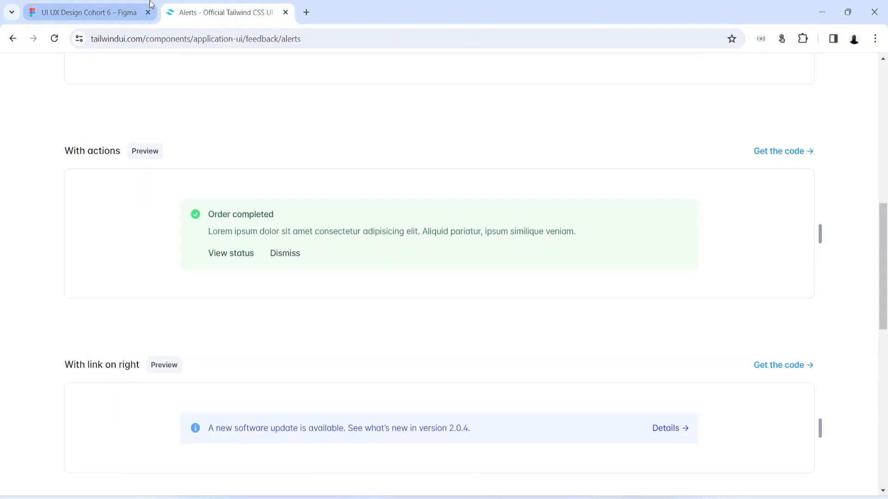
pyautogui.click(88, 12)
pyautogui.click(262, 370)
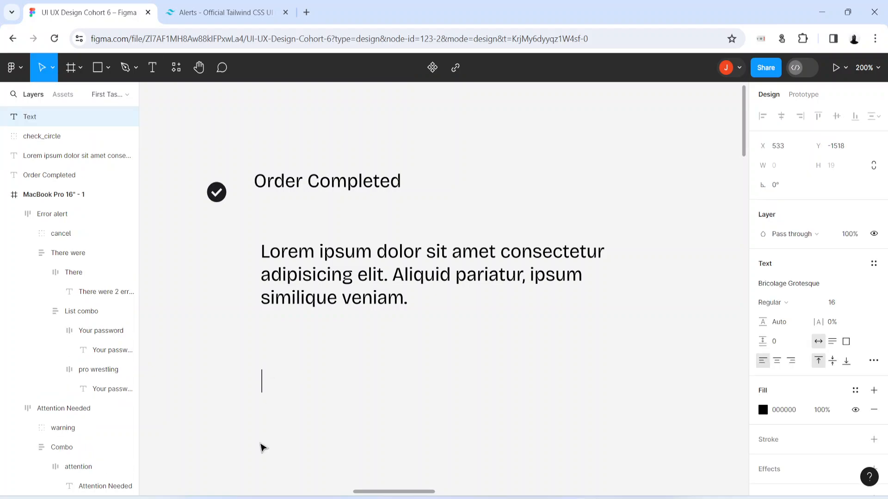
pyautogui.write('View Status')
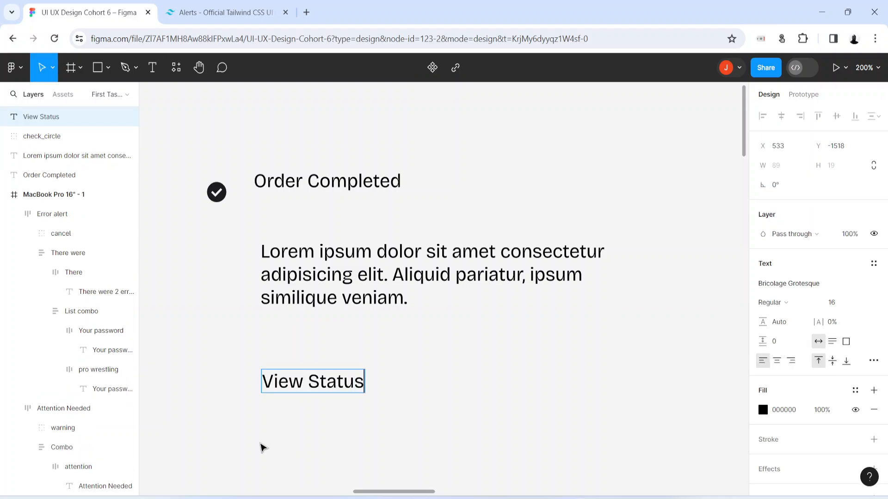
pyautogui.press('Escape')
# Step: Duplicate the "View Status" text to its right at about X 651 and change the copy's wording to "Dismiss"
pyautogui.moveTo(303, 383); pyautogui.dragTo(439, 382)
pyautogui.doubleClick(439, 382)
pyautogui.write('DUsm')
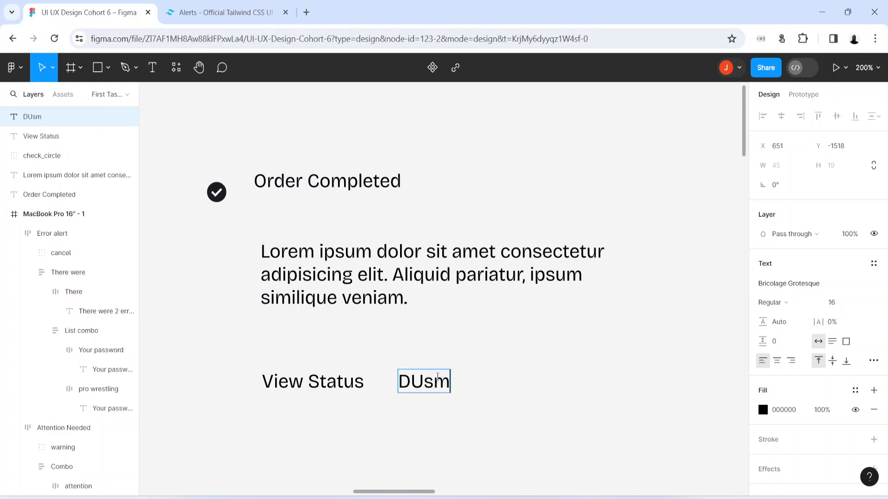
pyautogui.press('BackSpace')
pyautogui.press('BackSpace')
pyautogui.press('BackSpace')
pyautogui.write('ismiss')
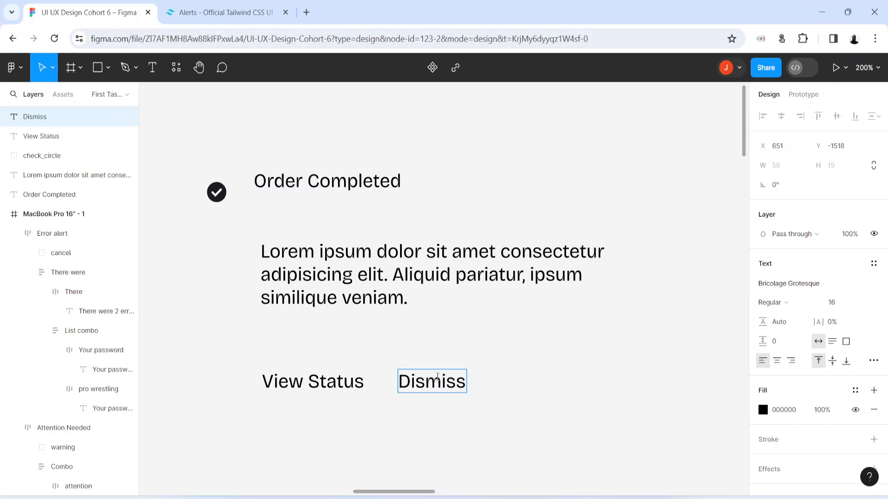
pyautogui.press('Escape')
# Step: Wrap the "Order Completed" text in an auto layout frame with padding 0
pyautogui.click(308, 184)
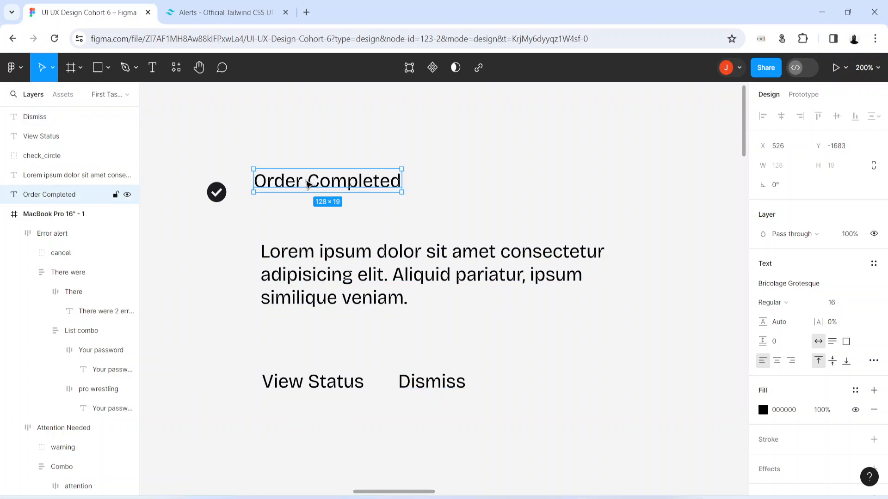
pyautogui.click(241, 5)
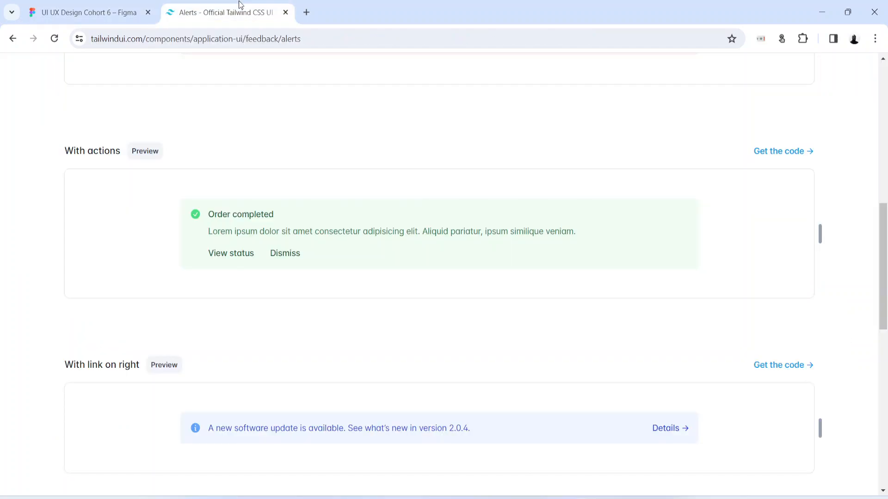
pyautogui.click(133, 21)
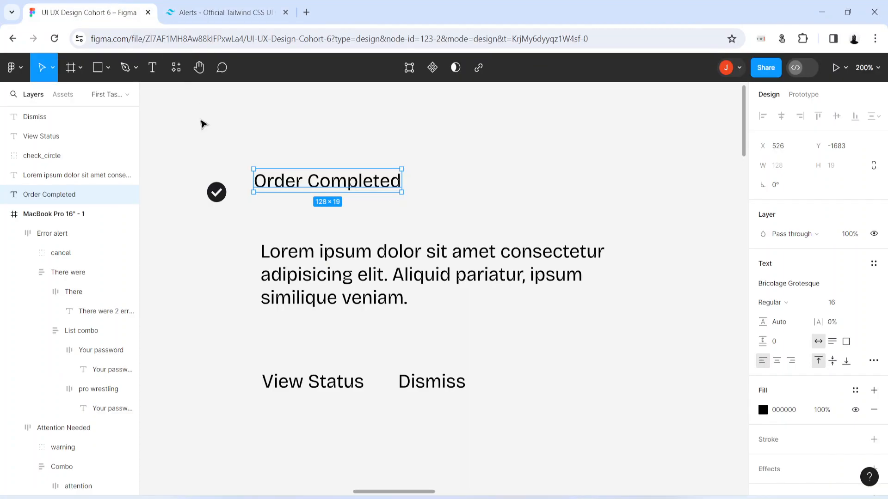
pyautogui.hotkey('shift', 'a')
pyautogui.click(789, 343)
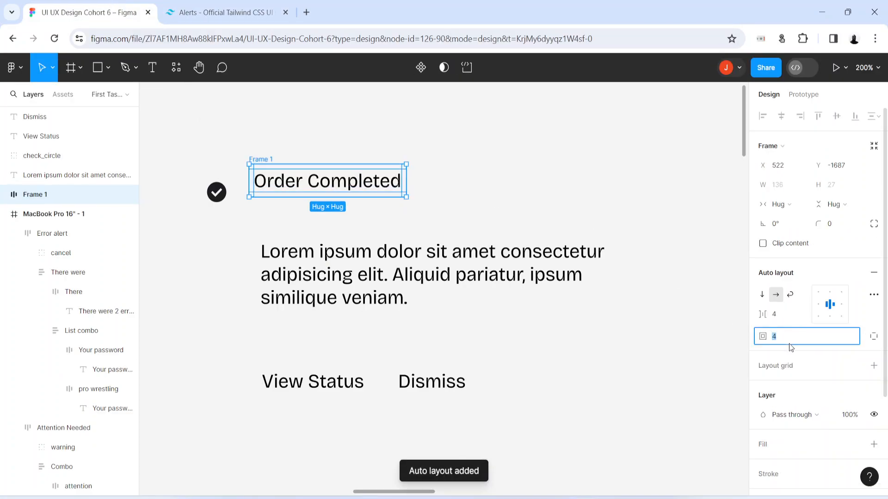
pyautogui.write('0')
pyautogui.press('Return')
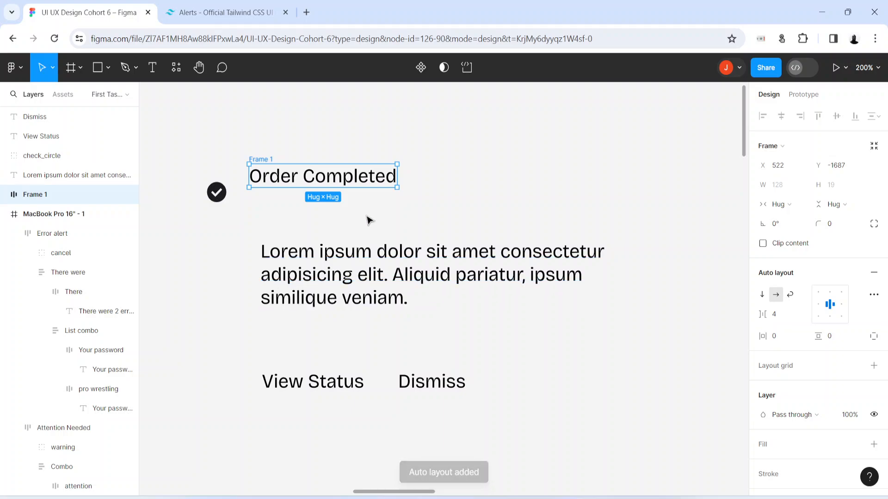
# Step: Move the "Order Completed" auto layout frame to about X 544, Y -1686 and rename it "Order"
pyautogui.moveTo(278, 177); pyautogui.dragTo(302, 178)
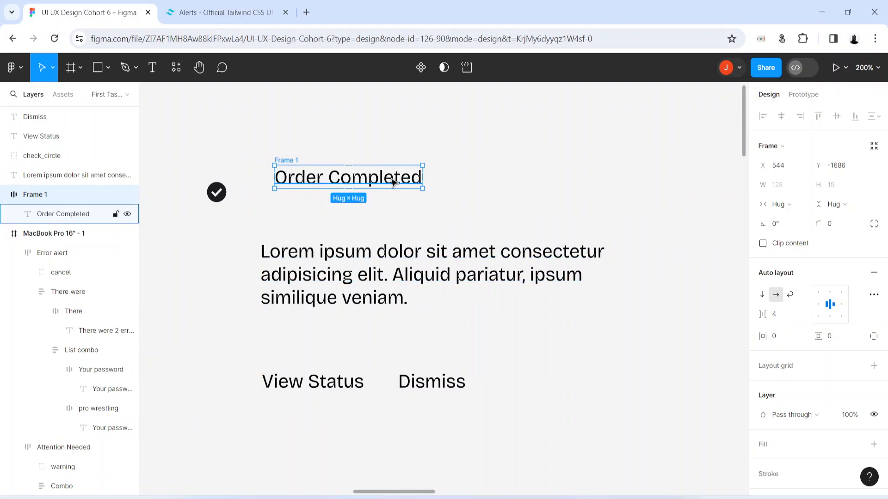
pyautogui.doubleClick(293, 162)
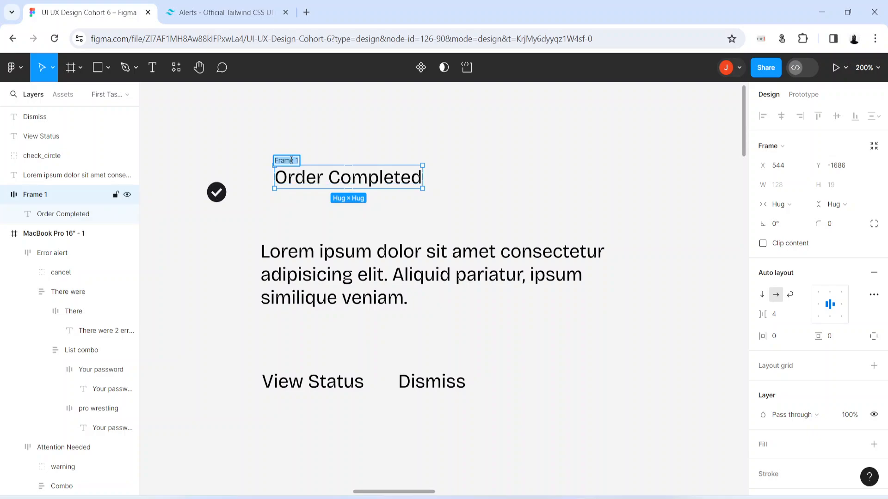
pyautogui.write('Order')
pyautogui.press('Return')
# Step: Wrap the lorem ipsum text in an auto layout frame with padding 0 and rename the frame "Lorem Order"
pyautogui.click(295, 273)
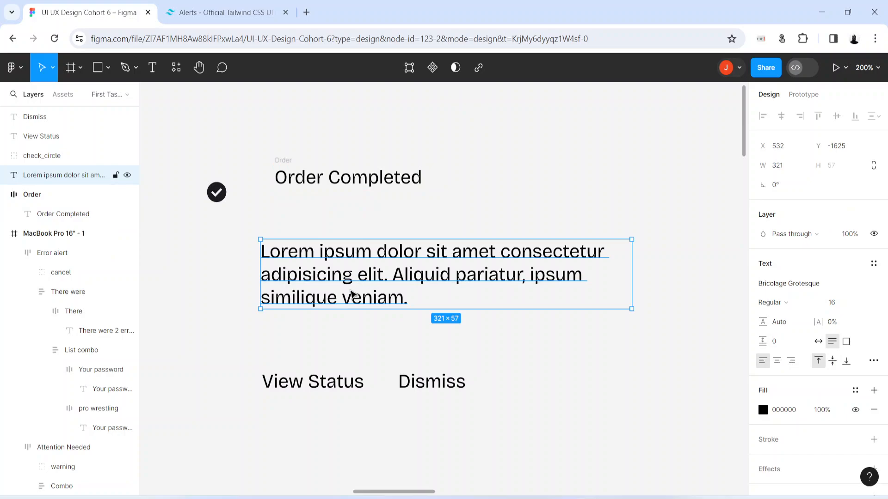
pyautogui.hotkey('shift', 'a')
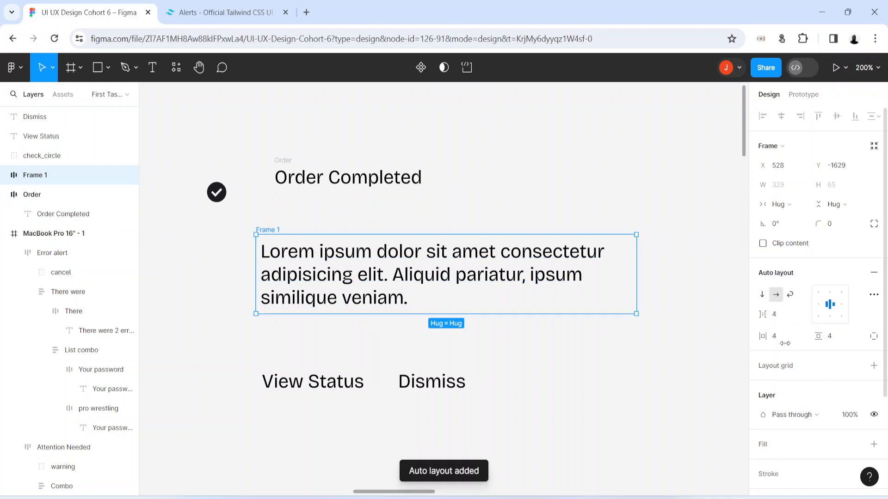
pyautogui.click(784, 337)
pyautogui.press('Return')
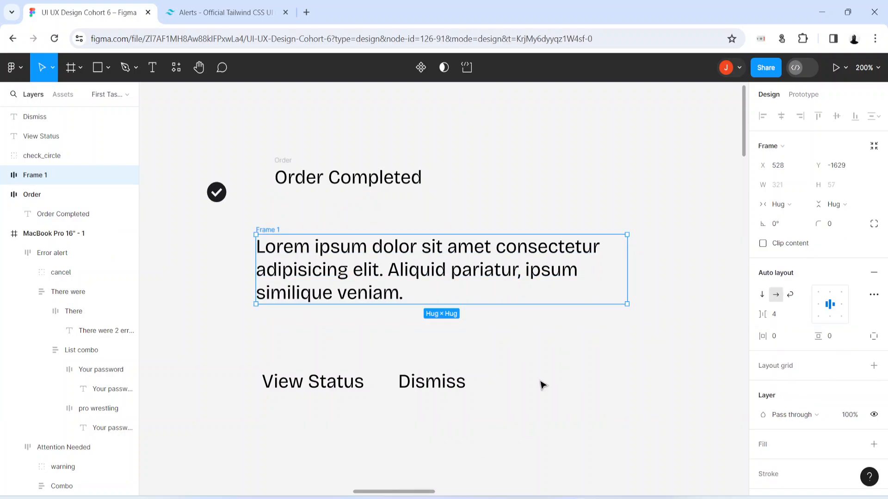
pyautogui.doubleClick(270, 230)
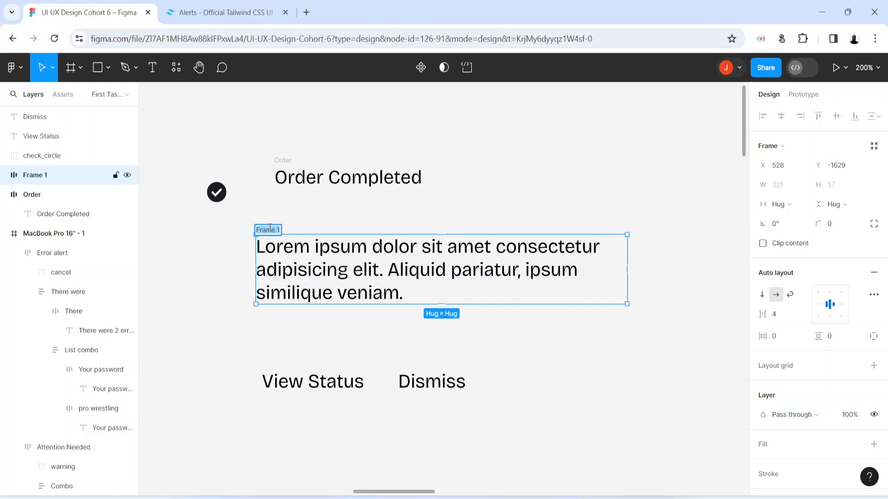
pyautogui.write('Lorem Orde')
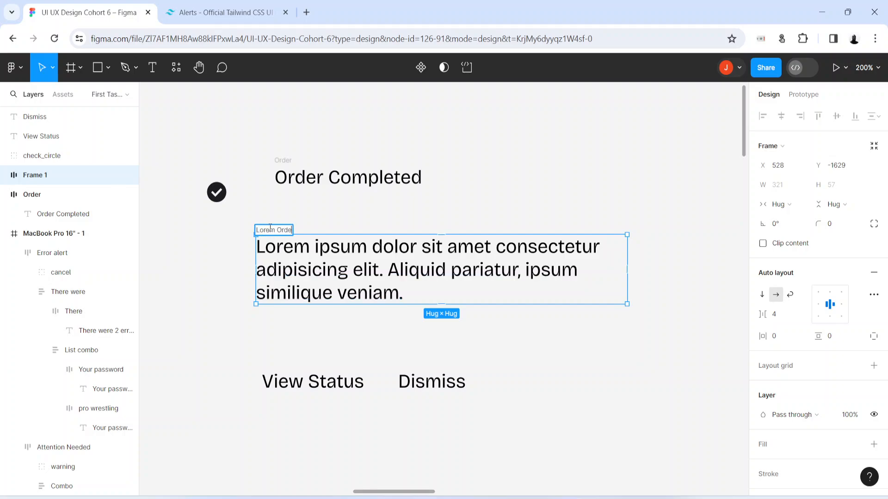
pyautogui.write('r')
pyautogui.press('Return')
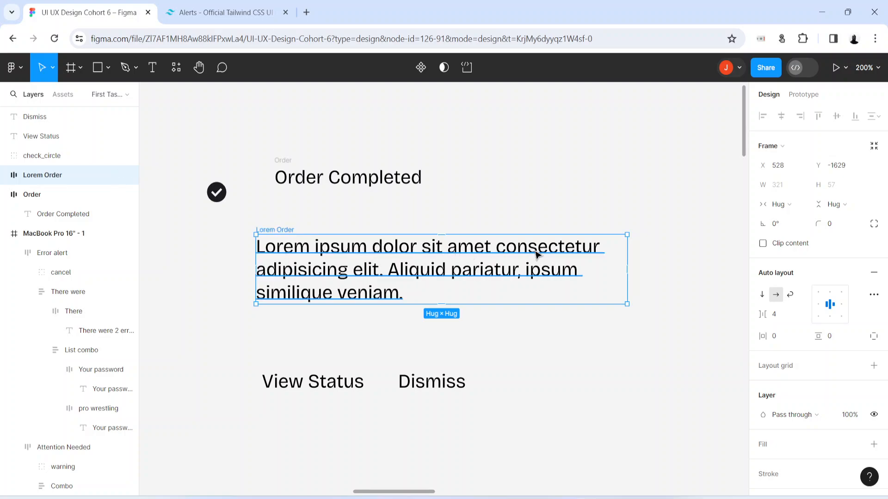
# Step: Set the lorem ipsum text's width to Fill container and widen the "Lorem Order" frame to about 354
pyautogui.click(317, 286)
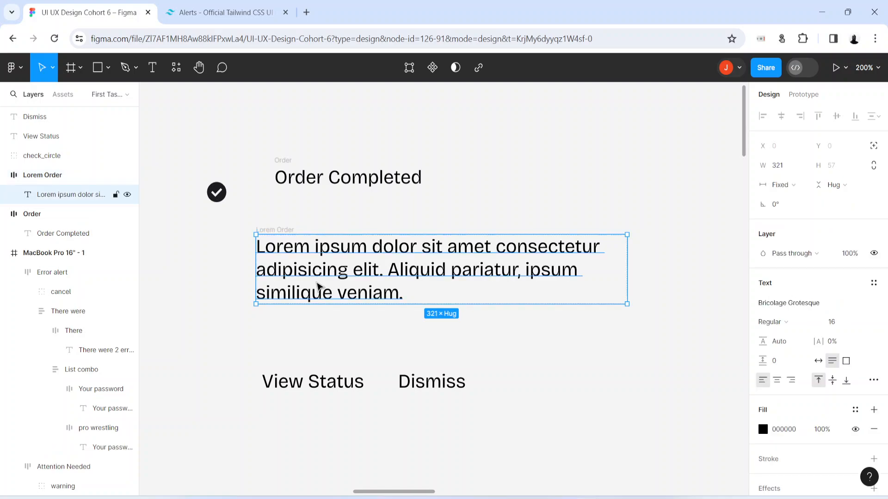
pyautogui.click(781, 185)
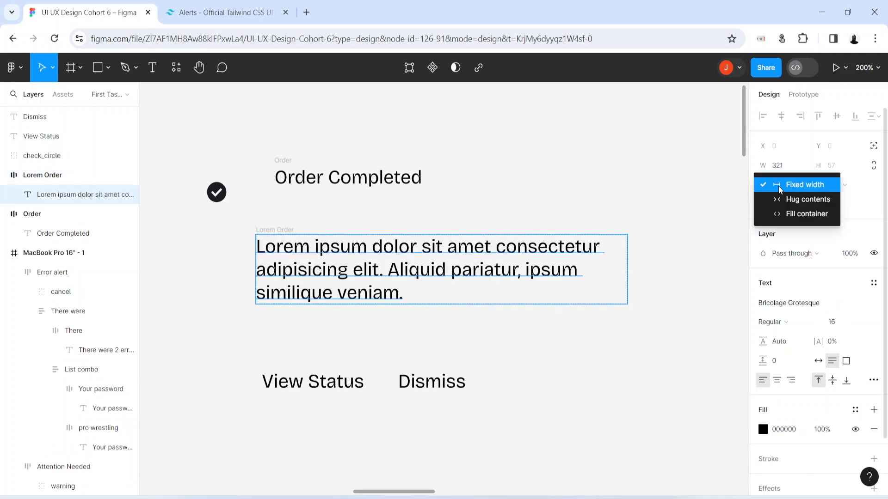
pyautogui.click(790, 216)
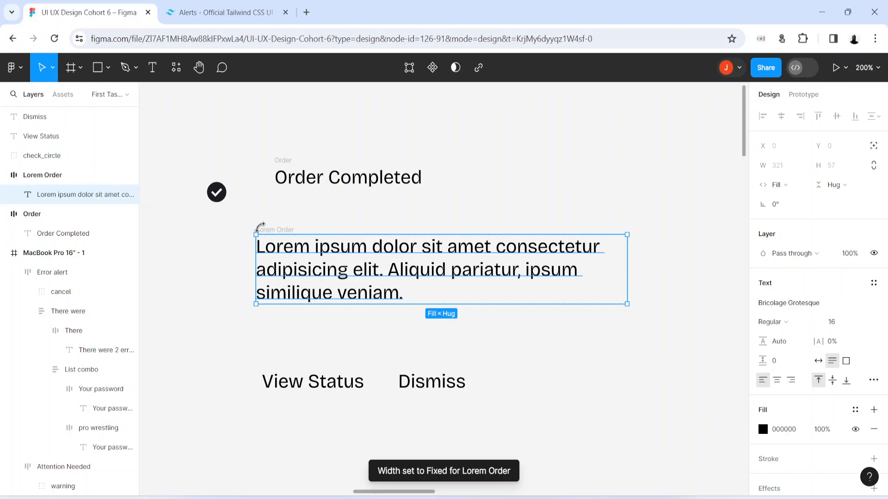
pyautogui.click(270, 230)
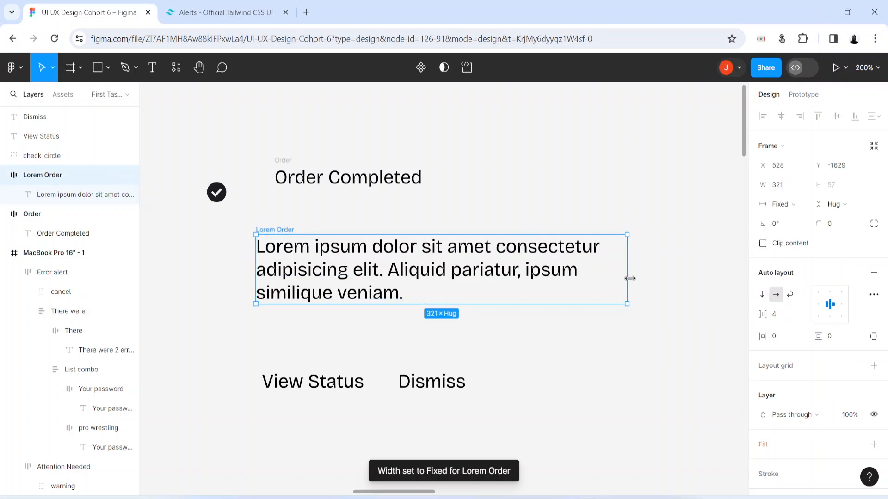
pyautogui.moveTo(630, 278); pyautogui.dragTo(665, 276)
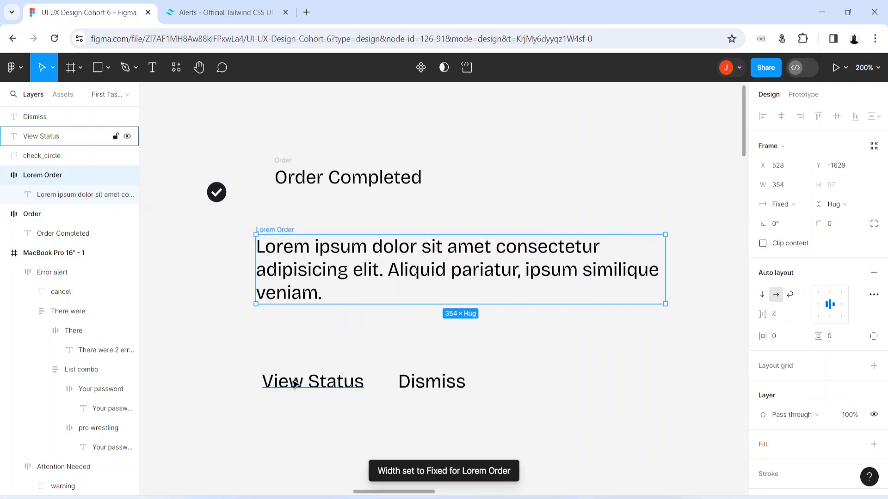
# Step: Move the "View Status" text to about X 524 and wrap it in an auto layout frame with padding 0
pyautogui.click(294, 382)
pyautogui.moveTo(296, 382); pyautogui.dragTo(290, 390)
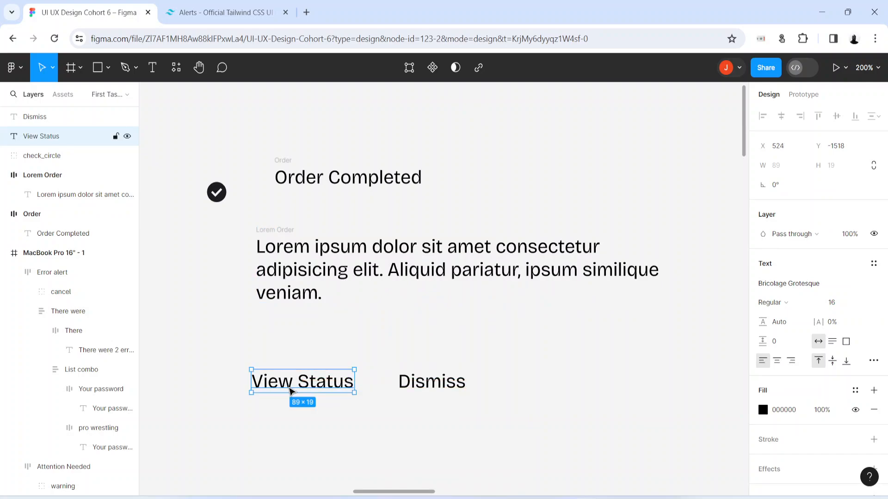
pyautogui.hotkey('shift', 'a')
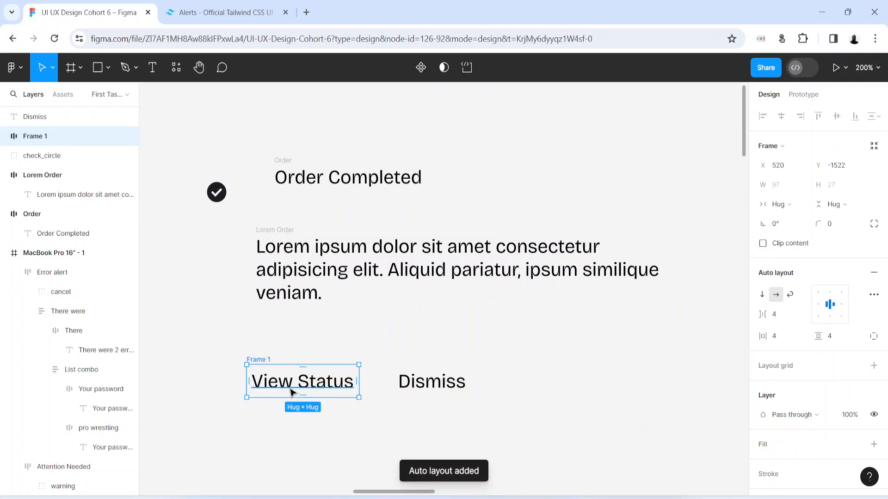
pyautogui.click(780, 345)
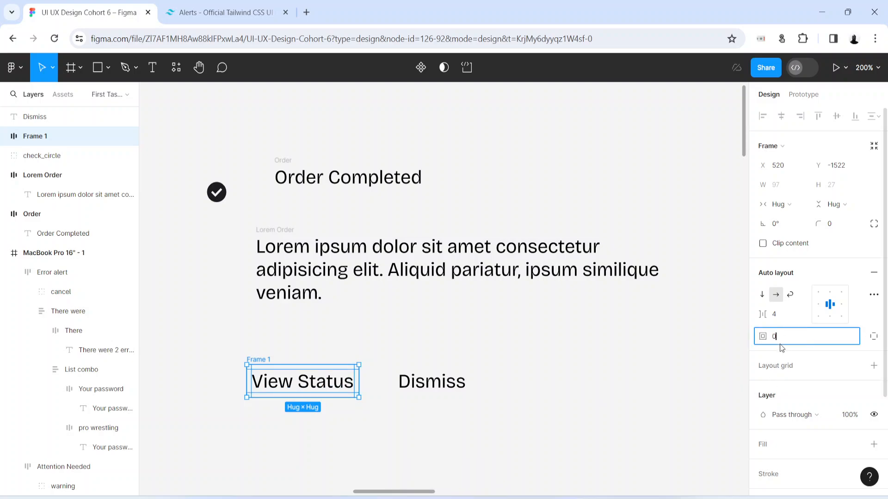
pyautogui.write('0')
pyautogui.press('Return')
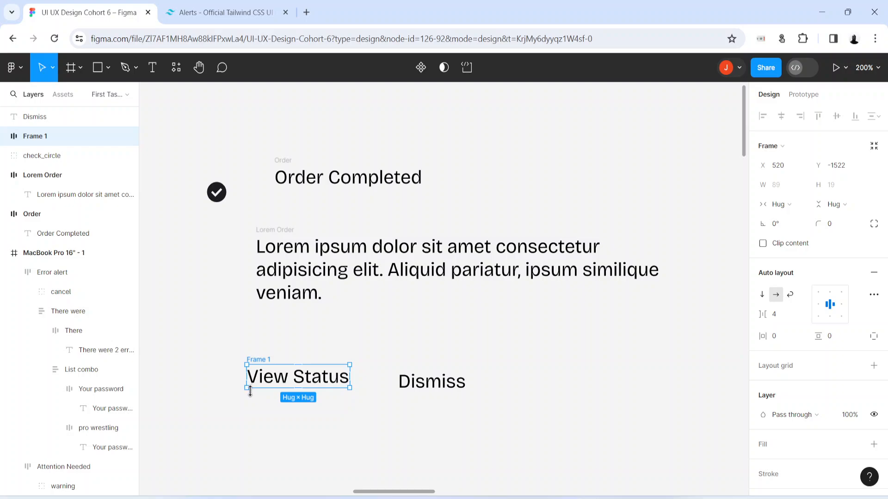
pyautogui.click(798, 338)
pyautogui.press('Return')
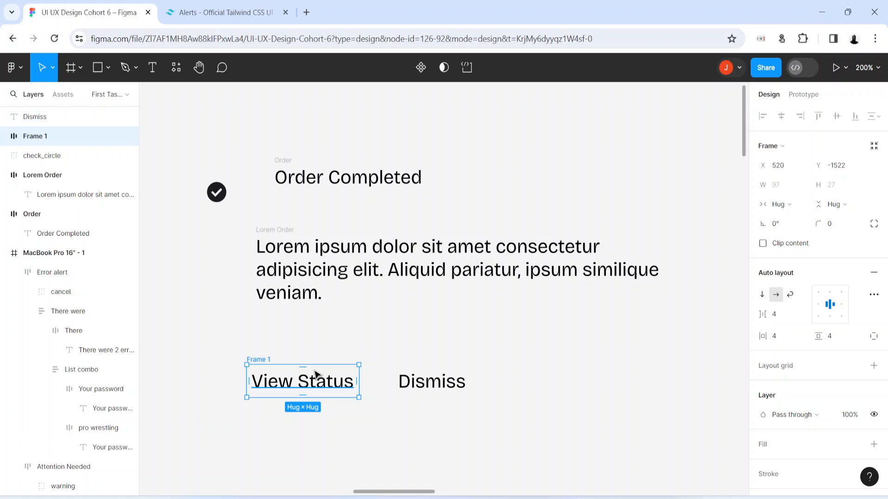
pyautogui.hotkey('ctrl', 'z')
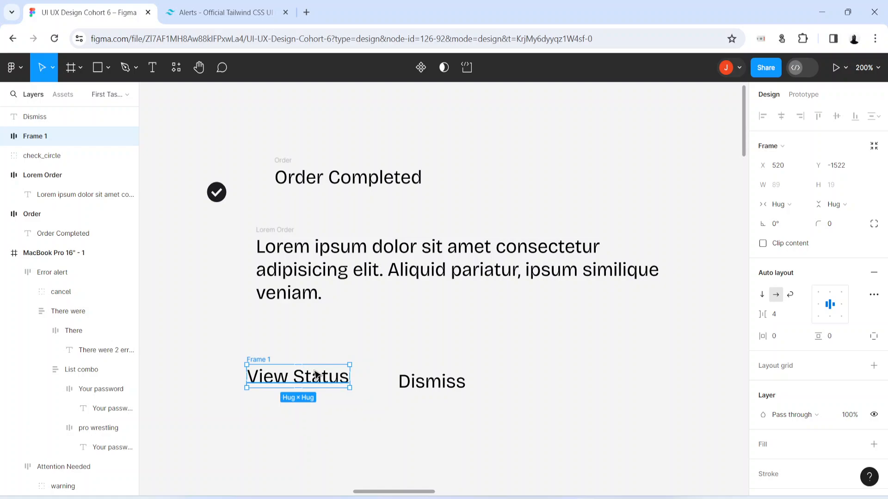
# Step: Rename the auto layout frame around the "View Status" text as "View Status"
pyautogui.doubleClick(258, 360)
pyautogui.write('View Status')
pyautogui.press('Return')
# Step: Wrap the "Dismiss" text in an auto layout frame with padding 0 and rename the frame "Dismiss"
pyautogui.click(417, 379)
pyautogui.hotkey('shift', 'a')
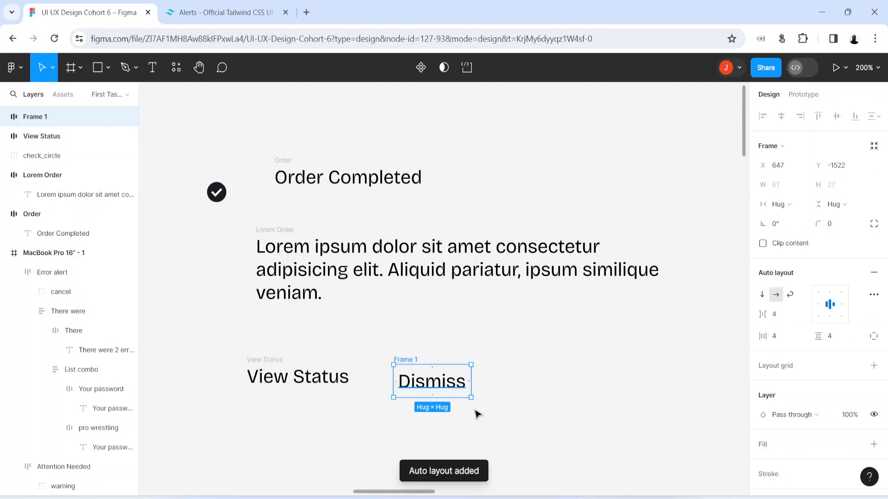
pyautogui.click(784, 336)
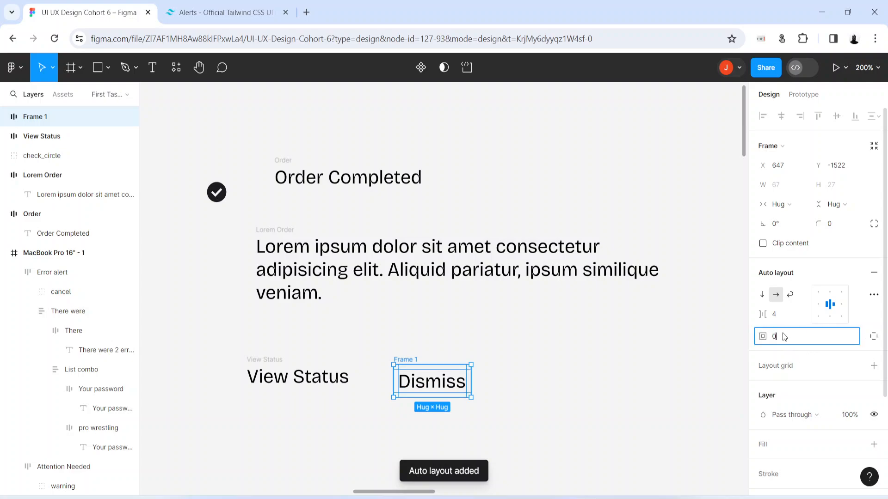
pyautogui.write('0')
pyautogui.press('Return')
pyautogui.doubleClick(405, 359)
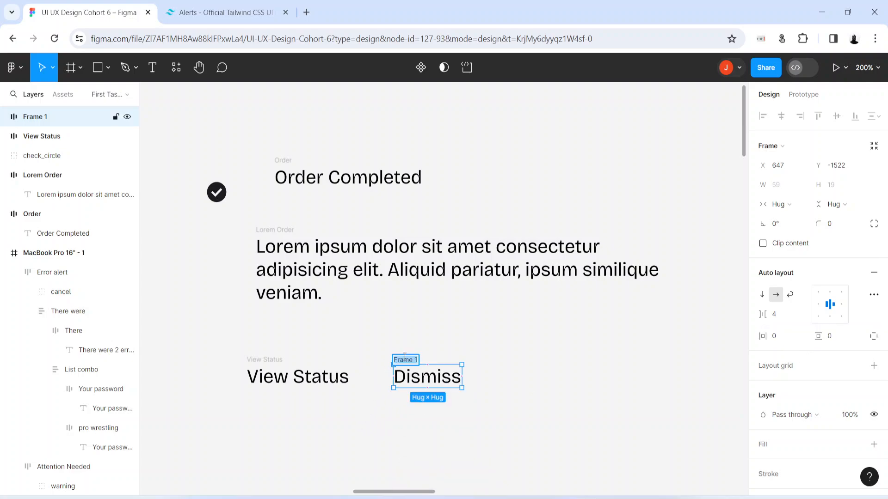
pyautogui.write('Dismiss')
pyautogui.press('Return')
# Step: Move the "View Status" frame to about X 533 and check how the actions are arranged in the Tailwind UI alert
pyautogui.moveTo(268, 360); pyautogui.dragTo(283, 361)
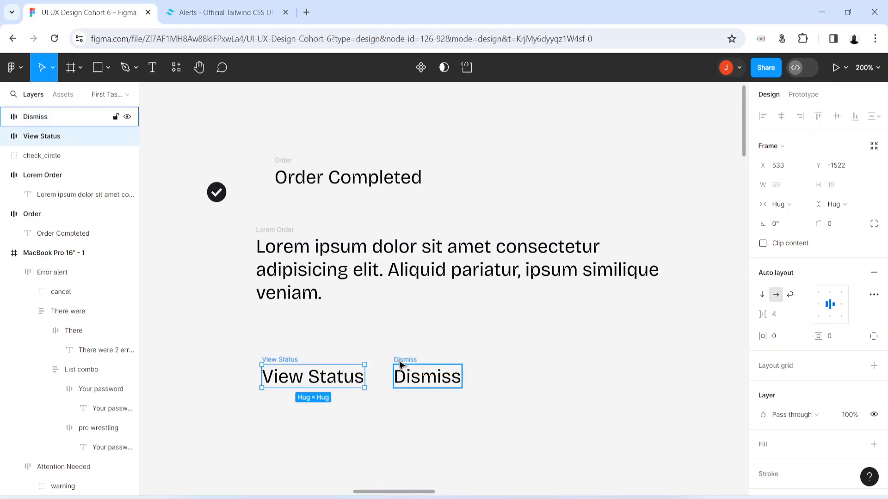
pyautogui.click(401, 365)
pyautogui.click(212, 10)
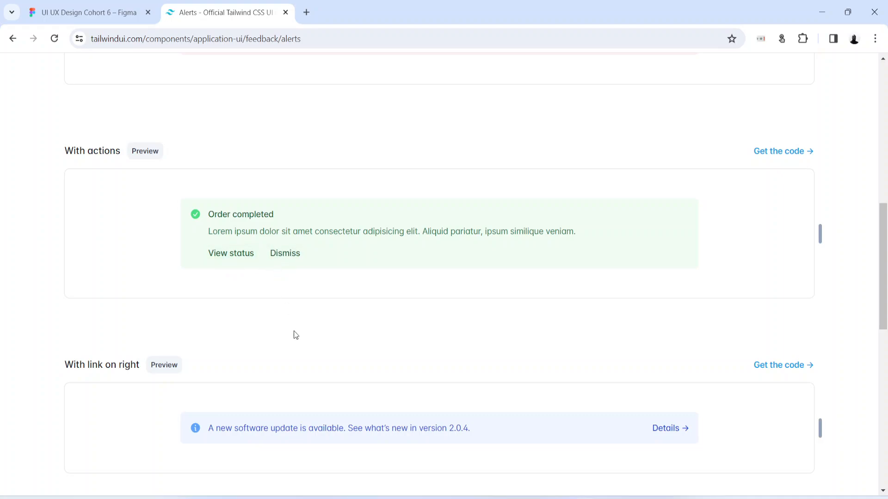
pyautogui.click(87, 11)
# Step: Combine the "View Status" and "Dismiss" frames in a horizontal auto layout frame and rename it "button group"
pyautogui.moveTo(552, 426); pyautogui.dragTo(240, 337)
pyautogui.hotkey('shift', 'a')
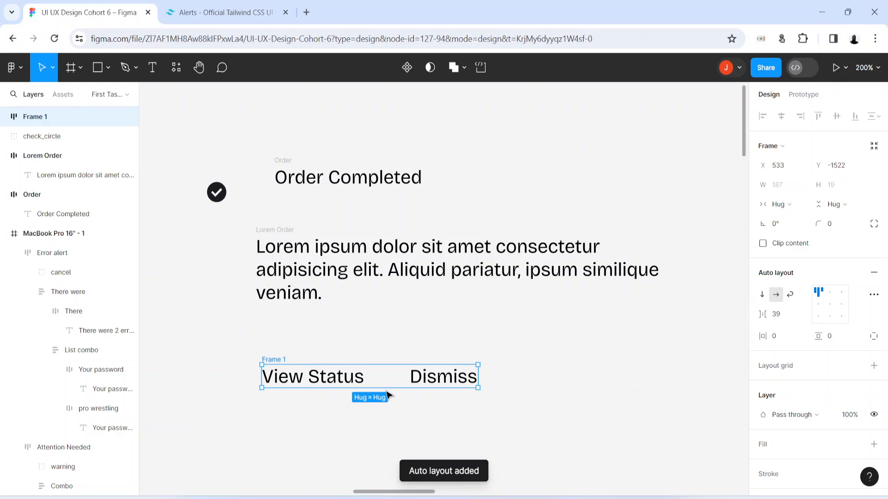
pyautogui.doubleClick(276, 360)
pyautogui.write('by')
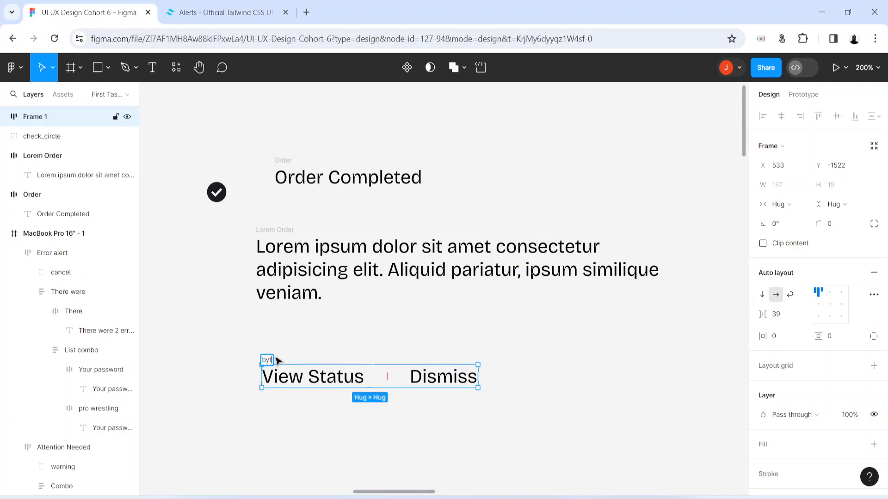
pyautogui.write('tton group')
pyautogui.press('Return')
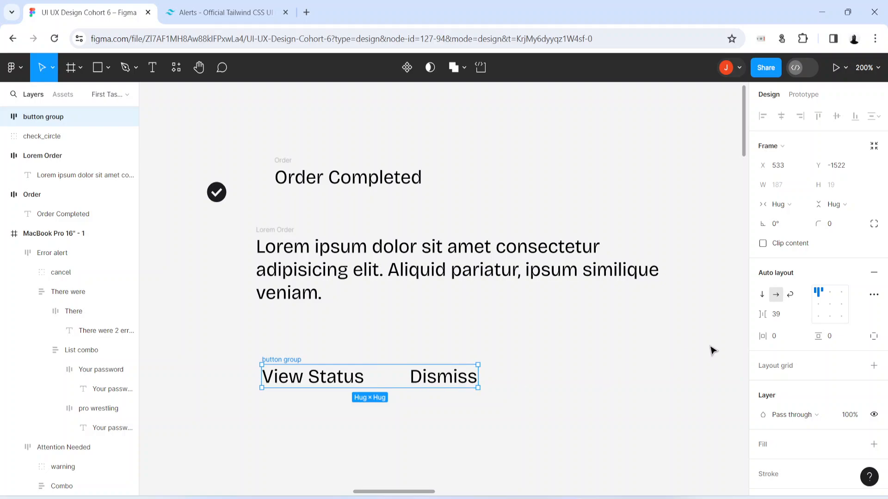
# Step: Try item spacings of 4, 8 and 12 between the two actions in the "button group" frame
pyautogui.click(775, 315)
pyautogui.click(776, 314)
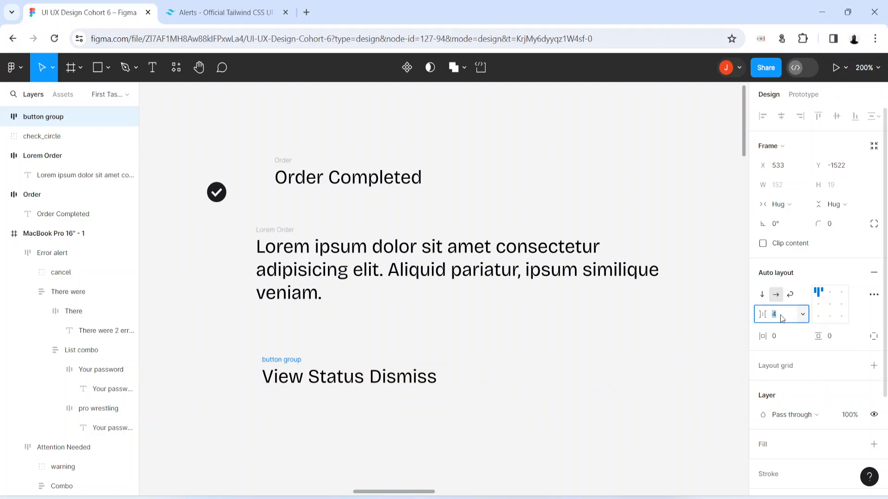
pyautogui.write('8')
pyautogui.press('Return')
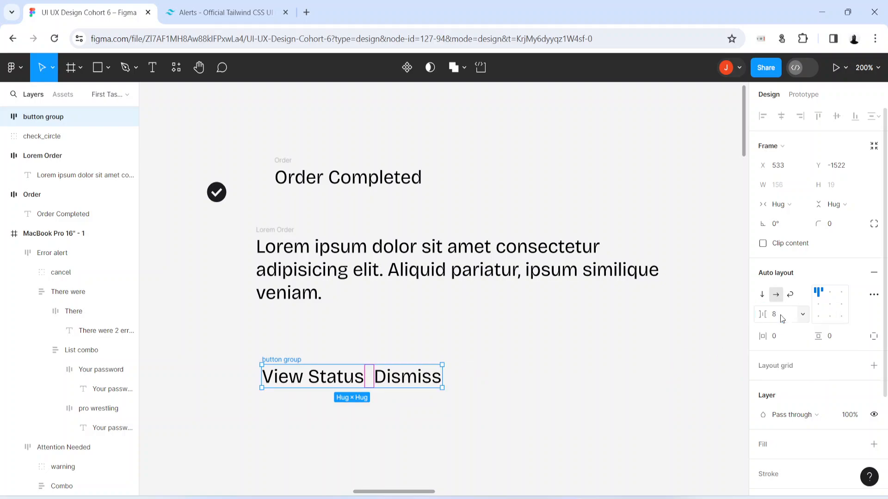
pyautogui.click(782, 319)
pyautogui.press('Return')
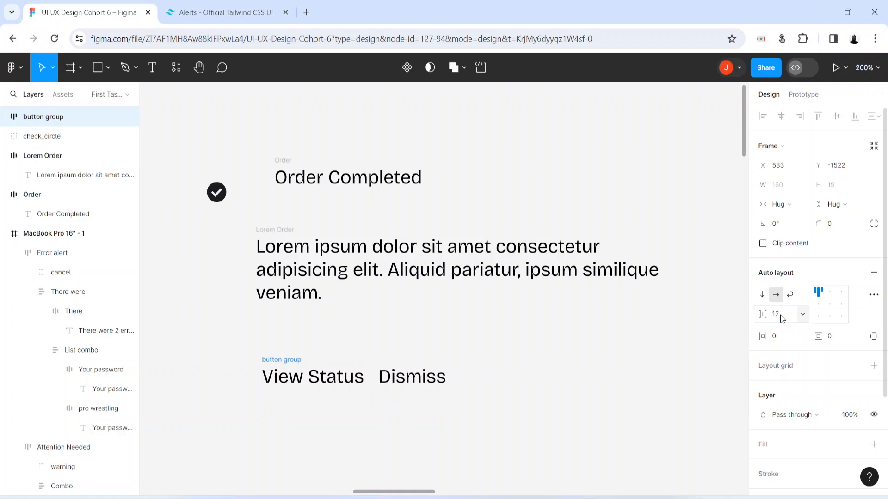
# Step: Check the gap between the actions in the Tailwind UI alert and set the "button group" item spacing to 24
pyautogui.click(225, 7)
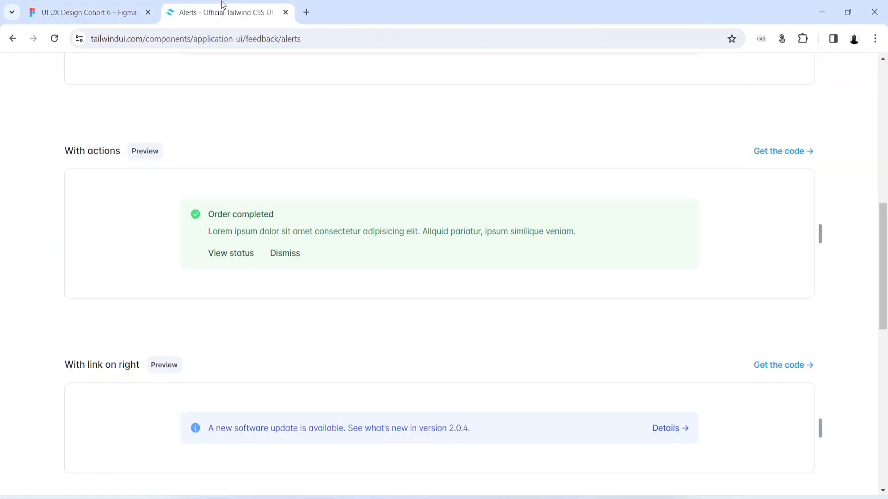
pyautogui.click(88, 12)
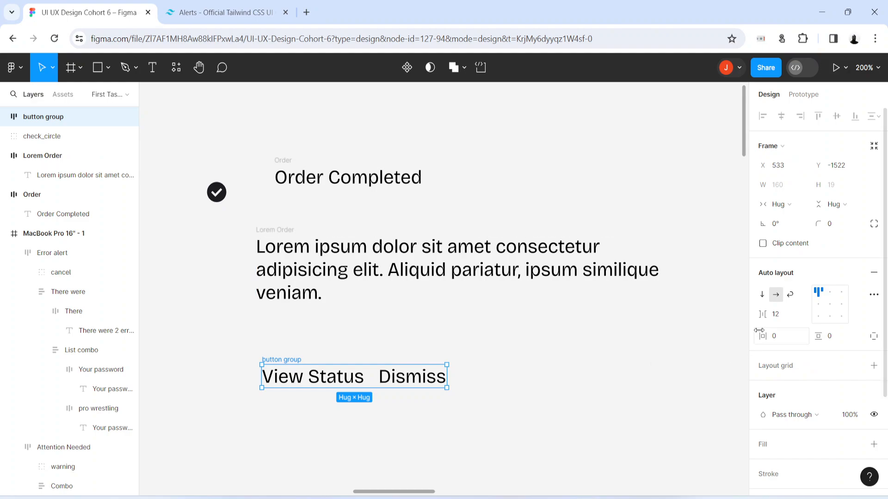
pyautogui.click(783, 317)
pyautogui.write('24')
pyautogui.press('Return')
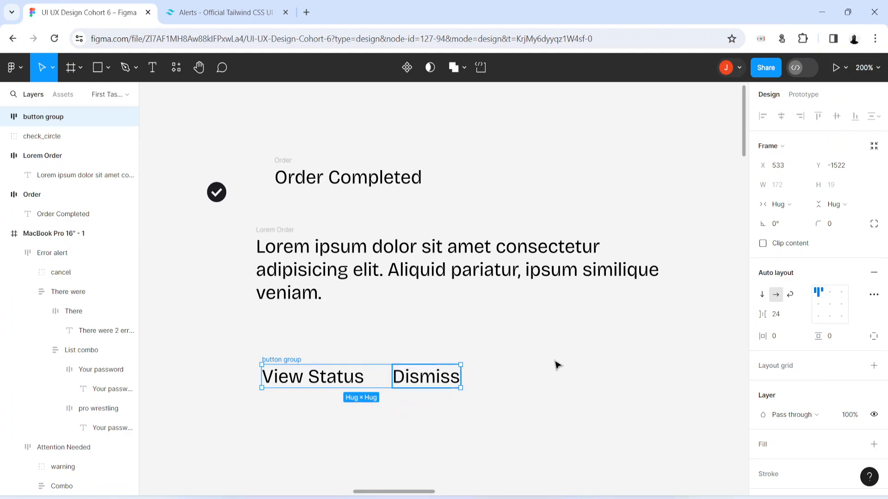
# Step: Move the "button group" frame to about X 544, Y -1521 and the "Lorem Order" frame to about X 541
pyautogui.moveTo(275, 364)
pyautogui.mouseDown()
pyautogui.moveTo(324, 363)
pyautogui.moveTo(286, 361)
pyautogui.mouseUp()
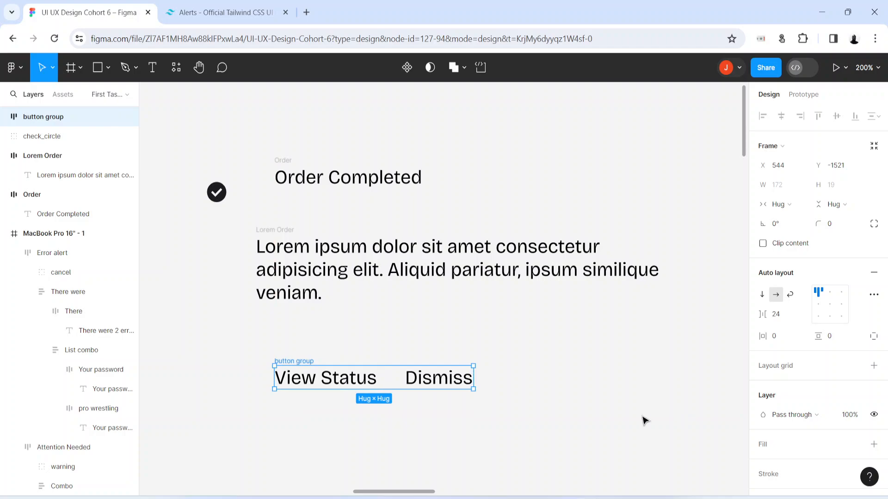
pyautogui.click(367, 292)
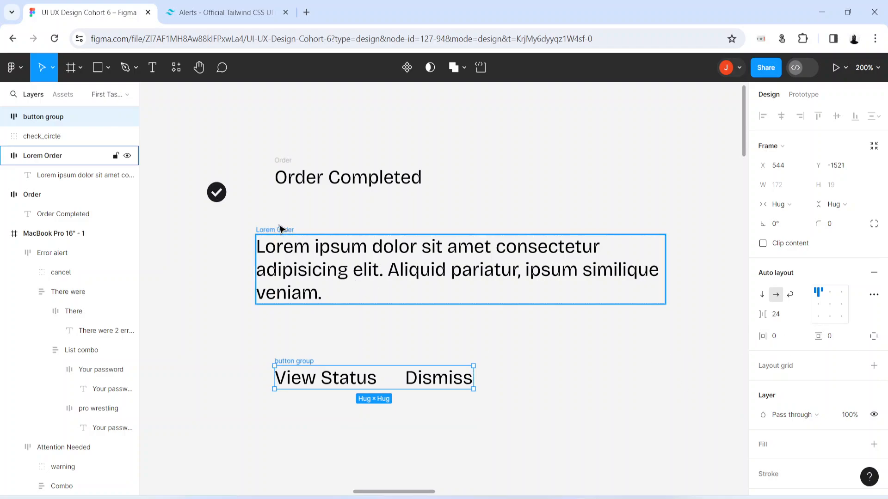
pyautogui.moveTo(279, 230); pyautogui.dragTo(293, 225)
# Step: Combine the "Order" and "Lorem Order" frames in a vertical auto layout frame and rename it "Upper merge"
pyautogui.moveTo(280, 160); pyautogui.dragTo(709, 331)
pyautogui.hotkey('shift', 'a')
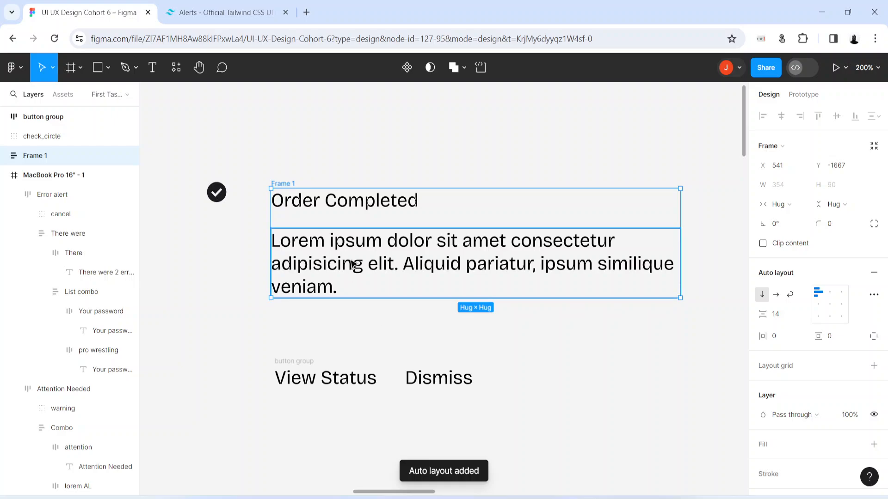
pyautogui.doubleClick(284, 183)
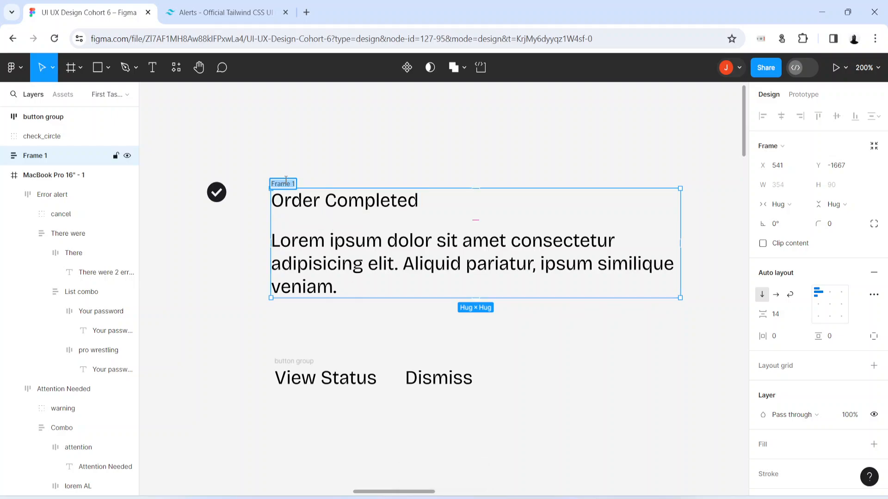
pyautogui.write('Uppwer merge')
pyautogui.press('Return')
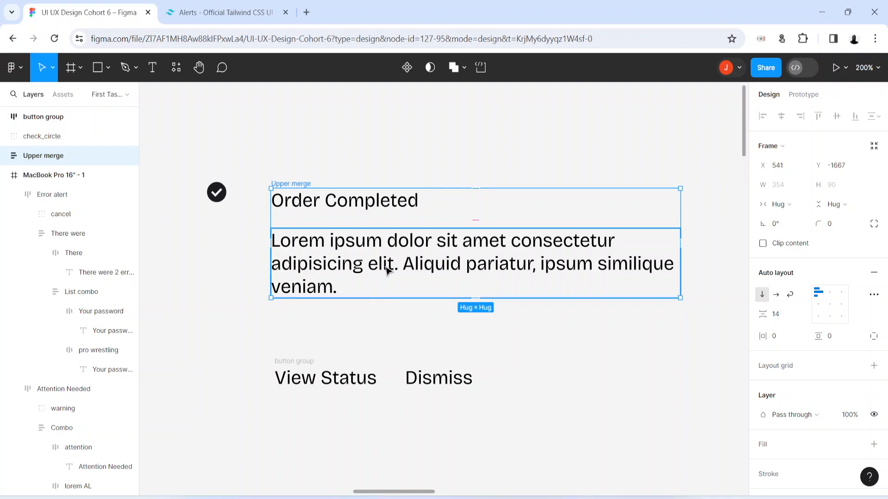
# Step: Set the vertical item spacing of the "Upper merge" frame to 12 and compare it with the Tailwind UI alert
pyautogui.doubleClick(322, 206)
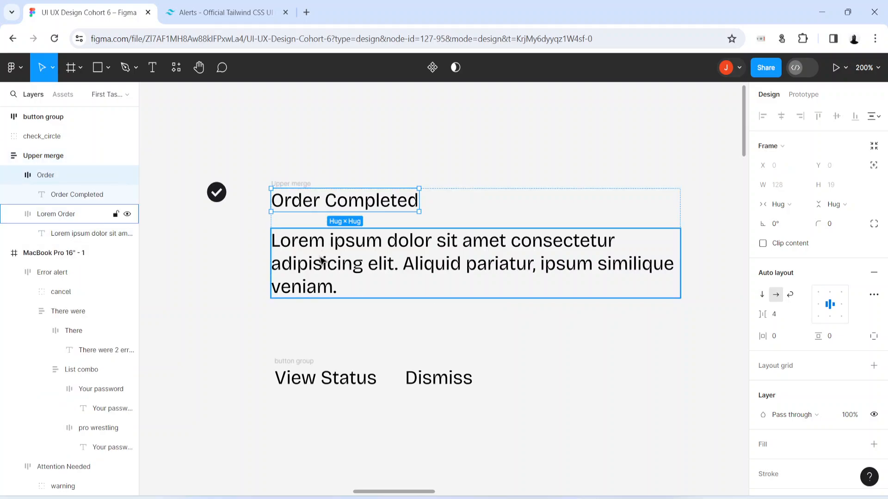
pyautogui.click(319, 268)
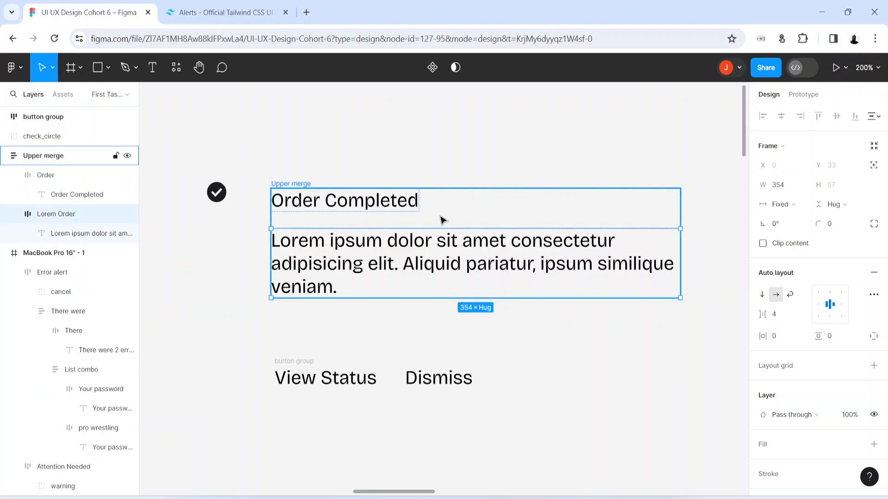
pyautogui.click(284, 184)
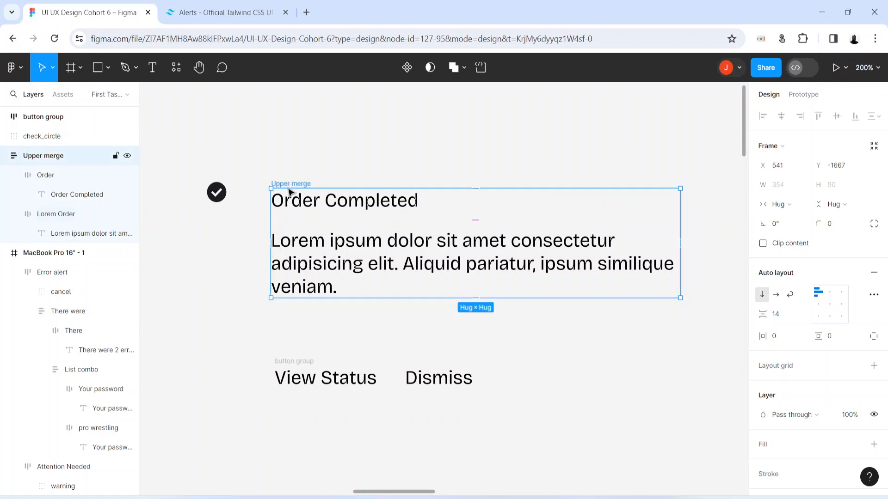
pyautogui.click(781, 315)
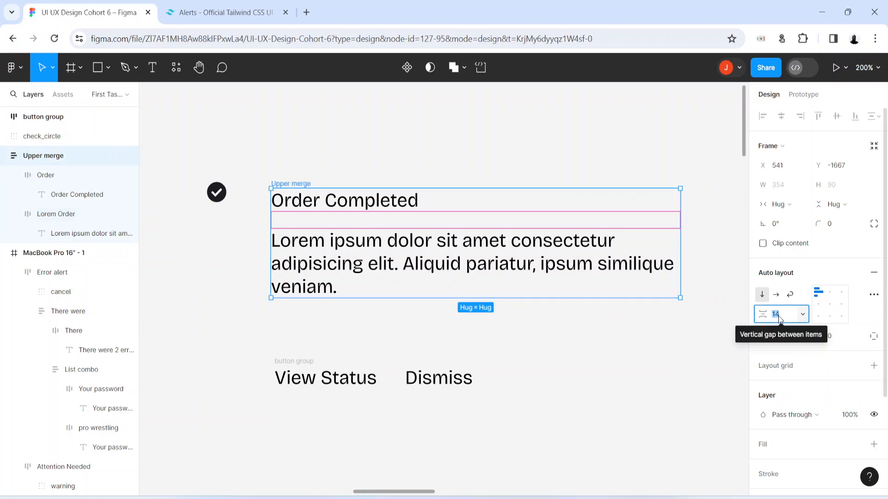
pyautogui.write('12')
pyautogui.press('Return')
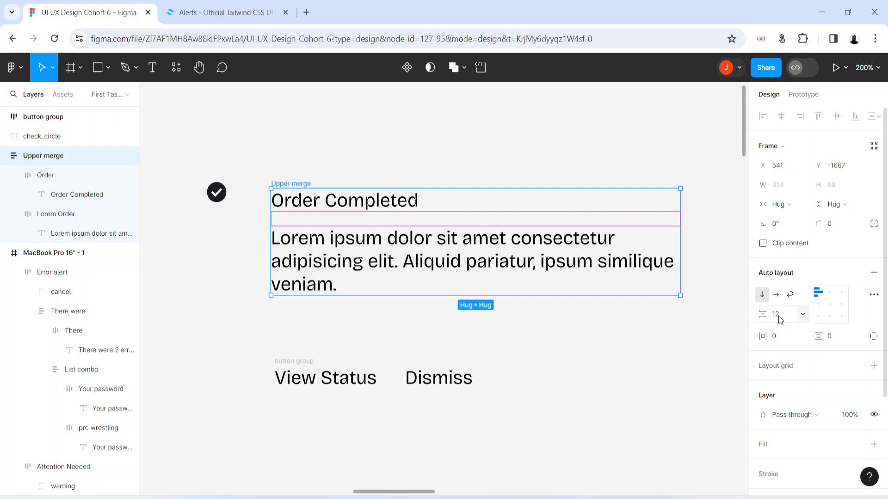
pyautogui.click(187, 6)
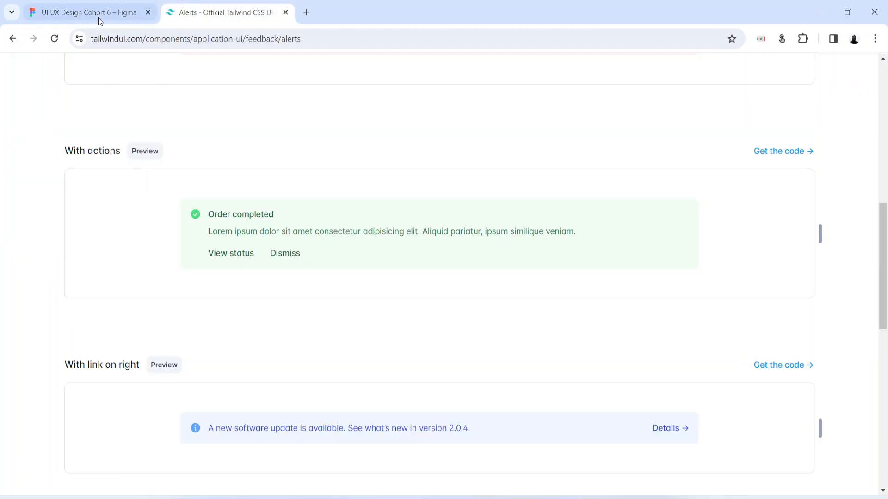
pyautogui.click(84, 13)
# Step: Move the "Upper merge" frame to about X 539, Y -1634 and try narrowing it to about 318 wide
pyautogui.click(305, 371)
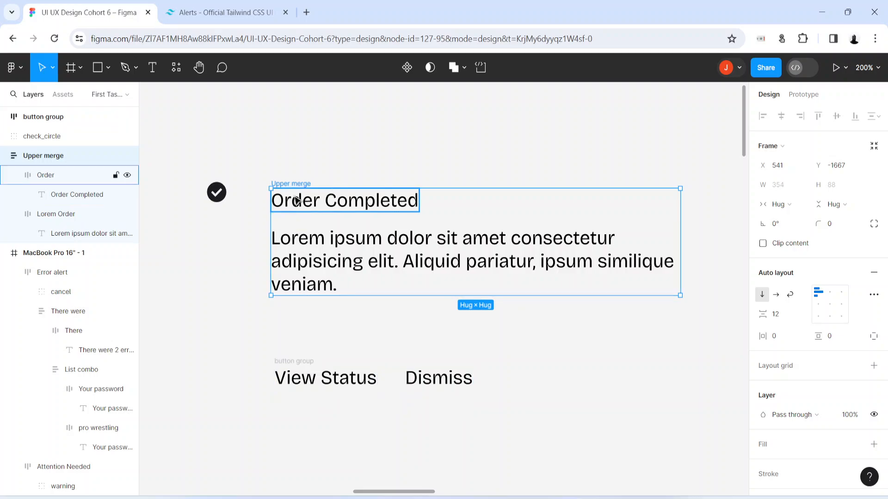
pyautogui.moveTo(292, 187); pyautogui.dragTo(292, 226)
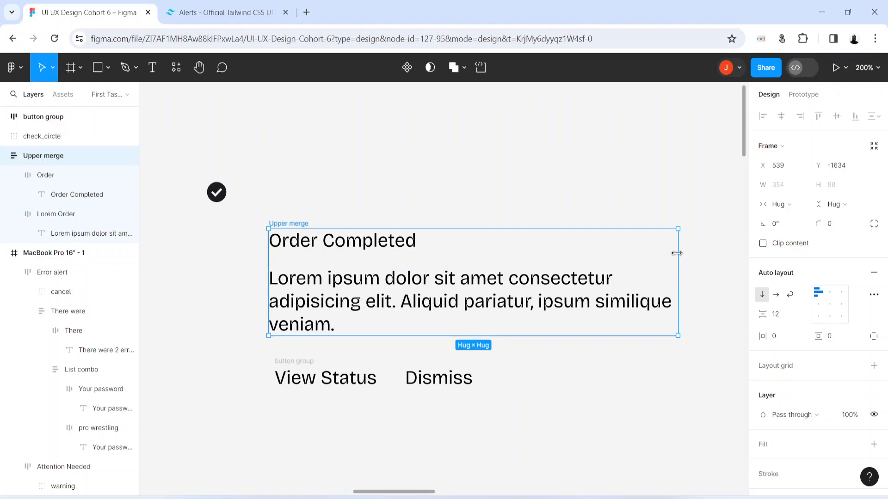
pyautogui.moveTo(672, 253); pyautogui.dragTo(636, 255)
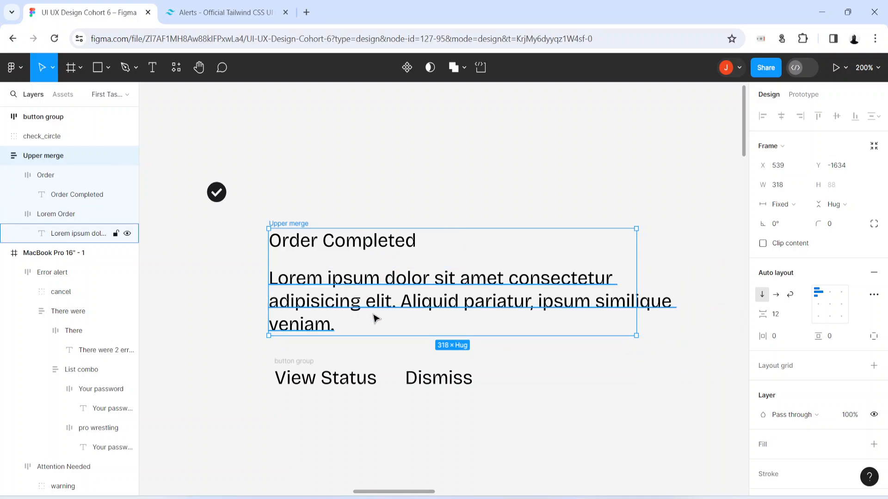
pyautogui.hotkey('ctrl', 'z')
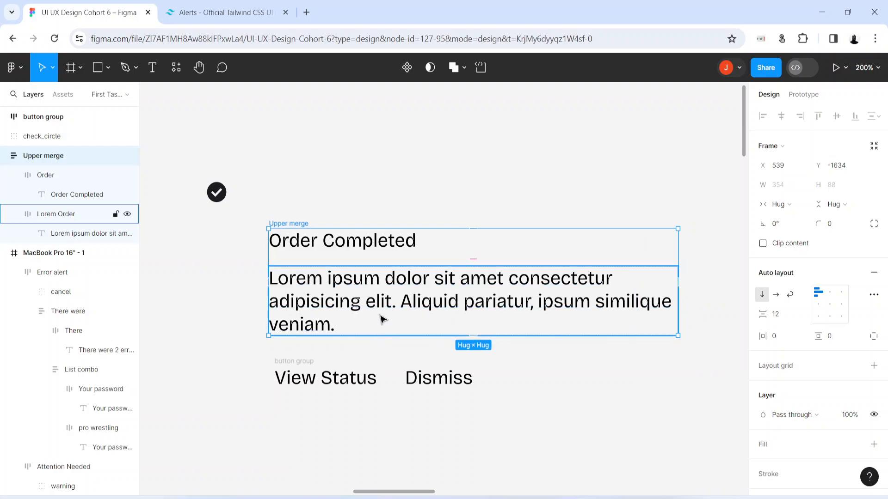
# Step: Set the horizontal resizing of the "Lorem Order" frame to Fill container
pyautogui.click(339, 306)
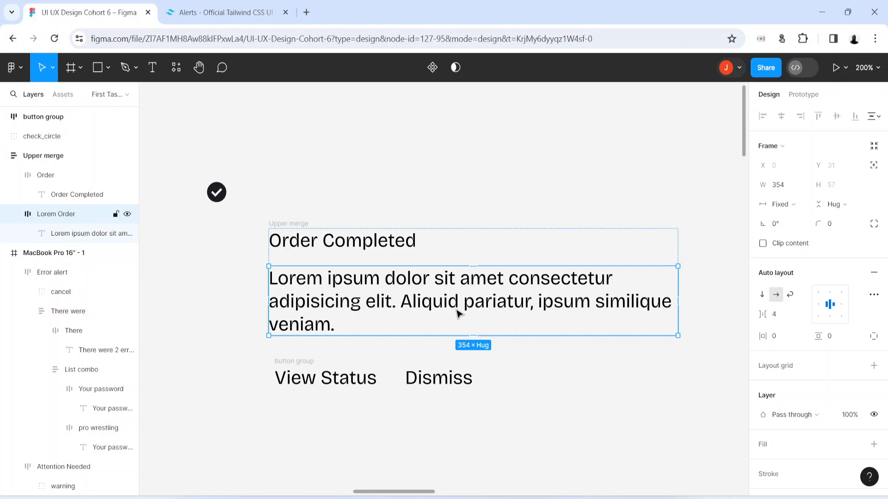
pyautogui.click(783, 203)
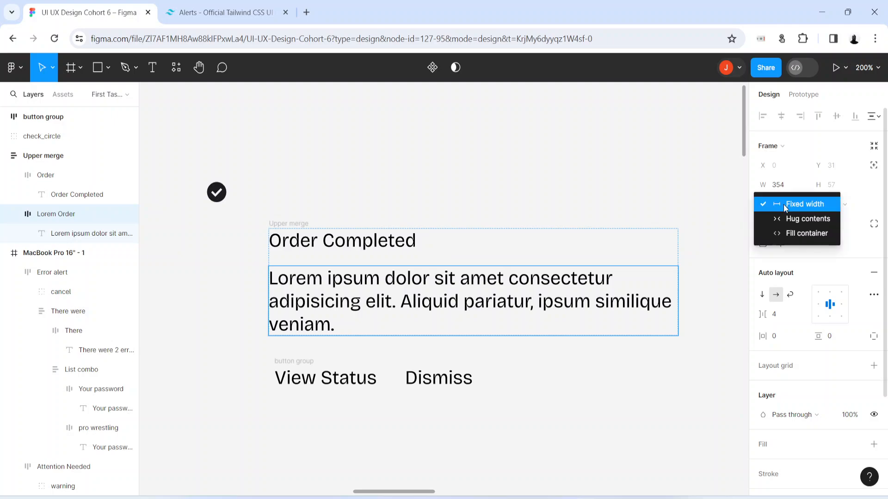
pyautogui.click(784, 235)
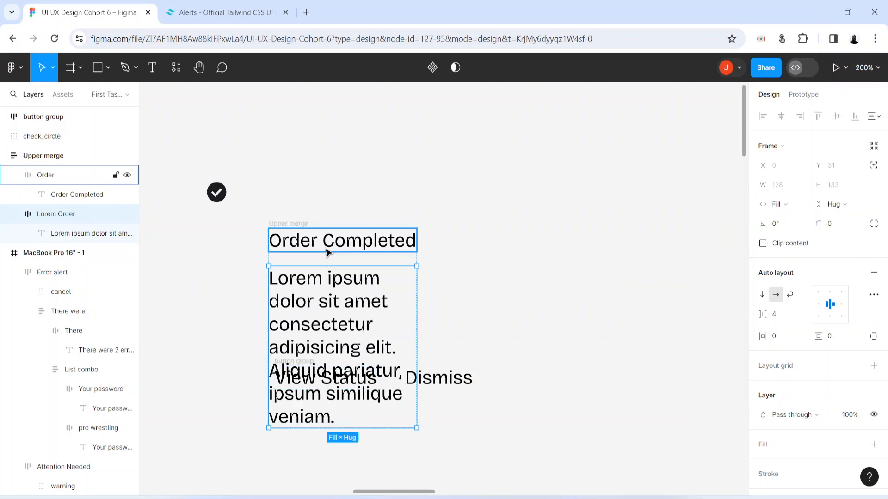
# Step: Widen the "Upper merge" frame to about 365 and reposition it at about X 544, Y -1654, with "button group" at about X 548, Y -1542
pyautogui.click(282, 225)
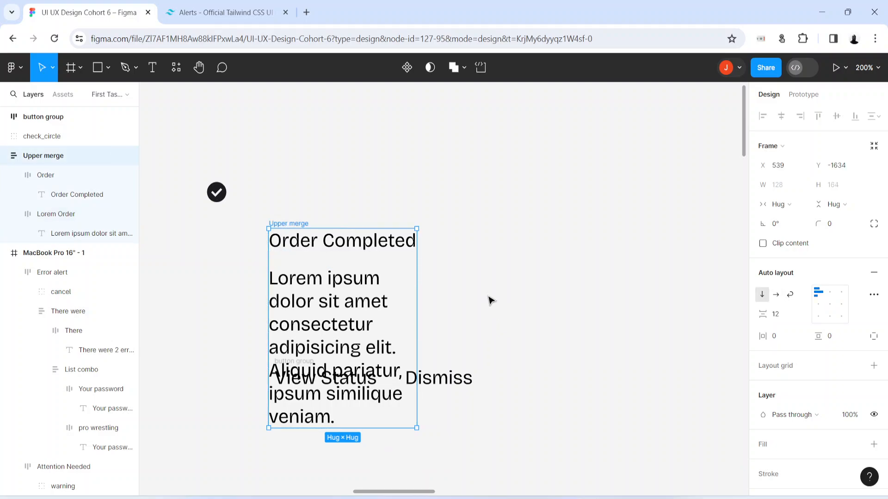
pyautogui.moveTo(415, 261); pyautogui.dragTo(691, 232)
pyautogui.moveTo(366, 307); pyautogui.dragTo(372, 282)
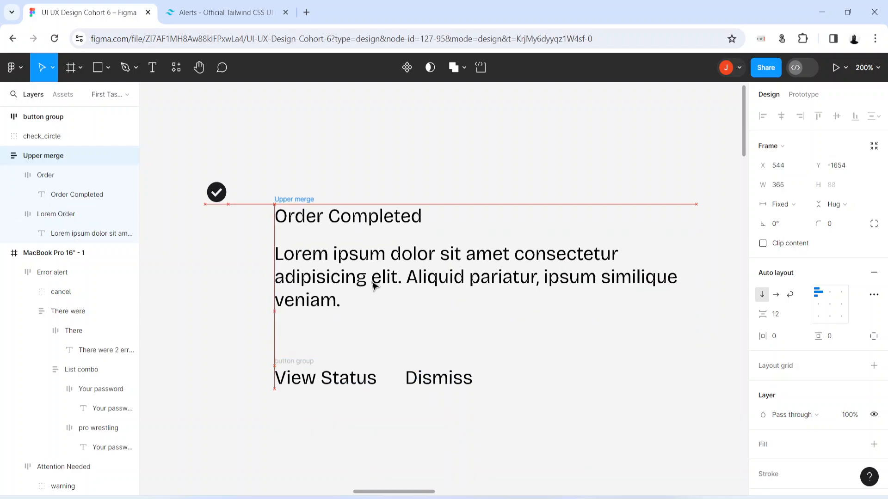
pyautogui.click(298, 365)
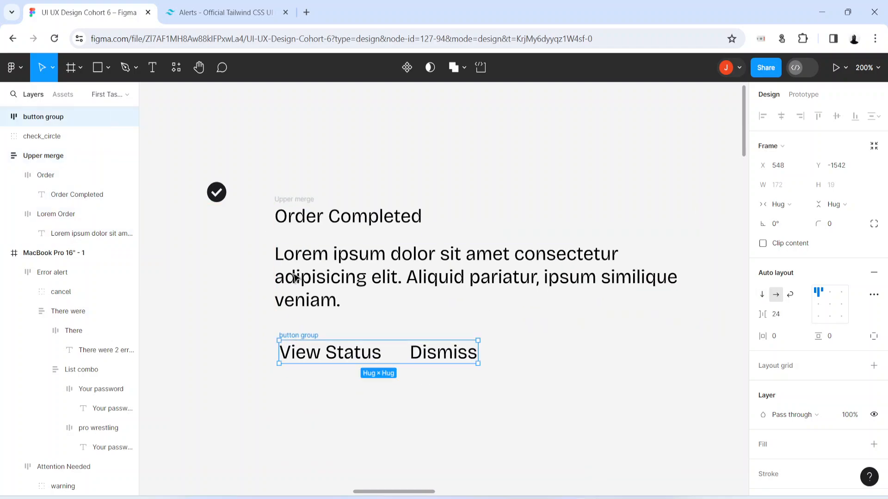
# Step: Combine the "Upper merge" and "button group" frames in a vertical auto layout frame and rename it "Text group"
pyautogui.moveTo(261, 173); pyautogui.dragTo(727, 399)
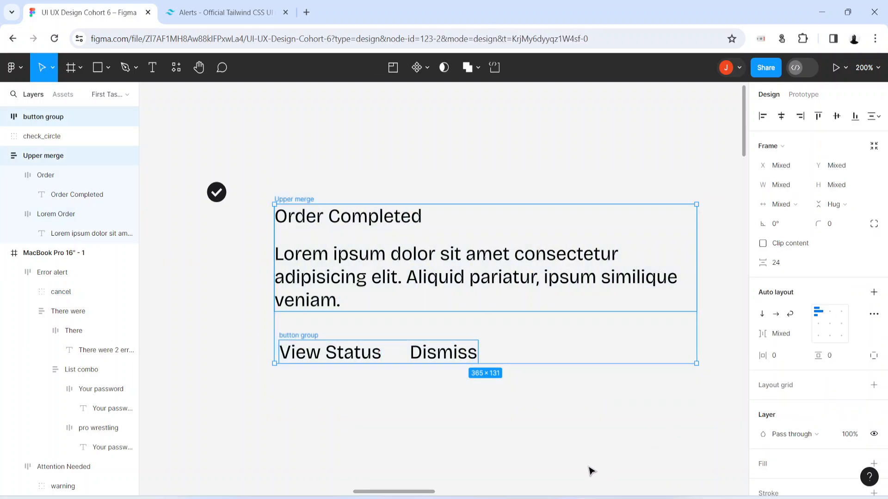
pyautogui.hotkey('shift', 'a')
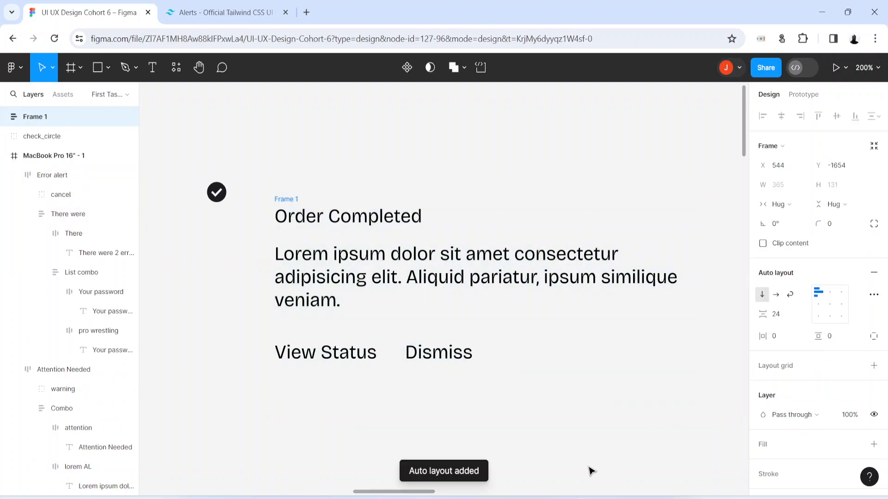
pyautogui.doubleClick(294, 200)
pyautogui.write('Text')
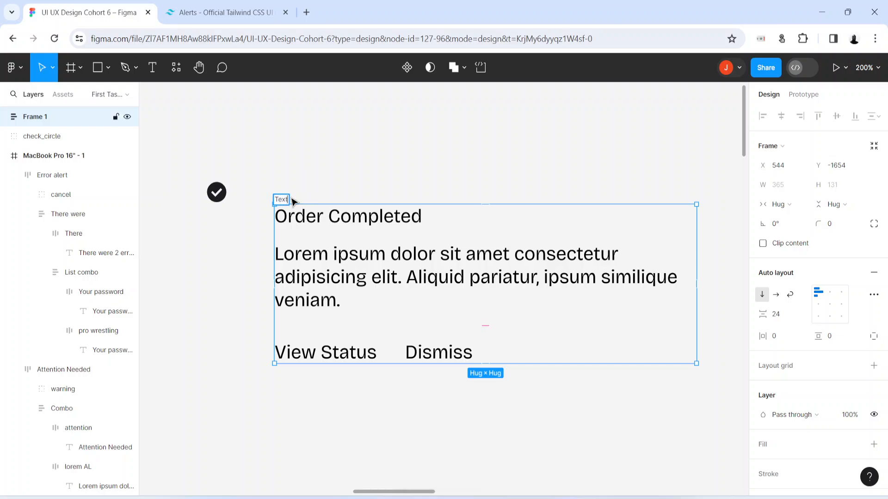
pyautogui.write(' group')
pyautogui.press('Return')
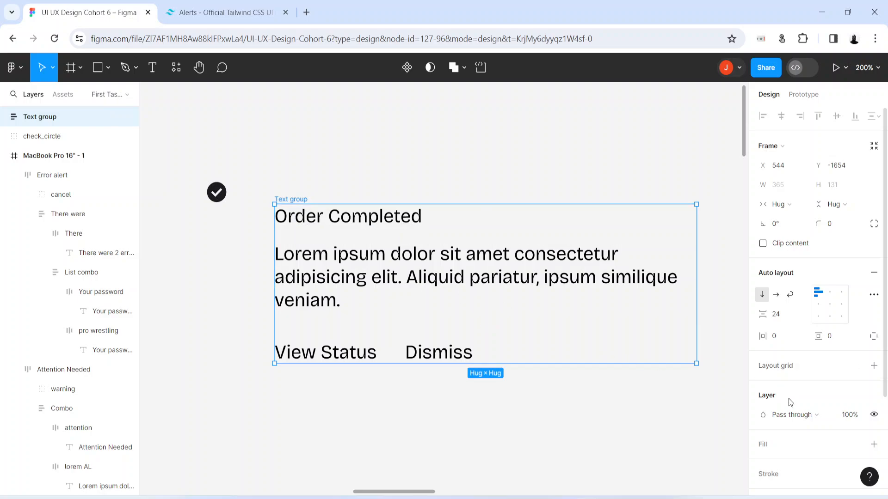
# Step: Add an FFFFFF fill to the "Text group" frame and move it to about X 532, Y -1648
pyautogui.click(762, 448)
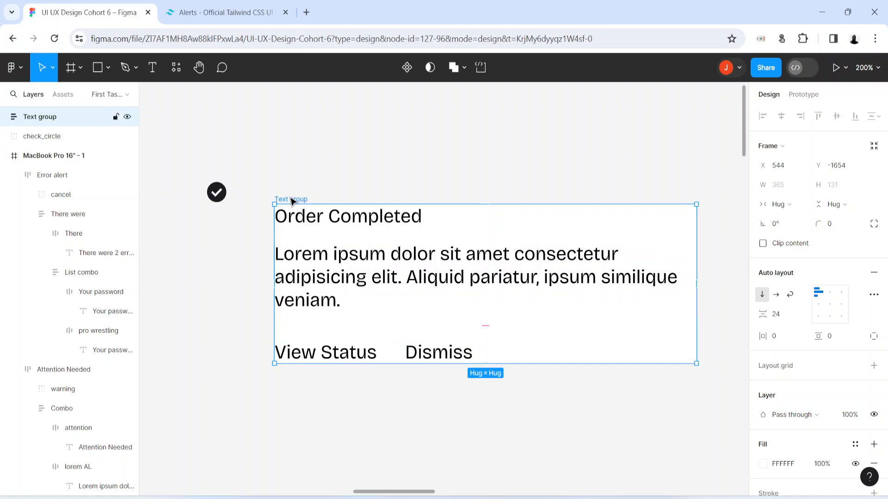
pyautogui.moveTo(290, 199); pyautogui.dragTo(277, 208)
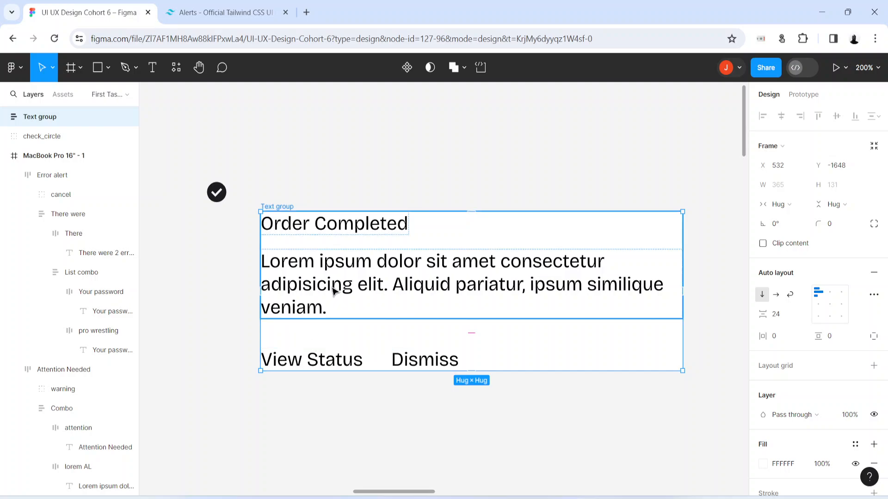
pyautogui.click(346, 272)
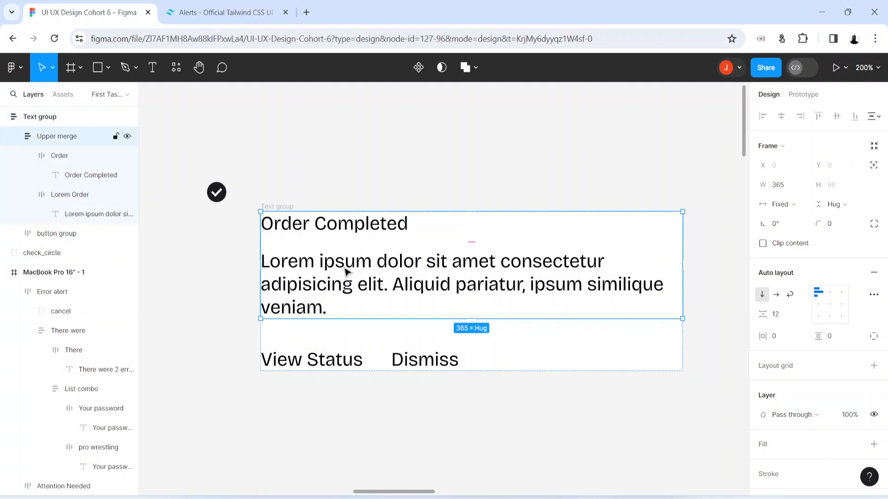
pyautogui.click(331, 358)
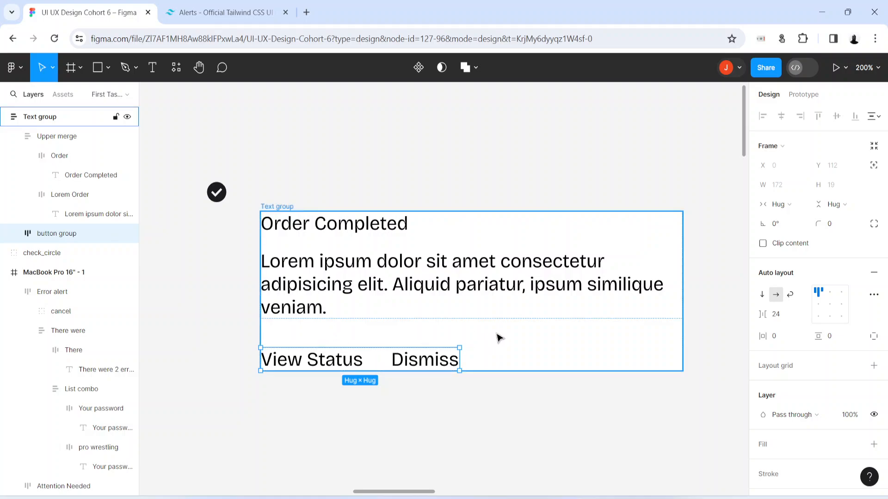
# Step: Check the gap above the actions in the Tailwind UI alert and set the "Text group" item spacing to 16
pyautogui.click(277, 207)
pyautogui.click(392, 260)
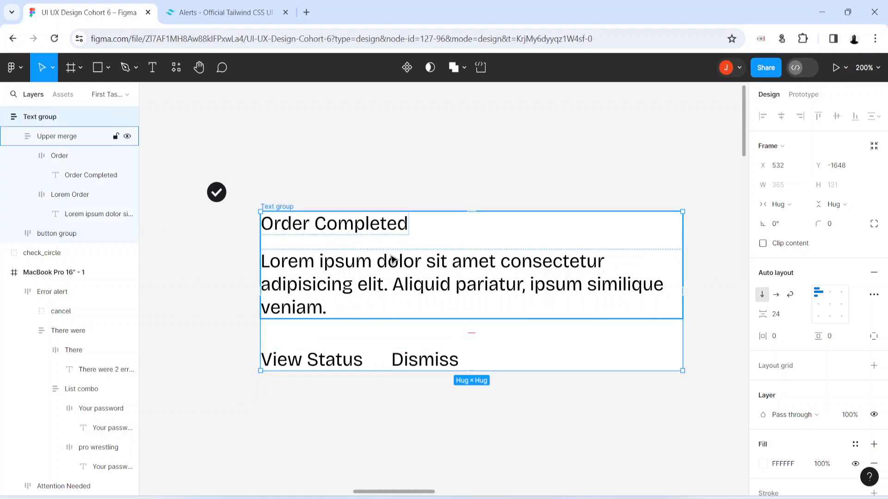
pyautogui.click(238, 6)
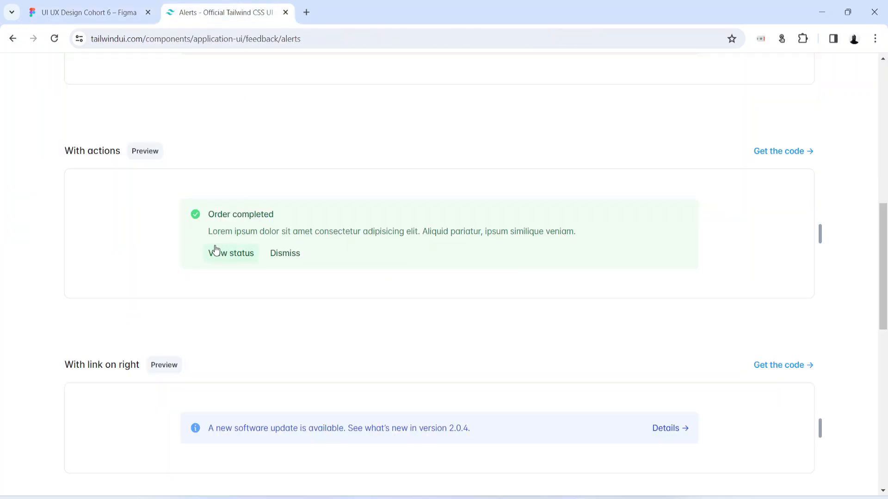
pyautogui.click(88, 12)
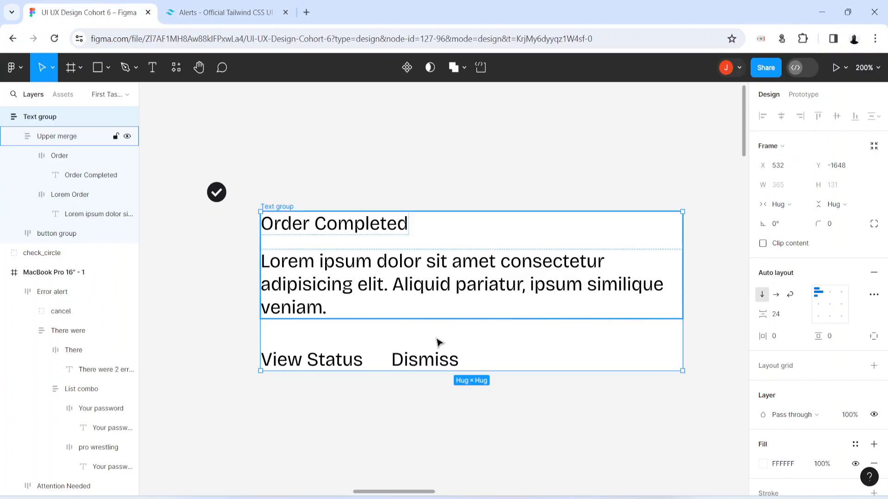
pyautogui.click(783, 318)
pyautogui.write('1')
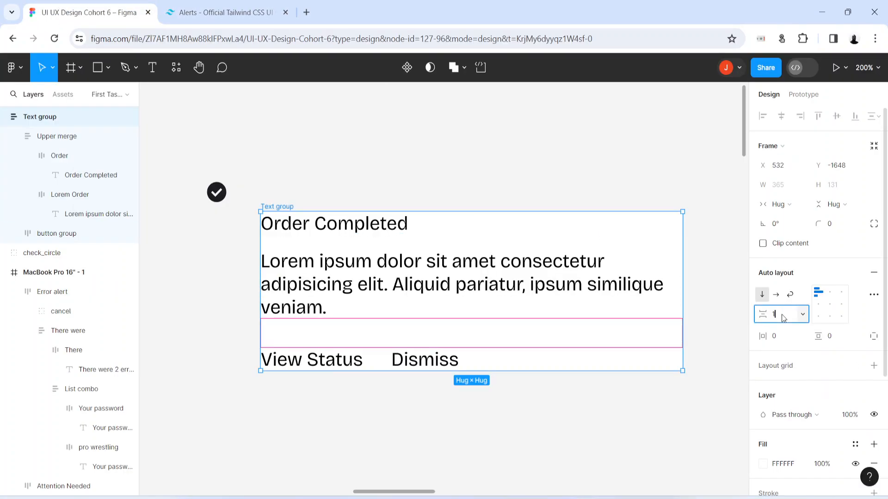
pyautogui.write('6')
pyautogui.press('Return')
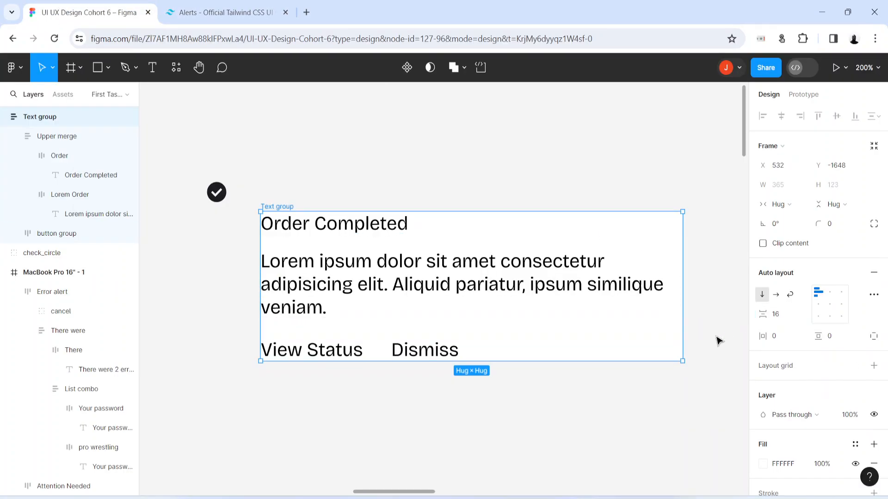
# Step: Set the vertical item spacing between the title and description in the "Upper merge" frame to 8
pyautogui.click(337, 258)
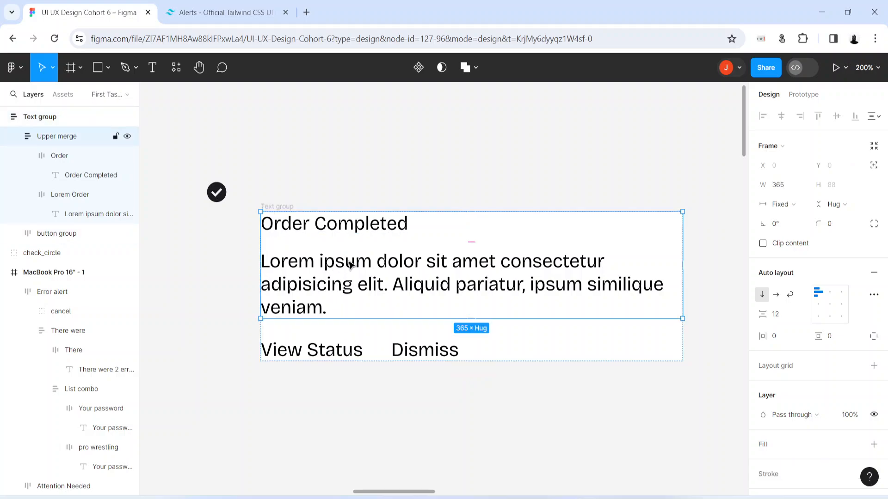
pyautogui.click(784, 318)
pyautogui.write('8')
pyautogui.press('Return')
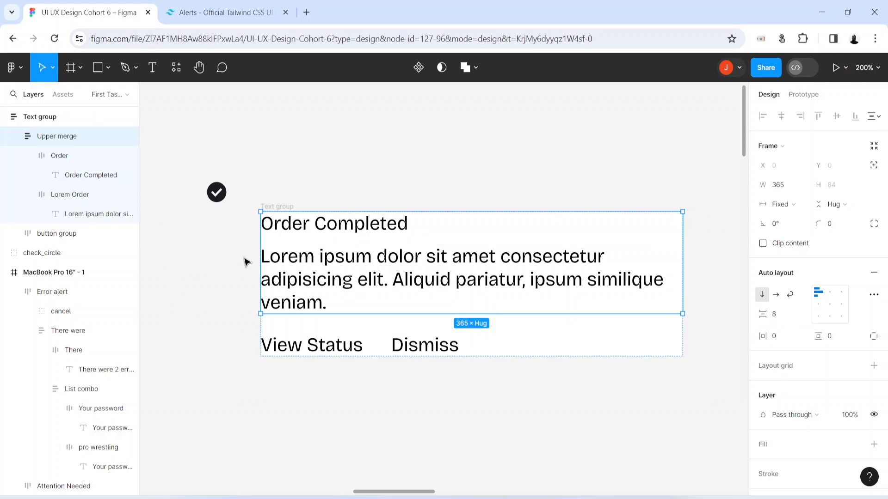
pyautogui.click(316, 393)
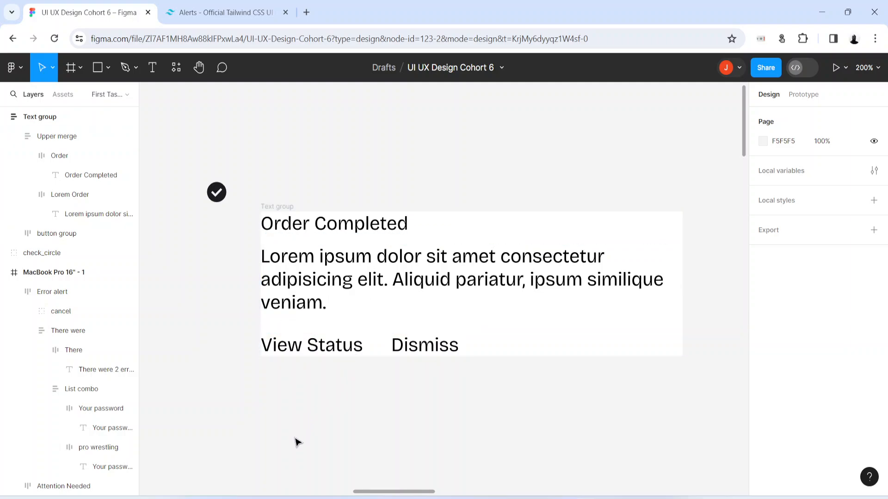
# Step: Move the "Text group" frame to about X 494, Y -1636 and try narrowing it to a width of 338
pyautogui.moveTo(281, 208); pyautogui.dragTo(237, 222)
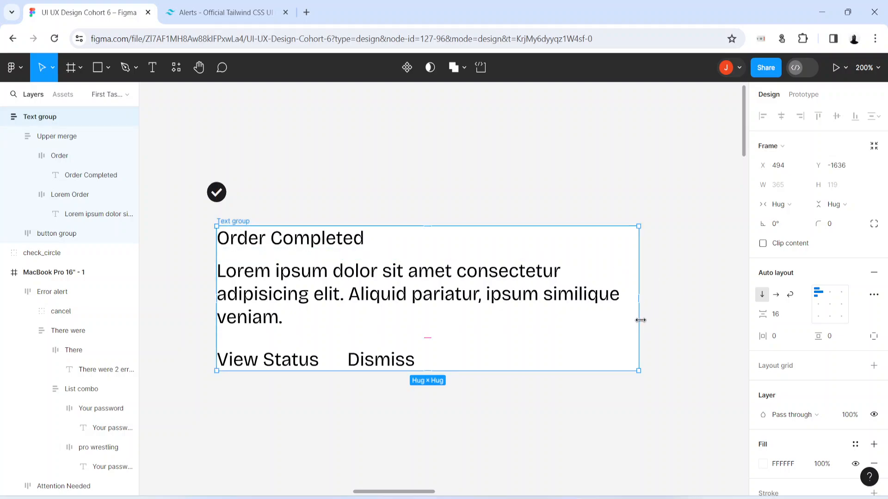
pyautogui.moveTo(640, 321); pyautogui.dragTo(607, 321)
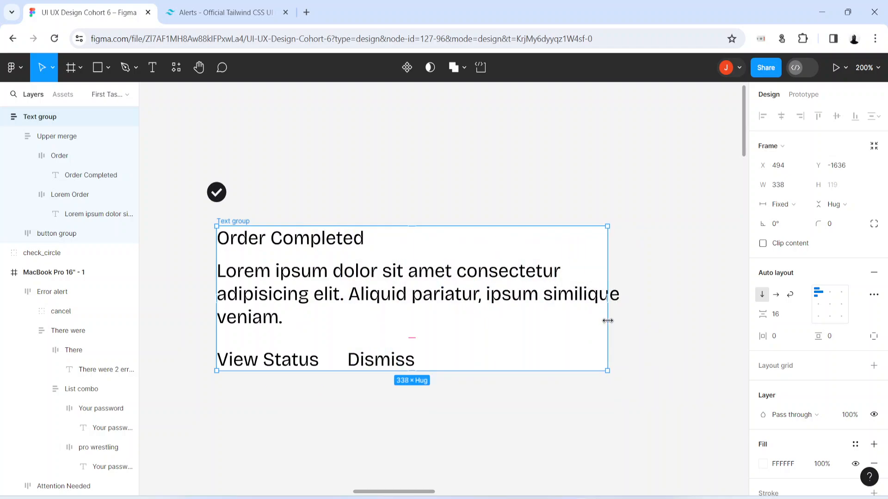
pyautogui.hotkey('ctrl', 'z')
# Step: Set the "Upper merge" frame's horizontal sizing to Fill container and widen the "Text group" frame to about 431
pyautogui.click(435, 287)
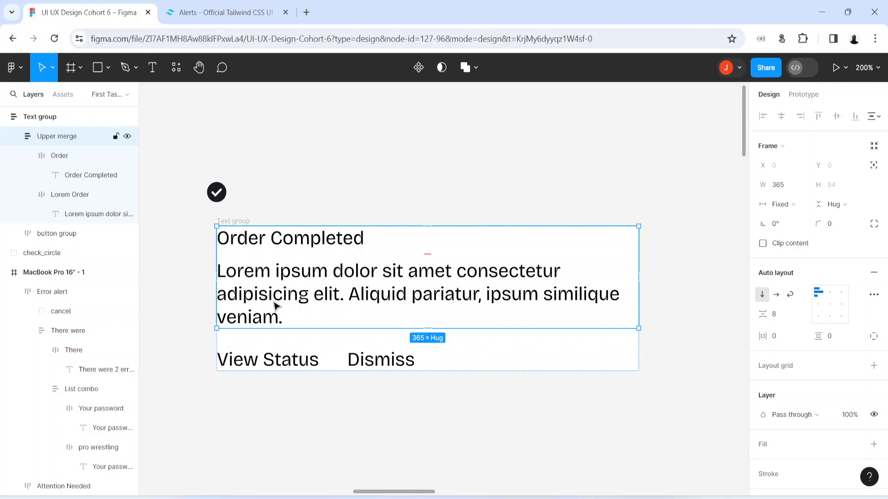
pyautogui.click(780, 205)
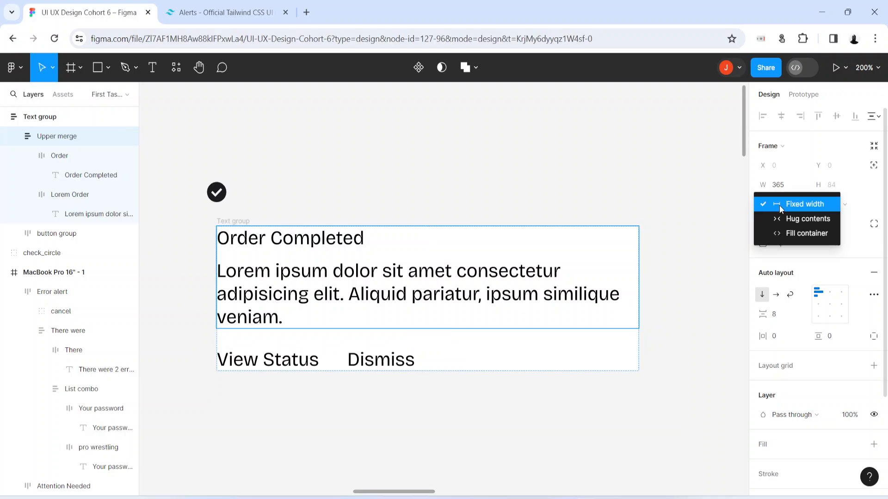
pyautogui.click(791, 238)
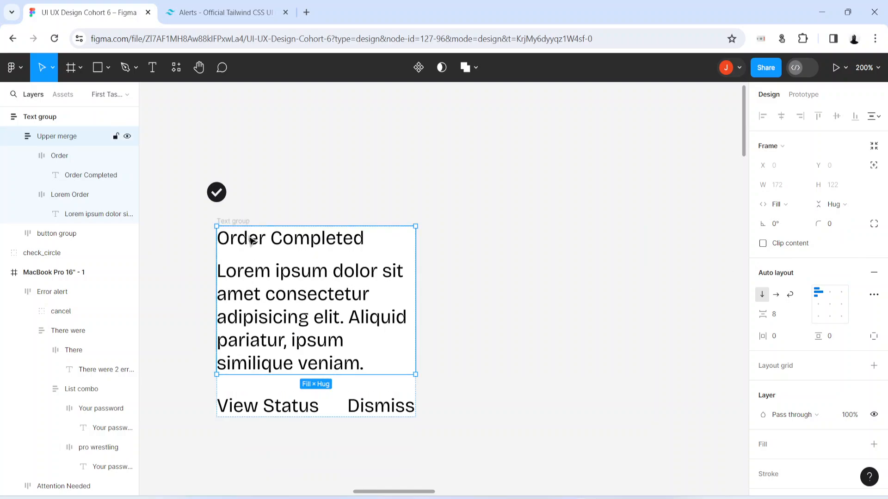
pyautogui.click(231, 215)
pyautogui.click(232, 220)
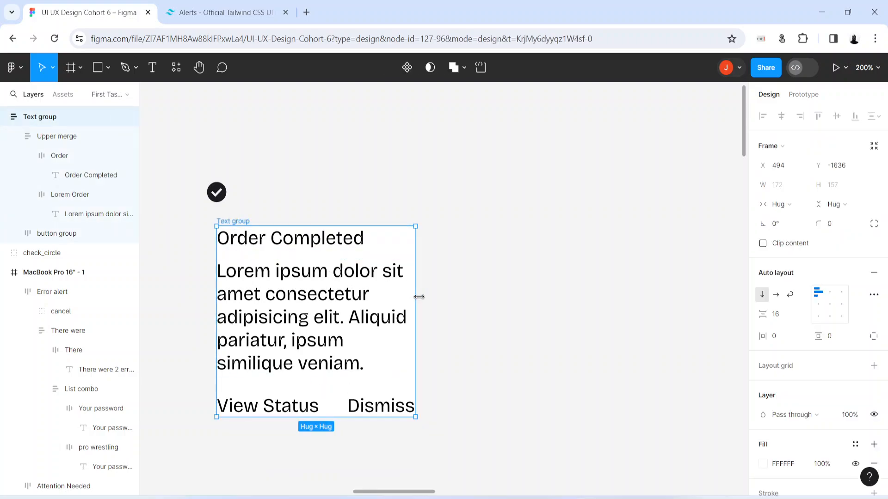
pyautogui.moveTo(419, 297); pyautogui.dragTo(715, 292)
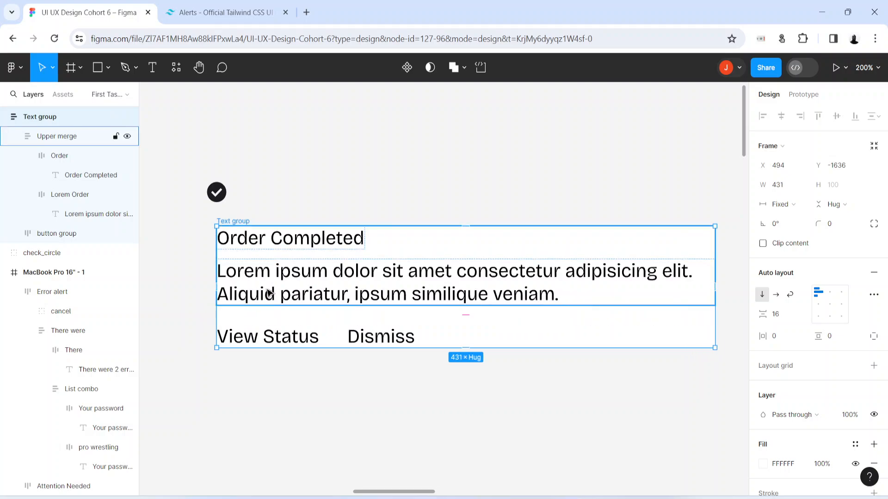
# Step: Reposition the check icon and place the "Text group" frame to its right at about X 516, Y -1655
pyautogui.moveTo(269, 291); pyautogui.dragTo(313, 252)
pyautogui.moveTo(220, 194); pyautogui.dragTo(209, 216)
pyautogui.moveTo(378, 233); pyautogui.dragTo(339, 253)
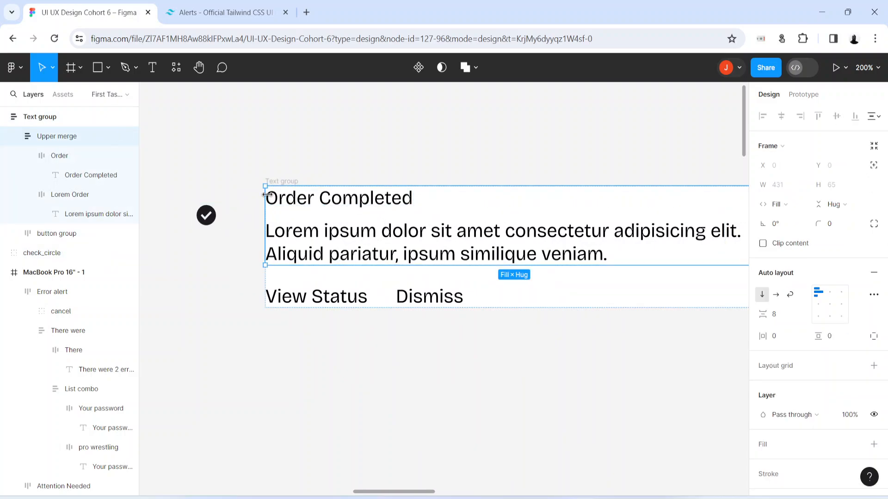
pyautogui.moveTo(287, 181); pyautogui.dragTo(263, 198)
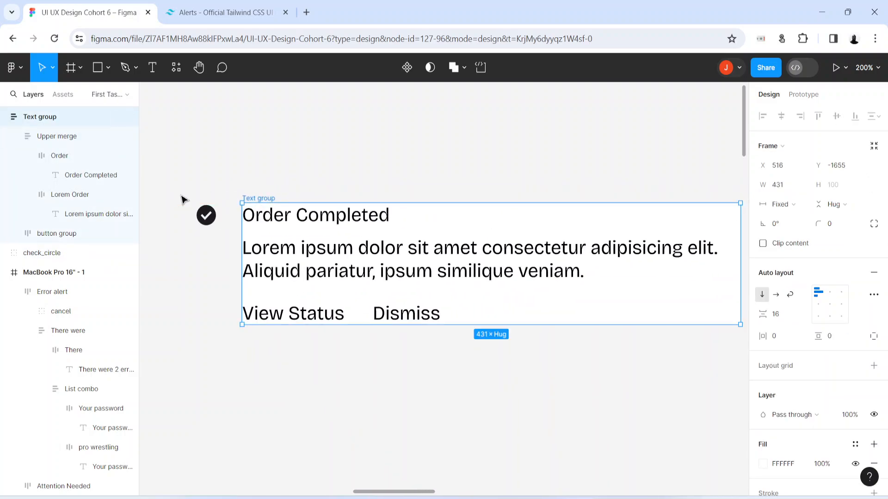
# Step: Combine the check icon and "Text group" in a horizontal auto layout frame named "Order Complete" and give it an FFFFFF fill
pyautogui.moveTo(178, 180); pyautogui.dragTo(733, 354)
pyautogui.moveTo(263, 260); pyautogui.dragTo(337, 257)
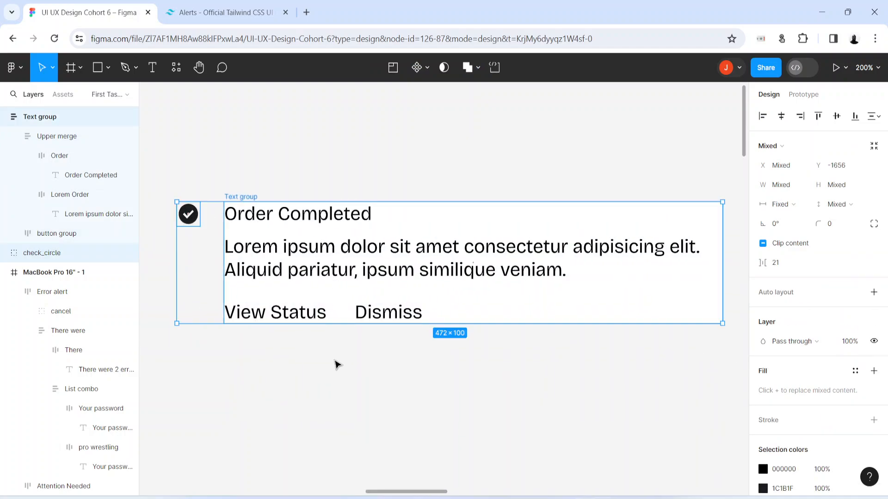
pyautogui.hotkey('shift', 'a')
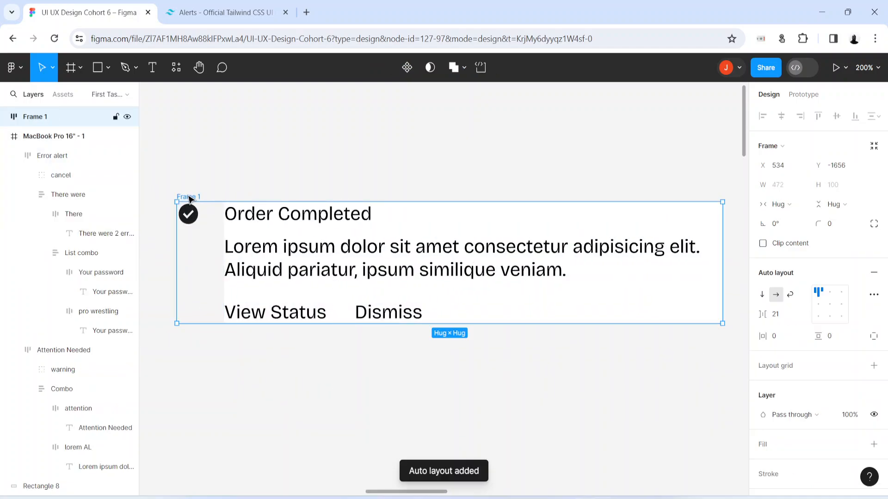
pyautogui.click(222, 12)
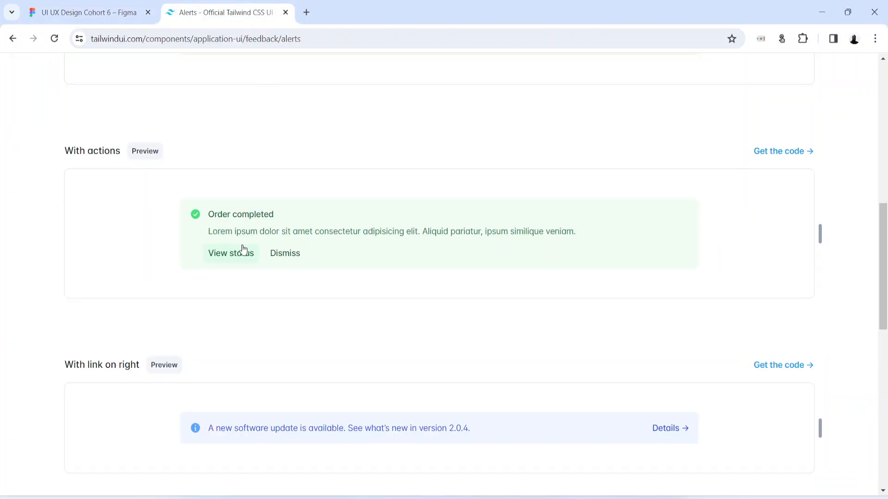
pyautogui.click(88, 12)
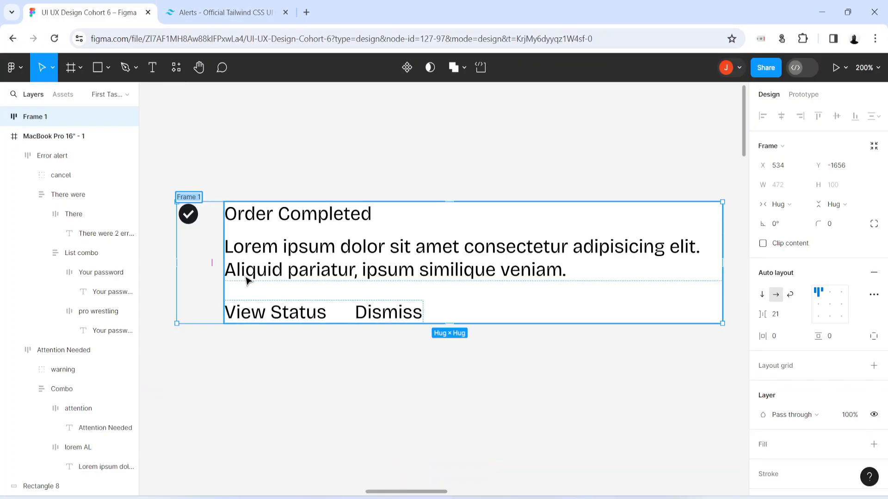
pyautogui.write('Order Comp')
pyautogui.write('lete')
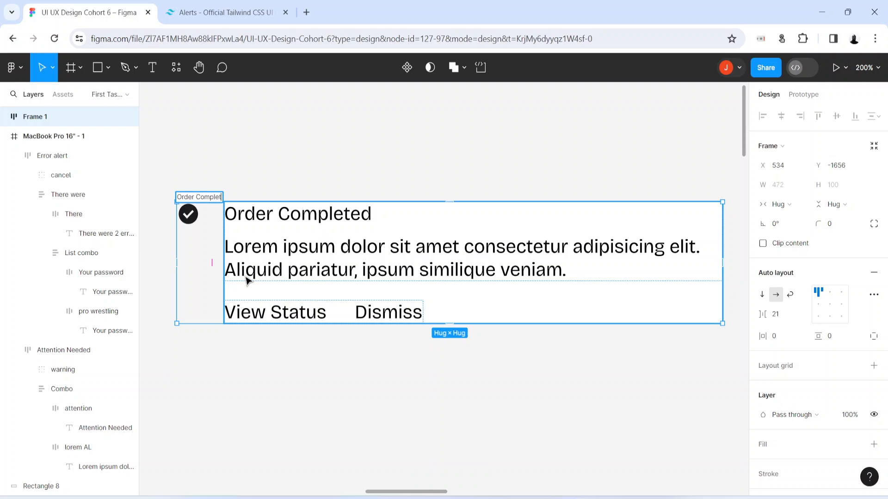
pyautogui.press('Return')
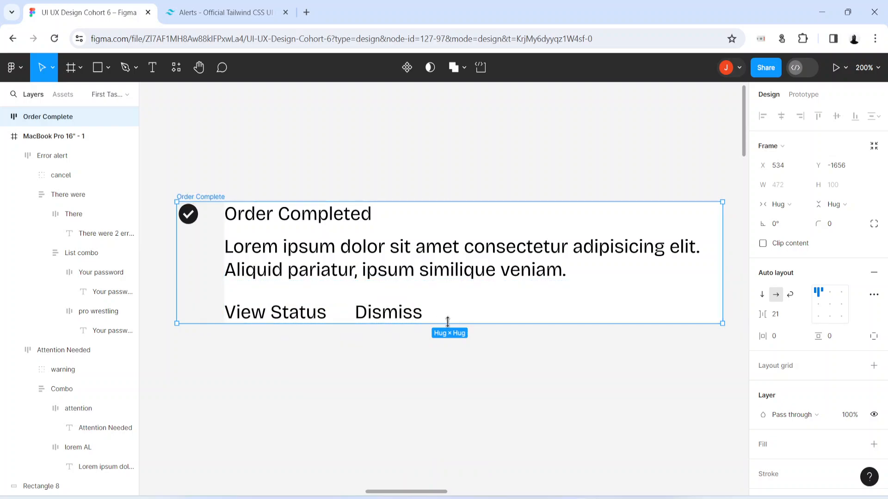
pyautogui.click(764, 446)
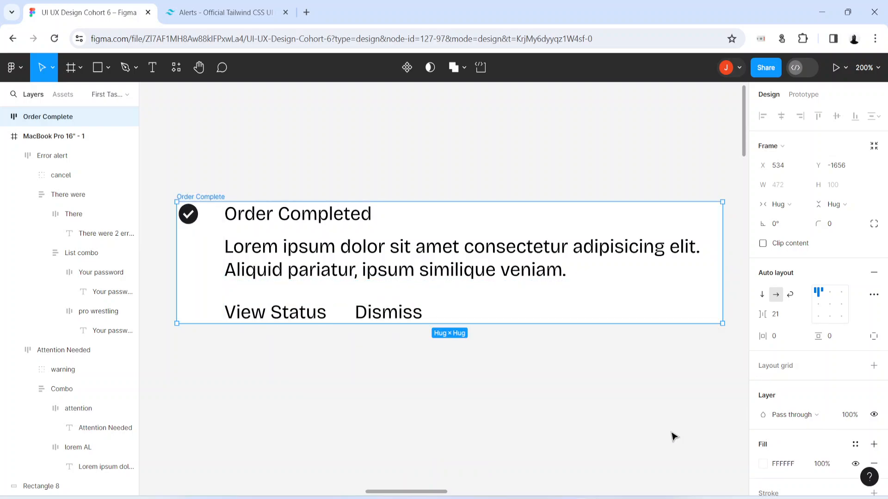
# Step: Set the horizontal sizing of the "Text group" frame inside "Order Complete" to Fill container
pyautogui.hotkey('shift', '0')
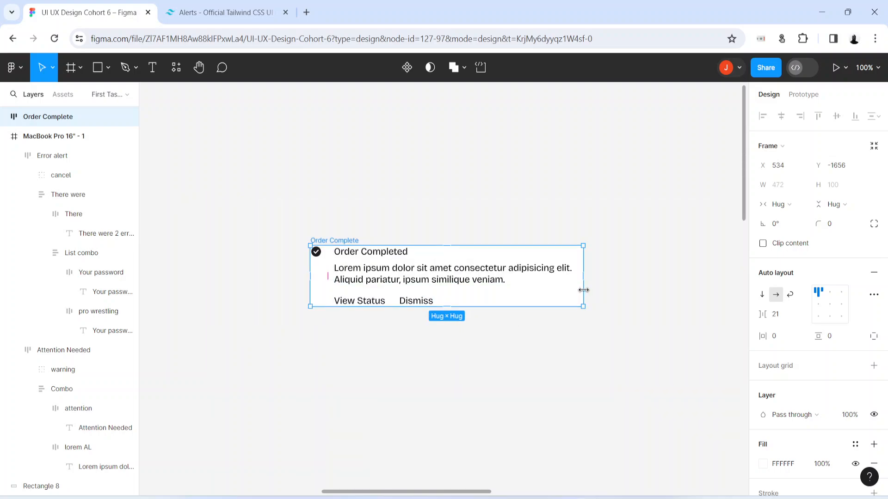
pyautogui.moveTo(581, 291); pyautogui.dragTo(450, 297)
pyautogui.doubleClick(450, 297)
pyautogui.click(400, 297)
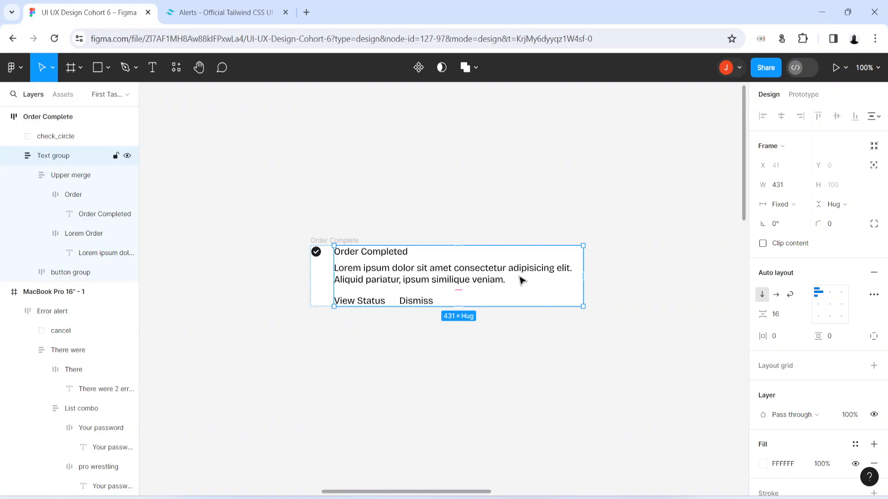
pyautogui.click(791, 204)
pyautogui.click(798, 233)
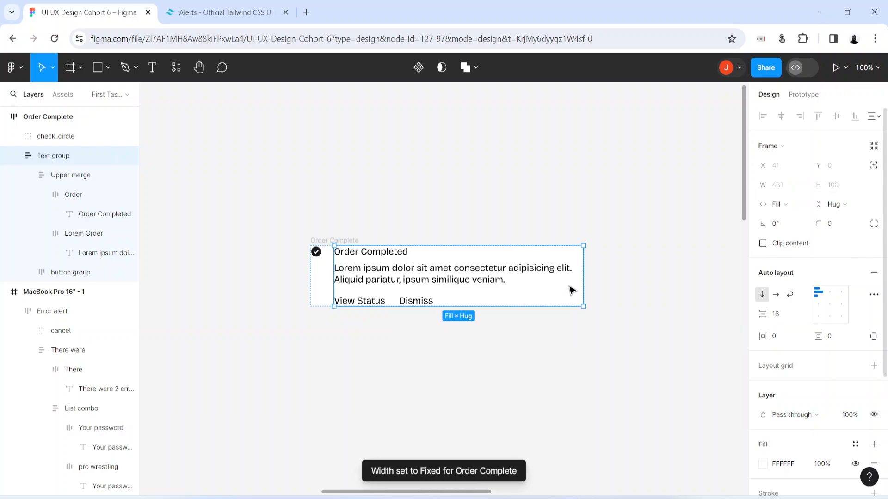
# Step: Move the "Order Complete" frame to about X 463, Y -1684 and widen it to about 534
pyautogui.click(320, 241)
pyautogui.moveTo(320, 241); pyautogui.dragTo(279, 225)
pyautogui.moveTo(545, 275); pyautogui.dragTo(577, 269)
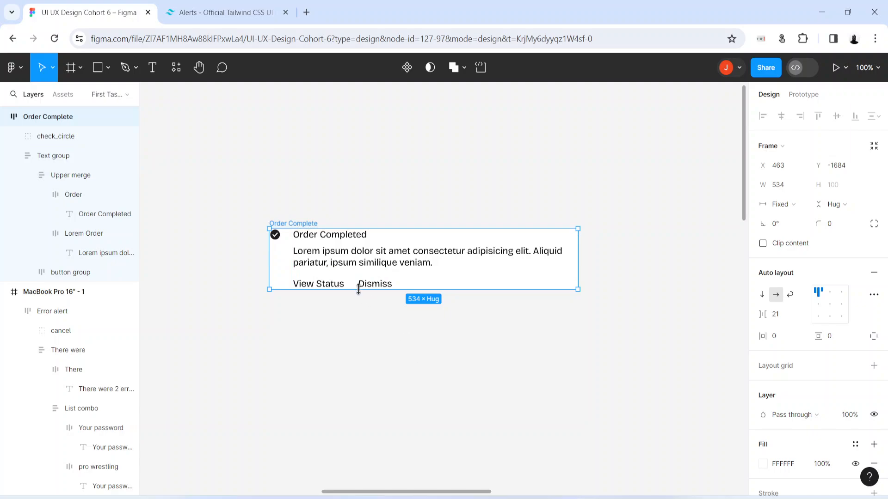
# Step: Examine the resizing settings of the description text and its parent frames in the "Order Complete" alert
pyautogui.hotkey('ctrl', '+')
pyautogui.press('space')
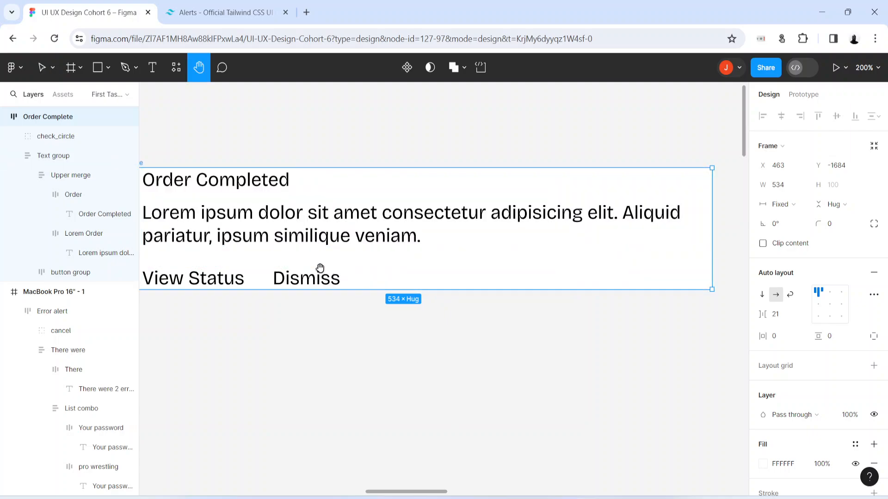
pyautogui.moveTo(269, 259); pyautogui.dragTo(372, 297)
pyautogui.doubleClick(305, 277)
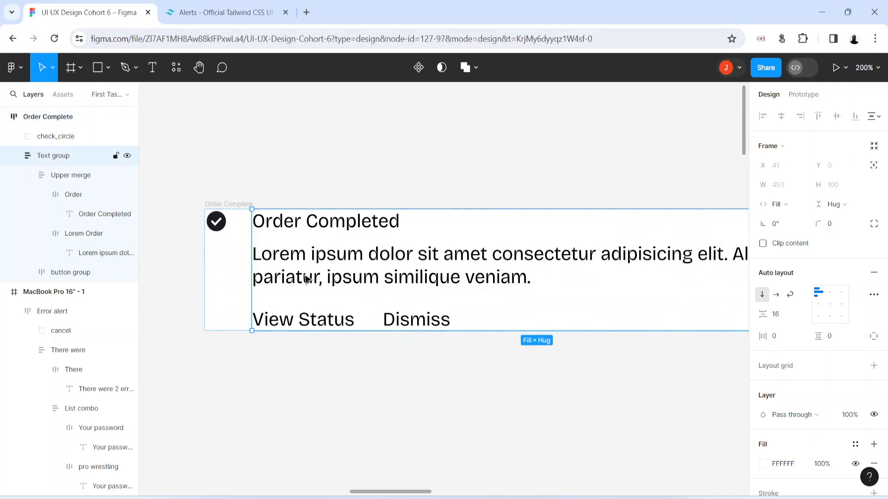
pyautogui.doubleClick(305, 277)
pyautogui.doubleClick(305, 277)
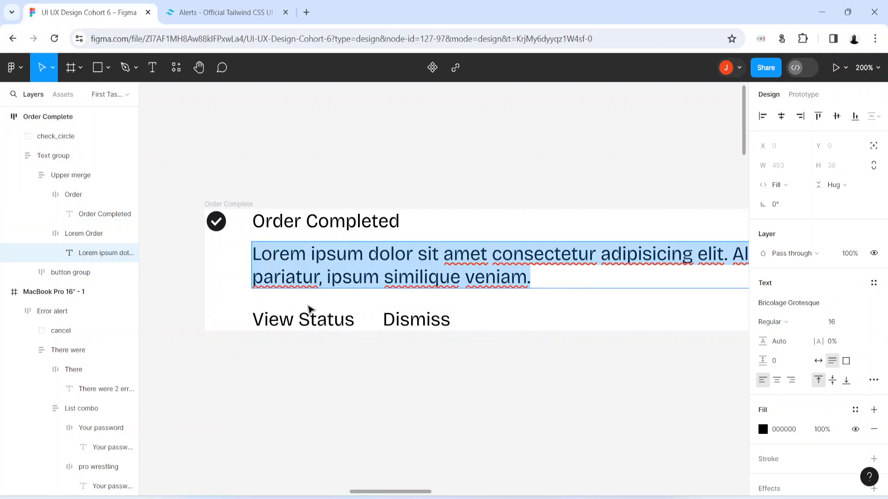
pyautogui.click(308, 306)
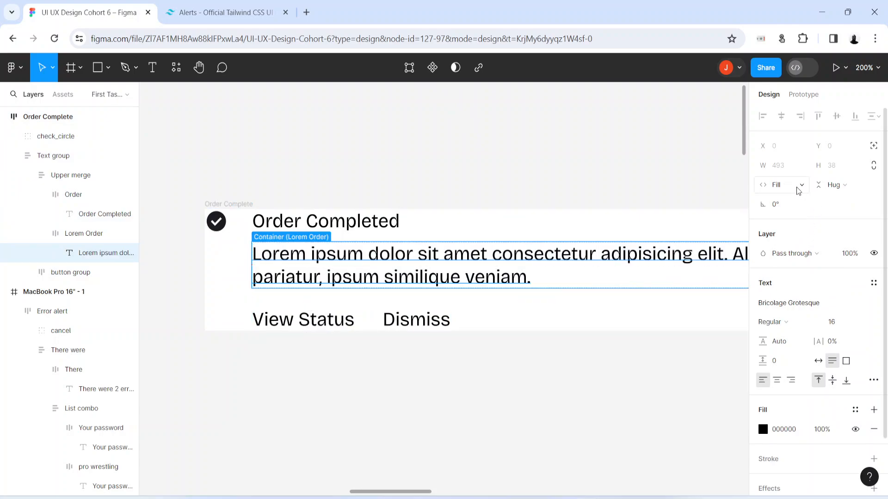
pyautogui.click(488, 420)
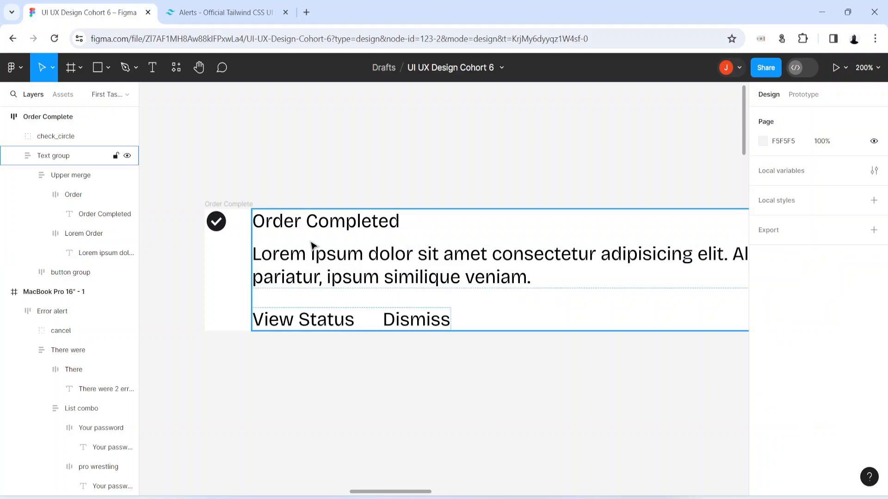
pyautogui.click(323, 270)
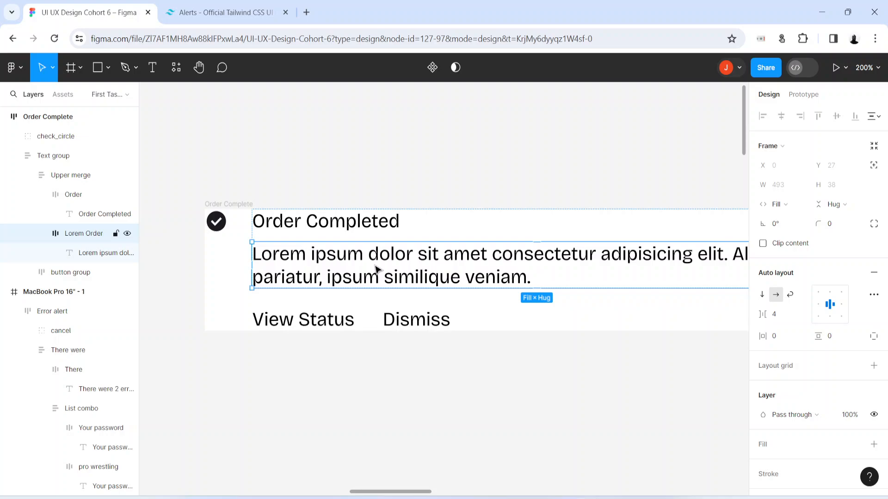
pyautogui.click(370, 380)
pyautogui.tripleClick(307, 278)
pyautogui.click(341, 363)
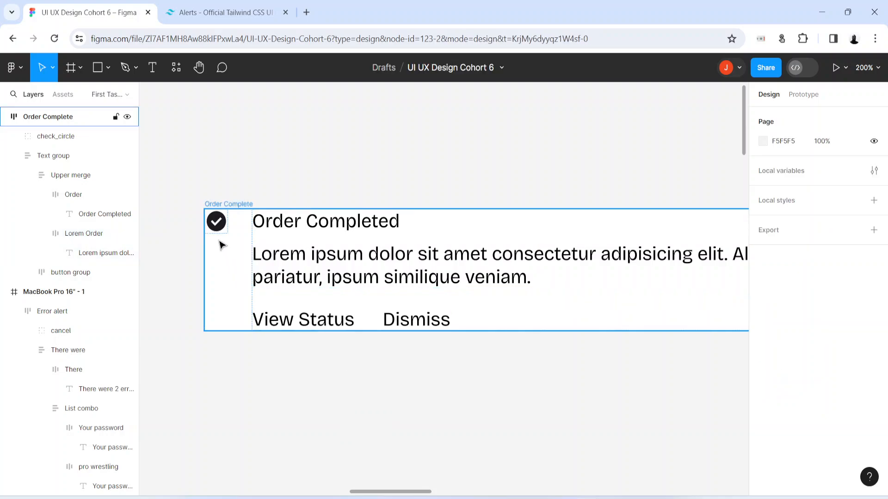
# Step: Move the "Order Complete" frame to about X 424, Y -1715
pyautogui.hotkey('shift', '0')
pyautogui.moveTo(331, 243); pyautogui.dragTo(309, 219)
pyautogui.hotkey('ctrl', '+')
pyautogui.click(784, 337)
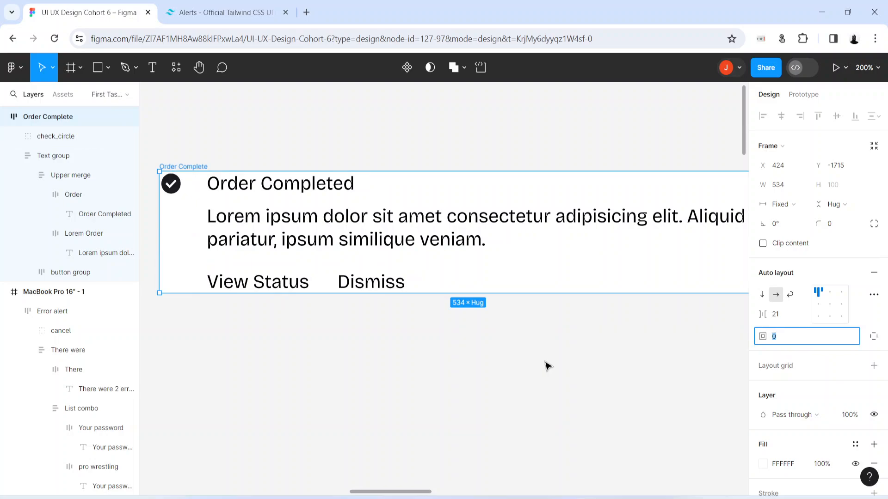
pyautogui.click(363, 343)
# Step: Set the horizontal item spacing between the check icon and text in the "Order Complete" frame to 12
pyautogui.click(176, 167)
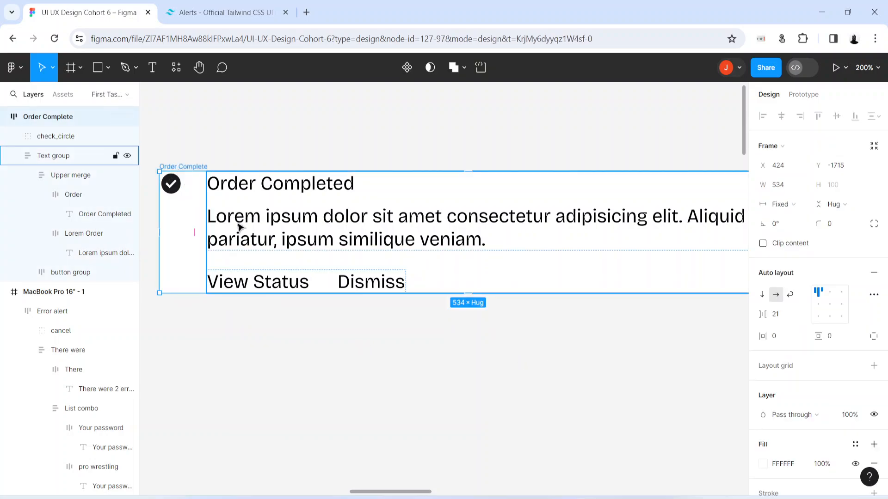
pyautogui.click(782, 317)
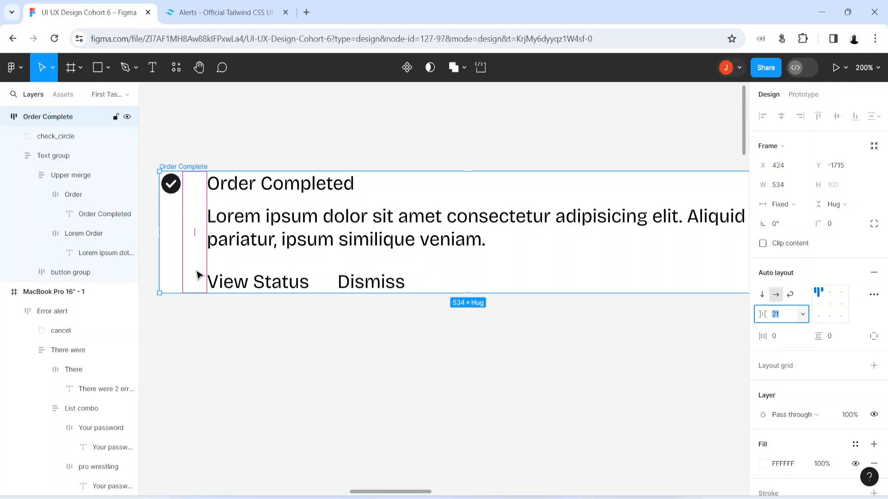
pyautogui.scroll(6, 199, 276)
pyautogui.scroll(-5, 199, 276)
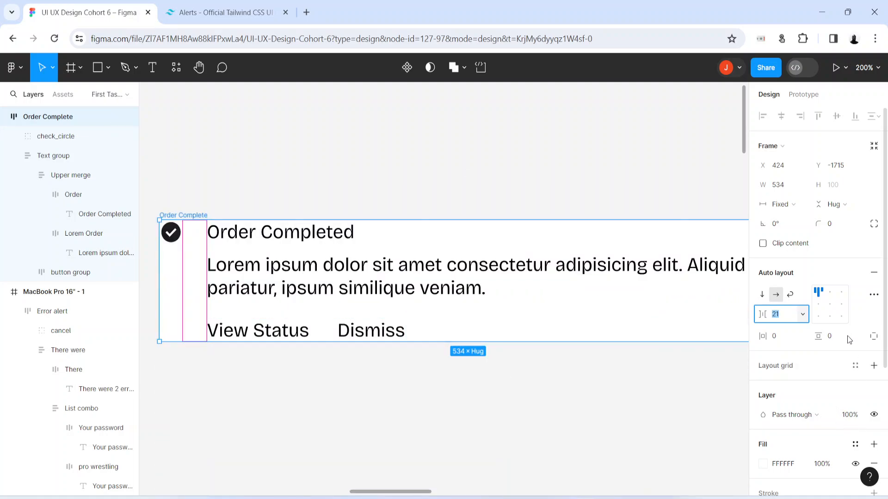
pyautogui.write('12')
pyautogui.press('Return')
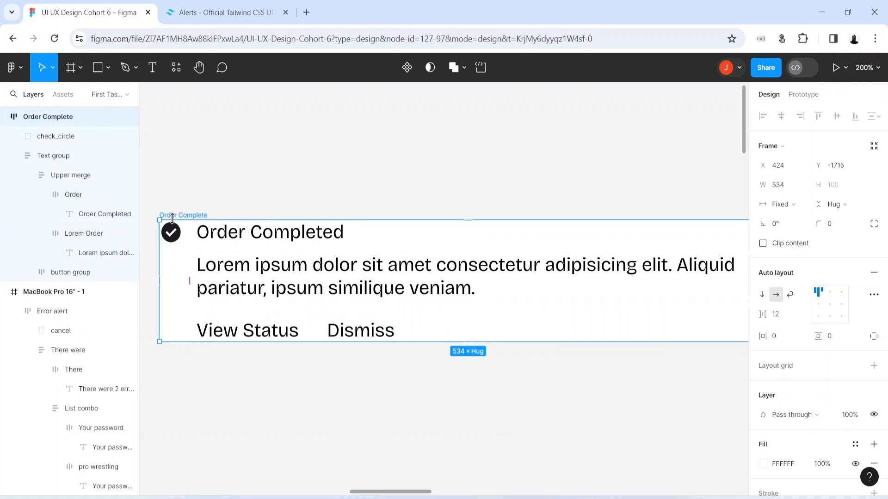
# Step: Set the padding of the "Order Complete" frame to 16 on all sides
pyautogui.click(783, 337)
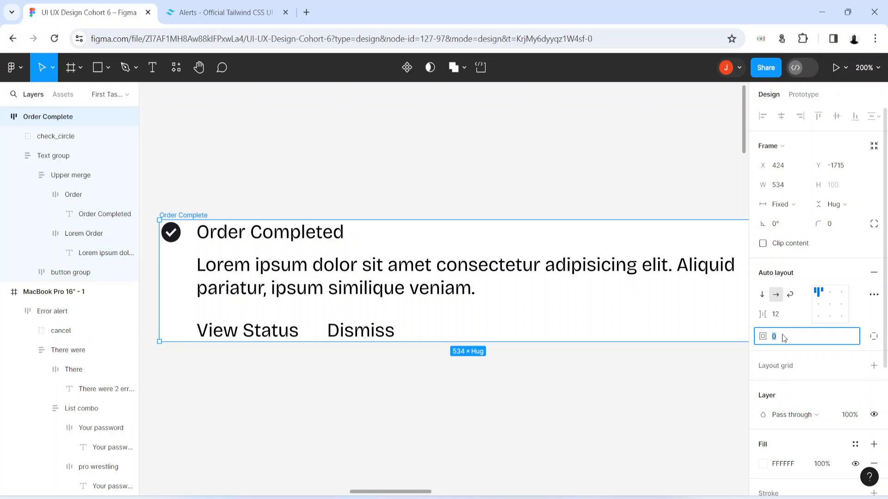
pyautogui.write('16')
pyautogui.press('Return')
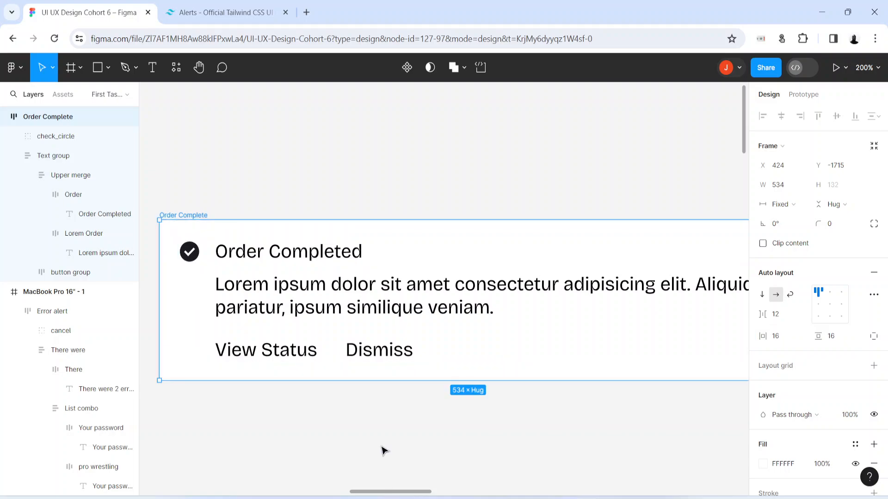
pyautogui.click(383, 451)
pyautogui.hotkey('ctrl', '-')
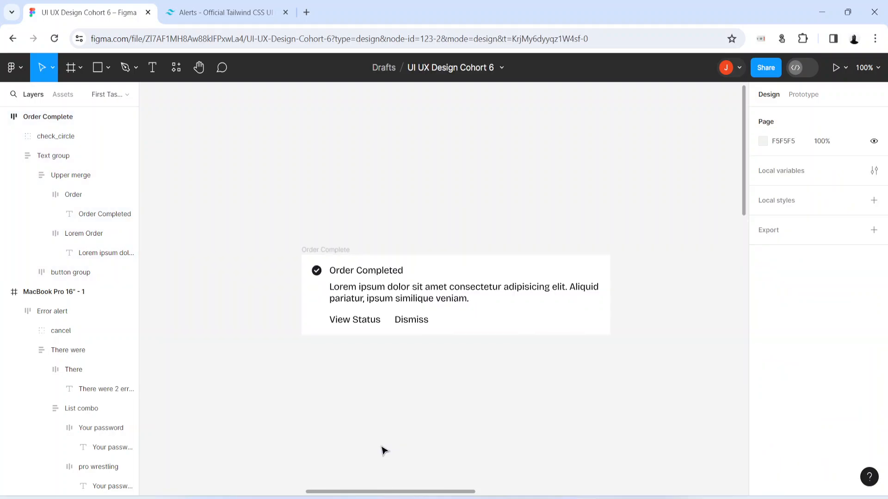
# Step: Widen the "Order Complete" frame to 724 and compare it with the "With actions" alert on the Tailwind UI page
pyautogui.click(611, 310)
pyautogui.moveTo(611, 310); pyautogui.dragTo(643, 290)
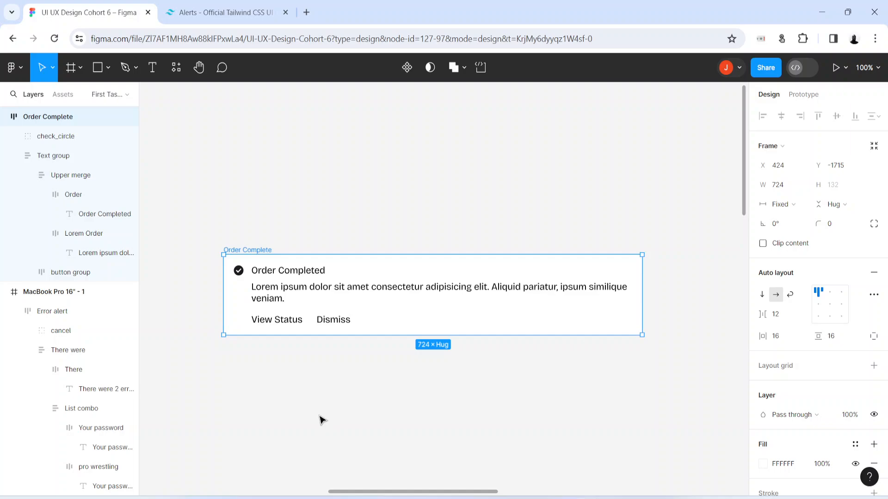
pyautogui.press('h')
pyautogui.click(232, 5)
pyautogui.scroll(9, 297, 345)
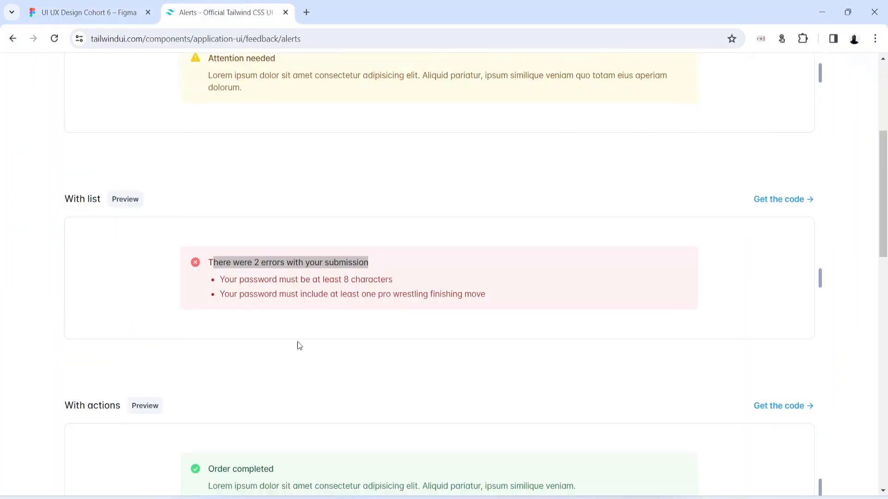
pyautogui.scroll(-5, 298, 345)
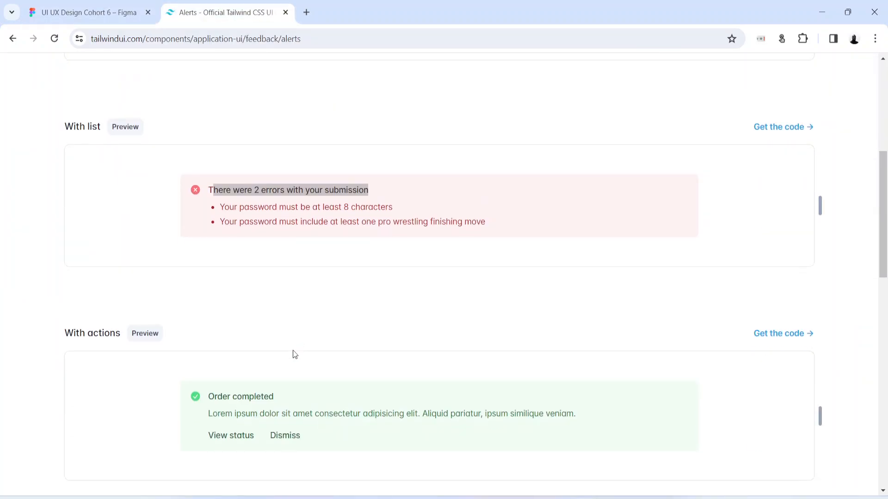
# Step: Back in Figma, move the "Order Complete" frame beside the color swatches, at about X 104, Y -666
pyautogui.click(84, 12)
pyautogui.moveTo(246, 365); pyautogui.dragTo(460, 379)
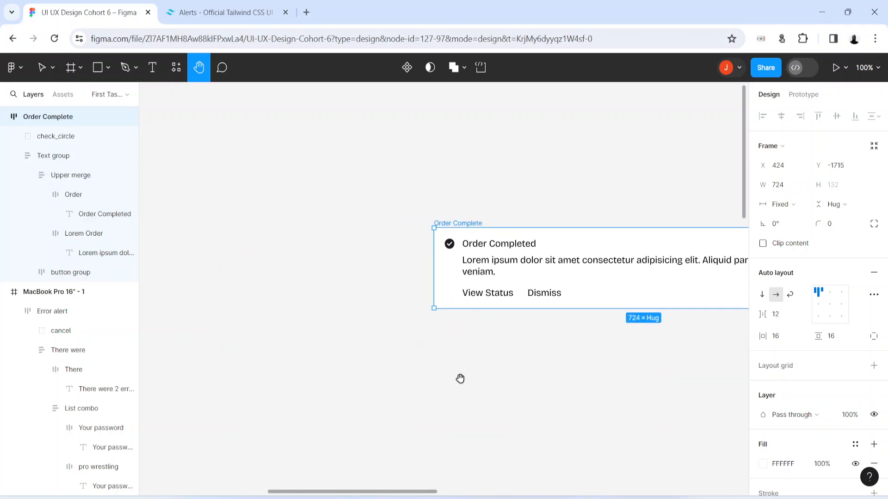
pyautogui.press('-')
pyautogui.scroll(-3, 532, 291)
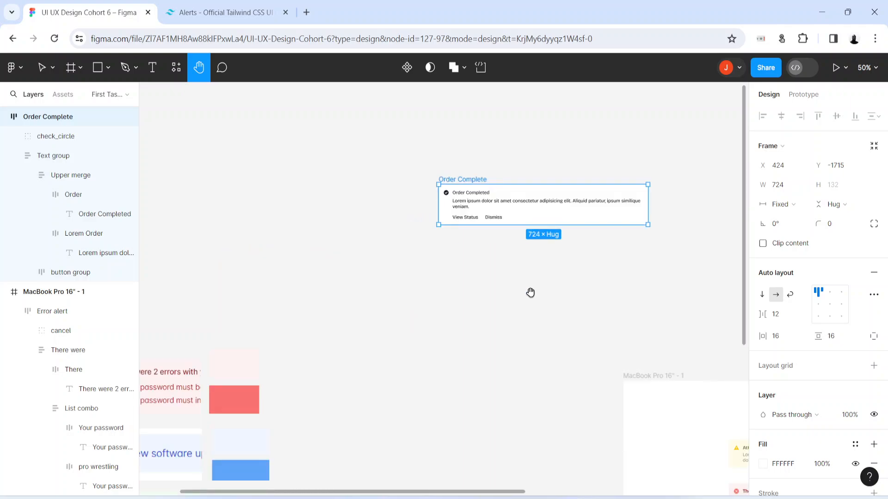
pyautogui.press('v')
pyautogui.moveTo(538, 220); pyautogui.dragTo(485, 457)
pyautogui.scroll(-6, 425, 392)
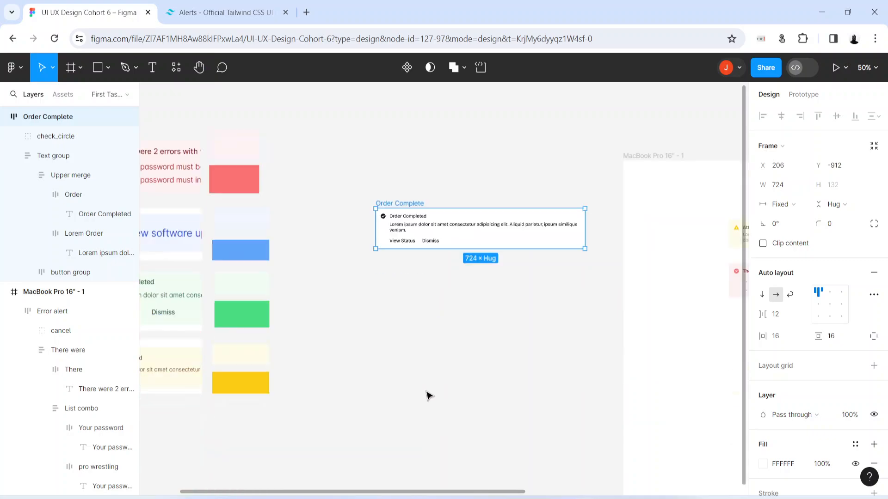
pyautogui.moveTo(456, 147); pyautogui.dragTo(426, 222)
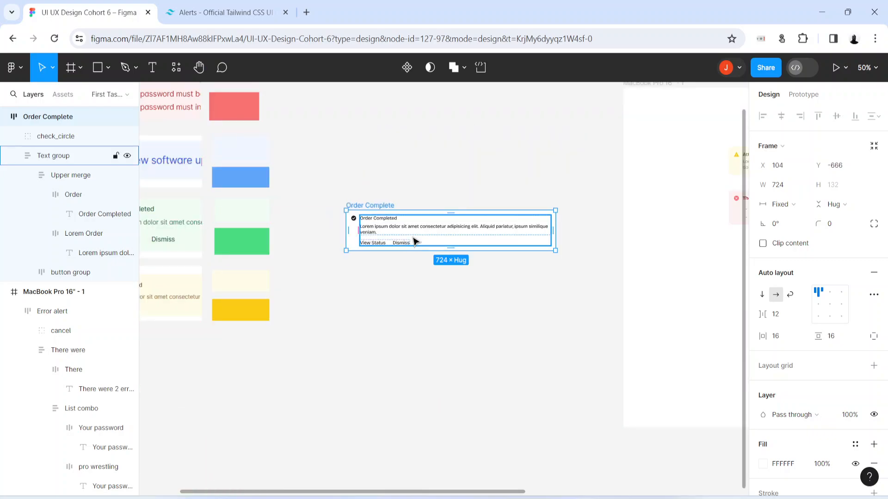
# Step: Copy the light green swatch's color F0FDF4 and apply it as the "Order Complete" frame's fill
pyautogui.click(257, 211)
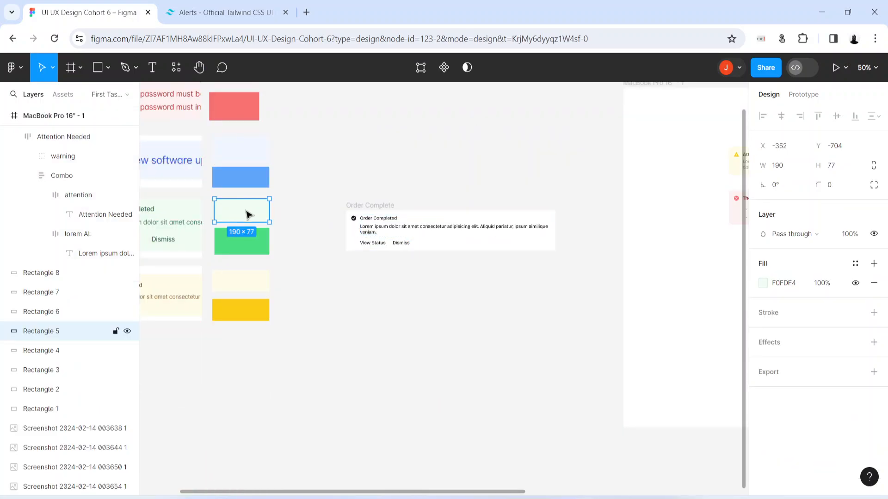
pyautogui.click(805, 285)
pyautogui.hotkey('ctrl', 'c')
pyautogui.click(369, 206)
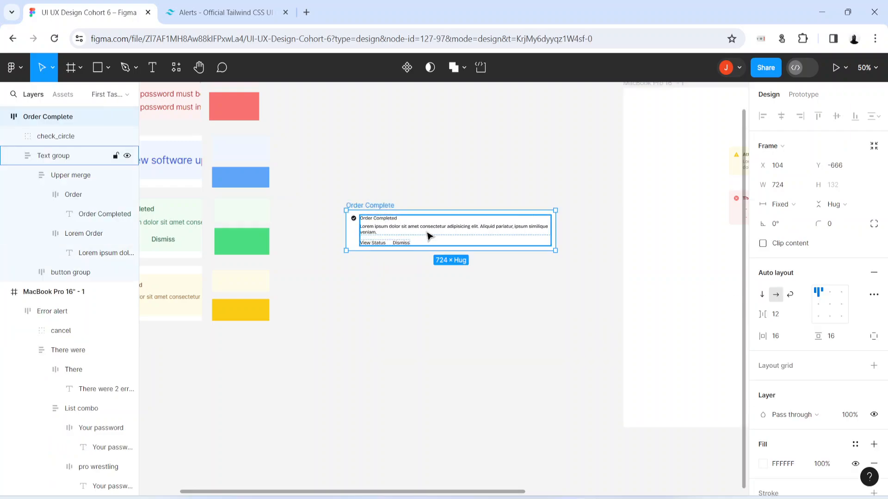
pyautogui.click(802, 466)
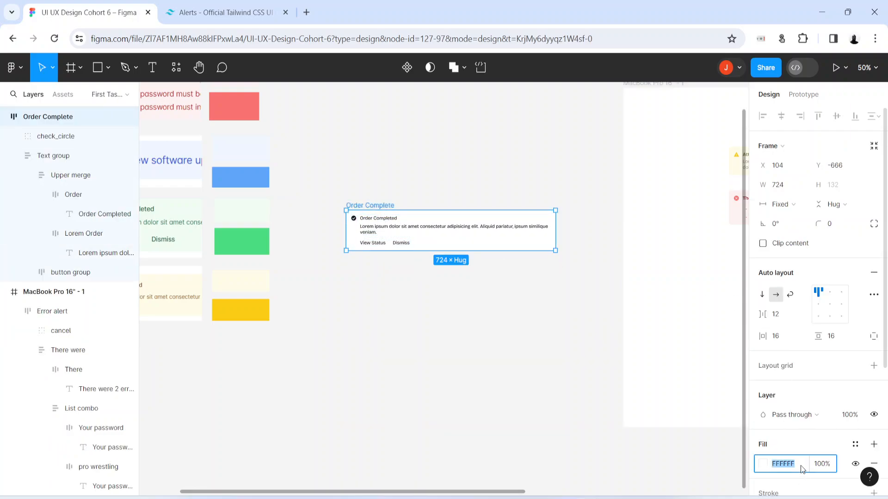
pyautogui.hotkey('ctrl', 'v')
pyautogui.press('Return')
pyautogui.hotkey('shift', '0')
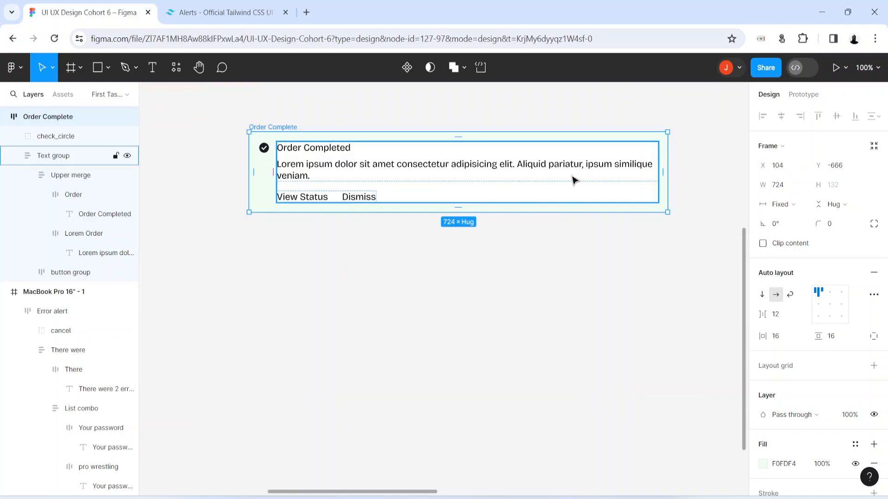
# Step: Set the fill of the "Text group" frame inside the "Order Complete" alert to F0FDF4
pyautogui.click(331, 178)
pyautogui.click(791, 468)
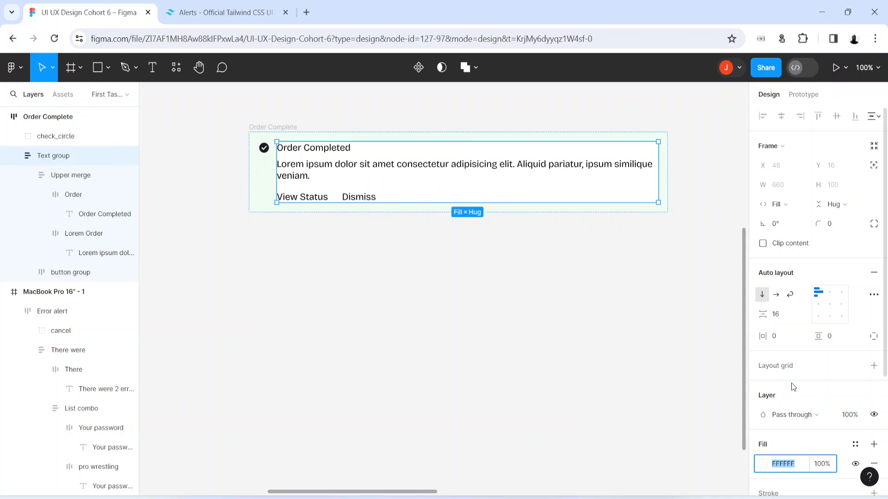
pyautogui.write('F0FDF4')
pyautogui.press('Return')
pyautogui.click(403, 406)
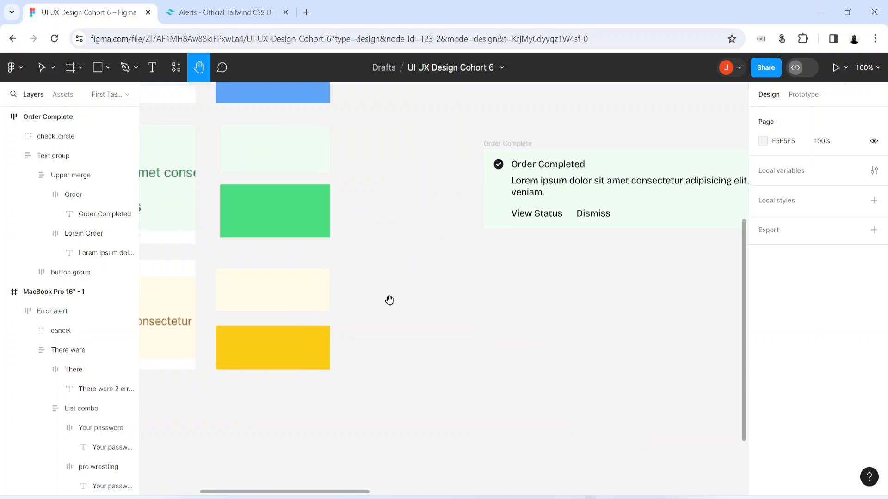
# Step: Copy the bright green swatch's color 4ADE80 and apply it to the check_circle icon in the "Order Complete" alert
pyautogui.press('v')
pyautogui.click(280, 212)
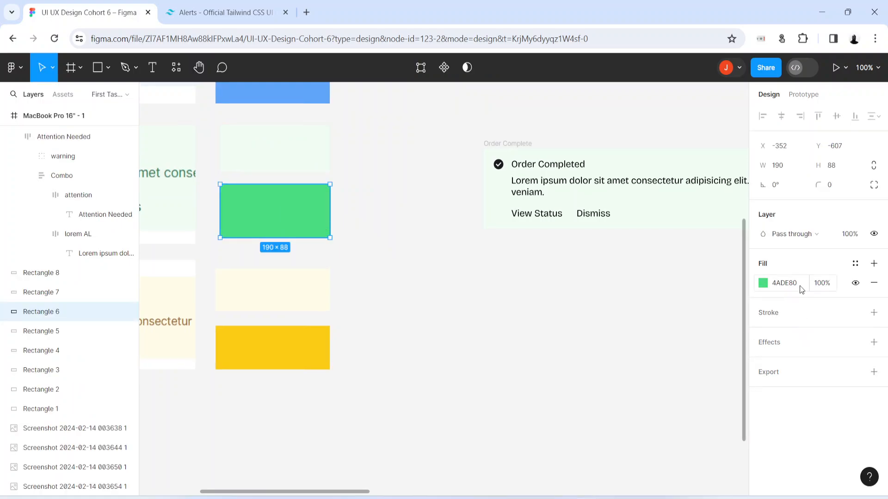
pyautogui.click(801, 289)
pyautogui.hotkey('ctrl', 'c')
pyautogui.click(560, 320)
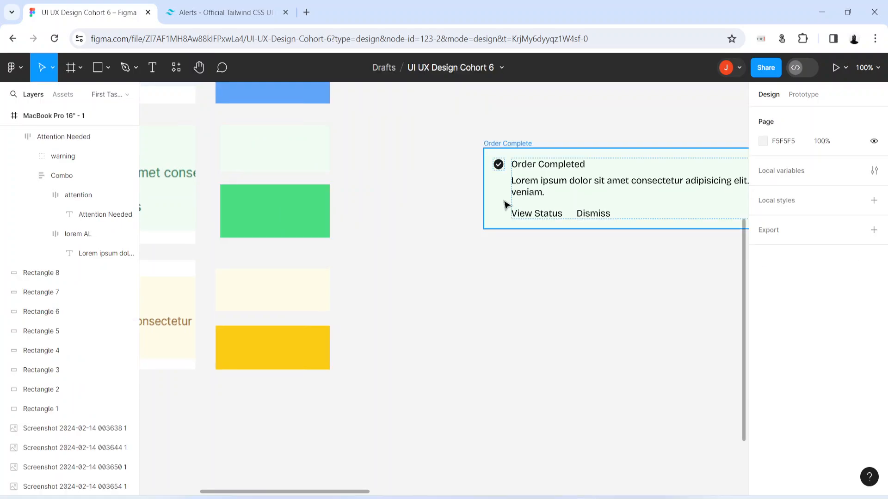
pyautogui.click(498, 164)
pyautogui.click(795, 431)
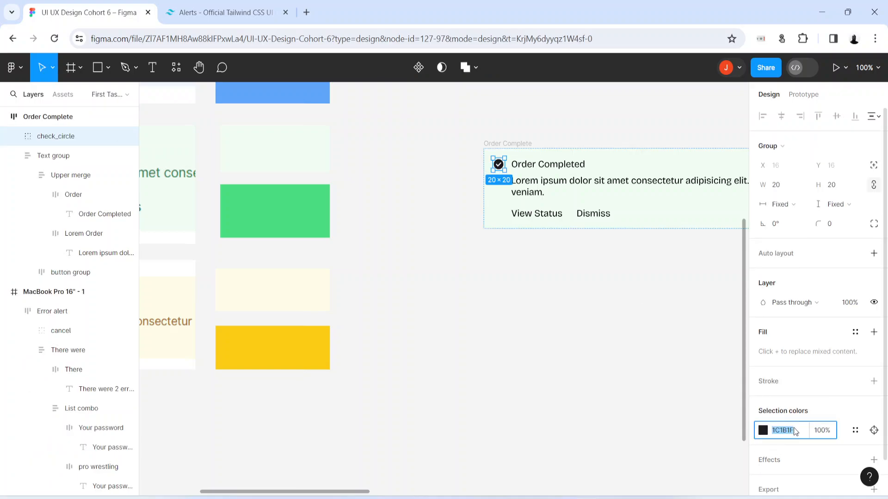
pyautogui.hotkey('ctrl', 'v')
pyautogui.press('Return')
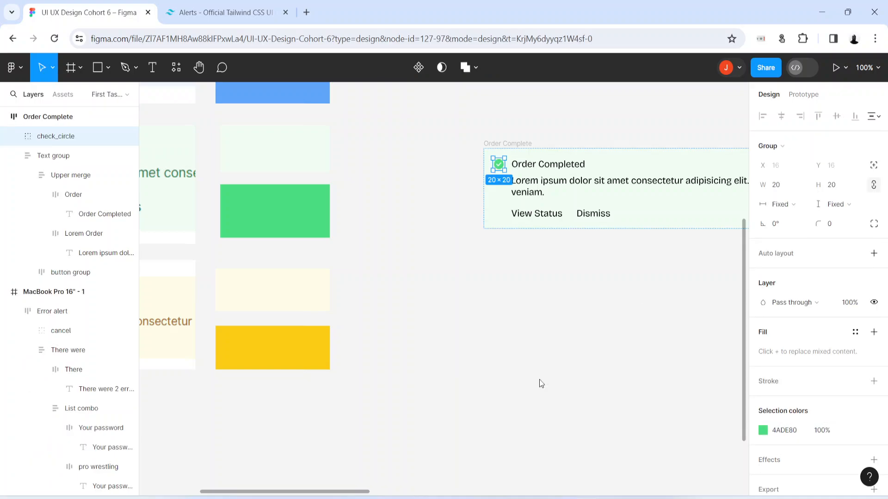
pyautogui.click(553, 399)
# Step: Check the "Order completed" heading on the Tailwind UI page and set the Figma alert's "Order Completed" heading to Bold
pyautogui.press('h')
pyautogui.moveTo(606, 364); pyautogui.dragTo(432, 349)
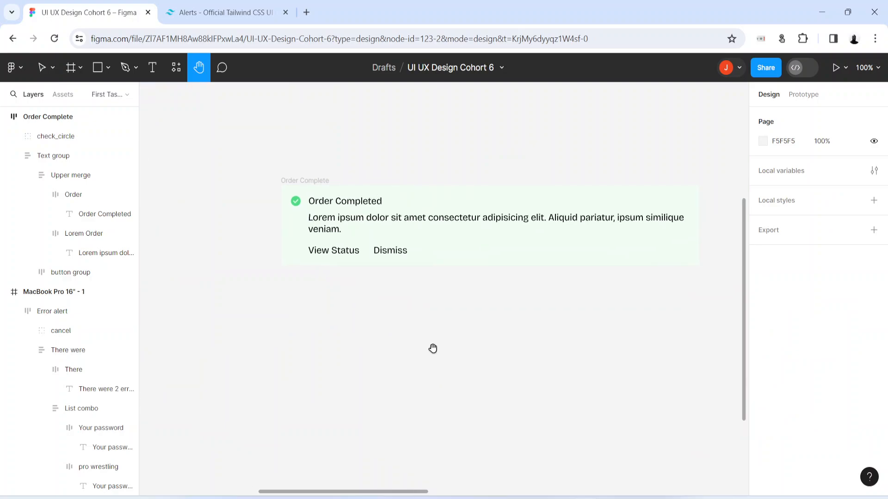
pyautogui.click(194, 7)
pyautogui.scroll(-3, 283, 380)
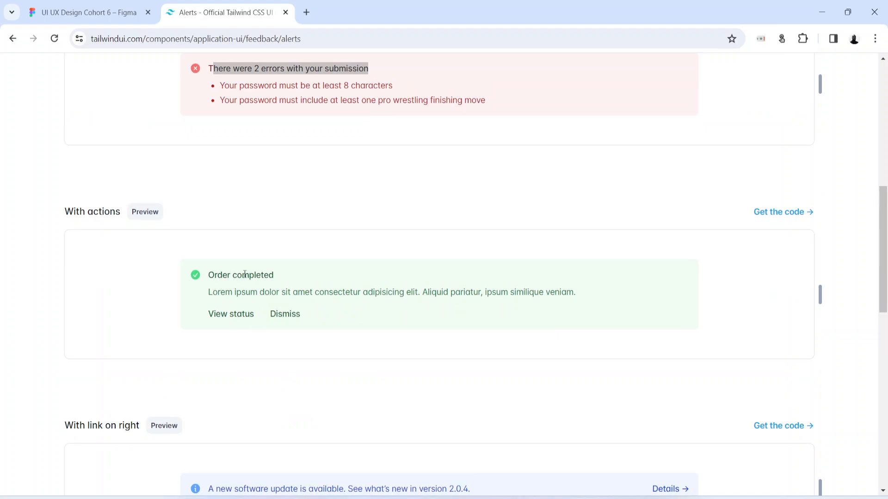
pyautogui.moveTo(219, 277); pyautogui.dragTo(328, 281)
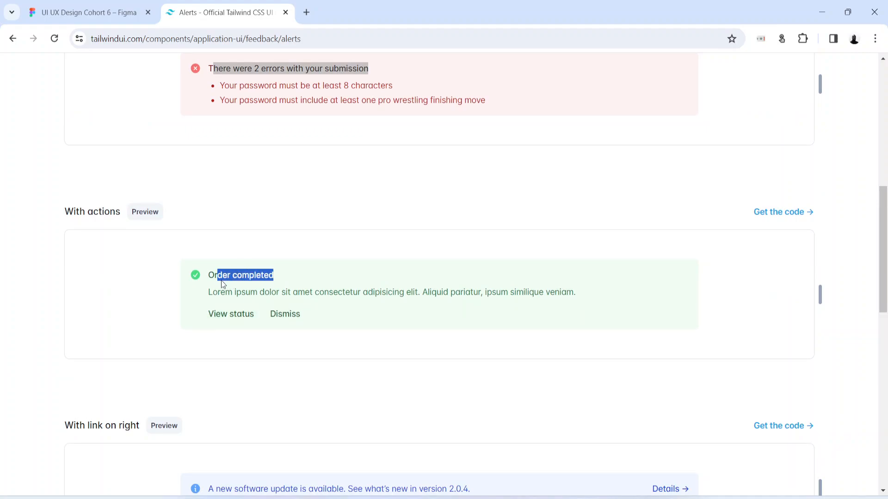
pyautogui.hotkey('ctrl', 'shift', 'Tab')
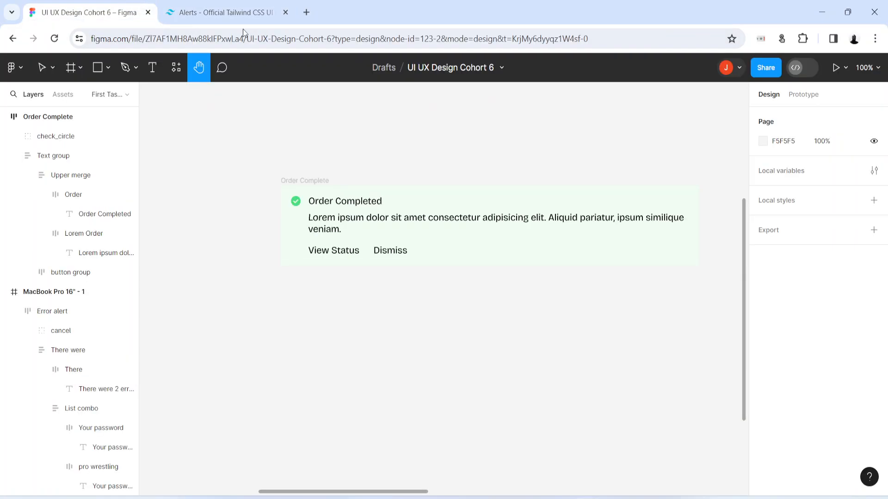
pyautogui.press('v')
pyautogui.click(340, 199)
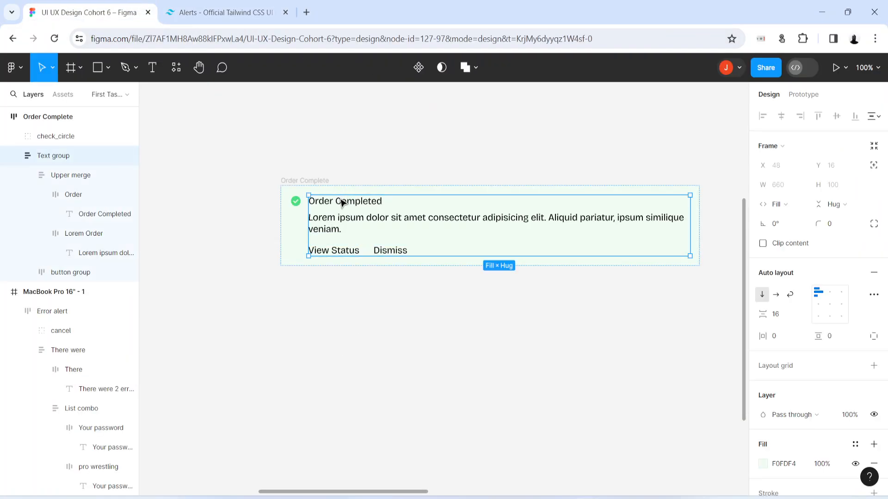
pyautogui.doubleClick(339, 199)
pyautogui.doubleClick(339, 204)
pyautogui.doubleClick(338, 204)
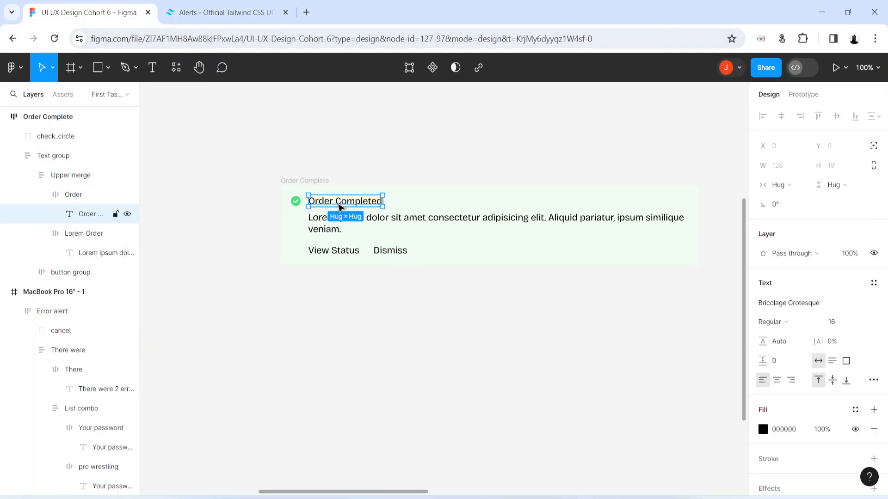
pyautogui.click(782, 322)
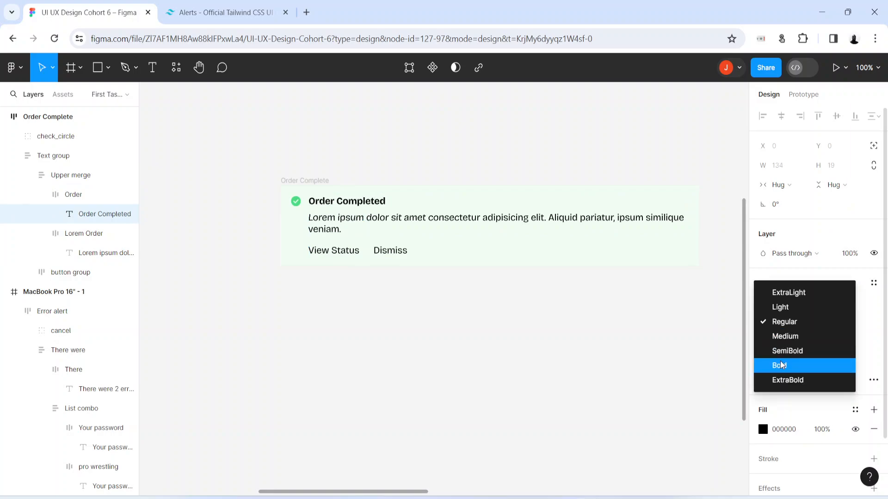
pyautogui.click(780, 365)
# Step: Set the "Order Completed" heading's fill to the dark green 3E7353
pyautogui.click(763, 429)
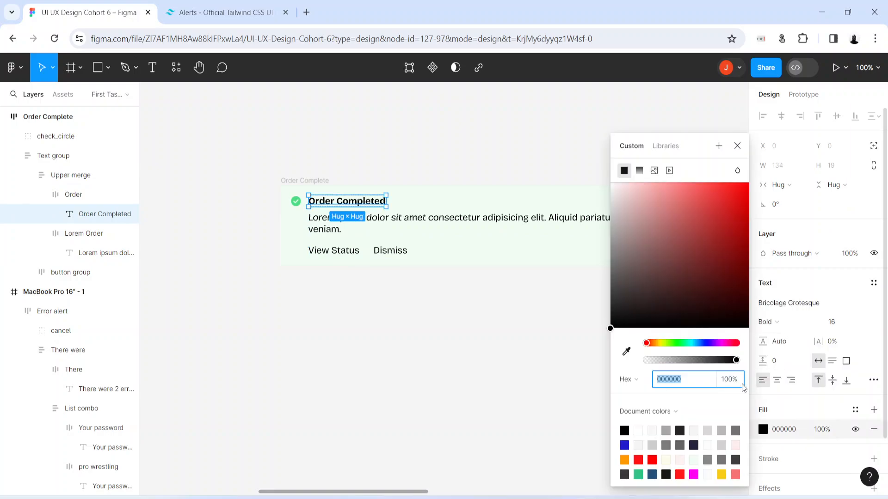
pyautogui.click(685, 344)
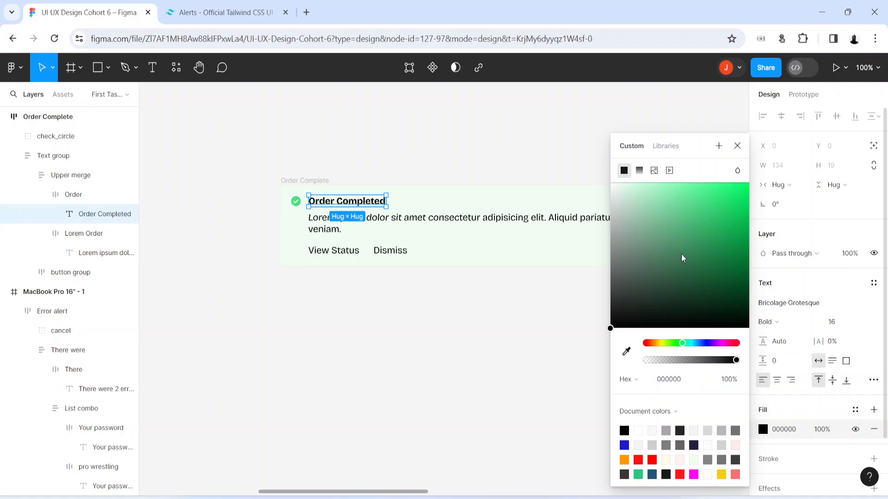
pyautogui.moveTo(683, 258); pyautogui.dragTo(673, 266)
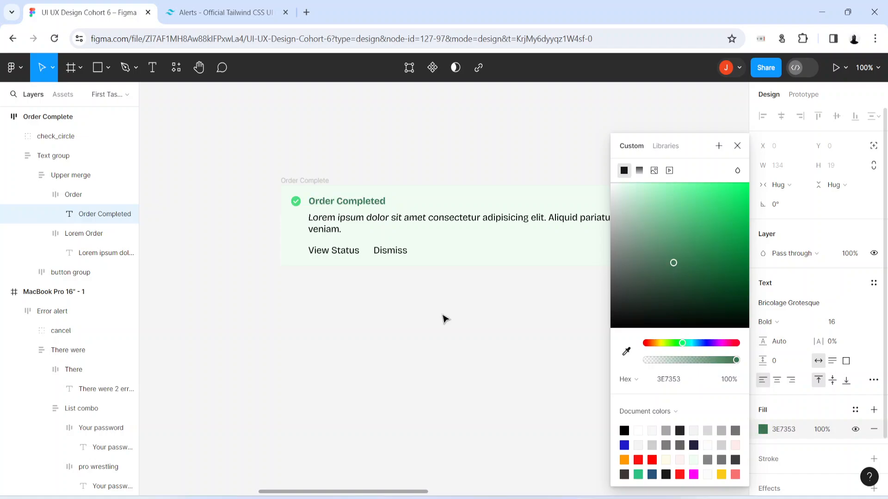
# Step: Set the fill of the "Lorem ipsum" description text in the alert to the grayish green 6F8C7E
pyautogui.click(324, 224)
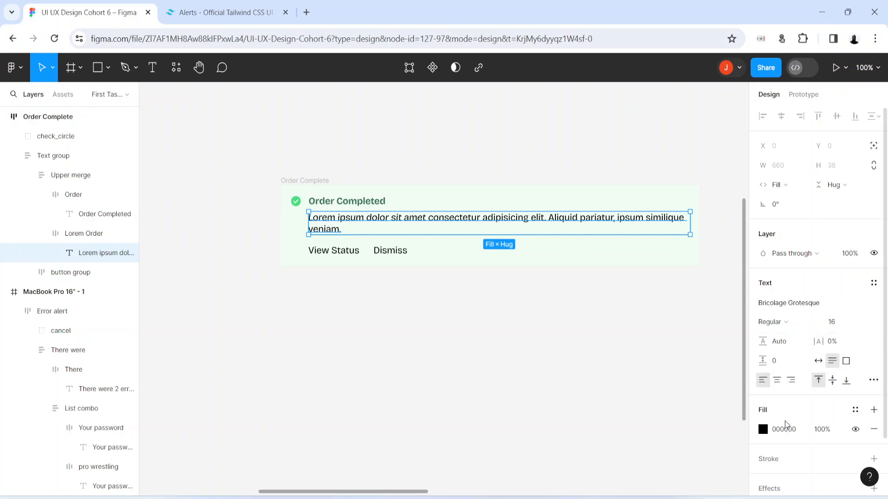
pyautogui.click(763, 429)
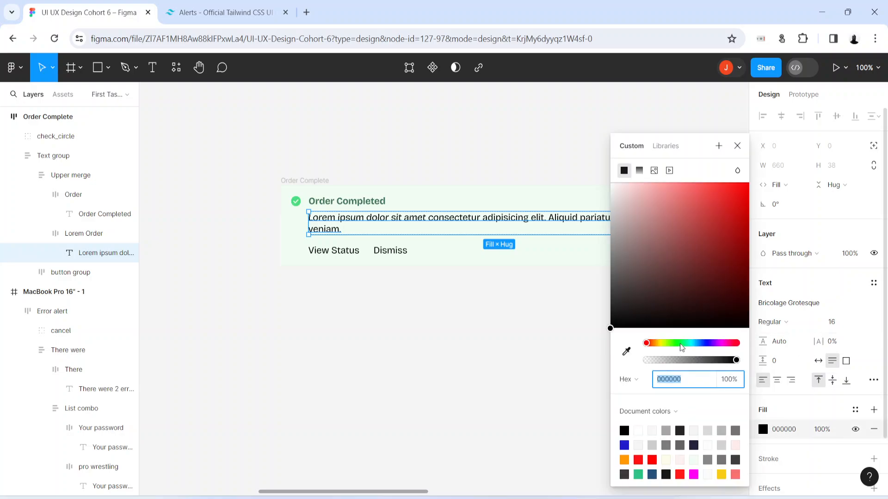
pyautogui.moveTo(680, 344); pyautogui.dragTo(684, 344)
pyautogui.moveTo(661, 285); pyautogui.dragTo(639, 252)
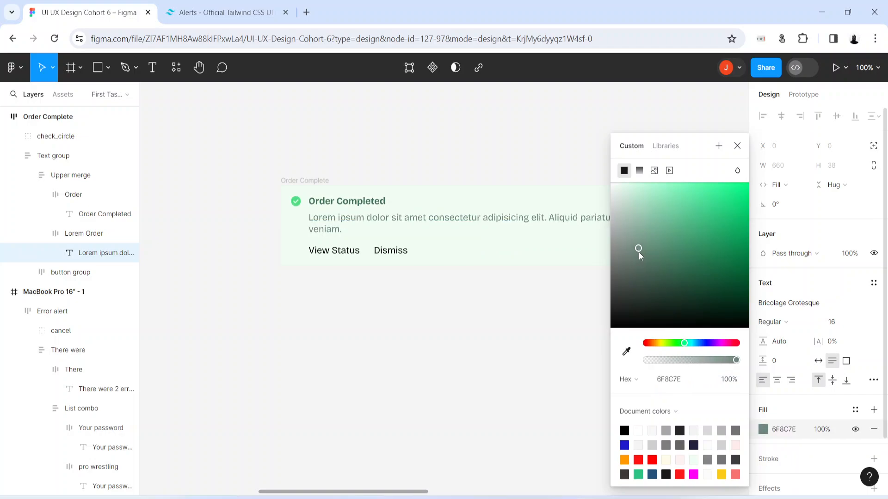
# Step: Set the font weight of the "View Status" and "Dismiss" button texts to Medium
pyautogui.click(397, 320)
pyautogui.doubleClick(336, 255)
pyautogui.doubleClick(335, 255)
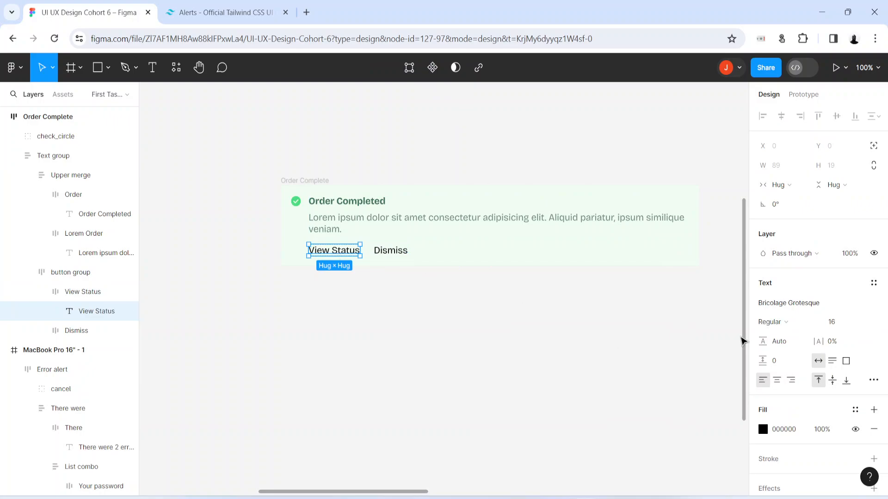
pyautogui.click(767, 322)
pyautogui.click(790, 341)
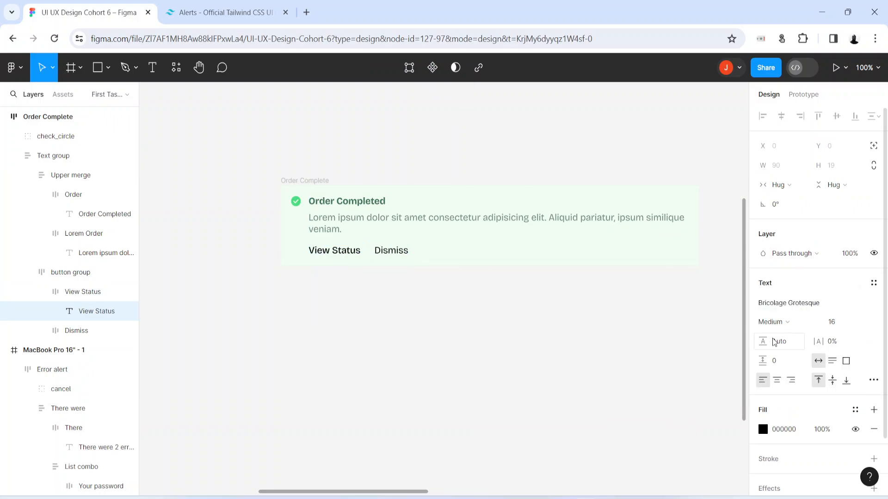
pyautogui.click(391, 251)
pyautogui.click(787, 320)
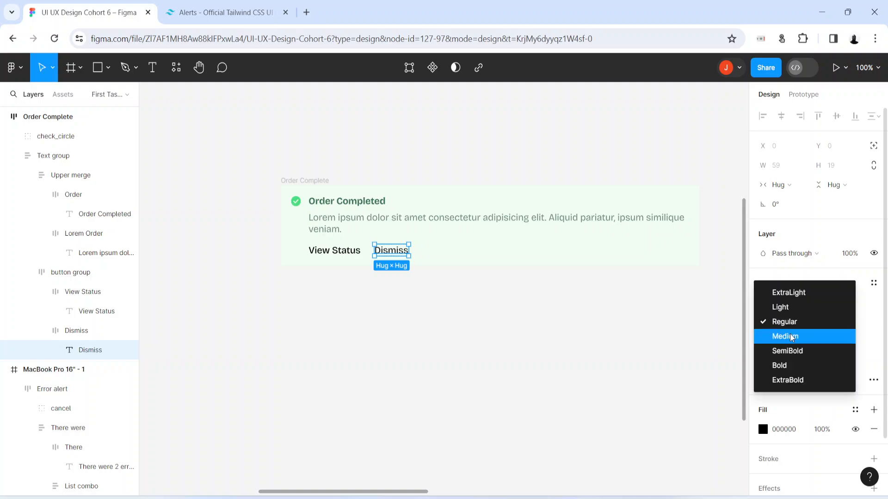
pyautogui.click(792, 341)
# Step: Set the fill of the "View Status" text in the Order Complete alert to the dark green 416D55
pyautogui.click(333, 255)
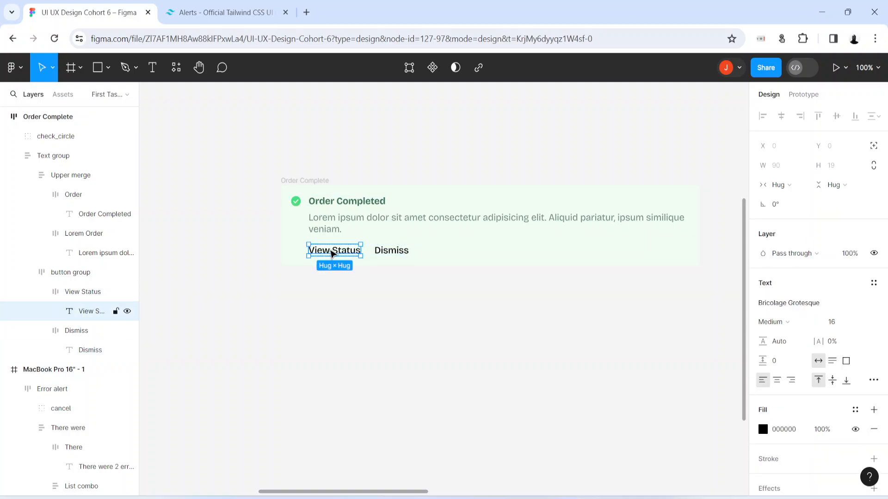
pyautogui.click(763, 430)
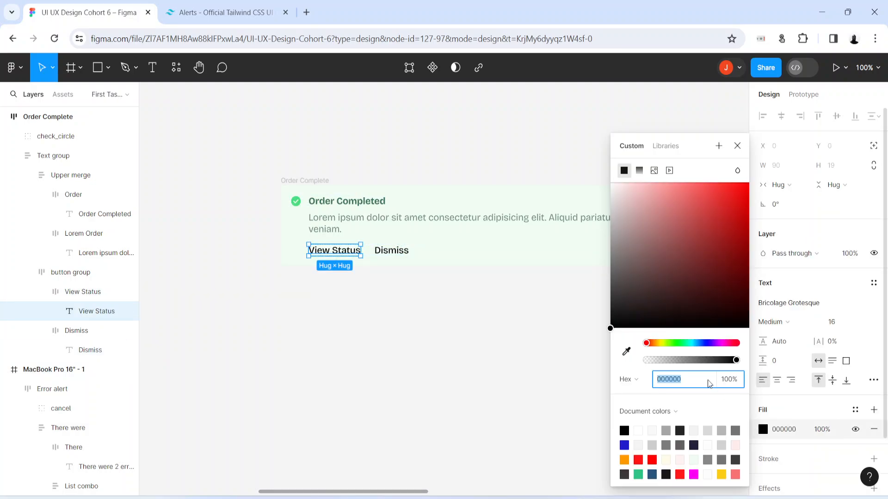
pyautogui.click(683, 346)
pyautogui.moveTo(683, 317); pyautogui.dragTo(668, 271)
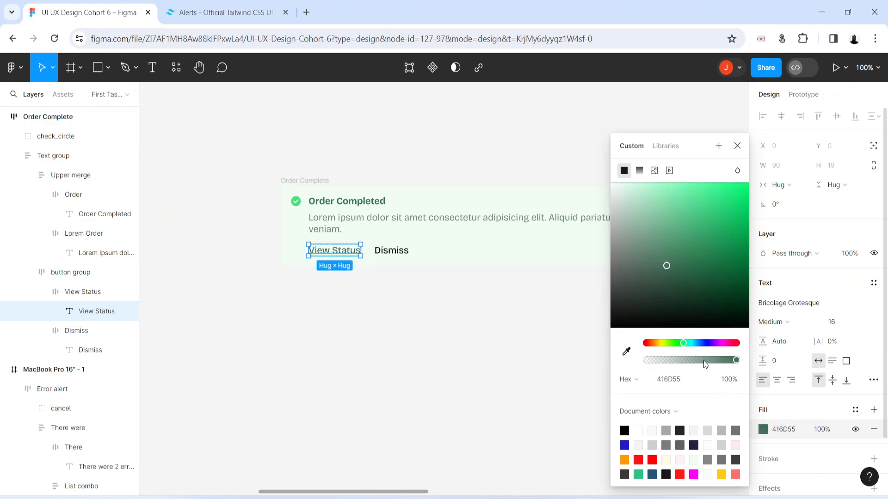
# Step: Copy the "View Status" fill 416D55 onto the "Dismiss" text
pyautogui.click(800, 436)
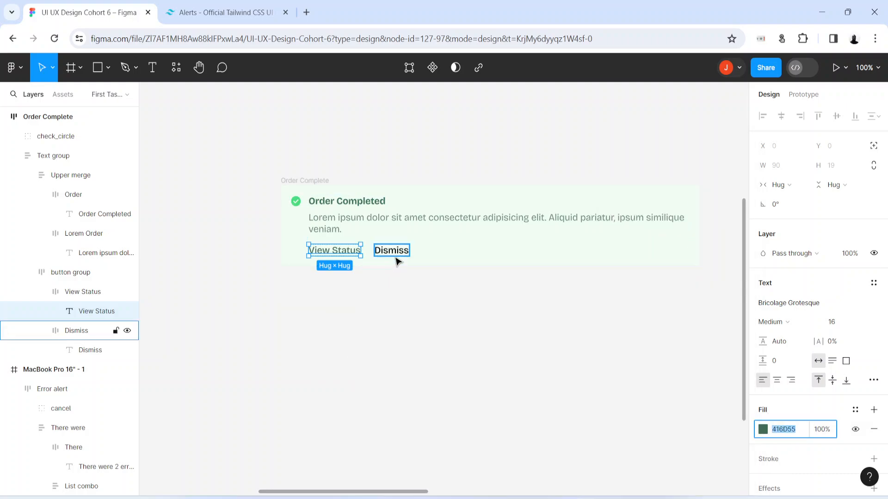
pyautogui.click(397, 262)
pyautogui.click(804, 430)
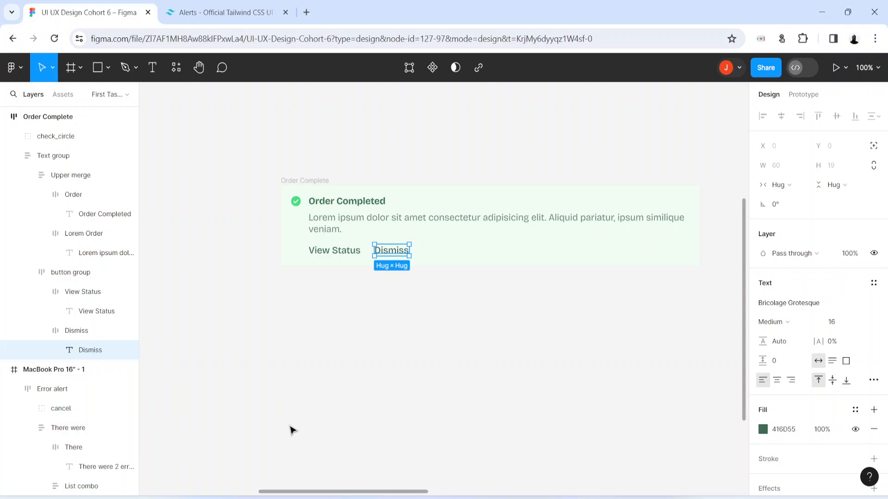
pyautogui.click(289, 428)
# Step: Give the Order Complete frame a corner radius of 8 and resize it to a width of 760
pyautogui.click(301, 182)
pyautogui.moveTo(299, 182); pyautogui.dragTo(256, 182)
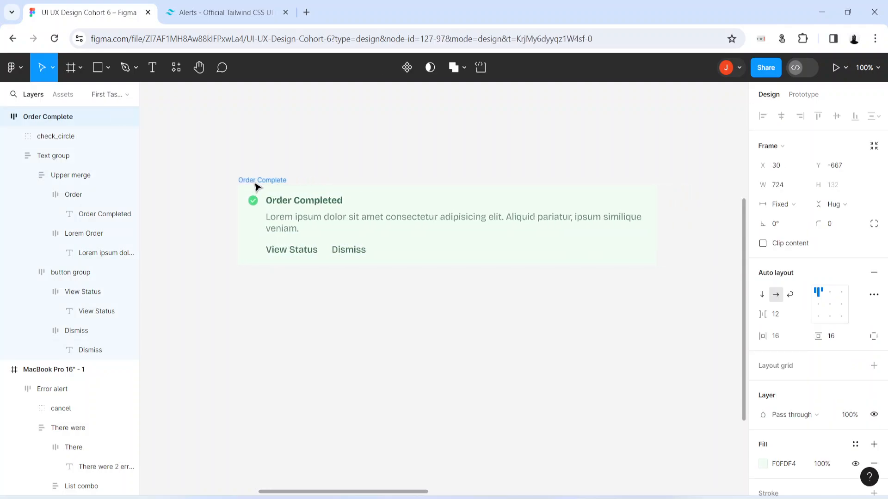
pyautogui.moveTo(654, 248); pyautogui.dragTo(678, 248)
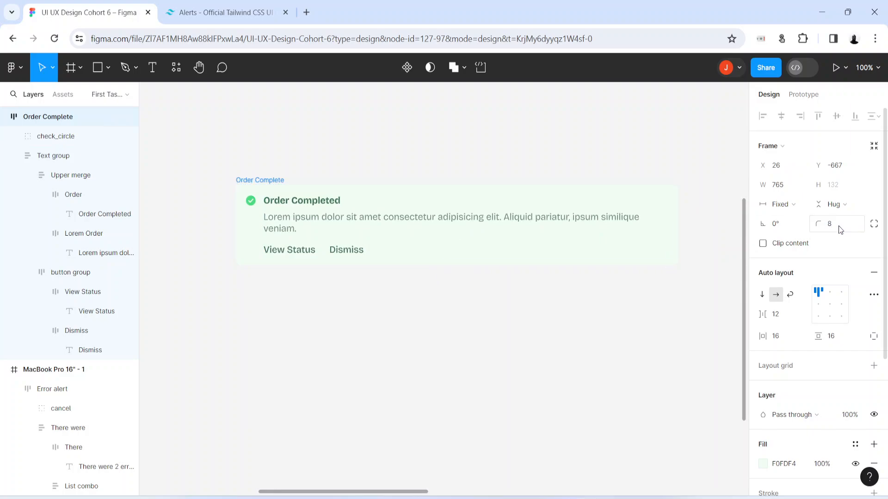
pyautogui.click(225, 329)
pyautogui.click(625, 243)
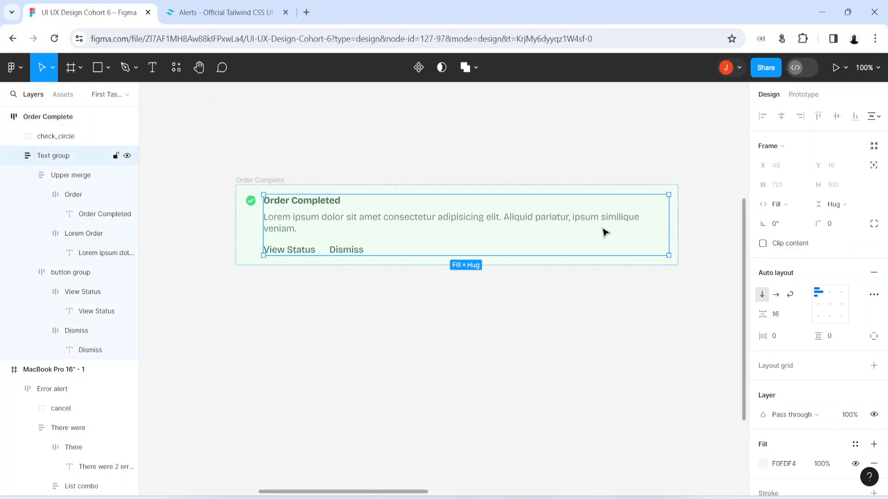
pyautogui.click(246, 180)
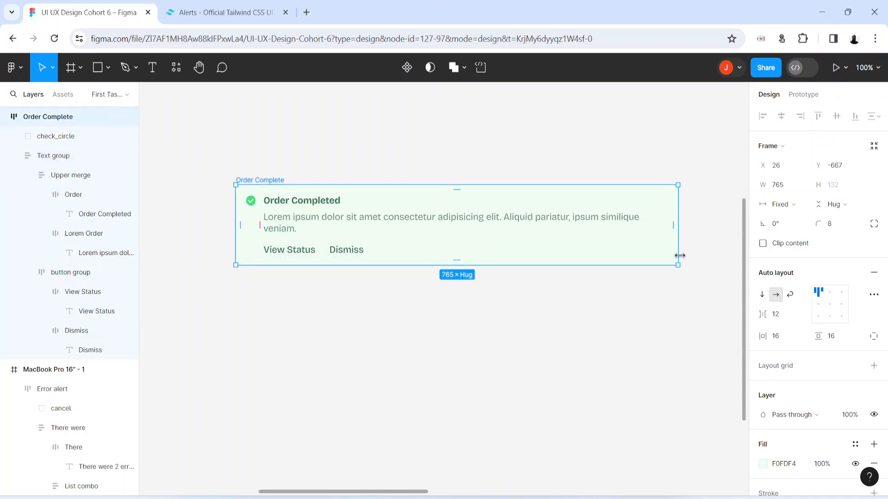
pyautogui.moveTo(677, 254)
pyautogui.mouseDown()
pyautogui.moveTo(730, 252)
pyautogui.moveTo(675, 260)
pyautogui.mouseUp()
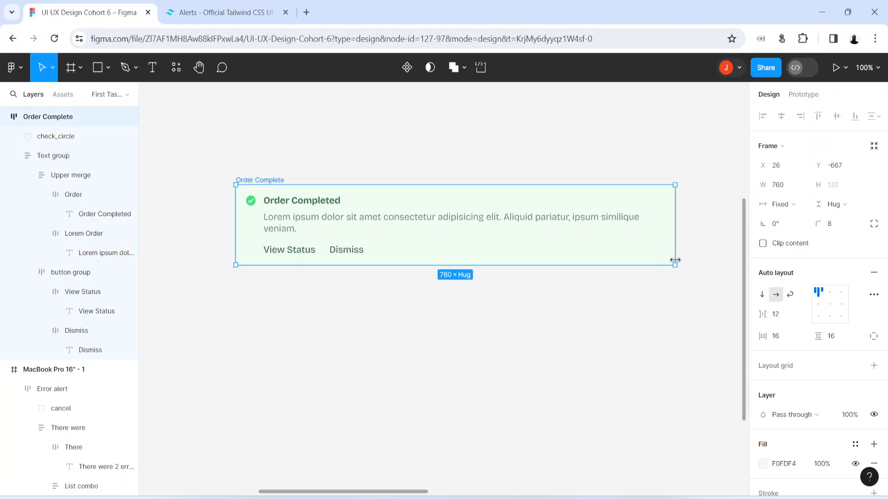
# Step: Place the Order Complete alert inside the MacBook Pro 16" - 1 frame below the error alert and widen it to match the alerts above
pyautogui.press('-')
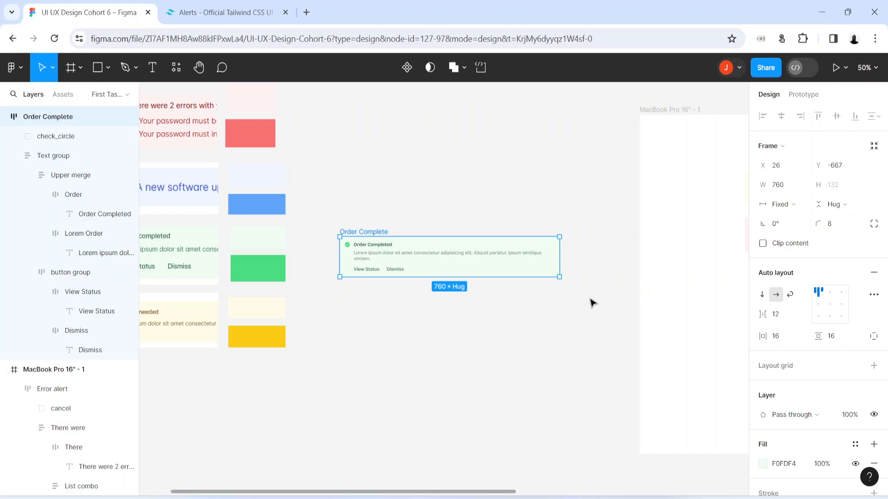
pyautogui.moveTo(426, 264); pyautogui.dragTo(419, 304)
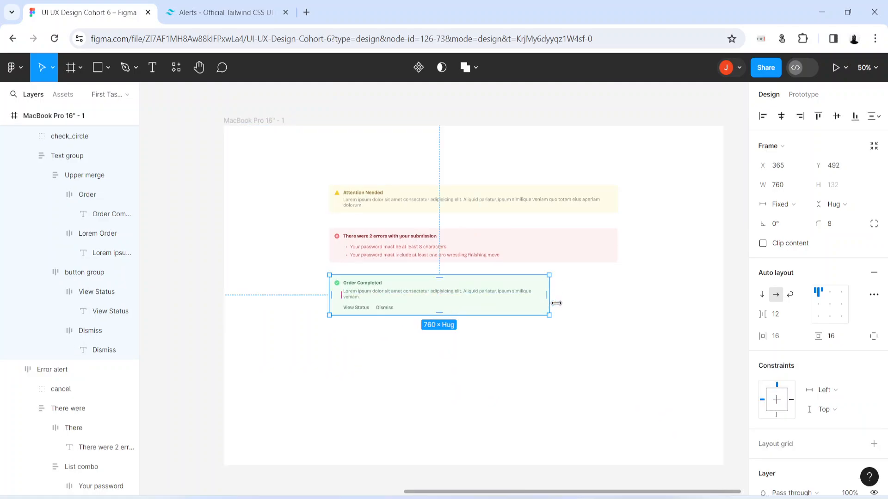
pyautogui.moveTo(556, 303); pyautogui.dragTo(618, 303)
pyautogui.click(469, 404)
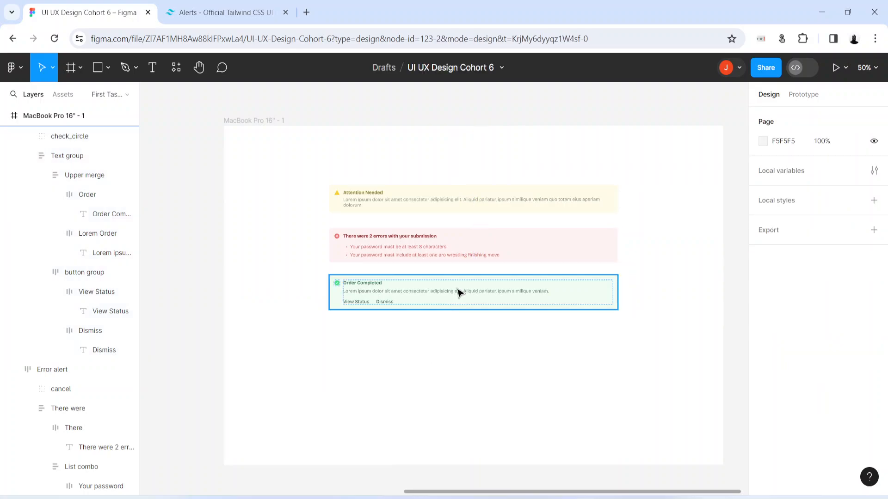
# Step: Examine the three finished alerts up close and as a whole with the interface hidden
pyautogui.scroll(5, 458, 292)
pyautogui.hotkey('ctrl', '\\')
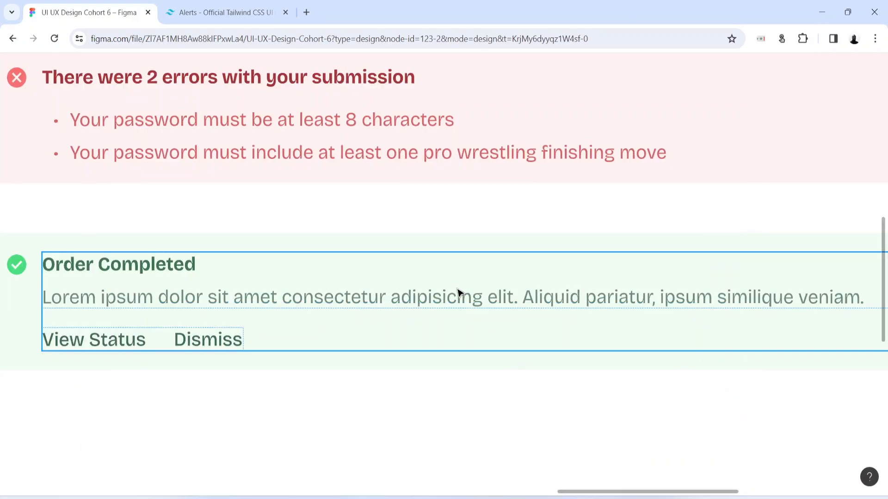
pyautogui.hscroll(-3, 219, 439)
pyautogui.scroll(6, 263, 407)
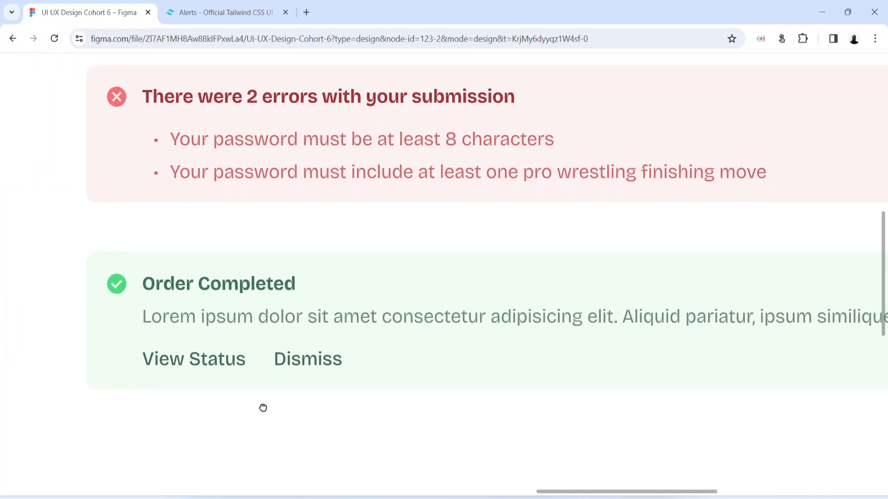
pyautogui.scroll(-5, 360, 428)
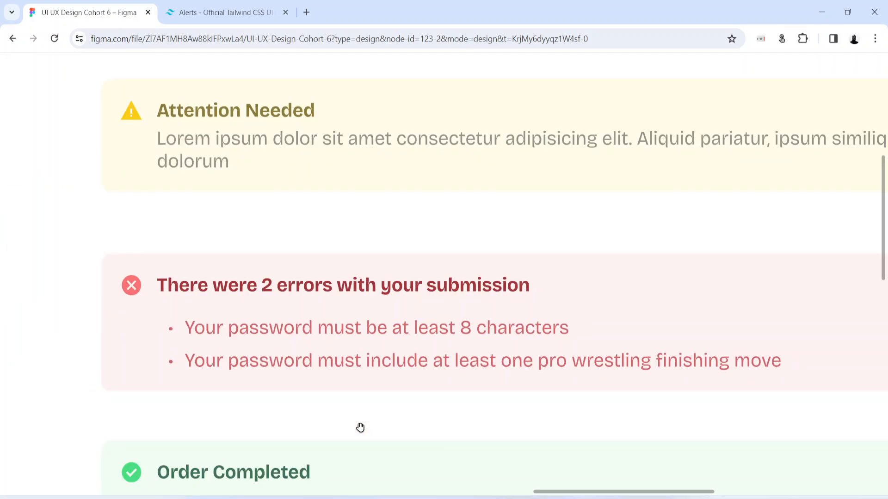
pyautogui.scroll(-4, 360, 427)
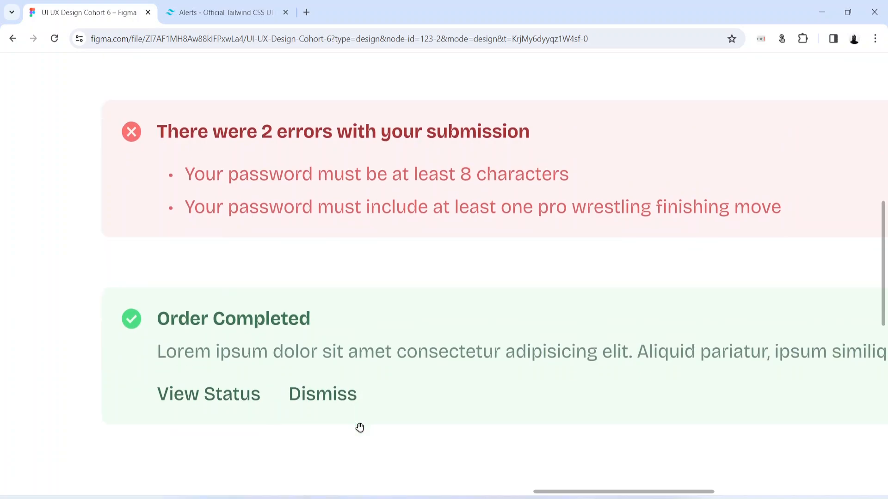
pyautogui.scroll(4, 360, 427)
pyautogui.scroll(4, 360, 427)
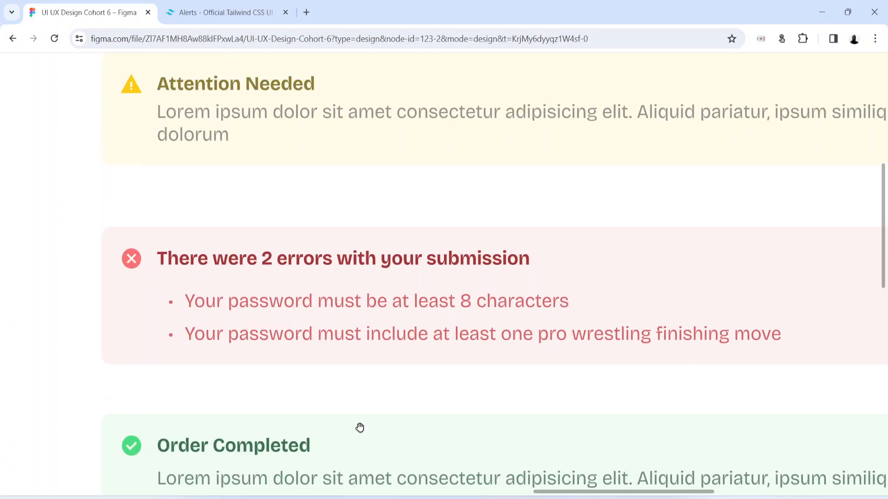
pyautogui.hotkey('ctrl', '-')
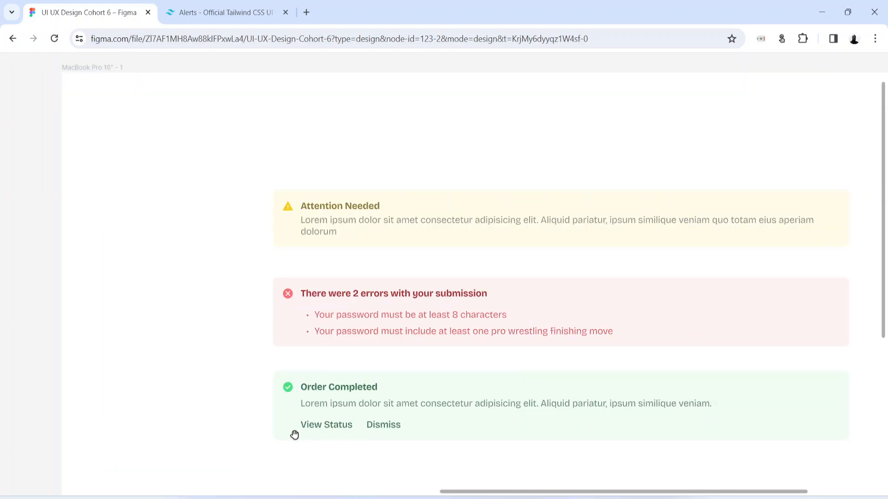
pyautogui.scroll(-2, 442, 417)
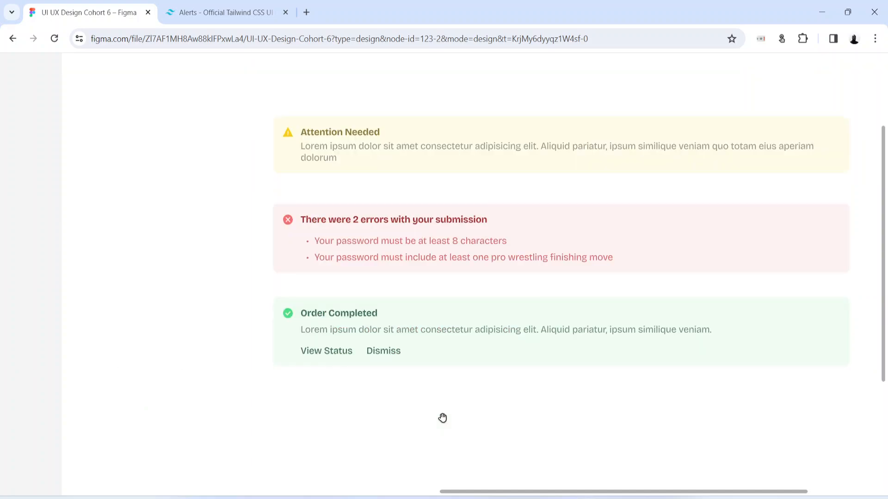
pyautogui.hotkey('ctrl', '-')
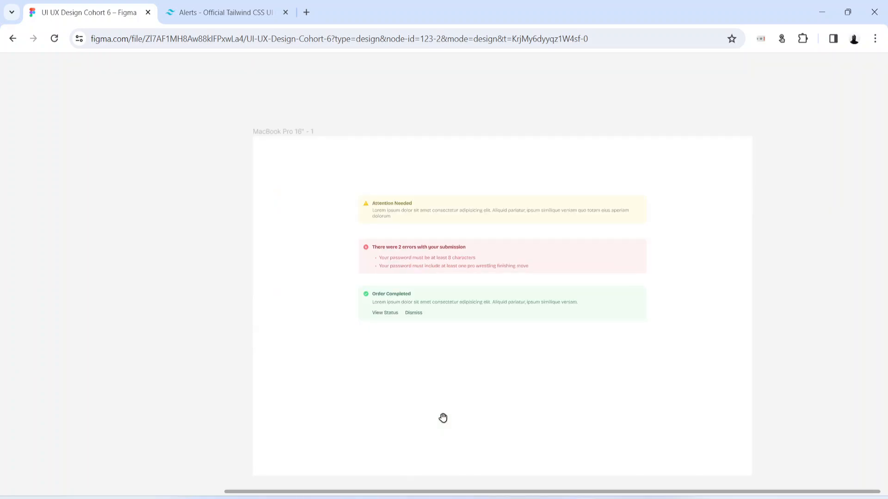
# Step: Switch to the Tailwind UI page and copy the alert sentence "A new software update is available. See what's new in version 2.0.4."
pyautogui.click(204, 6)
pyautogui.scroll(-5, 213, 407)
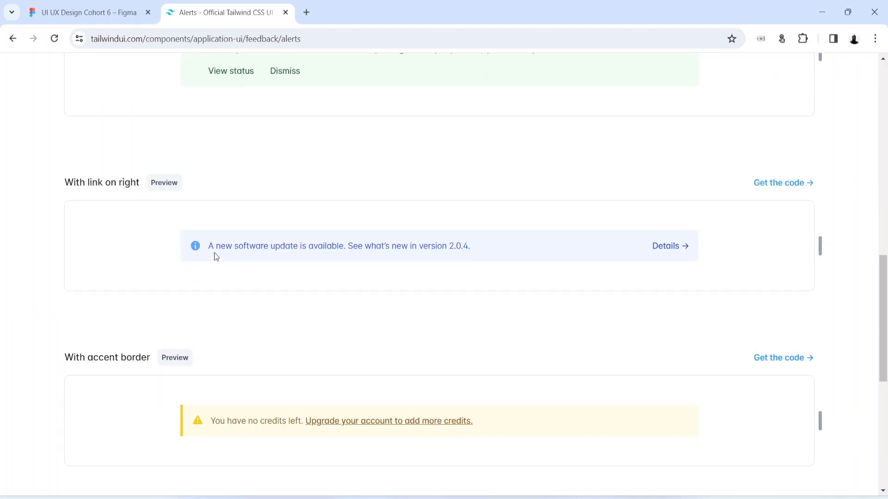
pyautogui.moveTo(207, 251); pyautogui.dragTo(520, 251)
pyautogui.hotkey('ctrl', 'c')
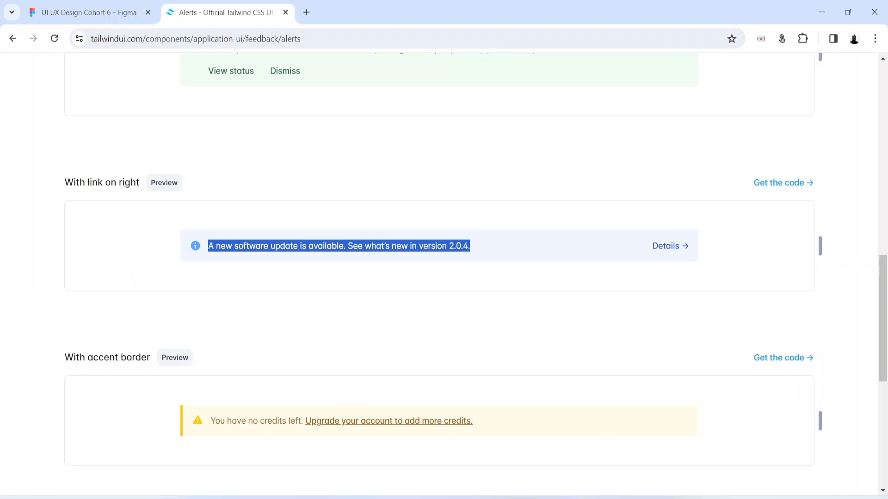
pyautogui.hotkey('alt', 'Tab')
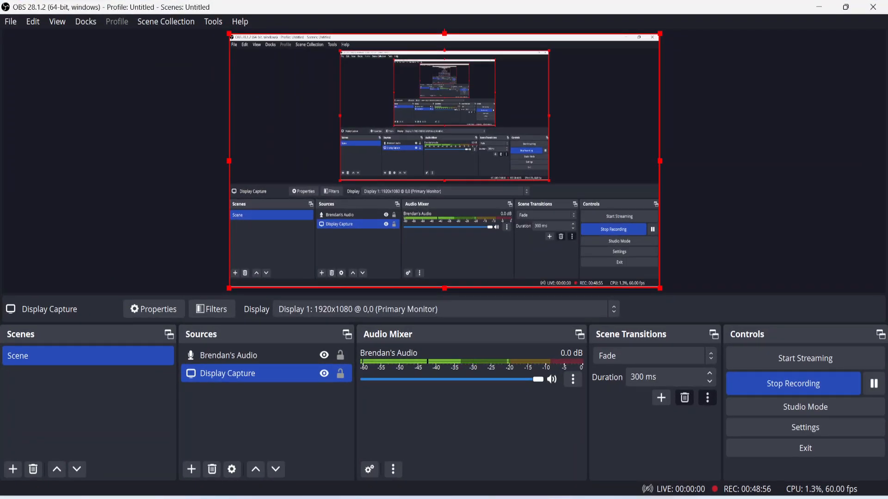
pyautogui.hotkey('alt', 'Tab')
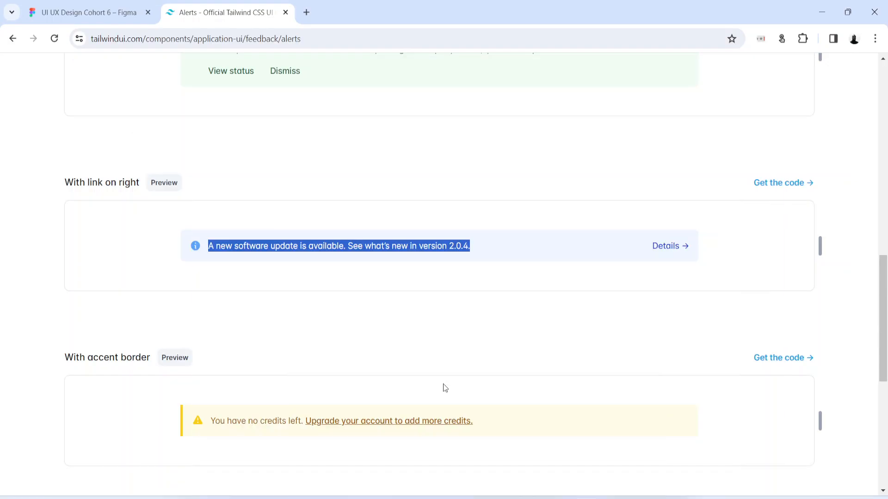
# Step: Return to Figma, show the interface again and add the copied software update sentence as a text layer on the empty canvas beside the color swatches
pyautogui.click(96, 8)
pyautogui.scroll(2, 228, 356)
pyautogui.scroll(-3, 227, 356)
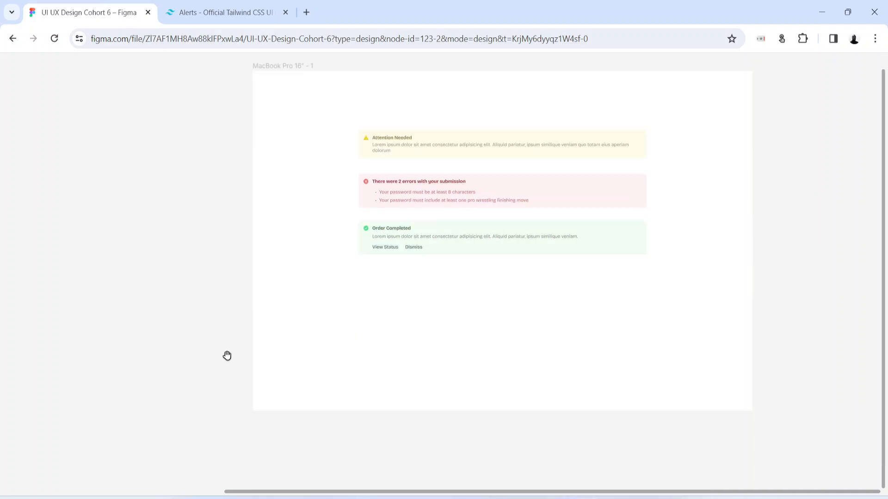
pyautogui.hotkey('ctrl', '\\')
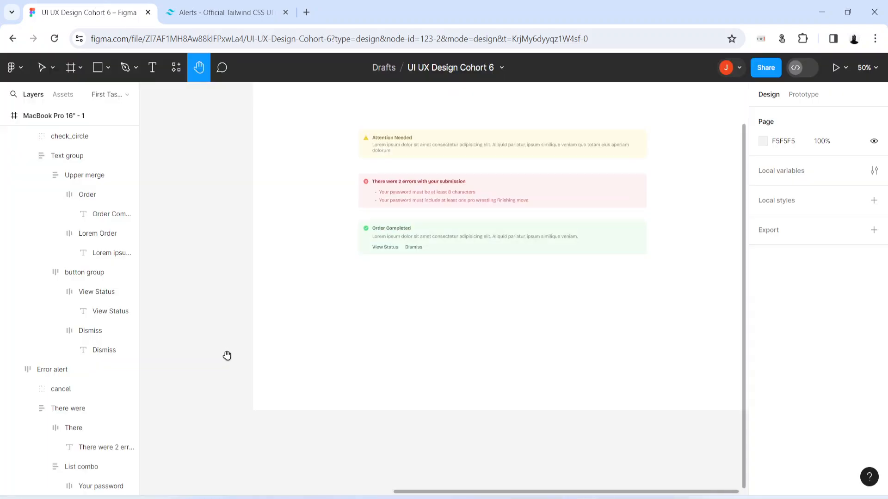
pyautogui.moveTo(198, 329); pyautogui.dragTo(715, 485)
pyautogui.moveTo(576, 416); pyautogui.dragTo(369, 384)
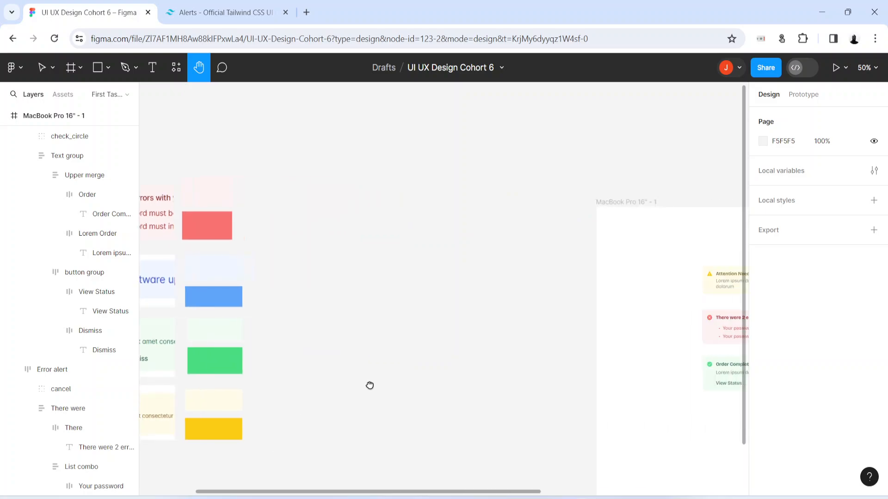
pyautogui.press('t')
pyautogui.click(296, 241)
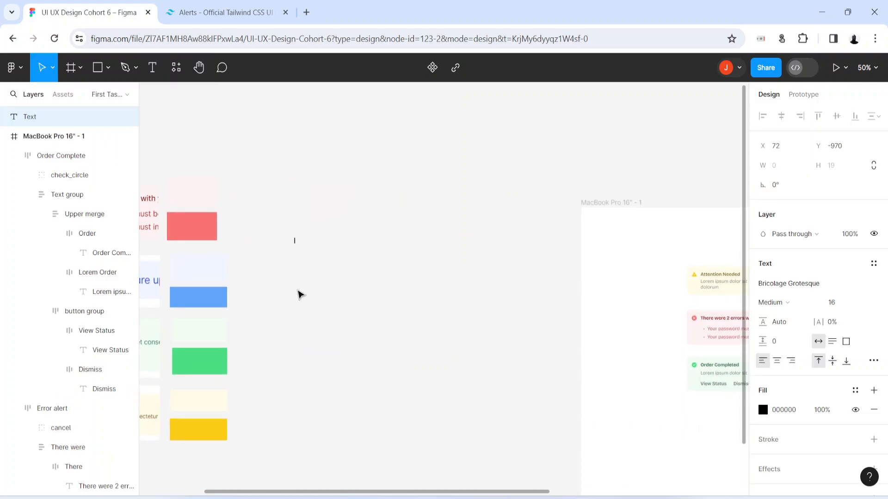
pyautogui.hotkey('ctrl', 'v')
pyautogui.press('Escape')
# Step: Set the software update text's weight to Regular and move it up and left to about X -16, Y -1101
pyautogui.hotkey('ctrl', '=')
pyautogui.hotkey('ctrl', '=')
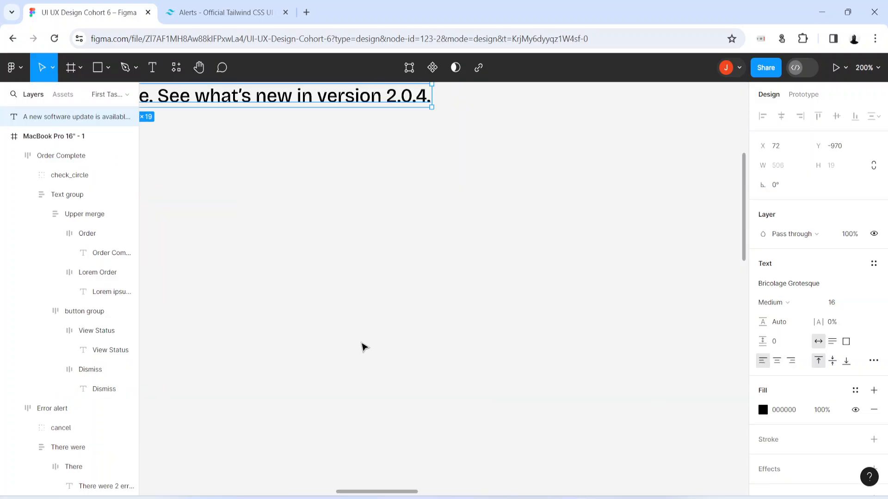
pyautogui.press('h')
pyautogui.moveTo(319, 252); pyautogui.dragTo(589, 457)
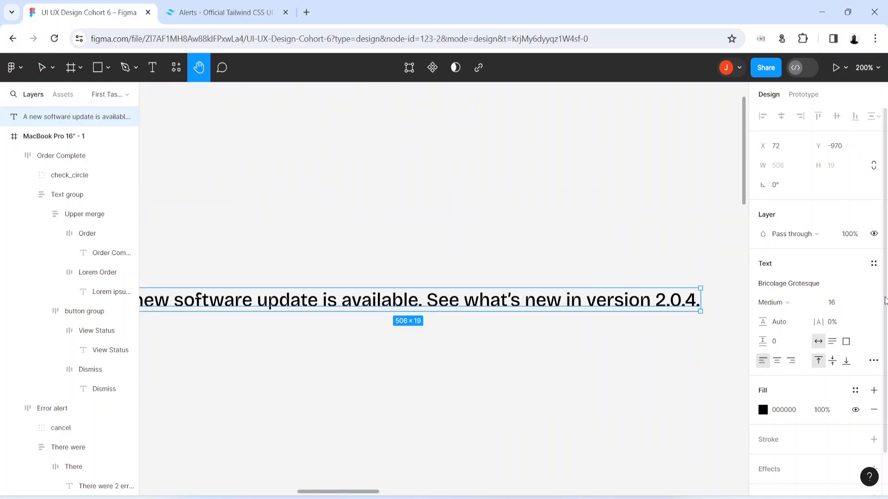
pyautogui.click(790, 303)
pyautogui.click(785, 287)
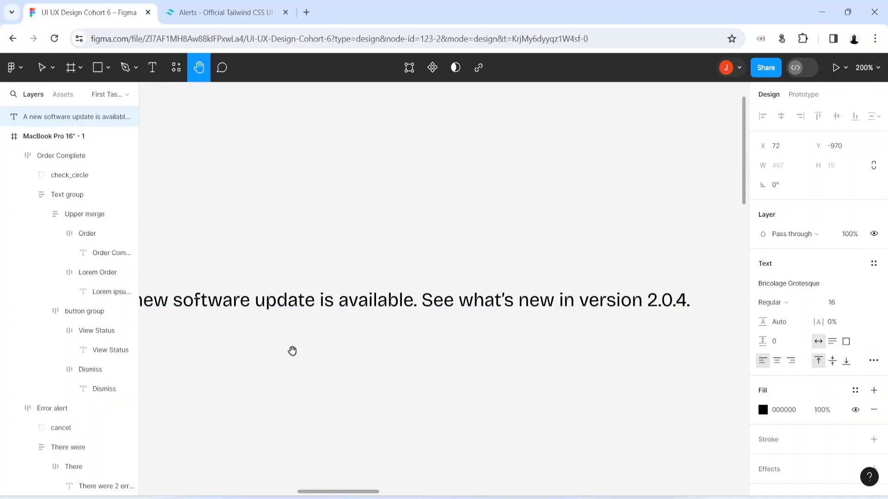
pyautogui.moveTo(276, 355); pyautogui.dragTo(469, 399)
pyautogui.press('v')
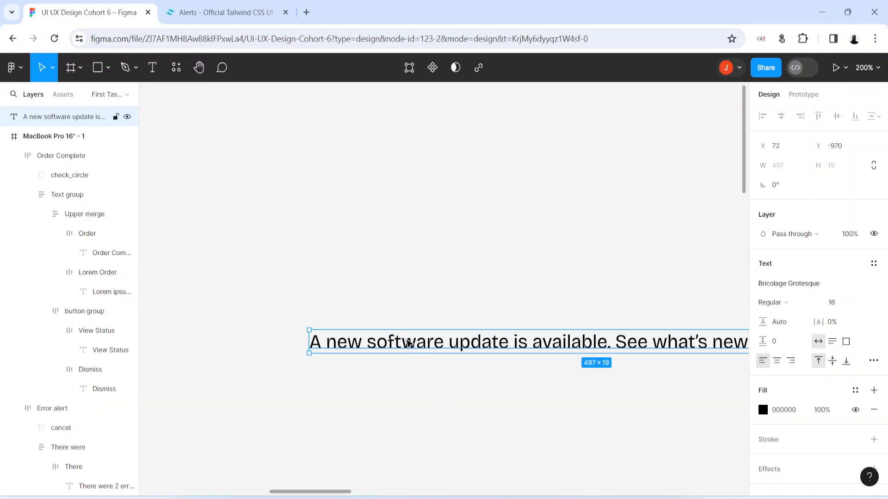
pyautogui.moveTo(385, 347); pyautogui.dragTo(283, 182)
# Step: Check the info icon and layout of the software update alert on the Tailwind UI page, then return to Figma
pyautogui.click(218, 12)
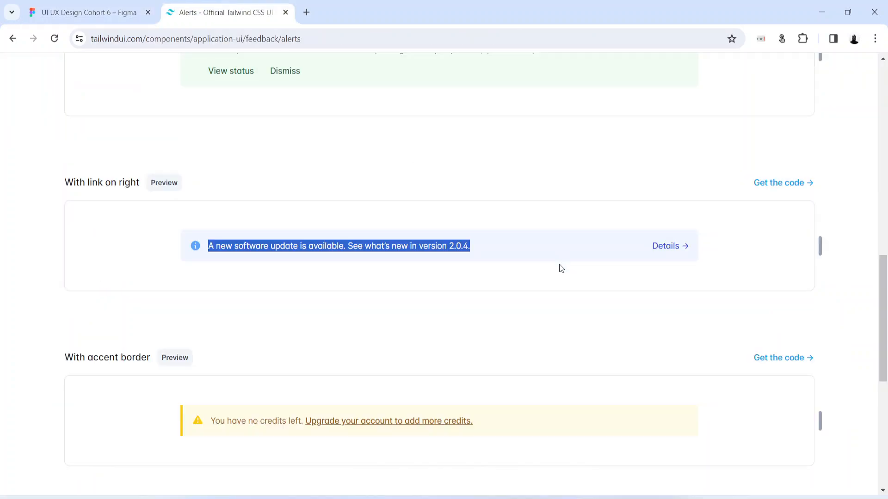
pyautogui.click(198, 250)
pyautogui.click(88, 12)
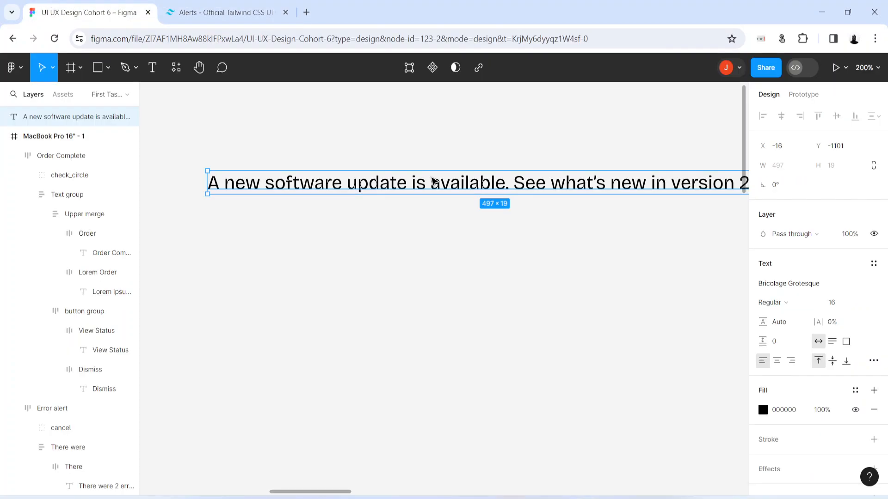
# Step: Hide the interface and insert the outlined info icon from the Material Symbols plugin on the canvas below the software update text
pyautogui.click(360, 287)
pyautogui.hotkey('ctrl', '\\')
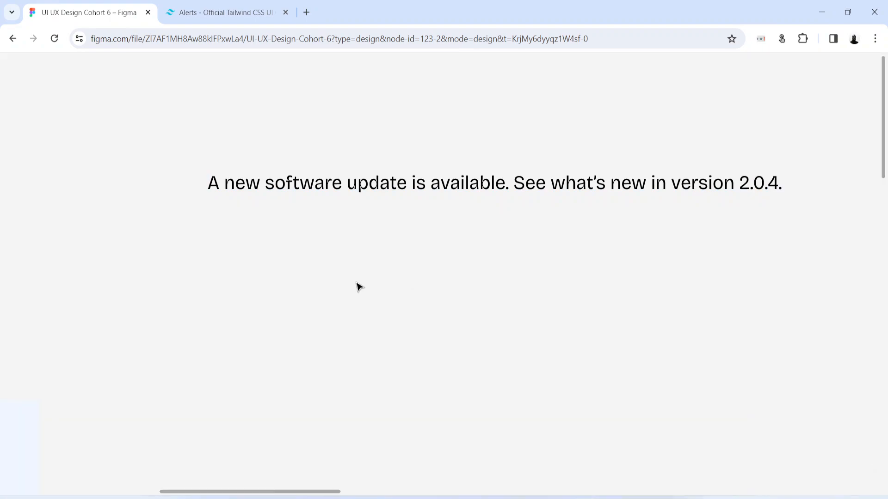
pyautogui.hotkey('ctrl', '/')
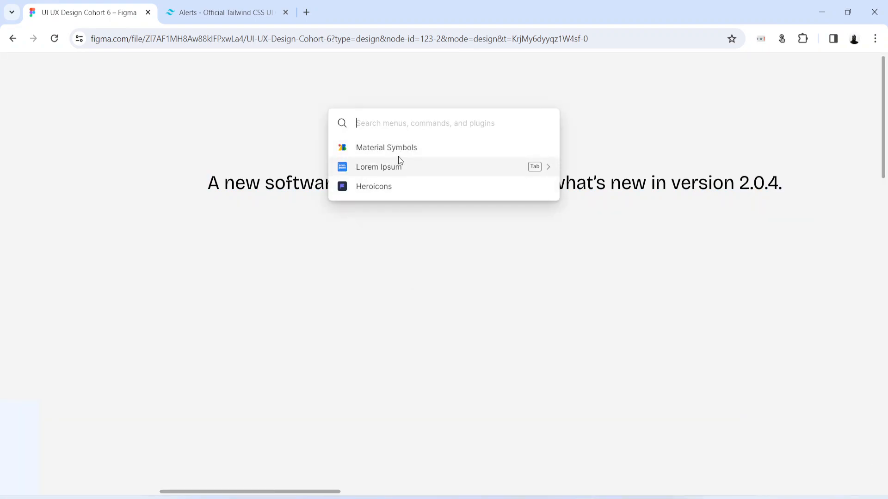
pyautogui.click(397, 147)
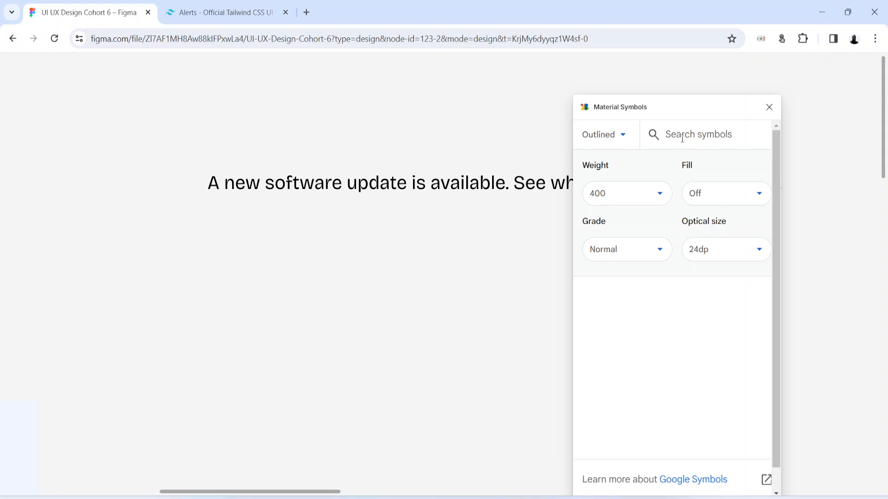
pyautogui.click(682, 135)
pyautogui.write('info')
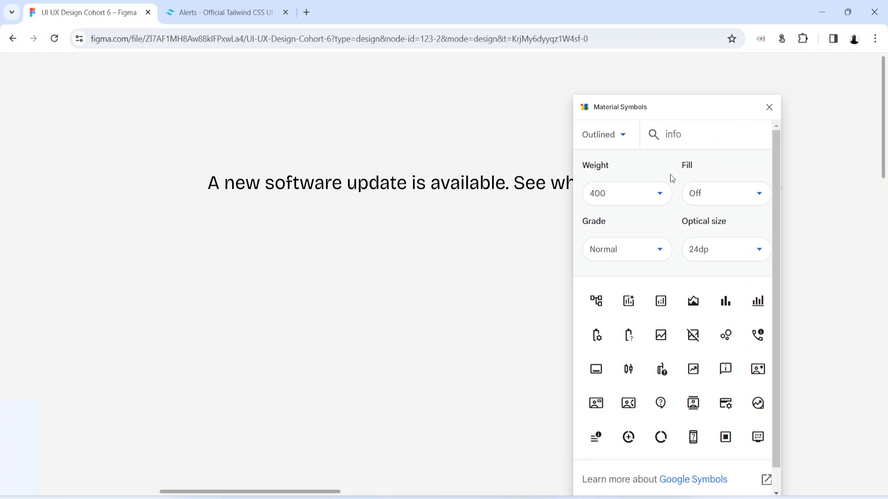
pyautogui.scroll(-4, 692, 419)
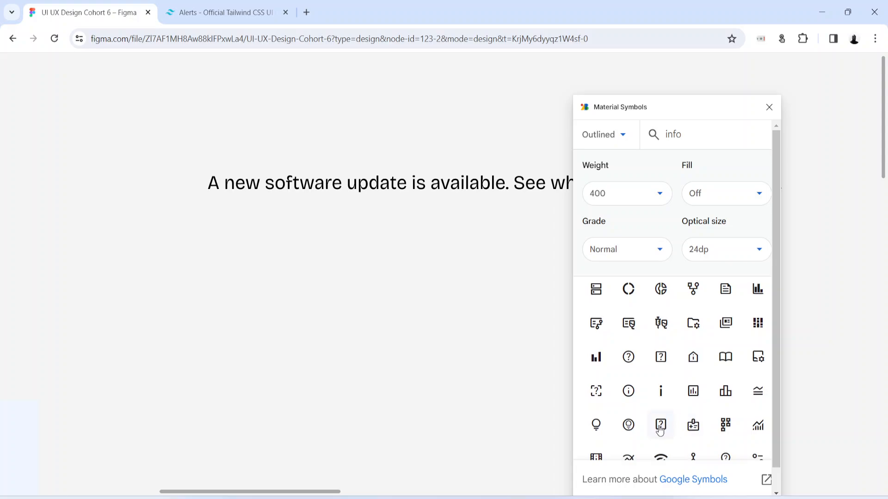
pyautogui.click(629, 392)
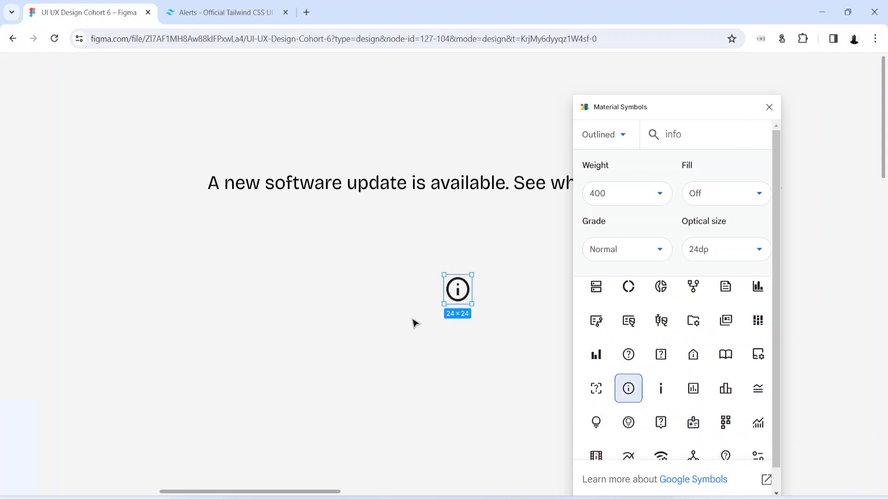
pyautogui.moveTo(451, 298); pyautogui.dragTo(393, 305)
# Step: Turn the symbol's Fill on, move the filled info icon just below the start of the sentence and show the interface again
pyautogui.click(710, 190)
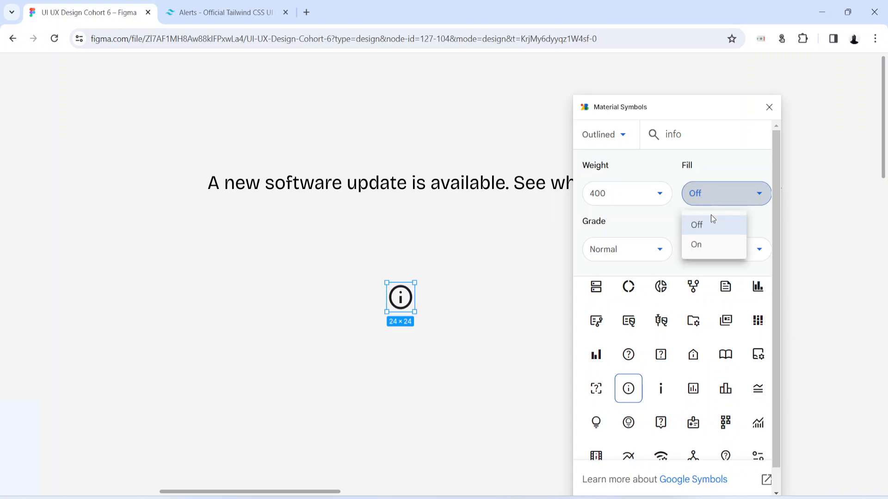
pyautogui.click(718, 246)
pyautogui.moveTo(397, 299); pyautogui.dragTo(166, 234)
pyautogui.hotkey('ctrl', '\\')
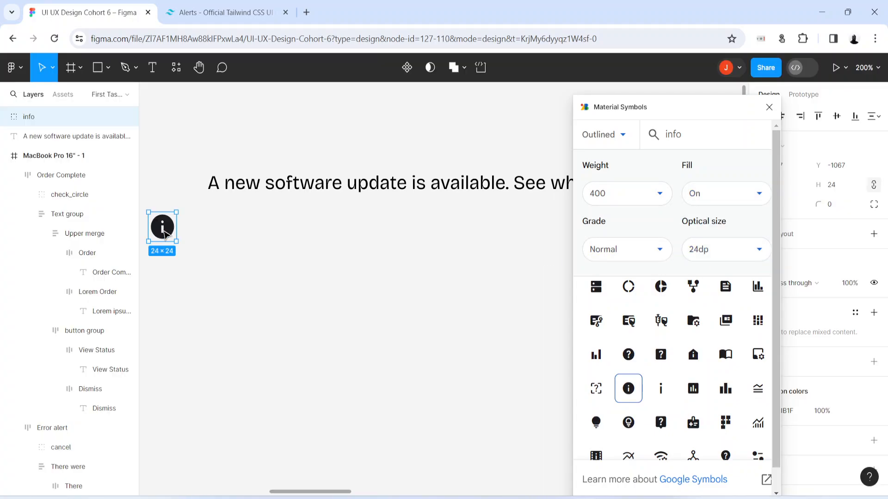
# Step: Resize the info icon to 20 × 20 and place it directly in front of the software update sentence
pyautogui.click(850, 185)
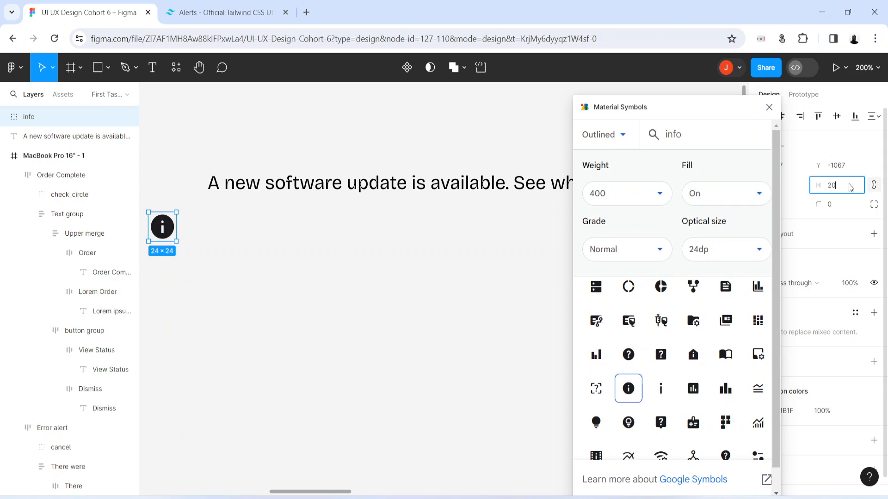
pyautogui.write('20')
pyautogui.press('Return')
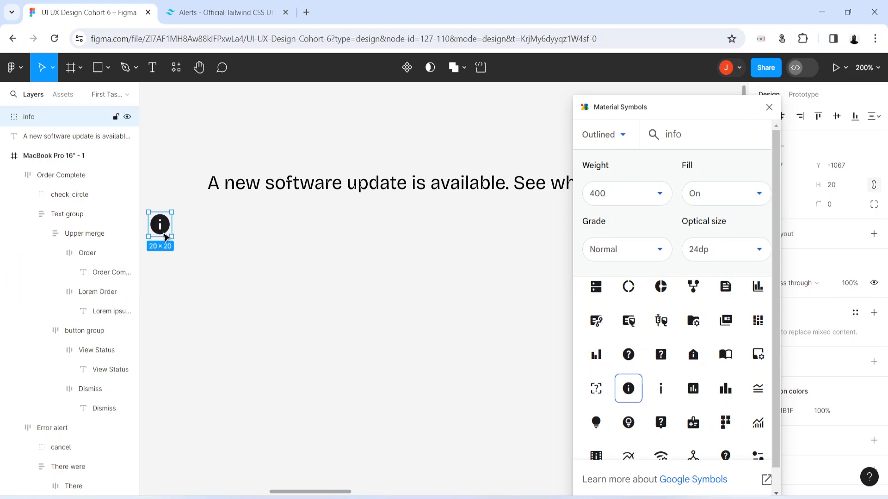
pyautogui.moveTo(164, 236); pyautogui.dragTo(184, 193)
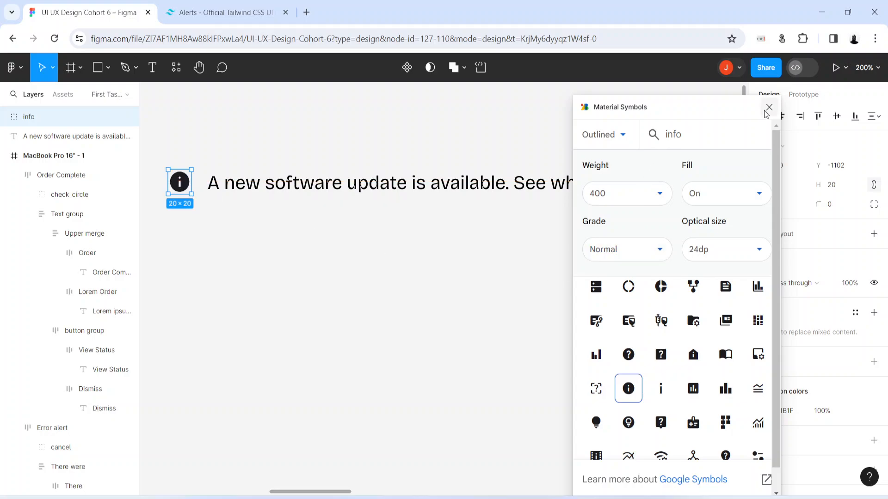
# Step: Check the link label of the software update alert on the Tailwind UI page, then add a "Details" text layer below the sentence in Figma
pyautogui.click(227, 6)
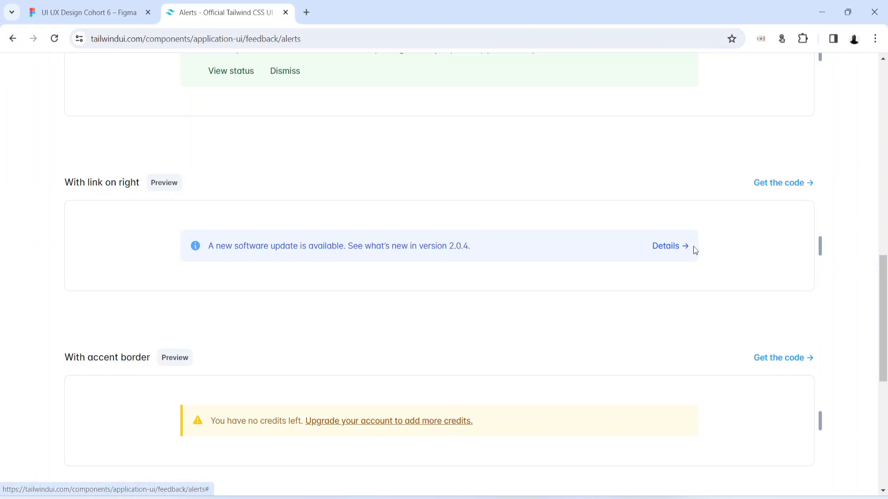
pyautogui.click(116, 8)
pyautogui.click(276, 344)
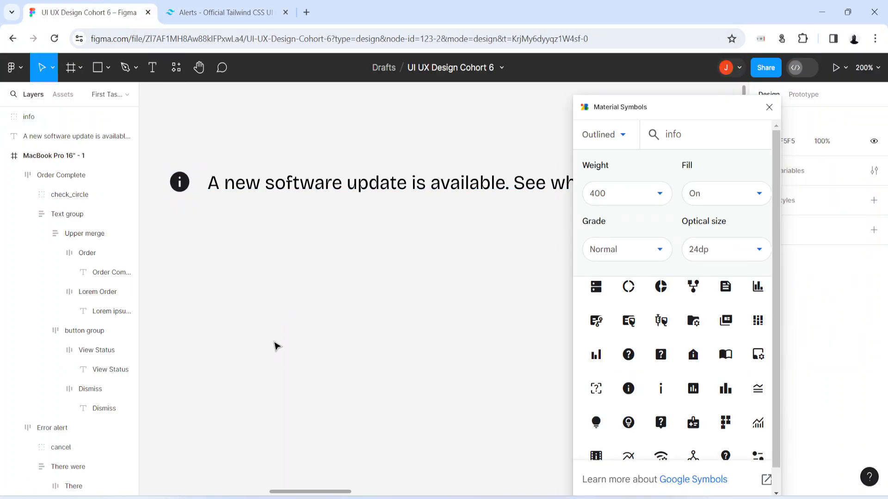
pyautogui.press('t')
pyautogui.click(234, 296)
pyautogui.write('Detai;s')
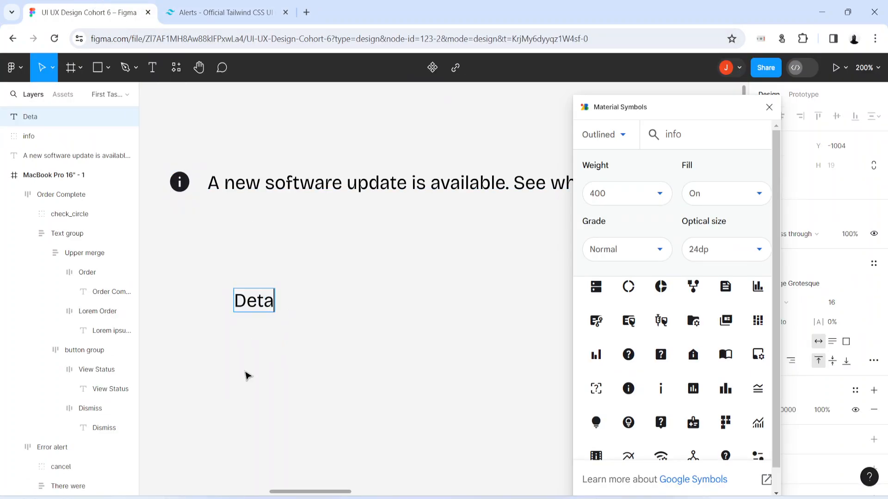
# Step: Complete the new text below the update message so it reads "Details"
pyautogui.press('BackSpace')
pyautogui.press('BackSpace')
pyautogui.write('ls')
pyautogui.press('Escape')
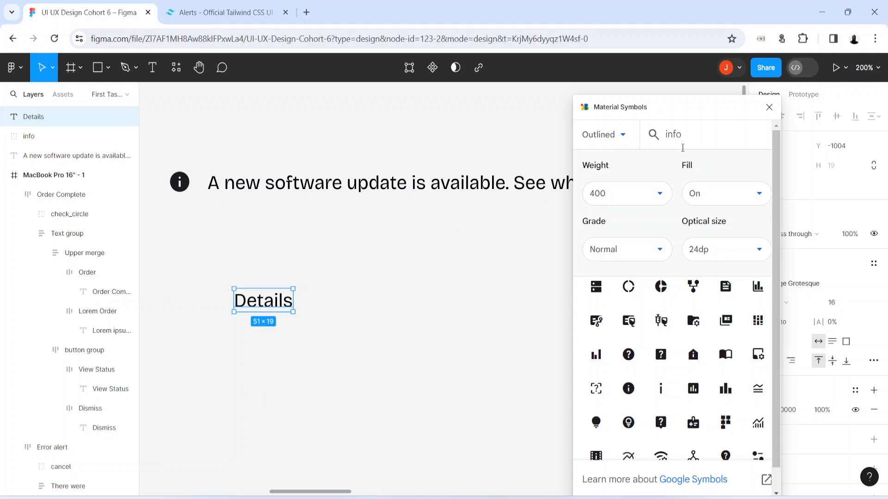
# Step: Search Material Symbols for "arro" and insert the arrow_right_alt icon near the Details text
pyautogui.moveTo(677, 137); pyautogui.dragTo(651, 144)
pyautogui.write('arro')
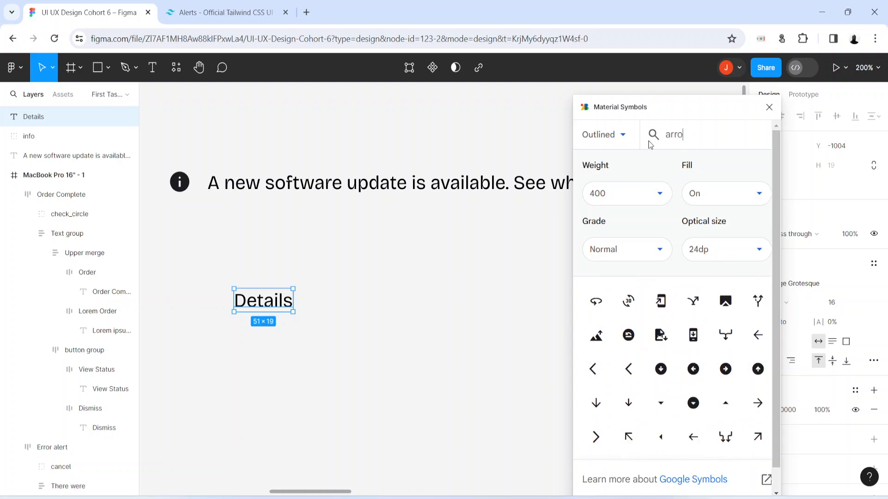
pyautogui.scroll(-3, 649, 420)
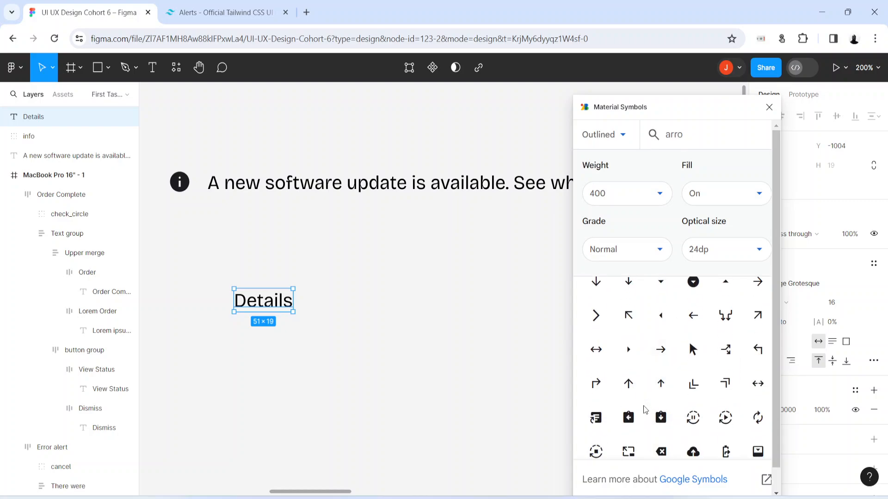
pyautogui.scroll(-2, 643, 406)
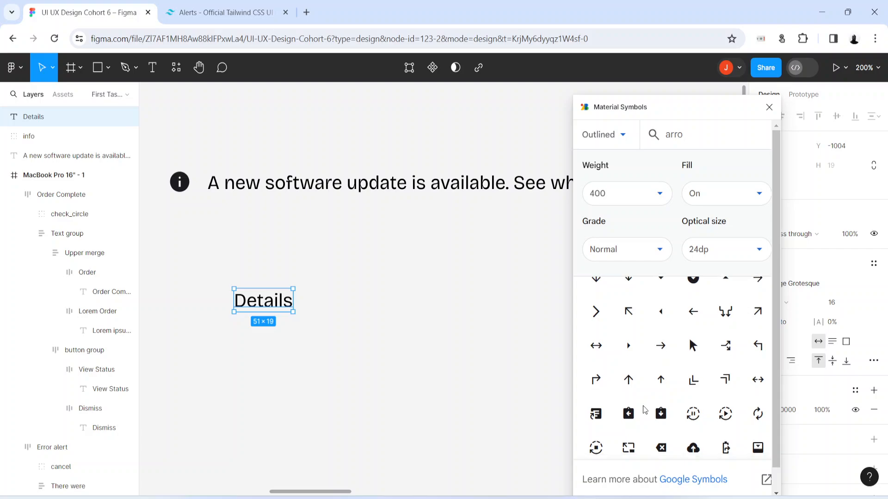
pyautogui.scroll(2, 643, 406)
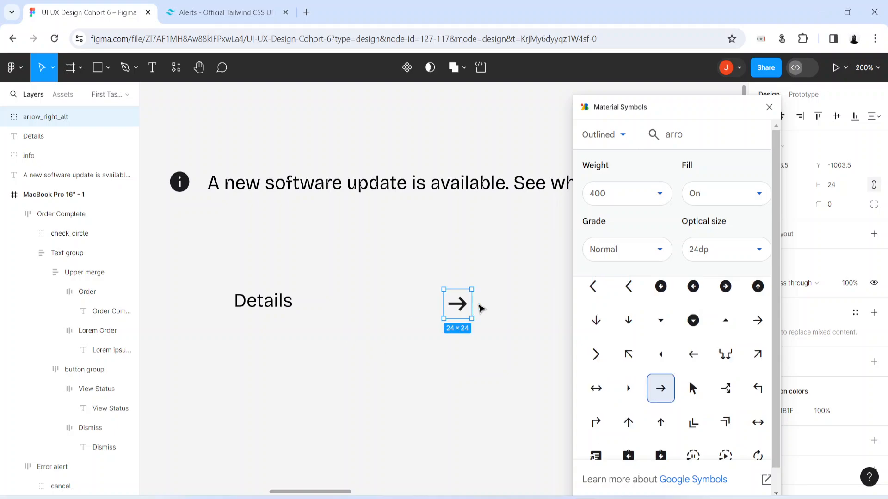
pyautogui.moveTo(447, 304); pyautogui.dragTo(415, 314)
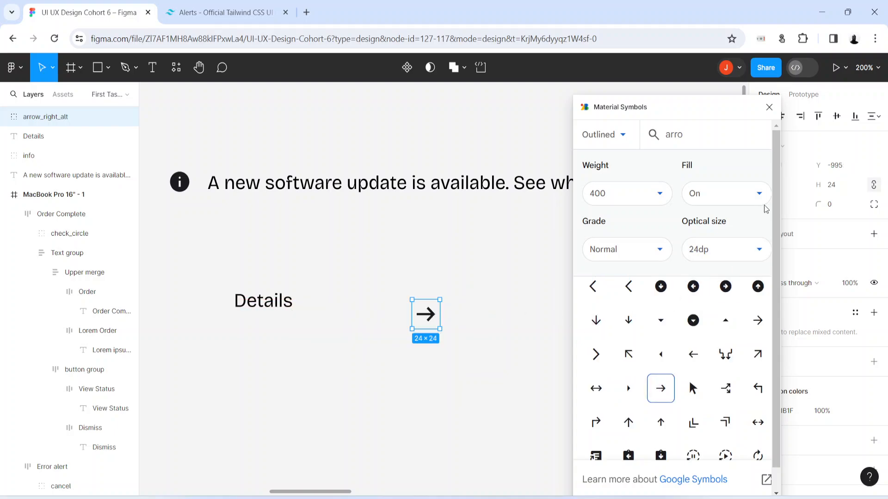
# Step: Resize the arrow icon to 20 × 20 and line it up just after the Details text
pyautogui.click(840, 190)
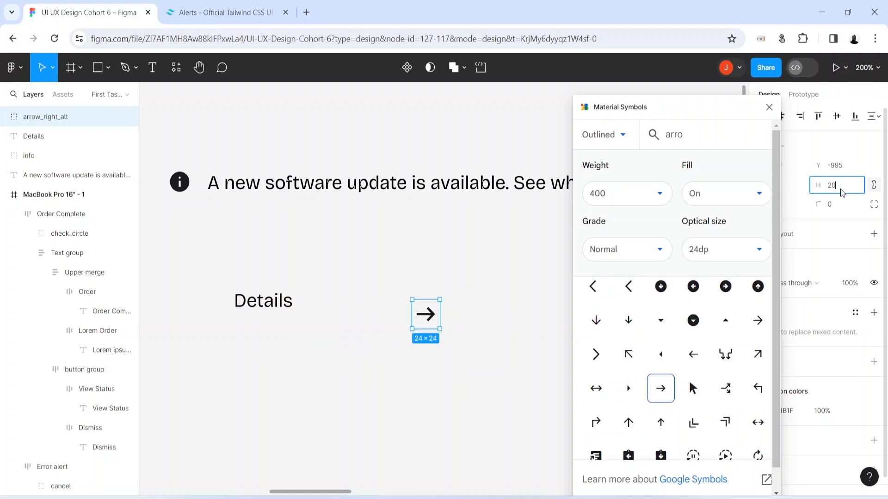
pyautogui.press('Return')
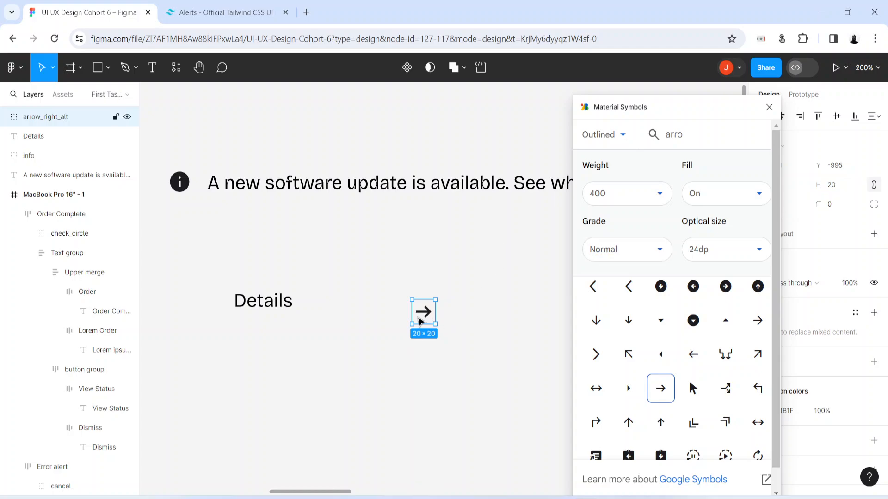
pyautogui.moveTo(421, 319); pyautogui.dragTo(333, 313)
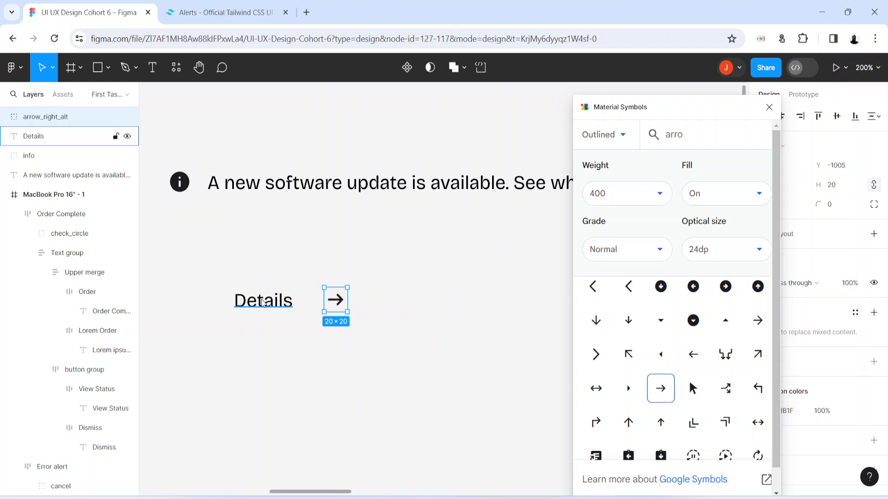
pyautogui.moveTo(266, 304); pyautogui.dragTo(276, 305)
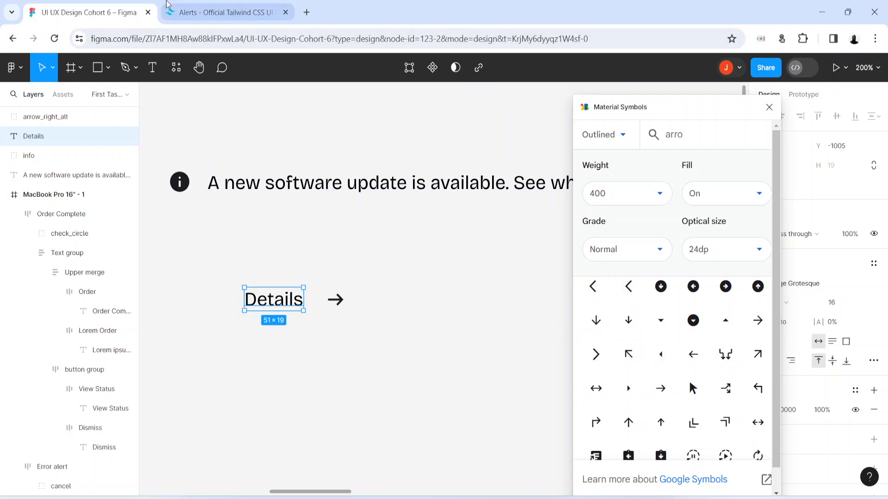
# Step: Check the arrow in the Tailwind reference alert, and insert the arrow_forward icon just below the Details text in Figma
pyautogui.click(217, 5)
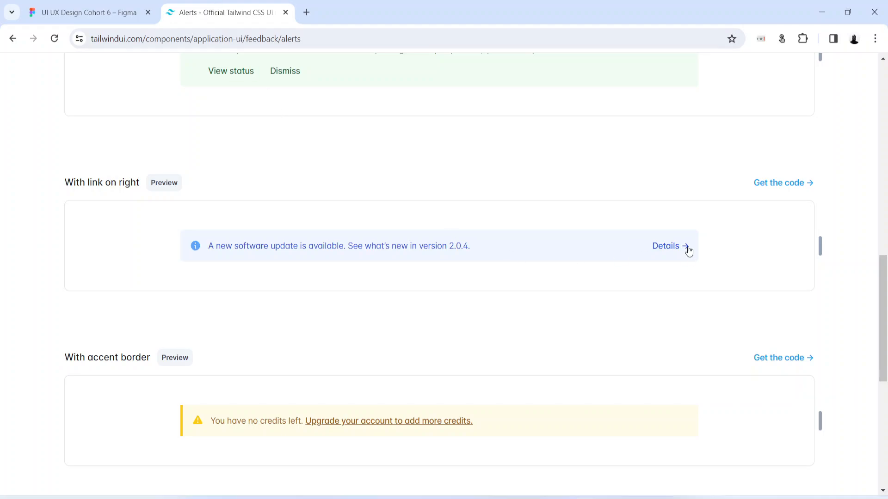
pyautogui.click(116, 9)
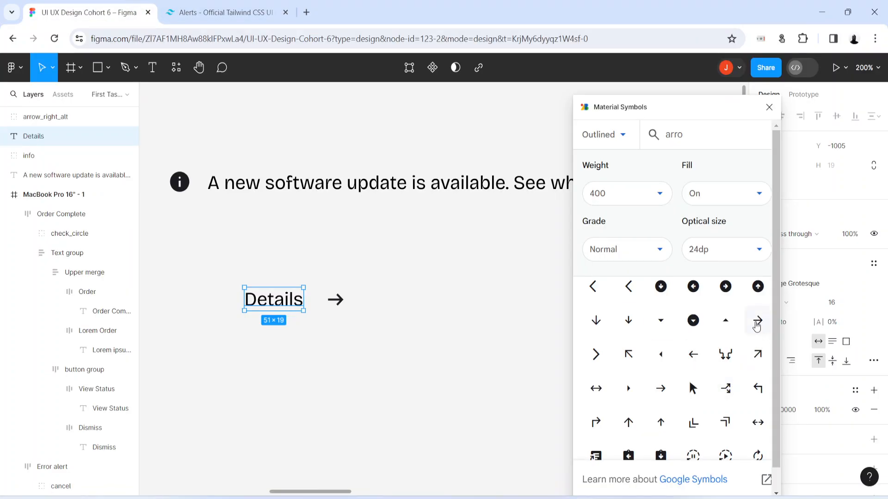
pyautogui.click(411, 389)
pyautogui.click(756, 324)
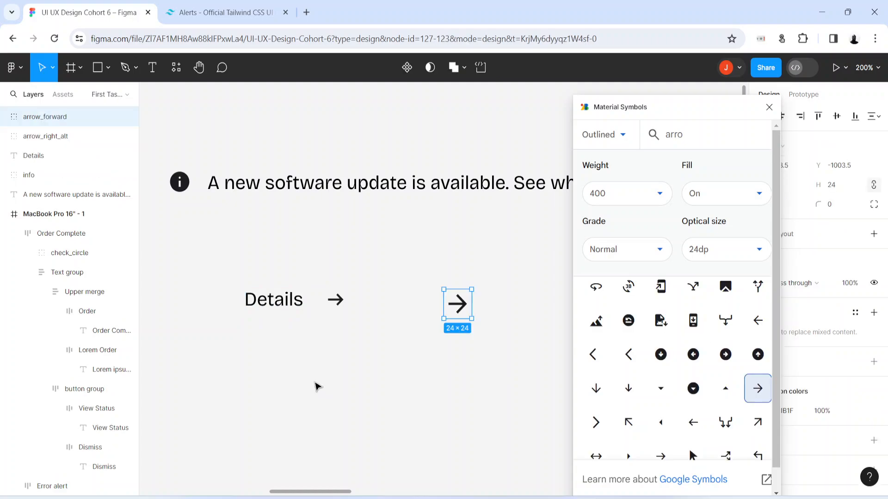
pyautogui.moveTo(455, 309); pyautogui.dragTo(301, 342)
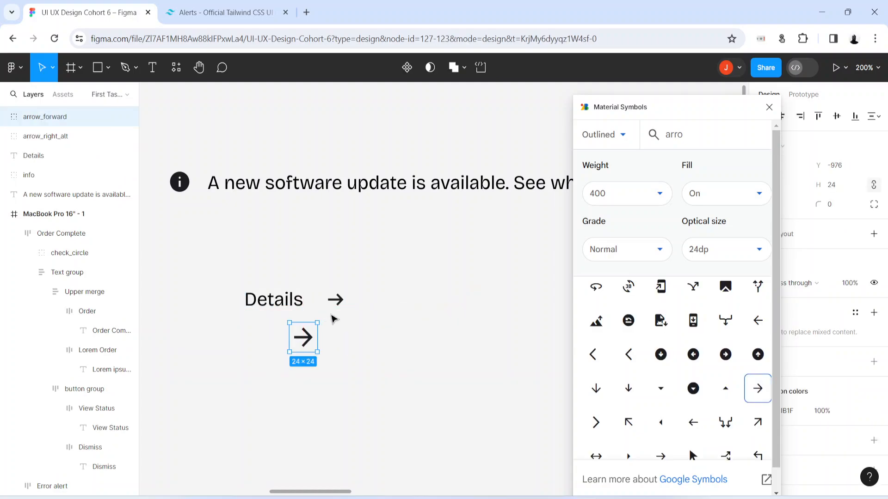
# Step: Move the arrow_right_alt icon aside and place the arrow_forward icon beside the Details text instead
pyautogui.click(335, 299)
pyautogui.moveTo(336, 300); pyautogui.dragTo(368, 345)
pyautogui.click(306, 339)
pyautogui.moveTo(309, 341); pyautogui.dragTo(330, 302)
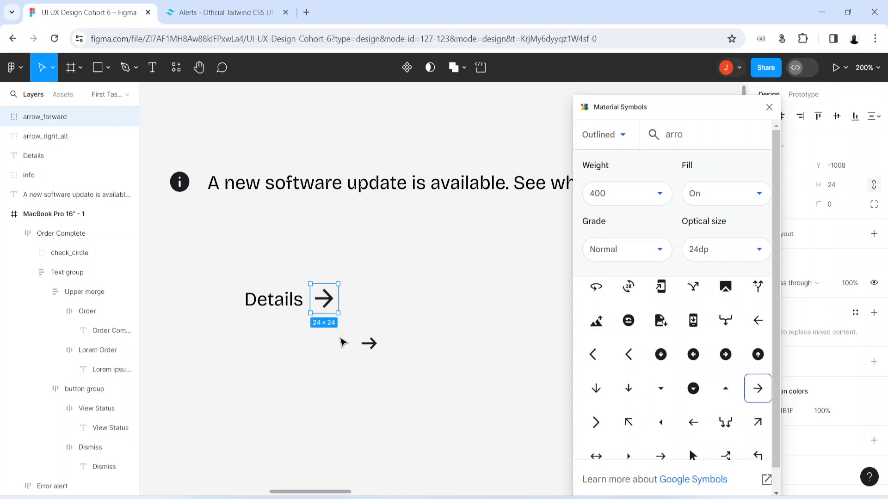
# Step: Try the arrow_forward icon at 20 × 20 aligned with the Details text, and delete it
pyautogui.click(845, 187)
pyautogui.write('20')
pyautogui.press('Return')
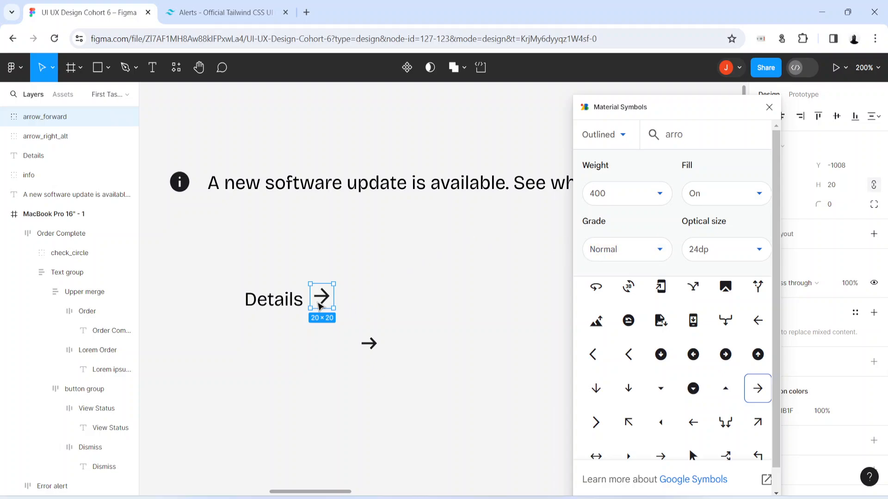
pyautogui.moveTo(319, 306); pyautogui.dragTo(317, 309)
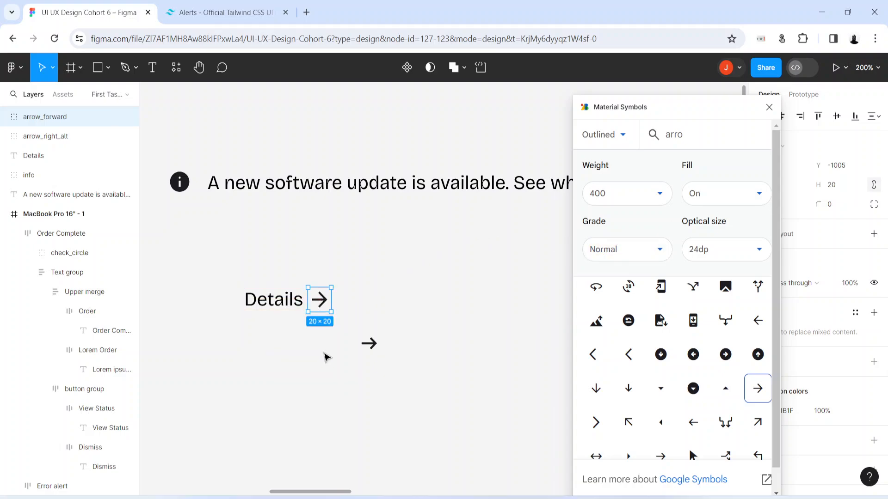
pyautogui.press('Delete')
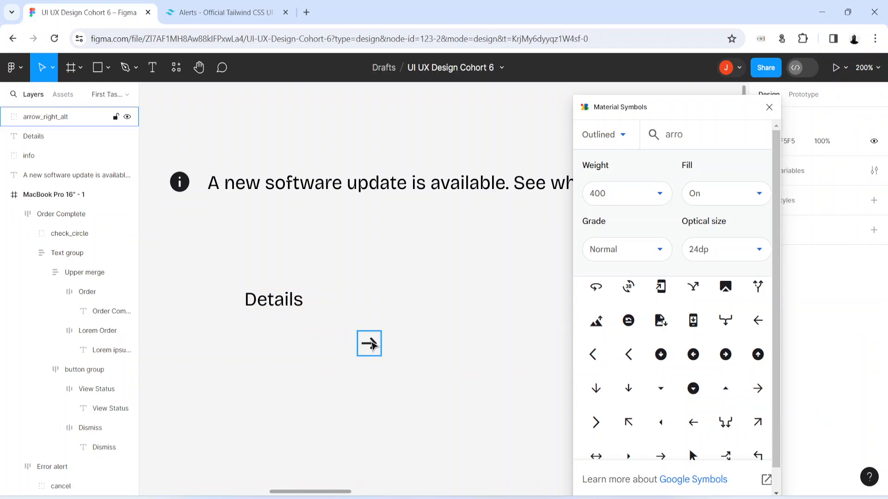
# Step: Move the arrow_right_alt icon back beside the Details text and close the Material Symbols plugin
pyautogui.moveTo(371, 345); pyautogui.dragTo(327, 301)
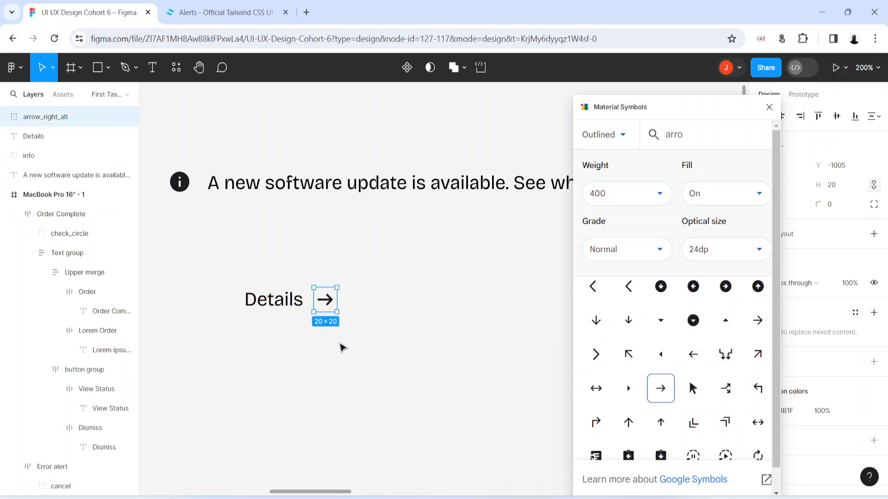
pyautogui.click(341, 347)
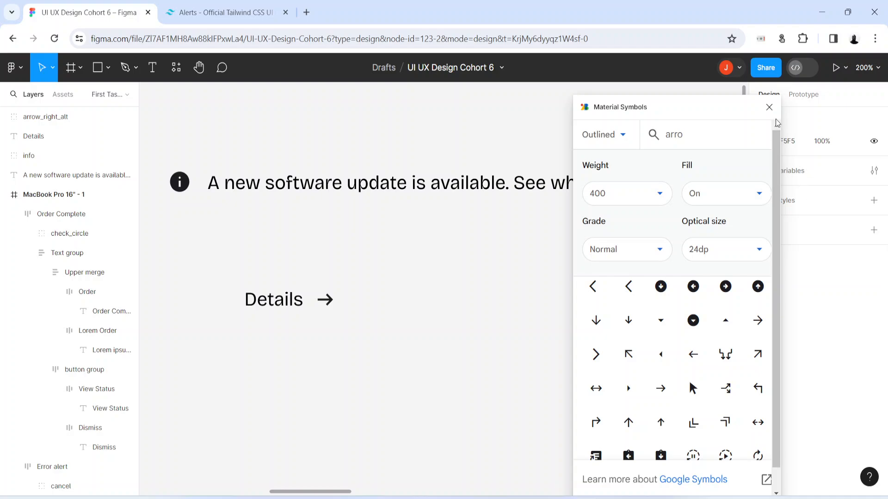
pyautogui.click(769, 107)
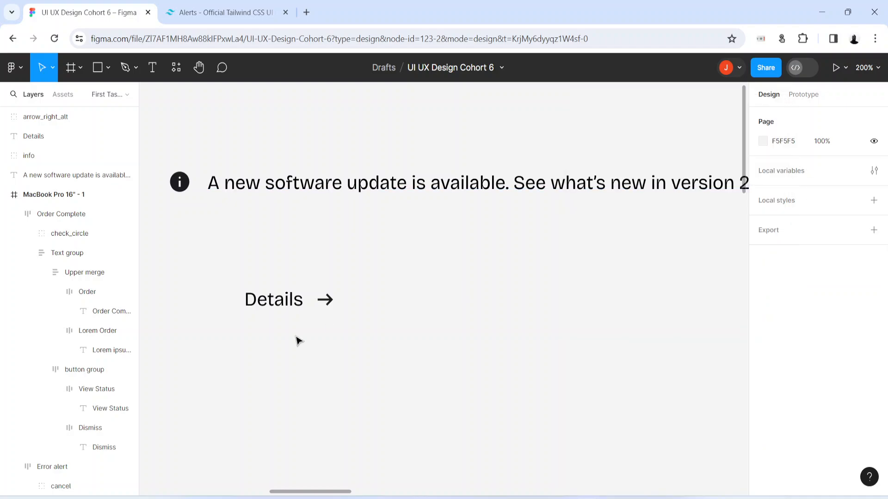
# Step: Examine the message text and link layout of the "With link on right" alert on the Tailwind page
pyautogui.click(226, 12)
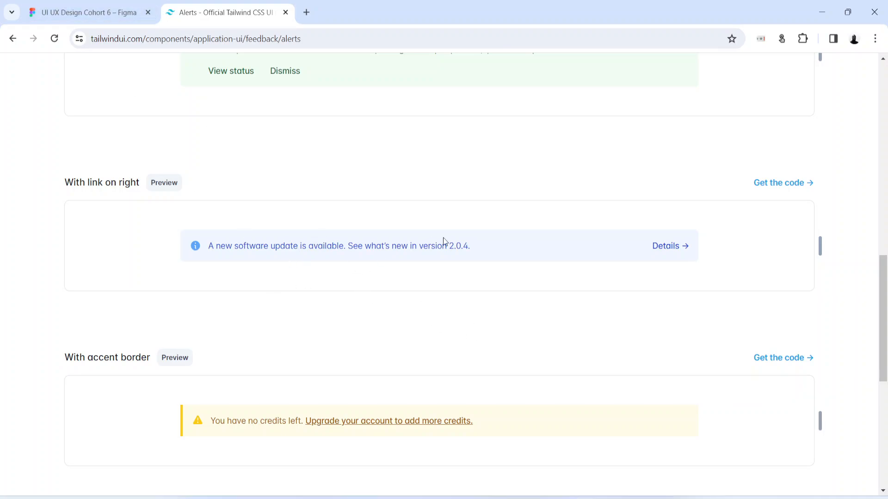
pyautogui.moveTo(478, 249); pyautogui.dragTo(202, 249)
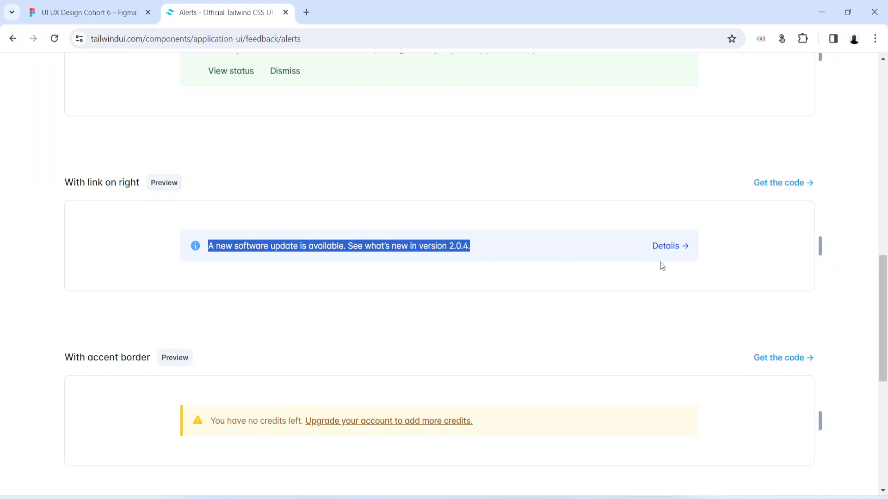
pyautogui.click(106, 13)
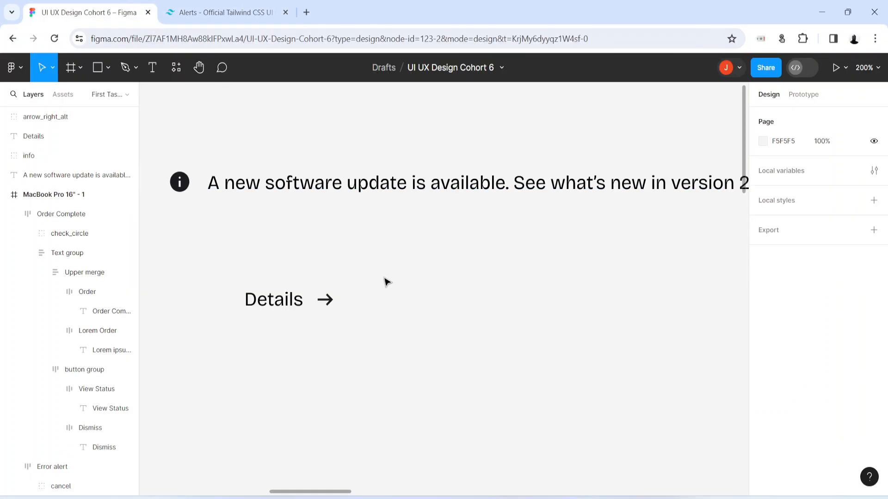
# Step: Move the software update message text up, clear of the info icon
pyautogui.moveTo(286, 218); pyautogui.dragTo(635, 271)
pyautogui.click(345, 210)
pyautogui.moveTo(367, 234); pyautogui.dragTo(372, 202)
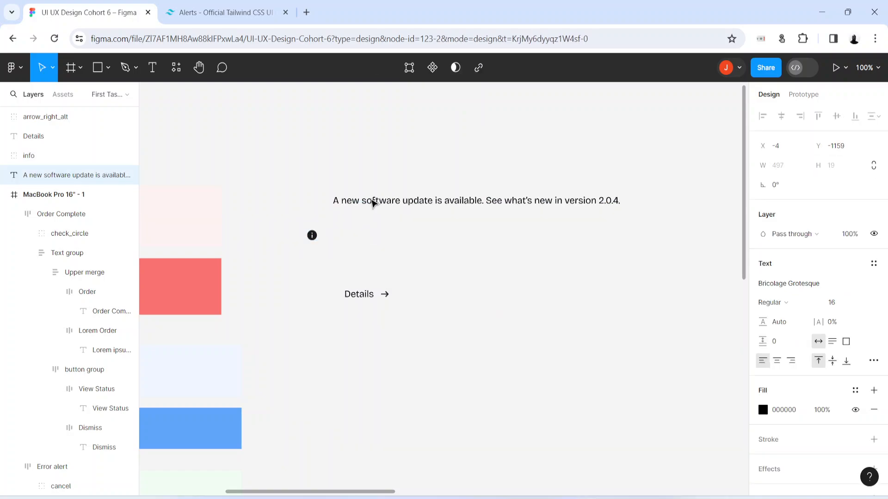
pyautogui.hotkey('ctrl', '+')
pyautogui.scroll(3, 286, 240)
pyautogui.click(180, 330)
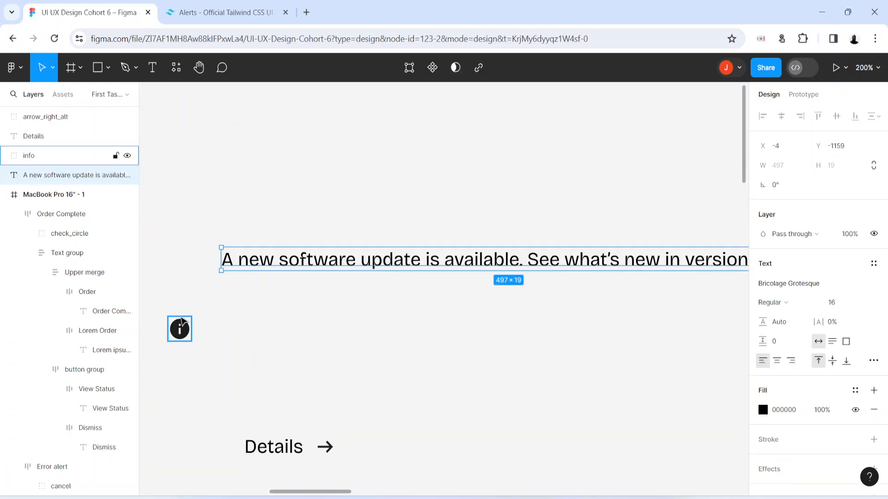
# Step: Wrap the software update message text in an auto layout frame and set its padding to 0
pyautogui.click(280, 266)
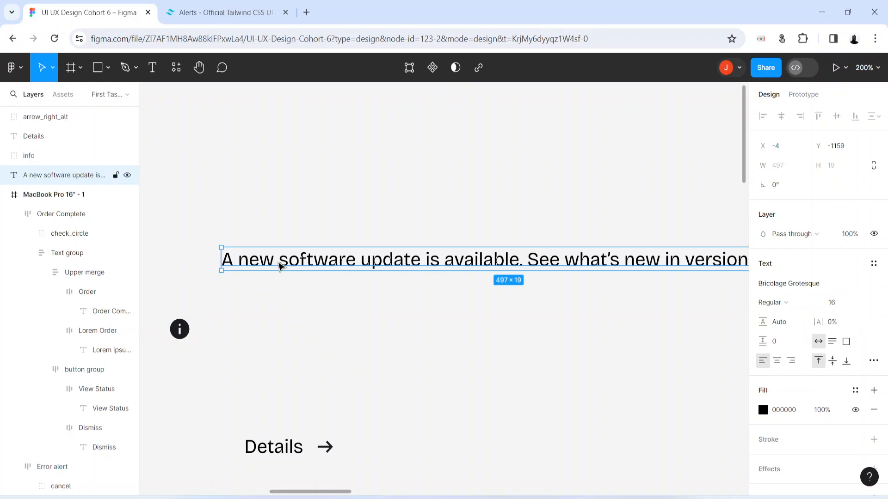
pyautogui.hotkey('shift', 'a')
pyautogui.click(789, 337)
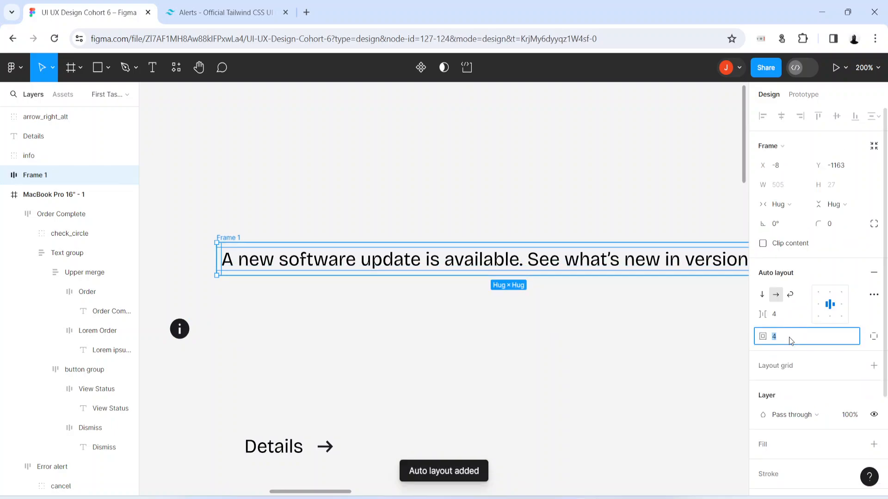
pyautogui.write('0')
pyautogui.press('Return')
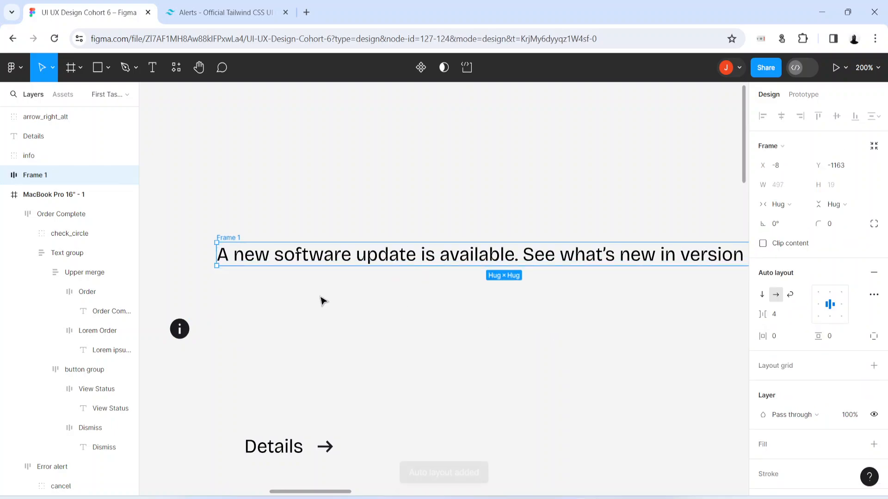
# Step: Rename the message's frame "A new" and move it level with the info icon, just after it
pyautogui.doubleClick(230, 237)
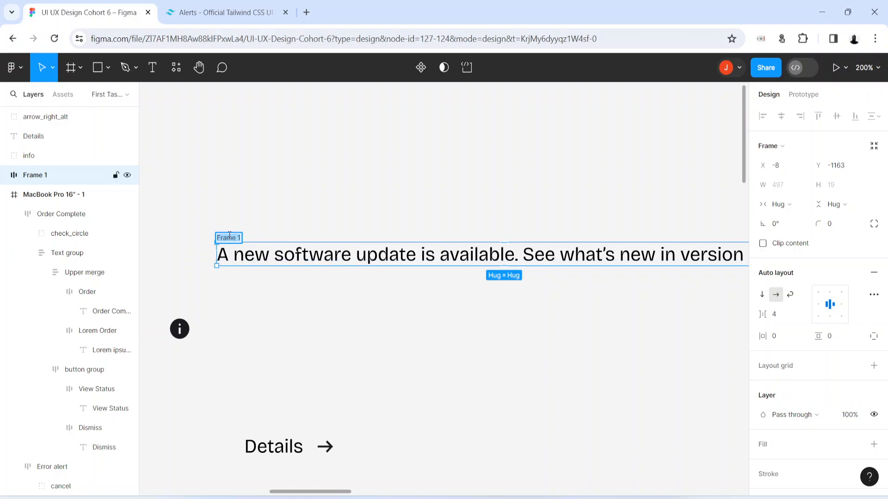
pyautogui.write('A new')
pyautogui.press('Return')
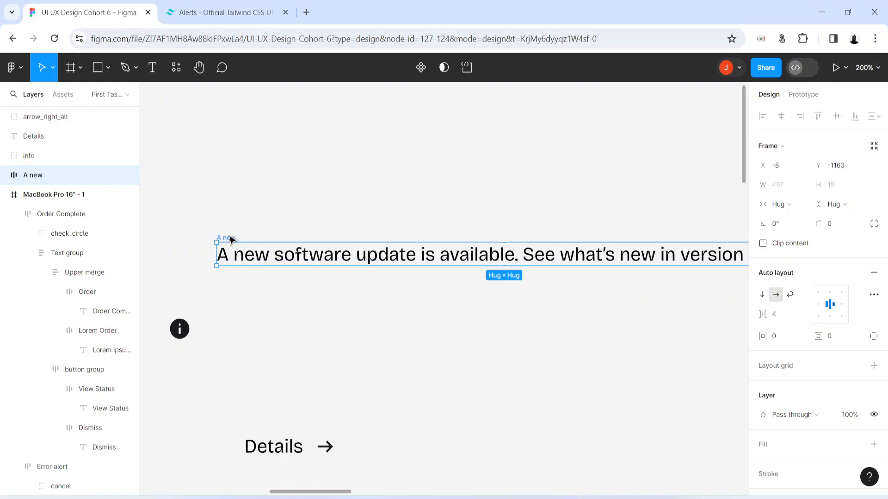
pyautogui.moveTo(225, 245); pyautogui.dragTo(219, 319)
# Step: Group the info icon and the update message text in a horizontal auto layout with left-centre alignment
pyautogui.moveTo(162, 301); pyautogui.dragTo(584, 366)
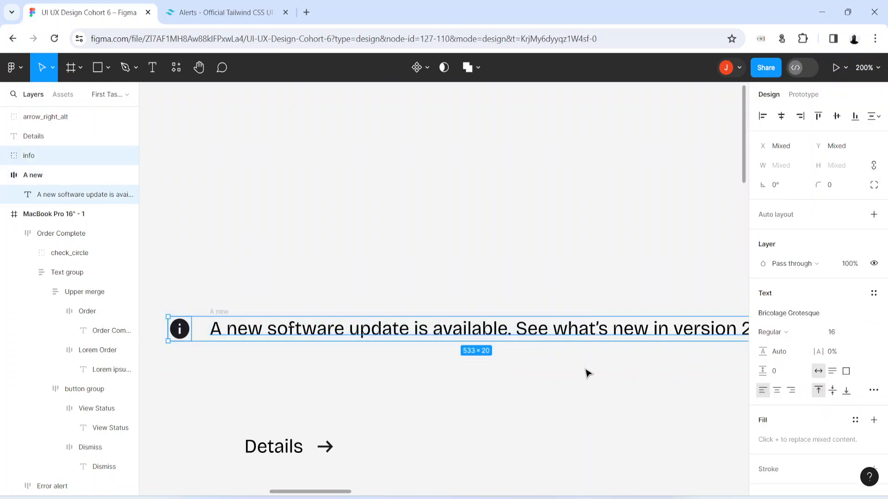
pyautogui.hotkey('shift', 'a')
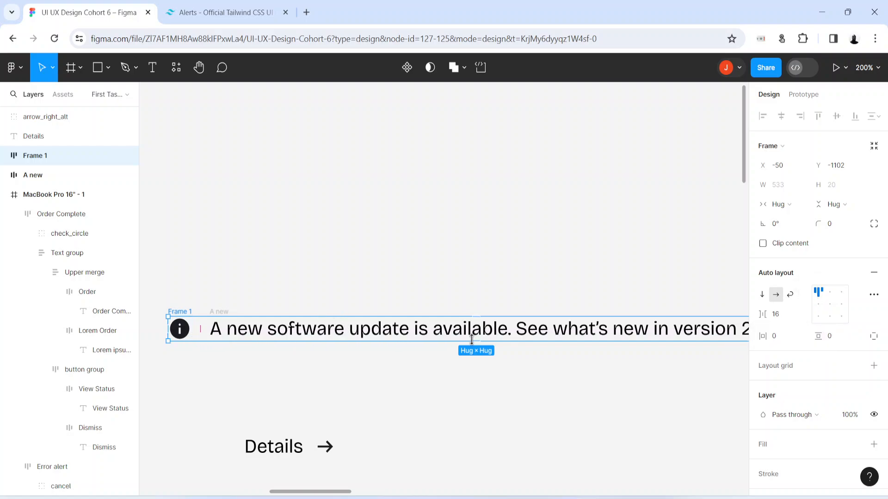
pyautogui.click(816, 307)
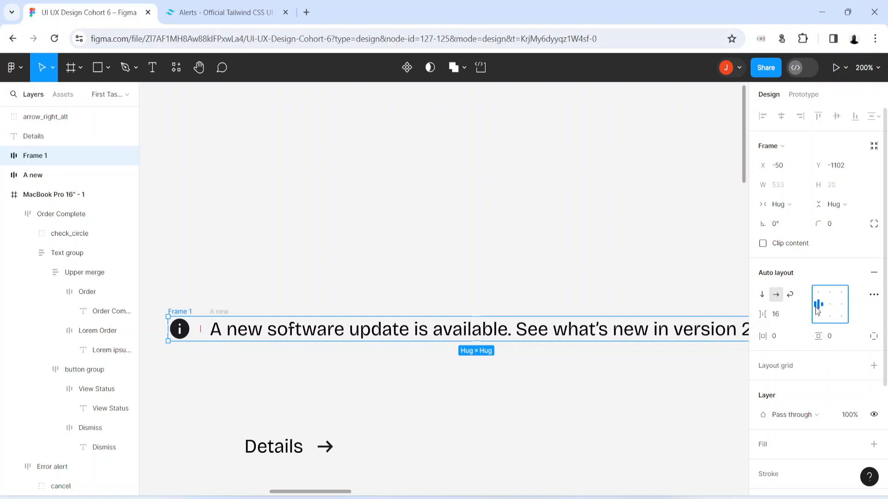
pyautogui.moveTo(199, 327)
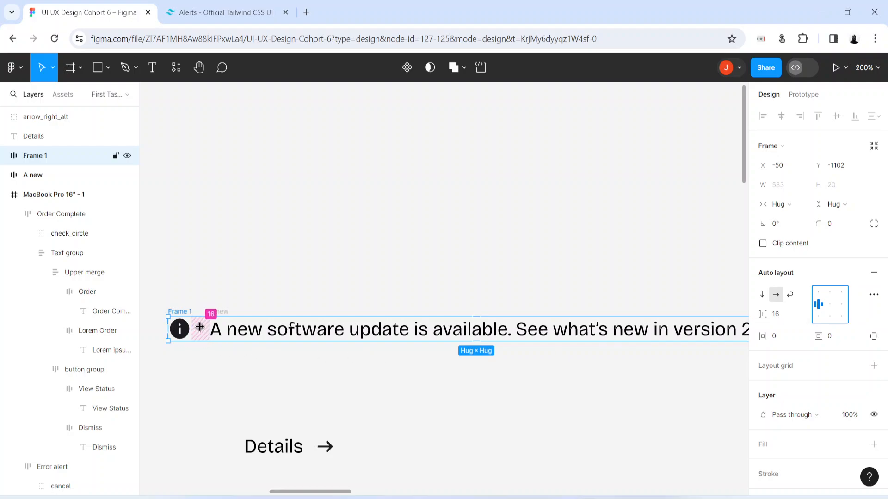
# Step: Set the gap between the info icon and the update message to 12 and compare it with the Tailwind reference
pyautogui.click(783, 315)
pyautogui.press('Return')
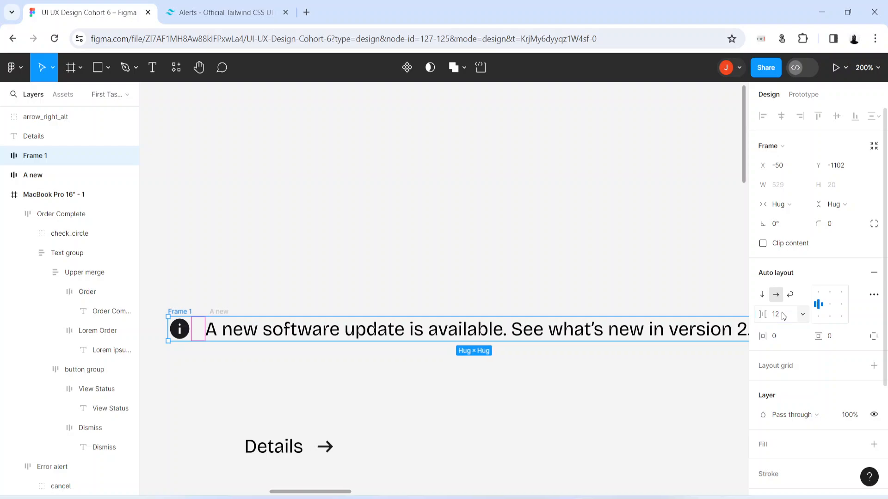
pyautogui.click(252, 6)
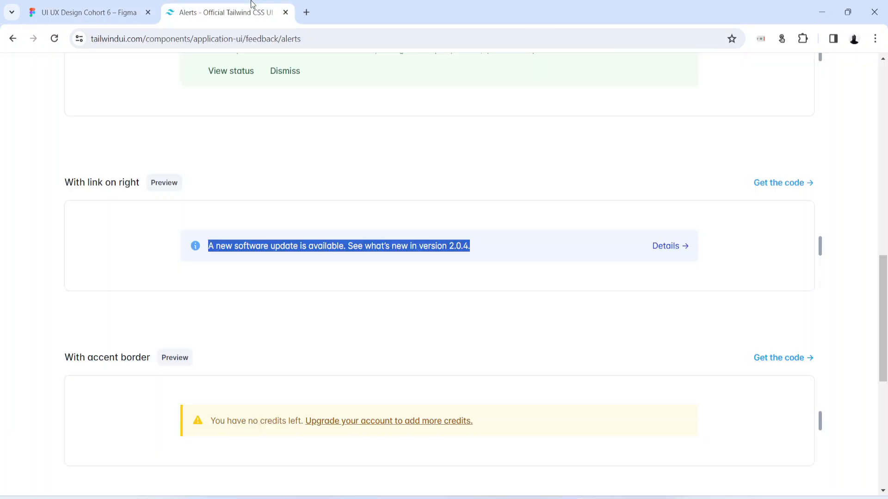
pyautogui.click(92, 13)
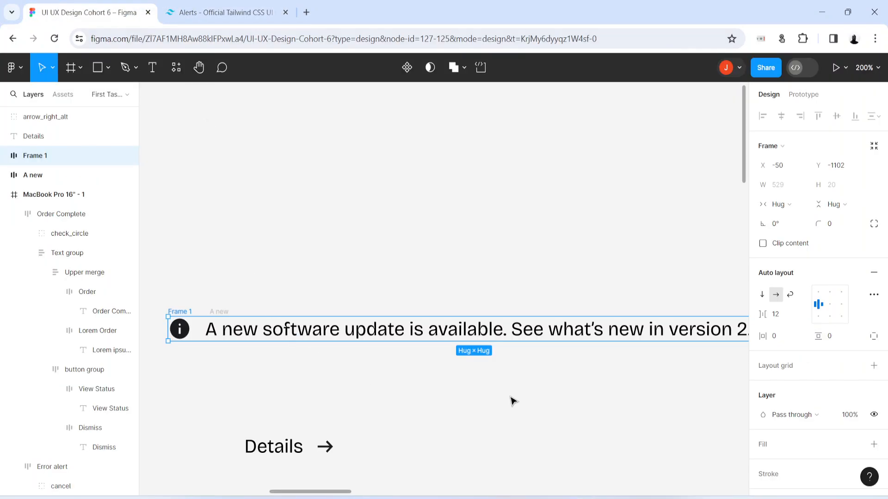
# Step: Inspect how the info icon and the update message text are nested inside their auto layout frame
pyautogui.press('h')
pyautogui.moveTo(579, 415); pyautogui.dragTo(426, 412)
pyautogui.hotkey('ctrl', '-')
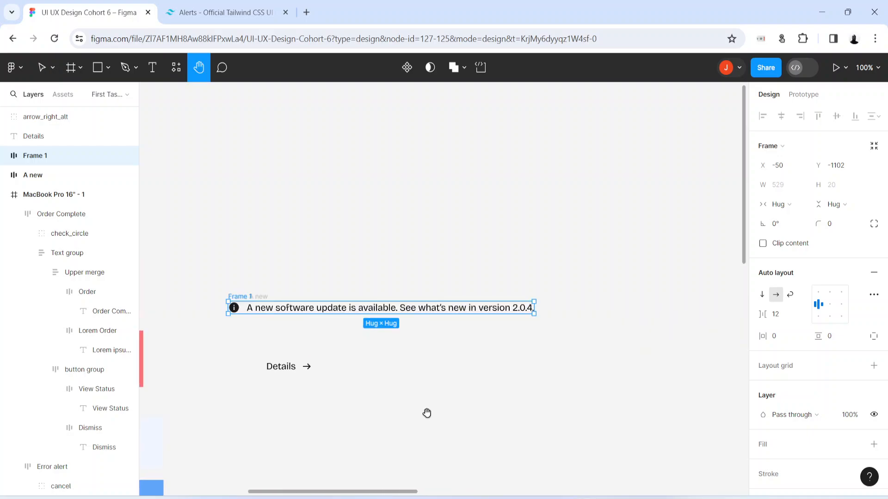
pyautogui.press('v')
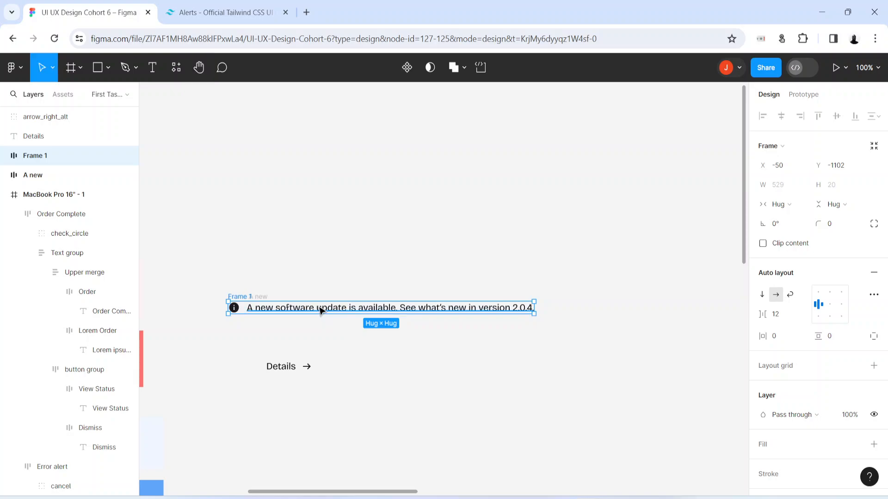
pyautogui.click(320, 309)
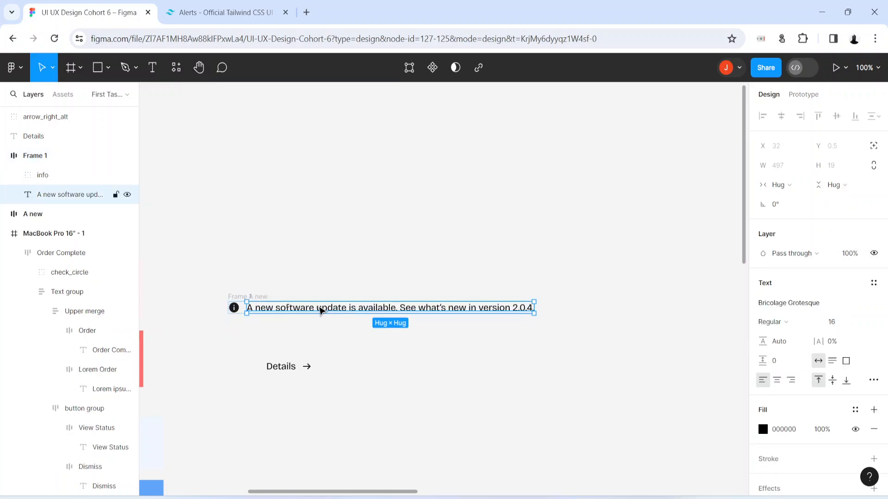
pyautogui.doubleClick(320, 309)
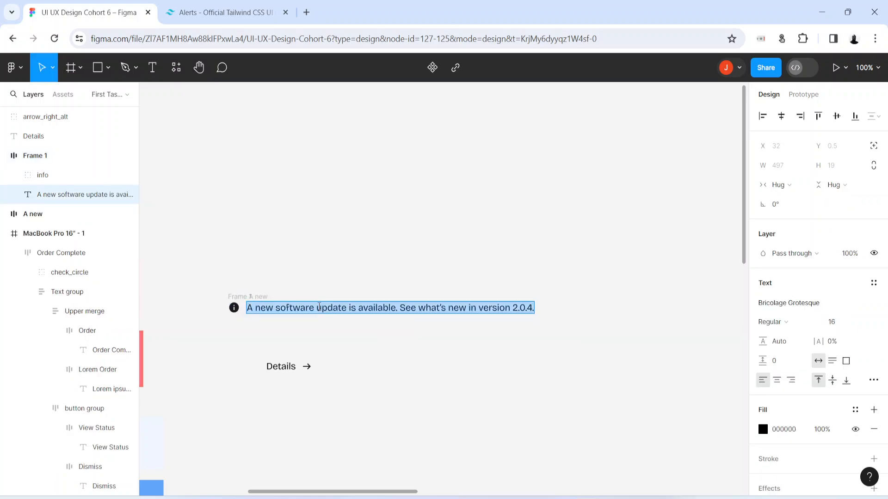
pyautogui.press('Escape')
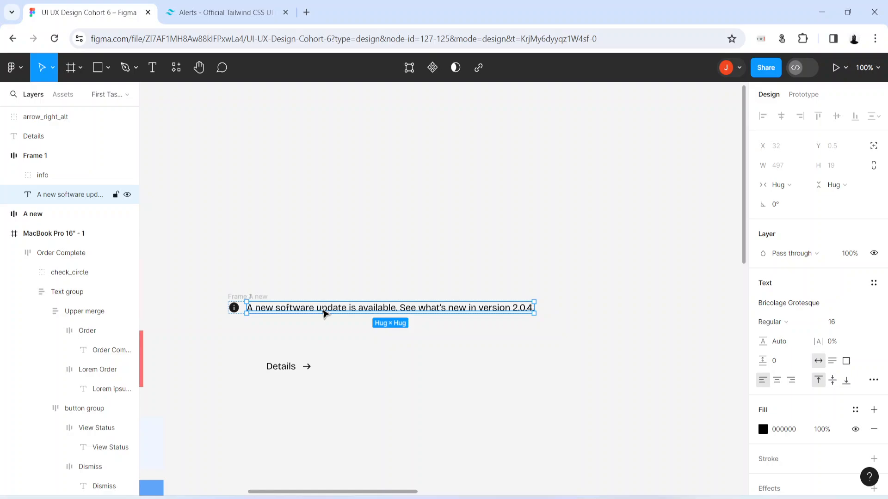
pyautogui.click(323, 345)
pyautogui.click(312, 316)
pyautogui.click(30, 159)
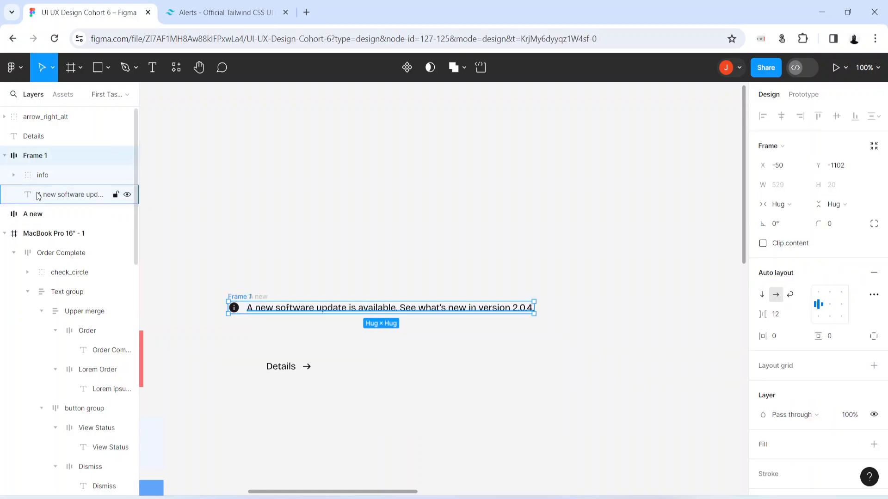
pyautogui.click(50, 175)
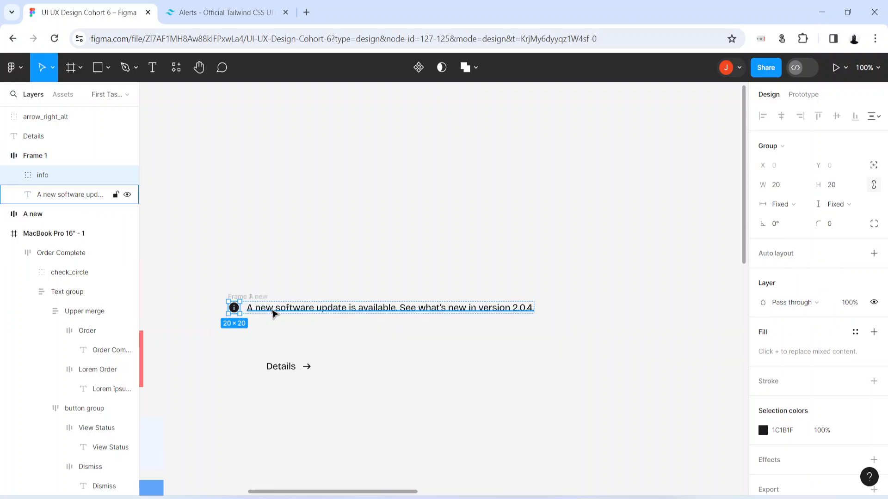
pyautogui.click(274, 313)
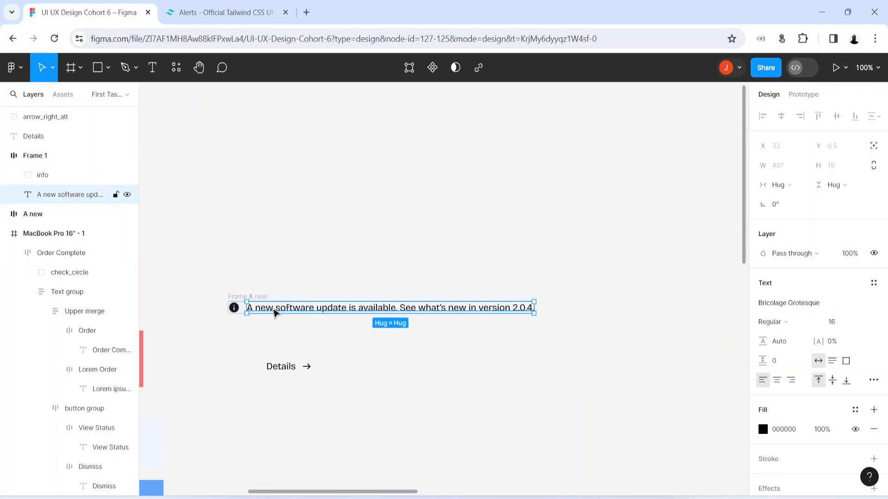
# Step: Pull the update message text out of its frame onto the empty canvas and delete the empty "A new" frame
pyautogui.moveTo(284, 316); pyautogui.dragTo(349, 201)
pyautogui.click(273, 313)
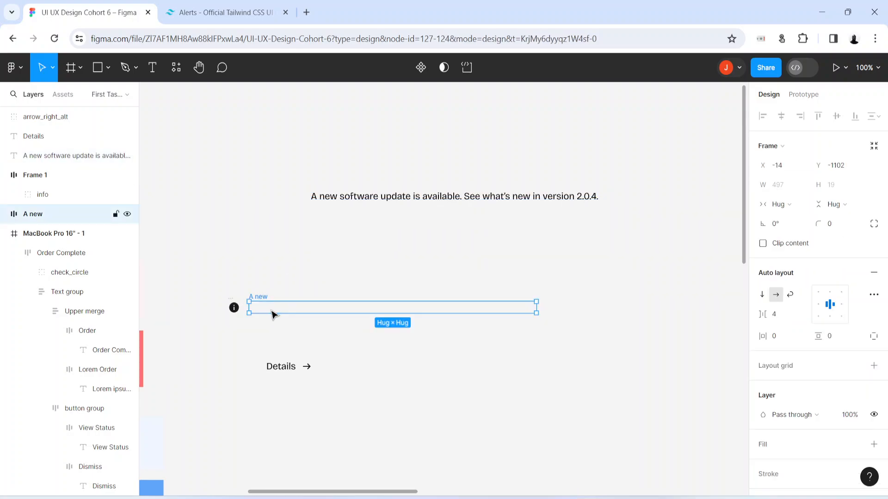
pyautogui.press('Delete')
# Step: Take the info icon out of its auto layout frame, place it above, and delete the emptied frame
pyautogui.click(234, 308)
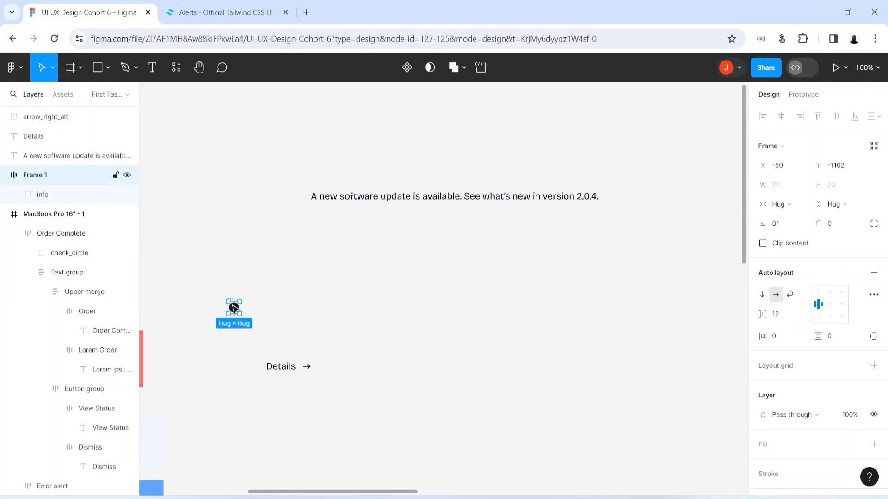
pyautogui.click(234, 310)
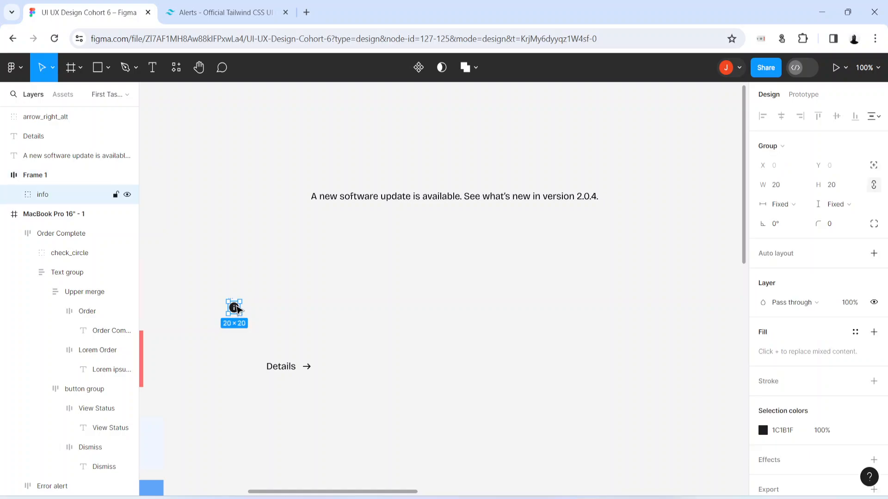
pyautogui.moveTo(236, 309); pyautogui.dragTo(236, 249)
pyautogui.click(234, 308)
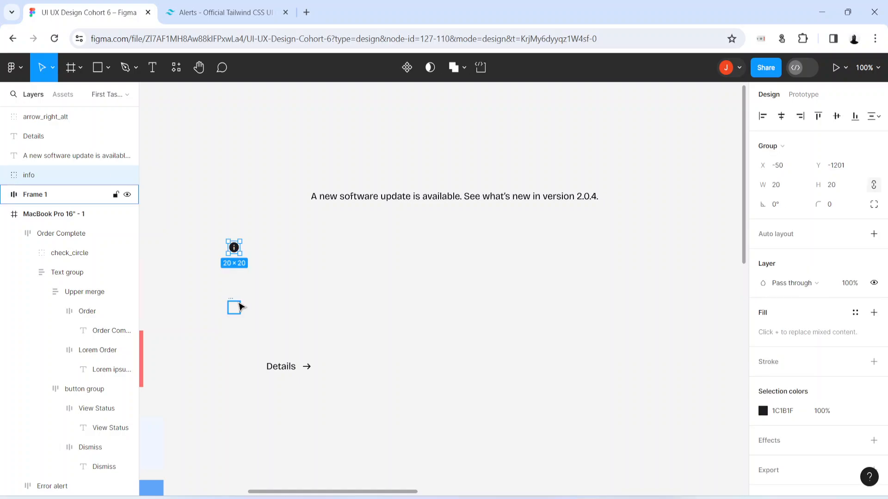
pyautogui.press('Delete')
# Step: Move the update message text down, wrap it in an auto layout frame and name the frame "a new"
pyautogui.moveTo(363, 199); pyautogui.dragTo(349, 280)
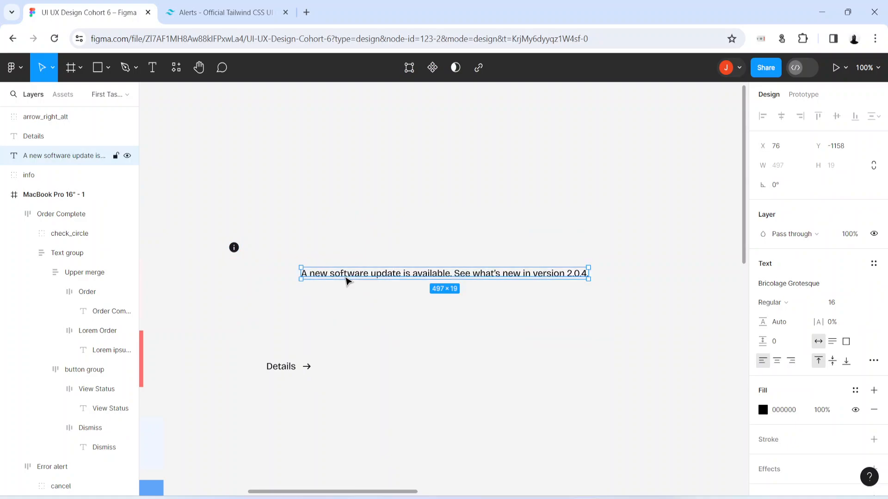
pyautogui.hotkey('ctrl', '+')
pyautogui.hotkey('shift', 'a')
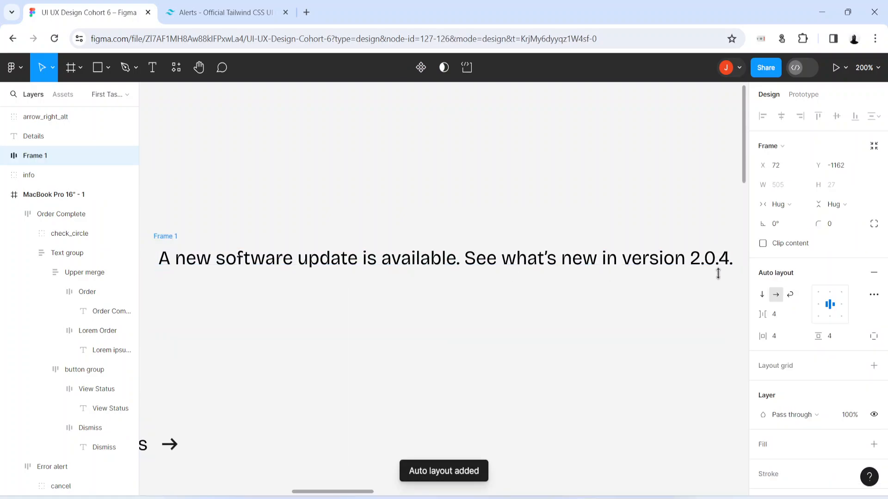
pyautogui.doubleClick(168, 236)
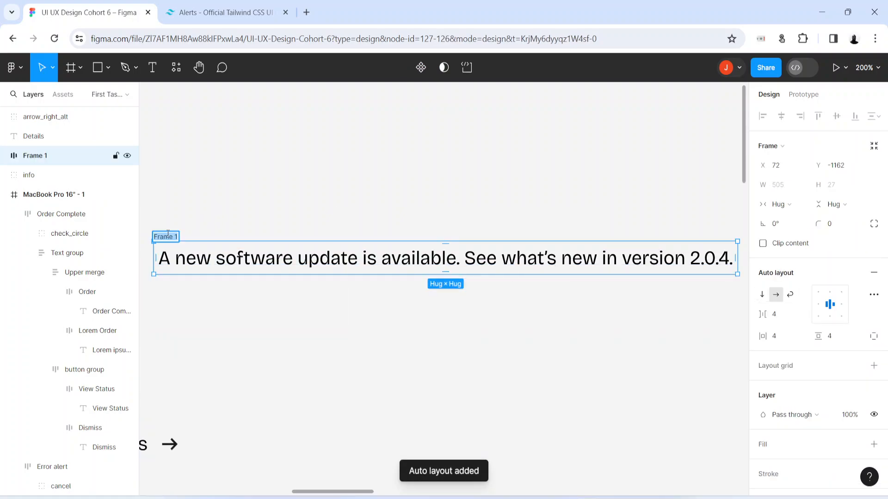
pyautogui.write('a new')
pyautogui.press('Return')
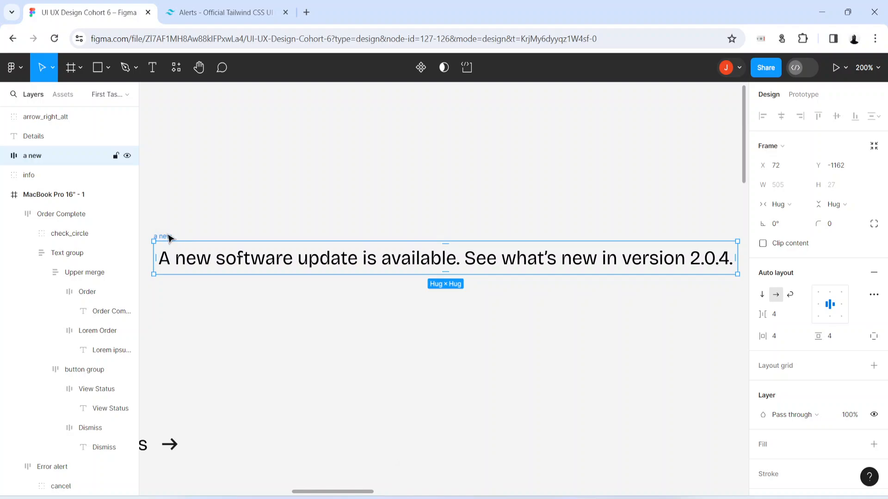
# Step: Set the "a new" frame's padding to 0 and make the message text inside fill the container width
pyautogui.click(781, 335)
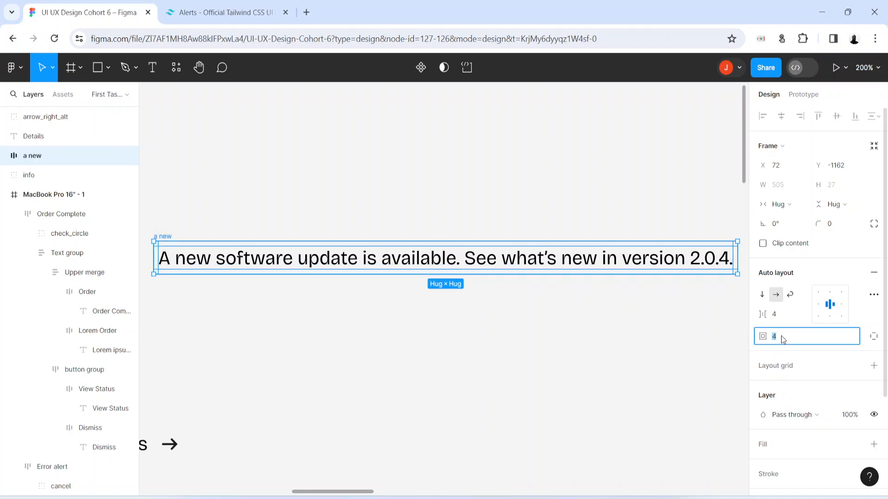
pyautogui.write('0')
pyautogui.press('Return')
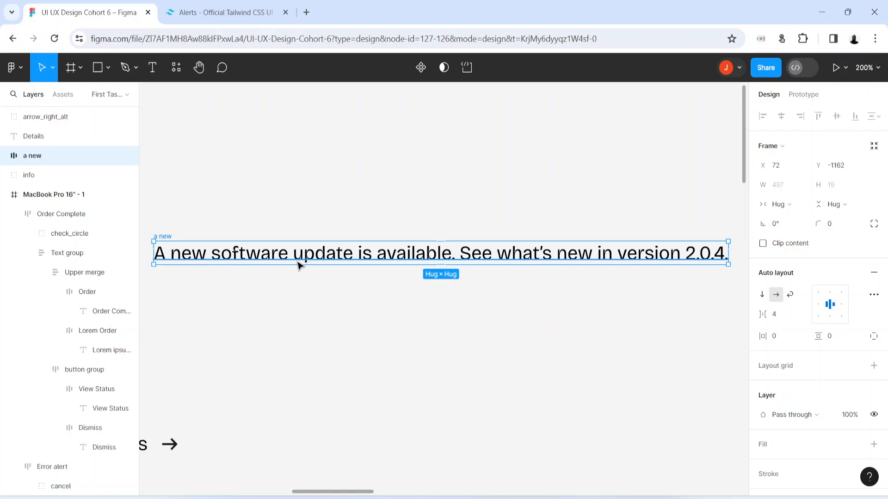
pyautogui.click(317, 261)
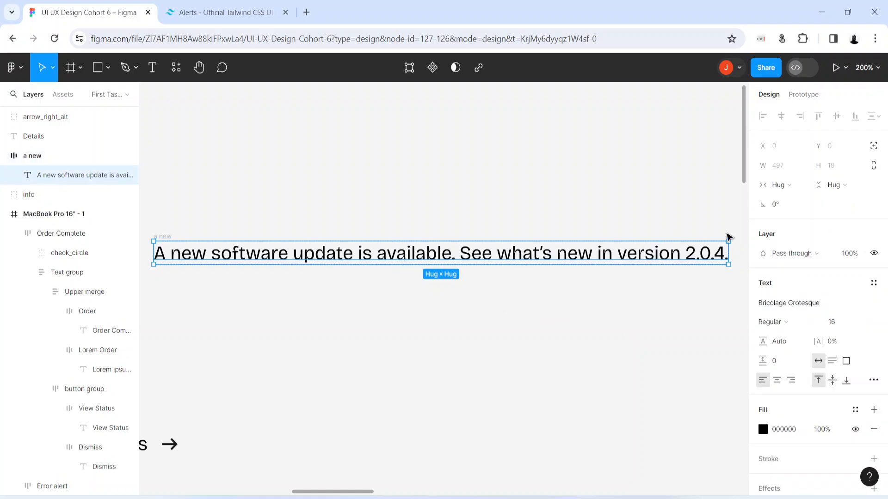
pyautogui.click(788, 185)
pyautogui.click(789, 201)
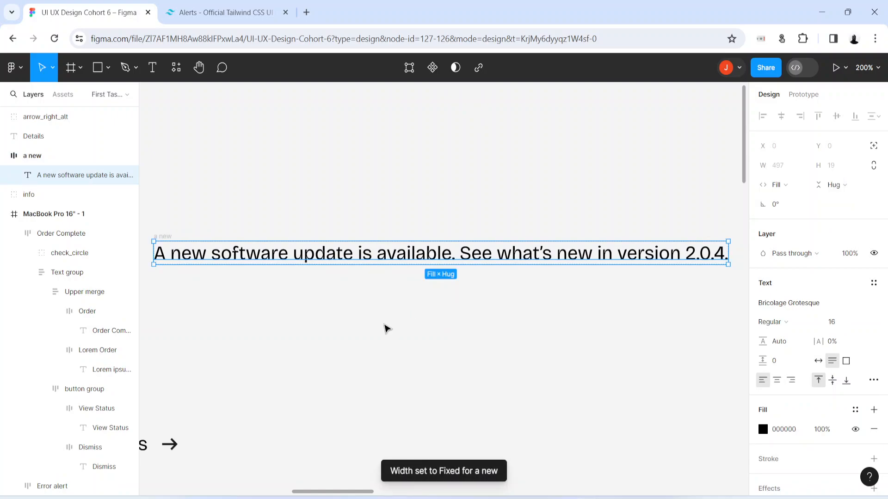
# Step: Place the info icon level with and before the update message, and combine both in a horizontal auto layout frame
pyautogui.click(386, 328)
pyautogui.hotkey('shift', '0')
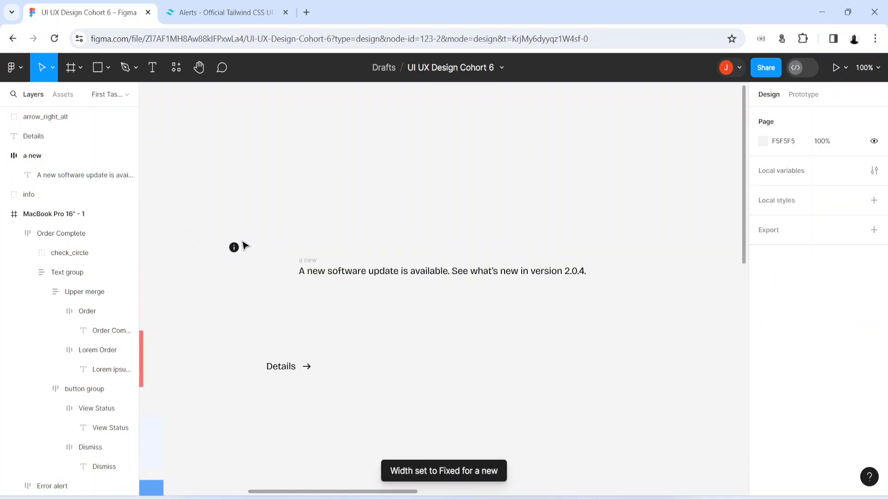
pyautogui.moveTo(234, 248); pyautogui.dragTo(272, 271)
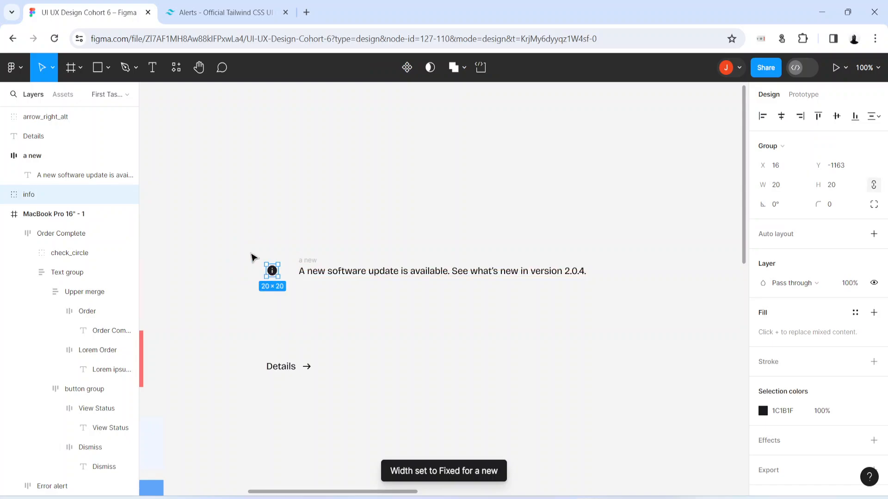
pyautogui.moveTo(233, 226); pyautogui.dragTo(629, 310)
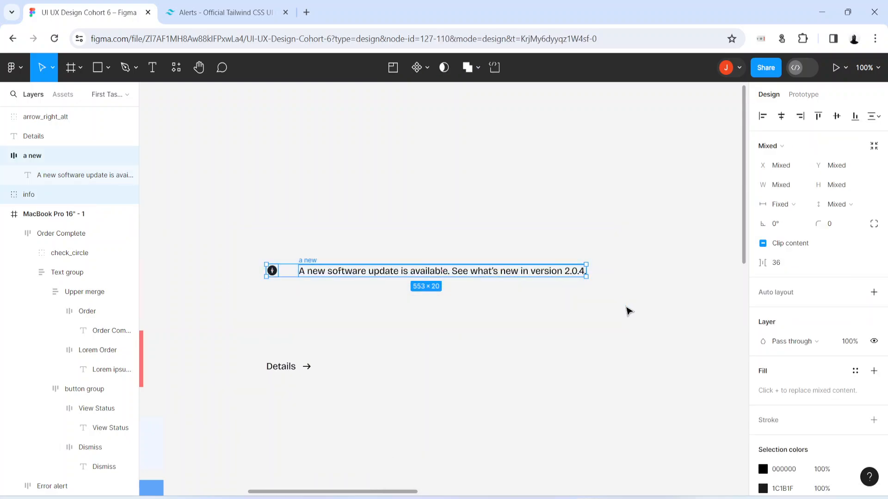
pyautogui.hotkey('shift', 'a')
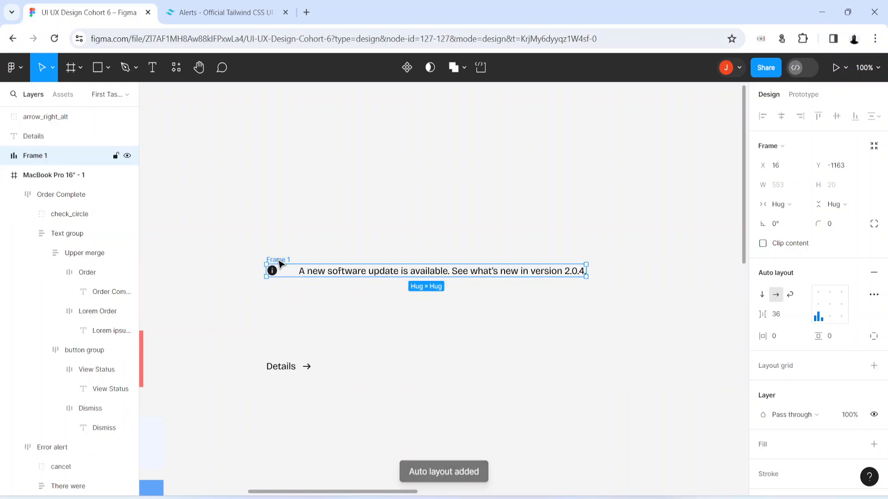
# Step: Rename the frame holding the info icon and message "Left content"
pyautogui.doubleClick(278, 259)
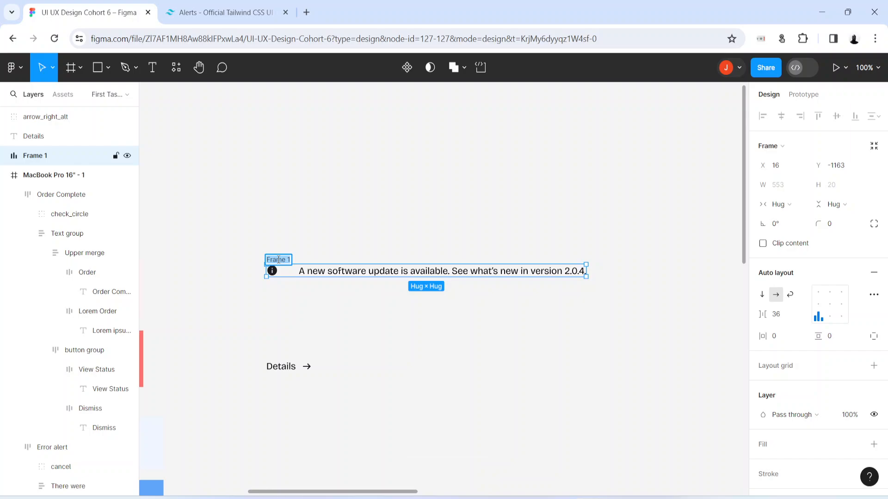
pyautogui.write('Left te')
pyautogui.write('ntent')
pyautogui.press('Return')
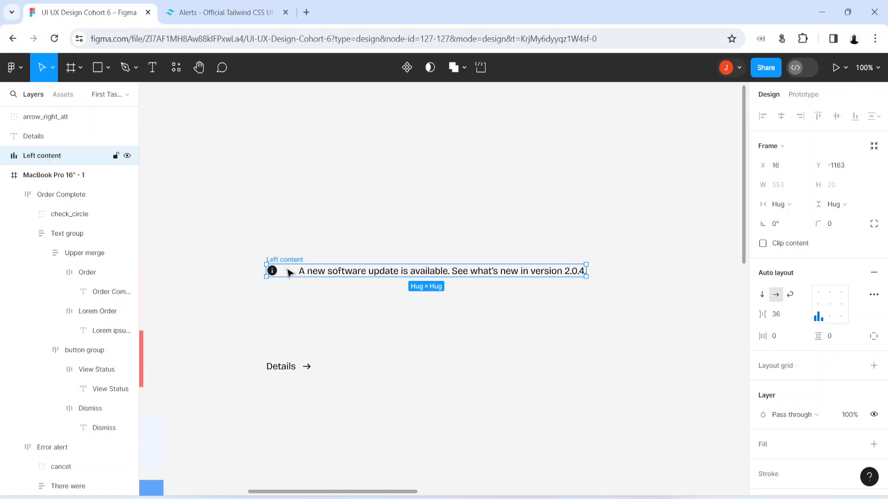
# Step: Shift the "Left content" frame slightly down and set the gap between its items to 12
pyautogui.moveTo(277, 257); pyautogui.dragTo(294, 273)
pyautogui.click(787, 316)
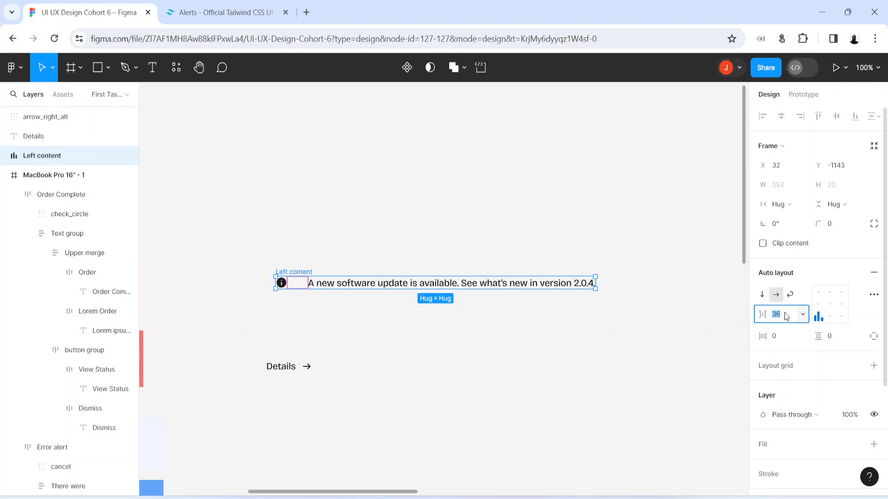
pyautogui.write('12')
pyautogui.press('Return')
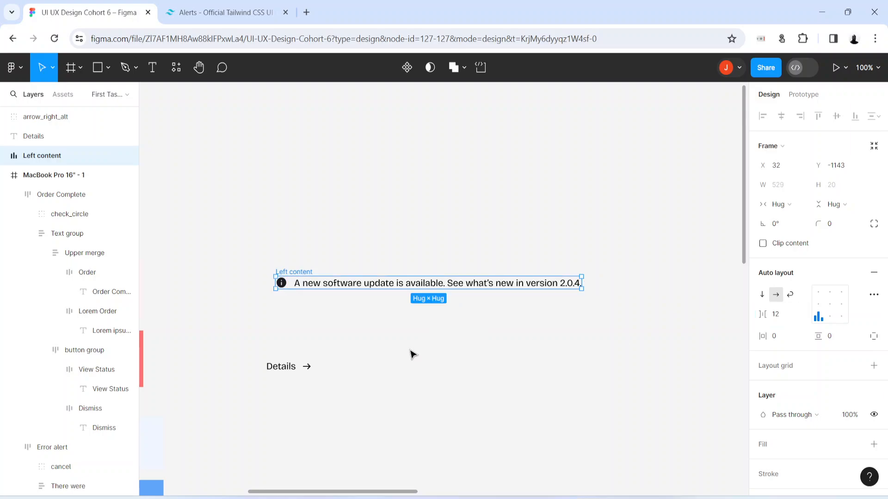
# Step: Set the nested "a new" frame's width to Fill container and move the "Left content" frame further left on the canvas
pyautogui.doubleClick(342, 289)
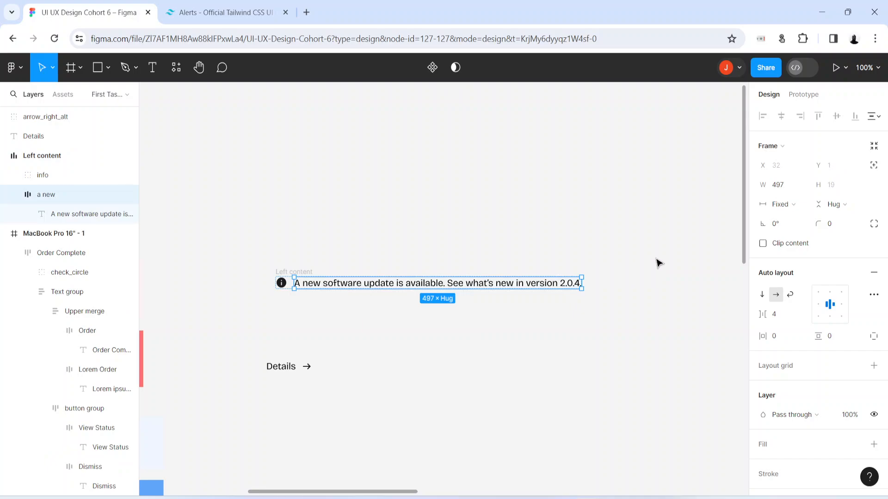
pyautogui.click(787, 205)
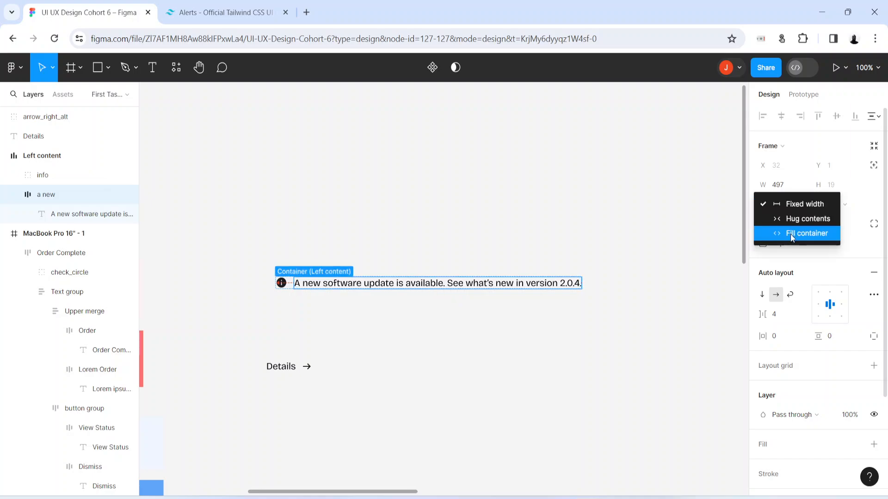
pyautogui.click(789, 234)
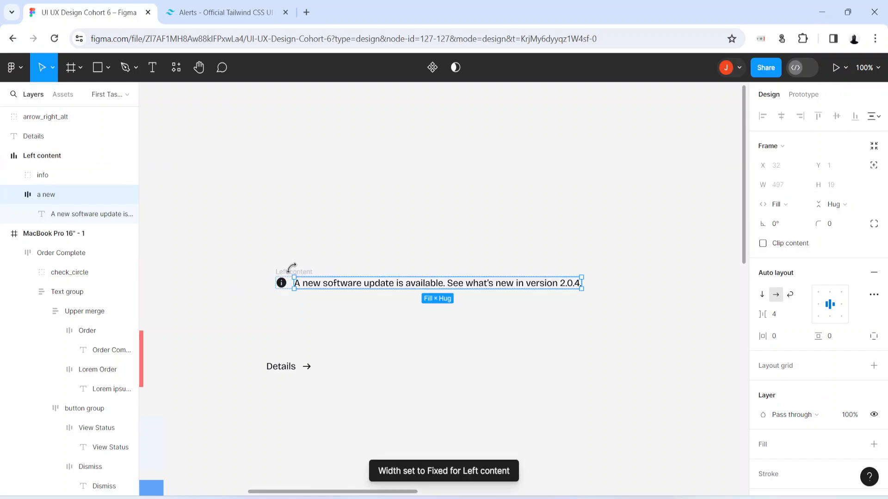
pyautogui.moveTo(287, 274); pyautogui.dragTo(238, 274)
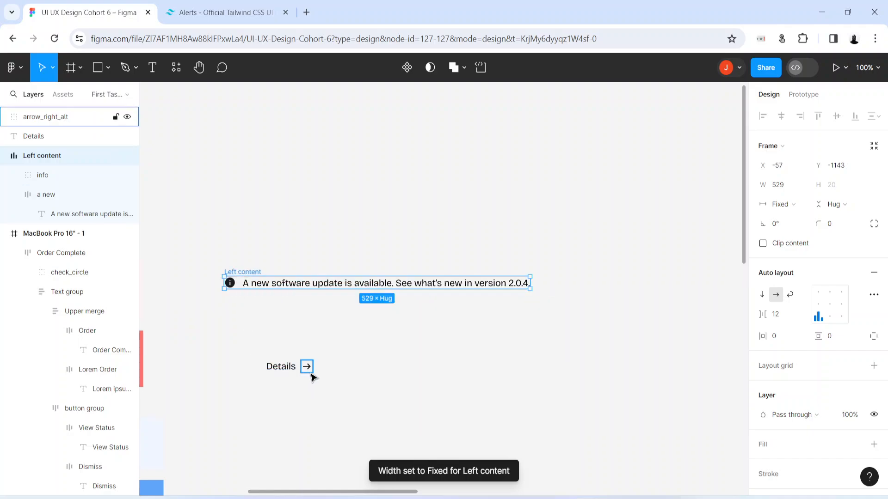
# Step: Move the "Details" text further left, away from the arrow icon
pyautogui.hotkey('ctrl', '+')
pyautogui.press('space')
pyautogui.moveTo(300, 393); pyautogui.dragTo(488, 291)
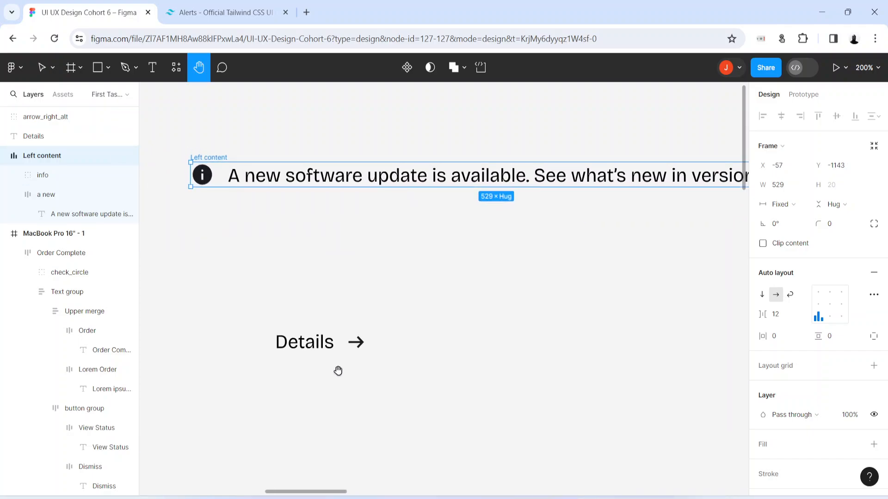
pyautogui.press('v')
pyautogui.click(314, 350)
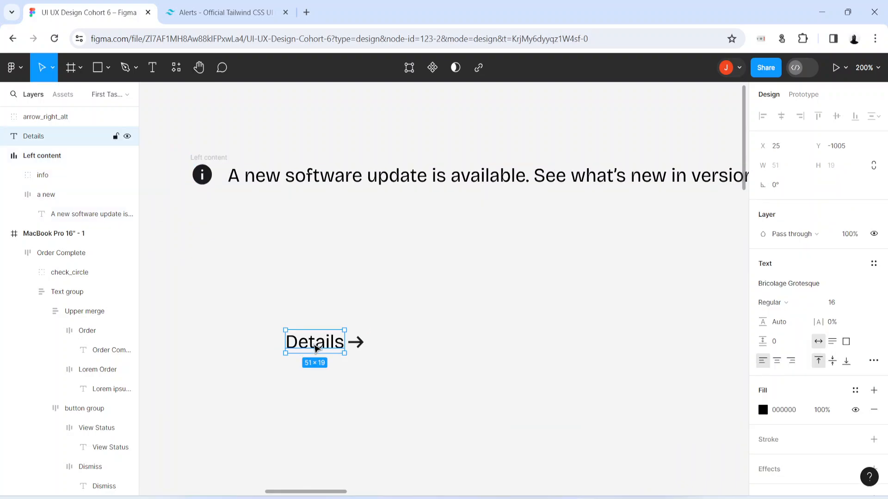
pyautogui.moveTo(484, 406); pyautogui.dragTo(222, 301)
pyautogui.click(335, 354)
pyautogui.click(318, 349)
pyautogui.moveTo(318, 349); pyautogui.dragTo(294, 350)
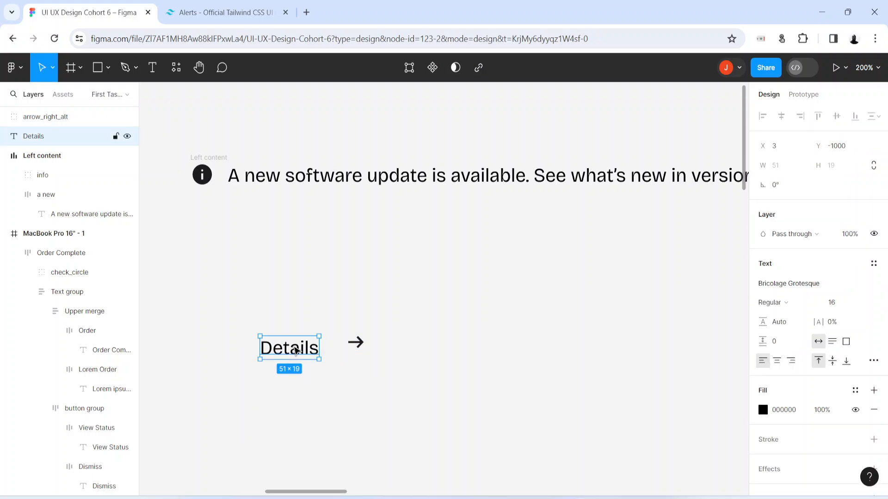
# Step: Wrap the "Details" text in its own auto layout frame with padding 0
pyautogui.hotkey('shift', 'a')
pyautogui.click(793, 337)
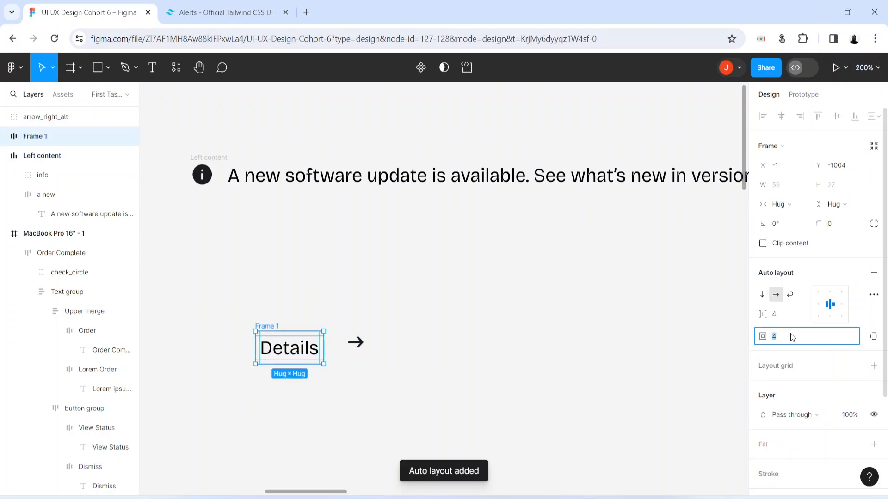
pyautogui.write('0')
pyautogui.press('Return')
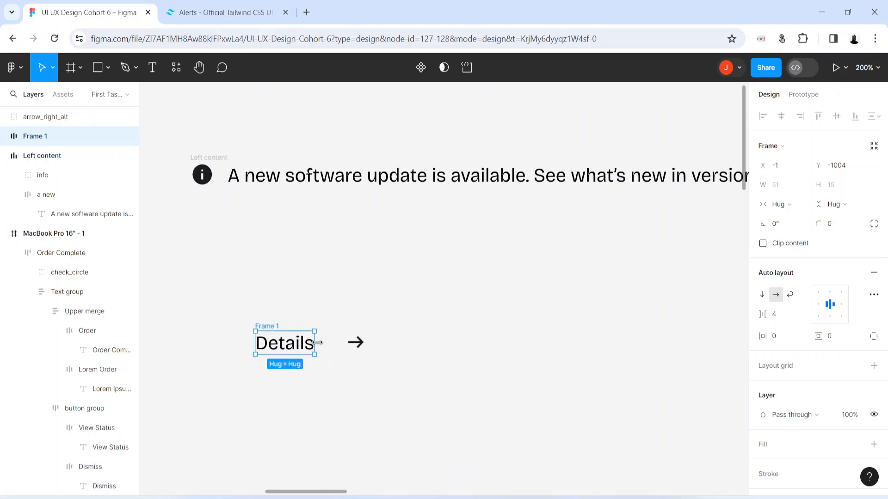
# Step: Rename the frame around the "Details" text "Details"
pyautogui.click(356, 343)
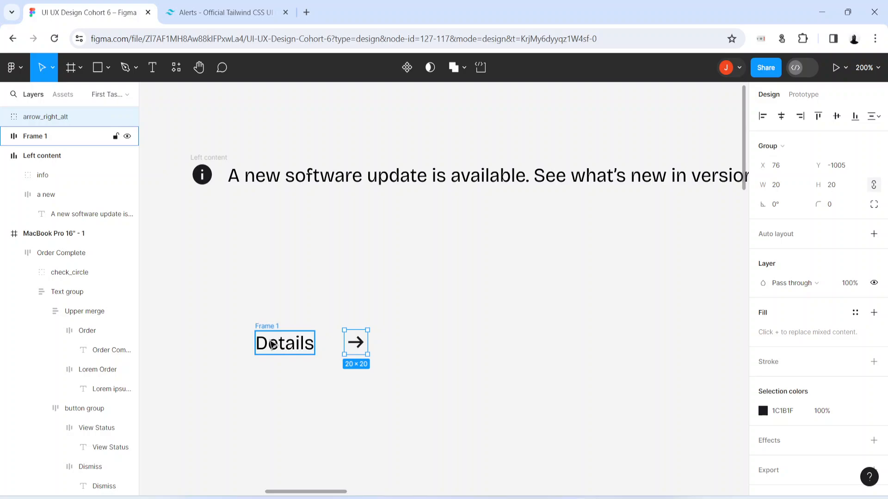
pyautogui.doubleClick(267, 326)
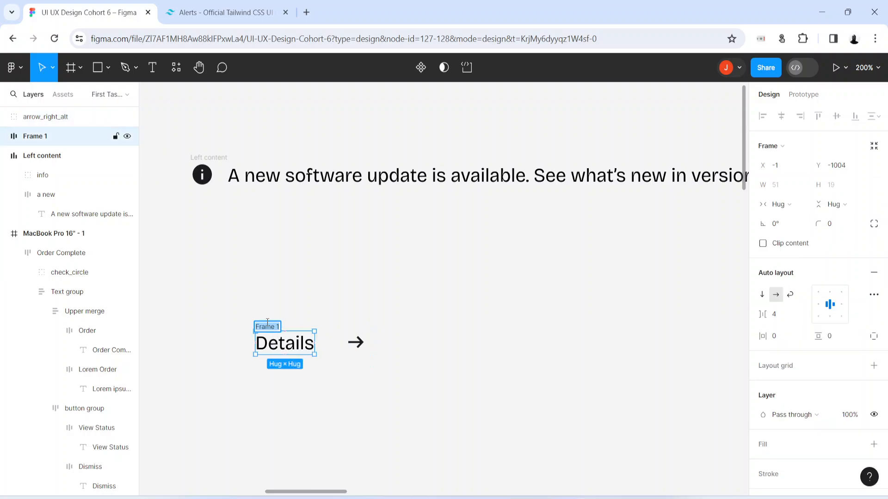
pyautogui.write('Details')
pyautogui.press('Return')
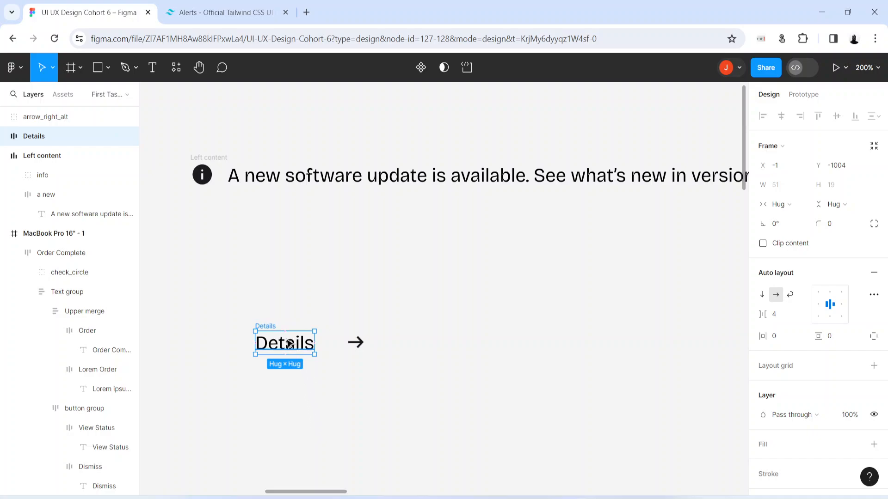
# Step: Shift the "Details" frame and the arrow icon down onto the same level, and combine both in a horizontal auto layout frame
pyautogui.moveTo(294, 347); pyautogui.dragTo(286, 370)
pyautogui.moveTo(356, 342); pyautogui.dragTo(355, 365)
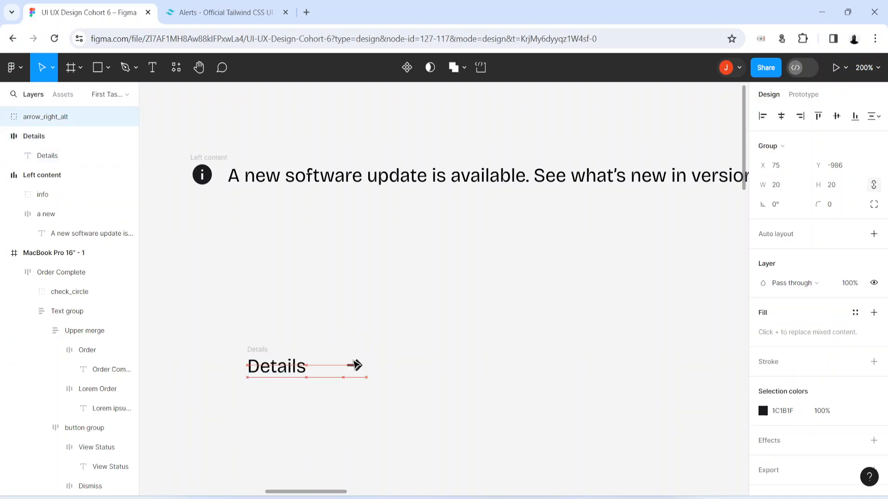
pyautogui.moveTo(230, 327); pyautogui.dragTo(484, 416)
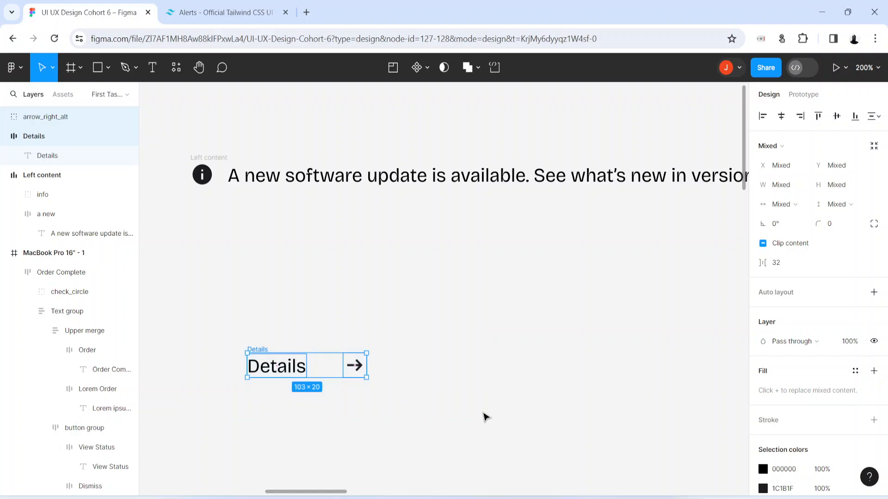
pyautogui.hotkey('shift', 'a')
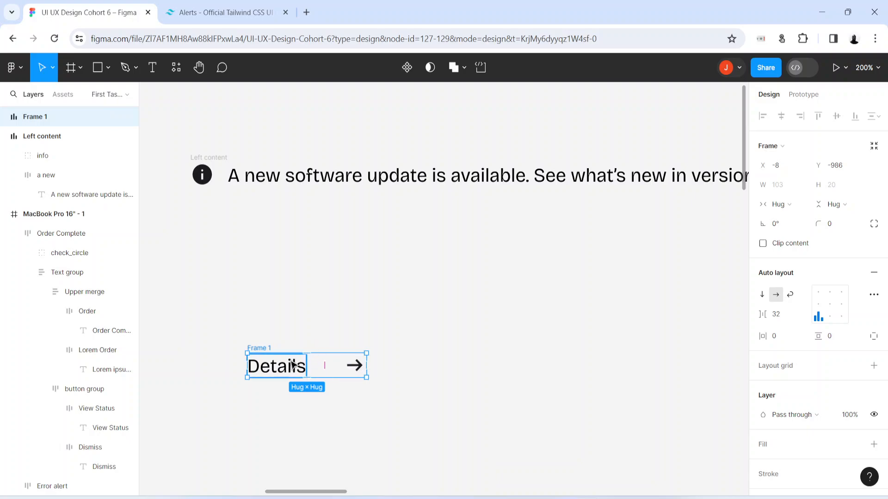
# Step: Move the combined Details and arrow frame up and to the right, and align its contents to the left center
pyautogui.moveTo(273, 363); pyautogui.dragTo(352, 337)
pyautogui.hotkey('ctrl', '+')
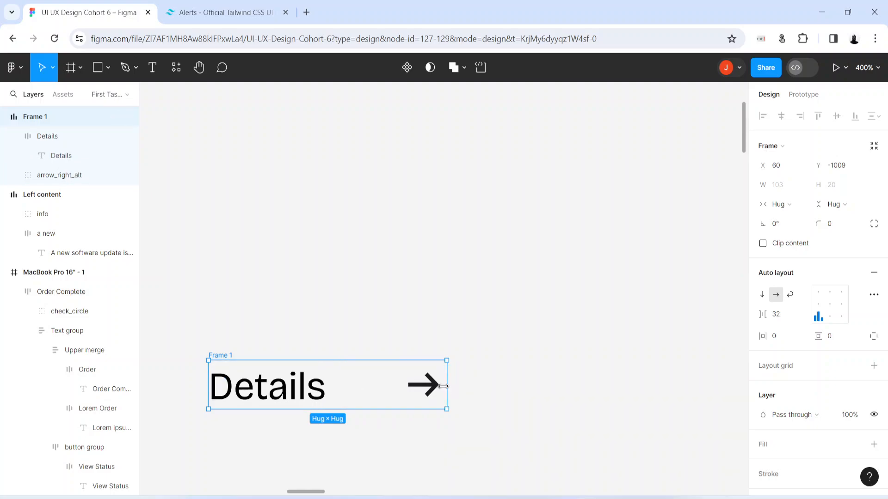
pyautogui.press('+')
pyautogui.press('space')
pyautogui.moveTo(323, 442); pyautogui.dragTo(559, 212)
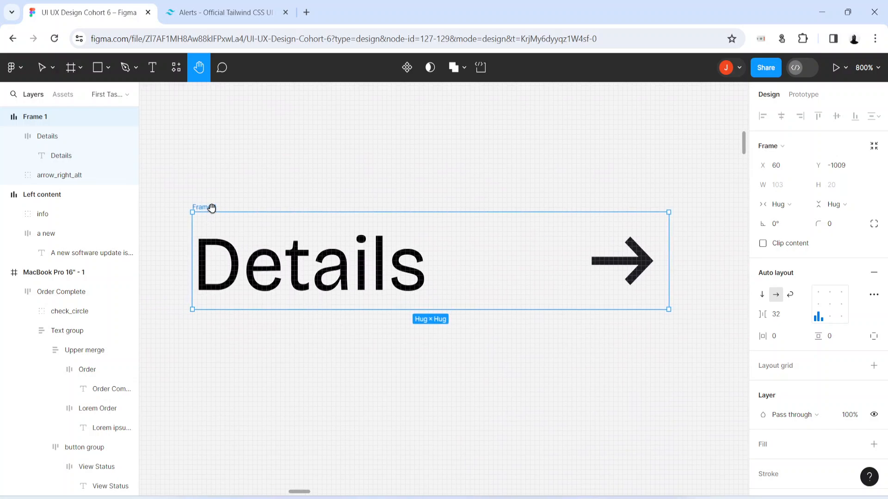
pyautogui.click(819, 301)
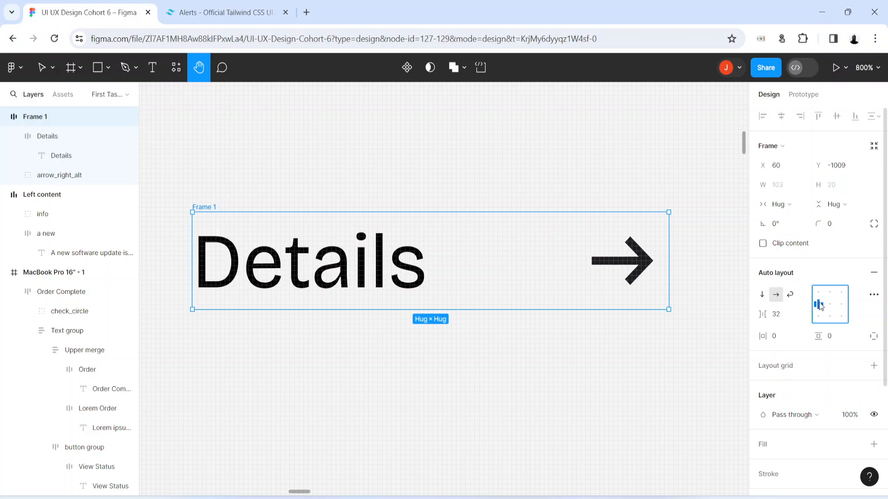
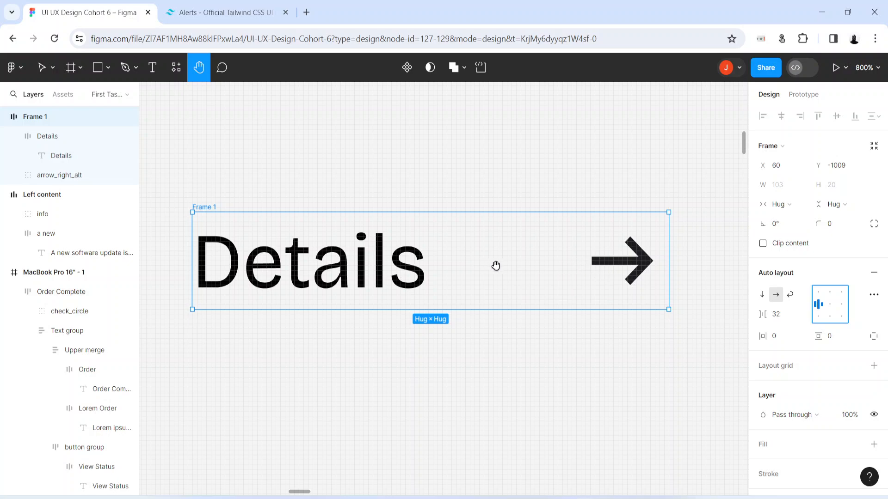
# Step: Set the gap between the "Details" label and the arrow to 4
pyautogui.click(784, 317)
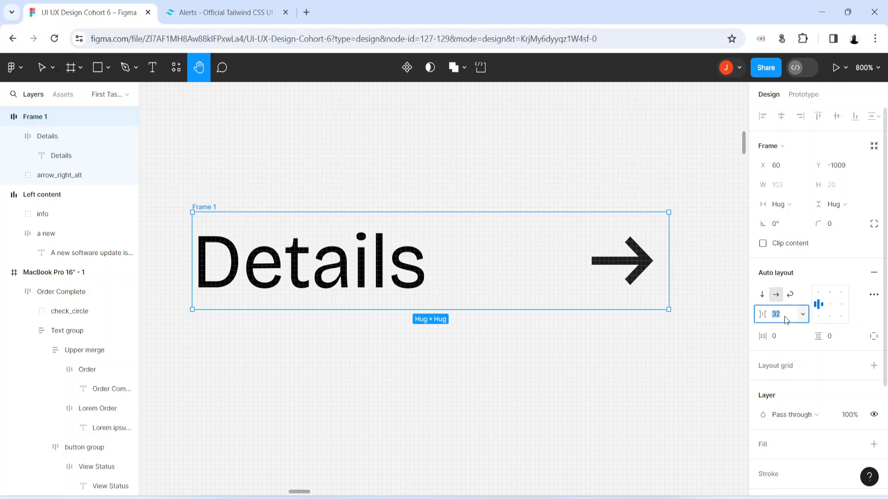
pyautogui.write('4')
pyautogui.press('Return')
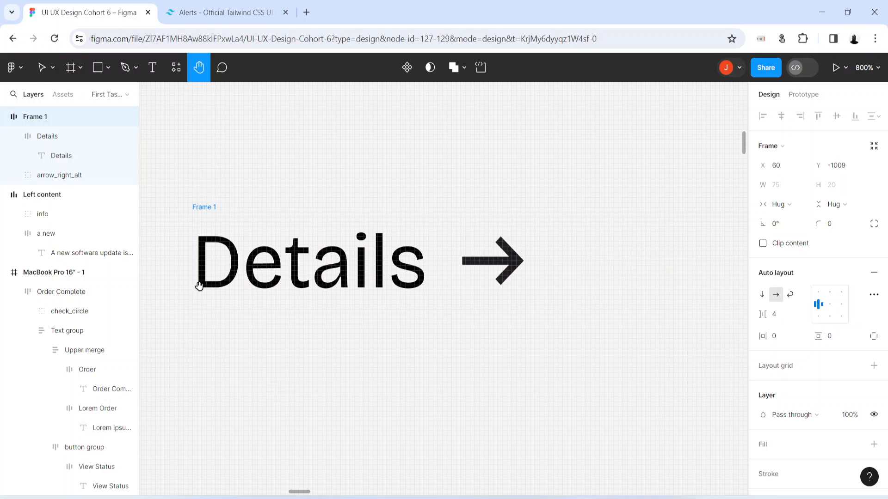
pyautogui.press('v')
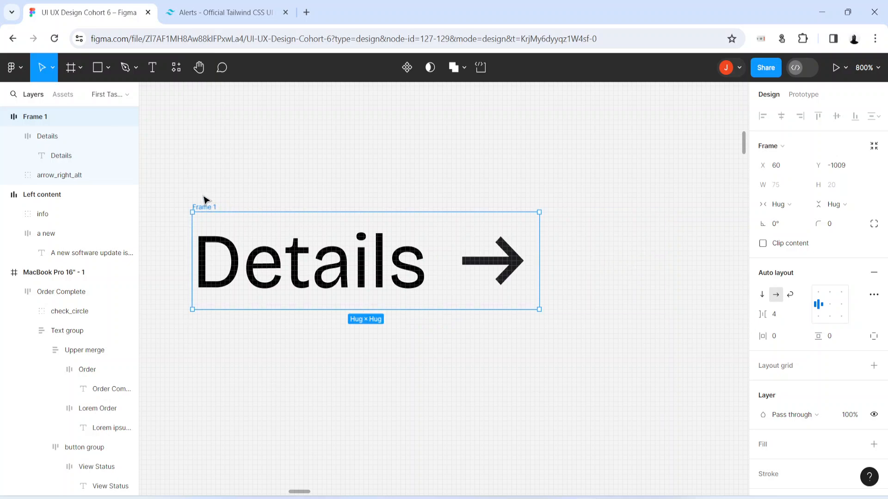
# Step: Tighten the gap between the "Details" label and the arrow to 2
pyautogui.press('-')
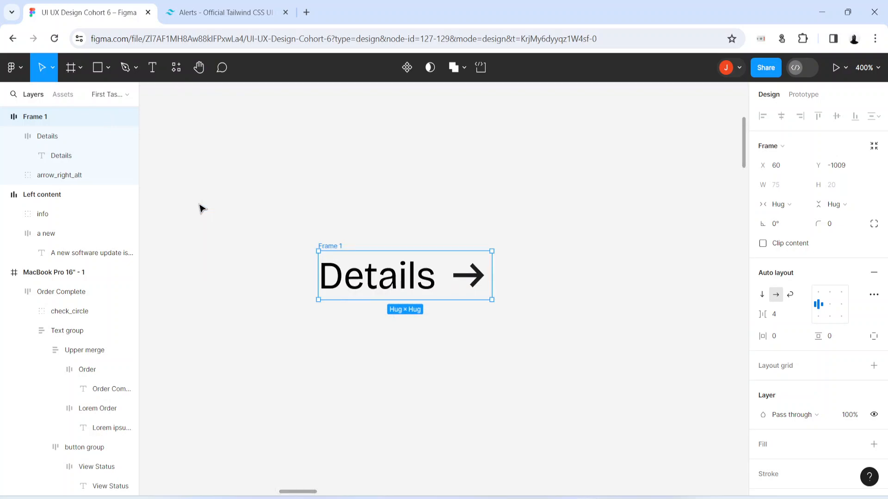
pyautogui.click(789, 313)
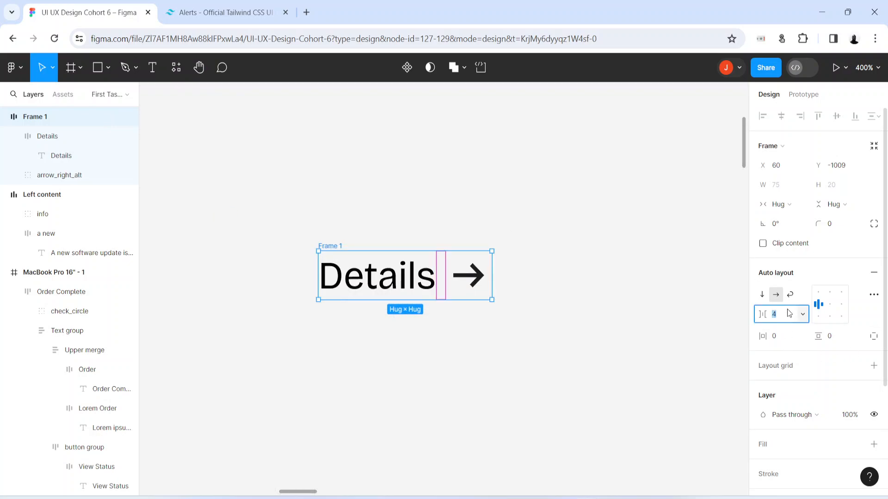
pyautogui.write('2')
pyautogui.press('Return')
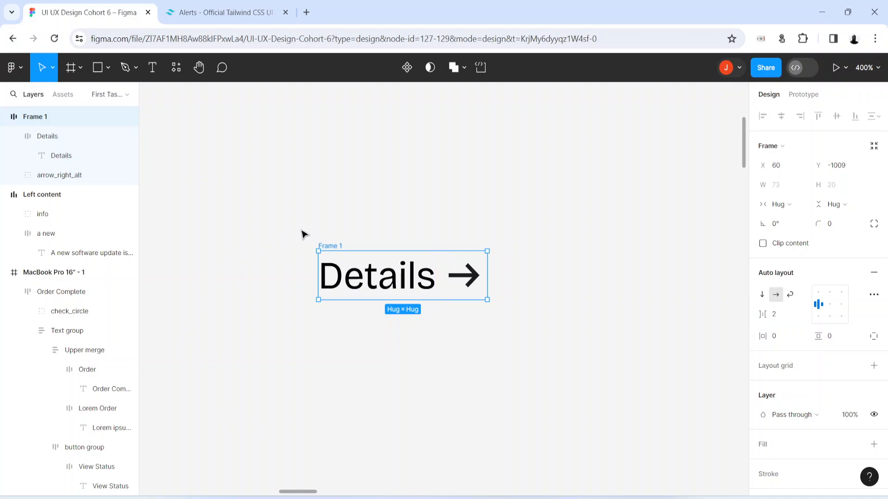
# Step: Rename the frame holding the label and arrow "Details button"
pyautogui.doubleClick(328, 247)
pyautogui.write('Details button')
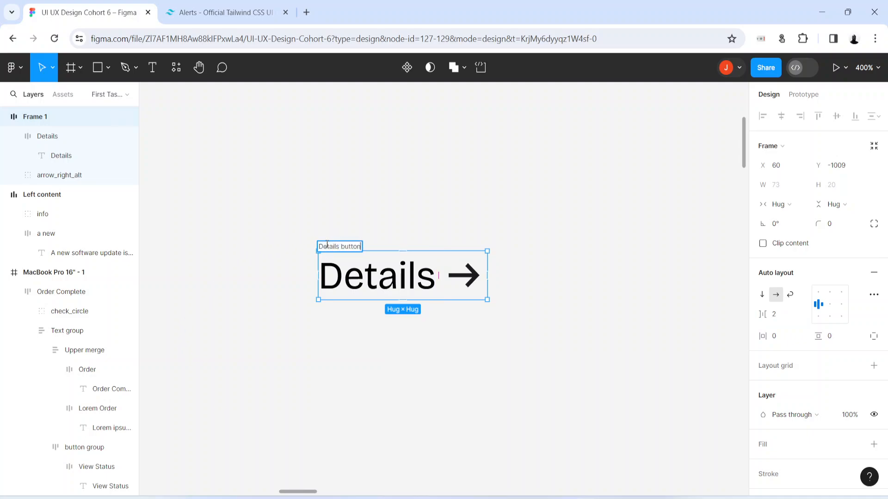
pyautogui.press('Return')
pyautogui.click(334, 363)
# Step: Place the "Details button" frame to the right of the update message, roughly level with it
pyautogui.hotkey('ctrl', '-')
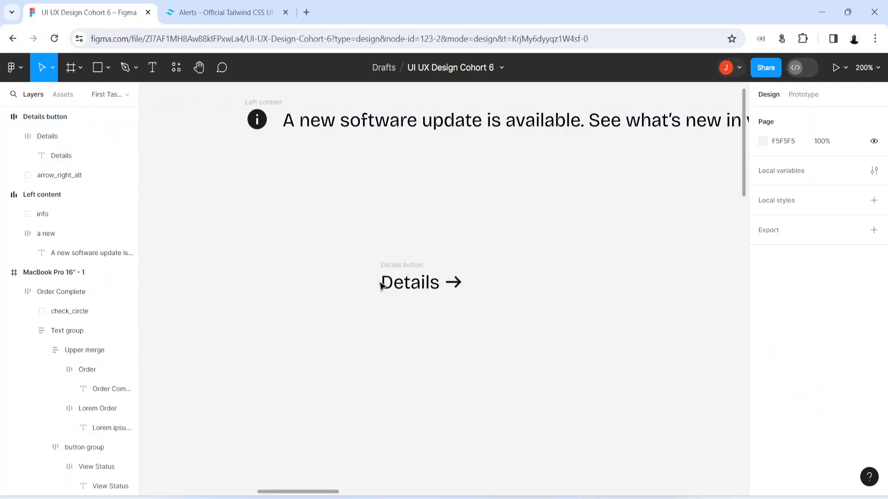
pyautogui.click(395, 272)
pyautogui.moveTo(395, 272); pyautogui.dragTo(610, 201)
pyautogui.hotkey('ctrl', '-')
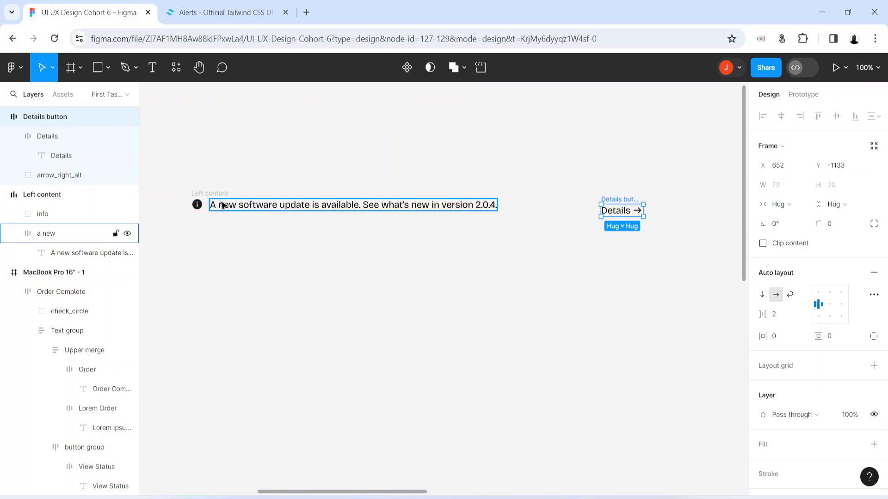
# Step: Combine the "Left content" and "Details button" frames in one horizontal auto layout frame
pyautogui.click(198, 203)
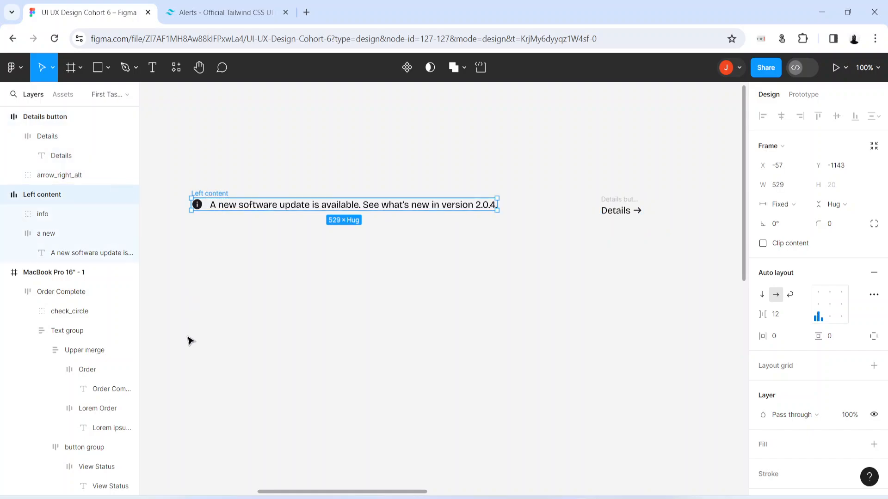
pyautogui.click(176, 255)
pyautogui.moveTo(167, 134); pyautogui.dragTo(682, 271)
pyautogui.hotkey('shift', 'a')
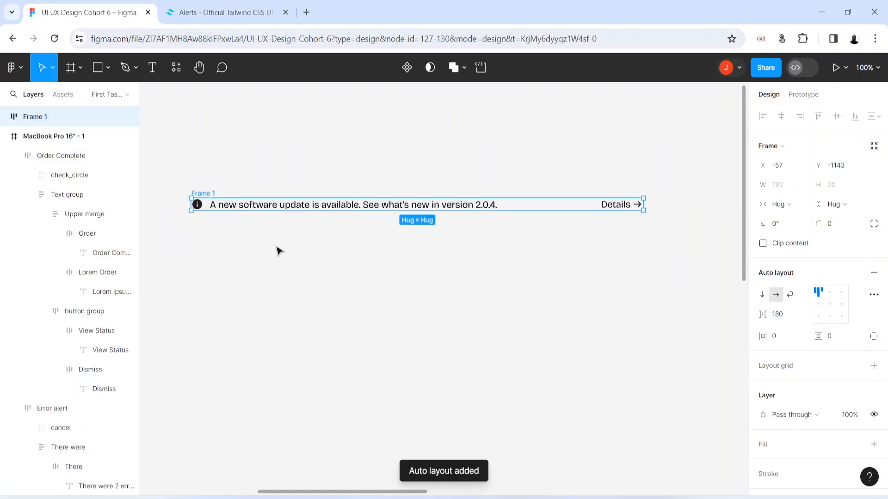
# Step: Give the outer alert frame a white FFFFFF fill and set its horizontal and vertical padding to 16
pyautogui.click(767, 450)
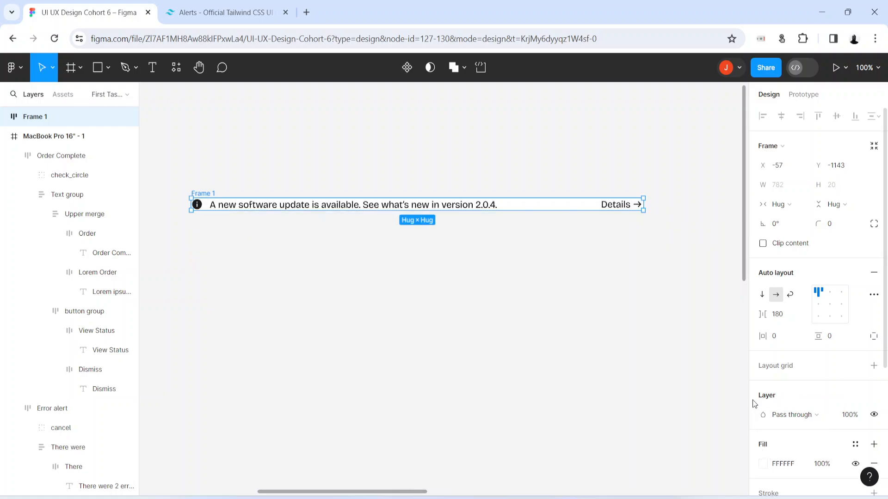
pyautogui.click(784, 340)
pyautogui.write('16')
pyautogui.press('Return')
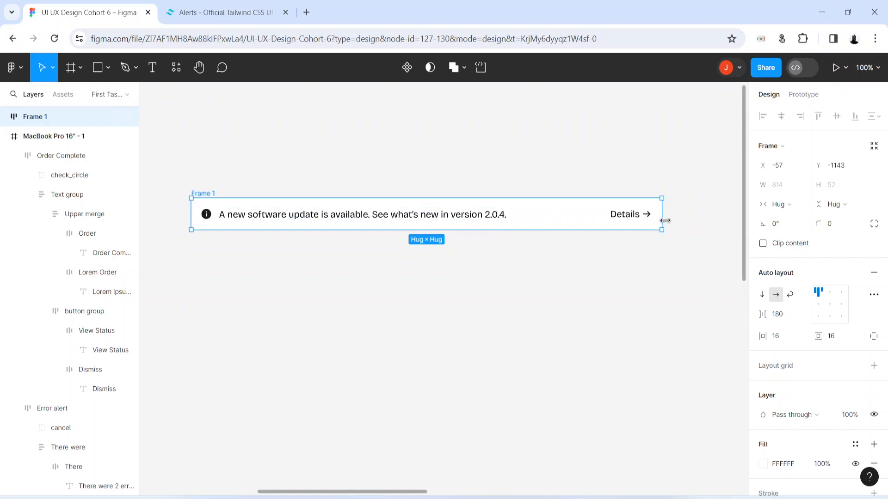
# Step: Try narrowing the outer alert frame to a width of 657, and reset its width to Hug
pyautogui.moveTo(664, 220); pyautogui.dragTo(571, 214)
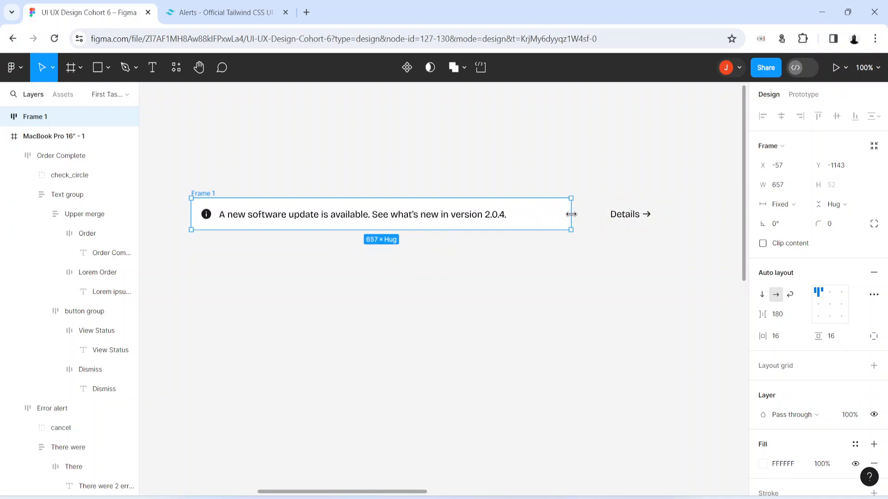
pyautogui.doubleClick(572, 214)
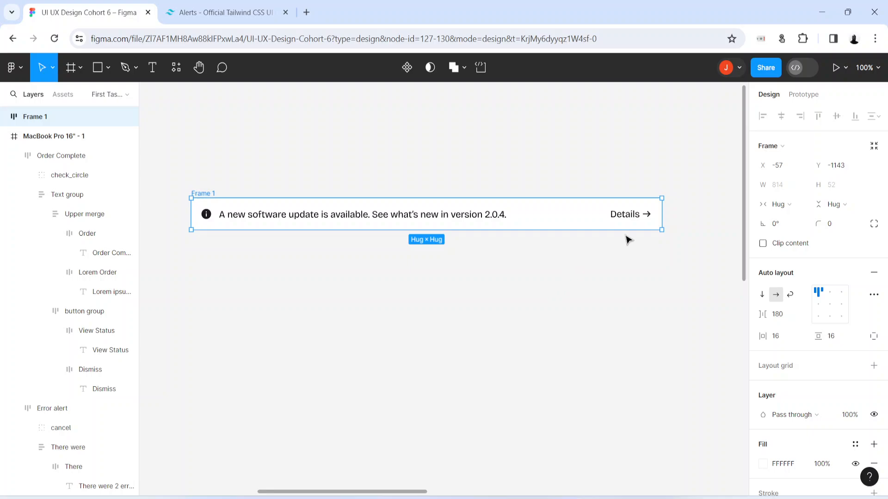
pyautogui.moveTo(656, 220)
pyautogui.mouseDown()
pyautogui.moveTo(460, 220)
pyautogui.moveTo(658, 220)
pyautogui.mouseUp()
pyautogui.doubleClick(658, 221)
# Step: Rename the outer alert frame "Info Layout"
pyautogui.doubleClick(201, 194)
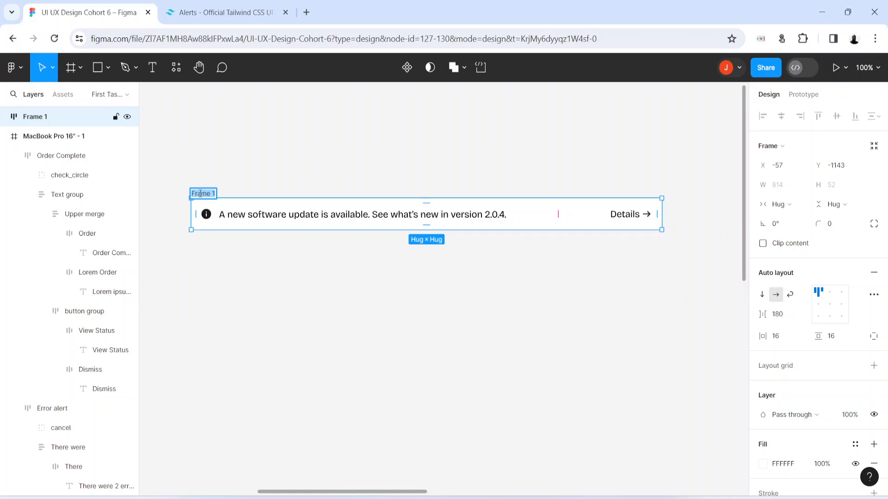
pyautogui.write('Info Layout')
pyautogui.press('Return')
# Step: Set the gap between the items of the "Info Layout" frame to Auto and keep the frame selected
pyautogui.click(803, 315)
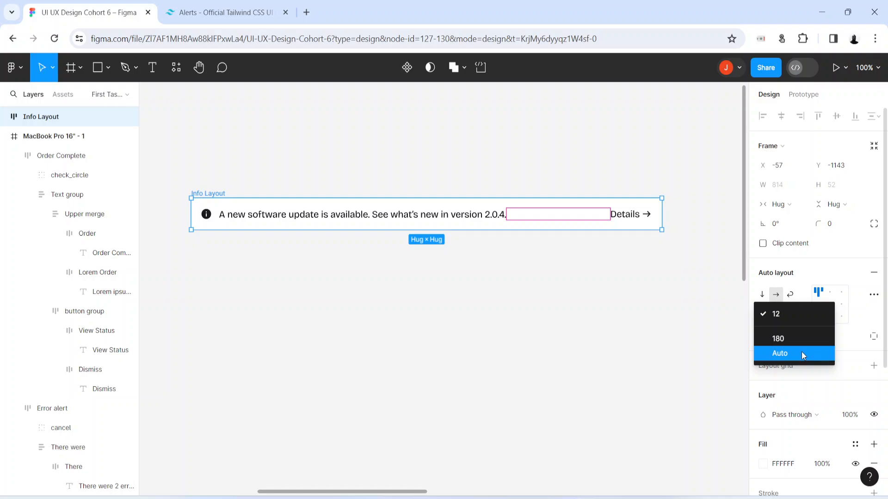
pyautogui.click(801, 352)
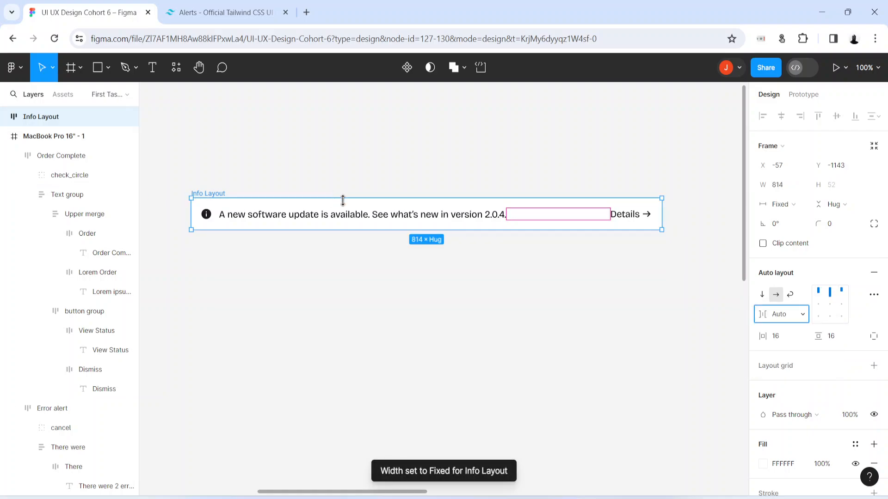
pyautogui.click(612, 360)
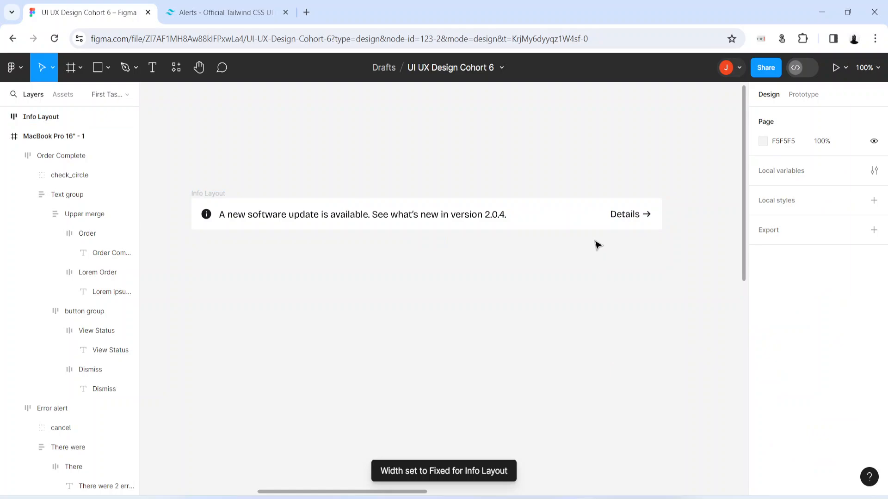
pyautogui.click(219, 193)
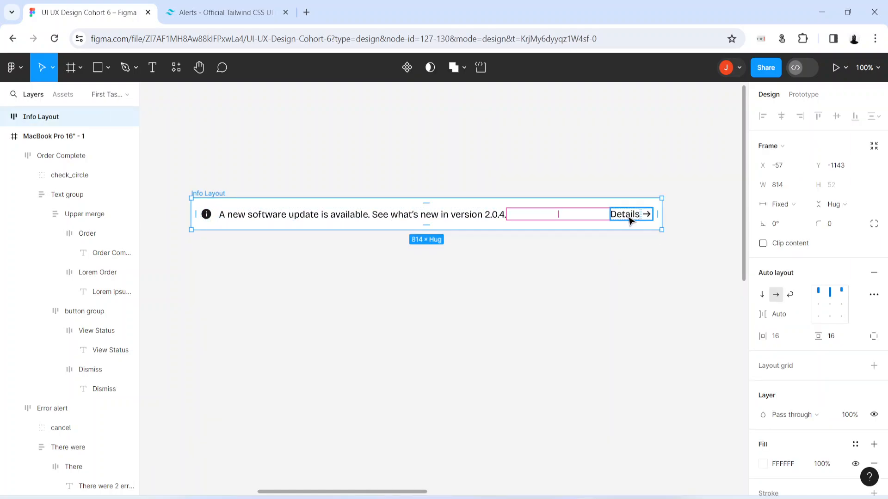
# Step: Keep the "Info Layout" gap on Auto, then reposition the frame and resize it to a width of 808
pyautogui.click(800, 317)
pyautogui.click(803, 317)
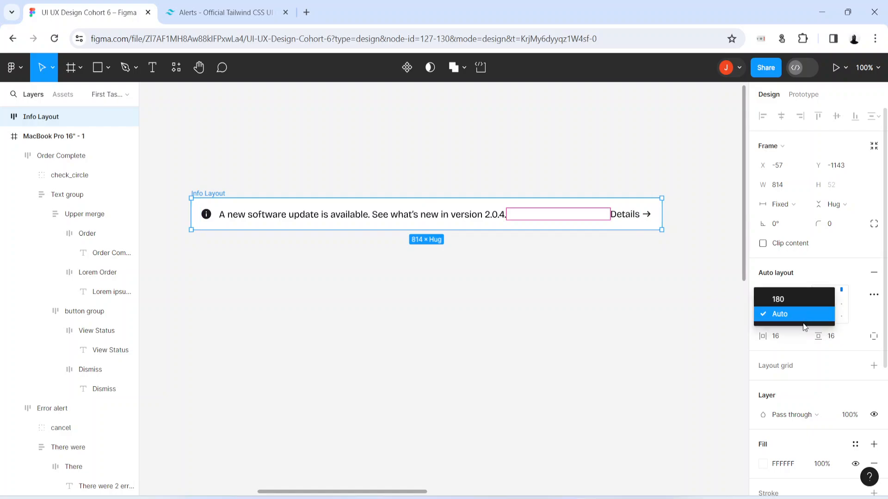
pyautogui.click(798, 316)
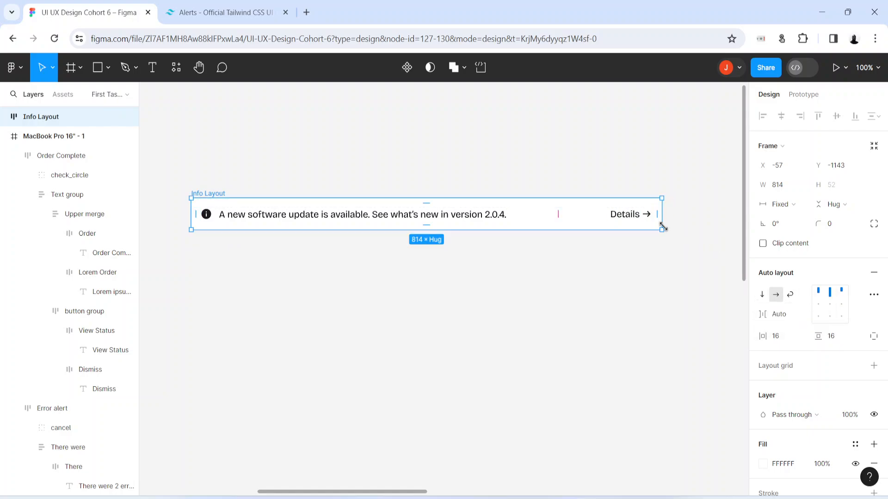
pyautogui.moveTo(664, 220); pyautogui.dragTo(523, 220)
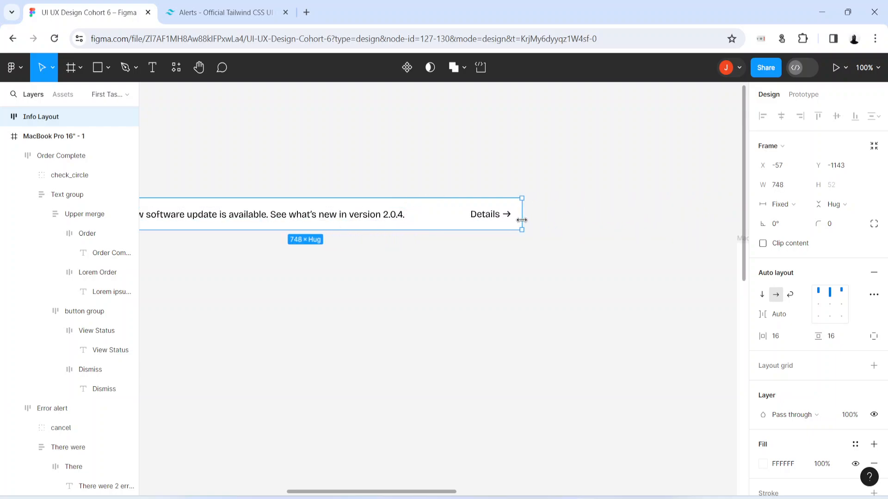
pyautogui.moveTo(287, 214); pyautogui.dragTo(464, 205)
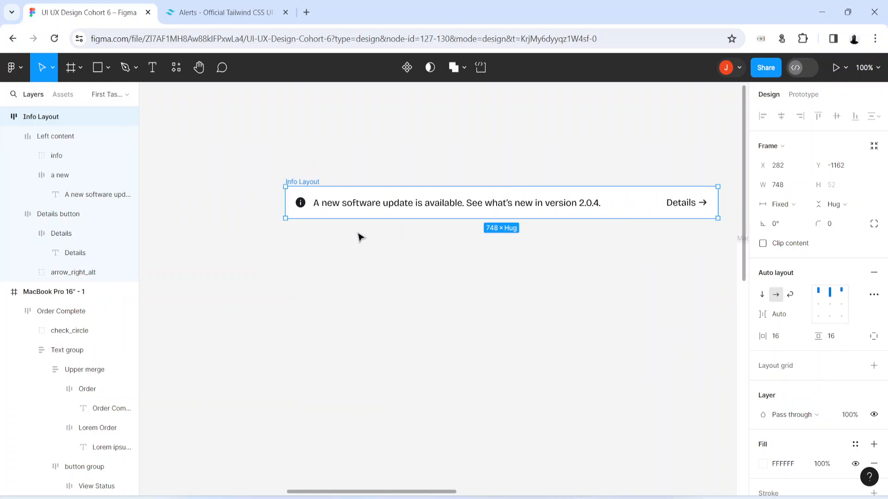
pyautogui.moveTo(285, 202); pyautogui.dragTo(251, 203)
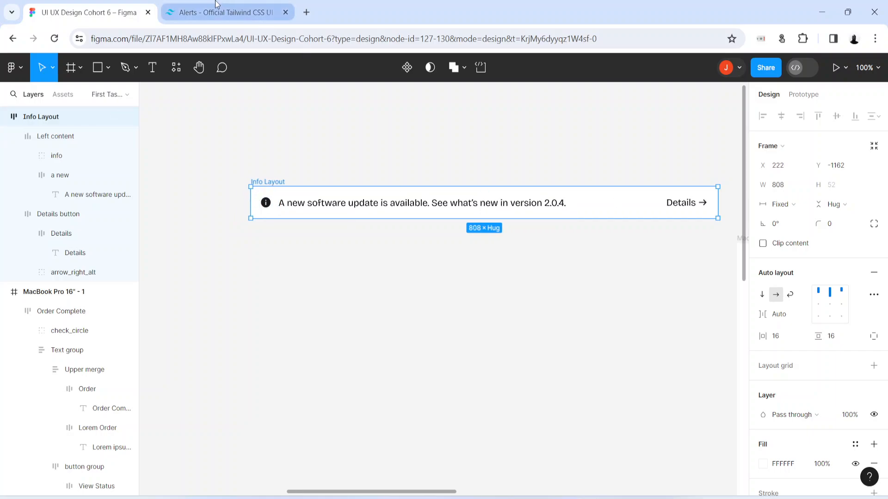
# Step: Check the Tailwind "With link on right" alert for reference and move the "Info Layout" frame down to about X 107, Y -659
pyautogui.click(222, 12)
pyautogui.click(622, 277)
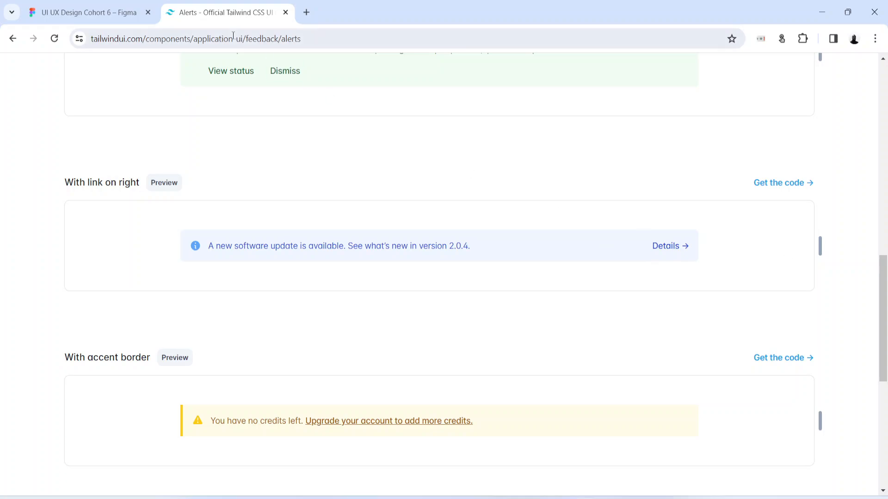
pyautogui.click(88, 12)
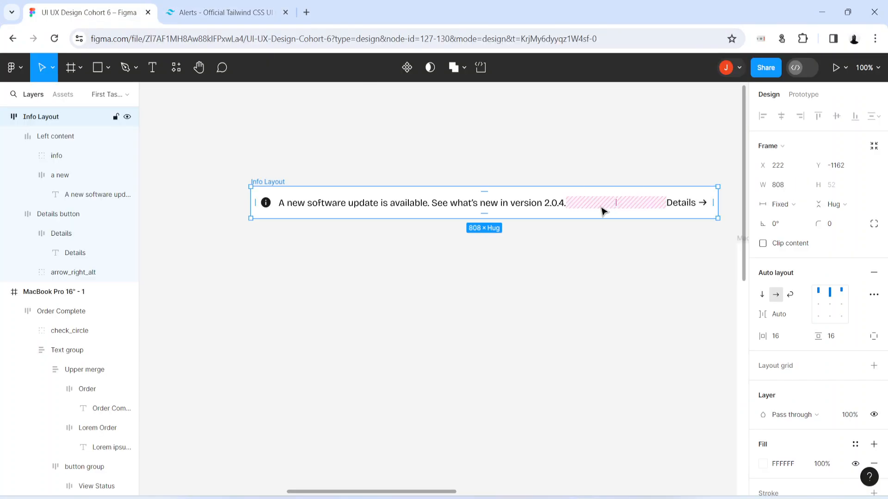
pyautogui.moveTo(602, 210); pyautogui.dragTo(547, 292)
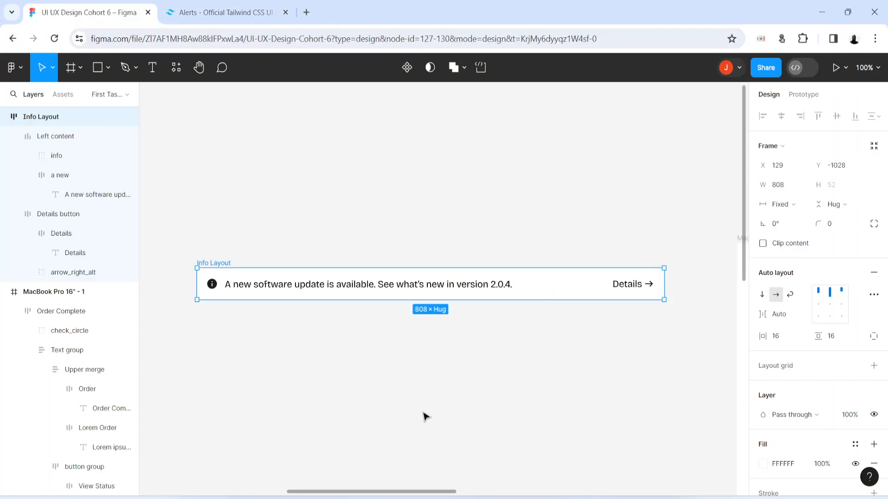
pyautogui.click(236, 11)
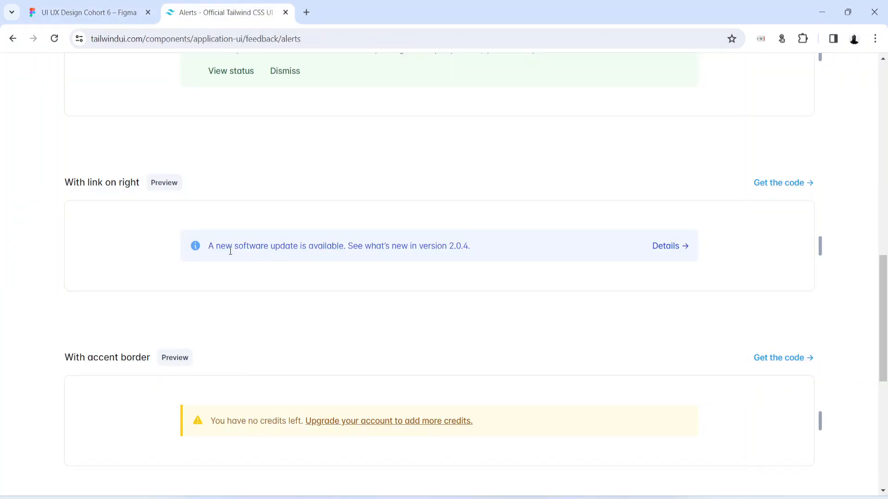
pyautogui.click(125, 12)
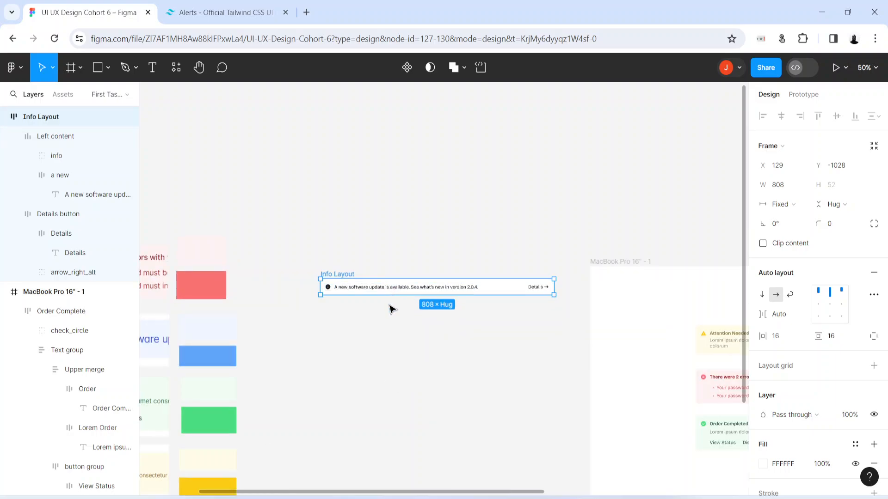
pyautogui.moveTo(393, 289); pyautogui.dragTo(386, 402)
# Step: Copy the fill 60A5FA from the blue swatch rectangle and apply it to the info icon in "Info Layout"
pyautogui.hotkey('ctrl', '+')
pyautogui.press('space')
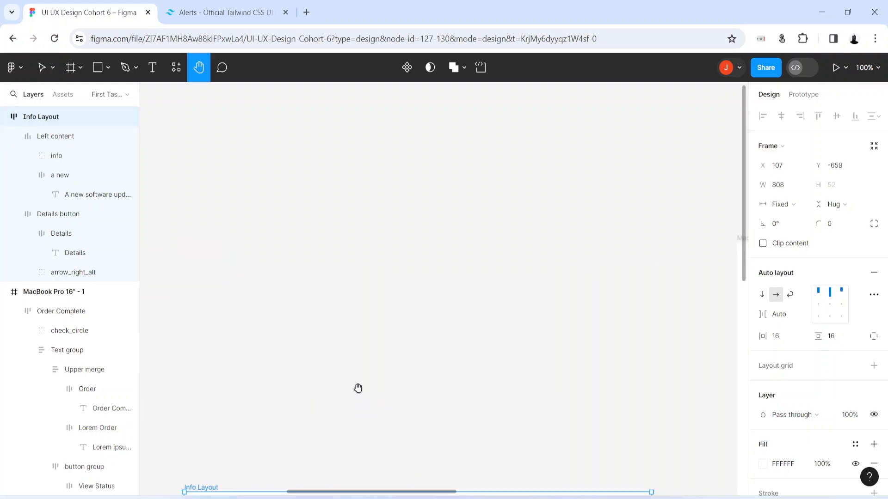
pyautogui.moveTo(234, 494); pyautogui.dragTo(507, 253)
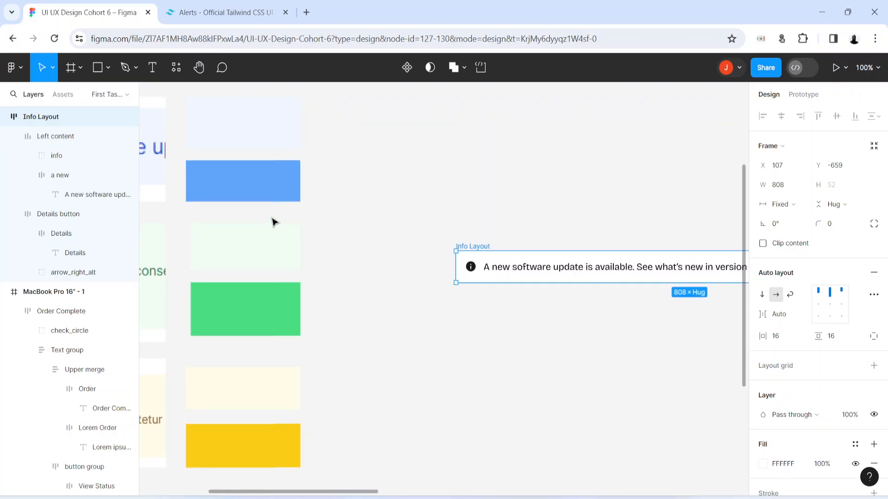
pyautogui.click(273, 196)
pyautogui.click(799, 284)
pyautogui.hotkey('ctrl', 'c')
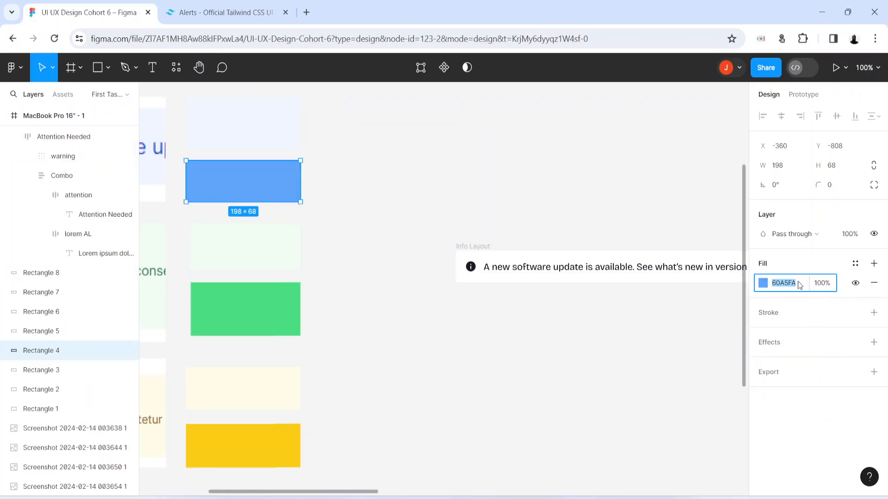
pyautogui.keyDown('ctrl'); pyautogui.click(471, 267); pyautogui.keyUp('ctrl')
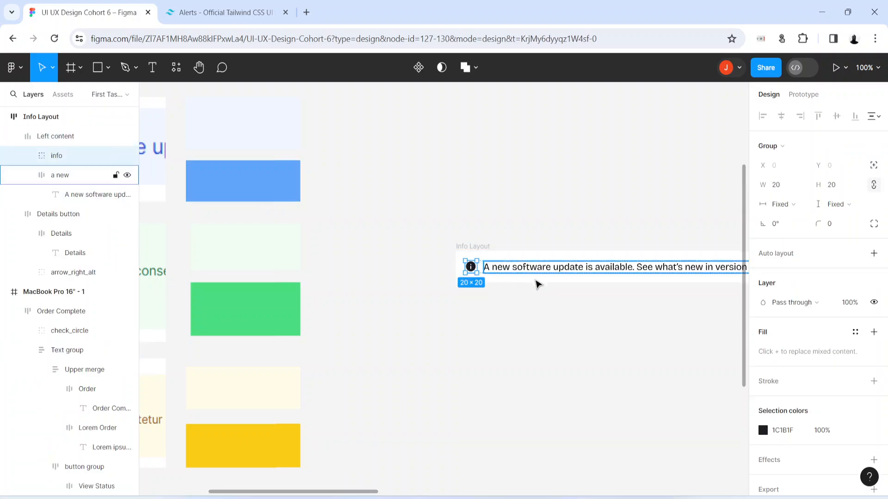
pyautogui.click(787, 430)
pyautogui.hotkey('ctrl', 'v')
pyautogui.press('Return')
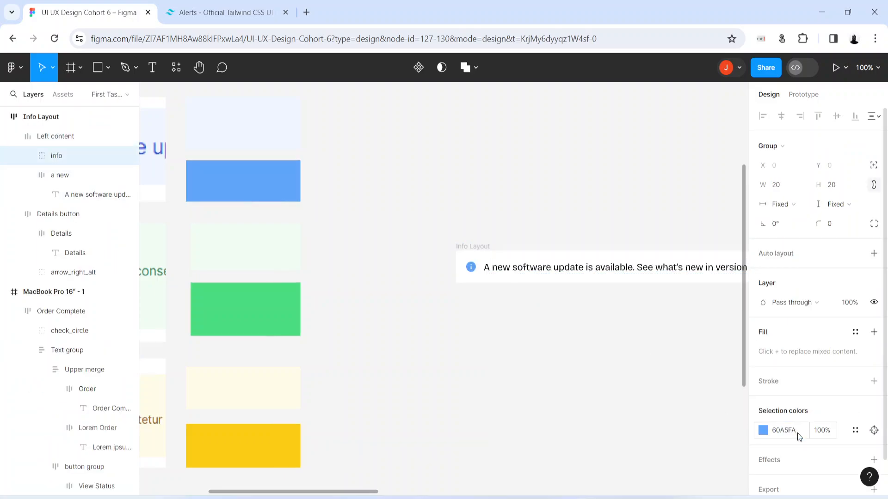
pyautogui.click(577, 396)
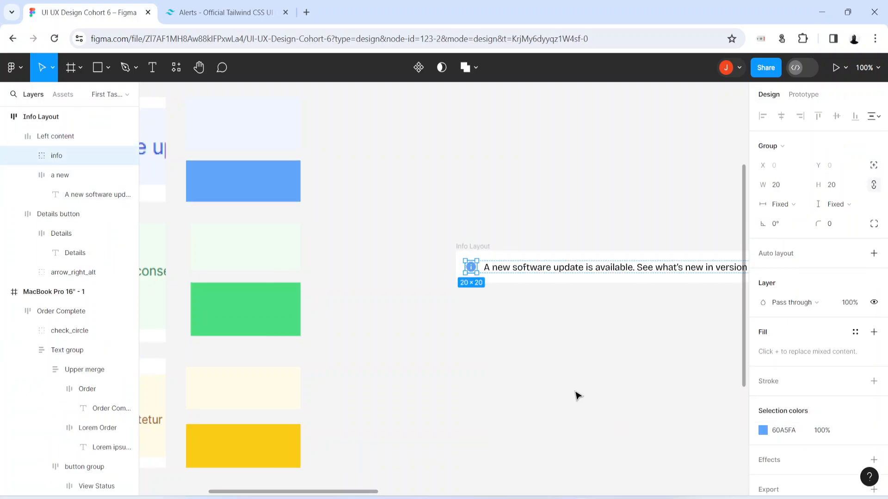
# Step: Set the fill of the software update message text to 626BBC, and compare it with the Tailwind alert
pyautogui.doubleClick(551, 271)
pyautogui.click(551, 270)
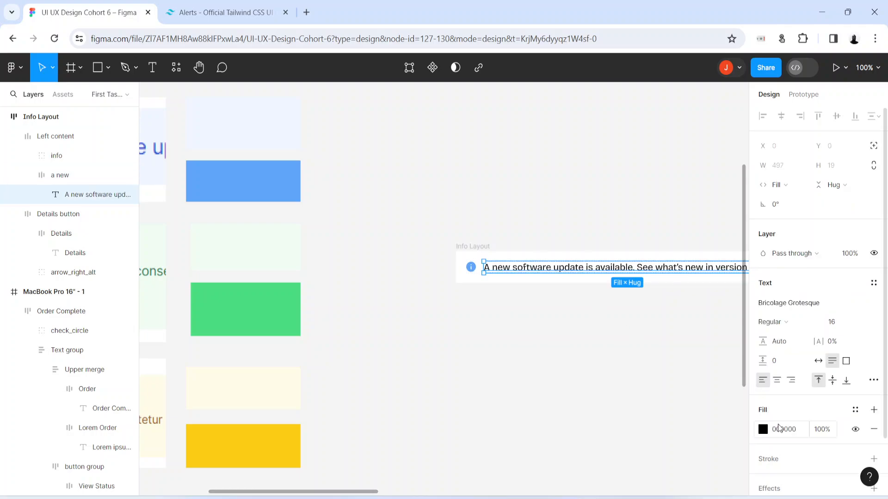
pyautogui.click(763, 430)
pyautogui.click(705, 344)
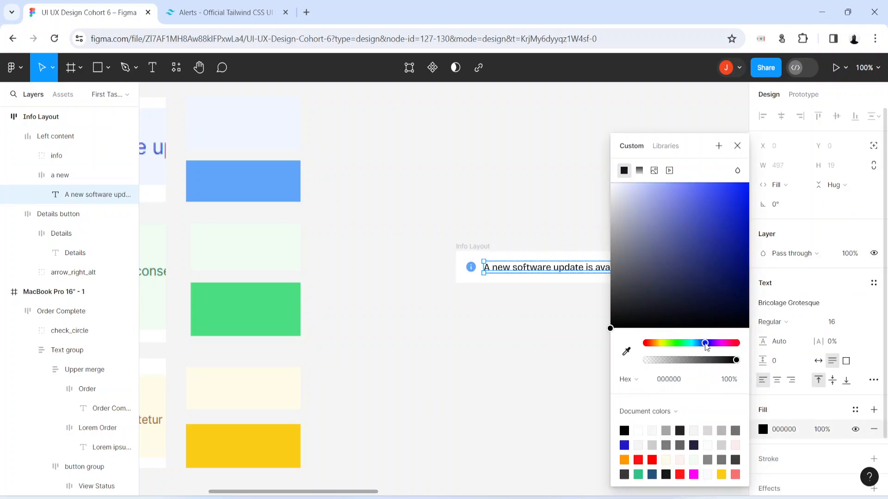
pyautogui.moveTo(668, 253); pyautogui.dragTo(676, 223)
pyautogui.click(226, 12)
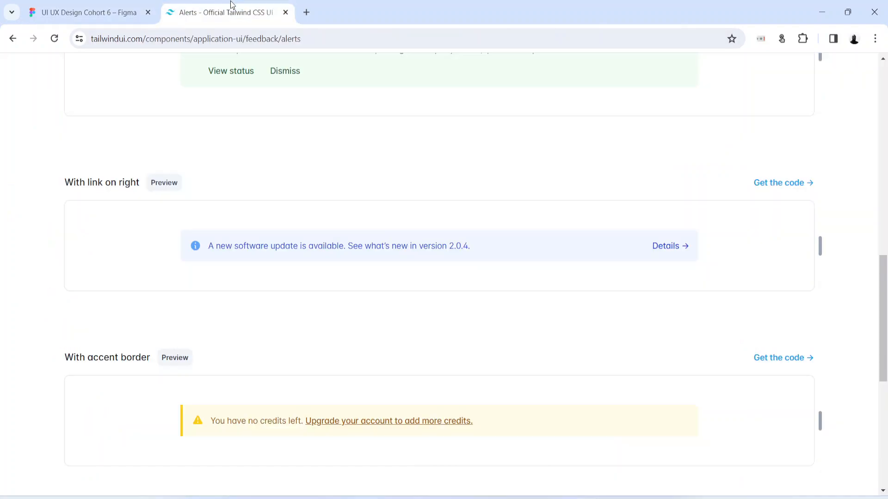
pyautogui.click(79, 13)
# Step: Copy the fill EFF6FF from the pale blue swatch rectangle and apply it to the "Info Layout" frame
pyautogui.click(246, 131)
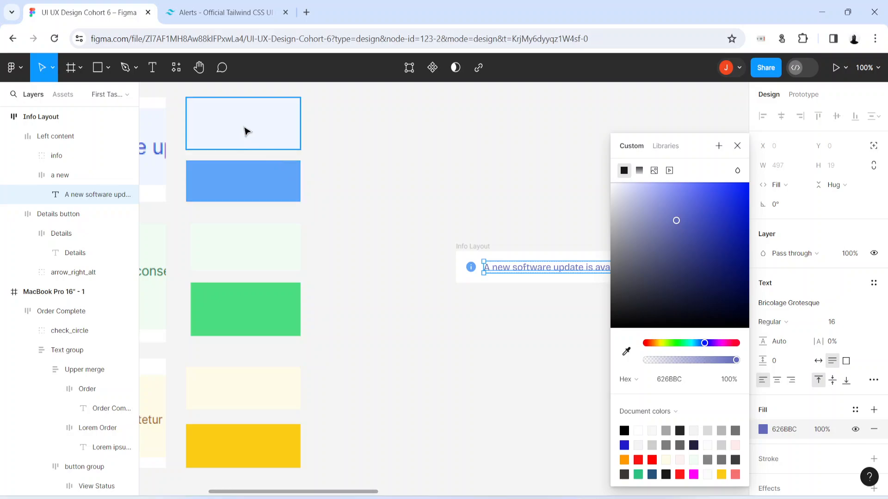
pyautogui.click(802, 283)
pyautogui.hotkey('ctrl', 'c')
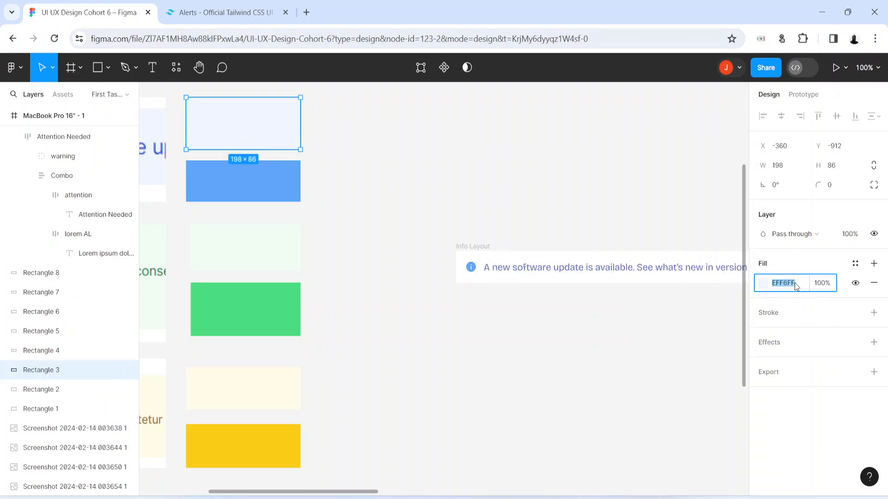
pyautogui.click(479, 247)
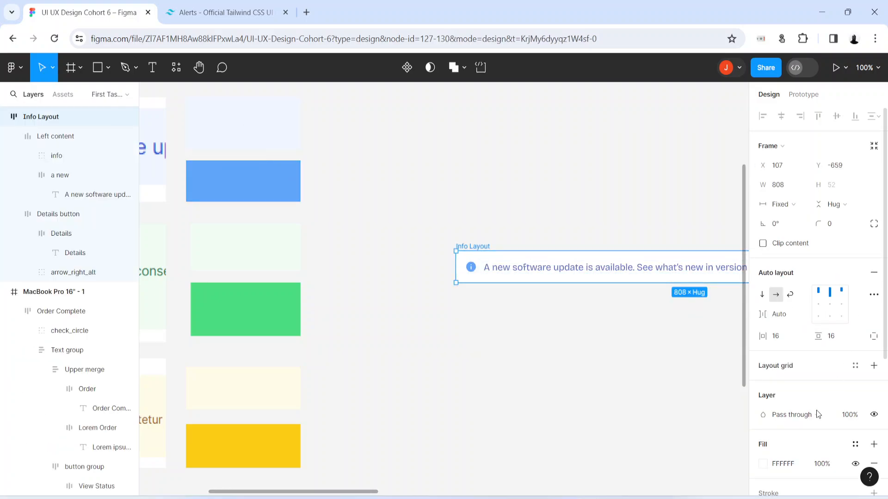
pyautogui.click(792, 468)
pyautogui.hotkey('ctrl', 'v')
pyautogui.press('Return')
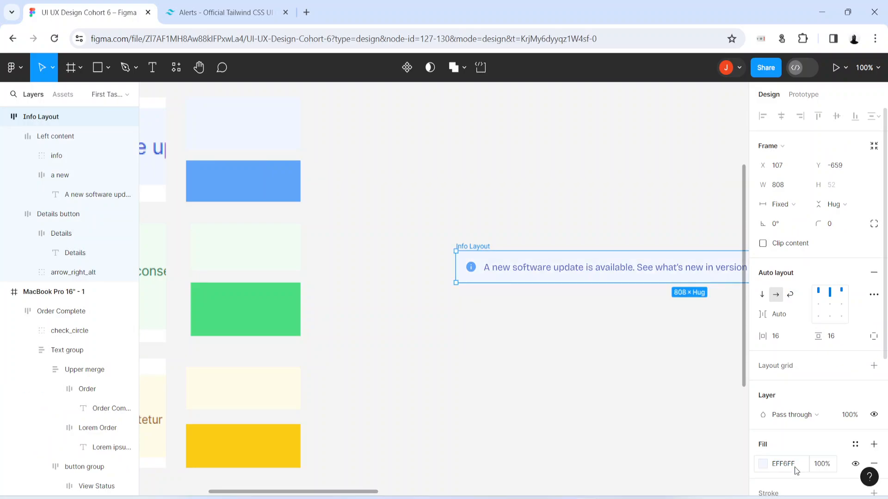
# Step: Set the fill of the software update message text to 6068B4, and compare the alert with the Tailwind reference
pyautogui.doubleClick(531, 277)
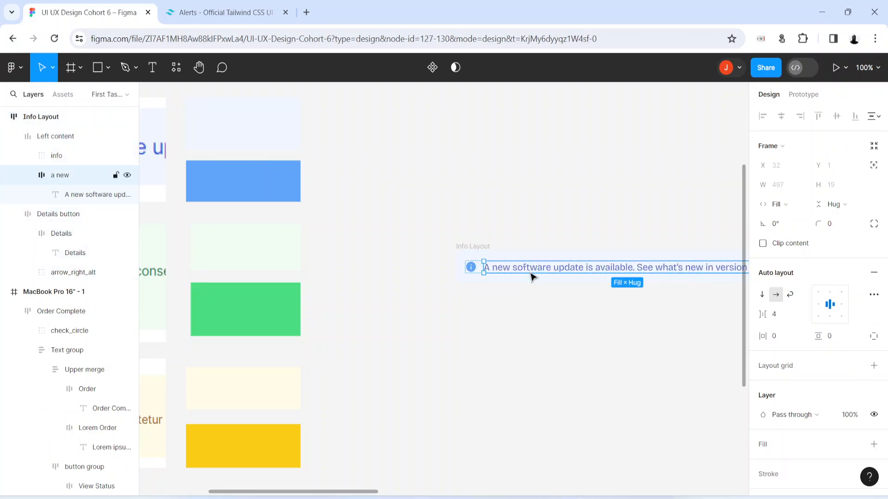
pyautogui.doubleClick(531, 277)
pyautogui.click(763, 430)
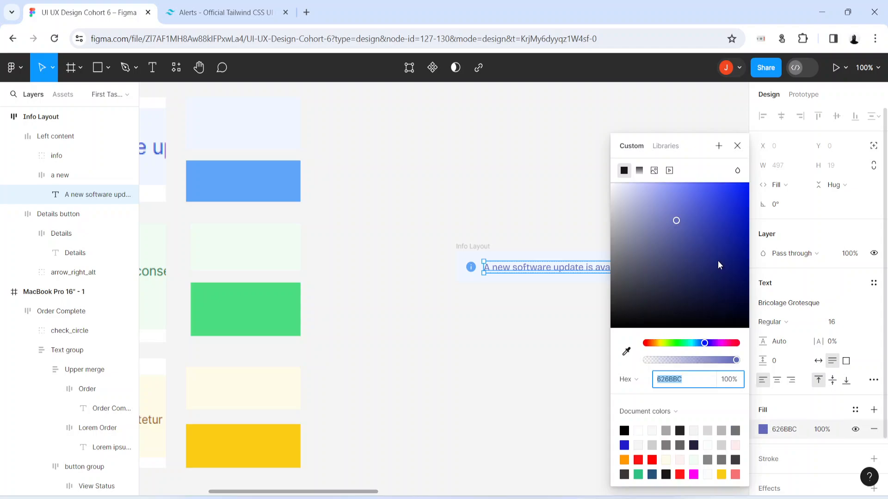
pyautogui.click(472, 396)
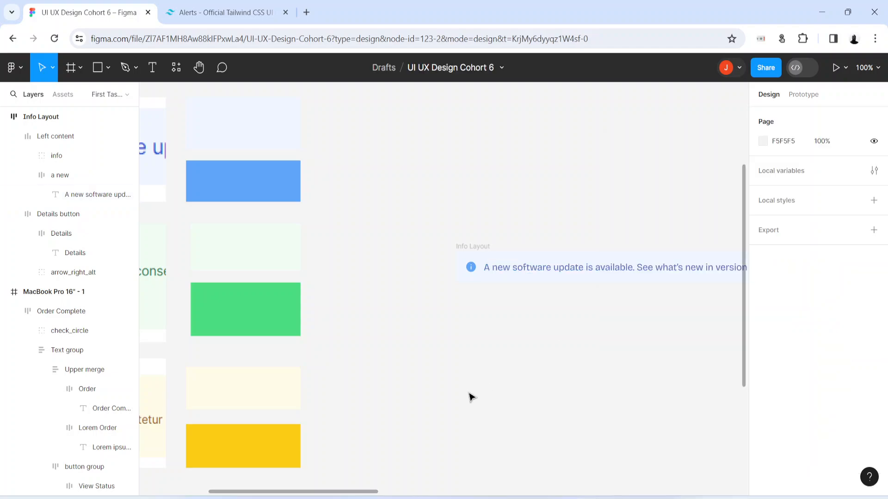
pyautogui.press('h')
pyautogui.moveTo(697, 414); pyautogui.dragTo(313, 420)
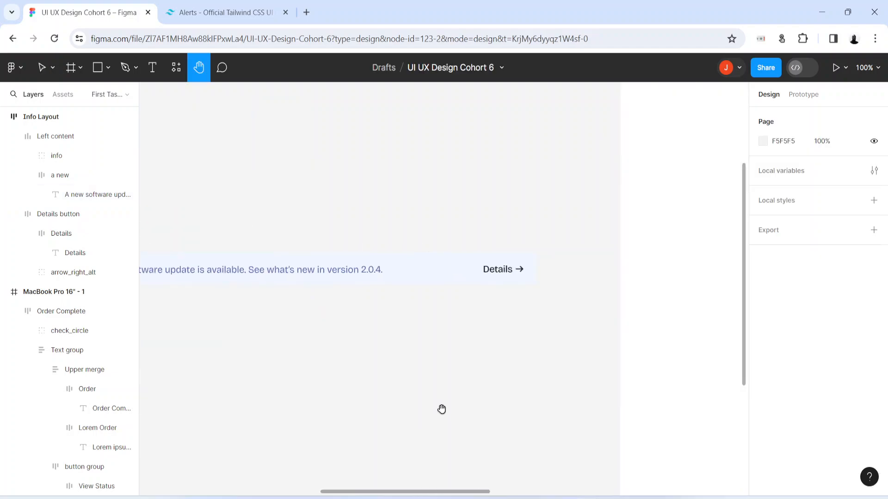
pyautogui.moveTo(442, 410); pyautogui.dragTo(570, 421)
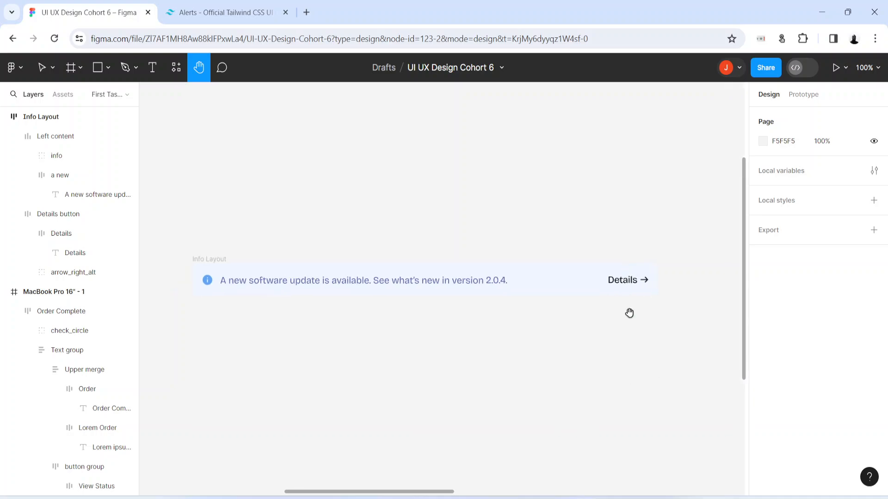
pyautogui.click(250, 8)
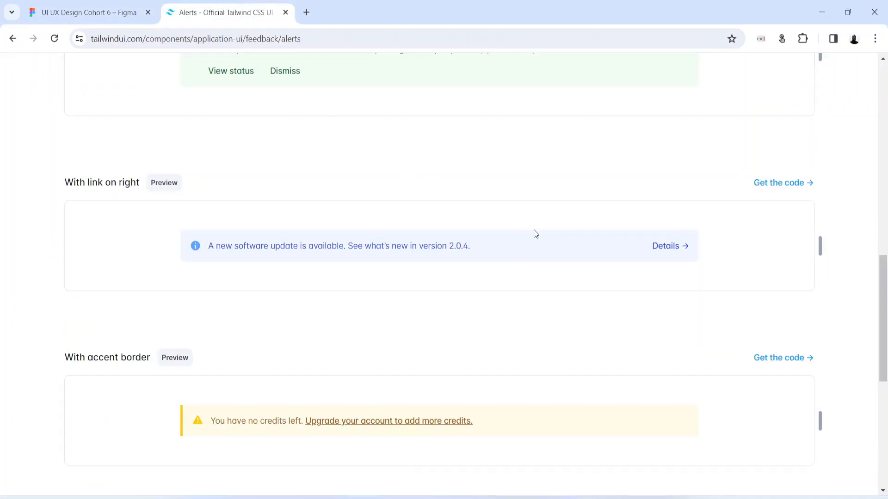
pyautogui.click(55, 8)
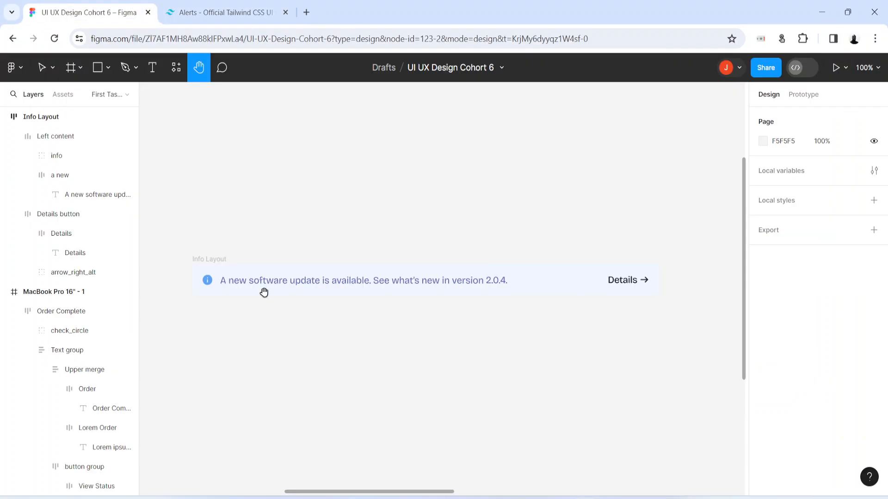
# Step: Copy the fill 6068B4 from the software update message text and apply it to the Details text and arrow in "Details button"
pyautogui.press('v')
pyautogui.doubleClick(618, 283)
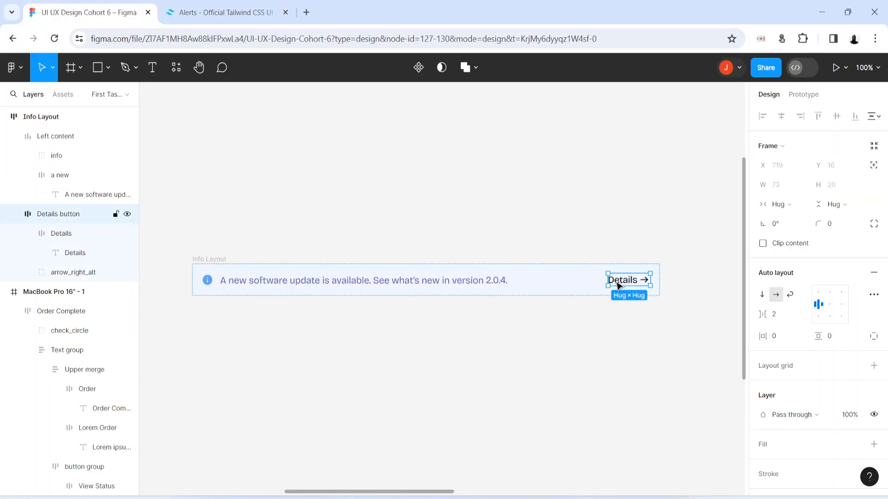
pyautogui.doubleClick(372, 283)
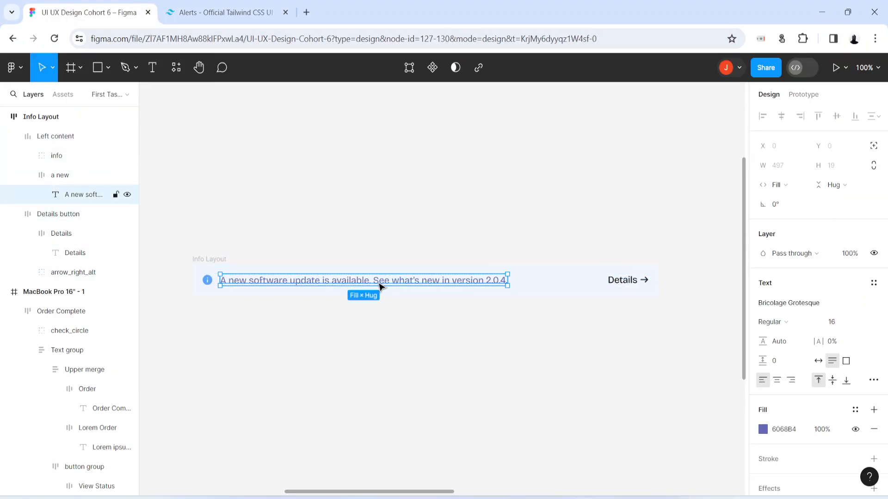
pyautogui.click(796, 430)
pyautogui.hotkey('ctrl', 'c')
pyautogui.click(618, 282)
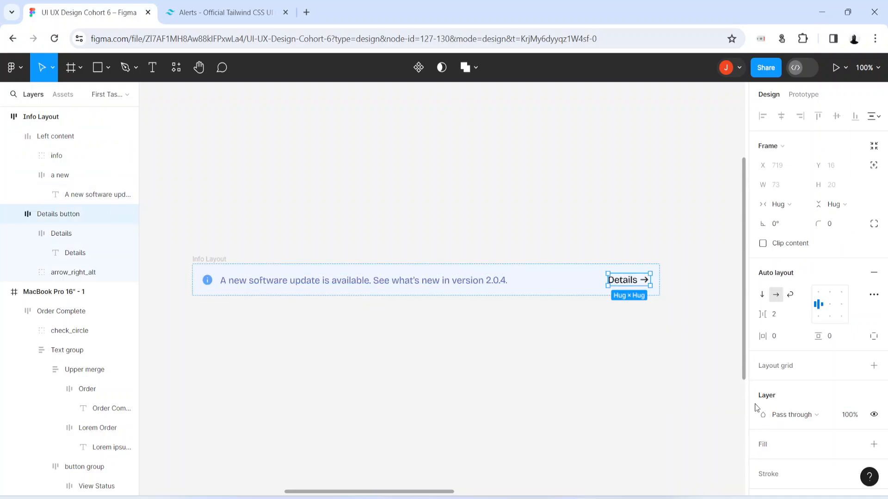
pyautogui.scroll(-1, 779, 407)
pyautogui.hotkey('ctrl', 'a')
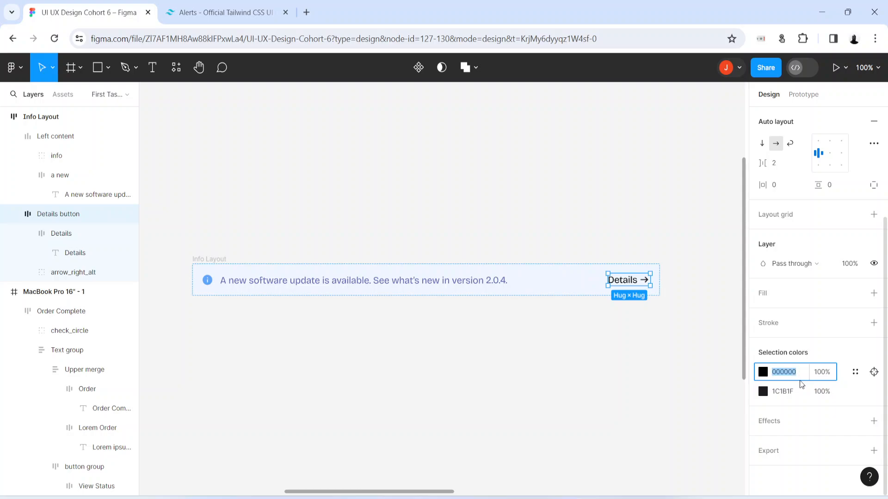
pyautogui.hotkey('ctrl', 'v')
pyautogui.press('Return')
pyautogui.click(795, 373)
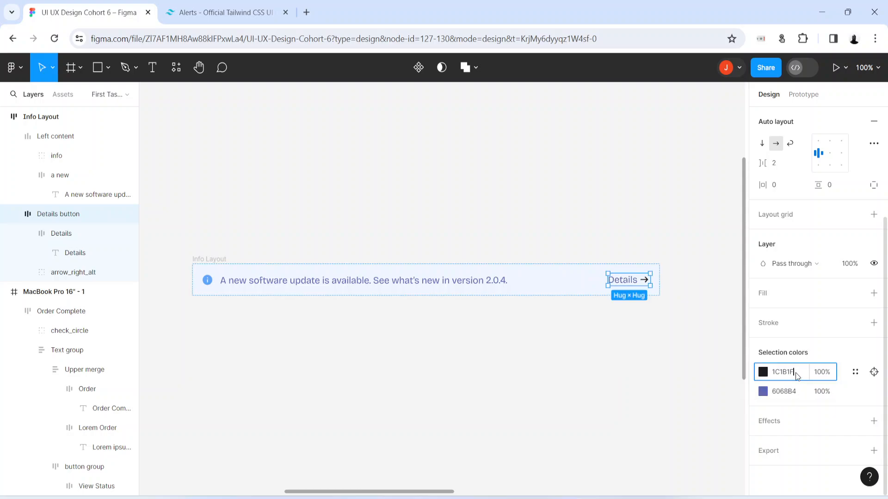
pyautogui.hotkey('ctrl', 'v')
pyautogui.press('Return')
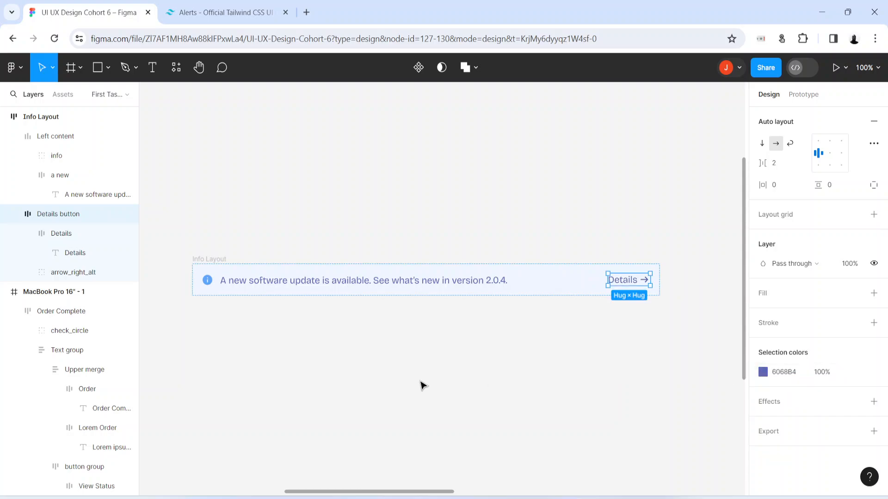
# Step: Set the fill of the software update message text to the deeper blue 3241C4
pyautogui.doubleClick(273, 283)
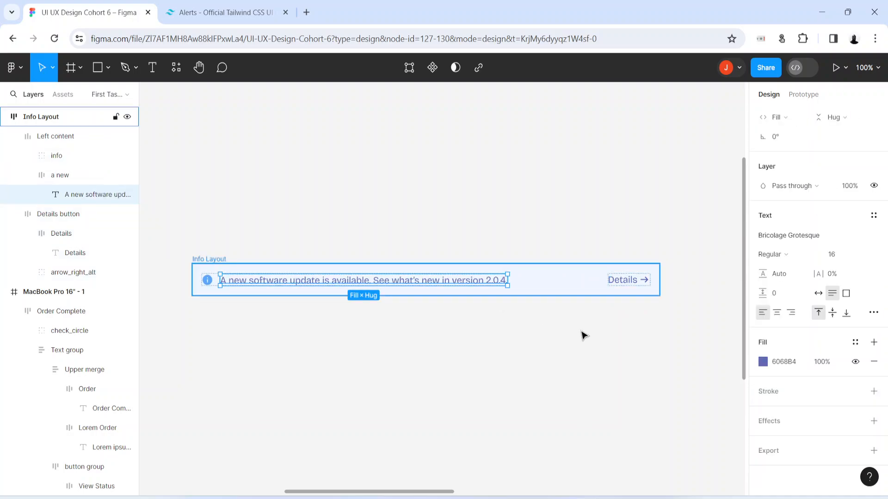
pyautogui.click(759, 366)
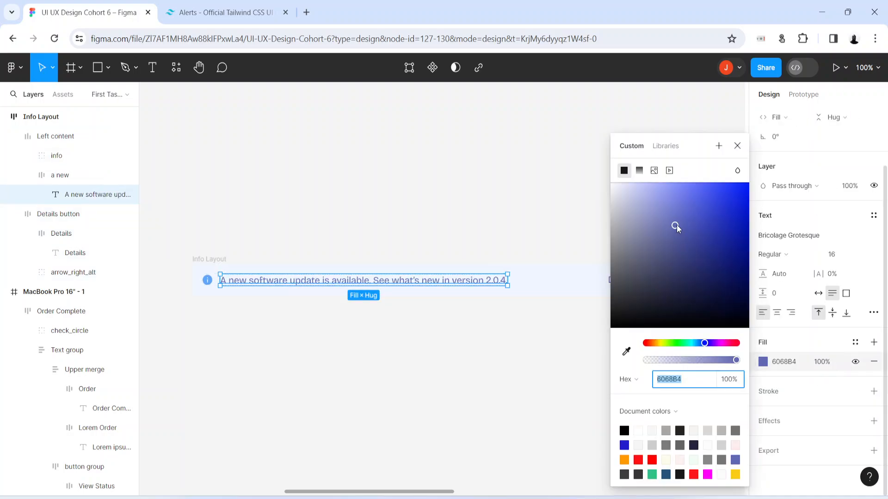
pyautogui.moveTo(676, 225); pyautogui.dragTo(714, 220)
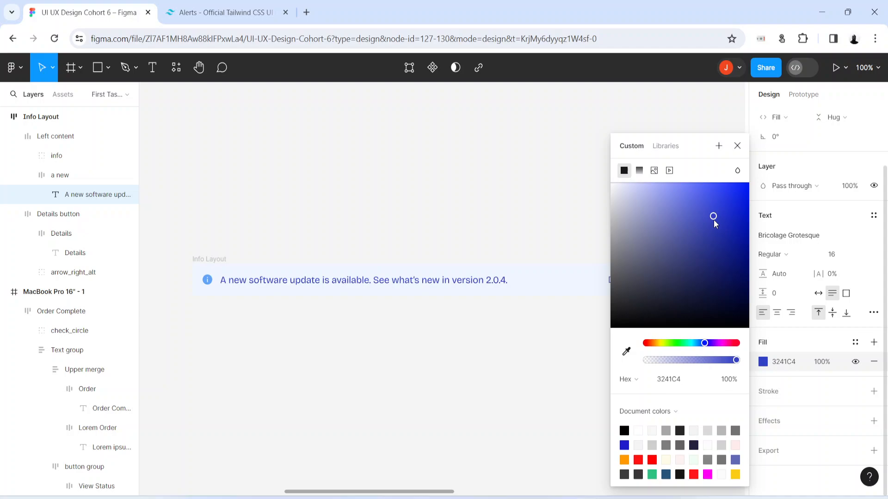
pyautogui.click(479, 351)
# Step: Copy the colour 3241C4 from the "a new" message frame and apply it to the Details text and arrow
pyautogui.click(414, 287)
pyautogui.doubleClick(414, 287)
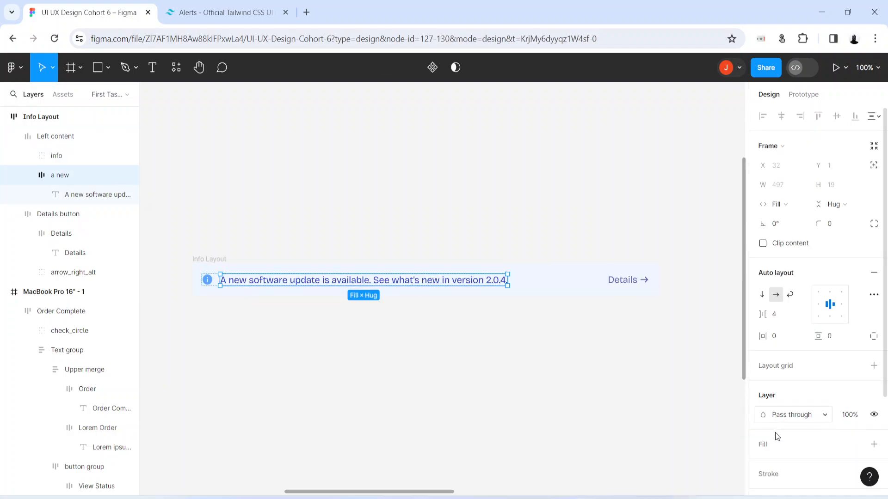
pyautogui.scroll(-3, 779, 423)
pyautogui.click(800, 391)
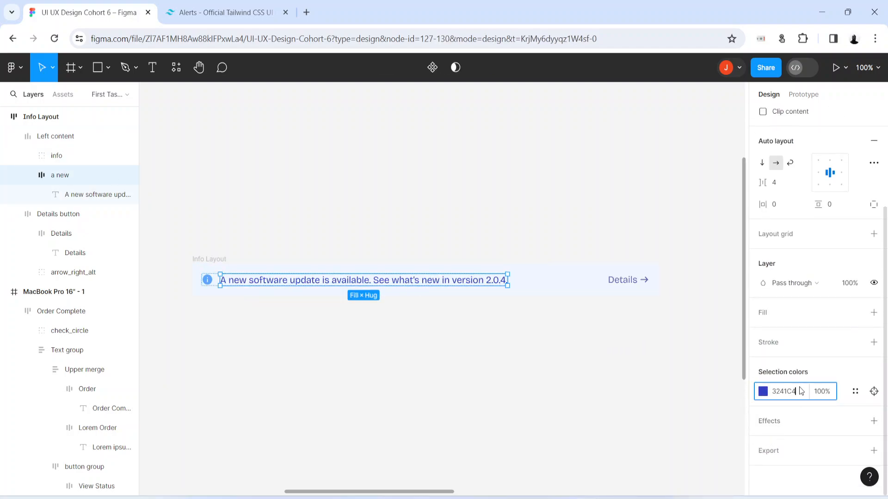
pyautogui.doubleClick(801, 392)
pyautogui.hotkey('ctrl', 'c')
pyautogui.click(627, 279)
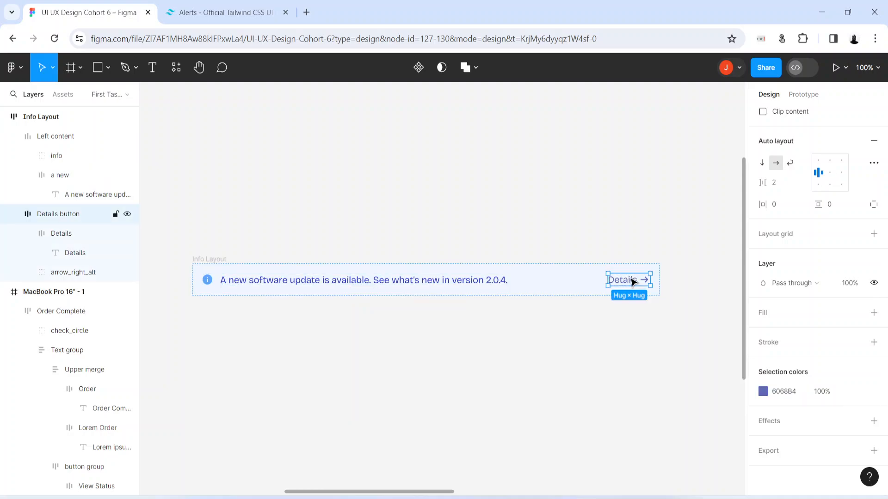
pyautogui.click(790, 391)
pyautogui.hotkey('ctrl', 'v')
pyautogui.press('Return')
pyautogui.click(422, 360)
# Step: Set the corner radius of the "Info Layout" frame to 8
pyautogui.click(594, 265)
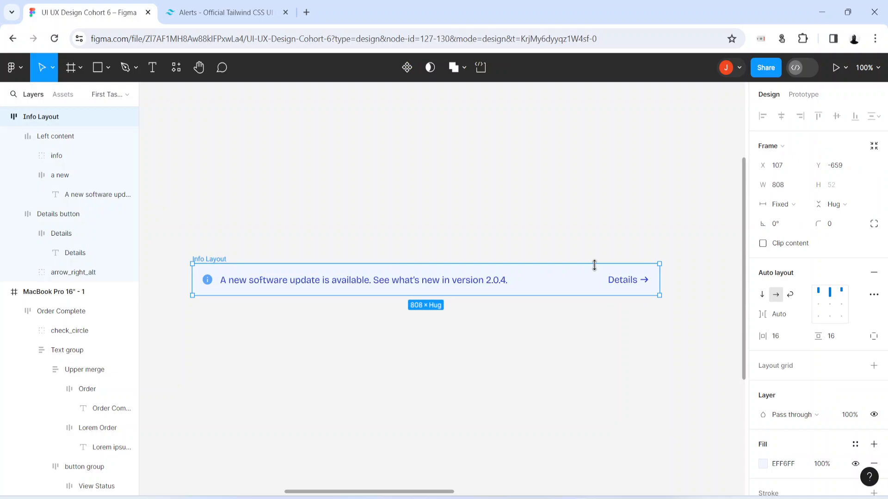
pyautogui.click(834, 226)
pyautogui.write('8')
pyautogui.press('Return')
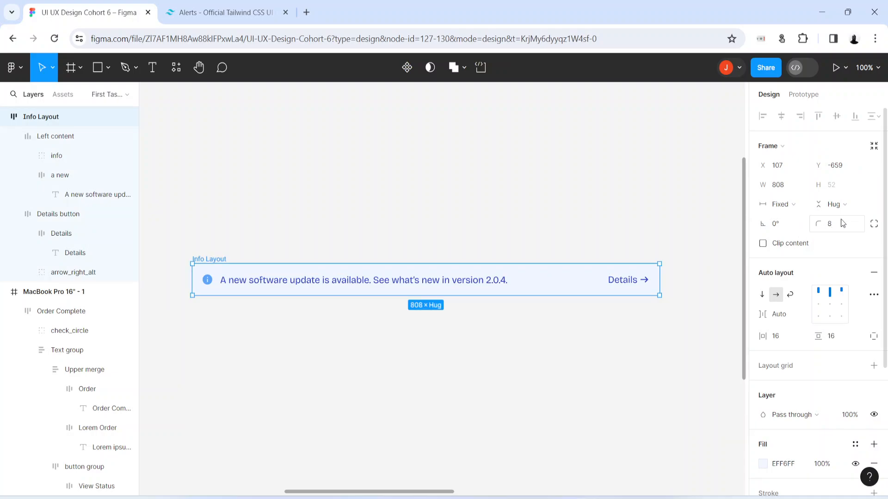
pyautogui.click(418, 410)
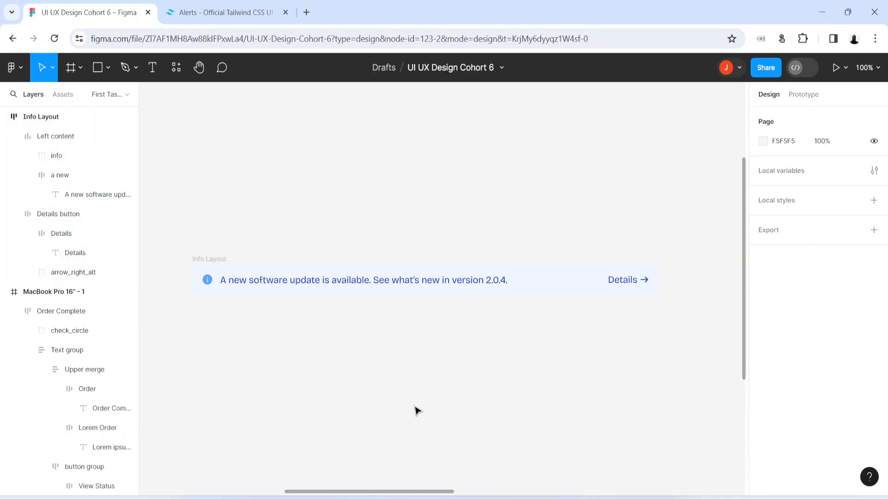
# Step: Move "Info Layout" into the "MacBook Pro 16" - 1" frame, below the Order Completed alert at X 365, Y 637
pyautogui.click(231, 270)
pyautogui.hscroll(10, 231, 271)
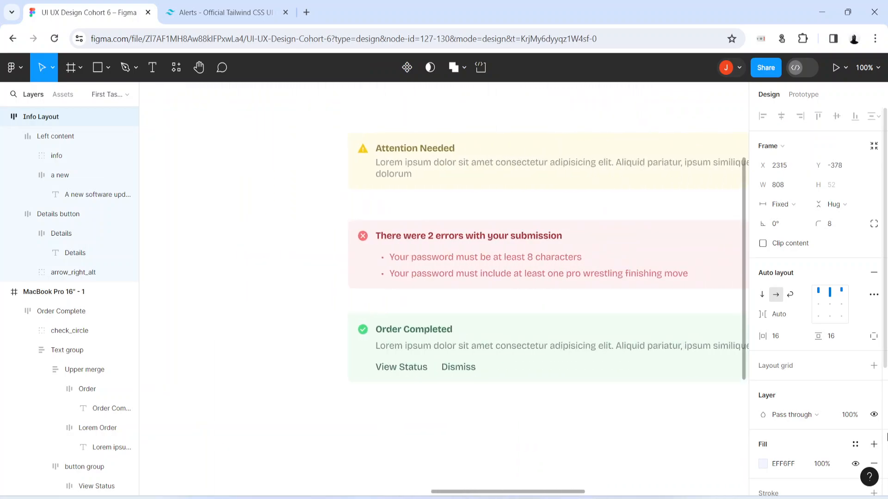
pyautogui.moveTo(887, 437); pyautogui.dragTo(264, 234)
pyautogui.click(267, 357)
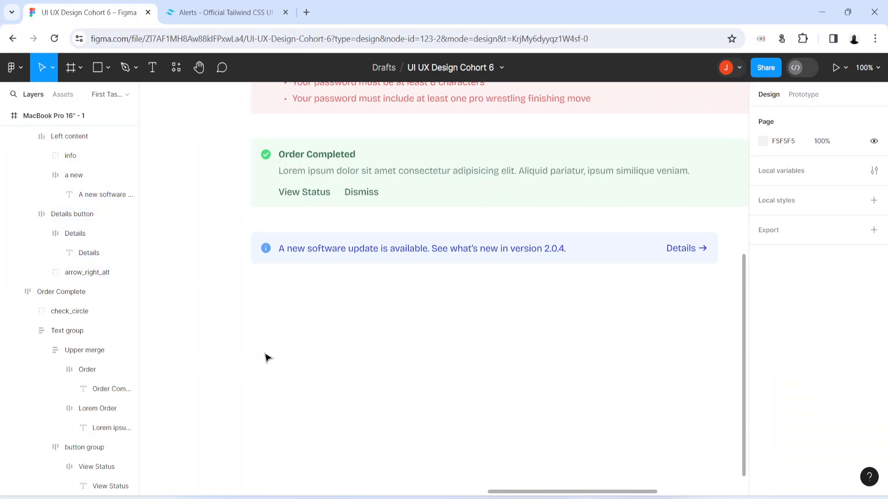
pyautogui.click(290, 245)
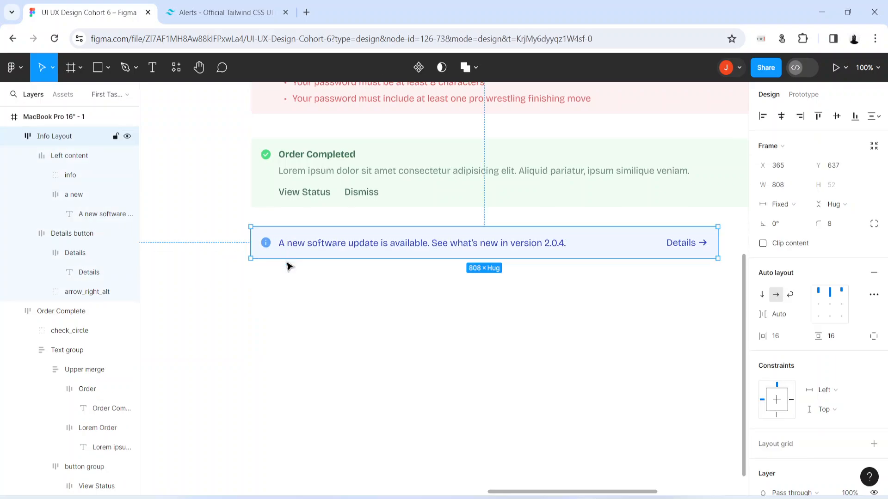
# Step: Widen "Info Layout" to 997 so its right edge aligns with the Order Completed alert above
pyautogui.click(357, 378)
pyautogui.press('space')
pyautogui.moveTo(520, 387); pyautogui.dragTo(351, 421)
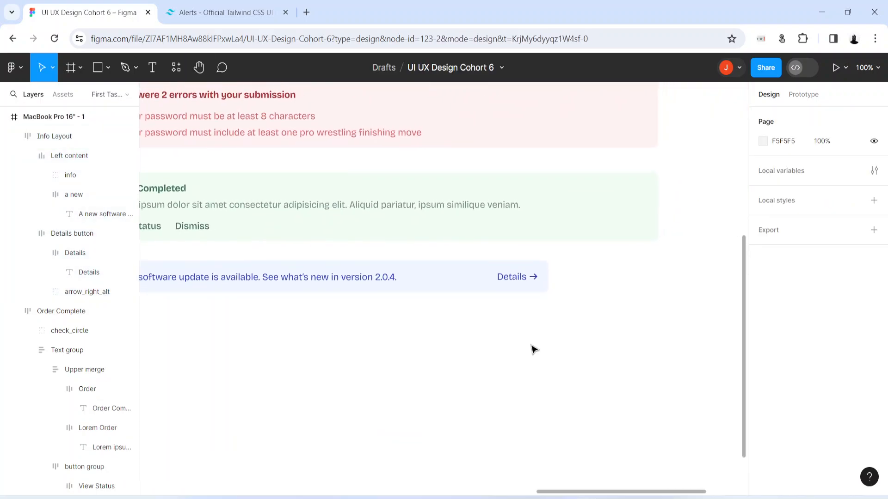
pyautogui.click(539, 288)
pyautogui.moveTo(555, 281); pyautogui.dragTo(657, 268)
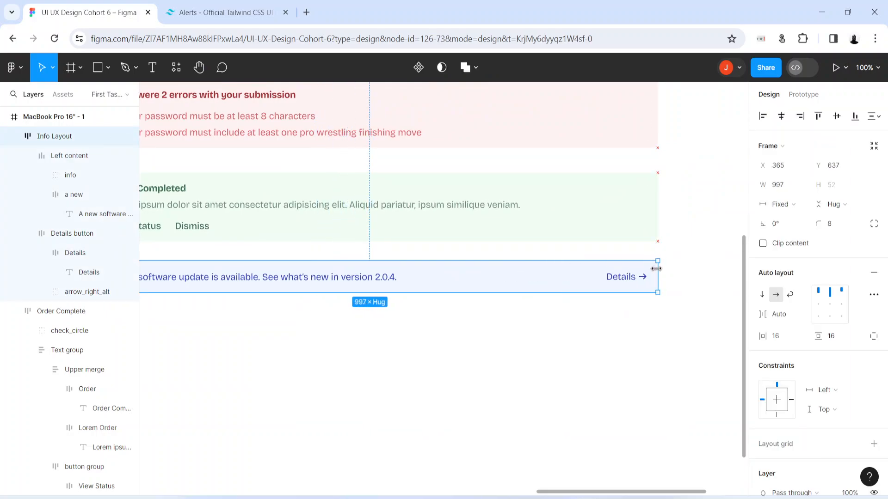
pyautogui.click(278, 411)
# Step: Set the fill of the lorem ipsum text in the Attention Needed alert to the olive tone 877A4E
pyautogui.press('space')
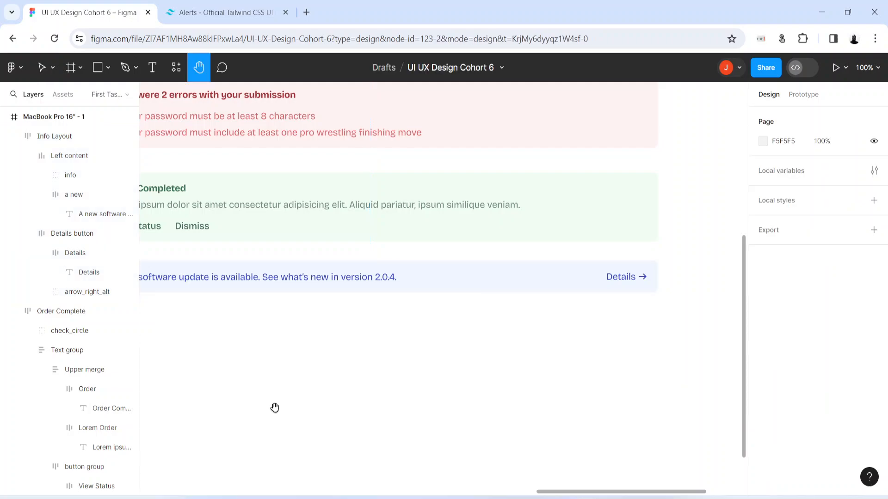
pyautogui.moveTo(276, 408); pyautogui.dragTo(390, 392)
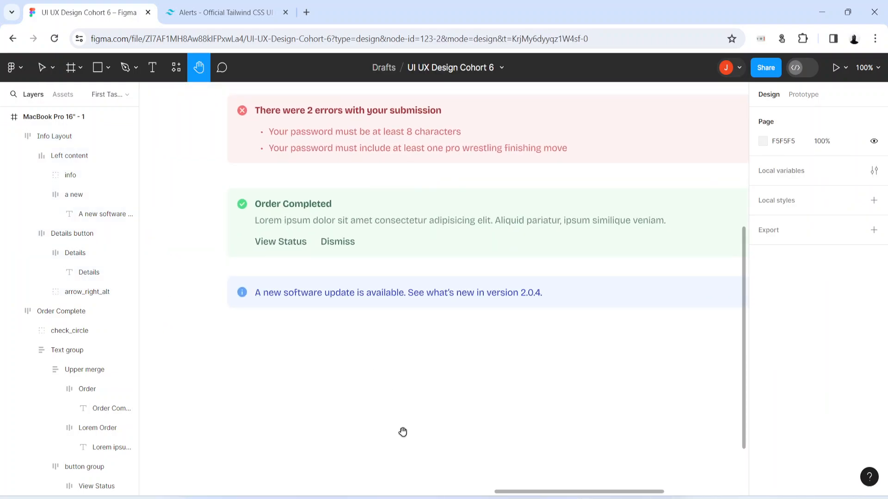
pyautogui.scroll(5, 403, 432)
pyautogui.scroll(-3, 402, 432)
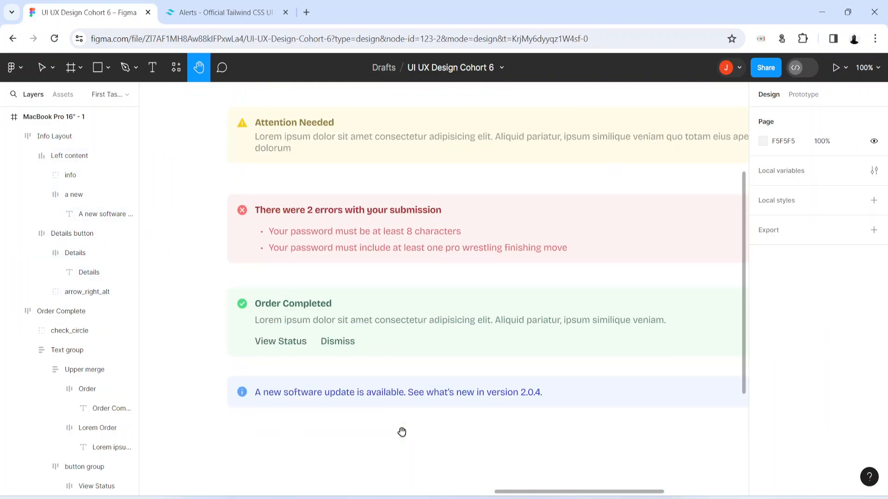
pyautogui.scroll(3, 402, 432)
pyautogui.press('v')
pyautogui.click(242, 210)
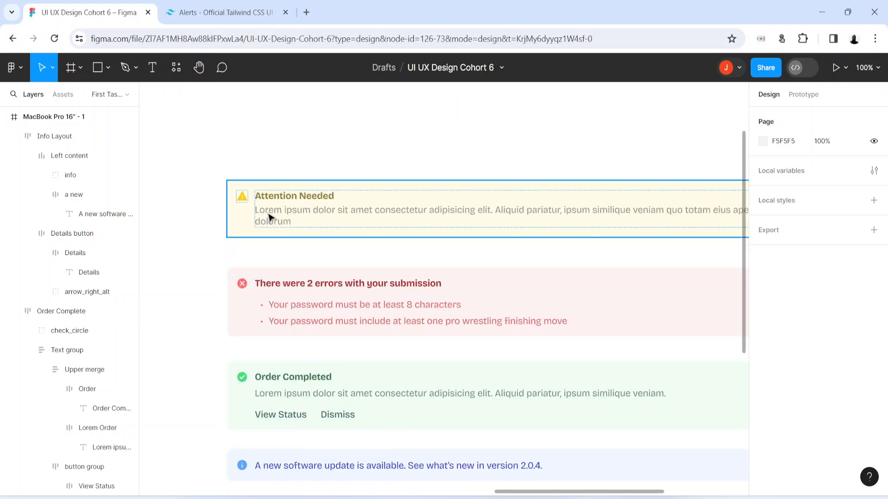
pyautogui.doubleClick(271, 217)
pyautogui.doubleClick(270, 217)
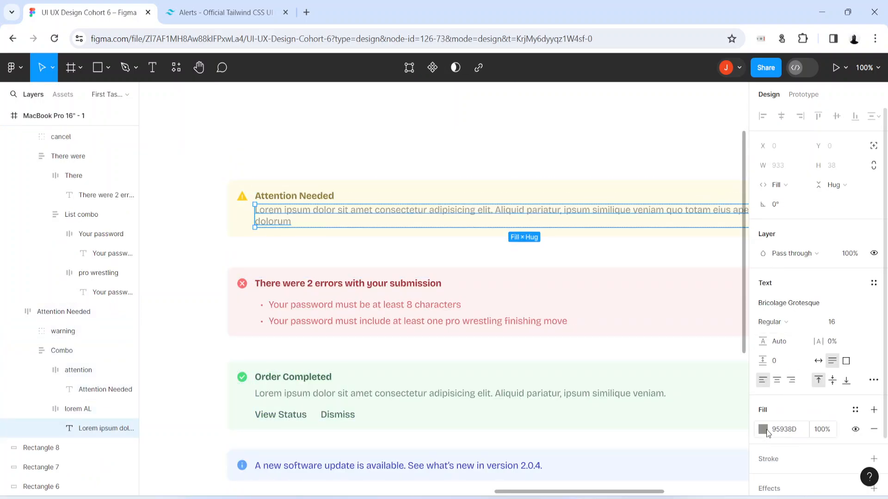
pyautogui.click(763, 429)
pyautogui.moveTo(618, 245); pyautogui.dragTo(668, 253)
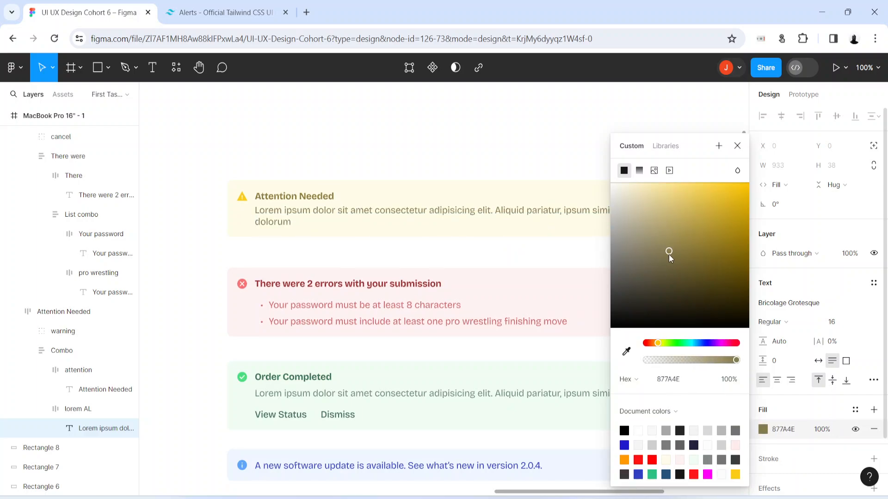
pyautogui.click(180, 238)
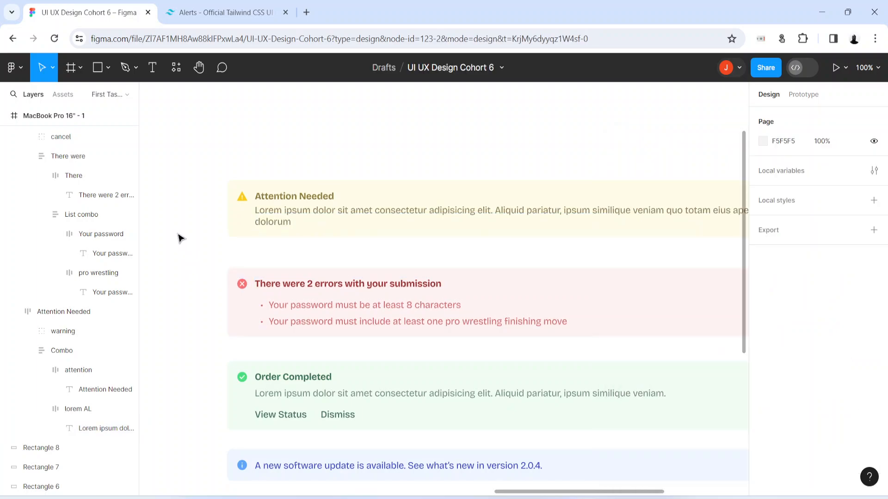
# Step: Review the four stacked alerts, and look through the remaining alert examples on the Tailwind page
pyautogui.scroll(-2, 185, 301)
pyautogui.scroll(3, 187, 303)
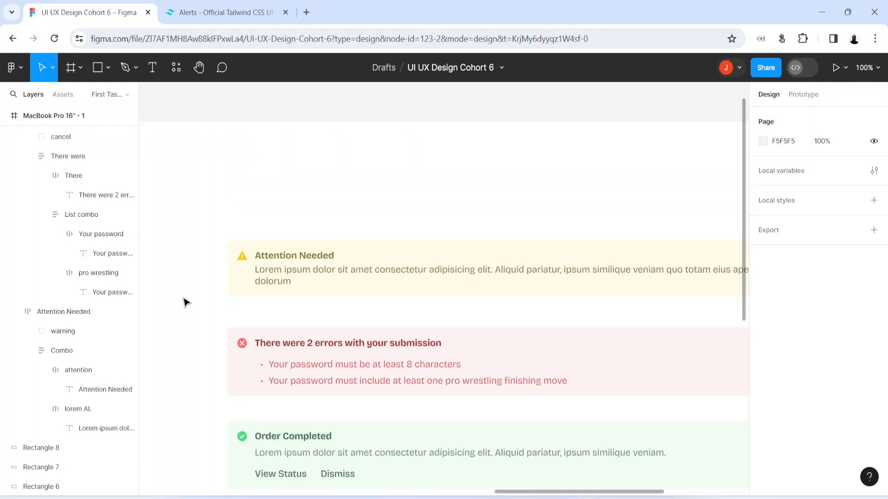
pyautogui.scroll(-4, 184, 302)
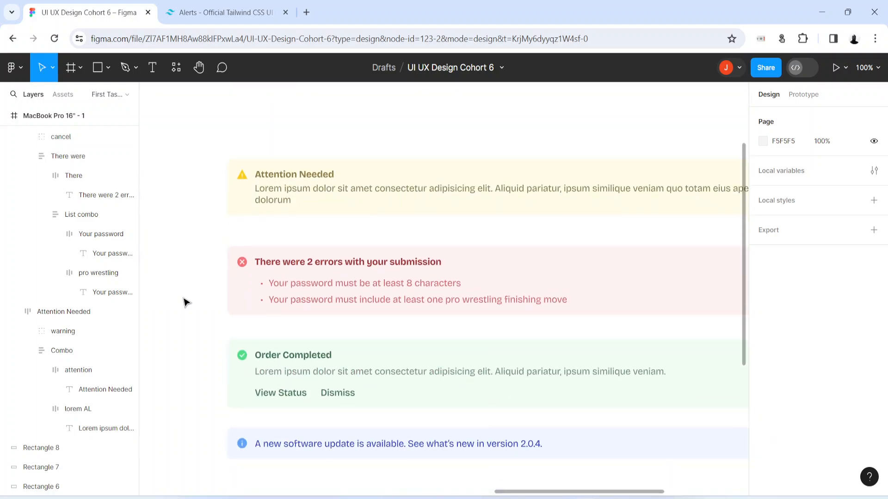
pyautogui.scroll(-1, 184, 302)
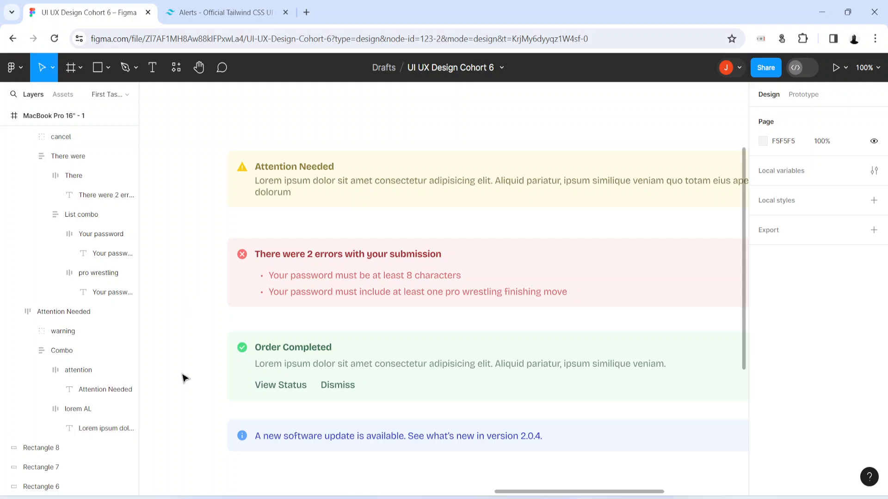
pyautogui.click(221, 4)
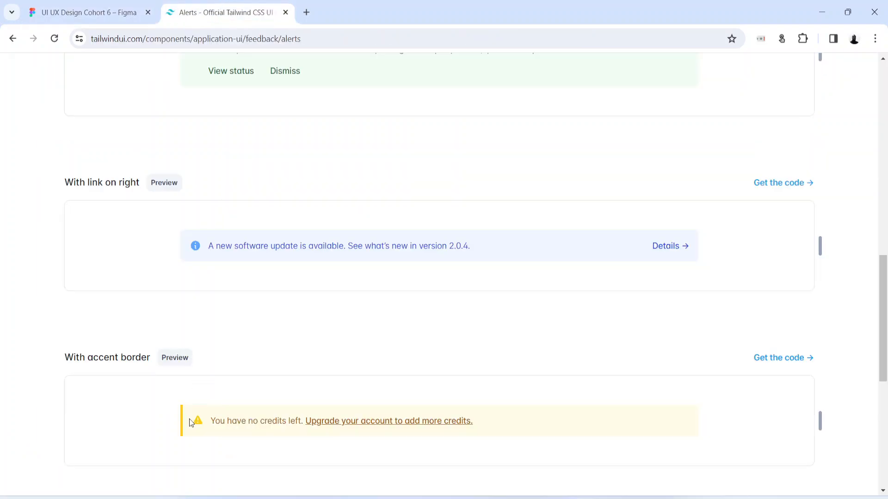
pyautogui.scroll(-6, 387, 386)
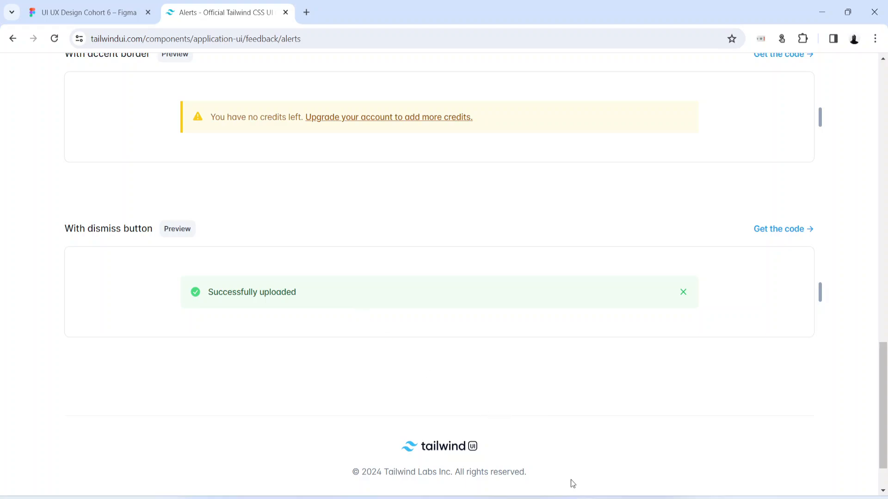
# Step: Return to the Figma file and show the four finished alerts with the interface hidden
pyautogui.hotkey('ctrl', 'Tab')
pyautogui.scroll(-2, 370, 458)
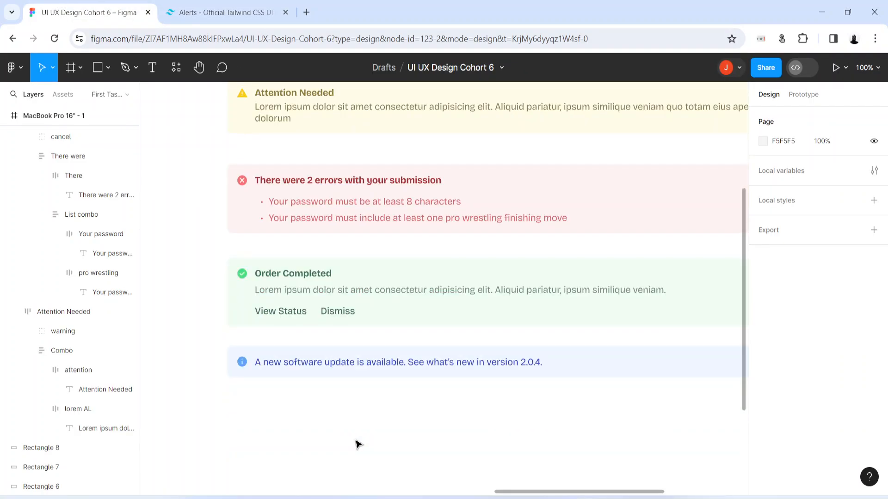
pyautogui.press('h')
pyautogui.moveTo(525, 428); pyautogui.dragTo(456, 438)
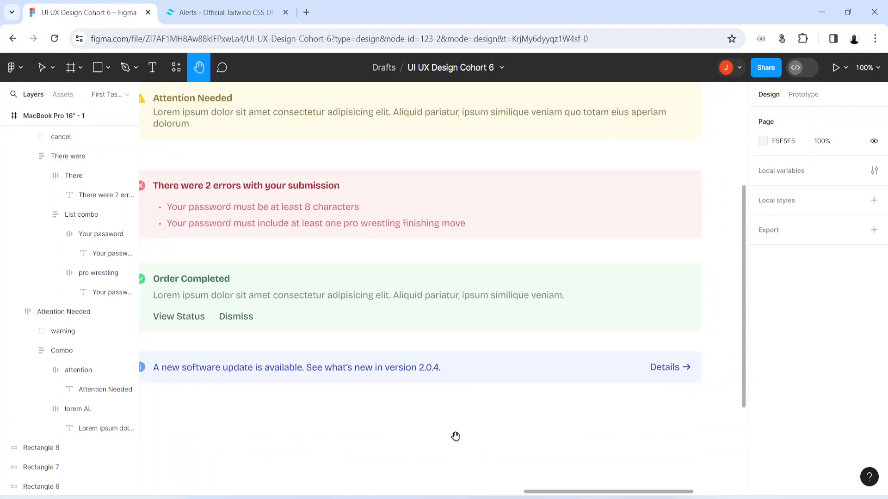
pyautogui.hotkey('ctrl', '\\')
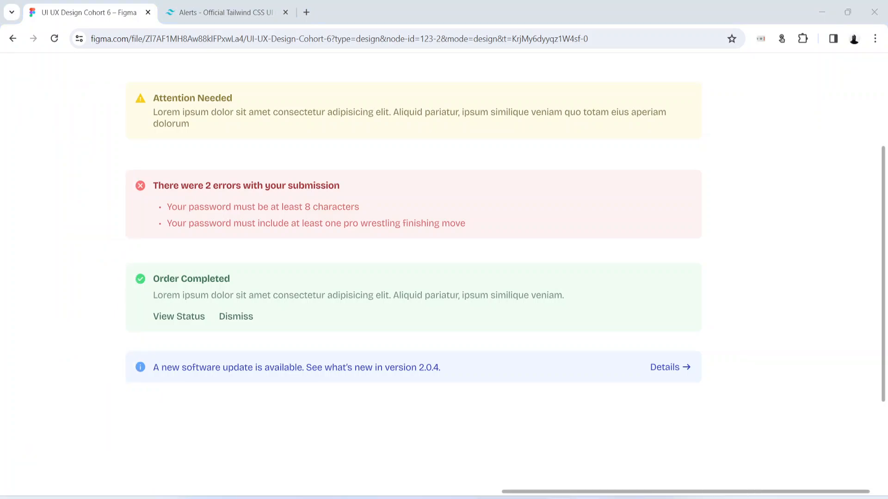
pyautogui.hotkey('alt', 'Tab')
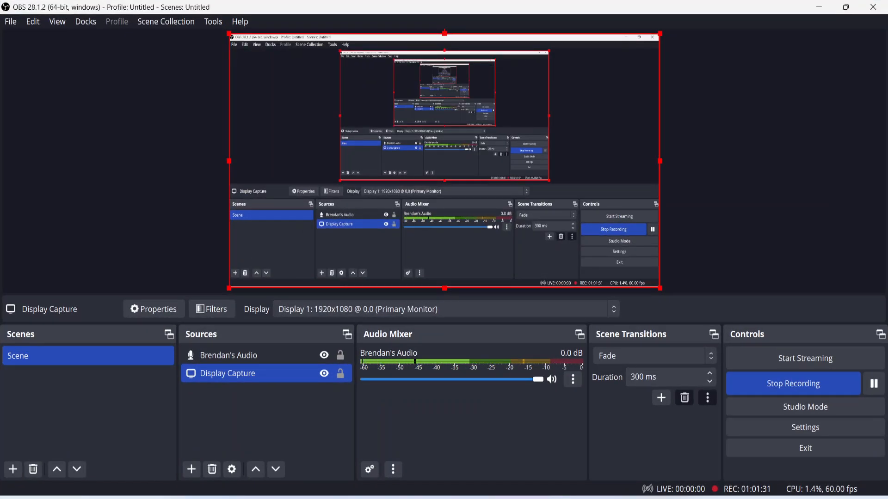
pyautogui.hotkey('alt', 'Tab')
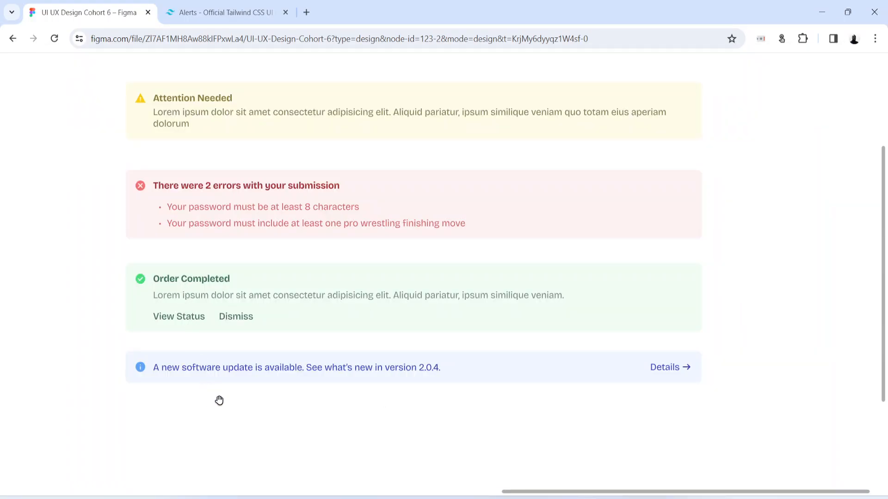
# Step: Check Tailwind's "With dismiss button" example, and duplicate the blue software update alert directly below the original in the Figma file
pyautogui.click(222, 13)
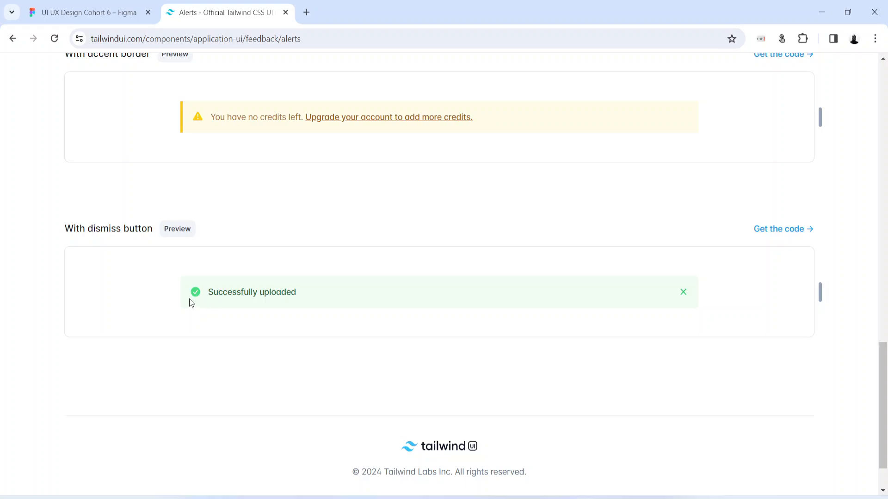
pyautogui.click(88, 12)
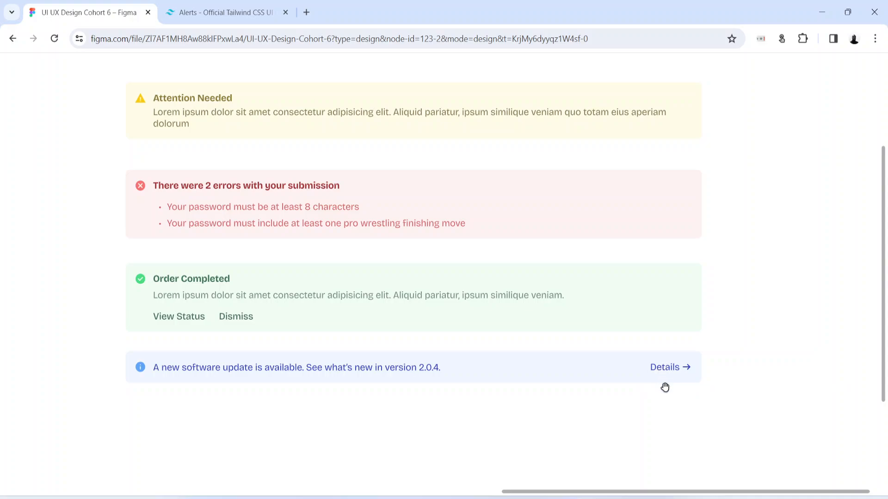
pyautogui.click(226, 13)
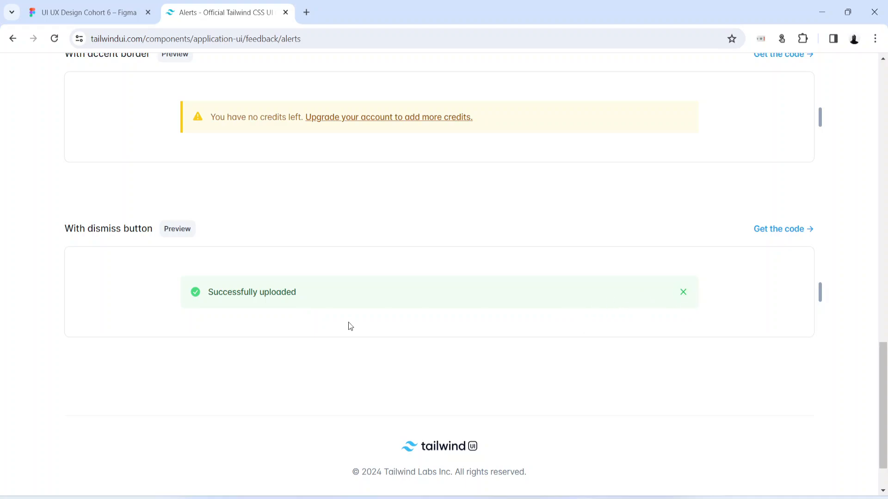
pyautogui.hotkey('ctrl', 'shift', 'Tab')
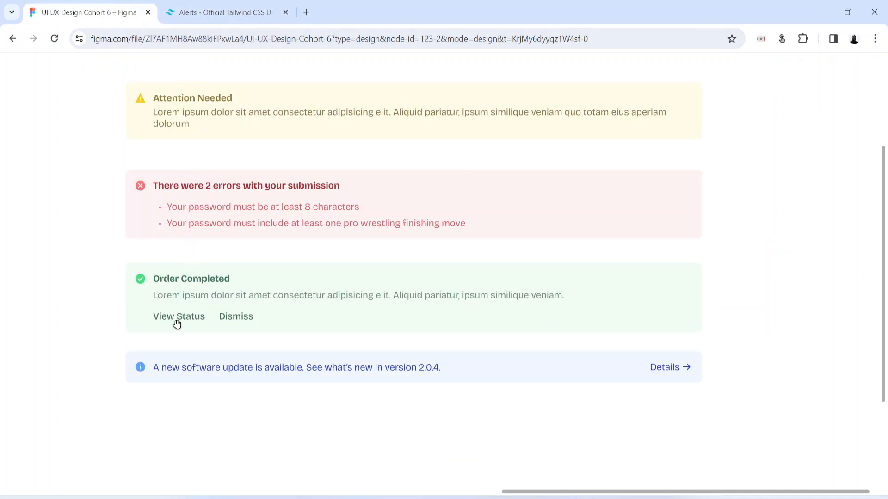
pyautogui.click(163, 375)
pyautogui.moveTo(209, 384); pyautogui.dragTo(208, 436)
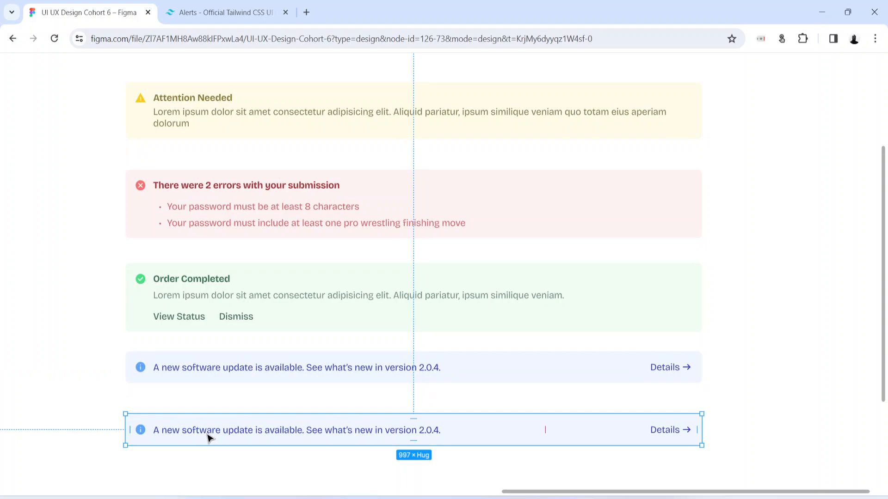
# Step: Replace the message in the duplicated blue alert with "Successfully uploaded", matching the wording of Tailwind's dismiss-button example
pyautogui.click(193, 8)
pyautogui.click(137, 6)
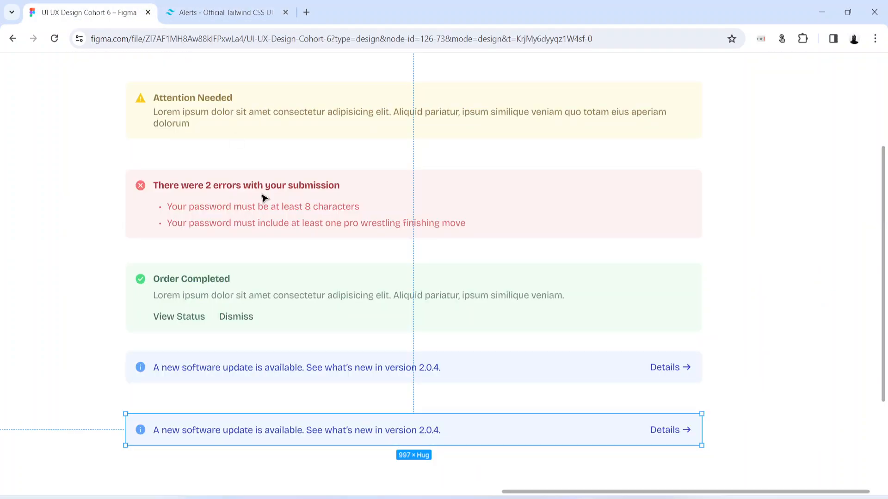
pyautogui.doubleClick(267, 434)
pyautogui.doubleClick(267, 434)
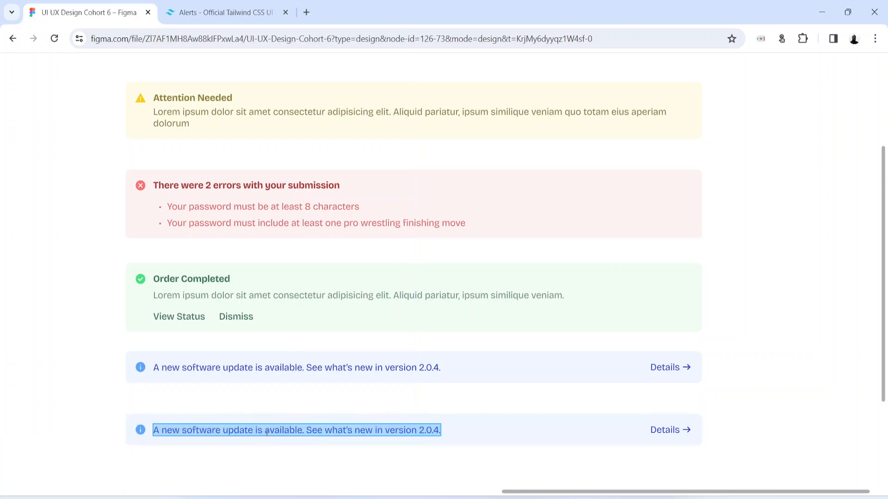
pyautogui.write('Success')
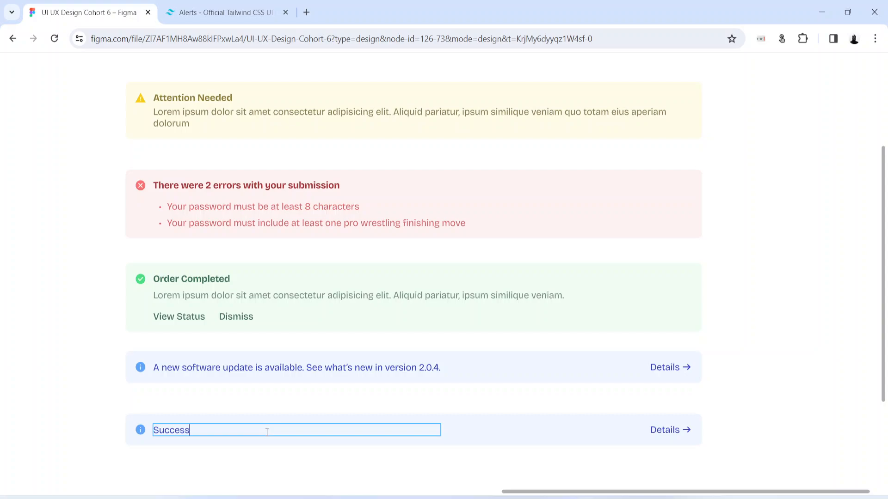
pyautogui.write('fully upload')
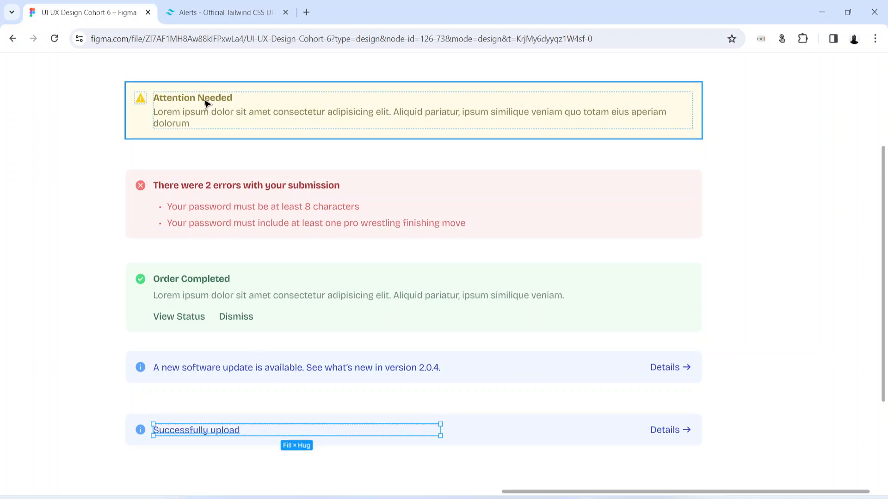
pyautogui.click(215, 4)
pyautogui.click(110, 10)
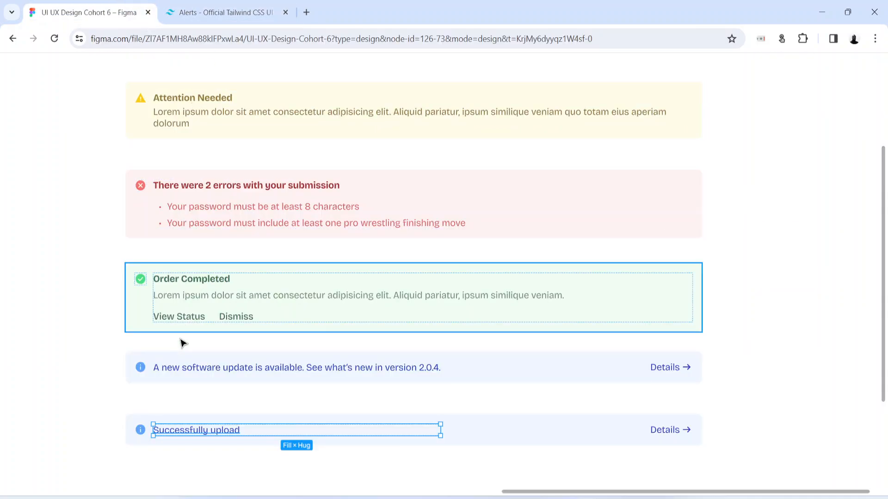
pyautogui.doubleClick(240, 434)
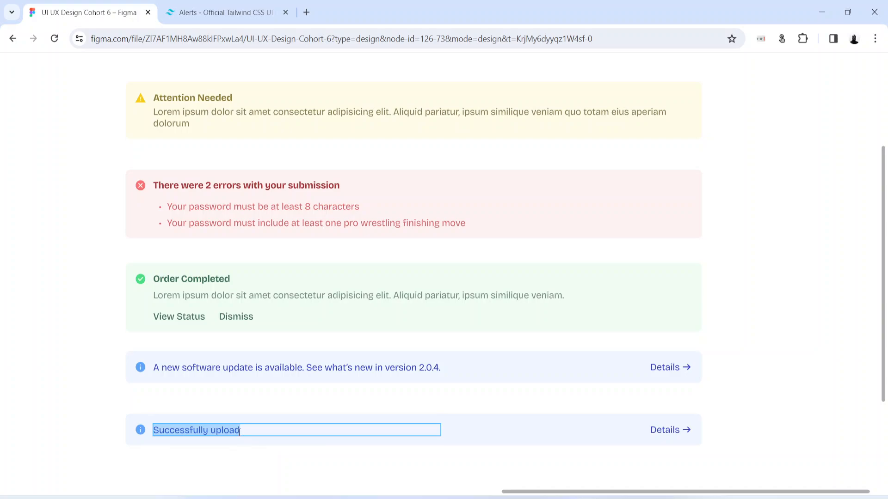
pyautogui.click(240, 434)
pyautogui.write('ed')
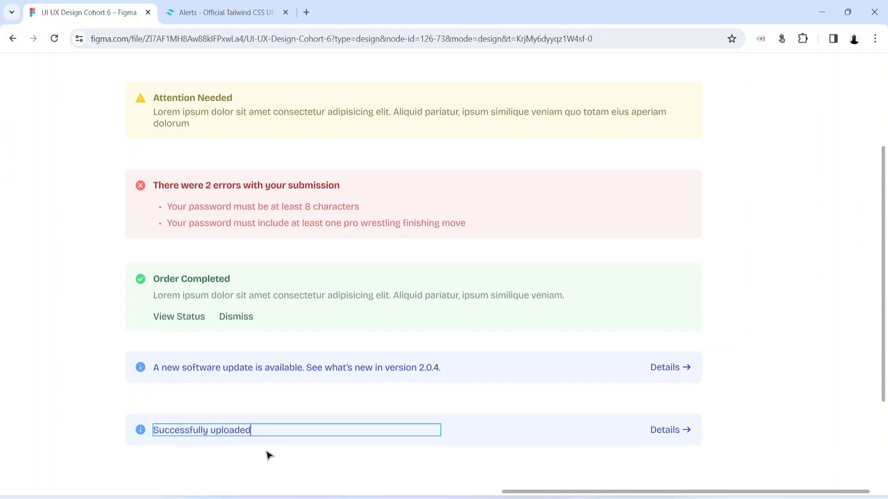
pyautogui.press('Escape')
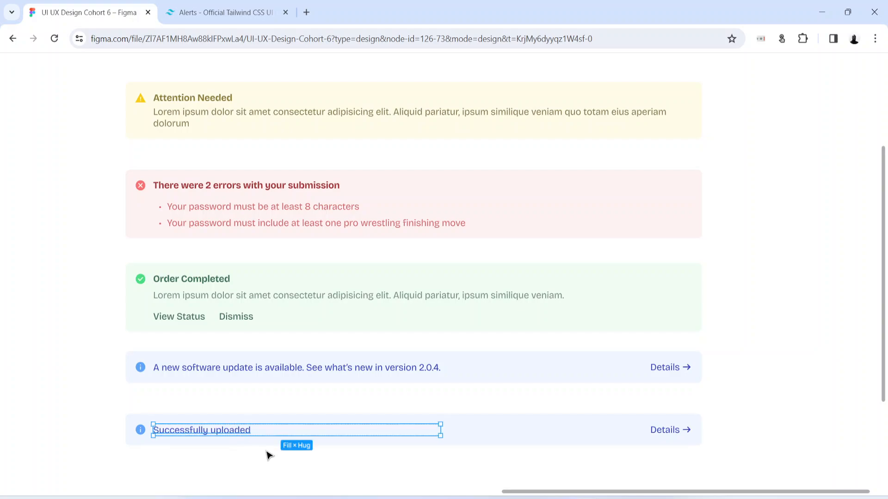
# Step: Show the interface again and set the width of the "Successfully uploaded" text and its "a new" frame to Hug contents
pyautogui.hotkey('ctrl', '\\')
pyautogui.press('space')
pyautogui.moveTo(288, 476); pyautogui.dragTo(376, 390)
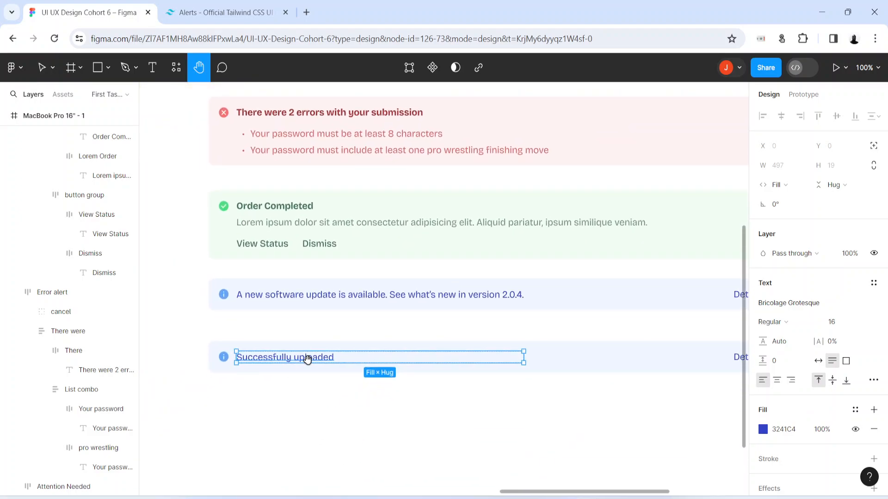
pyautogui.press('v')
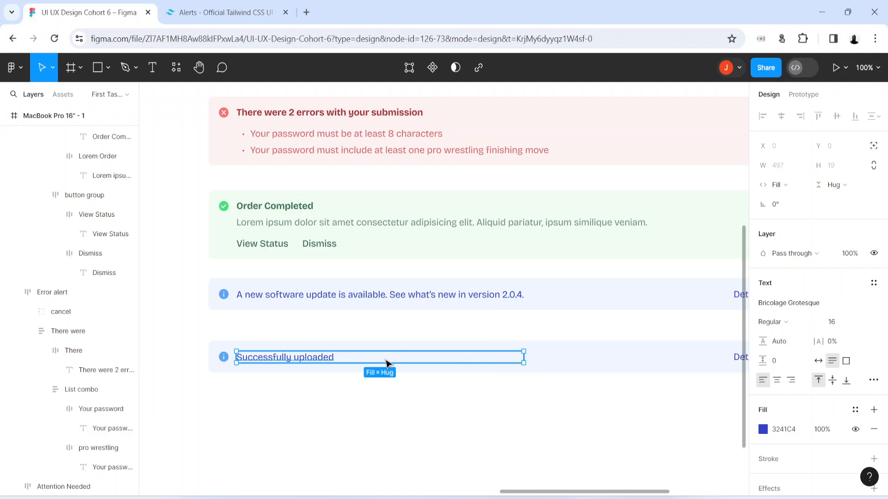
pyautogui.press('Escape')
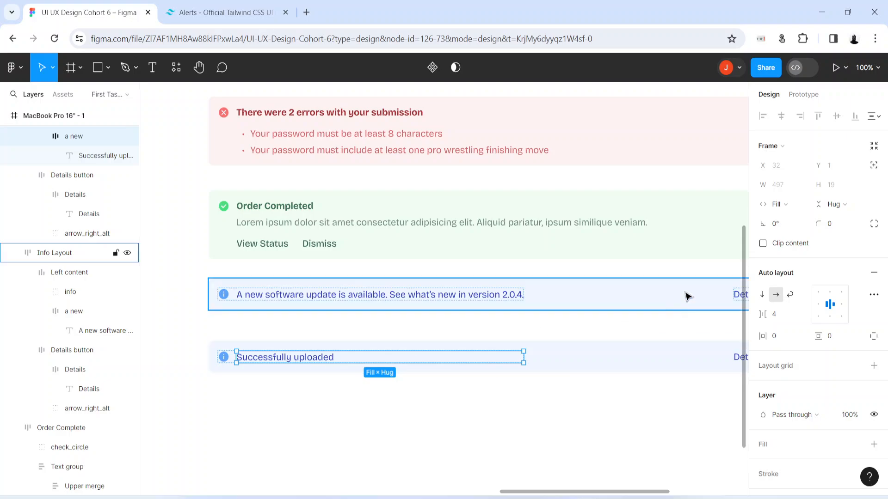
pyautogui.click(800, 207)
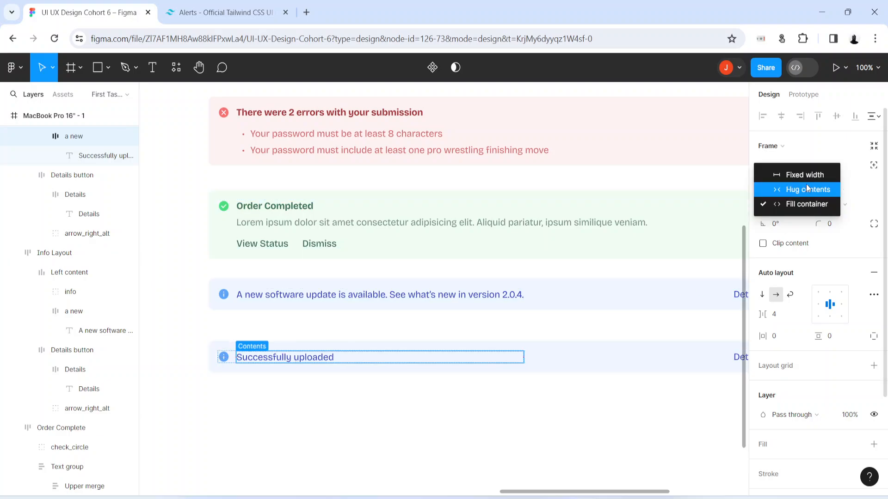
pyautogui.click(807, 189)
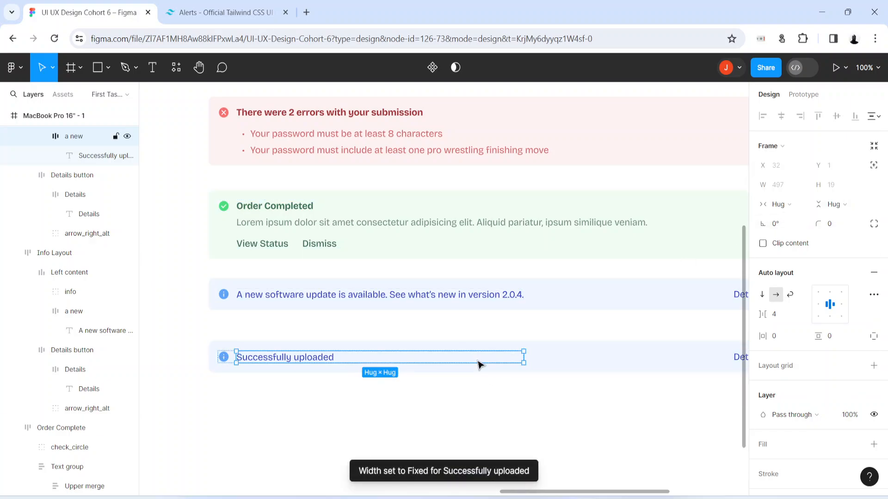
pyautogui.click(288, 361)
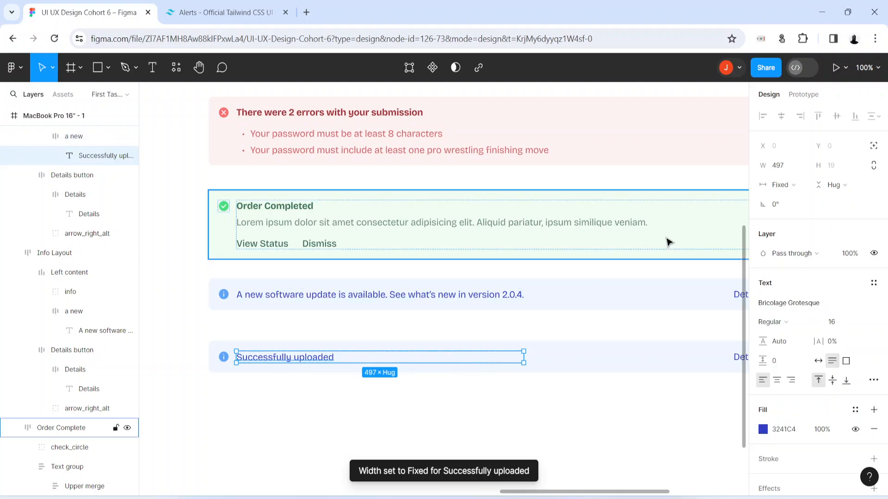
pyautogui.click(786, 186)
pyautogui.click(790, 204)
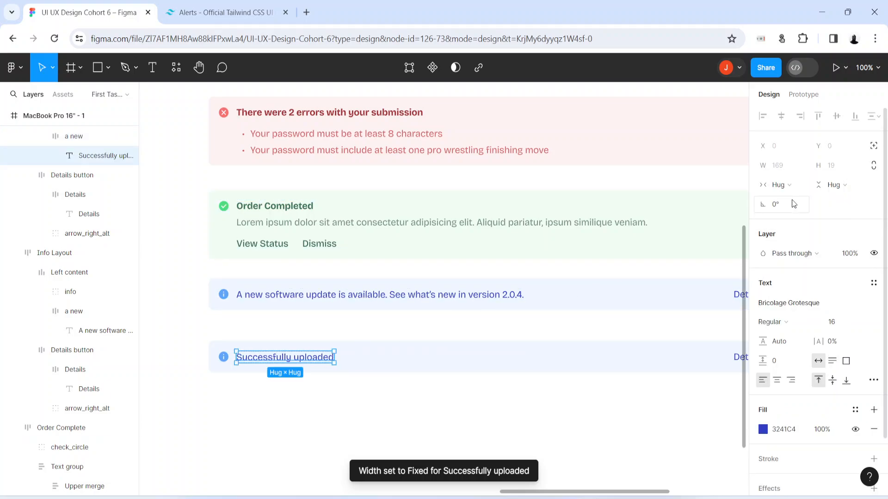
pyautogui.click(271, 401)
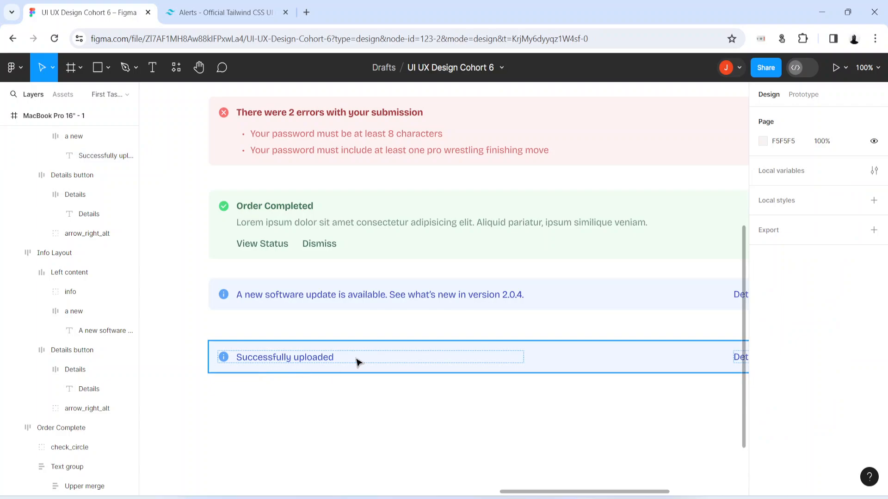
# Step: Set the width of the "Left content" frame in the "Successfully uploaded" alert to Hug contents
pyautogui.click(451, 362)
pyautogui.doubleClick(445, 363)
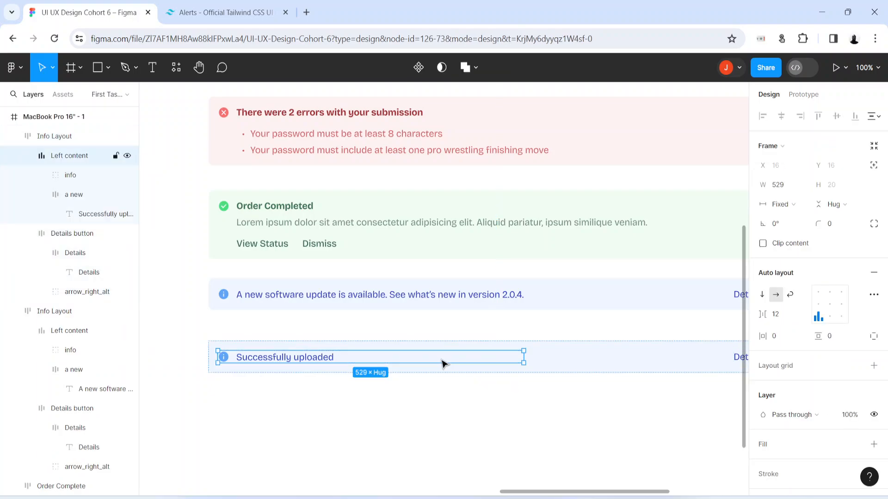
pyautogui.click(782, 204)
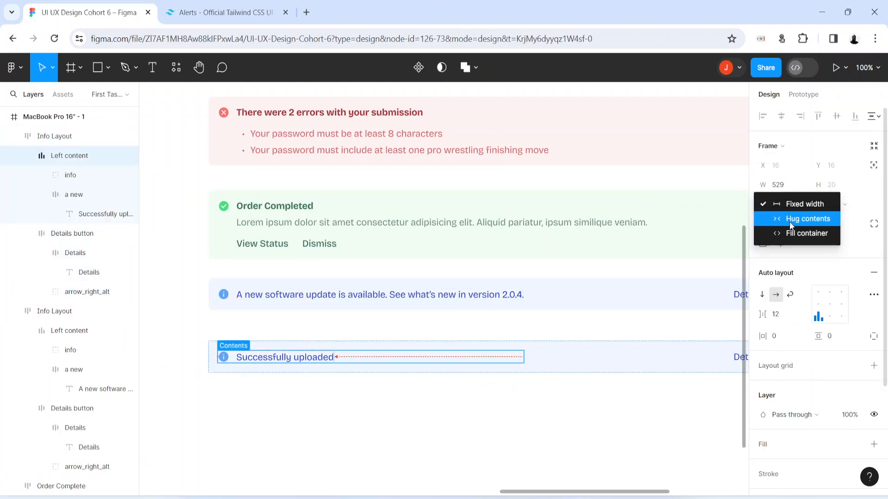
pyautogui.click(789, 220)
pyautogui.click(474, 407)
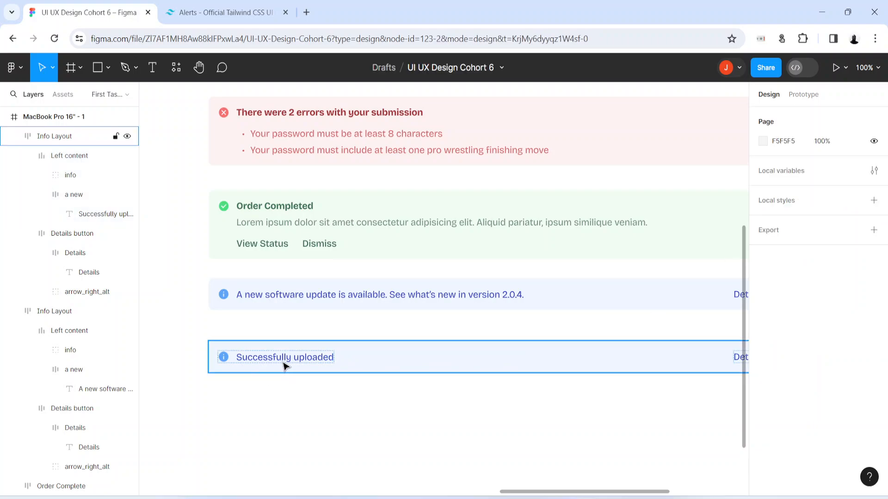
pyautogui.doubleClick(284, 365)
pyautogui.click(281, 416)
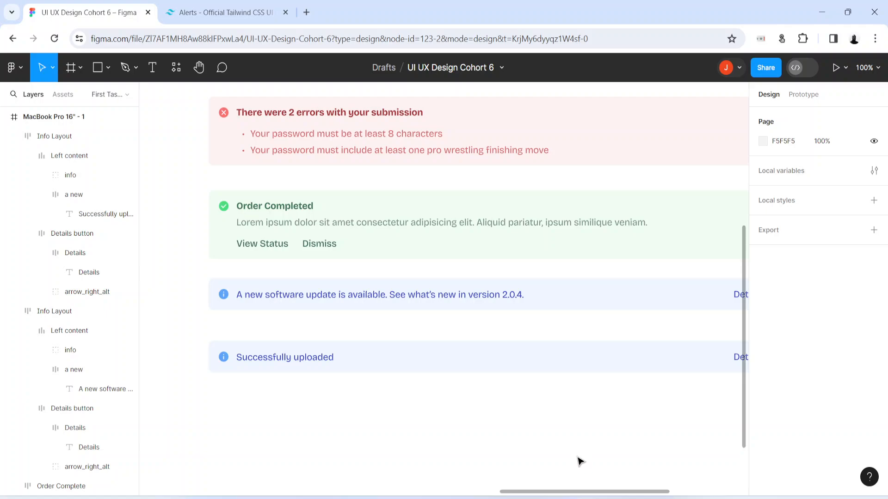
# Step: Compare the icon and Details link of the "Successfully uploaded" alert with Tailwind's dismiss-button and accent-border examples
pyautogui.press('h')
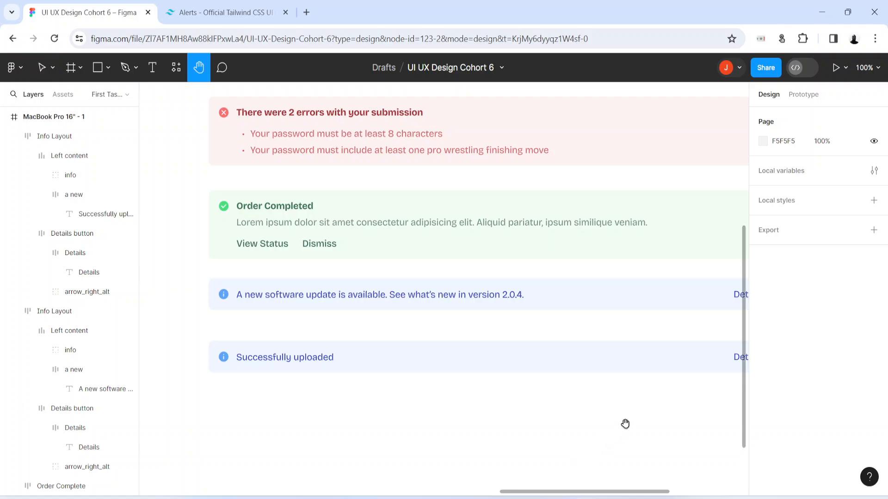
pyautogui.moveTo(624, 423); pyautogui.dragTo(501, 440)
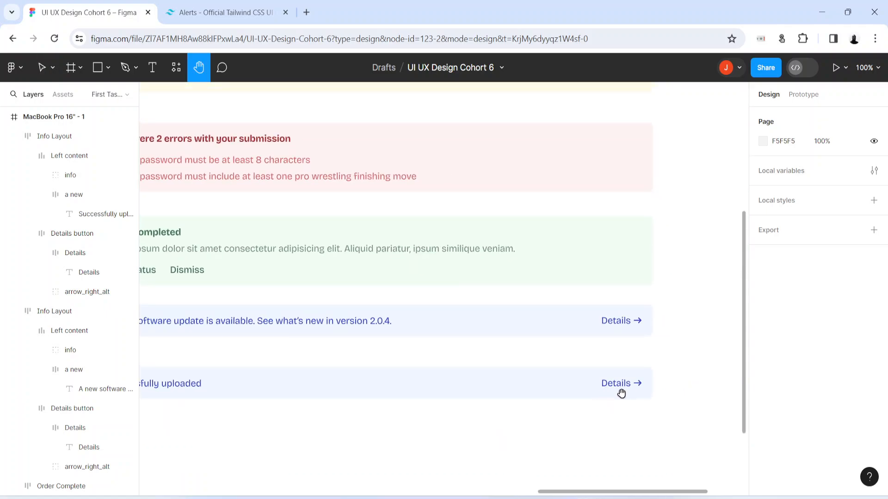
pyautogui.hscroll(-5, 621, 393)
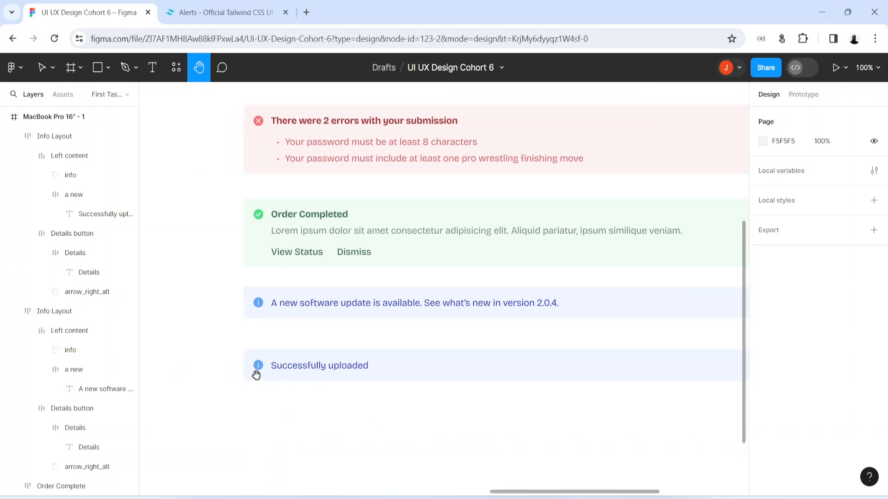
pyautogui.click(222, 13)
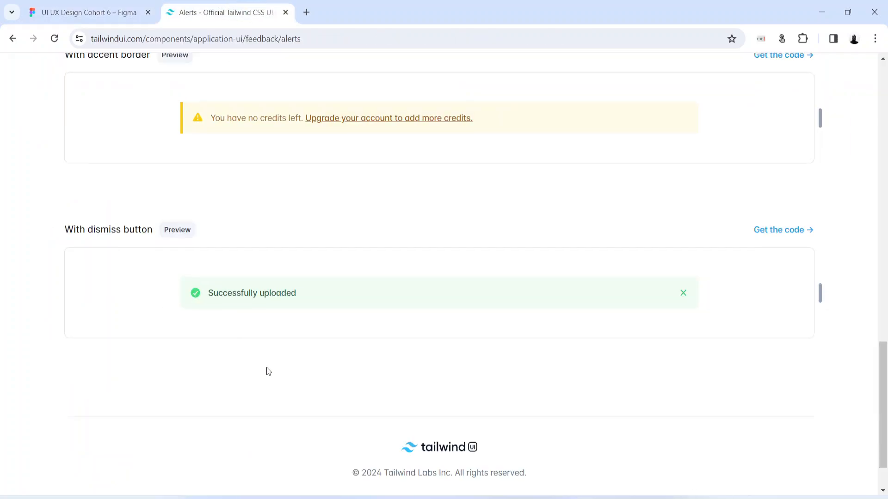
pyautogui.scroll(4, 277, 369)
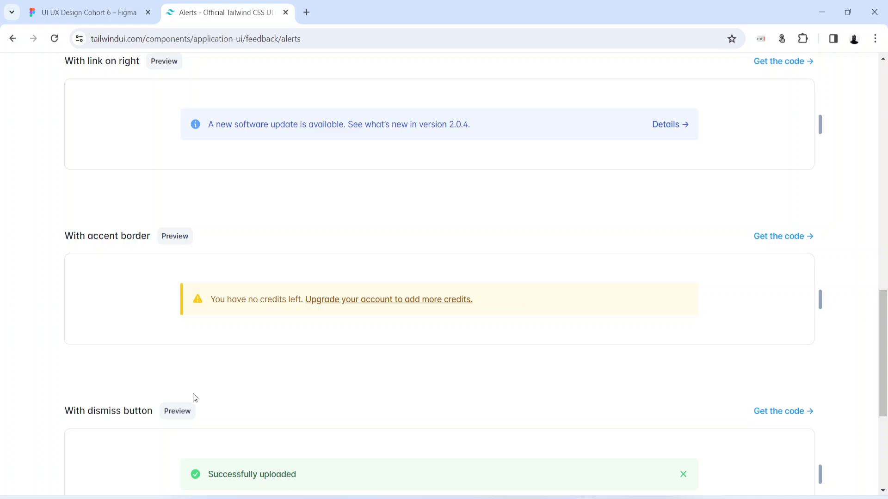
# Step: Return to the Figma file, open the "Mid week task" page and collapse the page list to show its flowchart
pyautogui.click(82, 5)
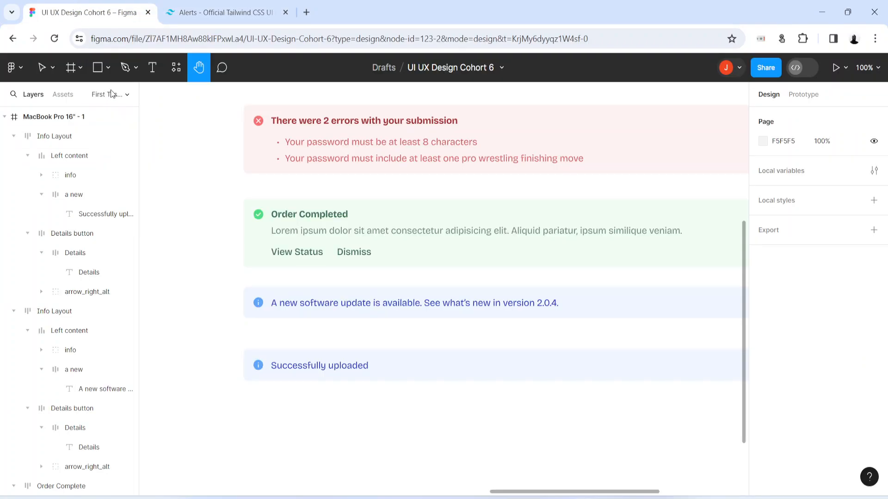
pyautogui.click(109, 95)
pyautogui.click(82, 183)
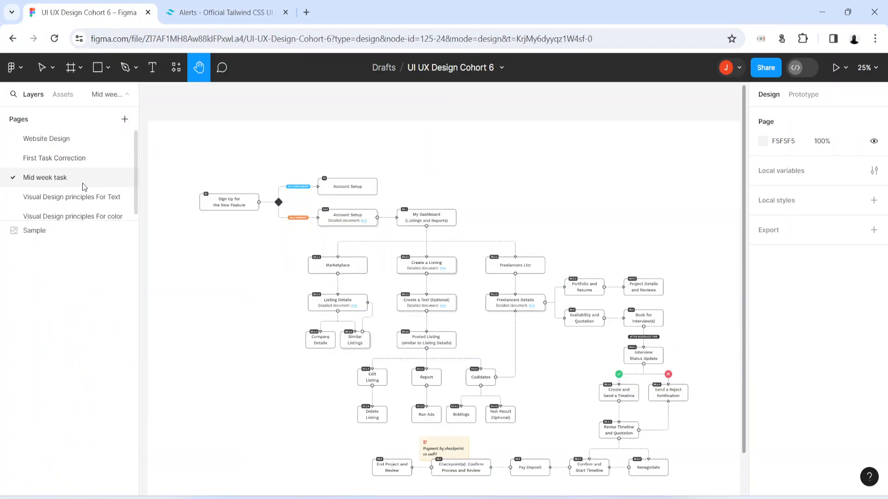
pyautogui.click(119, 95)
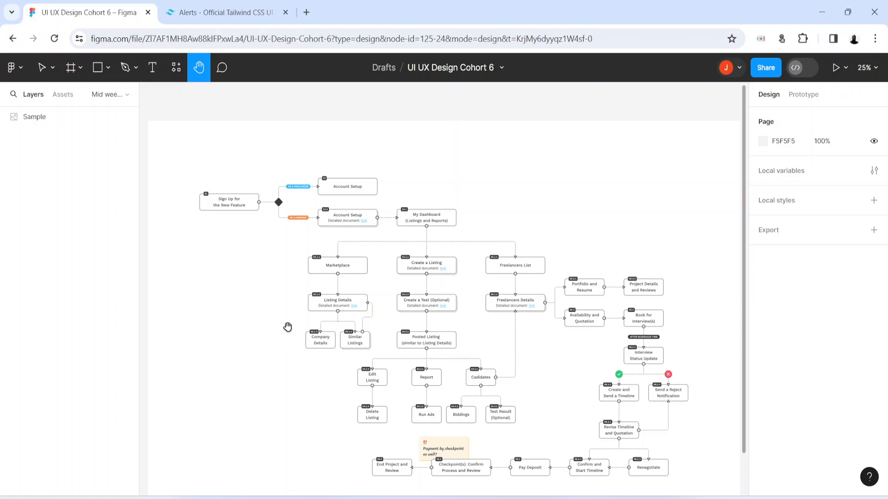
# Step: Hide the interface and examine the Mid week task flowchart, from the sign-up and account setup nodes to the listing and freelancer branches
pyautogui.hotkey('ctrl', '\\')
pyautogui.scroll(-1, 416, 342)
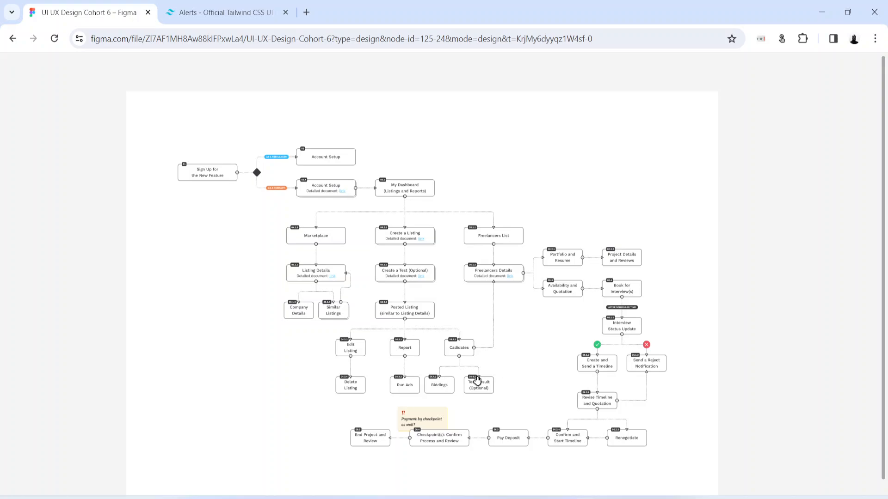
pyautogui.hotkey('ctrl', '+')
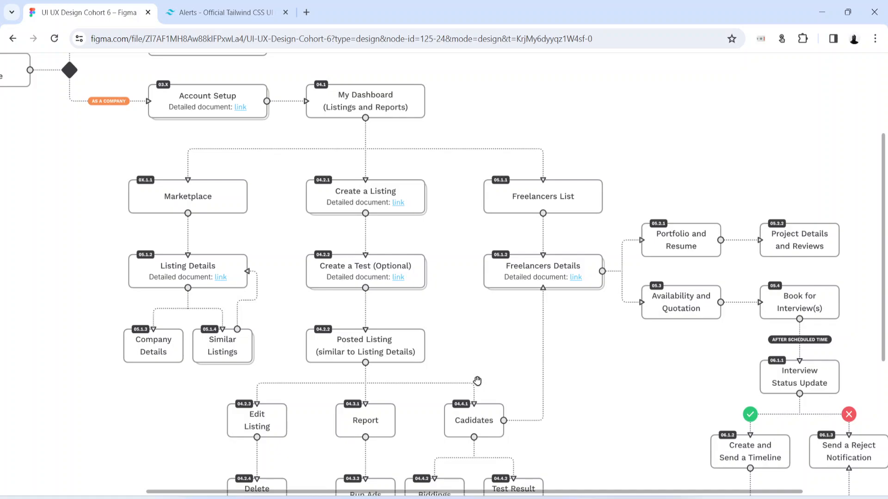
pyautogui.moveTo(70, 205); pyautogui.dragTo(283, 364)
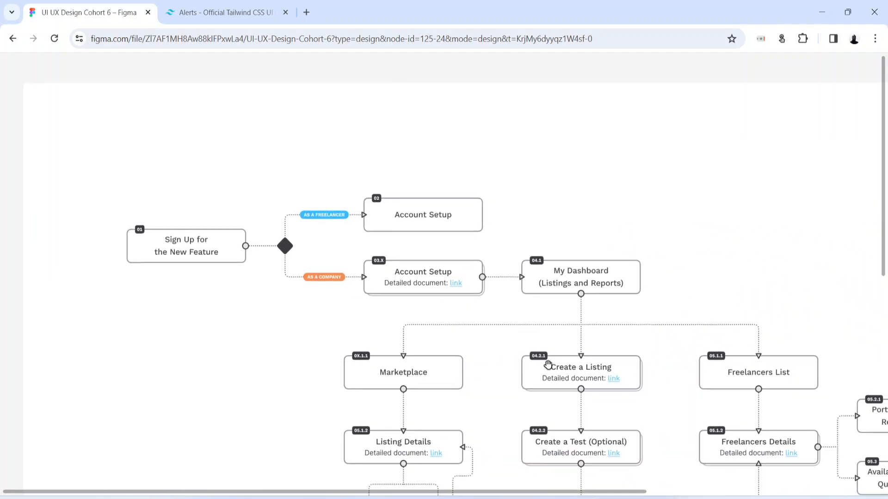
pyautogui.moveTo(578, 410); pyautogui.dragTo(534, 398)
pyautogui.hotkey('ctrl', '+')
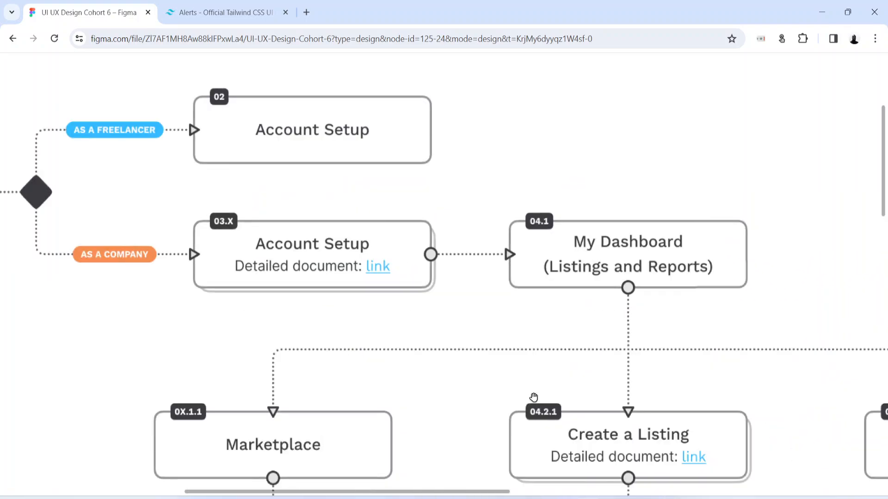
pyautogui.moveTo(20, 300); pyautogui.dragTo(279, 358)
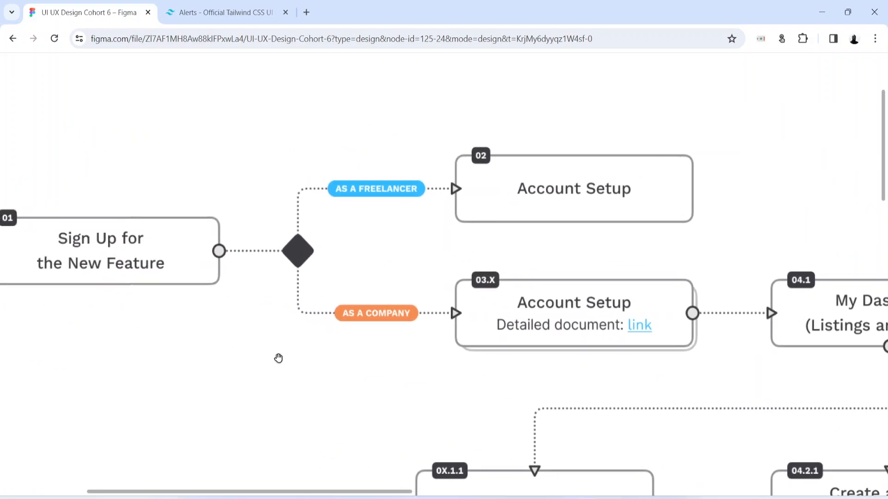
pyautogui.hotkey('ctrl', '-')
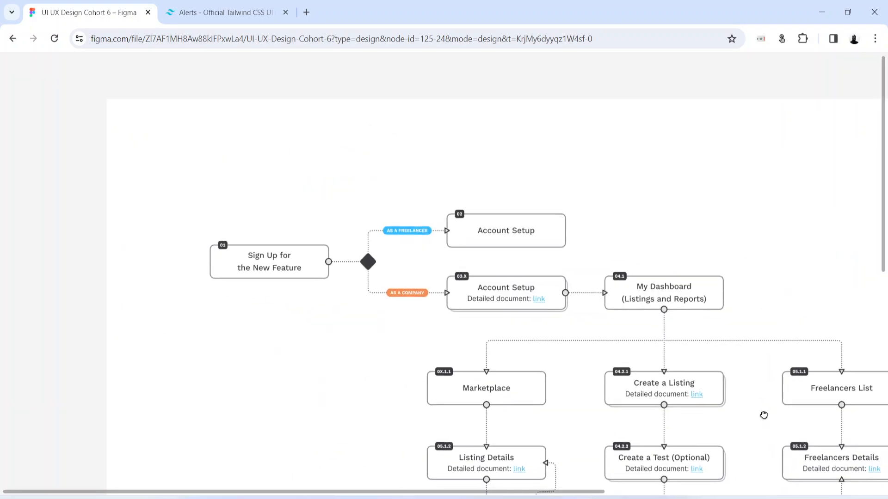
pyautogui.moveTo(763, 414); pyautogui.dragTo(432, 148)
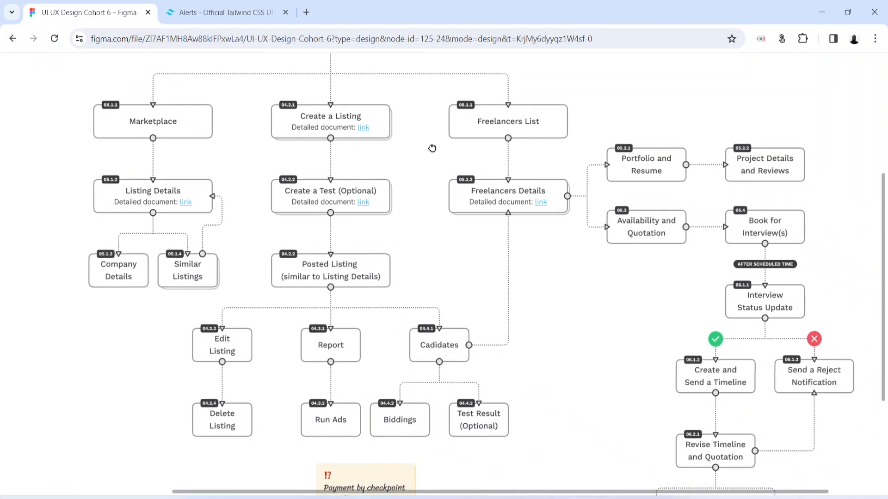
pyautogui.moveTo(500, 378); pyautogui.dragTo(400, 429)
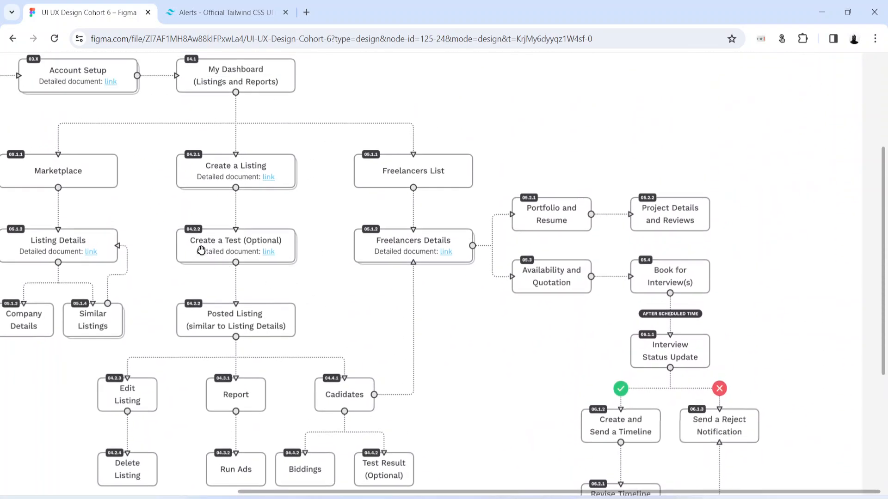
pyautogui.moveTo(167, 246); pyautogui.dragTo(339, 322)
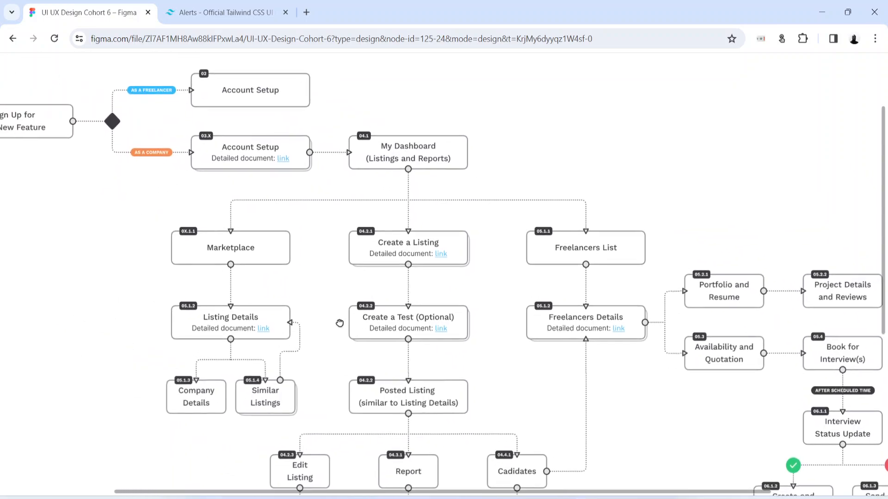
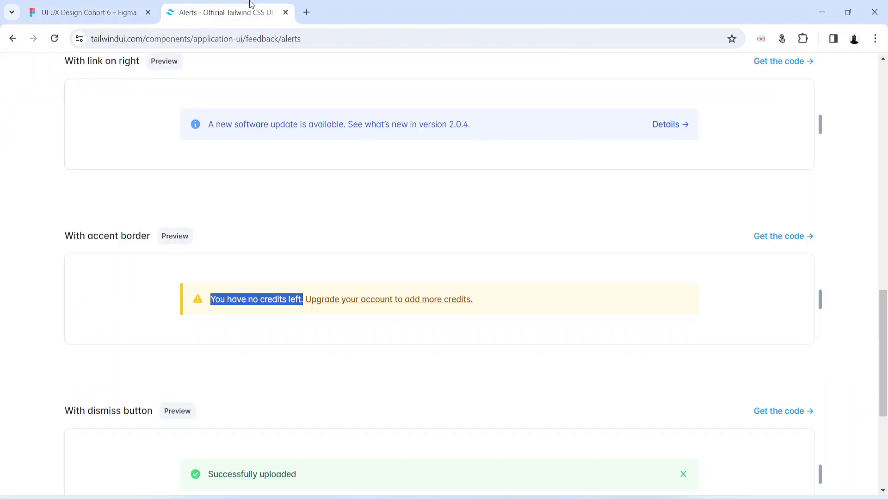
# Step: Examine the two text parts of Tailwind's accent-border alert, the "You have no credits left." message and the underlined upgrade link
pyautogui.click(277, 307)
pyautogui.moveTo(300, 308); pyautogui.dragTo(219, 314)
pyautogui.moveTo(482, 314); pyautogui.dragTo(342, 303)
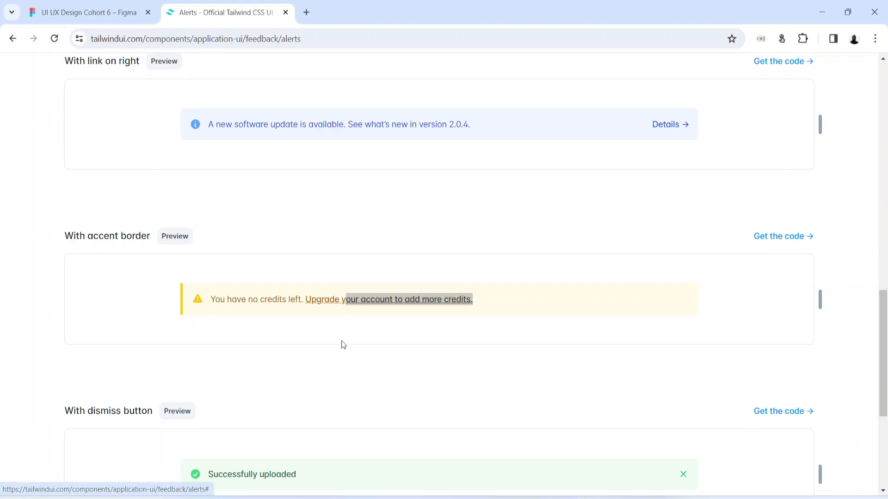
pyautogui.click(359, 306)
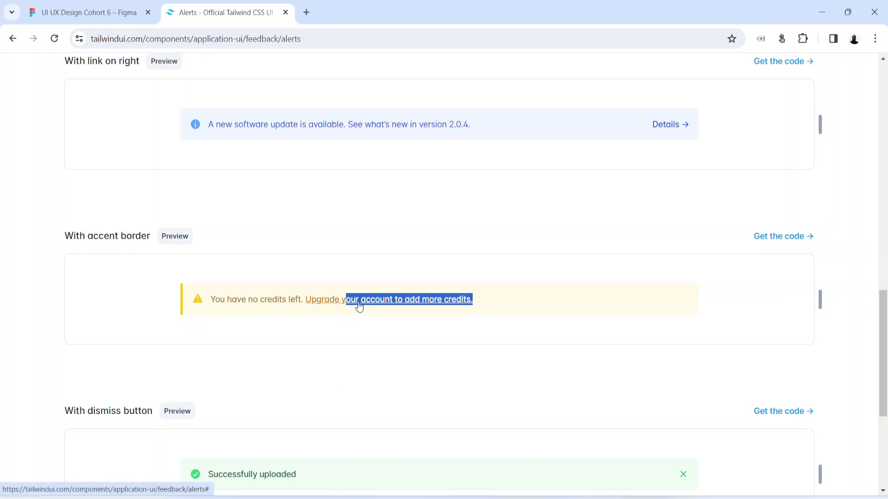
pyautogui.click(359, 305)
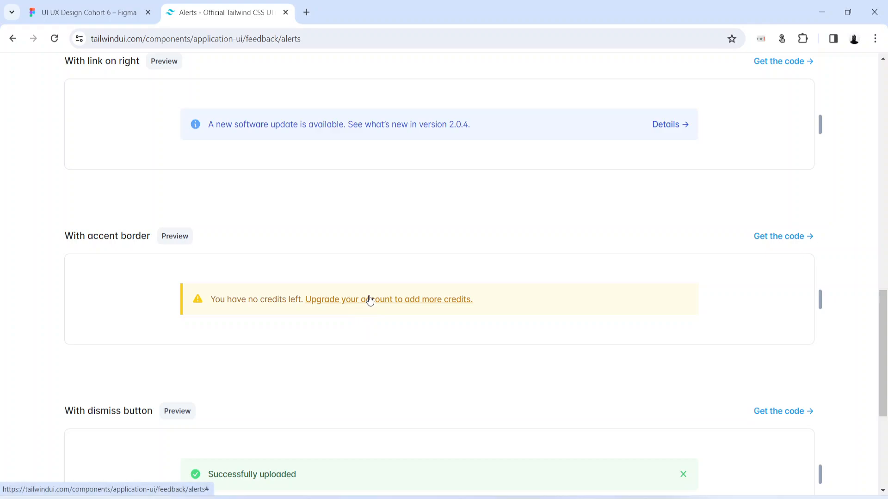
pyautogui.moveTo(215, 299); pyautogui.dragTo(293, 296)
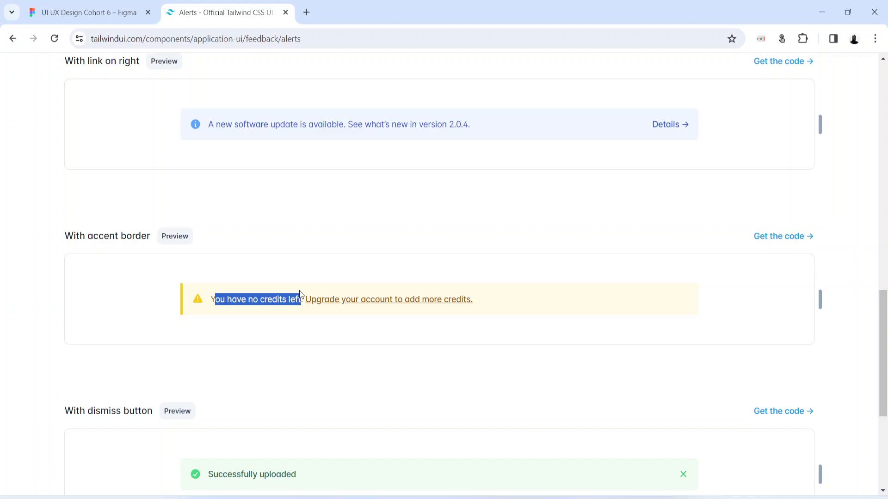
pyautogui.click(266, 307)
pyautogui.moveTo(210, 300); pyautogui.dragTo(292, 298)
pyautogui.click(273, 307)
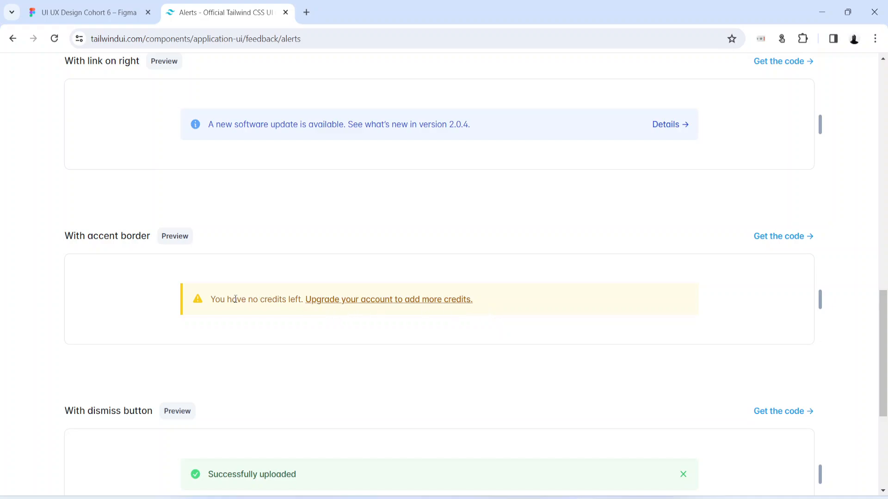
pyautogui.moveTo(227, 298); pyautogui.dragTo(274, 299)
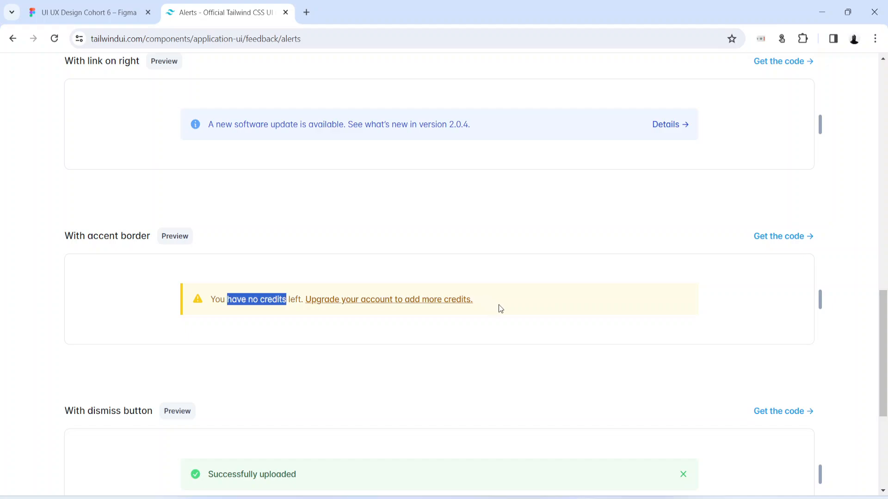
# Step: Copy Tailwind's "Upgrade your account to add more credits." link and paste it in the Figma file below "You have no credits left."
pyautogui.moveTo(476, 306); pyautogui.dragTo(309, 303)
pyautogui.hotkey('ctrl', 'c')
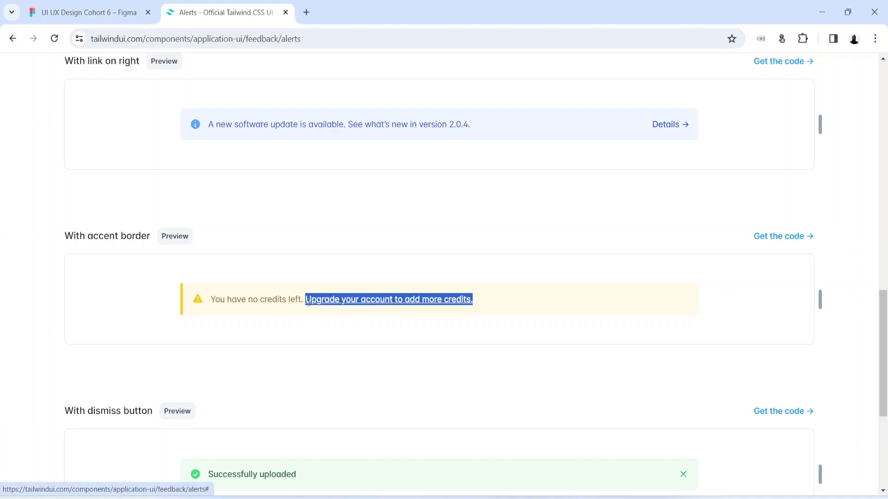
pyautogui.hotkey('ctrl', 'shift', 'Tab')
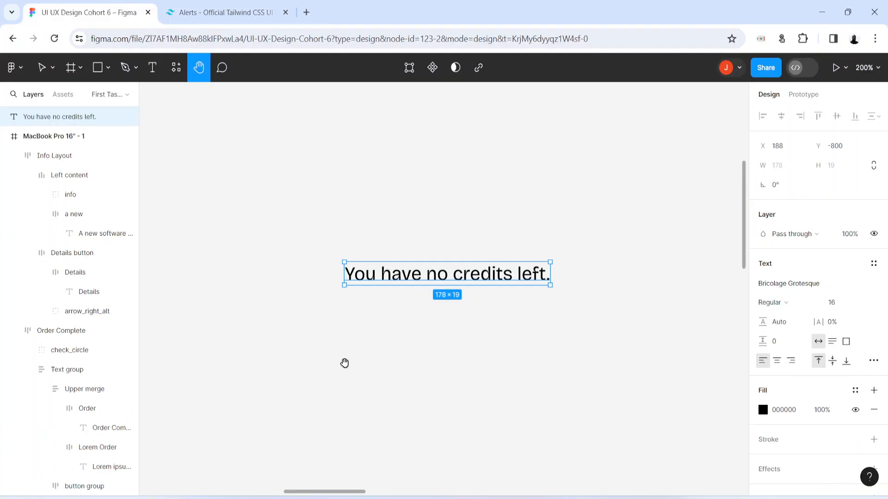
pyautogui.press('Return')
pyautogui.click(327, 364)
pyautogui.hotkey('ctrl', 'v')
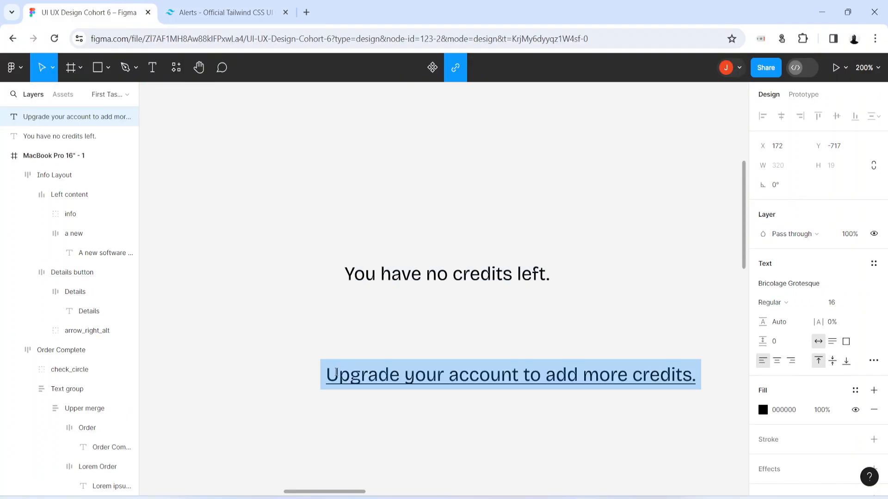
pyautogui.press('Escape')
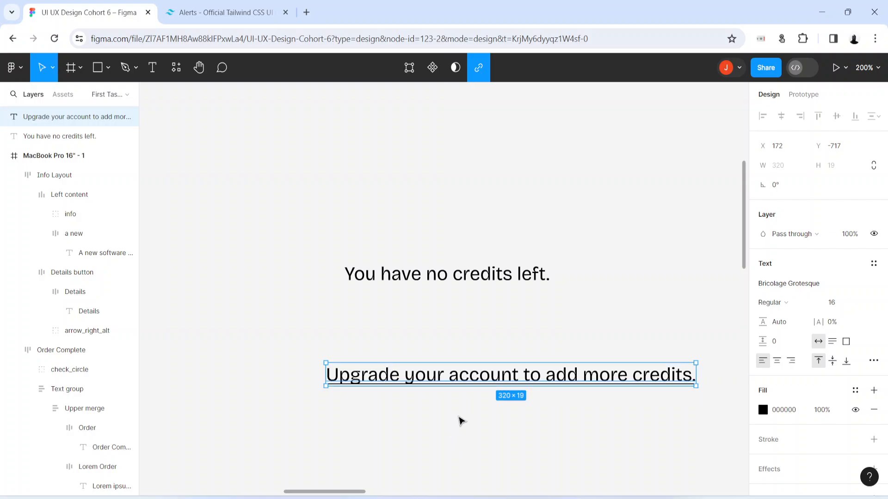
# Step: Shift the pasted upgrade link text to X 135 and delete it
pyautogui.click(426, 416)
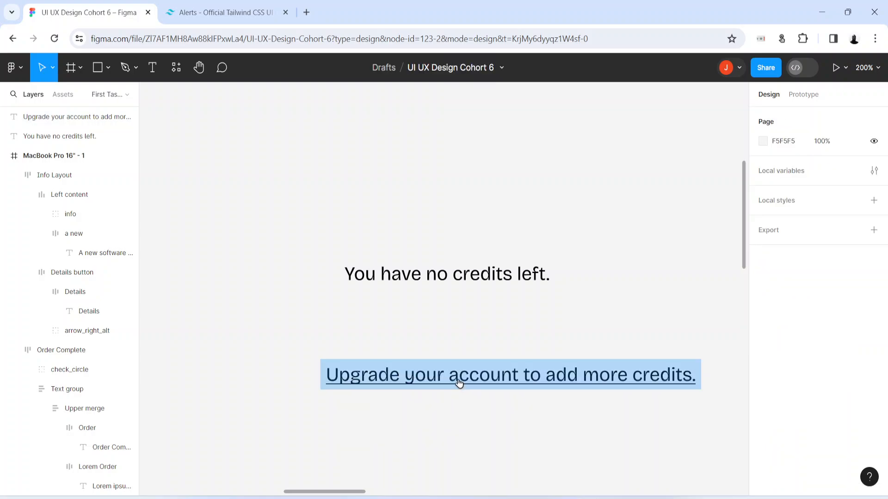
pyautogui.moveTo(458, 382); pyautogui.dragTo(420, 385)
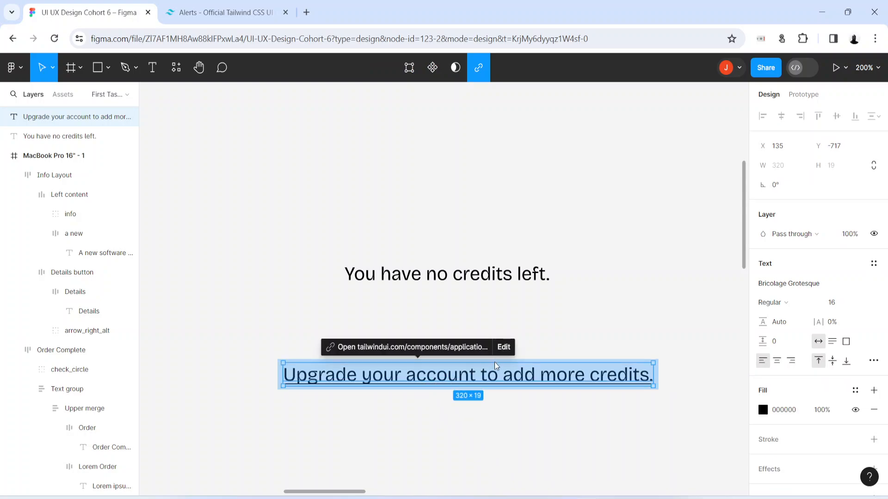
pyautogui.press('Delete')
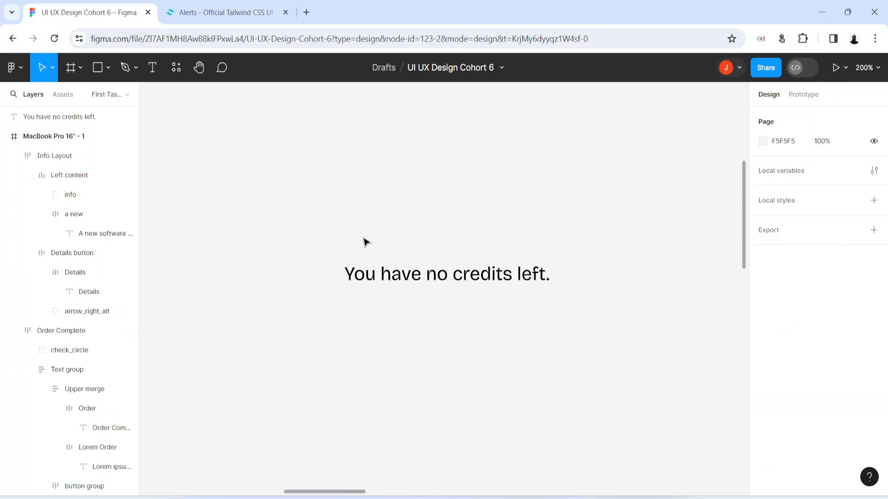
# Step: Duplicate the "You have no credits left." text to about X 108, Y -712 and check the link wording on the Tailwind page
pyautogui.click(381, 278)
pyautogui.keyDown('alt'); pyautogui.moveTo(381, 277); pyautogui.dragTo(295, 382); pyautogui.keyUp('alt')
pyautogui.click(236, 13)
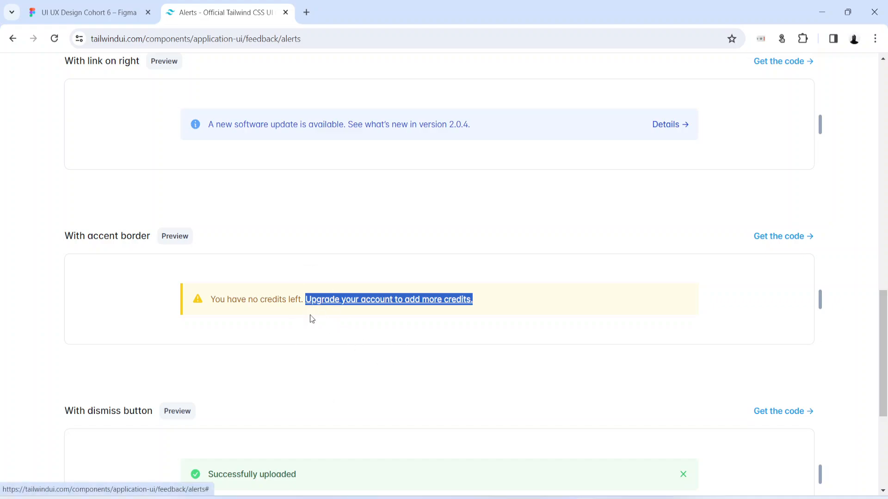
pyautogui.click(87, 10)
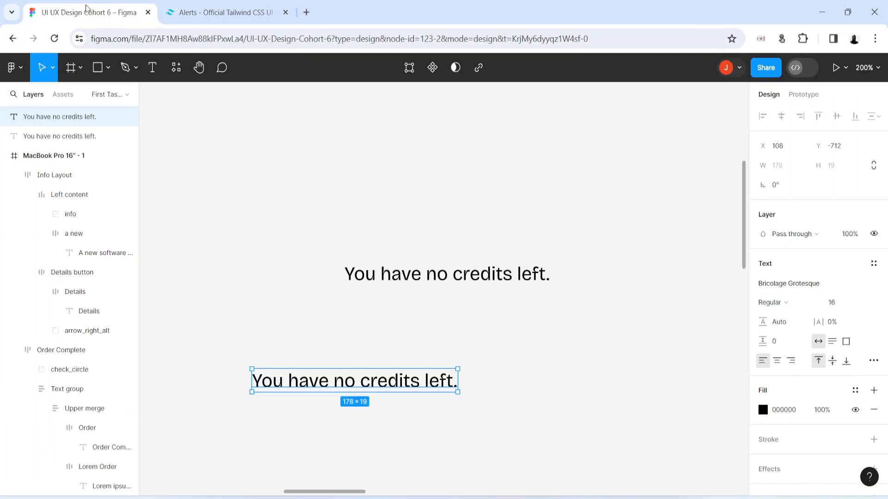
# Step: Replace the duplicate's text with "Upgrade your account to add more credits", checking the wording against Tailwind's accent-border alert
pyautogui.doubleClick(309, 387)
pyautogui.write('Upg')
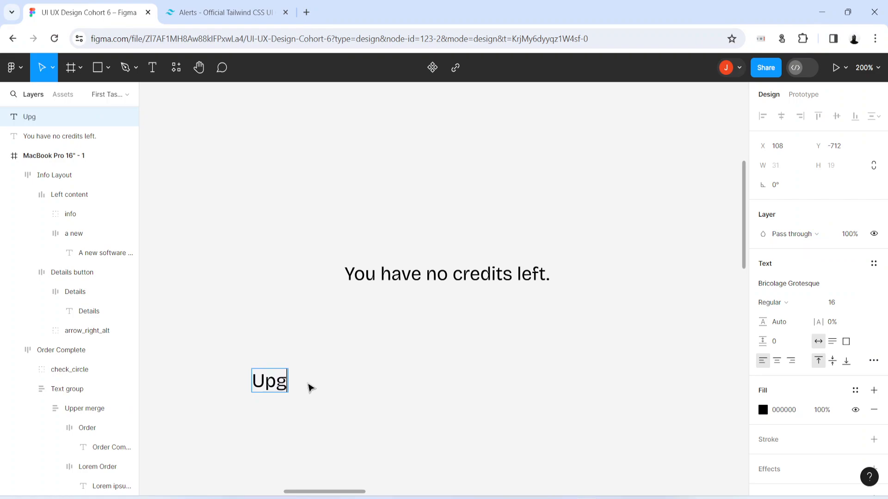
pyautogui.write('rade your account')
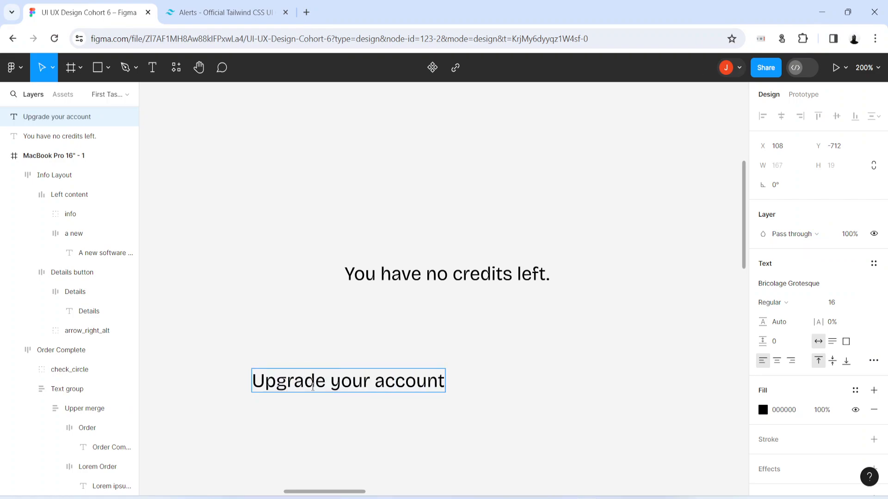
pyautogui.click(203, 6)
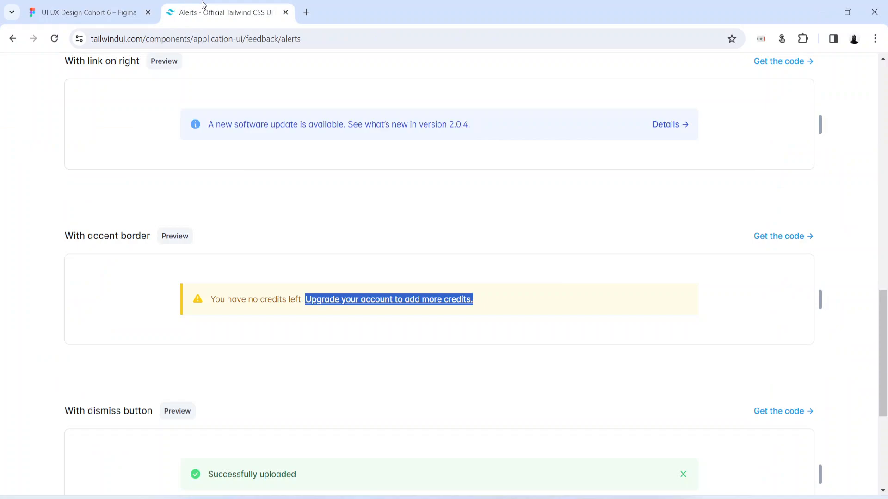
pyautogui.hotkey('ctrl', 'shift', 'Tab')
pyautogui.write('to')
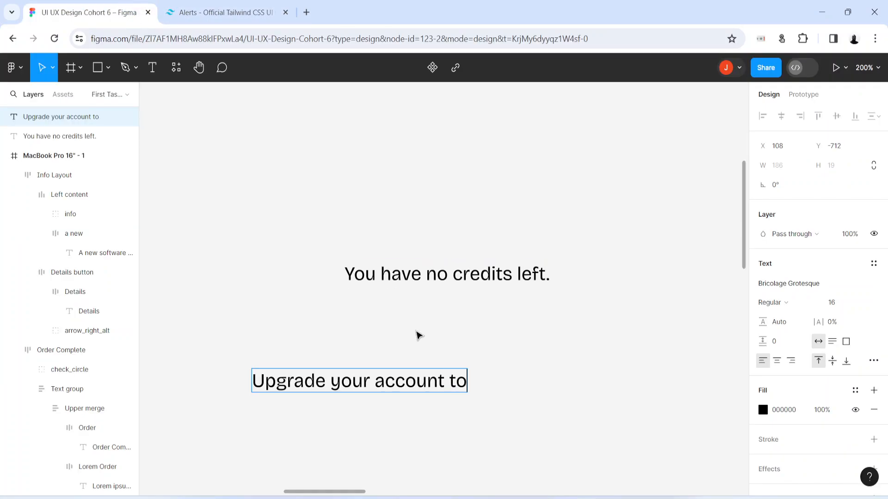
pyautogui.write(' add more credits')
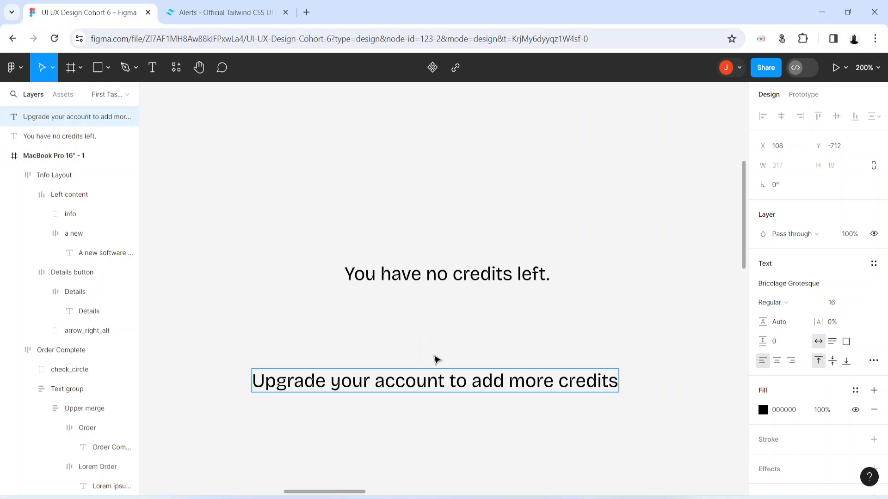
pyautogui.press('Escape')
# Step: Move "You have no credits left." to about X 79, Y -847 and the upgrade text to about X 274, Y -801, checking Tailwind's layout
pyautogui.moveTo(425, 283); pyautogui.dragTo(318, 209)
pyautogui.click(348, 376)
pyautogui.moveTo(321, 387); pyautogui.dragTo(507, 283)
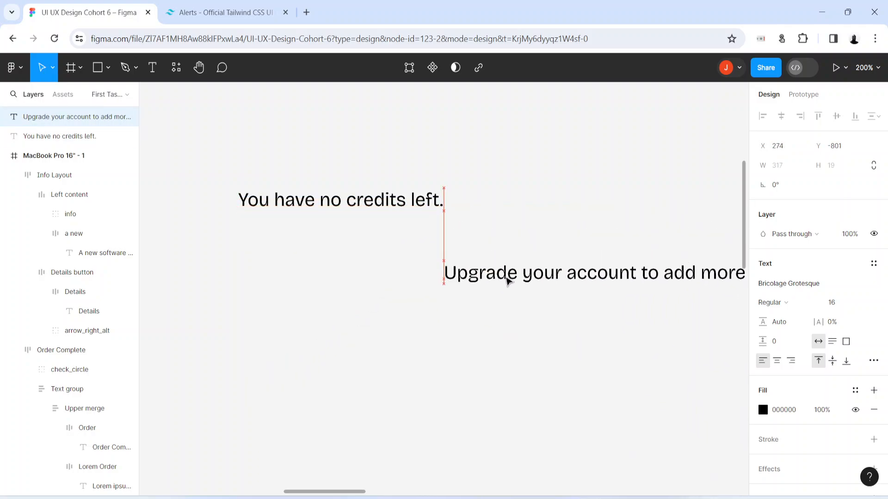
pyautogui.click(327, 207)
pyautogui.moveTo(327, 208); pyautogui.dragTo(308, 224)
pyautogui.click(185, 4)
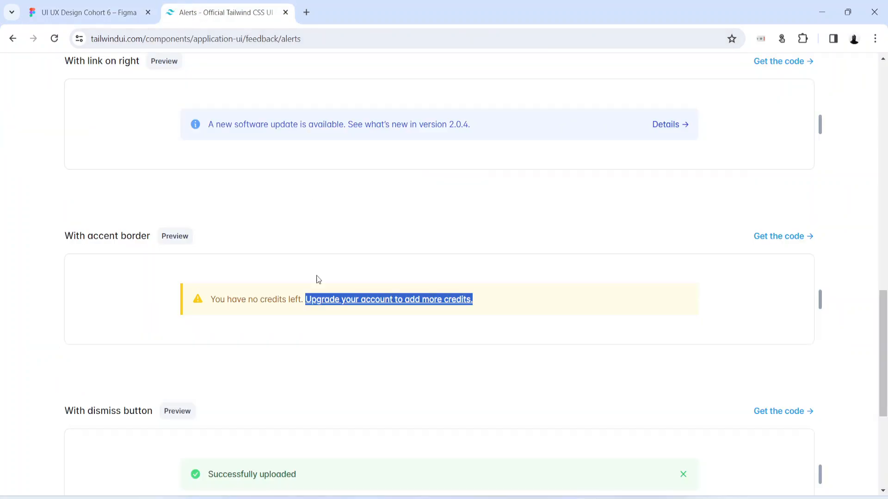
pyautogui.click(103, 6)
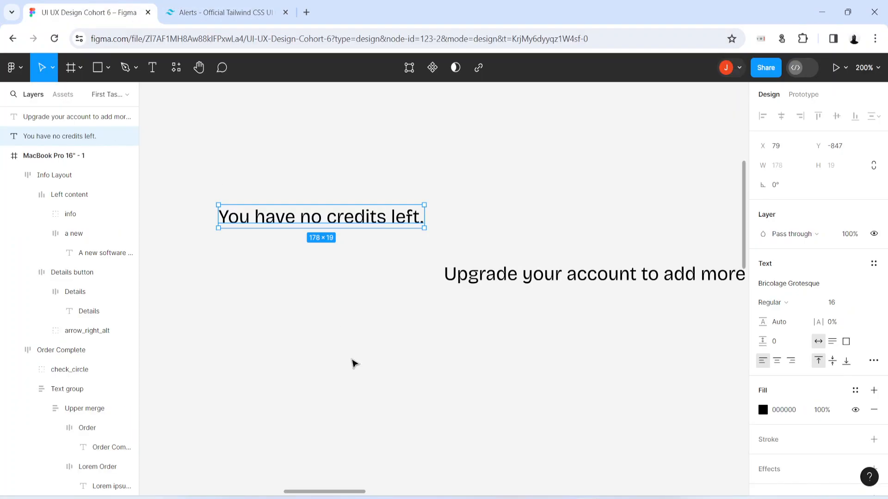
# Step: Duplicate the yellow warning icon from the Attention Needed alert onto the empty canvas outside the MacBook Pro frame
pyautogui.press('-')
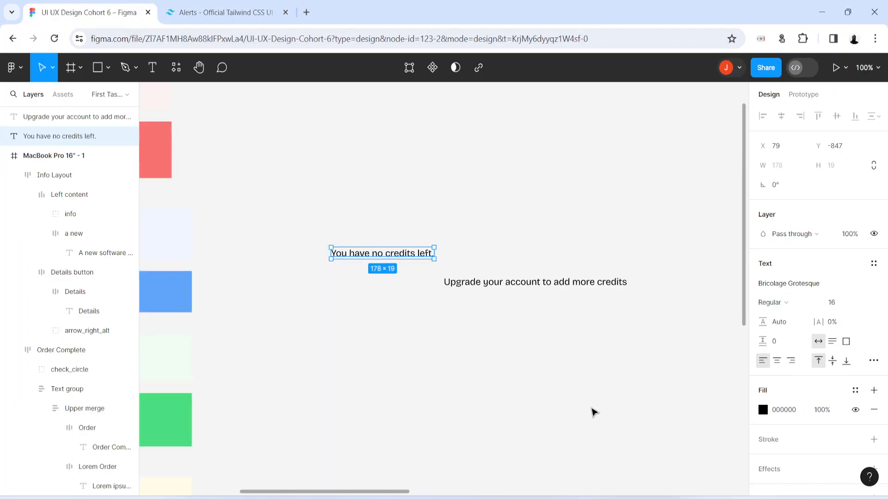
pyautogui.press('space')
pyautogui.moveTo(715, 395); pyautogui.dragTo(370, 467)
pyautogui.moveTo(698, 419); pyautogui.dragTo(322, 323)
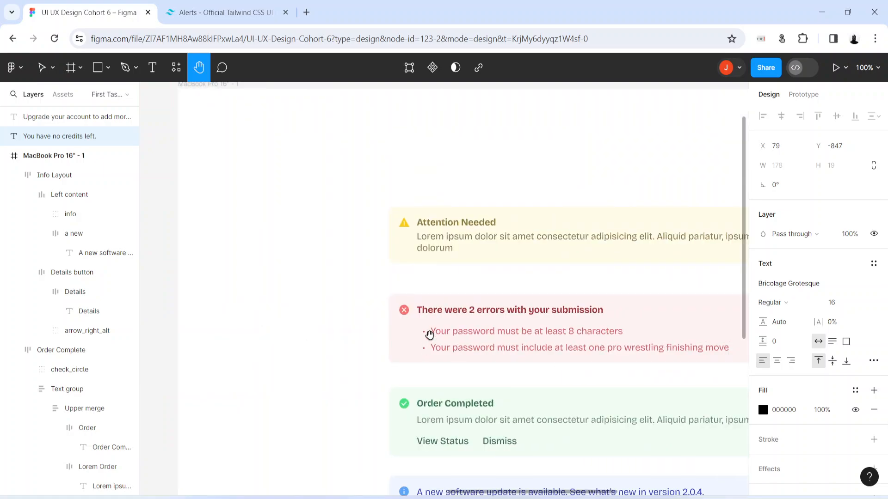
pyautogui.moveTo(429, 334); pyautogui.dragTo(323, 359)
pyautogui.press('+')
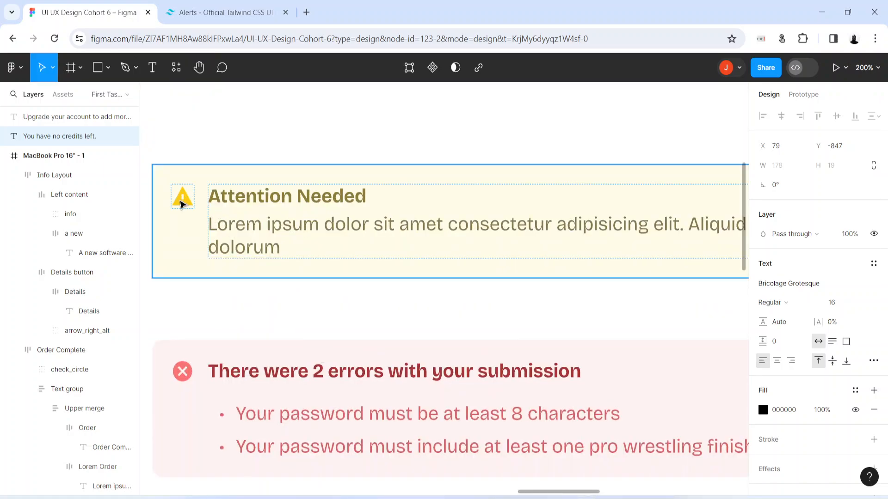
pyautogui.doubleClick(182, 201)
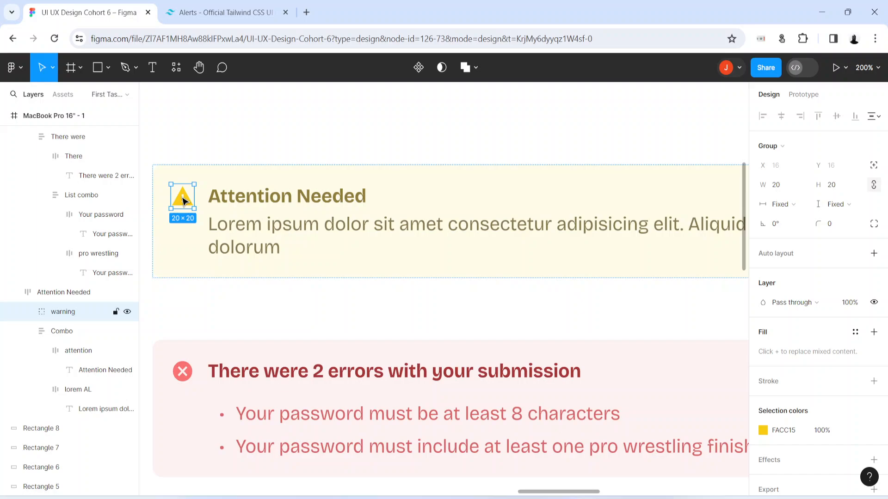
pyautogui.moveTo(184, 200); pyautogui.dragTo(228, 266)
pyautogui.click(299, 371)
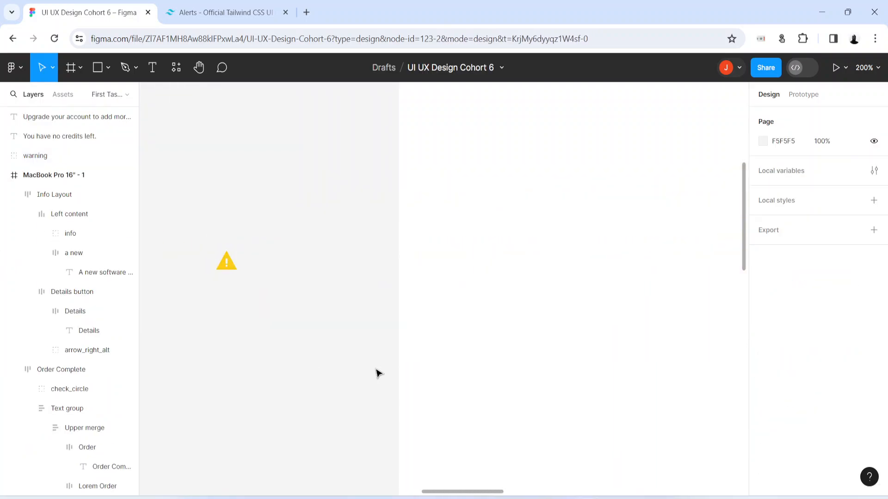
# Step: Move the copied warning icon to about X 69, Y -764 near the loose texts, checking Tailwind's accent-border alert
pyautogui.press('space')
pyautogui.moveTo(576, 354); pyautogui.dragTo(669, 330)
pyautogui.moveTo(231, 338); pyautogui.dragTo(554, 353)
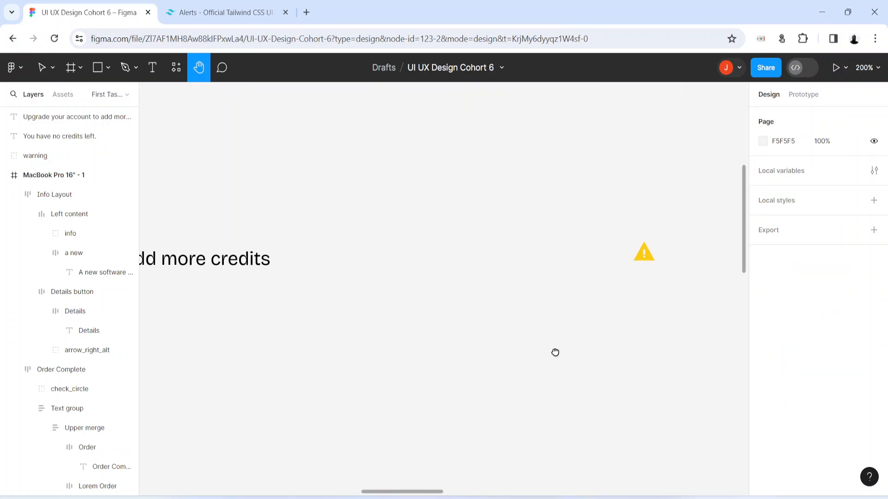
pyautogui.click(638, 254)
pyautogui.moveTo(644, 259); pyautogui.dragTo(224, 307)
pyautogui.click(222, 12)
pyautogui.click(320, 339)
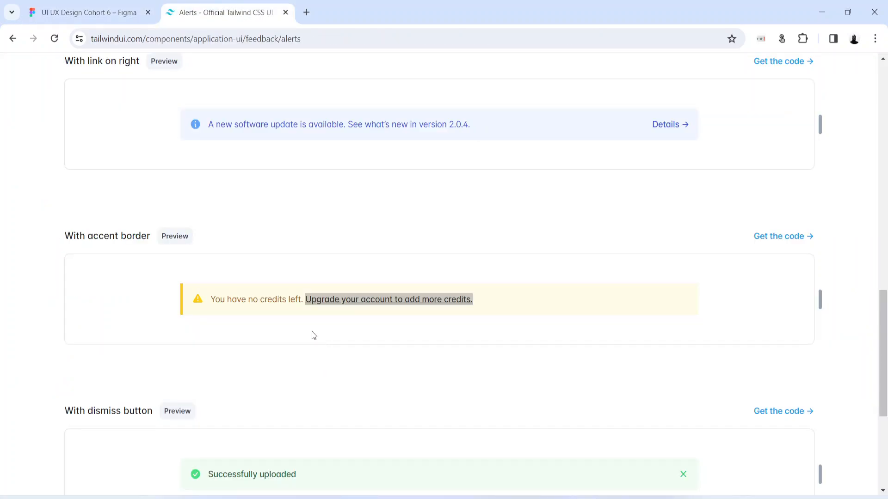
pyautogui.click(86, 12)
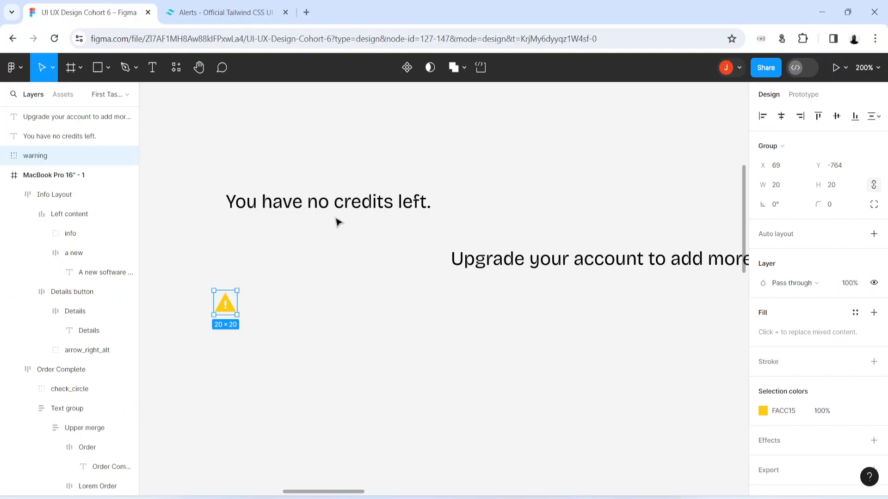
# Step: Add auto layout to the "You have no credits left." text with 0 padding on all sides
pyautogui.click(331, 203)
pyautogui.hotkey('shift', 'a')
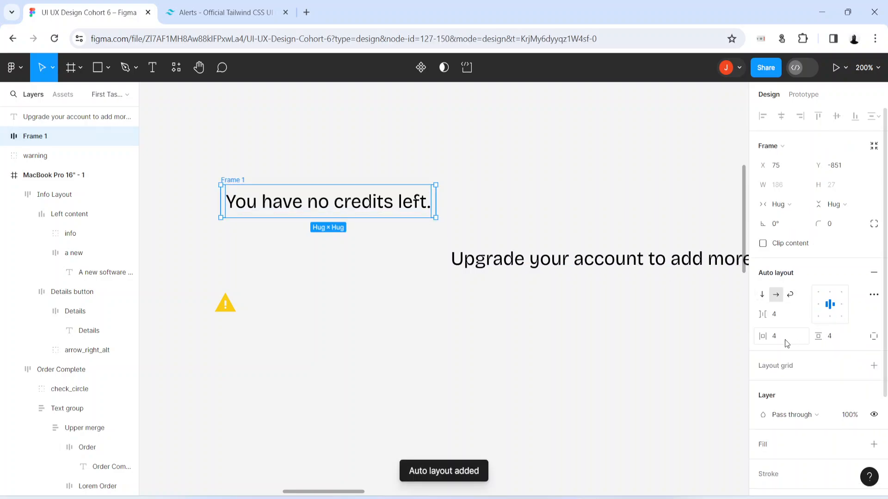
pyautogui.click(784, 339)
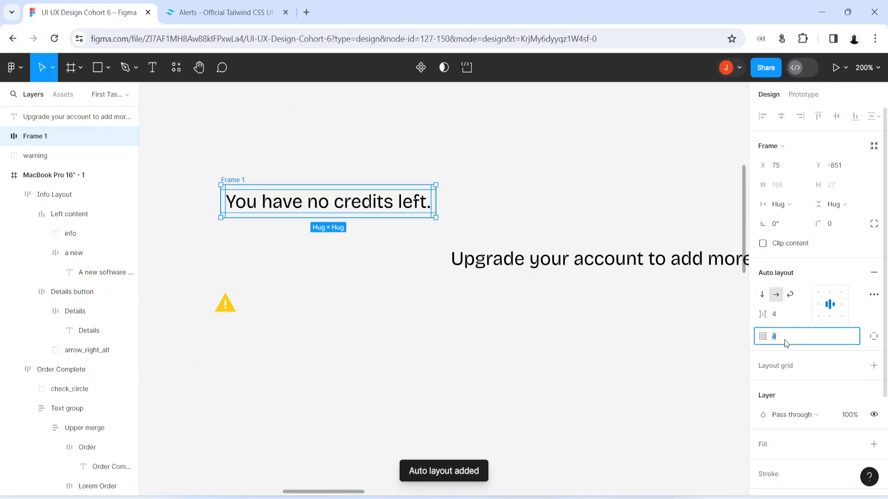
# Step: Add auto layout to the "Upgrade your account to add more credits" text with its padding set to 0
pyautogui.click(508, 250)
pyautogui.hotkey('shift', 'a')
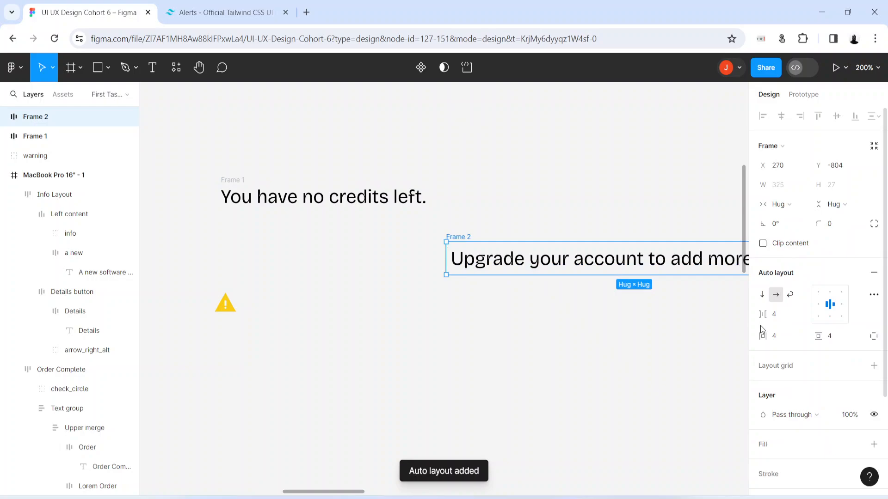
pyautogui.click(789, 337)
pyautogui.write('0')
pyautogui.press('Return')
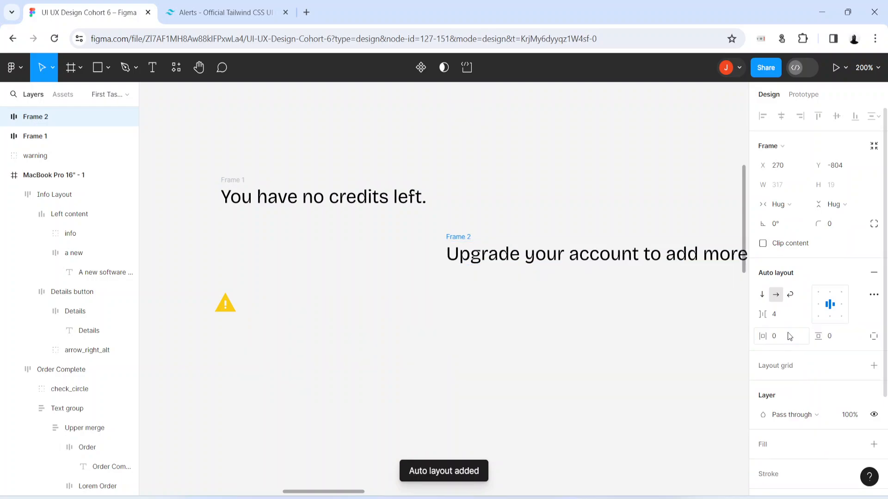
# Step: Set the horizontal resizing of the upgrade text inside its auto layout frame to Fill container
pyautogui.press('h')
pyautogui.moveTo(663, 346); pyautogui.dragTo(483, 373)
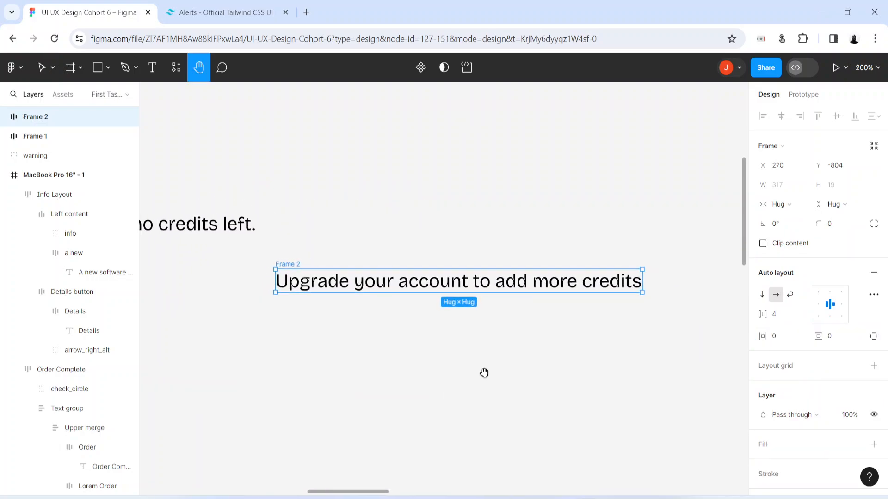
pyautogui.press('v')
pyautogui.doubleClick(402, 282)
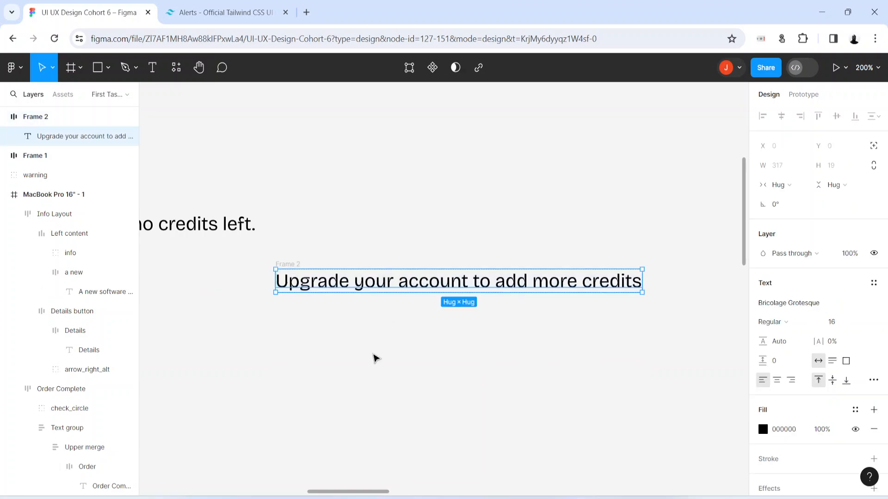
pyautogui.click(780, 185)
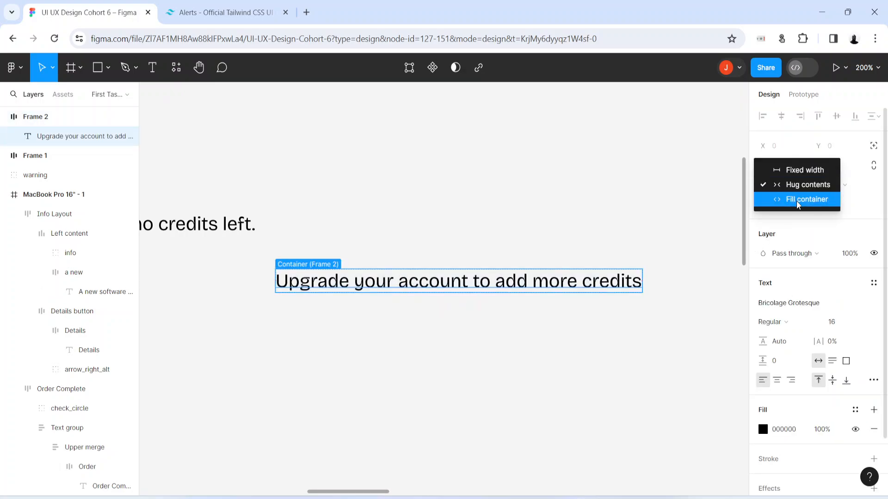
pyautogui.click(796, 171)
pyautogui.click(360, 349)
pyautogui.click(282, 263)
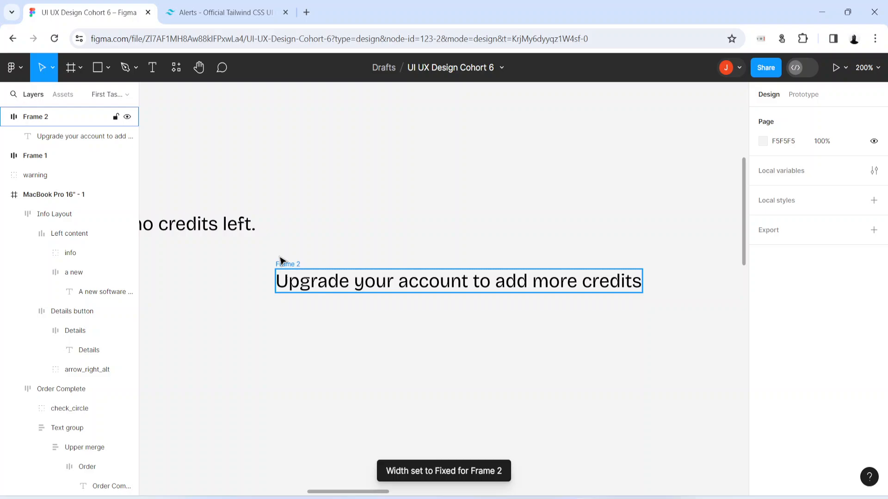
# Step: Underline the "Upgrade your account to add more credits" text
pyautogui.doubleClick(296, 284)
pyautogui.click(874, 381)
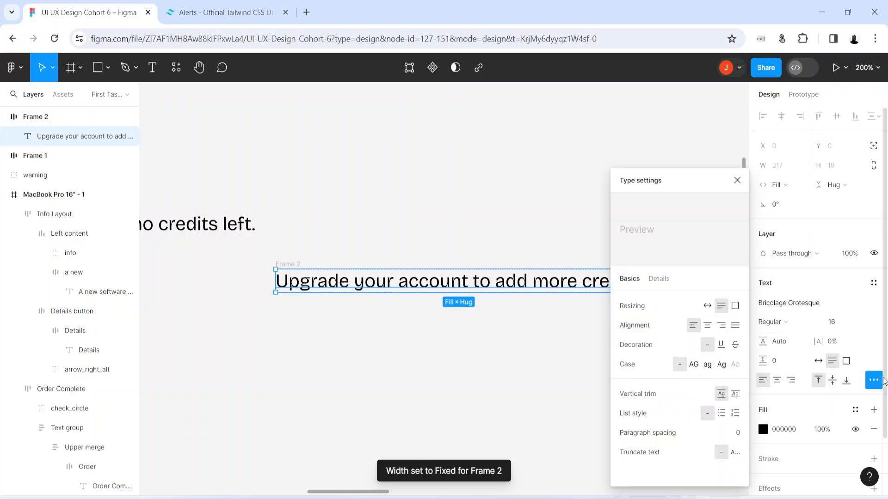
pyautogui.click(721, 345)
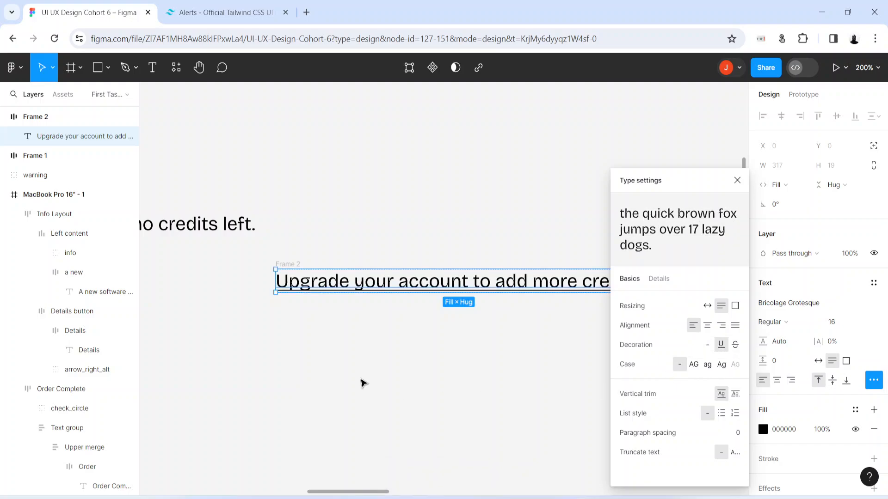
pyautogui.click(363, 383)
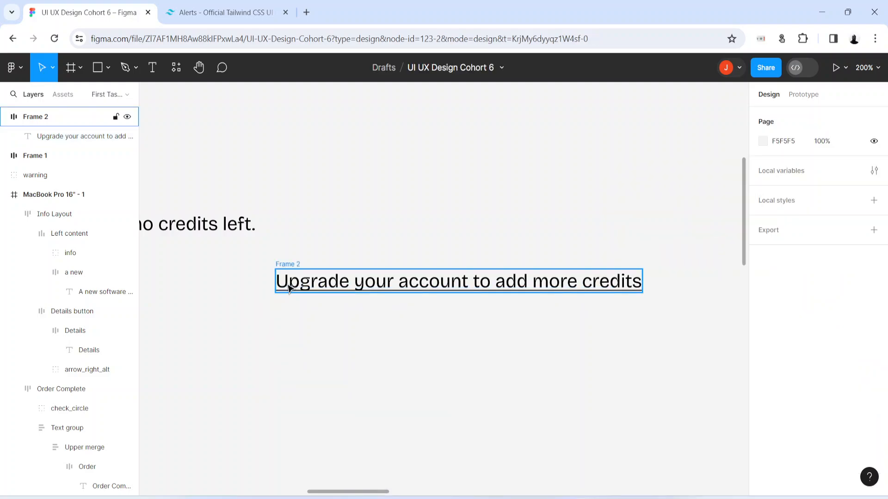
# Step: Combine the "You have no credits left." and upgrade text frames into one horizontal auto layout frame
pyautogui.press('space')
pyautogui.moveTo(214, 299); pyautogui.dragTo(325, 312)
pyautogui.moveTo(437, 297); pyautogui.dragTo(436, 257)
pyautogui.moveTo(146, 195); pyautogui.dragTo(718, 319)
pyautogui.hscroll(5, 718, 319)
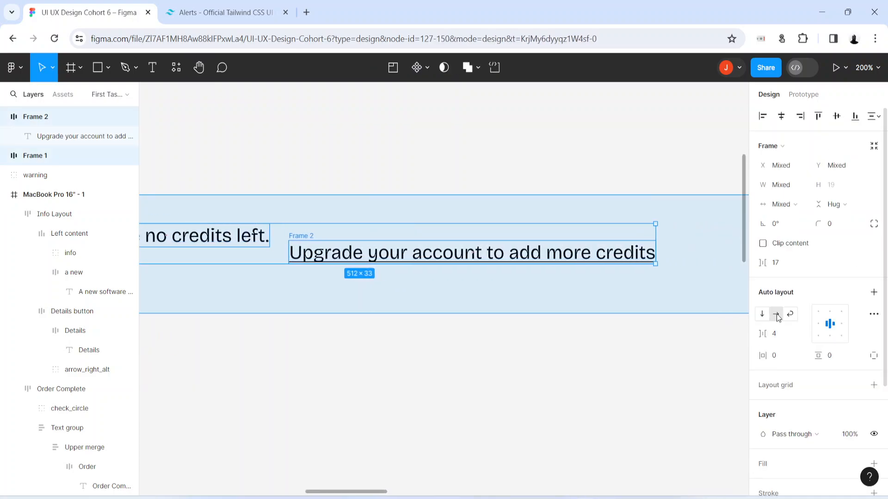
pyautogui.hotkey('shift', 'a')
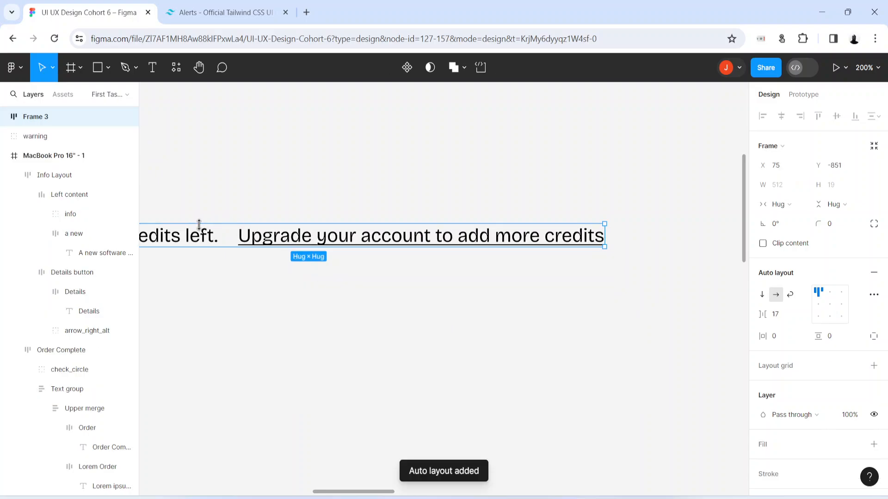
# Step: Set the gap between the two texts in the combined auto layout frame to 2
pyautogui.moveTo(200, 236); pyautogui.dragTo(358, 210)
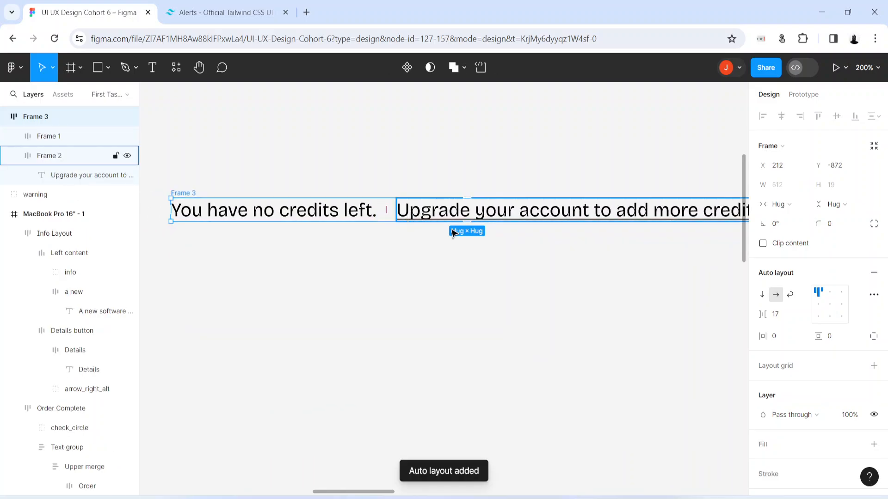
pyautogui.write('2')
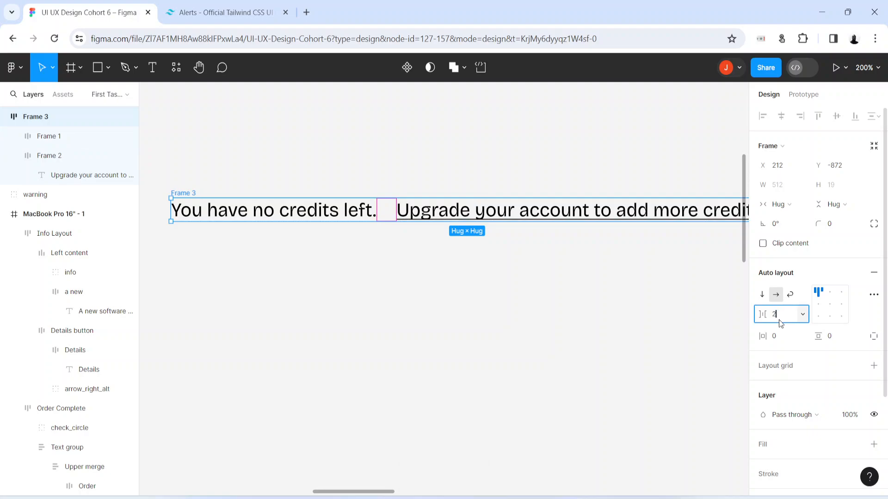
pyautogui.press('Return')
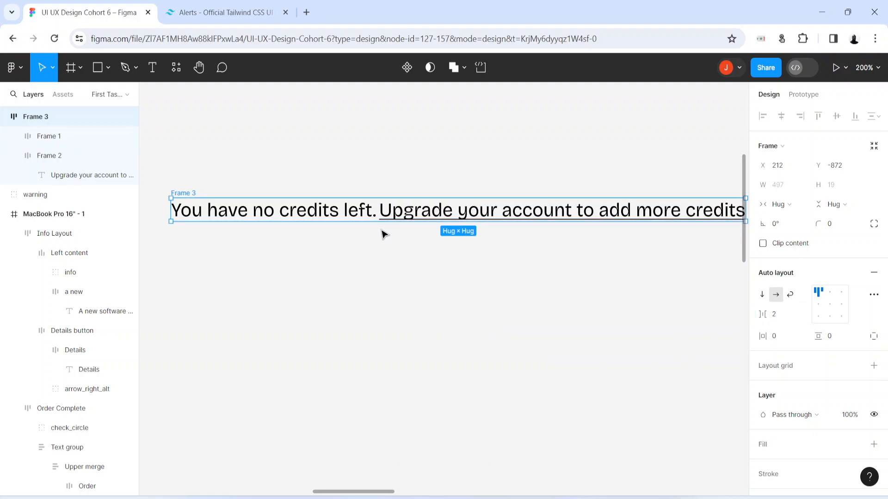
# Step: Set the upgrade text's frame to Fill container width within the combined auto layout
pyautogui.click(512, 215)
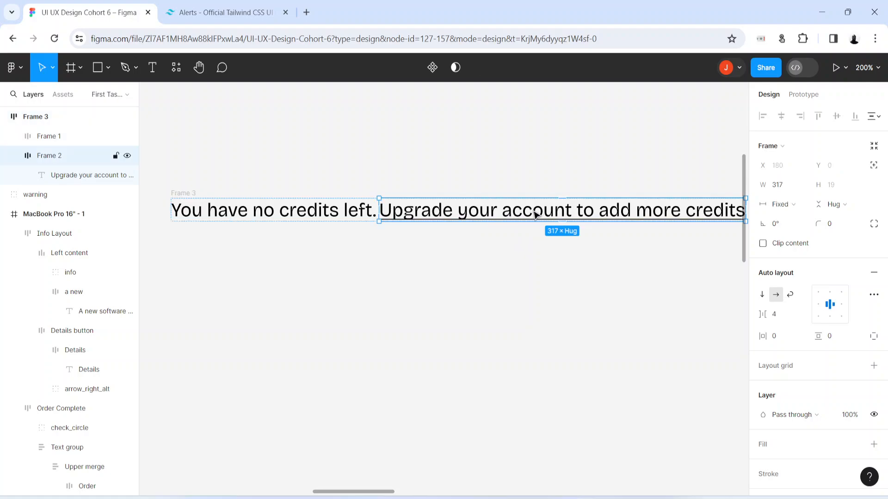
pyautogui.click(791, 205)
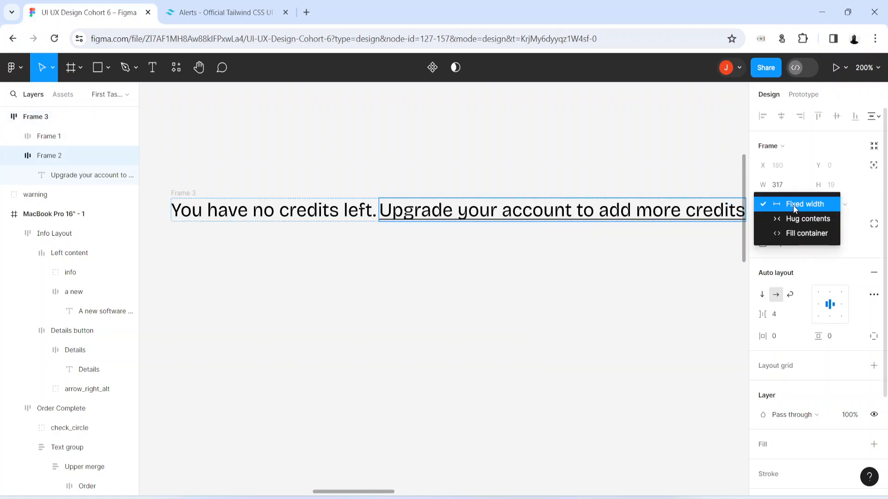
pyautogui.click(800, 234)
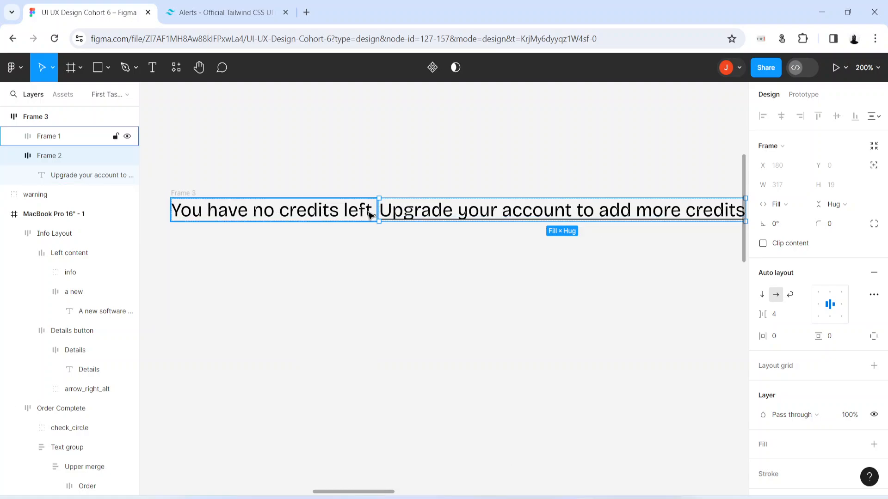
# Step: Rename the combined two-text frame as "Text section"
pyautogui.click(190, 193)
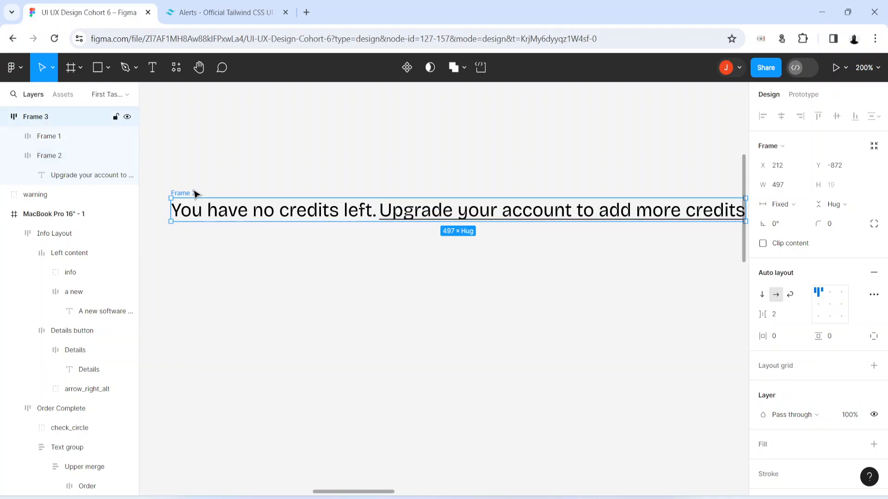
pyautogui.doubleClick(190, 192)
pyautogui.write('Text section')
pyautogui.press('Return')
# Step: Move the warning icon directly before the Text section, to about X 171, Y -873
pyautogui.hotkey('ctrl', '-')
pyautogui.moveTo(233, 316); pyautogui.dragTo(293, 254)
pyautogui.hotkey('ctrl', '+')
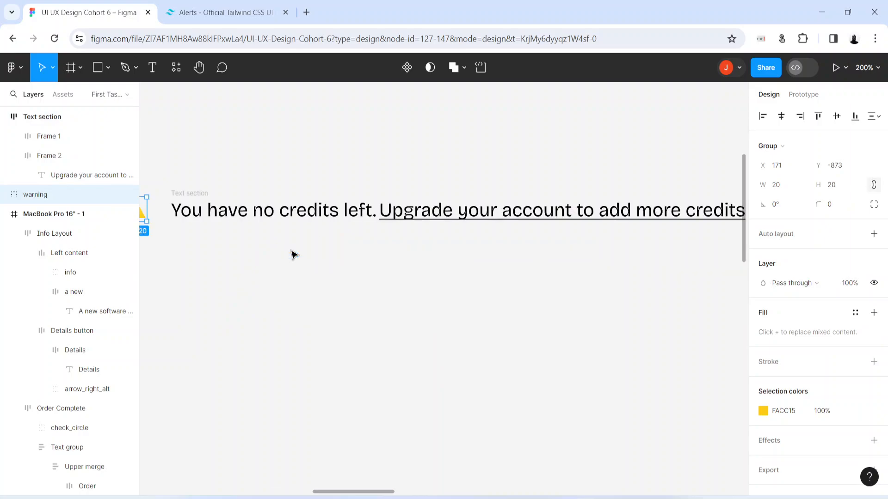
pyautogui.hotkey('ctrl', '-')
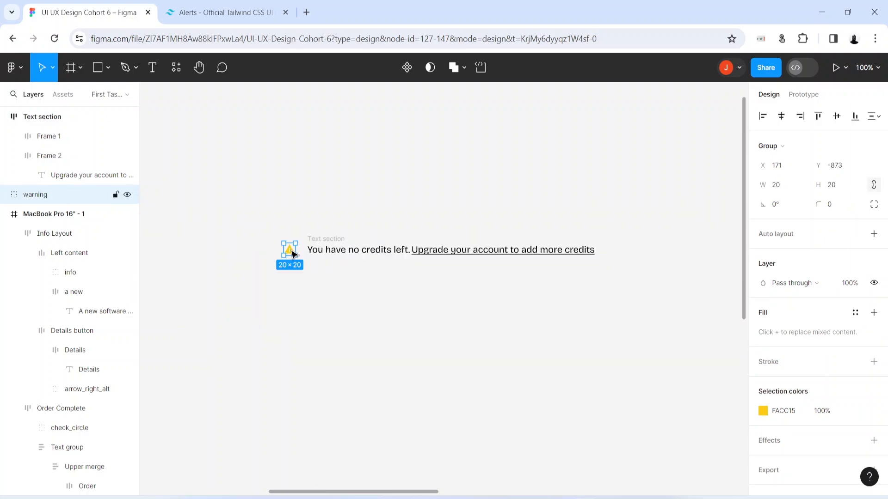
# Step: Wrap the warning icon and the Text section in a horizontal auto layout frame and select that outer frame
pyautogui.moveTo(254, 215); pyautogui.dragTo(638, 297)
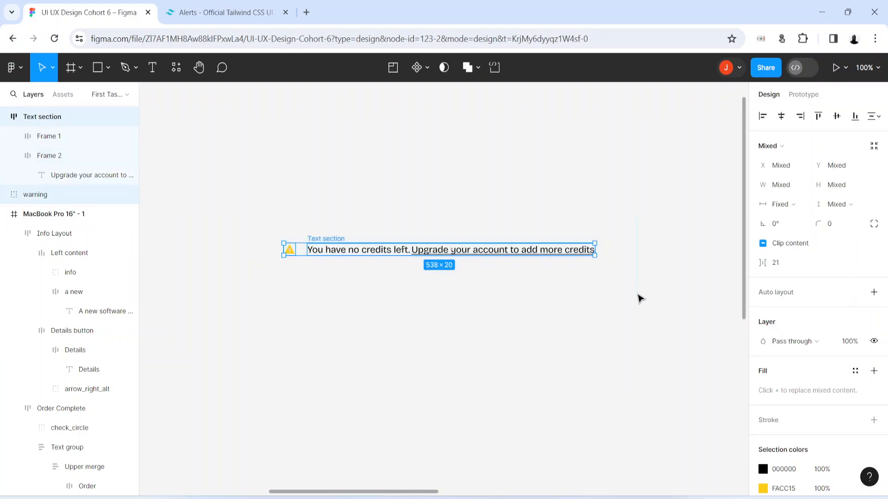
pyautogui.hotkey('shift', 'a')
pyautogui.hotkey('ctrl', '+')
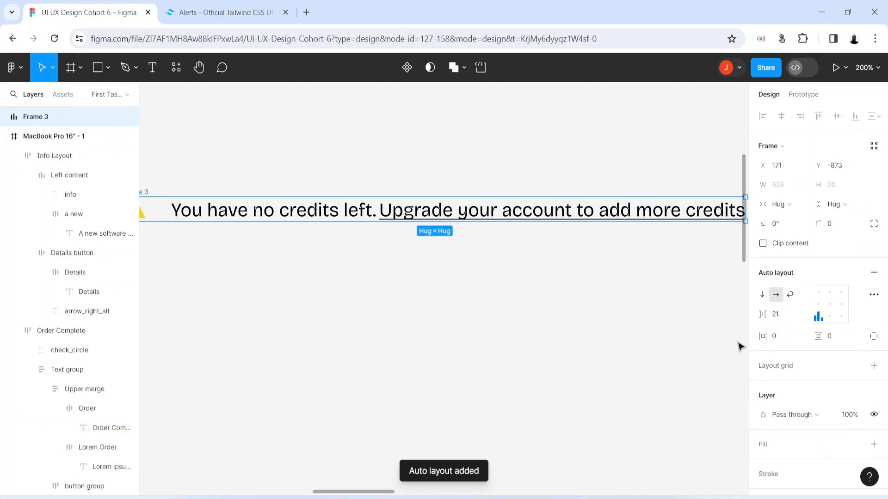
pyautogui.press('h')
pyautogui.moveTo(216, 301); pyautogui.dragTo(389, 414)
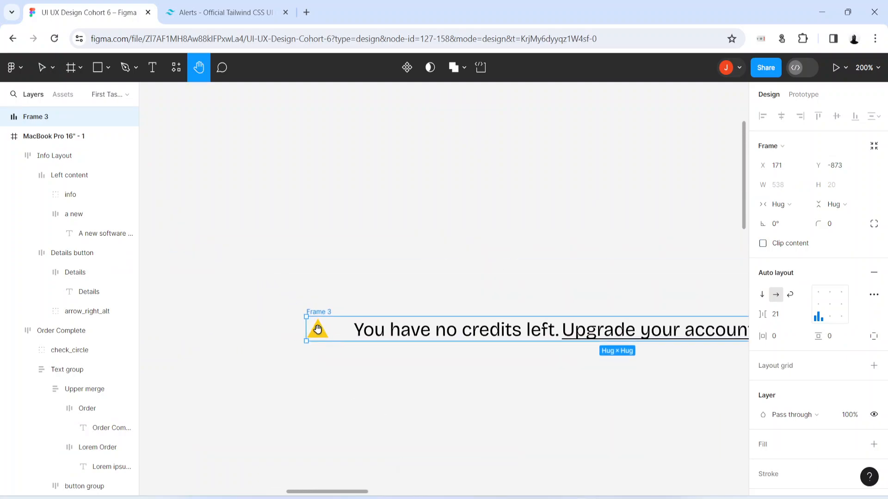
pyautogui.press('v')
pyautogui.click(413, 332)
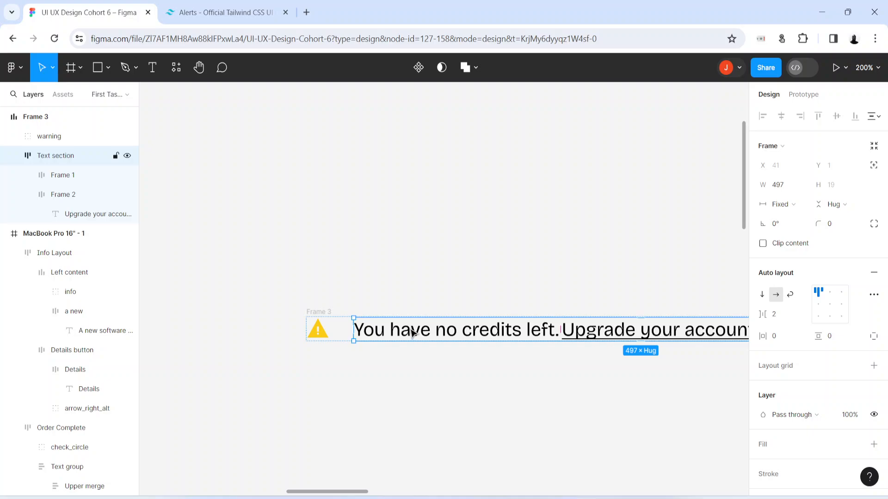
pyautogui.click(320, 312)
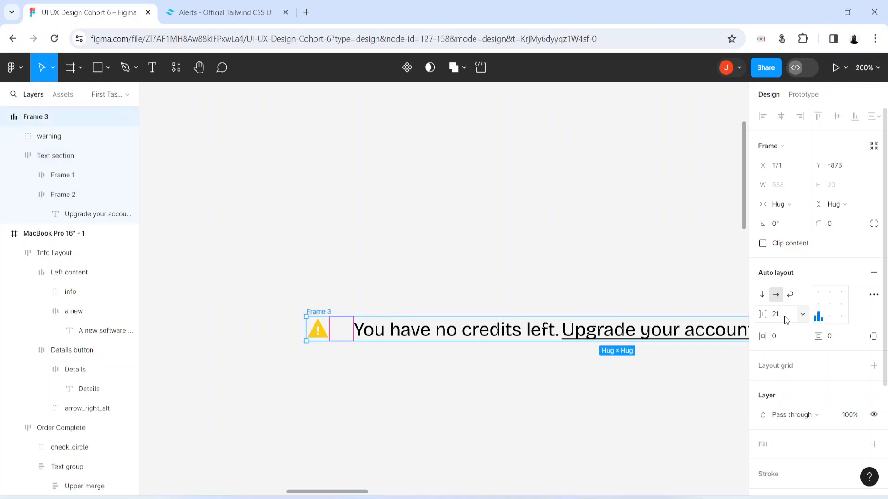
# Step: Set the outer alert frame's item spacing to 12 and move the frame to X 86, Y -914
pyautogui.write('12')
pyautogui.press('Return')
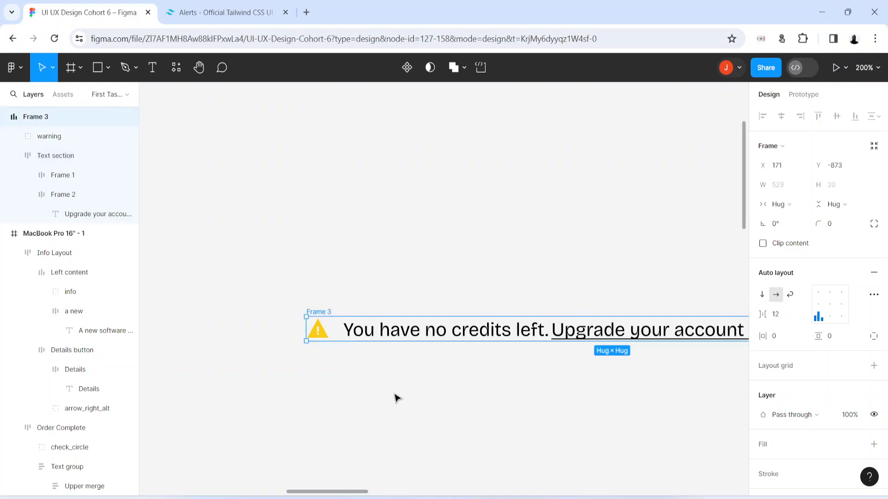
pyautogui.moveTo(322, 311); pyautogui.dragTo(223, 260)
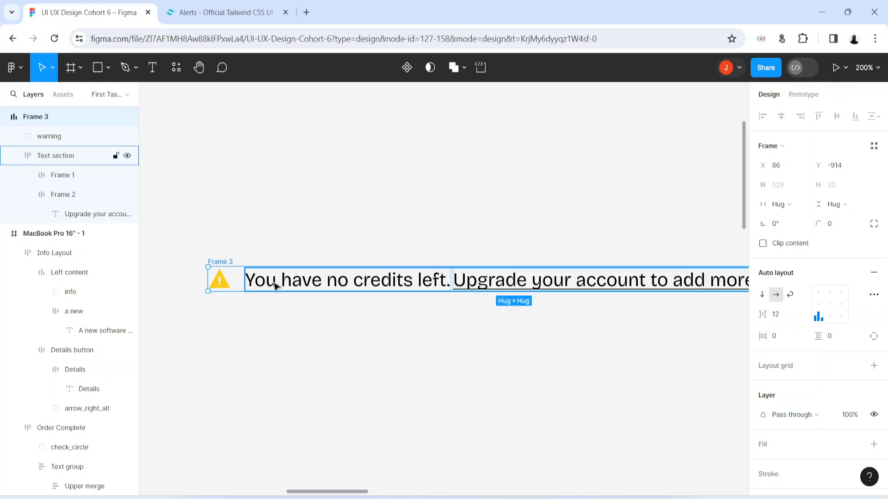
# Step: Set the Text section's width to Fill container within the outer alert frame
pyautogui.doubleClick(340, 285)
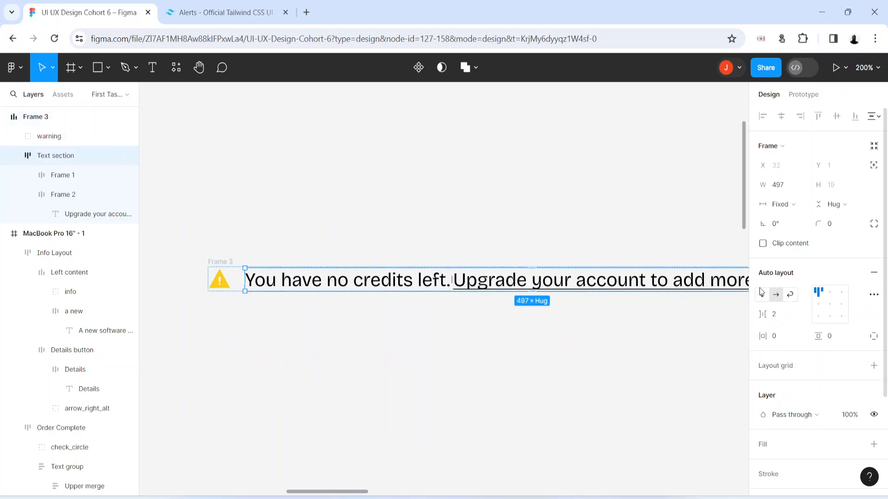
pyautogui.click(785, 204)
pyautogui.click(797, 232)
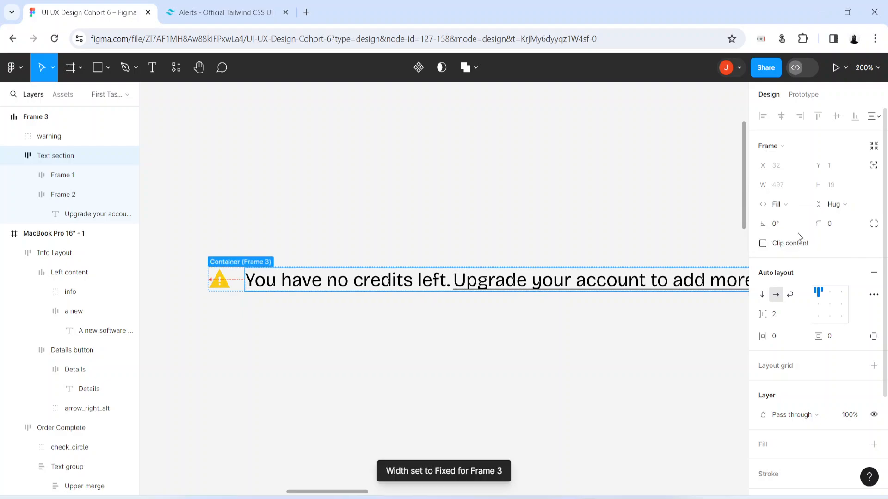
# Step: Align the outer alert frame's contents to the left centre and add an FFFFFF fill to it
pyautogui.click(214, 263)
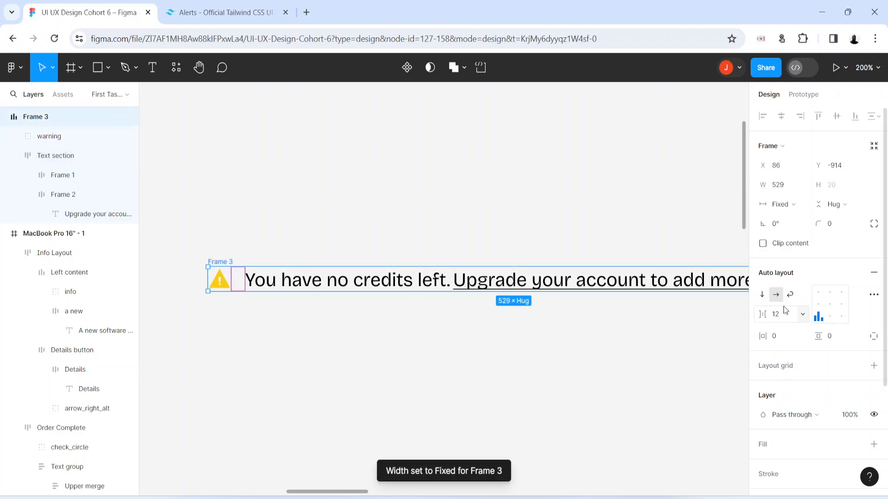
pyautogui.click(818, 305)
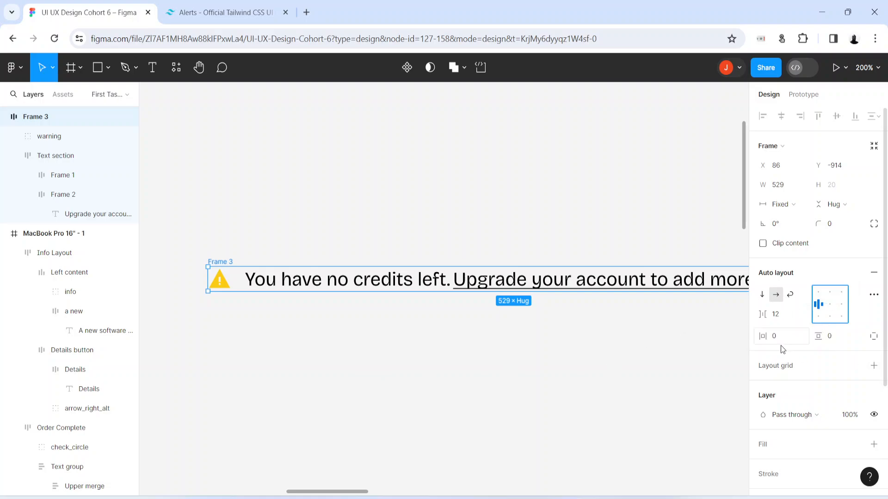
pyautogui.click(779, 442)
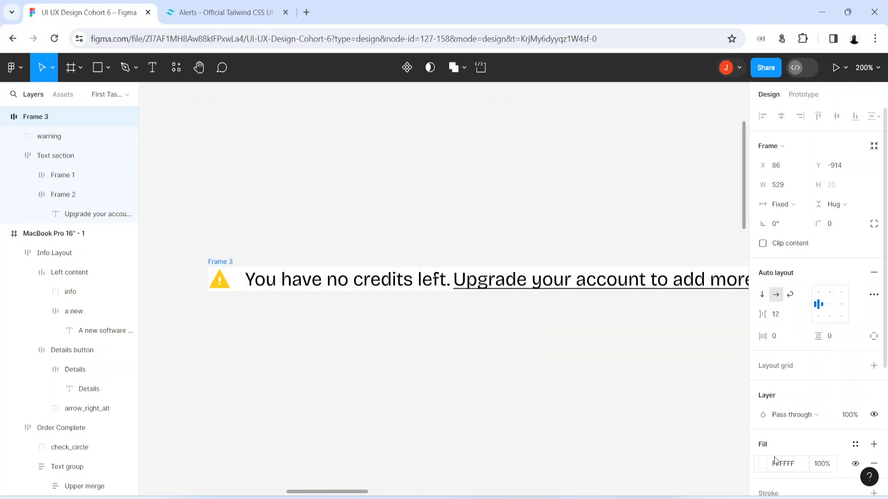
# Step: Set the alert frame's horizontal and vertical padding to 16 and widen the frame to 636
pyautogui.click(787, 336)
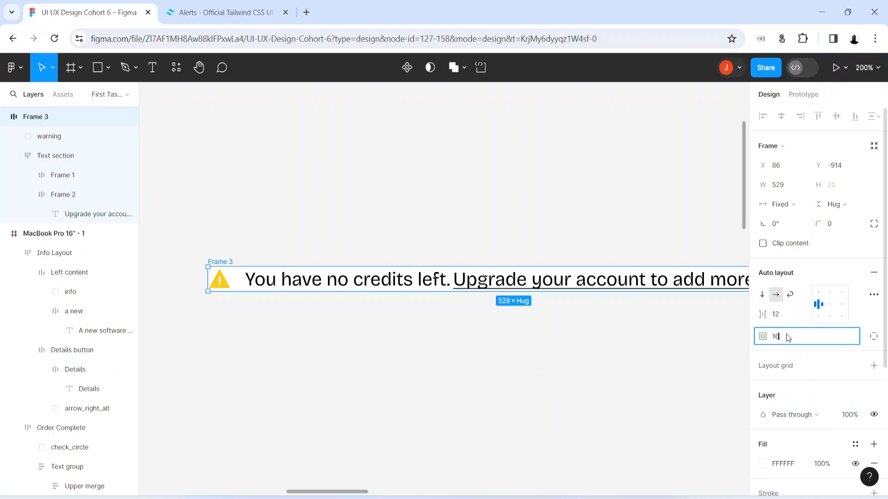
pyautogui.press('Return')
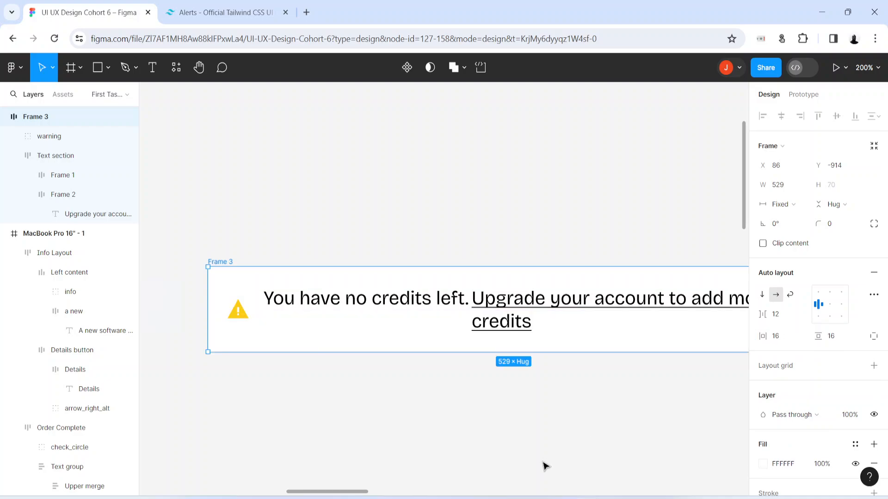
pyautogui.hotkey('shift', '0')
pyautogui.moveTo(632, 304); pyautogui.dragTo(694, 296)
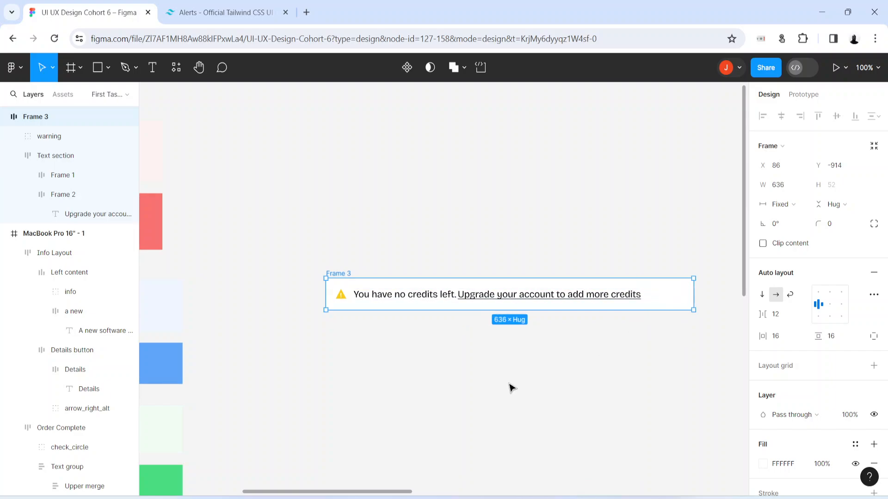
# Step: Add an inside stroke to the alert frame on its left side only, with a thickness of 4
pyautogui.press('+')
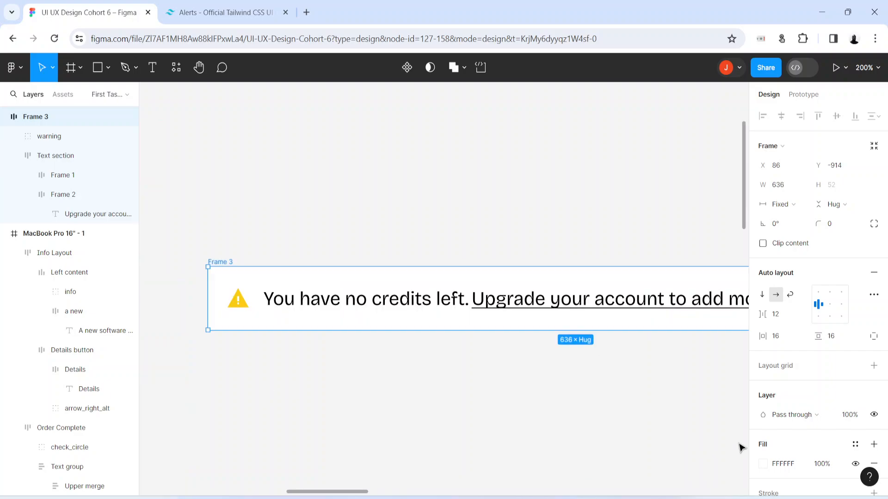
pyautogui.scroll(-4, 841, 442)
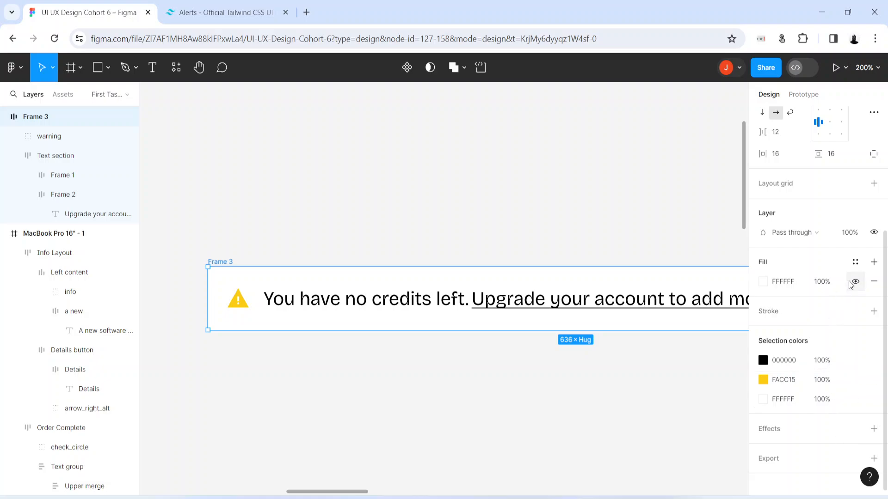
pyautogui.click(807, 317)
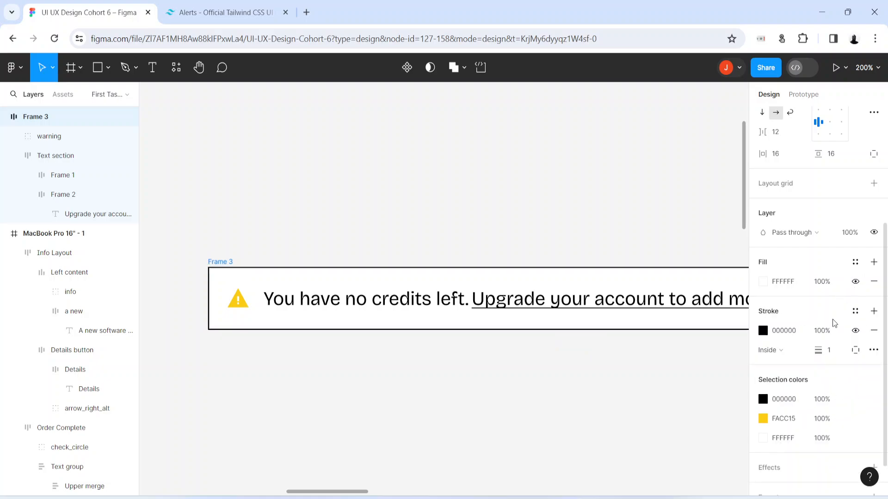
pyautogui.click(856, 352)
pyautogui.click(845, 420)
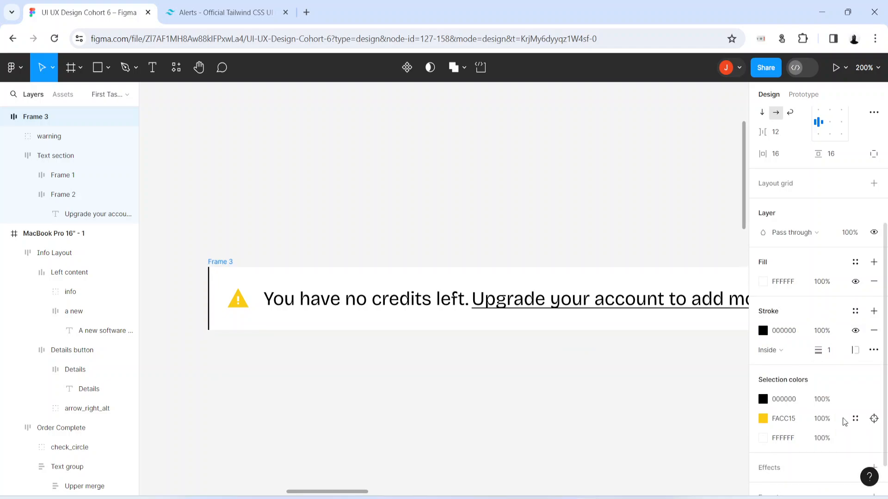
pyautogui.click(835, 351)
pyautogui.write('4')
pyautogui.press('Return')
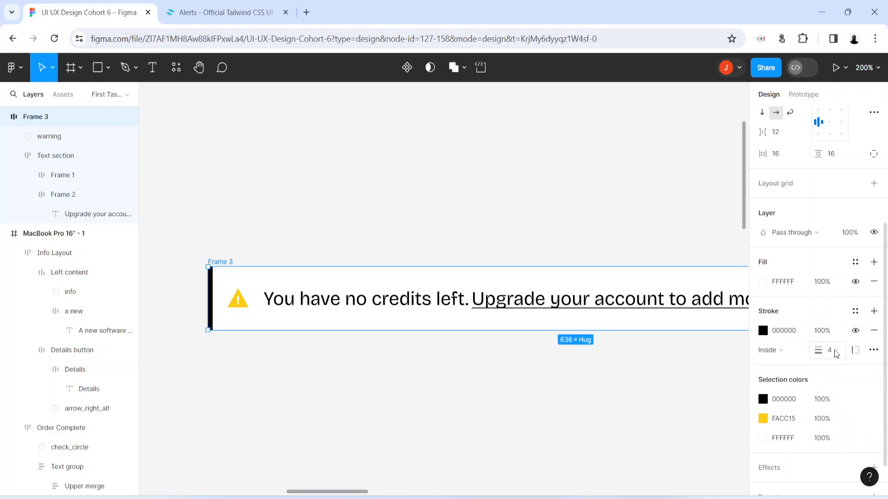
# Step: Check the accent border on the Tailwind alerts page, then copy the warning icon's FACC15 colour to the alert frame's stroke
pyautogui.click(210, 4)
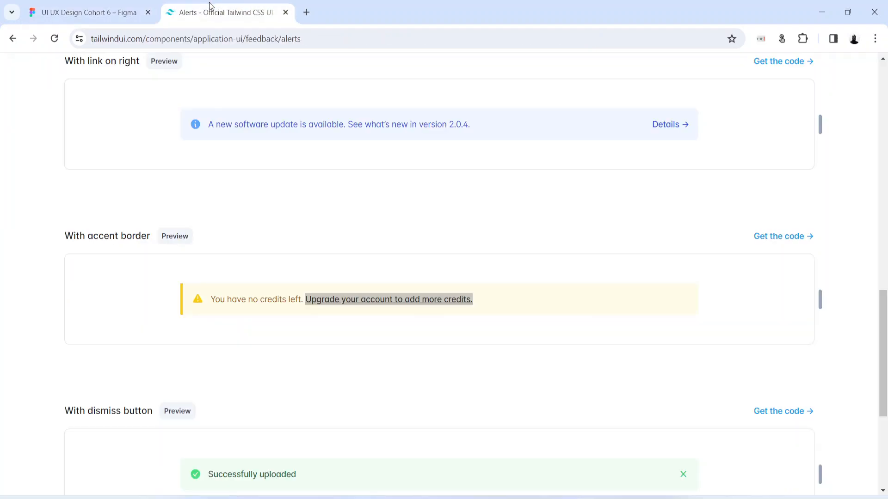
pyautogui.click(93, 12)
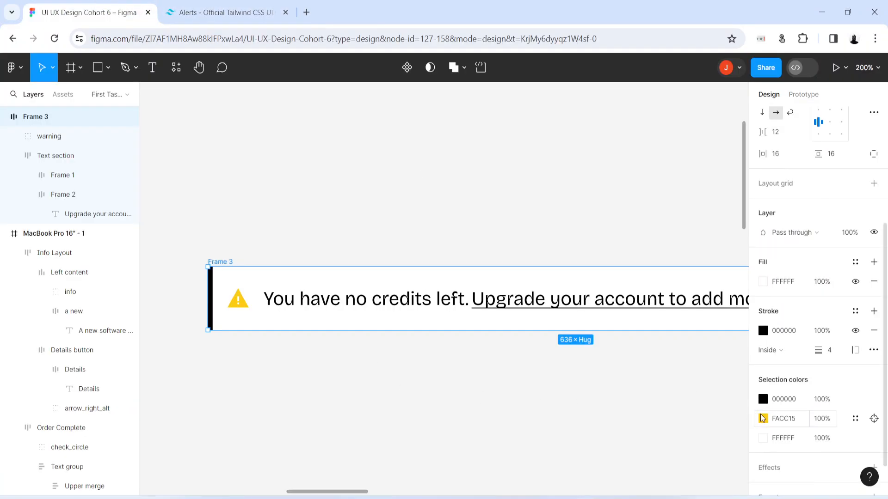
pyautogui.click(801, 424)
pyautogui.hotkey('ctrl', 'c')
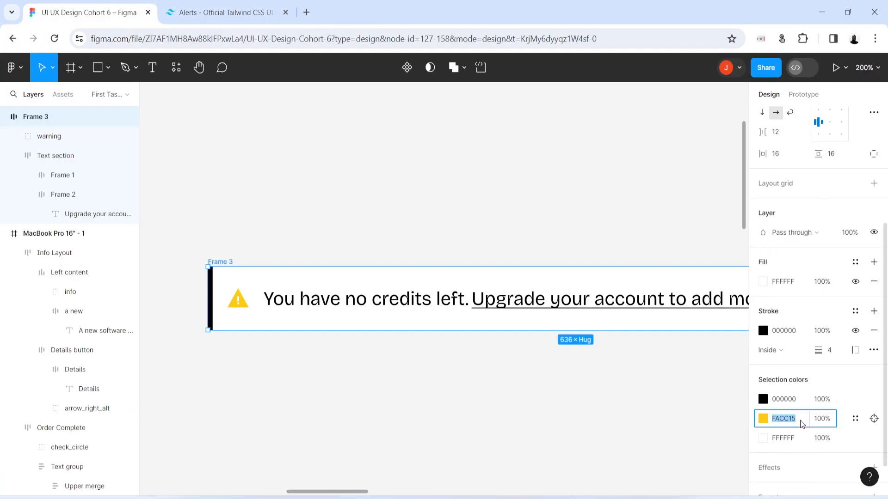
pyautogui.click(804, 330)
pyautogui.hotkey('ctrl', 'v')
pyautogui.press('Return')
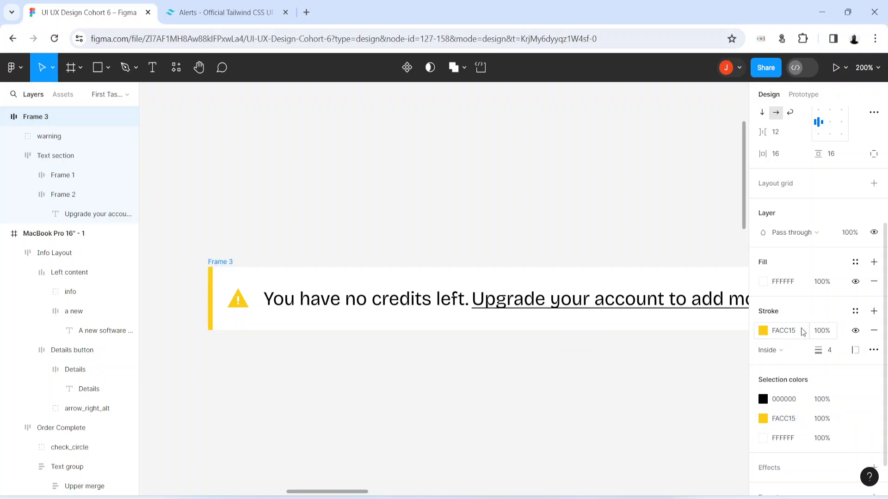
# Step: Fill the alert frame with the pale yellow sampled from the reference swatch above the solid yellow one
pyautogui.click(293, 393)
pyautogui.click(273, 326)
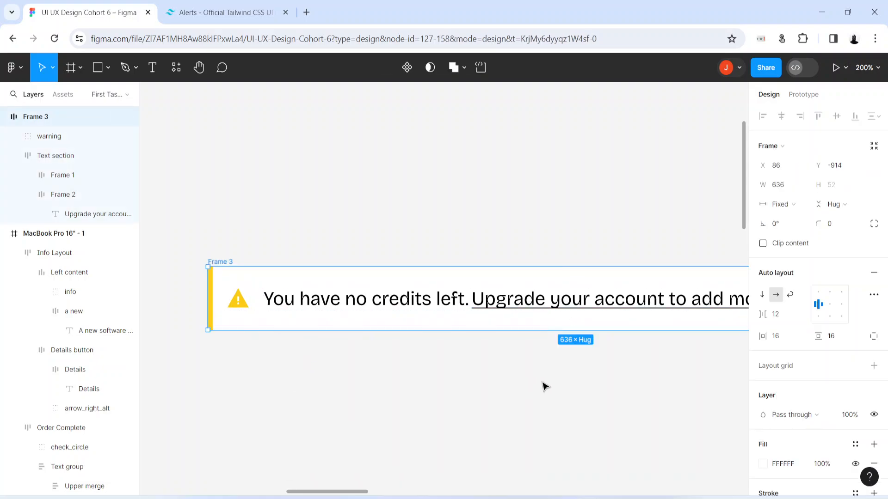
pyautogui.press('-')
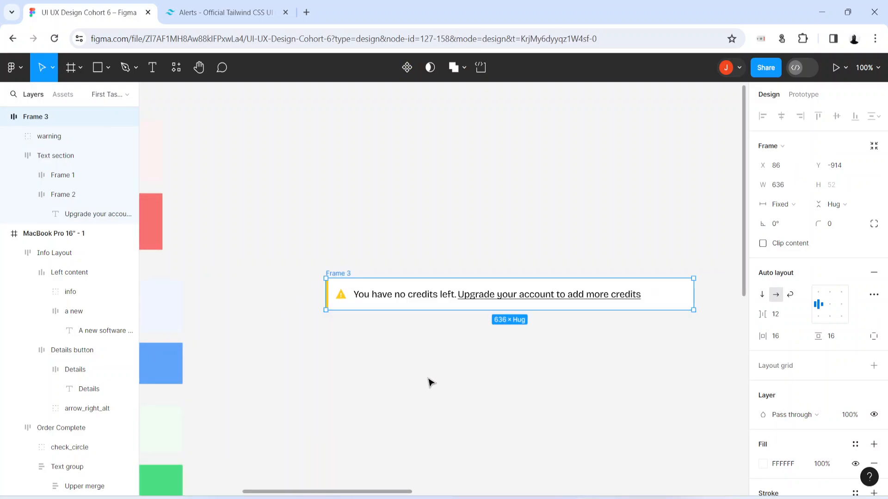
pyautogui.scroll(-3, 408, 416)
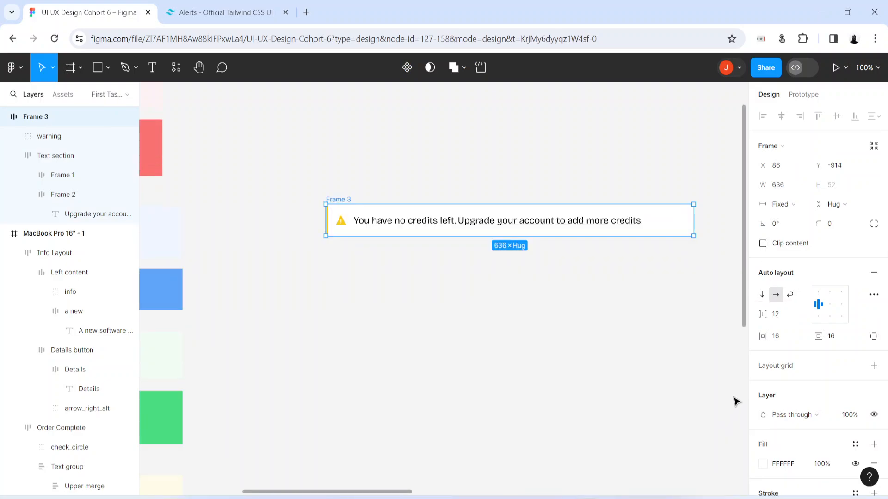
pyautogui.click(763, 467)
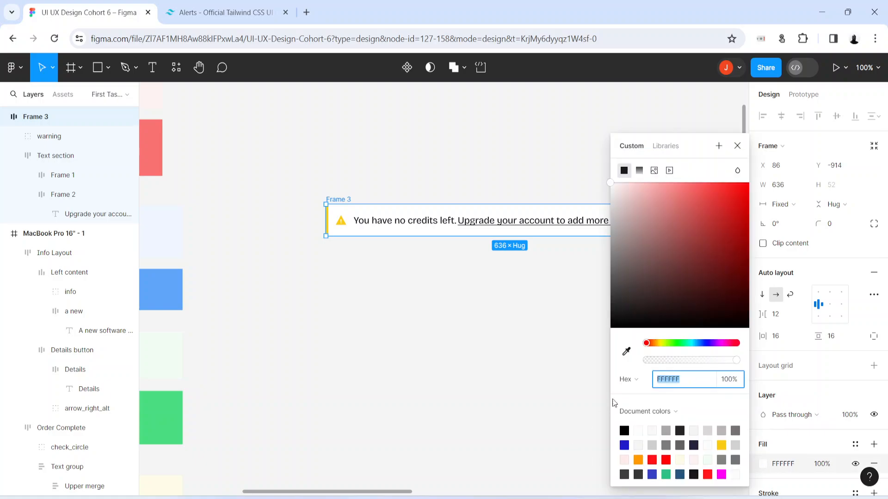
pyautogui.click(626, 352)
pyautogui.press('h')
pyautogui.moveTo(282, 392); pyautogui.dragTo(462, 203)
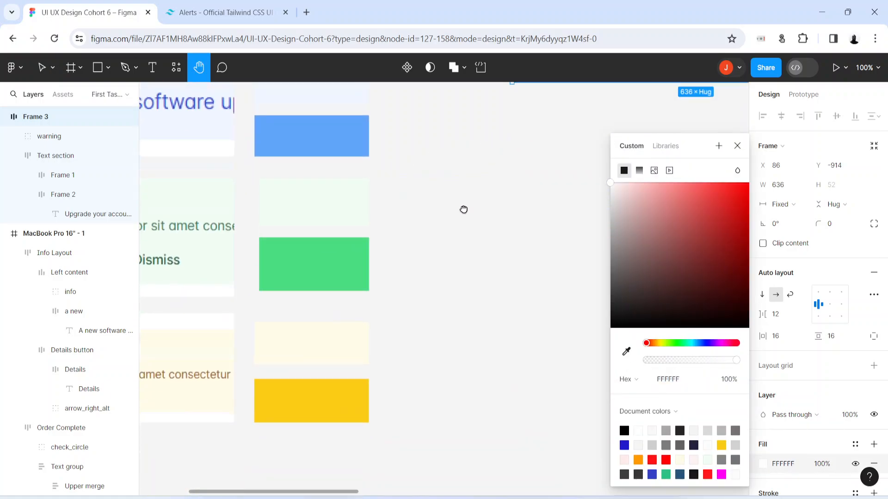
pyautogui.press('v')
pyautogui.click(631, 360)
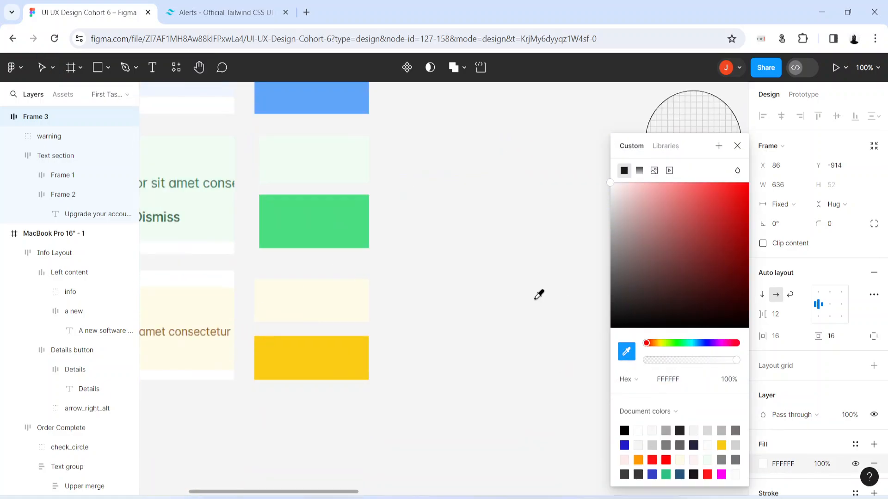
pyautogui.click(303, 298)
pyautogui.click(517, 336)
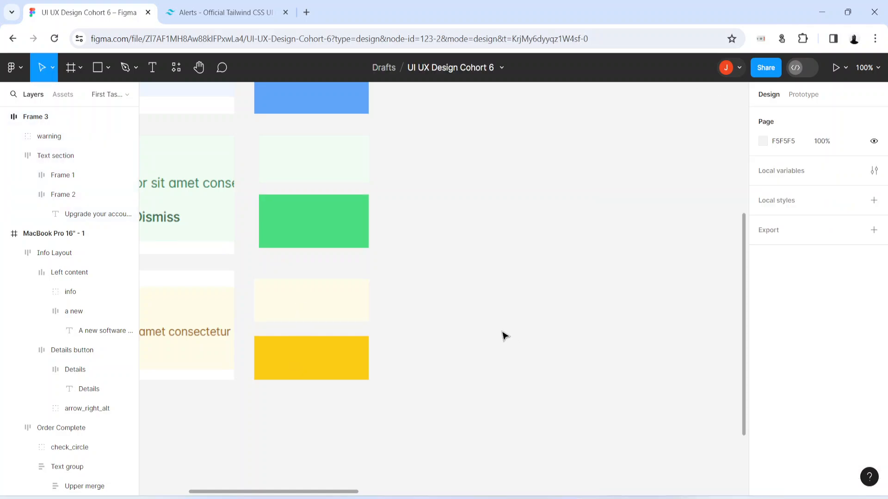
# Step: Compare the alert's text with the text colour of the accent border example on the Tailwind alerts page
pyautogui.press('space')
pyautogui.moveTo(557, 212); pyautogui.dragTo(355, 443)
pyautogui.hotkey('ctrl', '+')
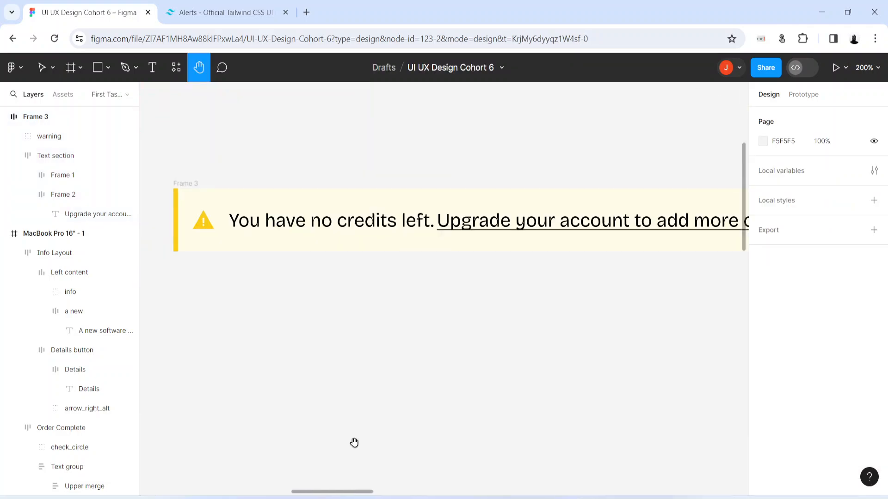
pyautogui.click(308, 225)
pyautogui.click(429, 280)
pyautogui.click(404, 228)
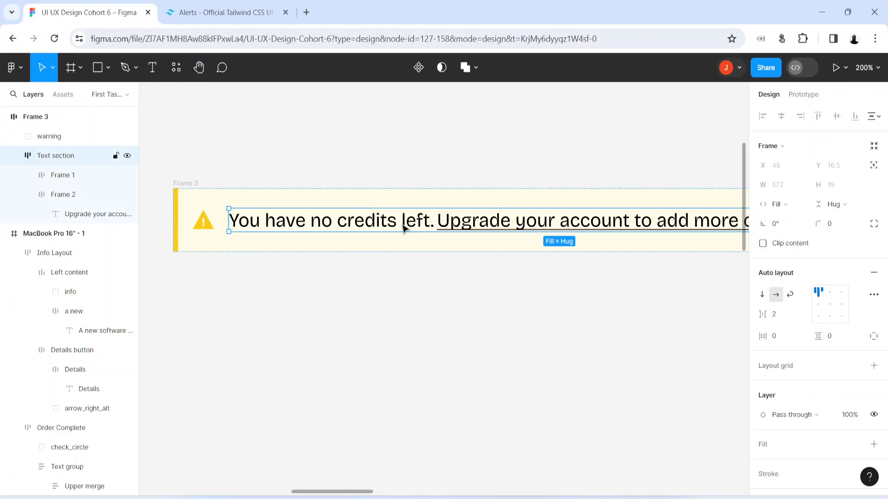
pyautogui.click(221, 4)
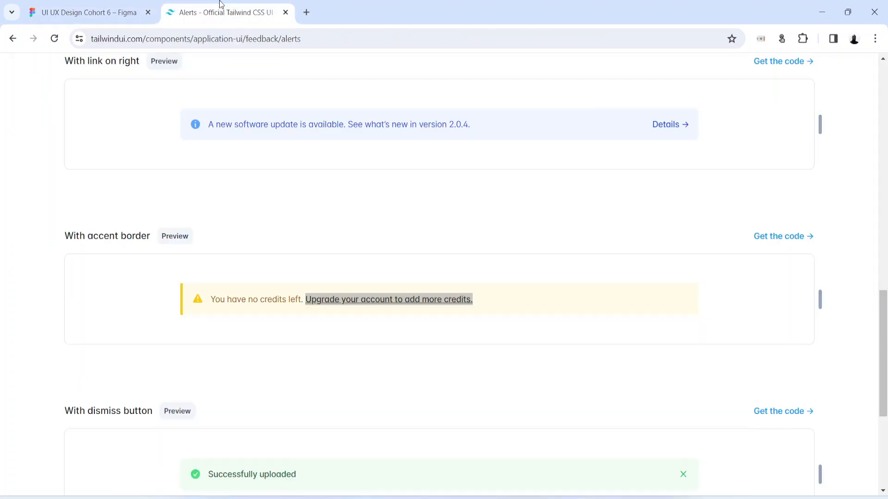
pyautogui.click(229, 337)
pyautogui.click(83, 12)
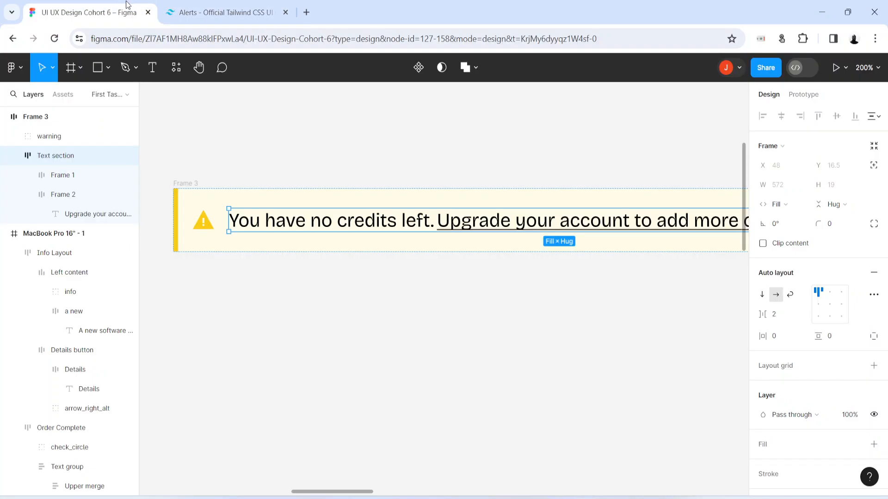
# Step: Colour the alert's "You have no credits left." text brown, 8F682E
pyautogui.click(765, 444)
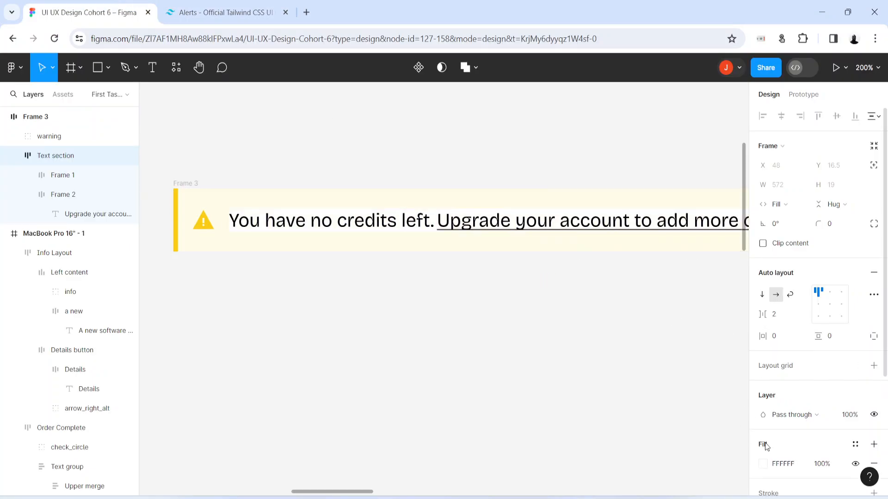
pyautogui.hotkey('ctrl', 'z')
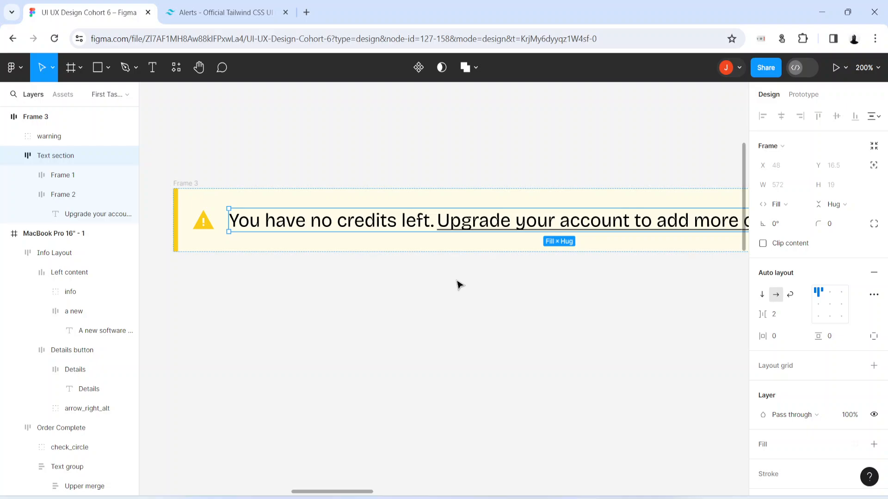
pyautogui.click(369, 231)
pyautogui.click(760, 445)
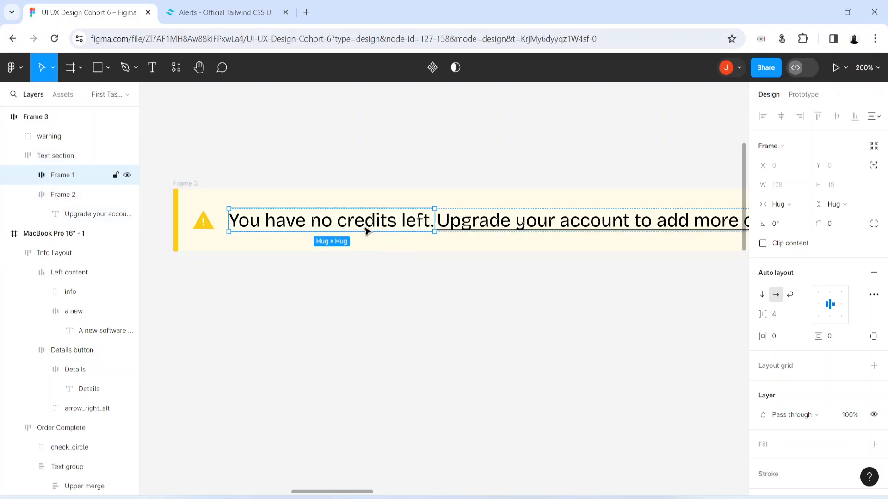
pyautogui.click(368, 229)
pyautogui.click(763, 429)
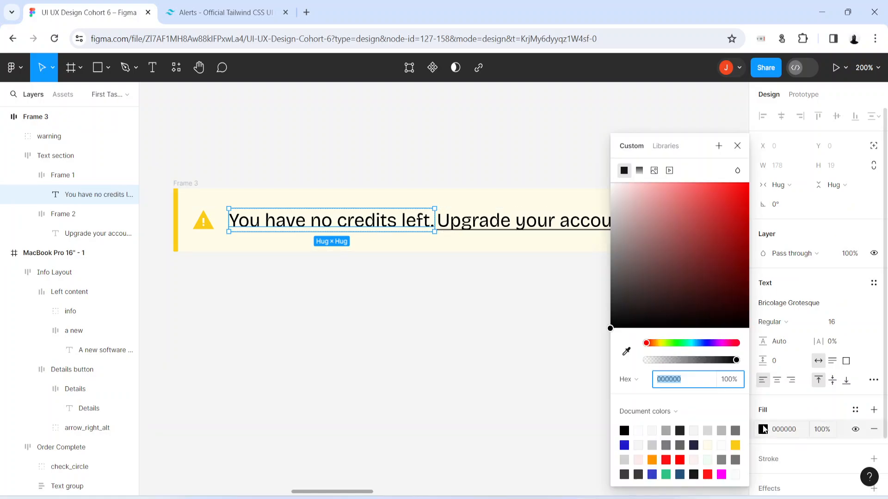
pyautogui.moveTo(650, 342); pyautogui.dragTo(657, 346)
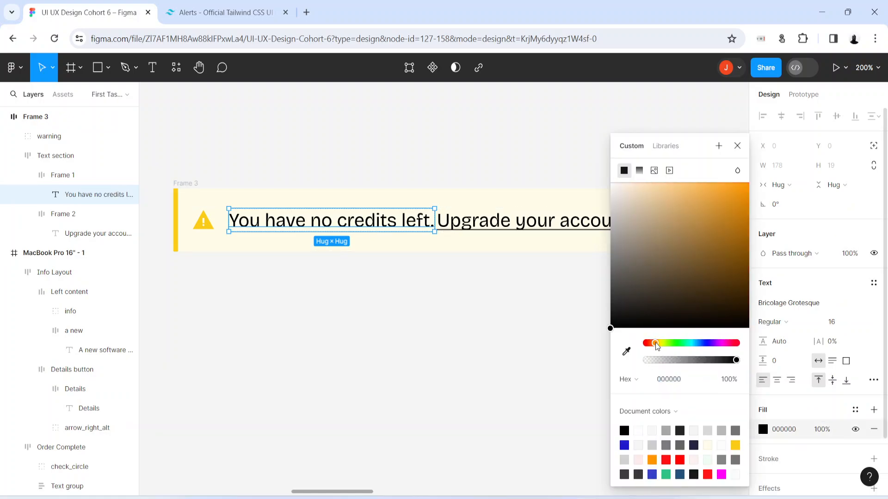
pyautogui.moveTo(675, 246); pyautogui.dragTo(704, 249)
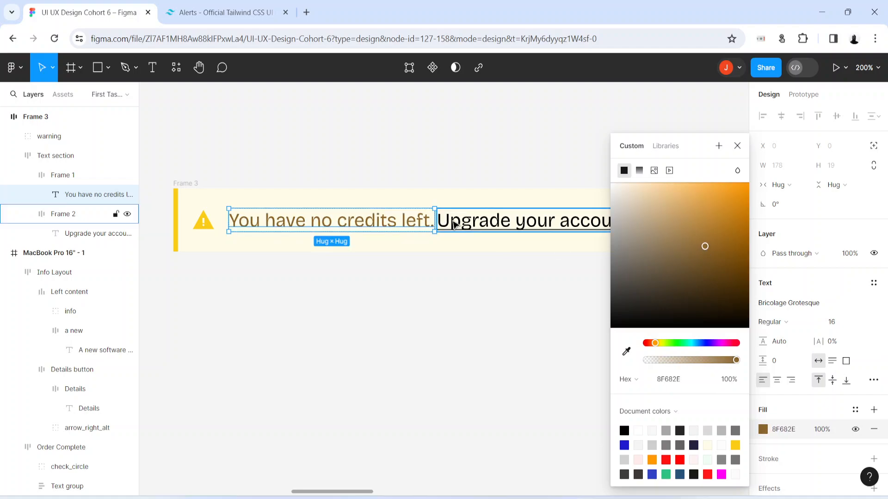
# Step: Copy the 8F682E colour from "You have no credits left." to the underlined "Upgrade your account to add more credits" text
pyautogui.click(474, 226)
pyautogui.click(474, 226)
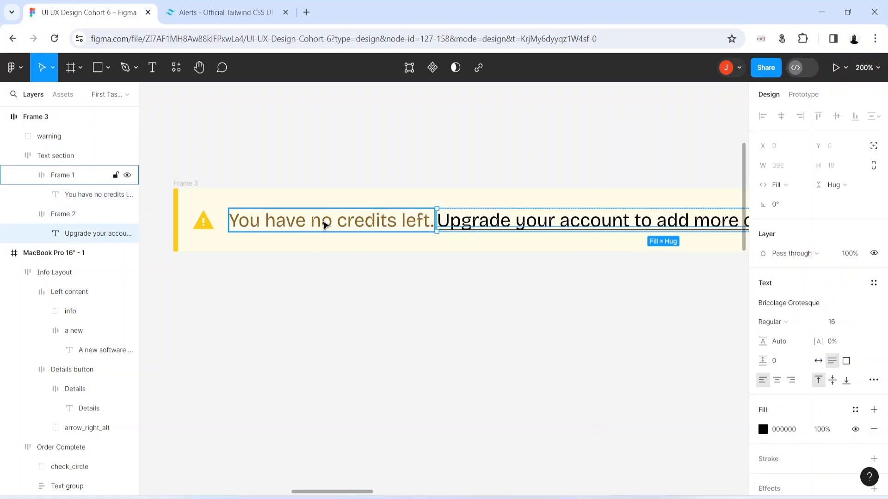
pyautogui.click(323, 223)
pyautogui.click(798, 431)
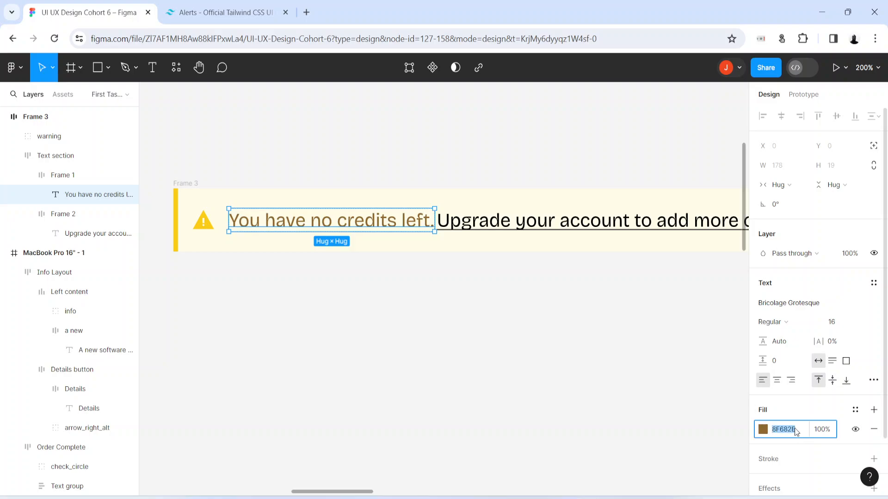
pyautogui.doubleClick(546, 226)
pyautogui.click(797, 429)
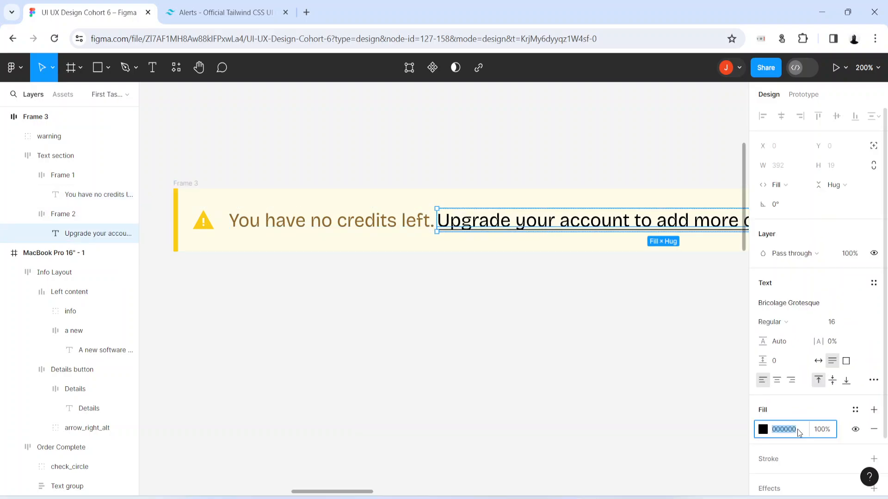
pyautogui.press('Return')
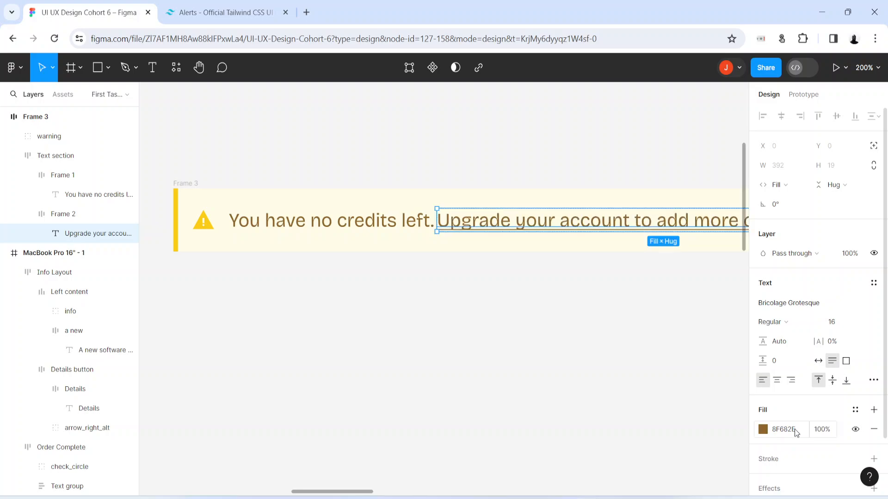
pyautogui.click(535, 378)
# Step: Check the link text against the Tailwind alerts page and set the underlined upgrade text's weight to SemiBold
pyautogui.doubleClick(495, 224)
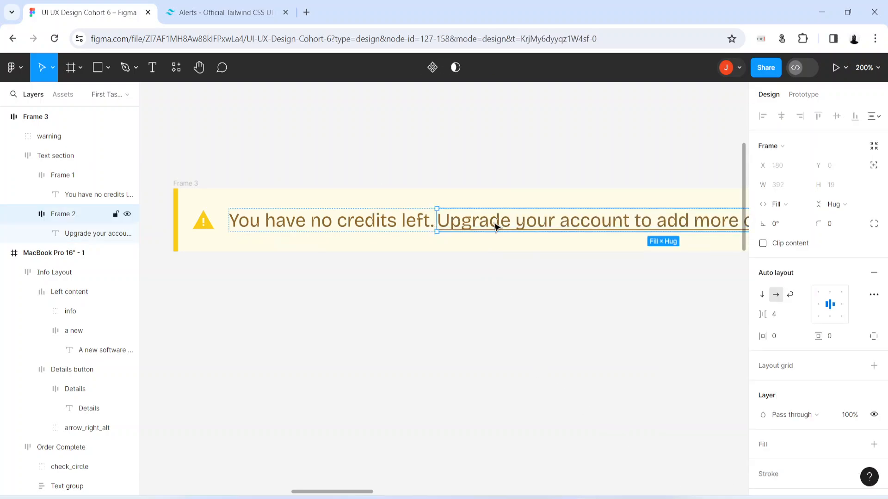
pyautogui.click(209, 2)
pyautogui.click(92, 7)
pyautogui.click(517, 223)
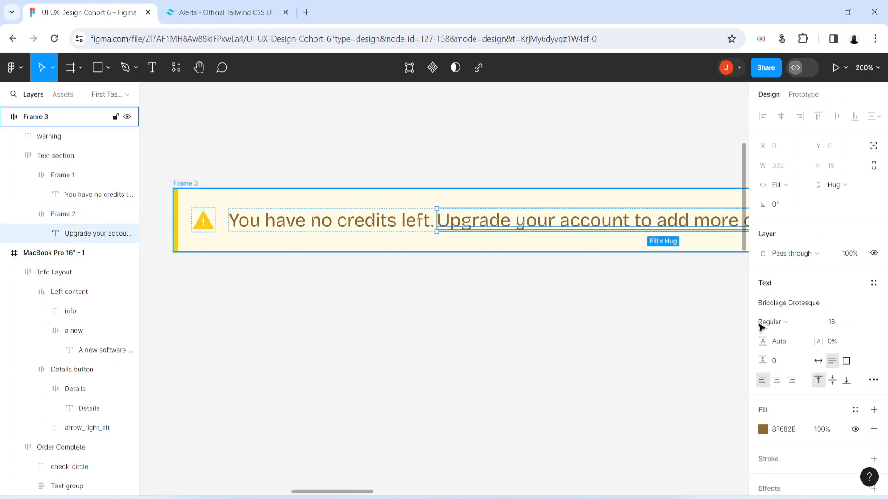
pyautogui.click(786, 323)
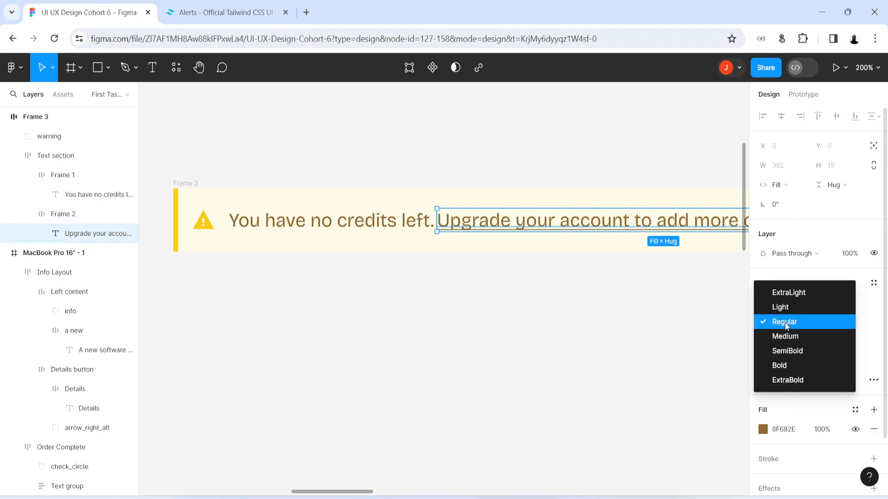
pyautogui.click(796, 354)
pyautogui.click(476, 353)
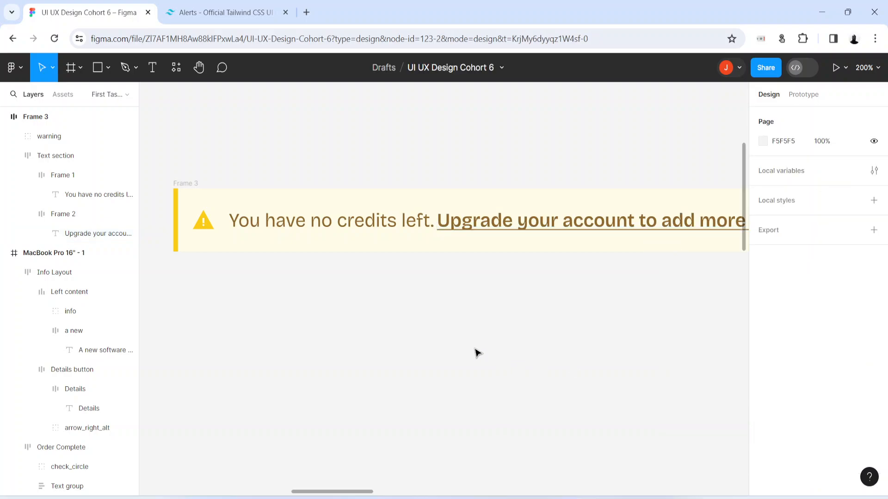
# Step: Set the gap between the two texts in the alert's Text section to 4
pyautogui.click(310, 229)
pyautogui.click(310, 250)
pyautogui.click(469, 232)
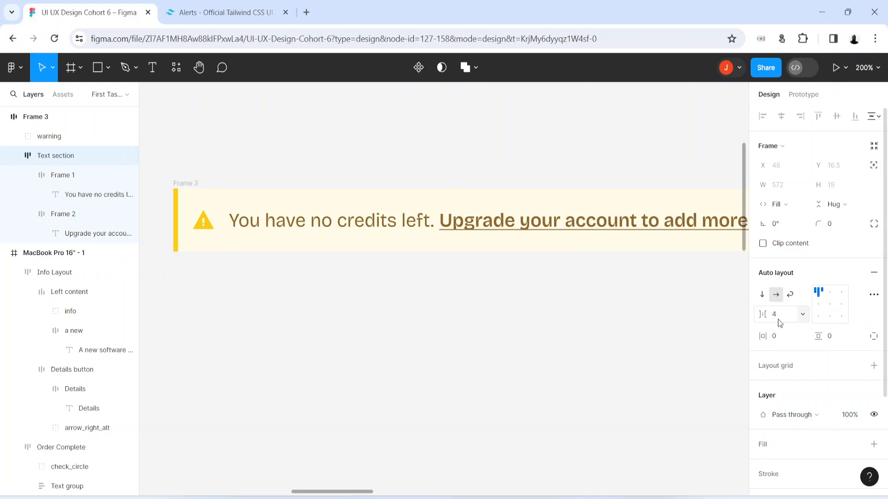
pyautogui.click(239, 386)
# Step: Move the accent-border alert into the MacBook Pro 16" frame below the blue software update alert, left-aligned at X 365, Y 730
pyautogui.hotkey('shift', '0')
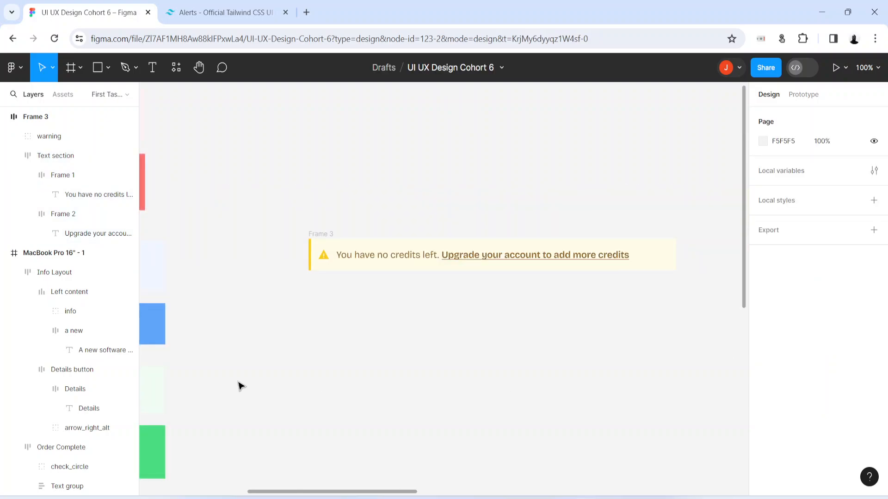
pyautogui.moveTo(318, 263); pyautogui.dragTo(356, 369)
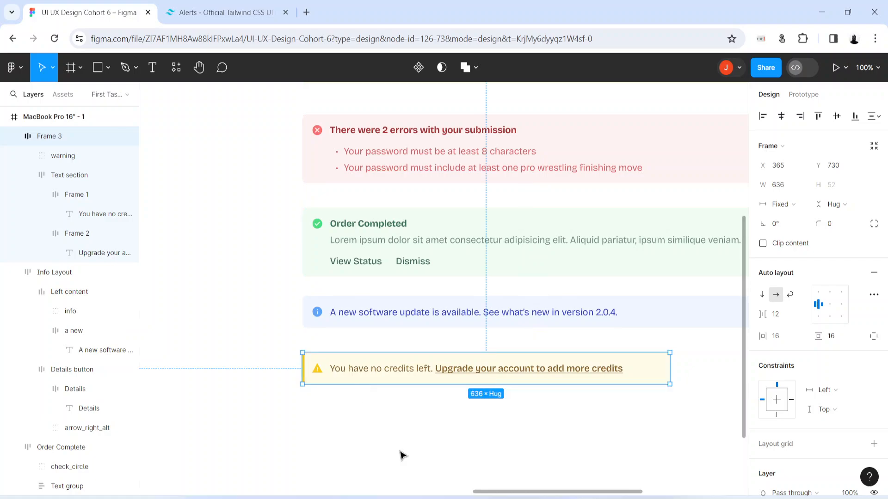
pyautogui.click(403, 455)
pyautogui.press('space')
pyautogui.moveTo(537, 429); pyautogui.dragTo(482, 439)
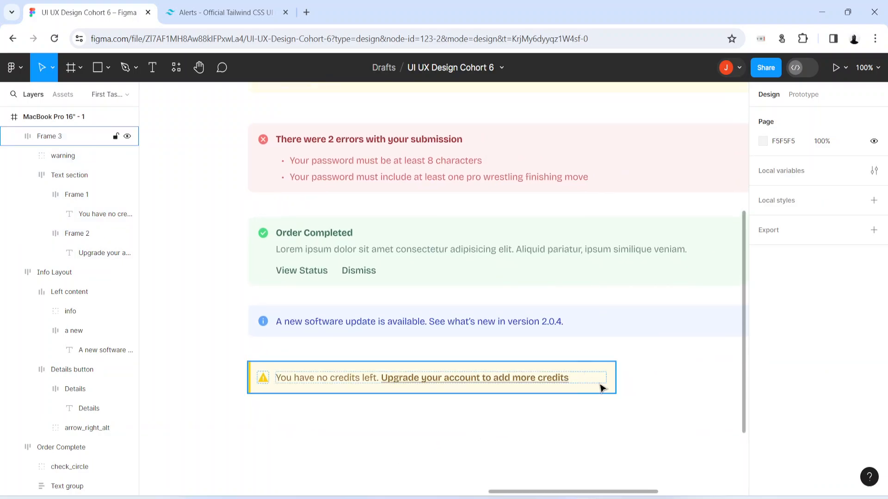
# Step: Widen the accent-border alert to 997 so its right edge lines up with the alerts above
pyautogui.click(615, 387)
pyautogui.moveTo(615, 387); pyautogui.dragTo(650, 373)
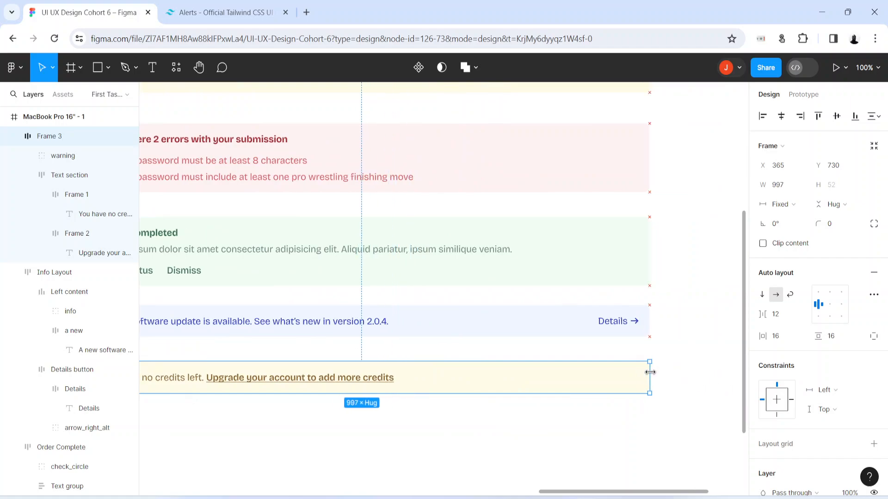
pyautogui.click(503, 452)
pyautogui.press('space')
pyautogui.moveTo(245, 415); pyautogui.dragTo(397, 425)
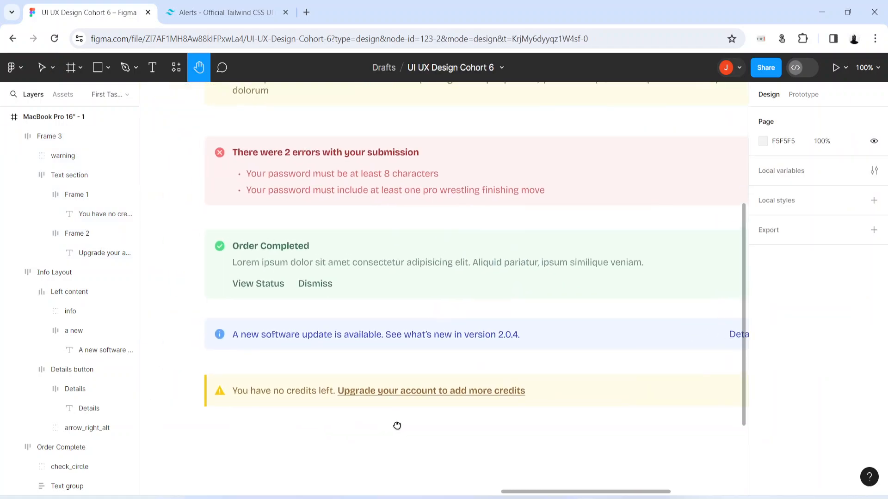
# Step: Set the auto layout alignment of the Attention Needed alert's Combo text group to left centre
pyautogui.scroll(5, 342, 448)
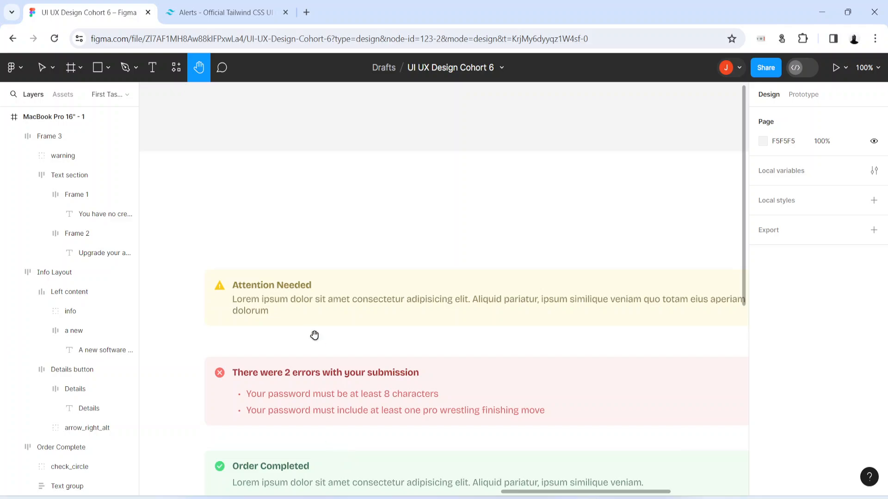
pyautogui.click(249, 306)
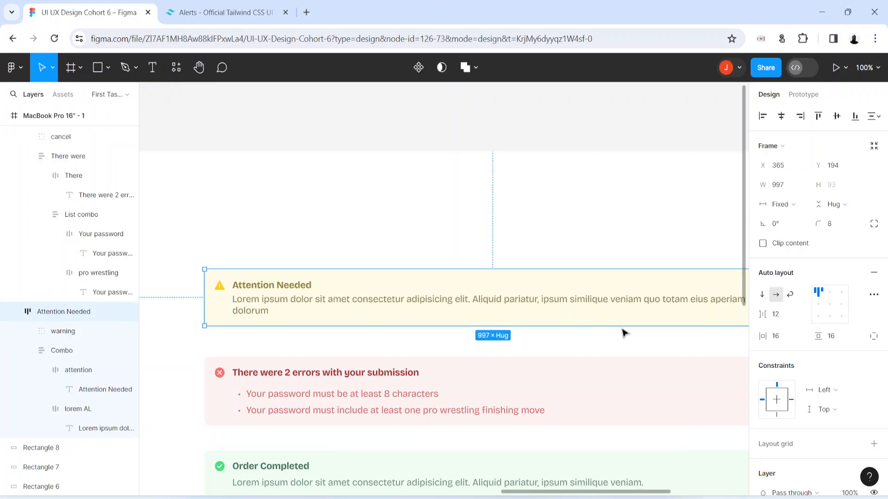
pyautogui.click(249, 305)
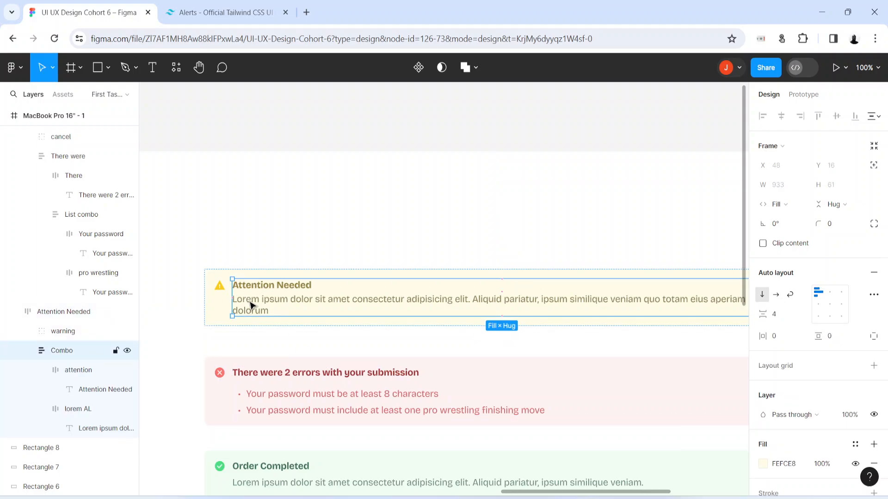
pyautogui.click(817, 306)
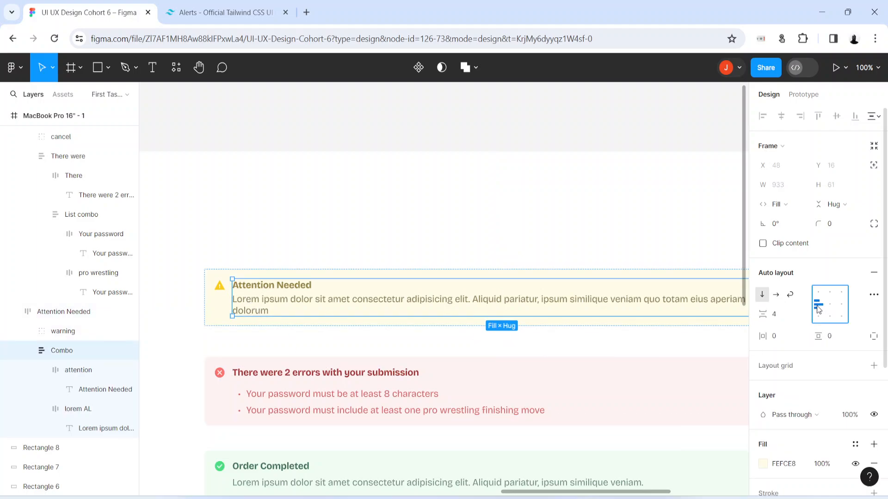
pyautogui.click(267, 305)
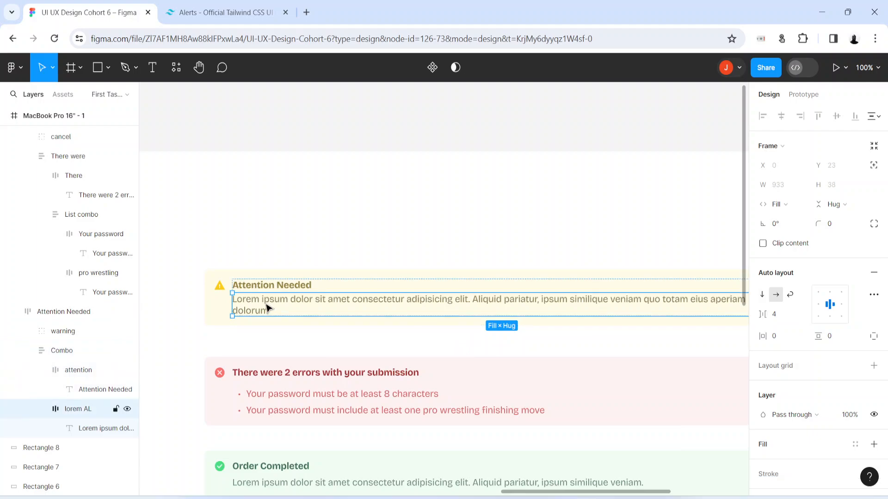
pyautogui.click(164, 346)
# Step: Examine the nested auto layout frames and spacing of the error, Order Completed and software update alerts
pyautogui.scroll(-1, 292, 370)
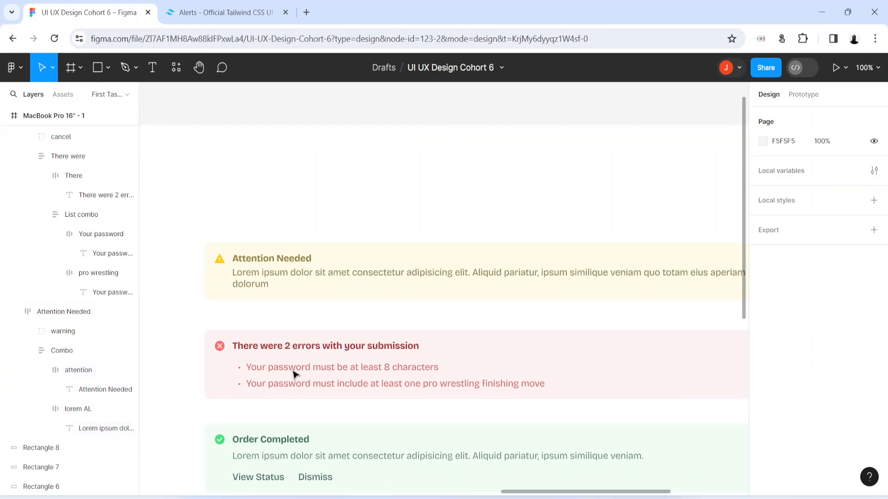
pyautogui.doubleClick(287, 369)
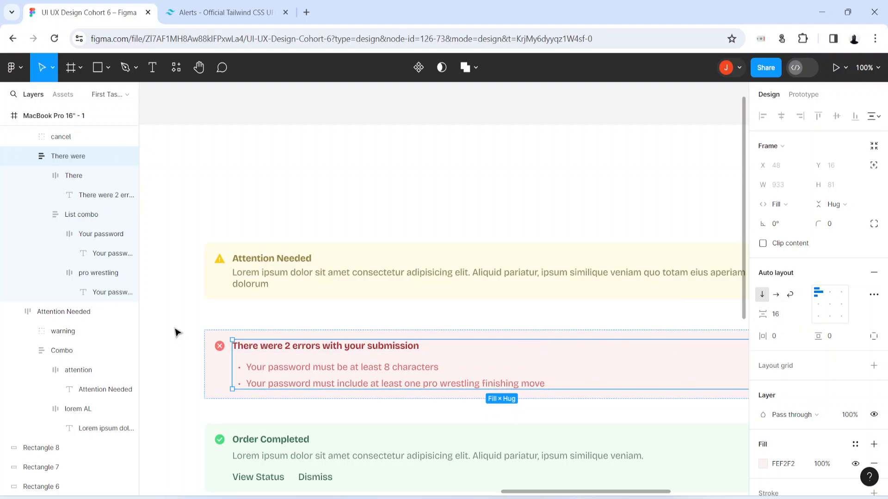
pyautogui.doubleClick(276, 386)
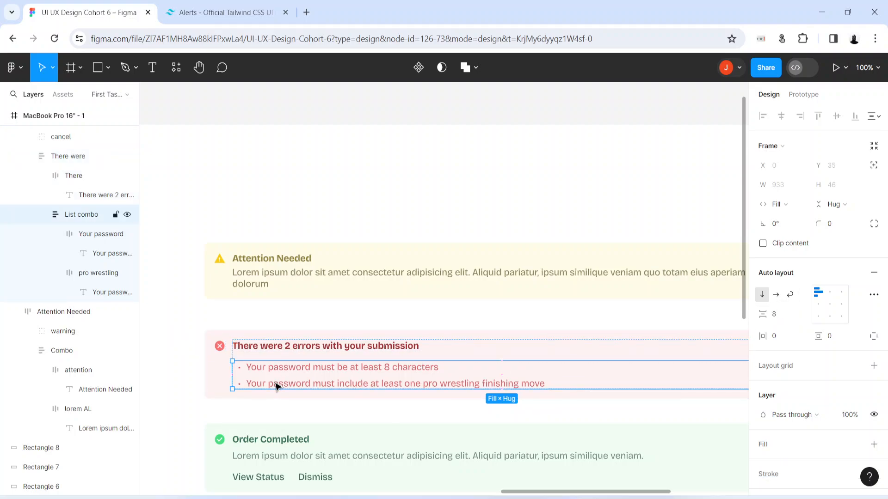
pyautogui.scroll(-3, 282, 384)
pyautogui.click(284, 380)
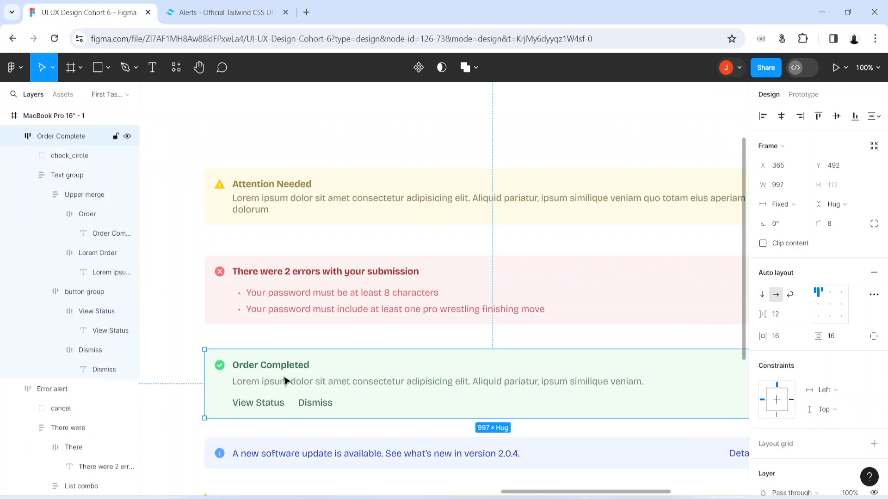
pyautogui.doubleClick(284, 383)
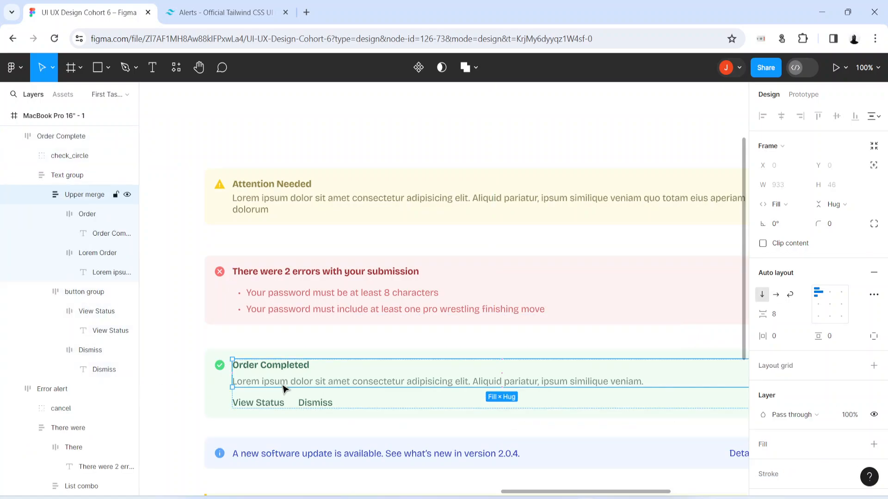
pyautogui.click(284, 406)
pyautogui.scroll(-3, 278, 462)
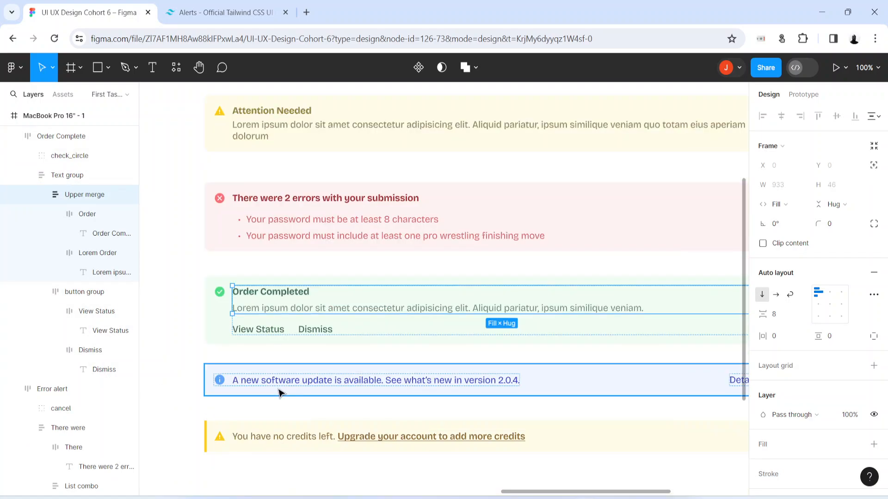
pyautogui.click(284, 385)
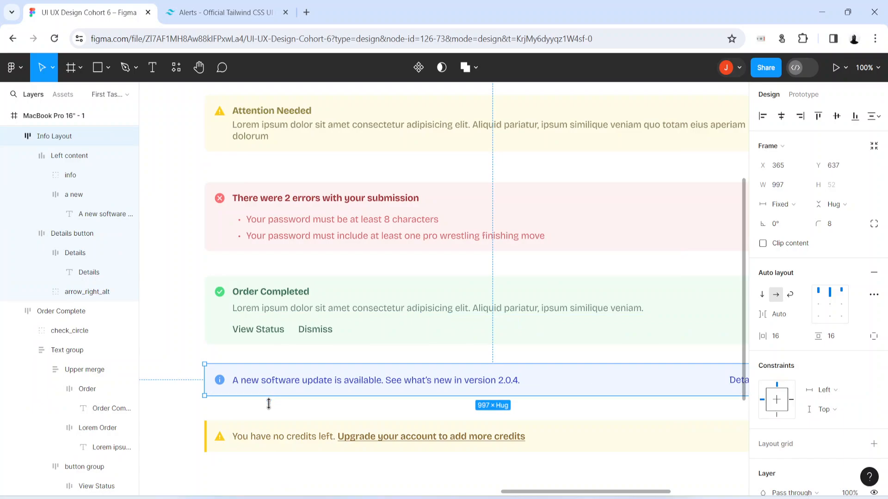
pyautogui.scroll(-5, 252, 468)
# Step: Zoom out to 50% and hide the interface to review all five alerts in the MacBook Pro frame
pyautogui.click(295, 385)
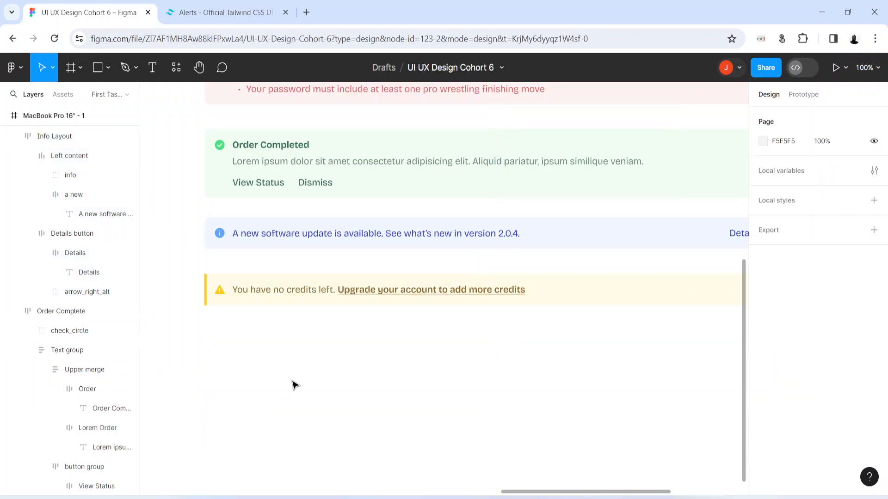
pyautogui.hotkey('ctrl', '-')
pyautogui.scroll(5, 295, 385)
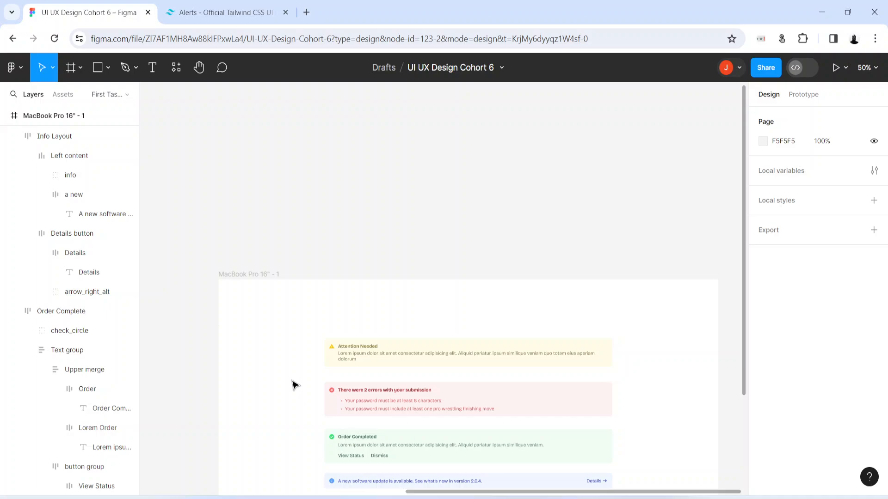
pyautogui.hotkey('ctrl', '\\')
pyautogui.scroll(-5, 295, 386)
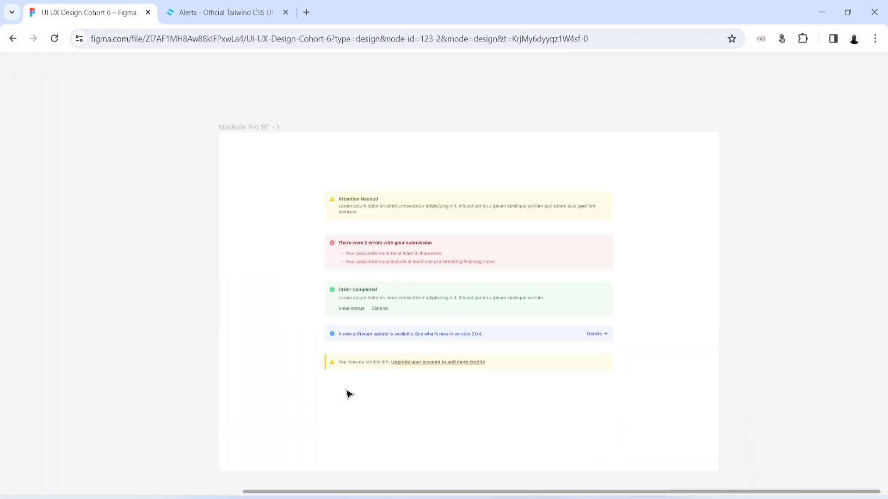
# Step: Zoom in on the five alerts and inspect the icons, text and spacing of each one up close
pyautogui.moveTo(578, 424); pyautogui.dragTo(418, 394)
pyautogui.hotkey('ctrl', '+')
pyautogui.hotkey('ctrl', '+')
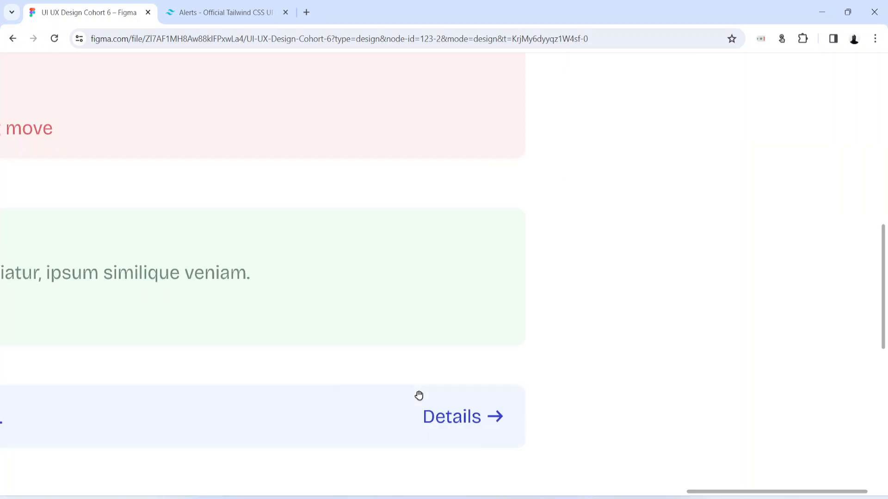
pyautogui.moveTo(212, 260); pyautogui.dragTo(567, 365)
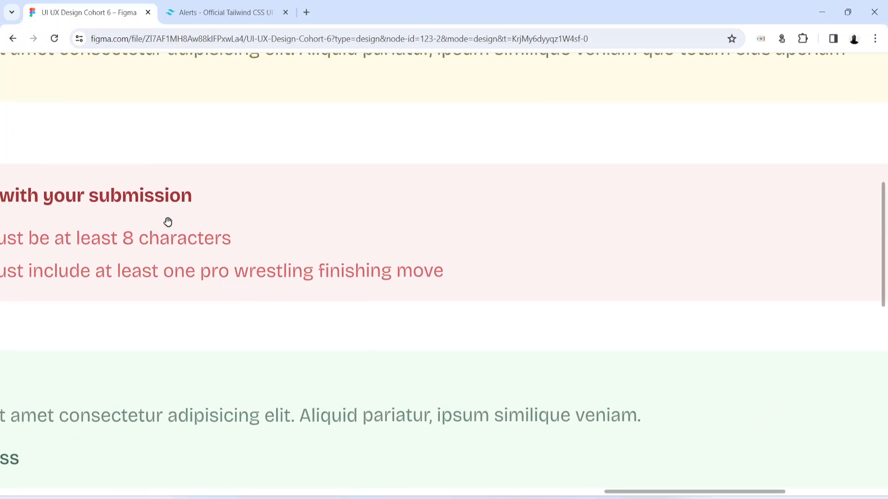
pyautogui.moveTo(224, 224); pyautogui.dragTo(511, 484)
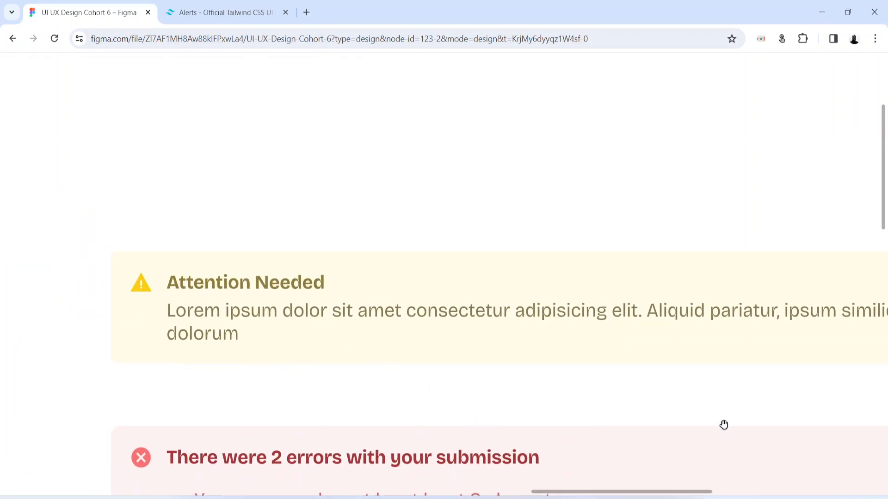
pyautogui.moveTo(782, 476); pyautogui.dragTo(817, 228)
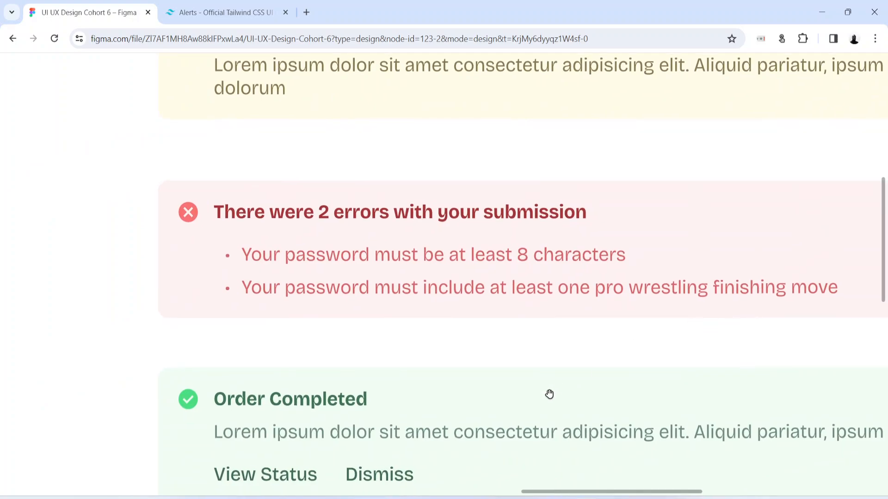
pyautogui.moveTo(557, 456); pyautogui.dragTo(521, 250)
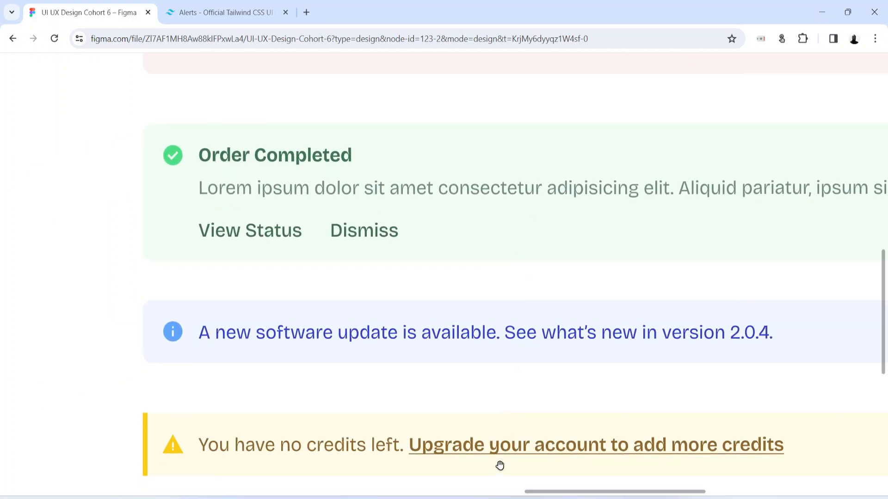
pyautogui.moveTo(499, 466); pyautogui.dragTo(478, 430)
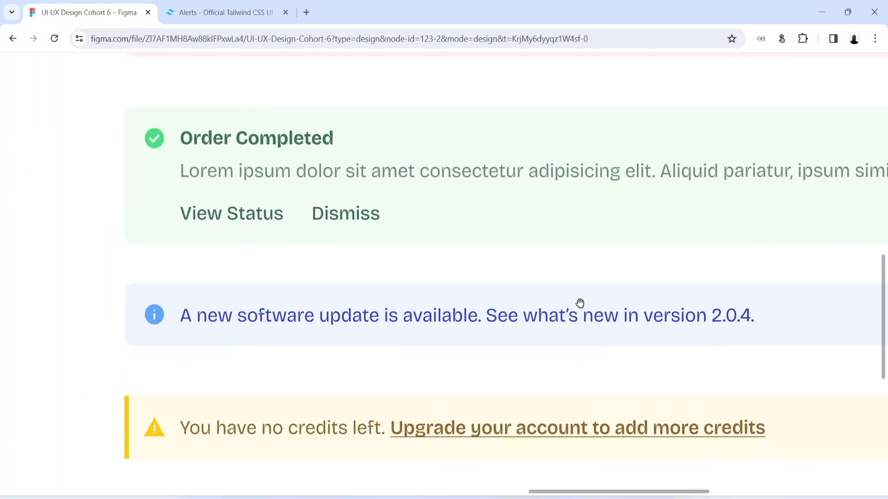
pyautogui.moveTo(602, 230); pyautogui.dragTo(541, 454)
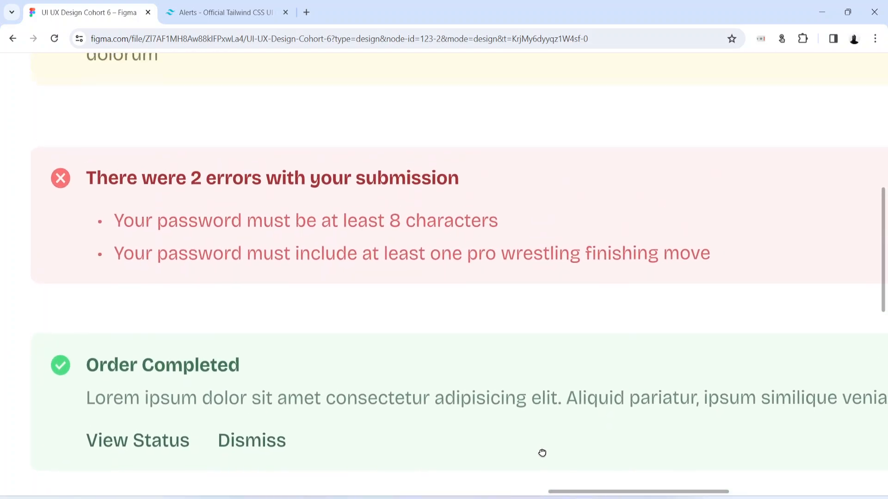
pyautogui.moveTo(435, 184); pyautogui.dragTo(379, 251)
pyautogui.moveTo(368, 185); pyautogui.dragTo(416, 71)
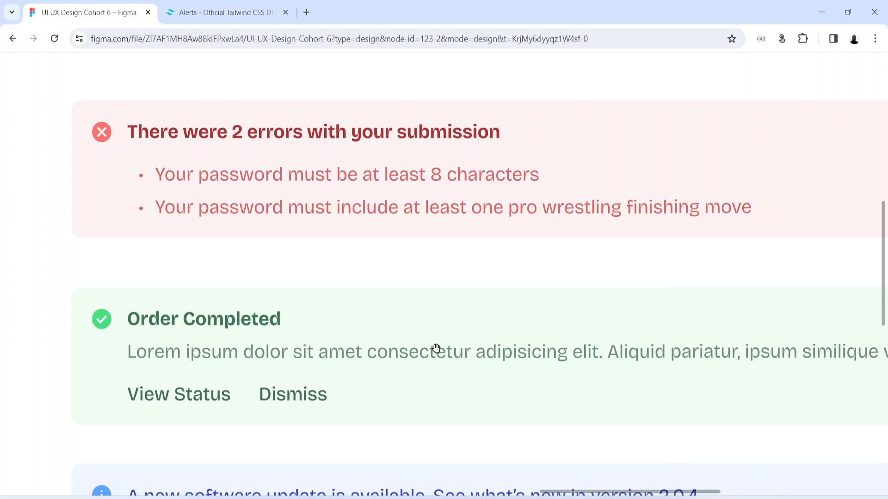
pyautogui.moveTo(431, 407); pyautogui.dragTo(458, 196)
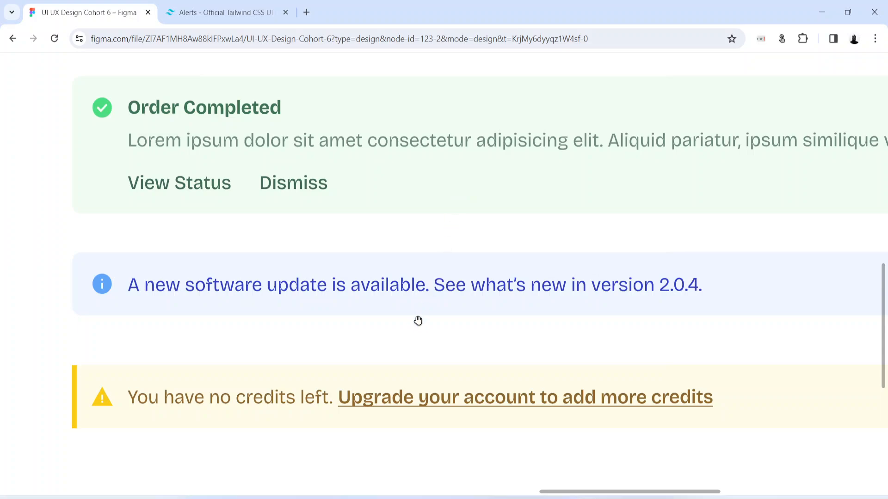
pyautogui.moveTo(418, 321); pyautogui.dragTo(385, 345)
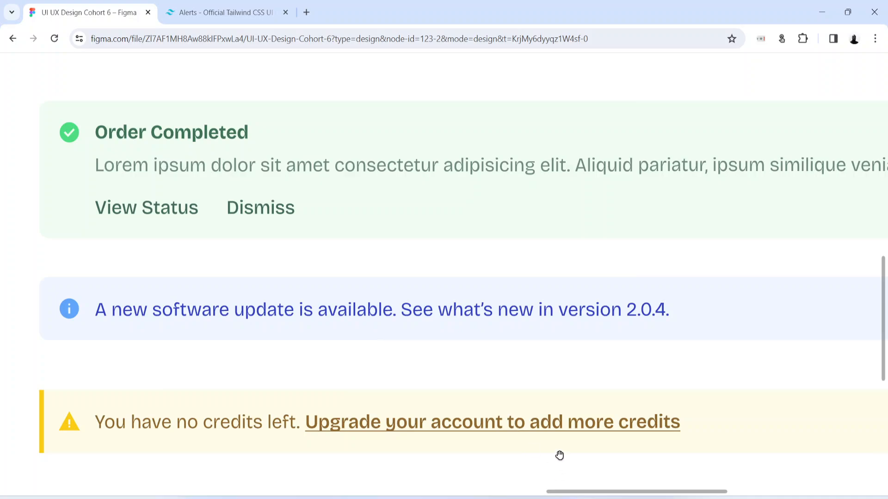
pyautogui.moveTo(560, 497)
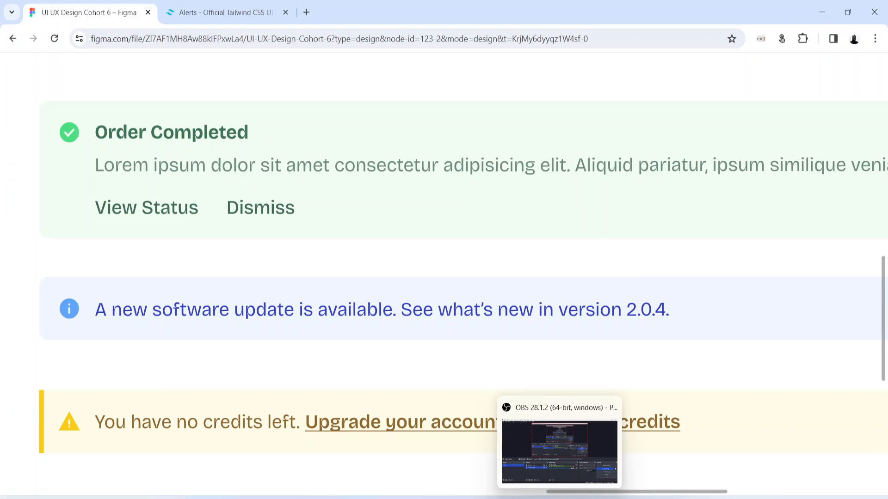
pyautogui.click(578, 444)
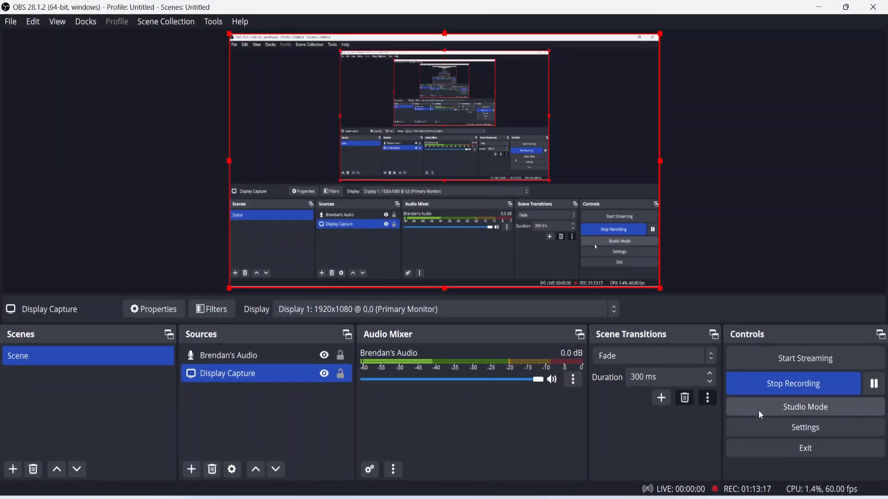